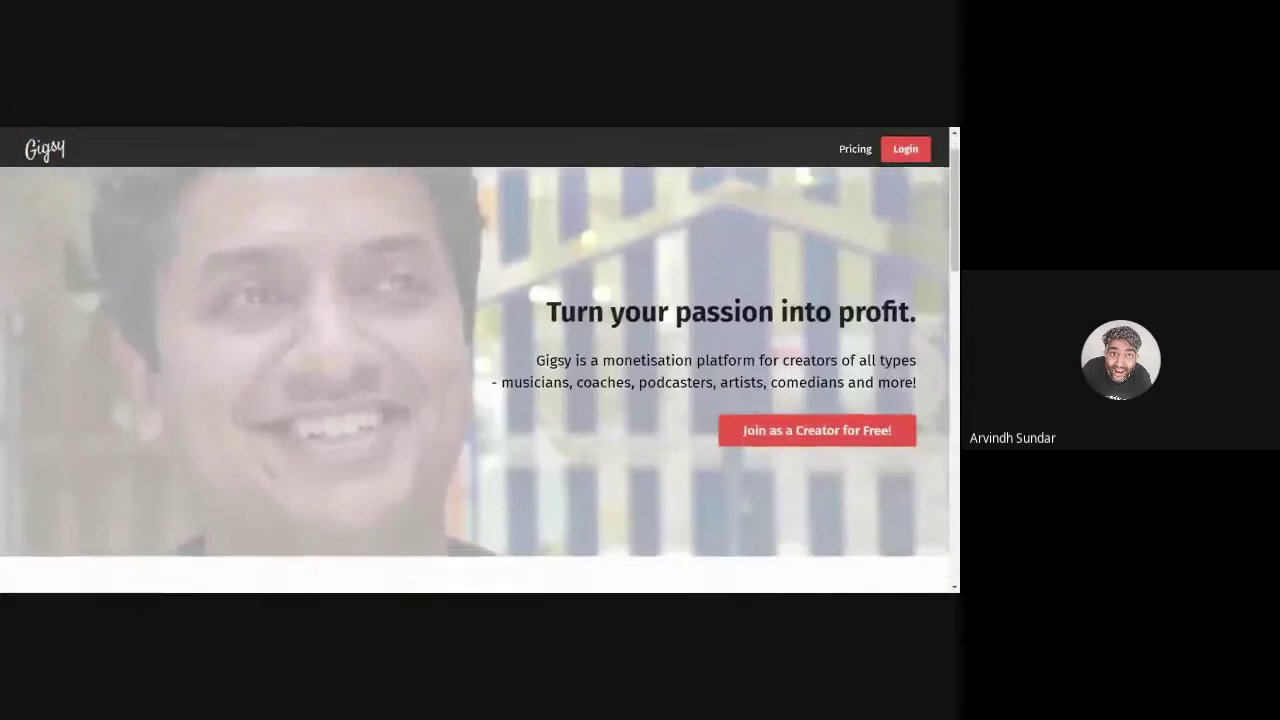
Scroll through the testimonials, How Gigsy Works and features sections, then return to the top.
{"action": "scroll", "coordinate": [480, 360], "scroll_direction": "down", "scroll_amount": 1}
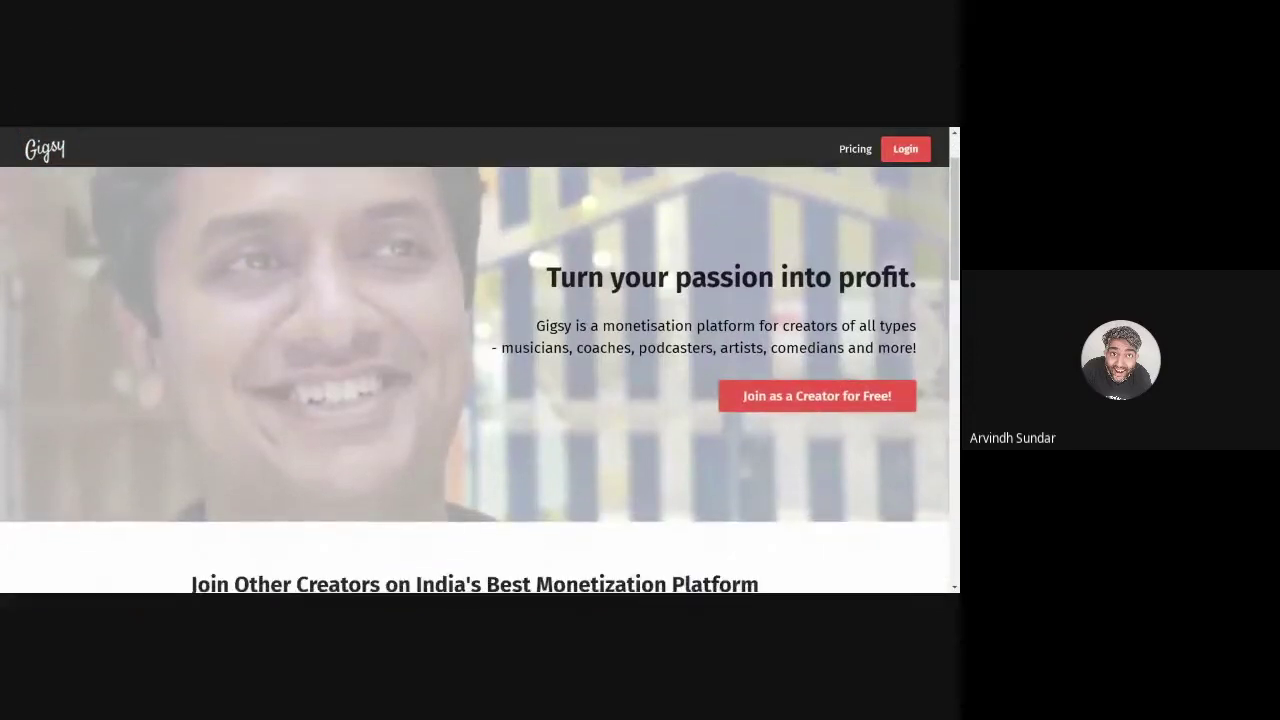
{"action": "scroll", "coordinate": [480, 380], "scroll_direction": "down", "scroll_amount": 2}
{"action": "scroll", "coordinate": [480, 380], "scroll_direction": "down", "scroll_amount": 3}
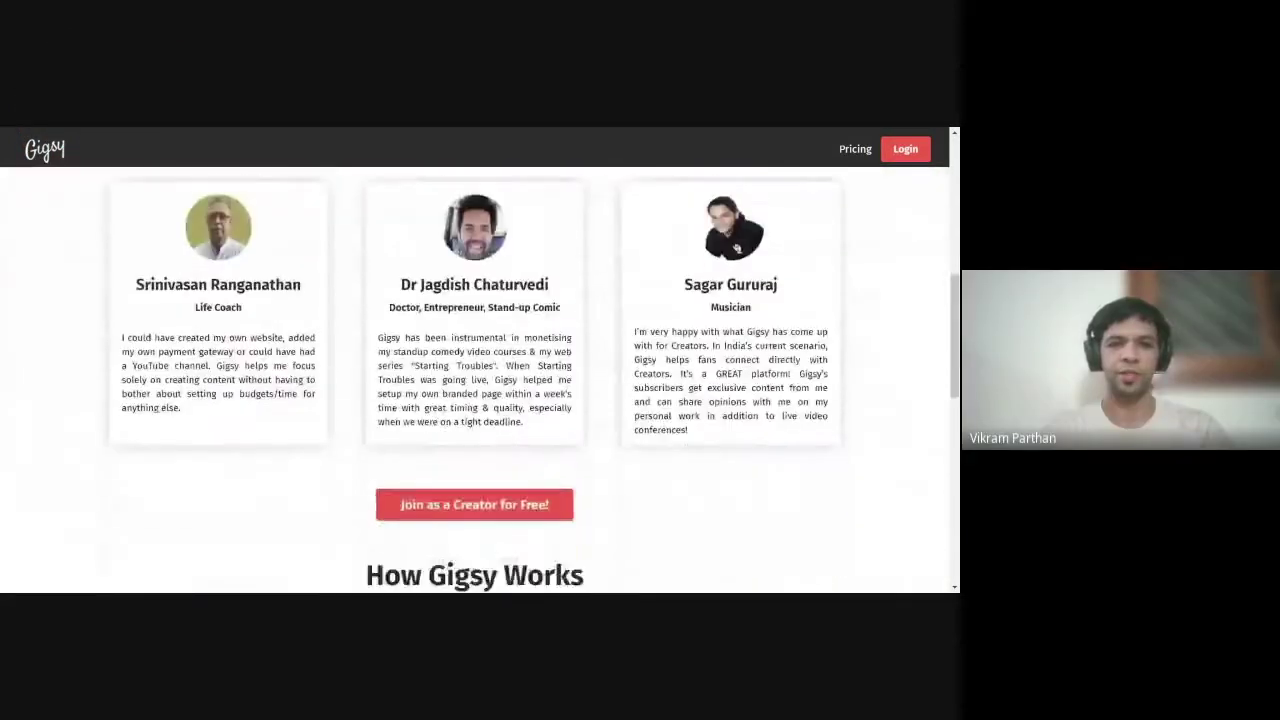
{"action": "scroll", "coordinate": [480, 380], "scroll_direction": "down", "scroll_amount": 5}
{"action": "scroll", "coordinate": [480, 380], "scroll_direction": "up", "scroll_amount": 3}
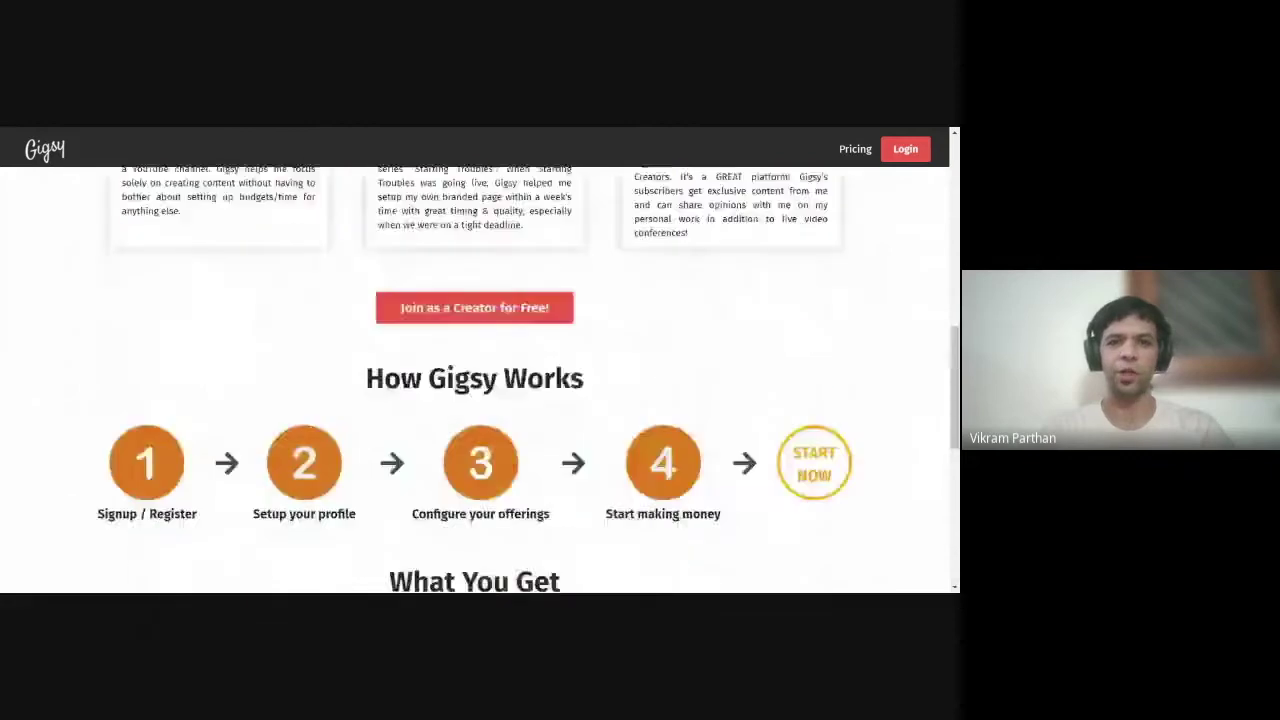
{"action": "scroll", "coordinate": [480, 380], "scroll_direction": "up", "scroll_amount": 10}
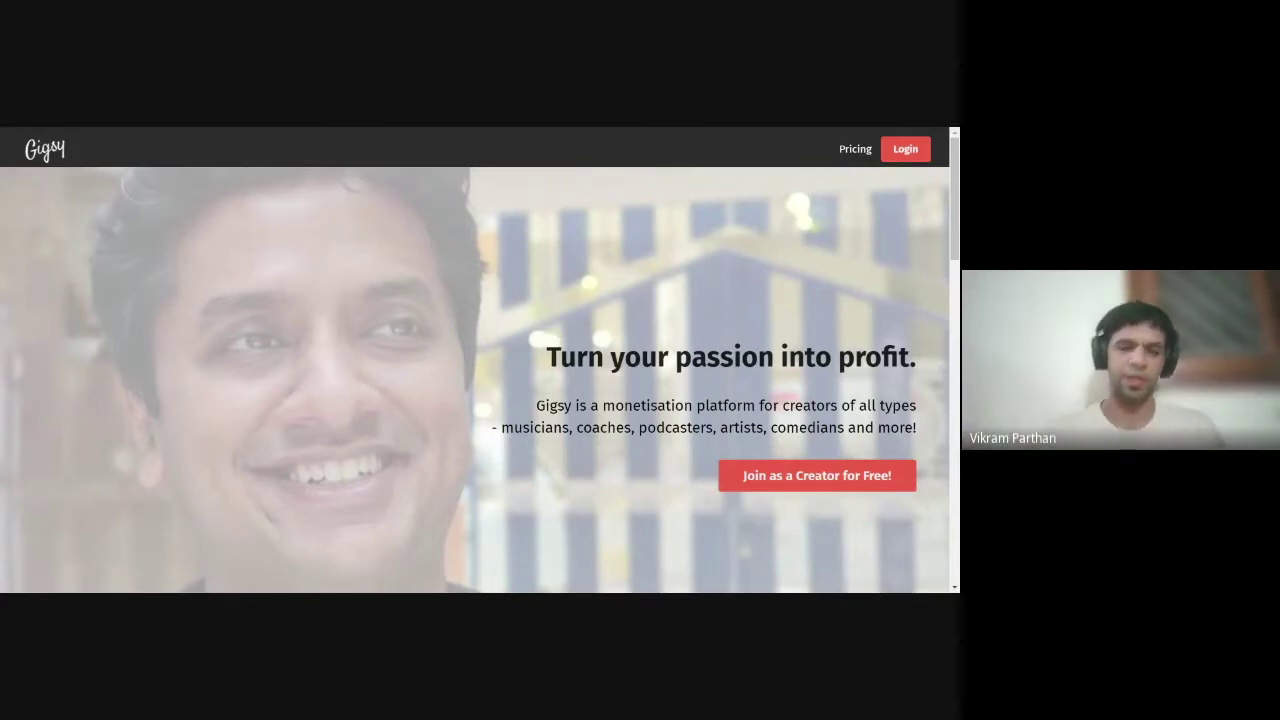
{"action": "scroll", "coordinate": [475, 380], "scroll_direction": "down", "scroll_amount": 20}
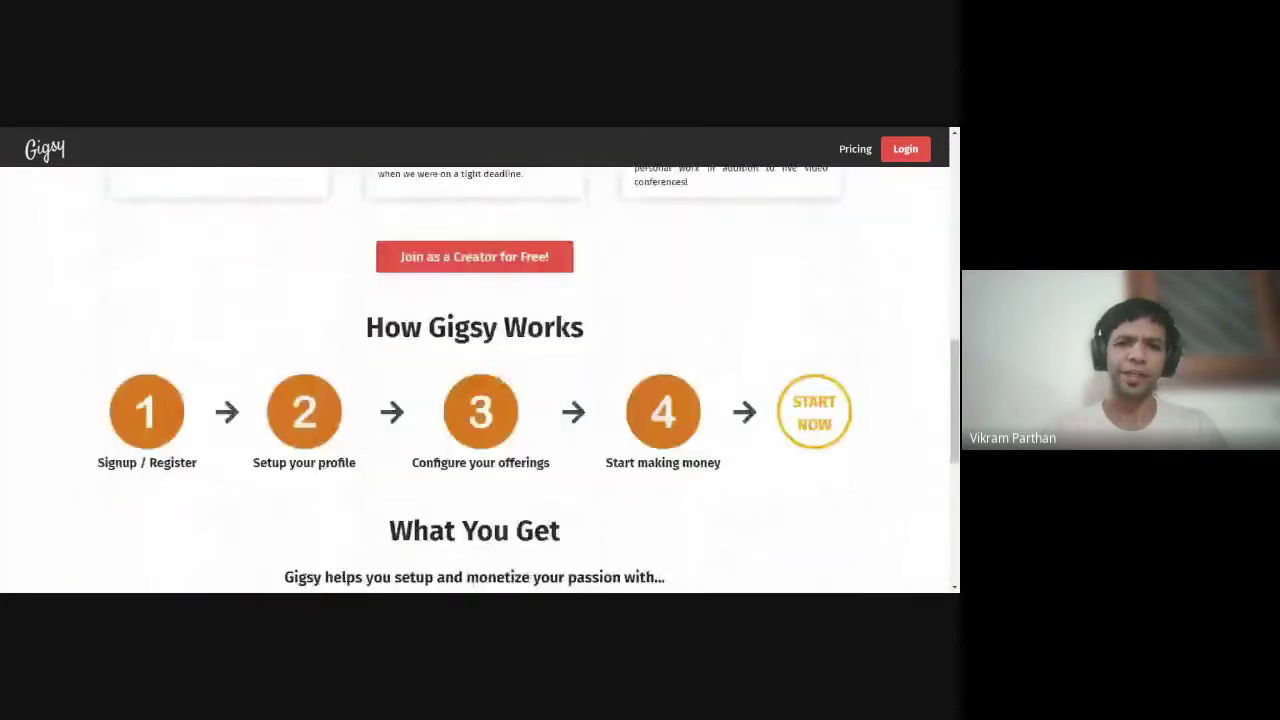
{"action": "scroll", "coordinate": [475, 380], "scroll_direction": "up", "scroll_amount": 20}
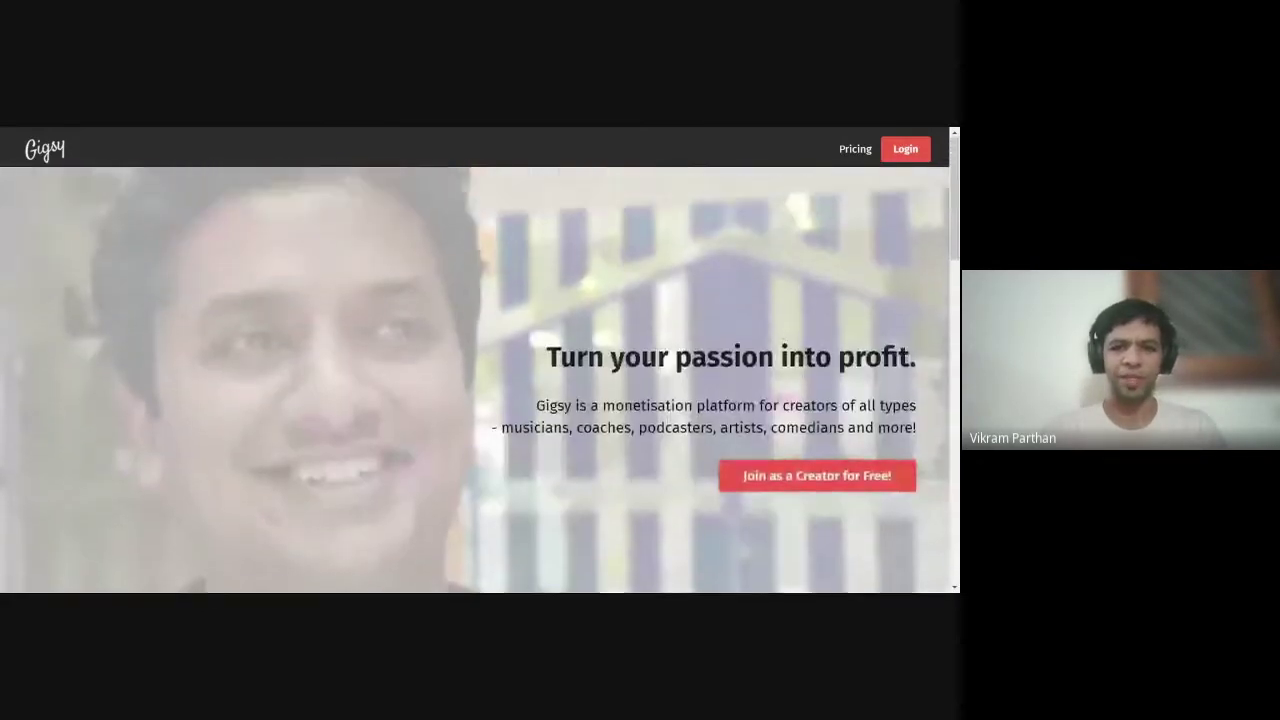
{"action": "scroll", "coordinate": [475, 380], "scroll_direction": "down", "scroll_amount": 1}
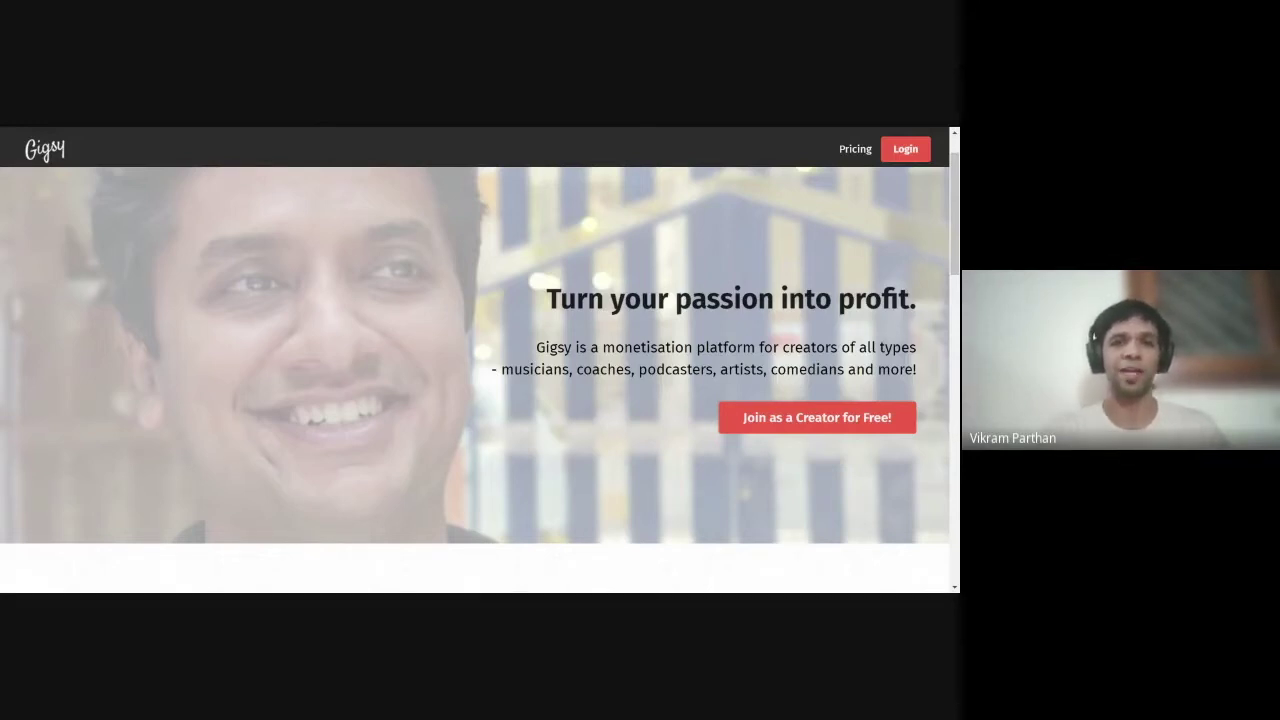
{"action": "scroll", "coordinate": [480, 380], "scroll_direction": "down", "scroll_amount": 1}
{"action": "scroll", "coordinate": [480, 380], "scroll_direction": "down", "scroll_amount": 1}
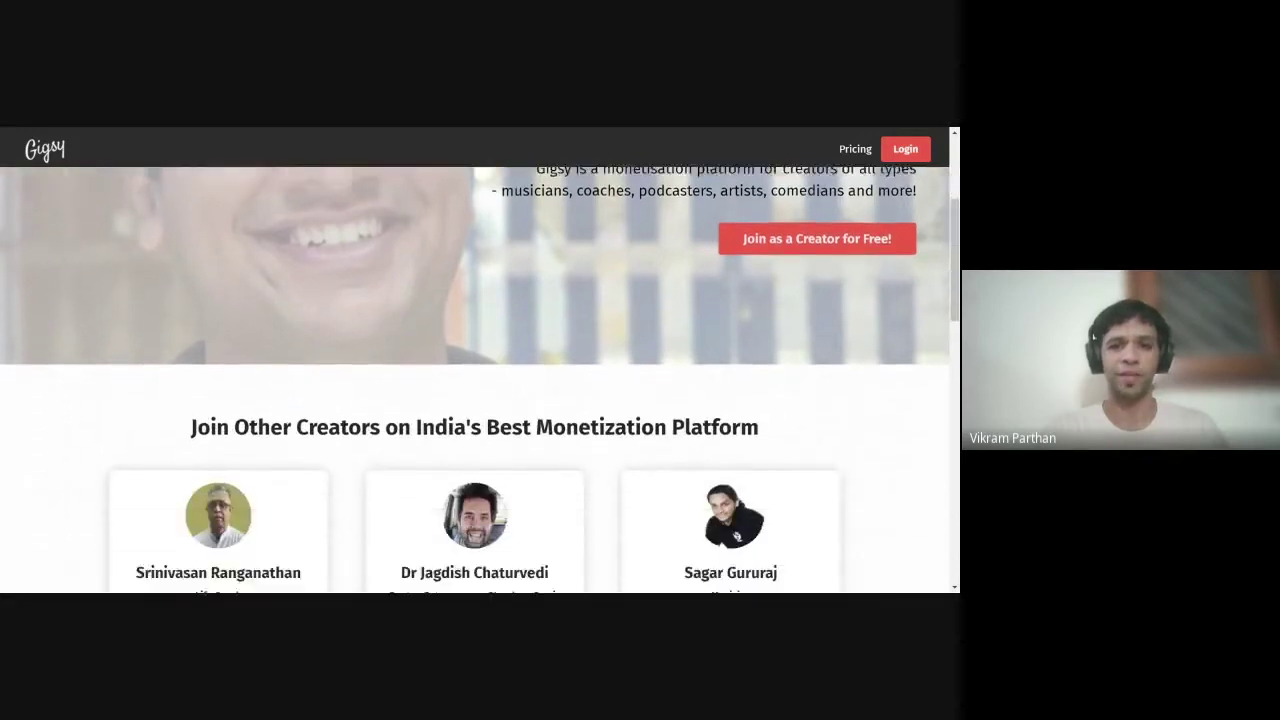
{"action": "scroll", "coordinate": [480, 380], "scroll_direction": "down", "scroll_amount": 4}
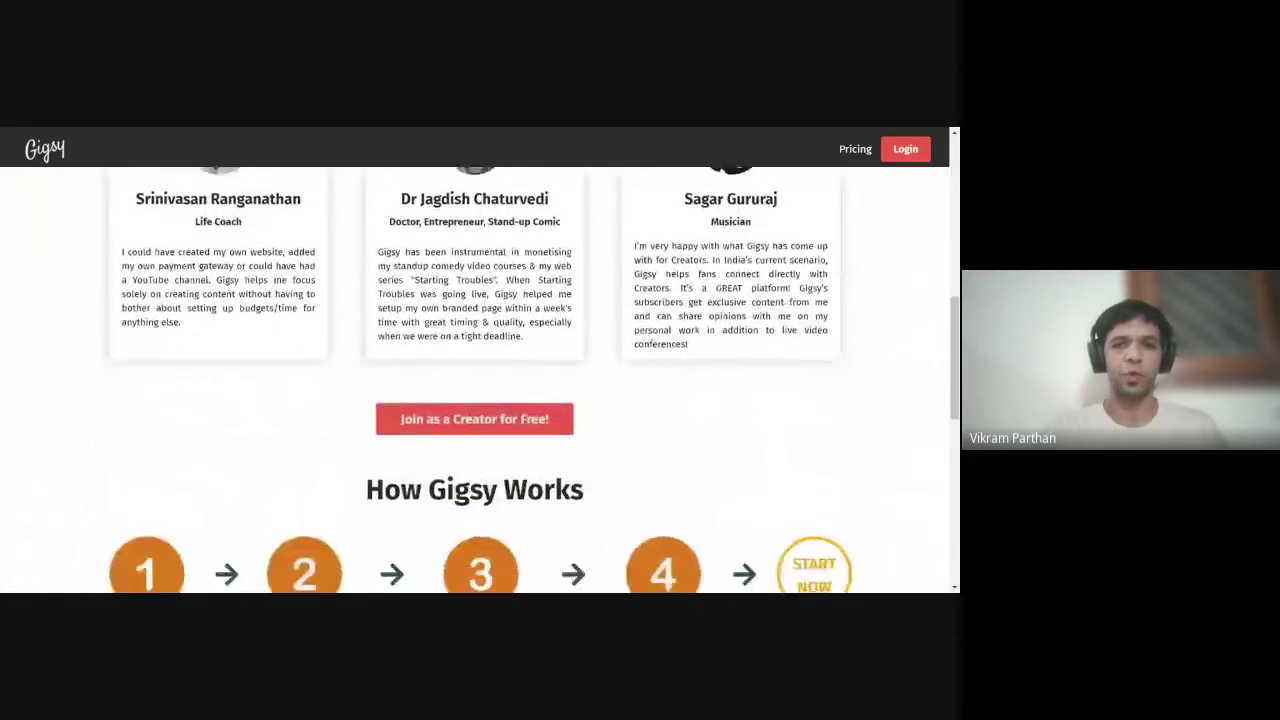
{"action": "scroll", "coordinate": [573, 310], "scroll_direction": "down", "scroll_amount": 3}
{"action": "scroll", "coordinate": [573, 310], "scroll_direction": "up", "scroll_amount": 1}
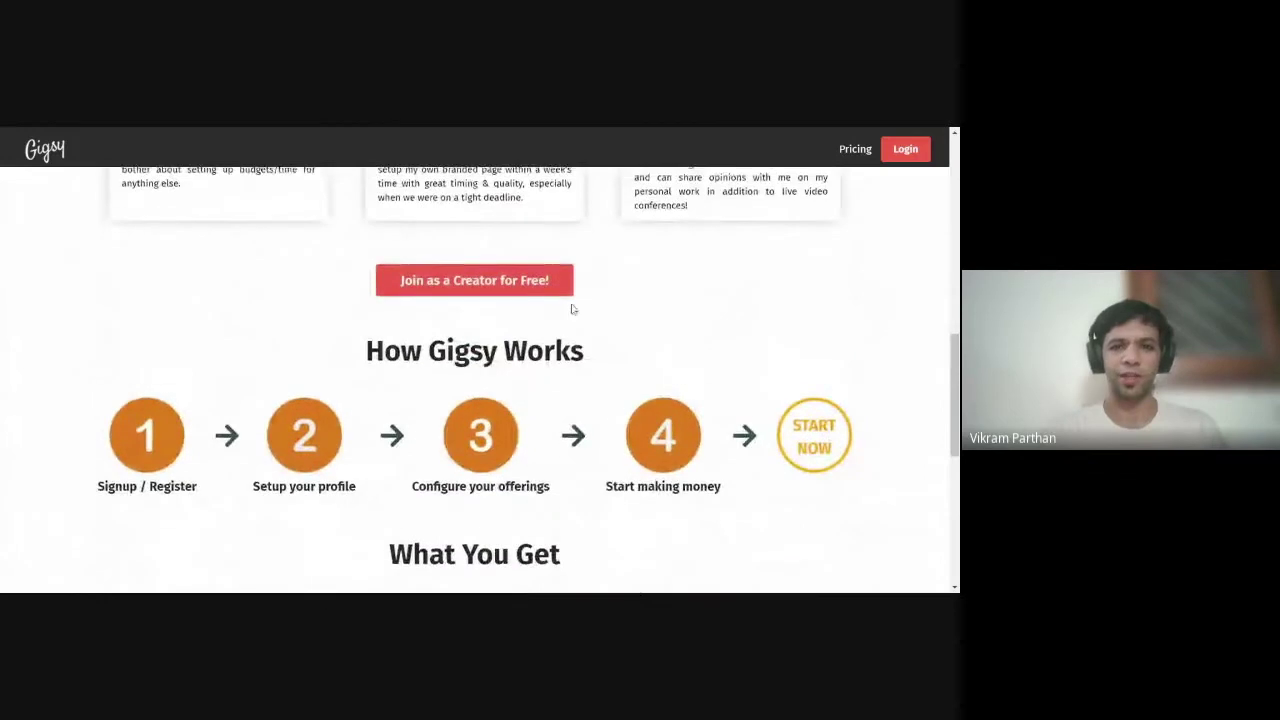
{"action": "scroll", "coordinate": [540, 285], "scroll_direction": "up", "scroll_amount": 7}
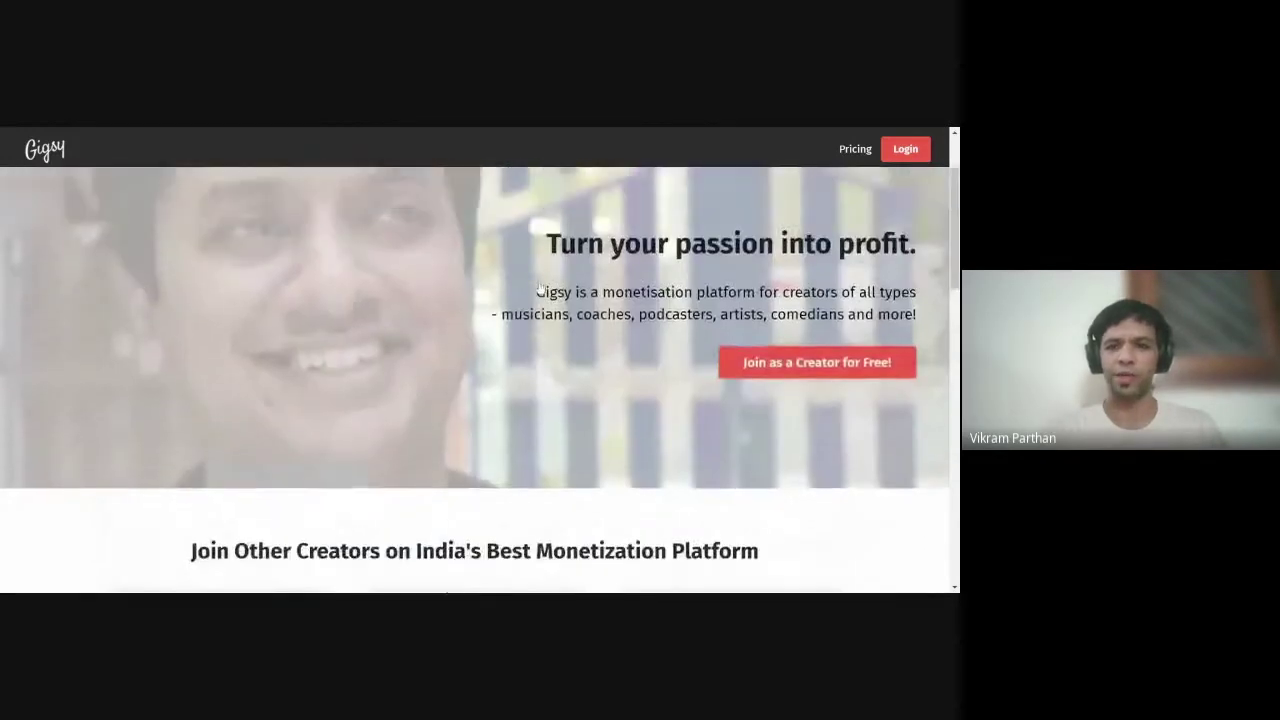
{"action": "scroll", "coordinate": [774, 384], "scroll_direction": "down", "scroll_amount": 5}
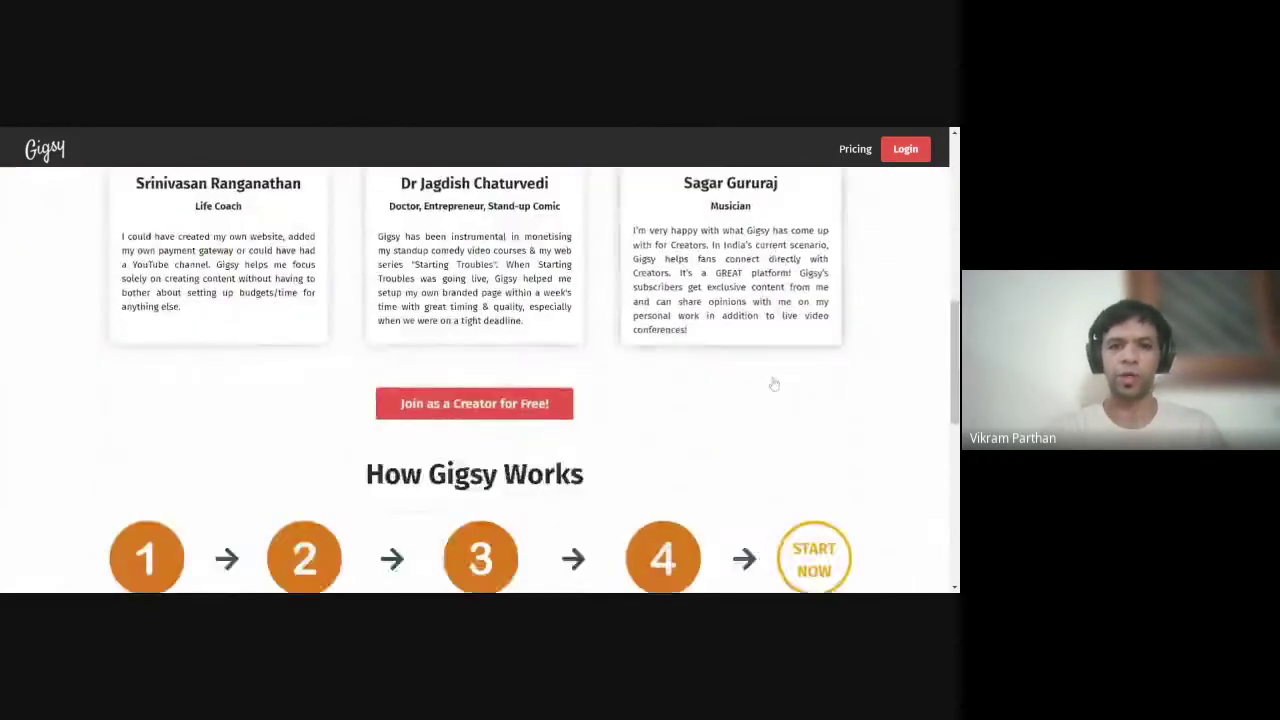
{"action": "scroll", "coordinate": [774, 384], "scroll_direction": "down", "scroll_amount": 2}
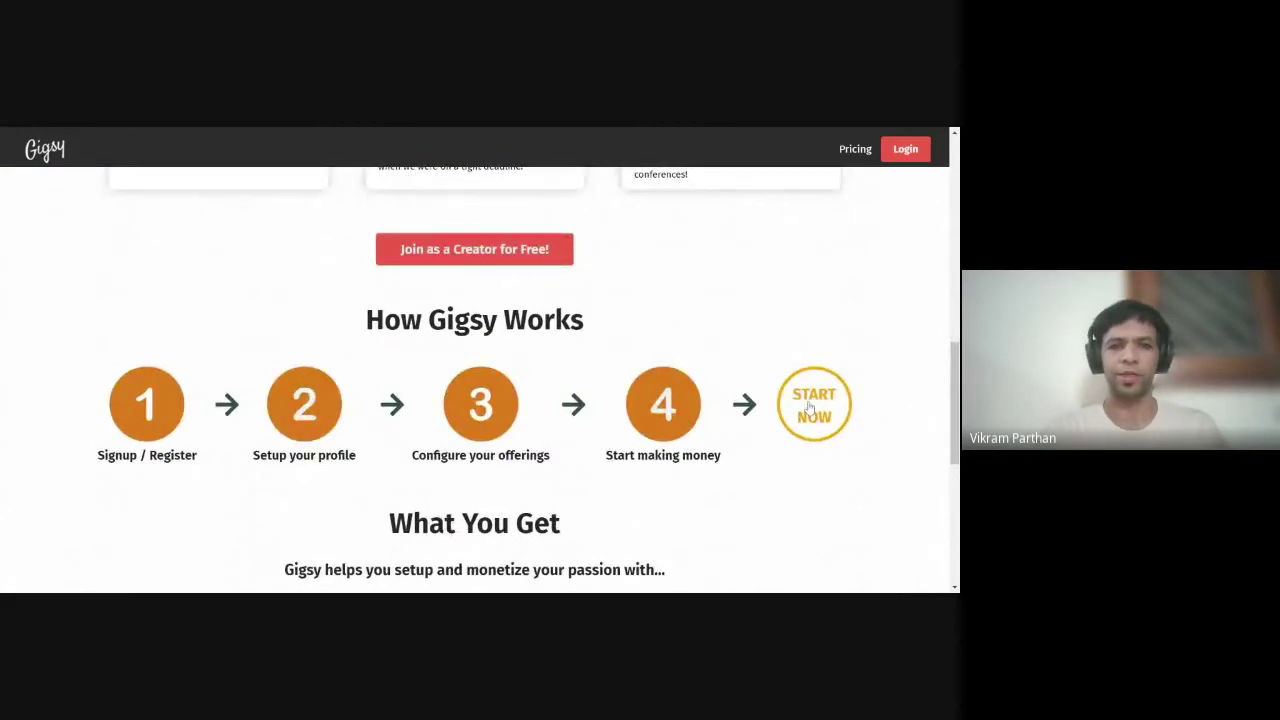
{"action": "scroll", "coordinate": [670, 399], "scroll_direction": "down", "scroll_amount": 4}
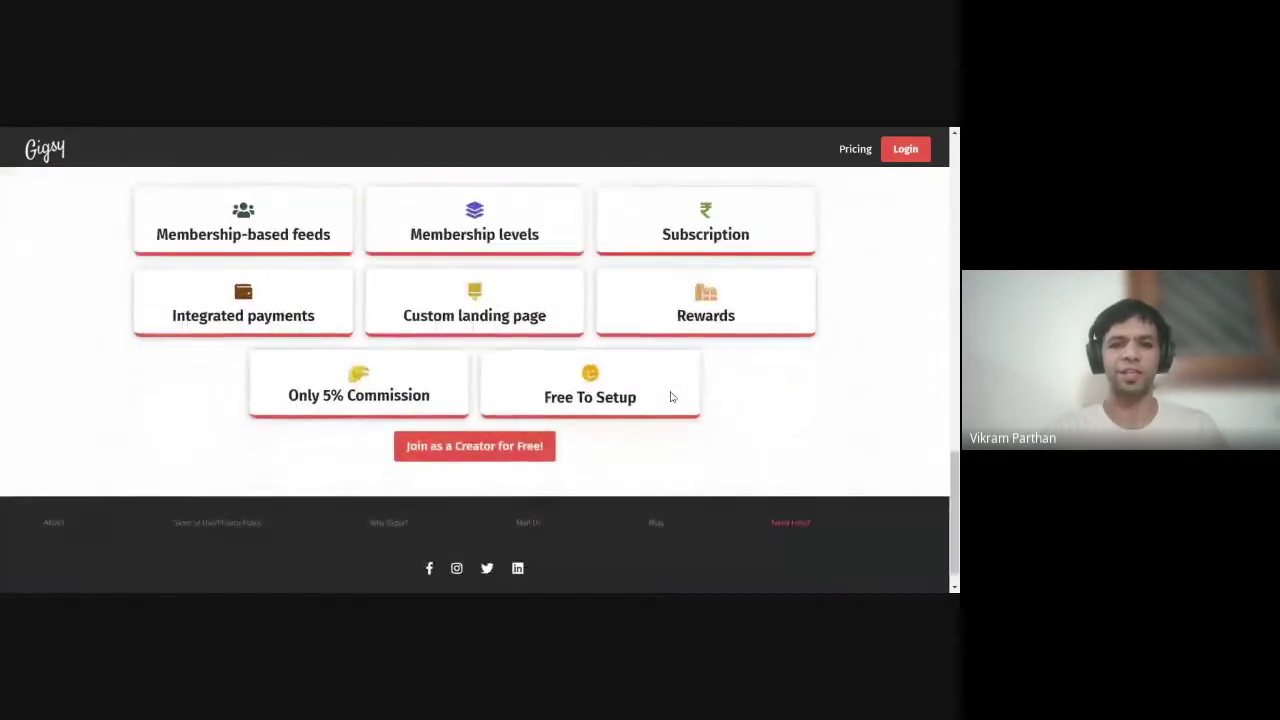
{"action": "scroll", "coordinate": [520, 450], "scroll_direction": "up", "scroll_amount": 11}
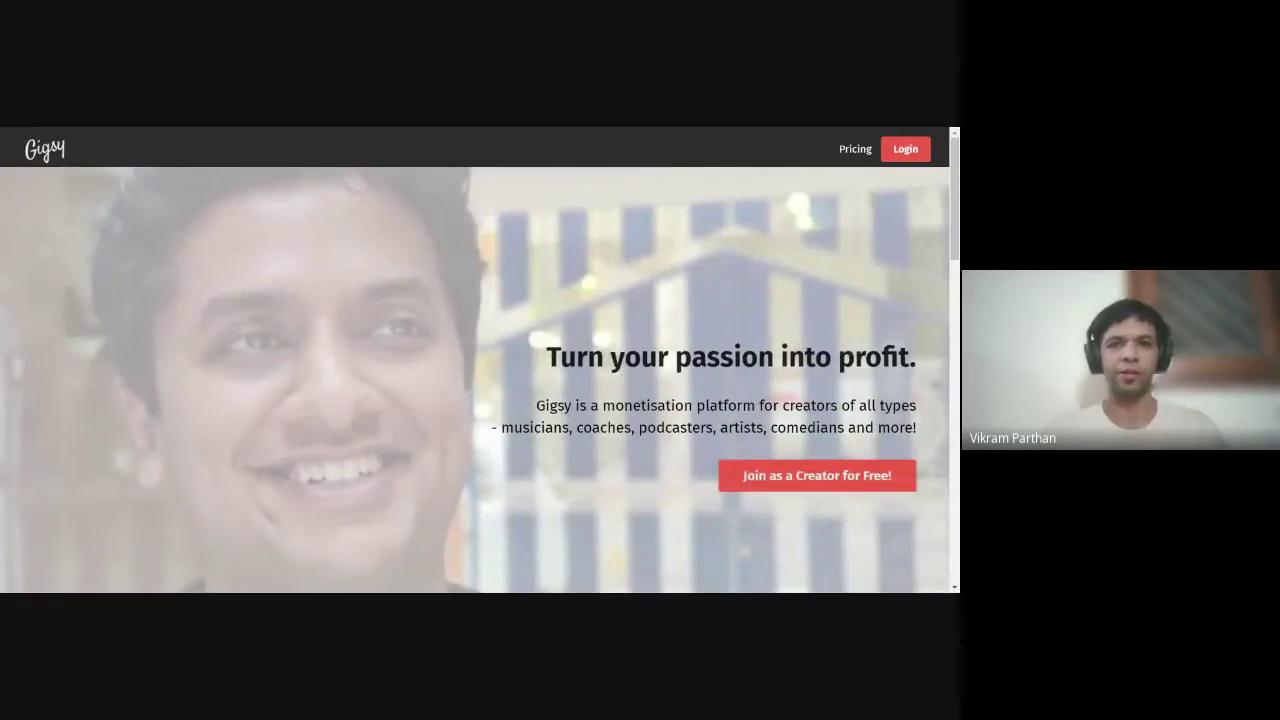
Open the free 'Become a Creator on Gigsy' sign-up form via 'Join as a Creator for Free!'.
{"action": "left_click", "coordinate": [765, 478]}
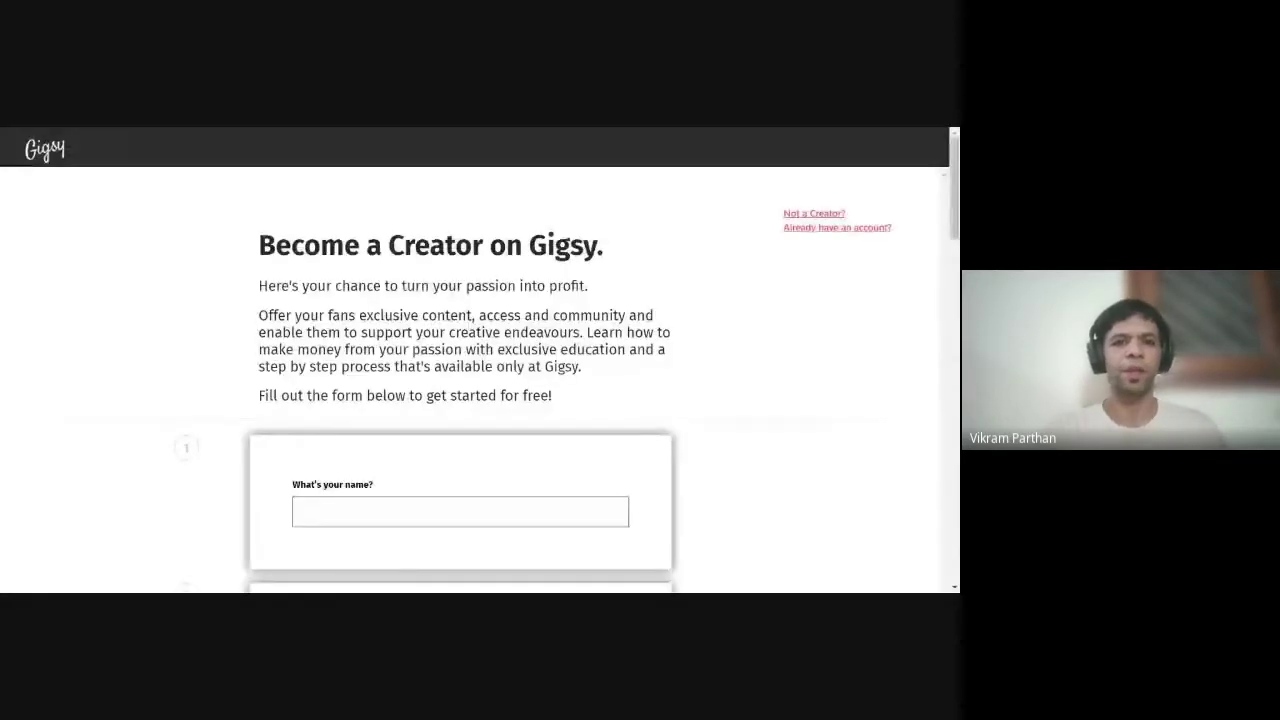
{"action": "scroll", "coordinate": [460, 380], "scroll_direction": "down", "scroll_amount": 3}
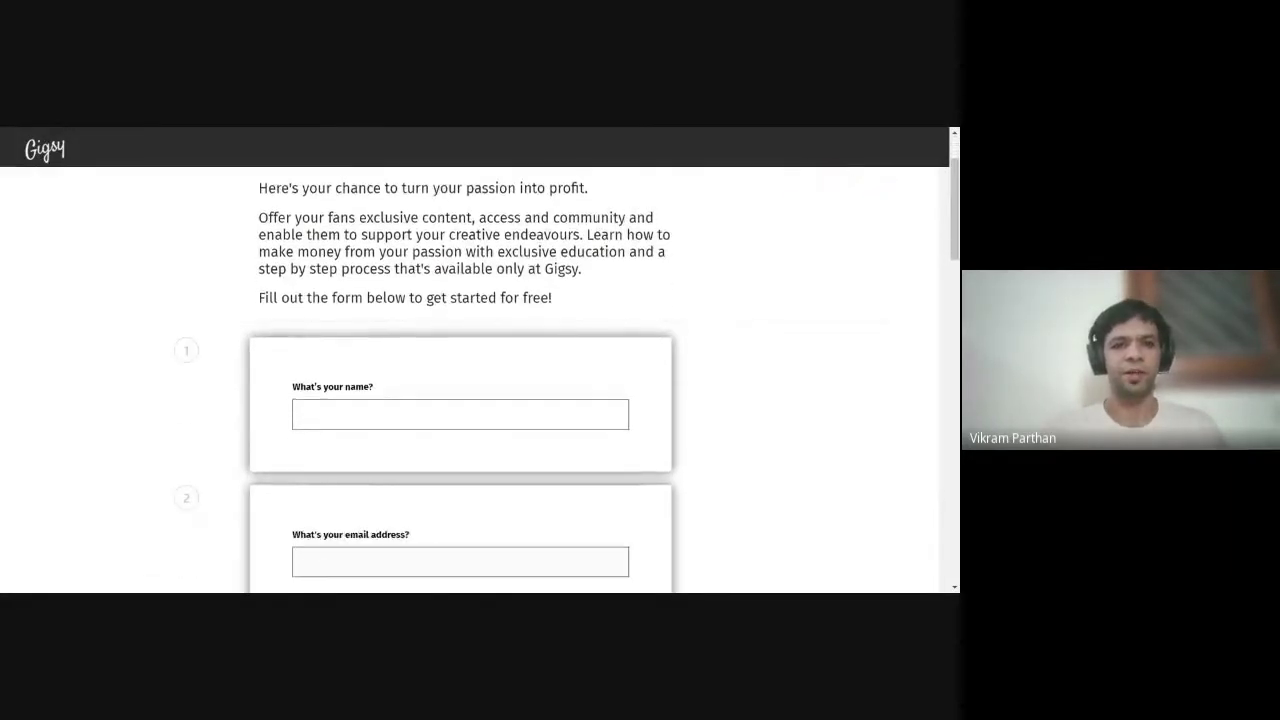
{"action": "scroll", "coordinate": [460, 380], "scroll_direction": "down", "scroll_amount": 15}
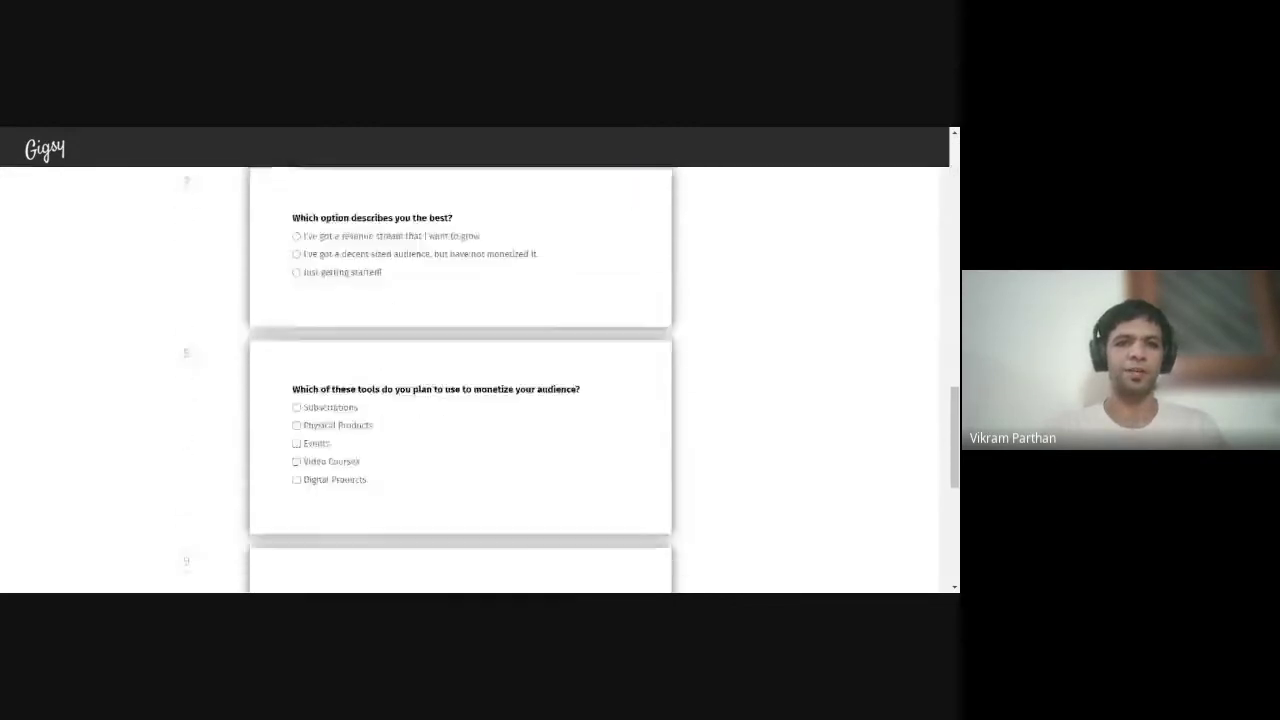
{"action": "scroll", "coordinate": [460, 380], "scroll_direction": "down", "scroll_amount": 2}
{"action": "scroll", "coordinate": [460, 380], "scroll_direction": "up", "scroll_amount": 20}
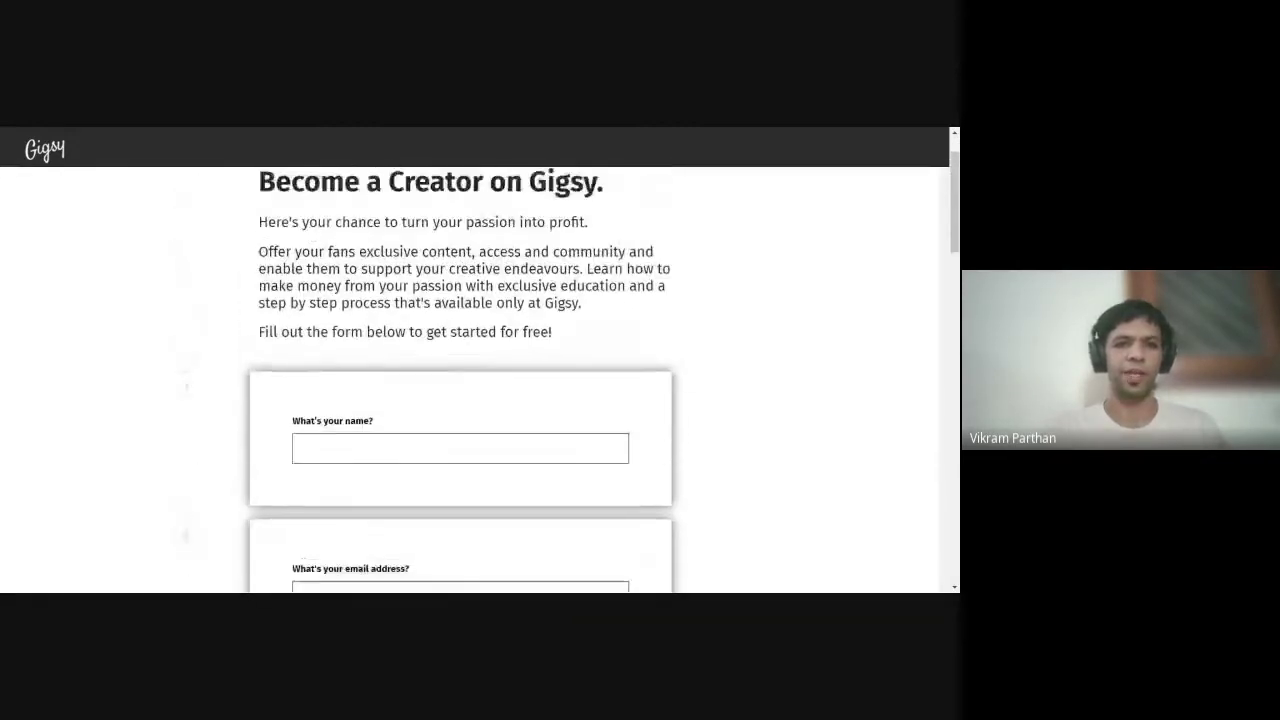
{"action": "scroll", "coordinate": [460, 380], "scroll_direction": "down", "scroll_amount": 2}
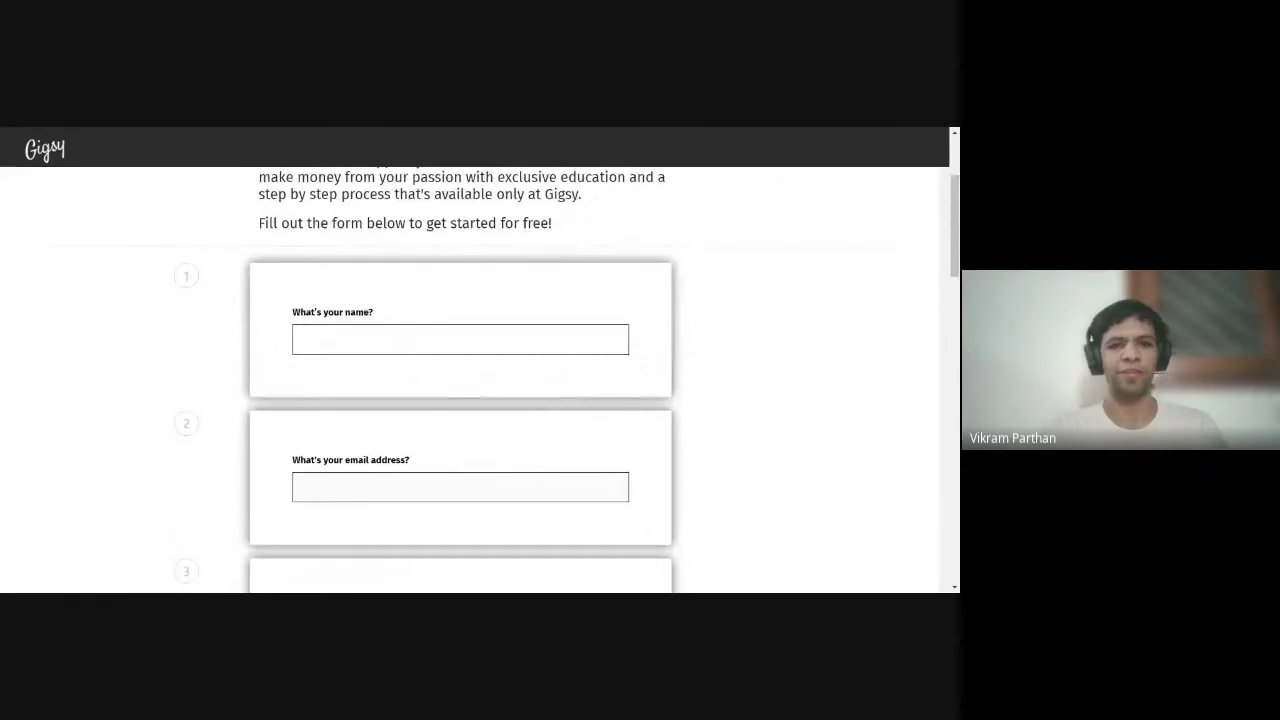
Enter the creator's full name and paste their e-mail address.
{"action": "left_click", "coordinate": [460, 339]}
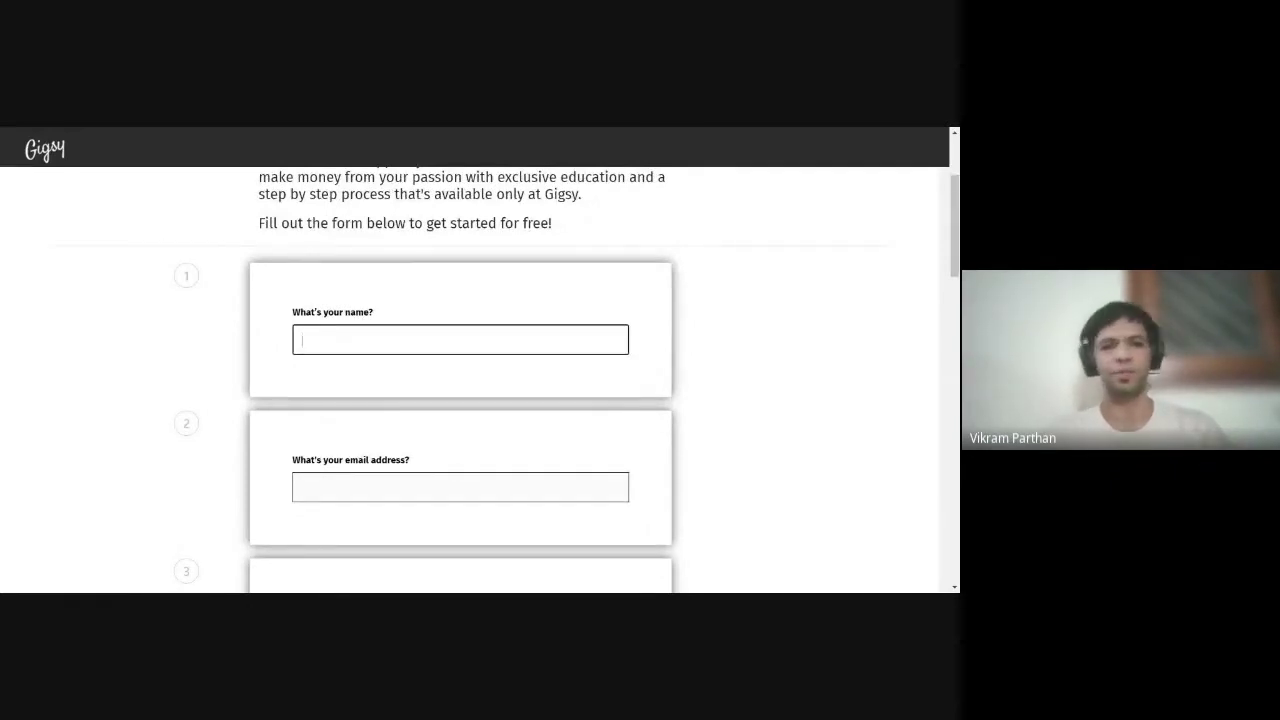
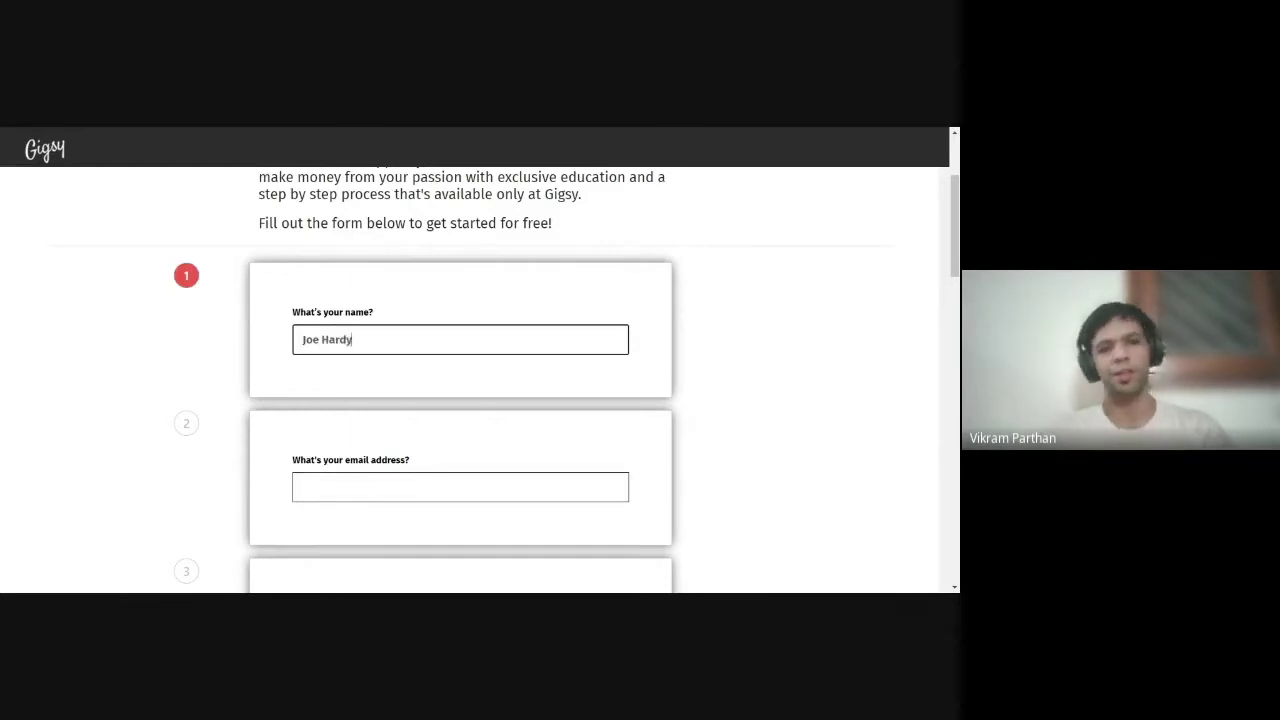
{"action": "left_click", "coordinate": [411, 460]}
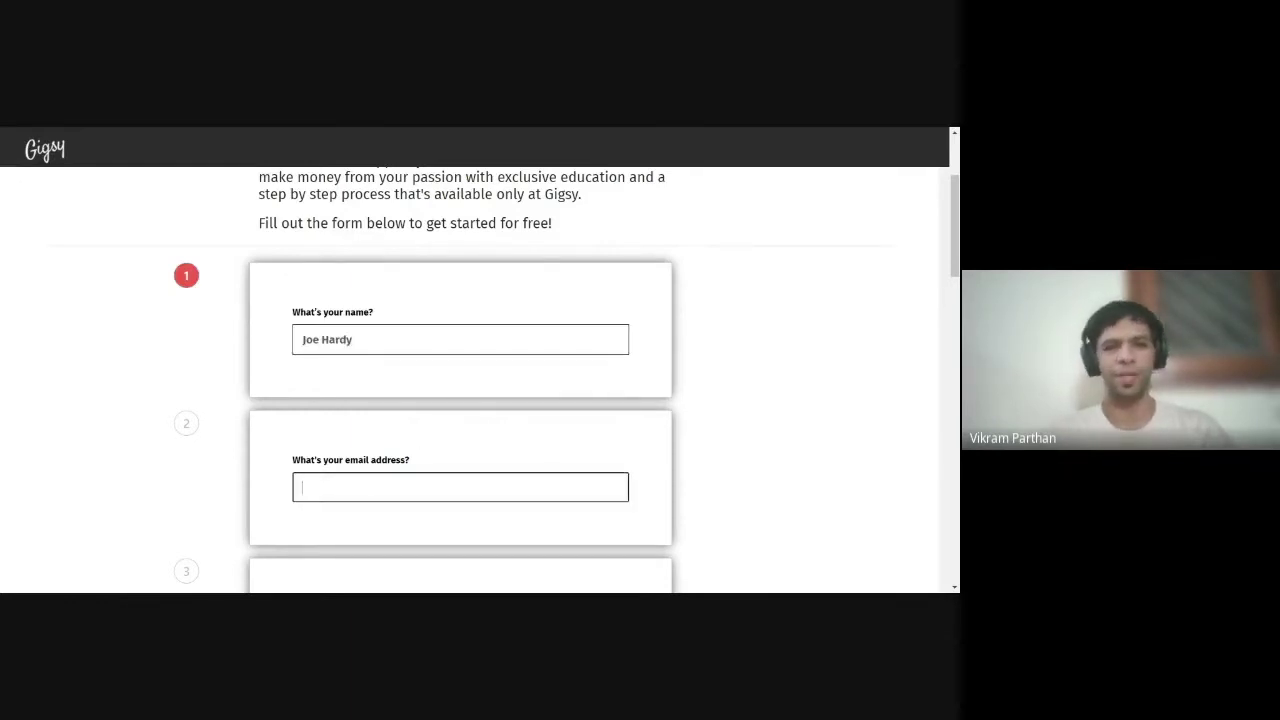
{"action": "left_click", "coordinate": [811, 129]}
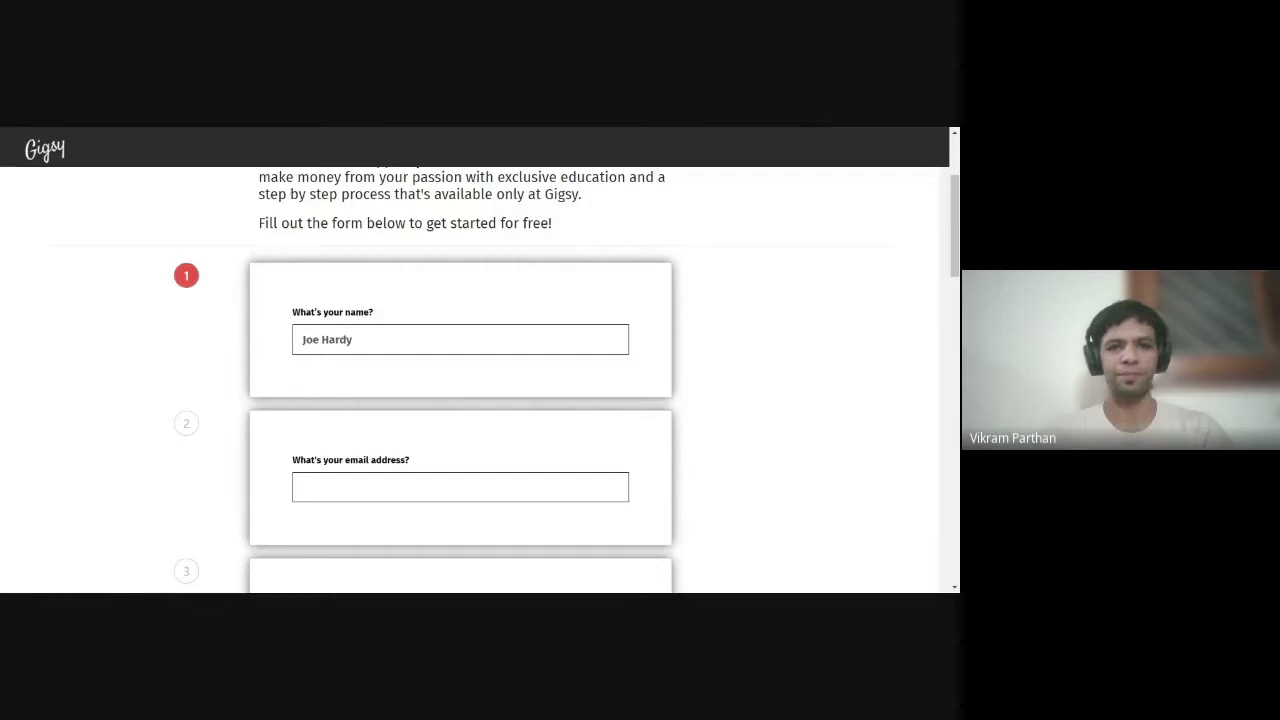
{"action": "left_click", "coordinate": [460, 487]}
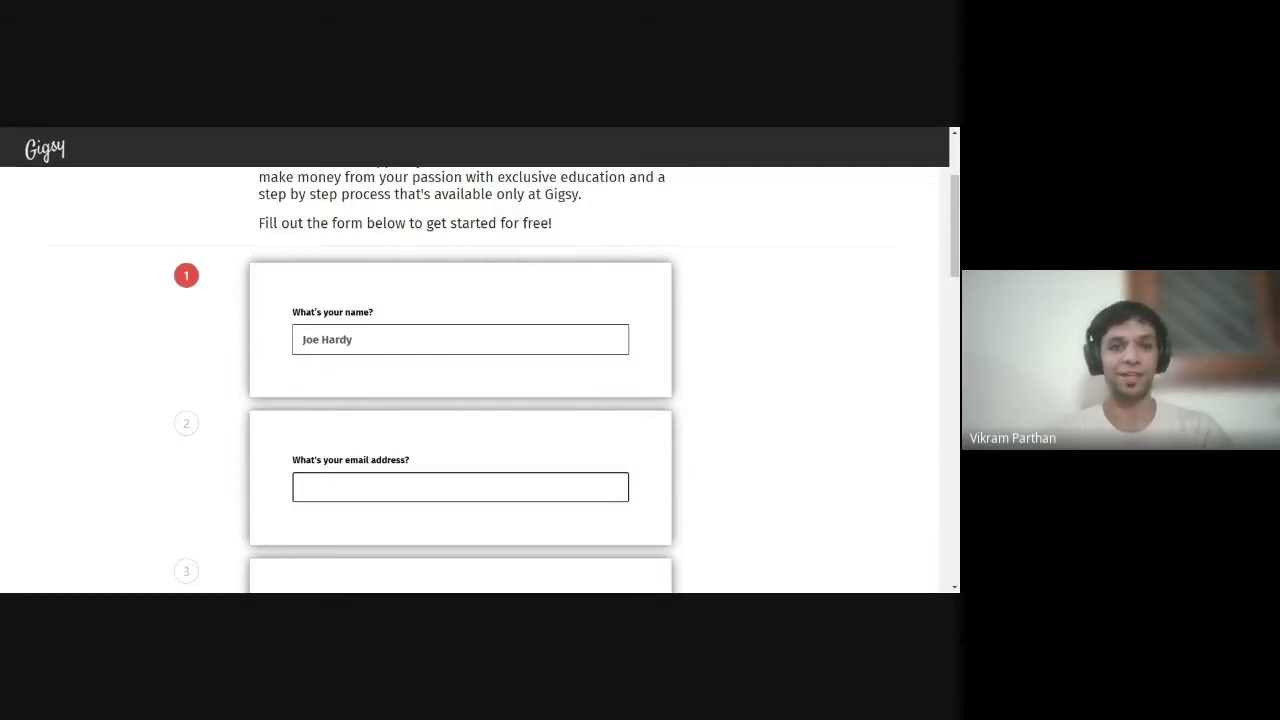
{"action": "key", "text": "ctrl+v"}
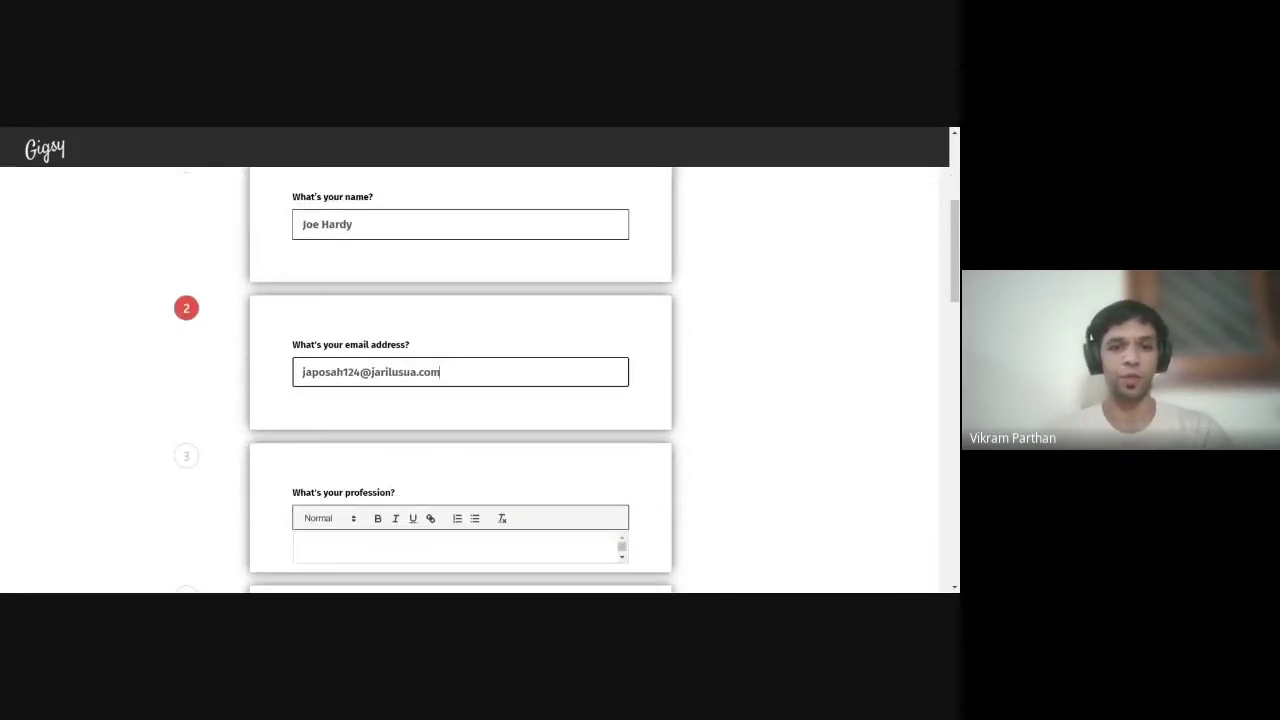
Describe the profession as guitar player, rock n roll band musician and Trinity College exam guitar teacher.
{"action": "left_click", "coordinate": [304, 409]}
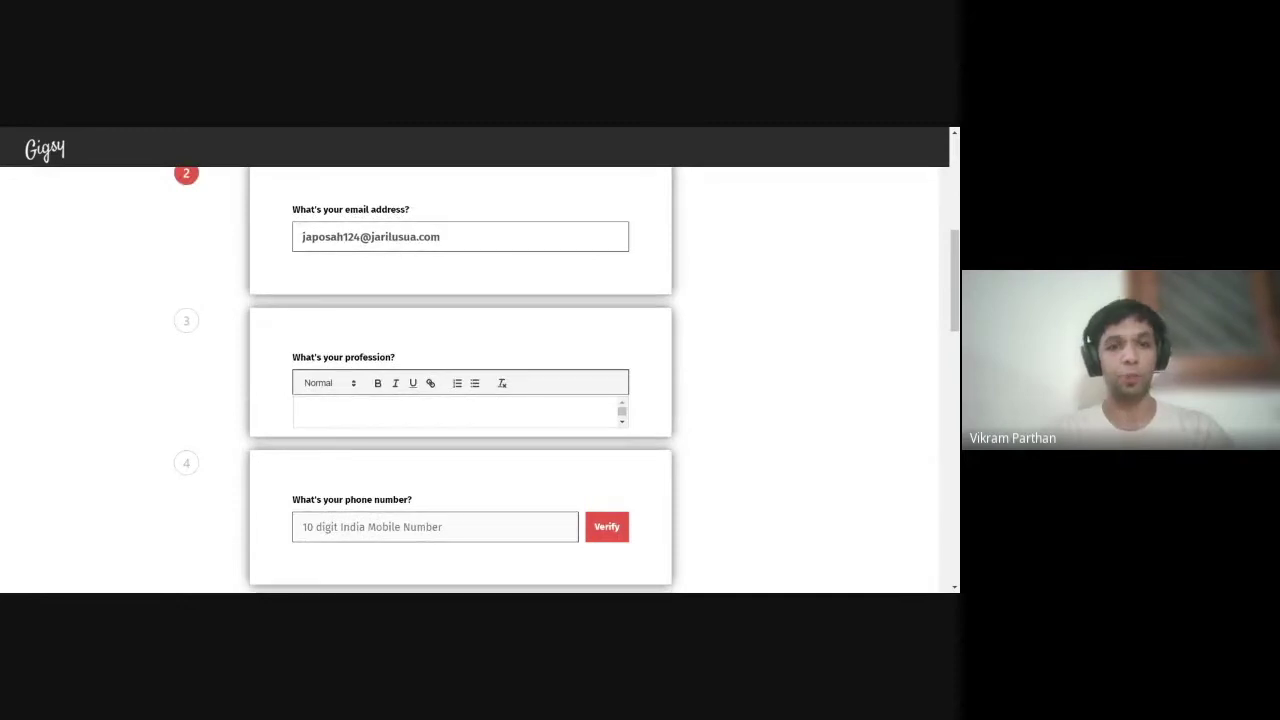
{"action": "type", "text": "Gui"}
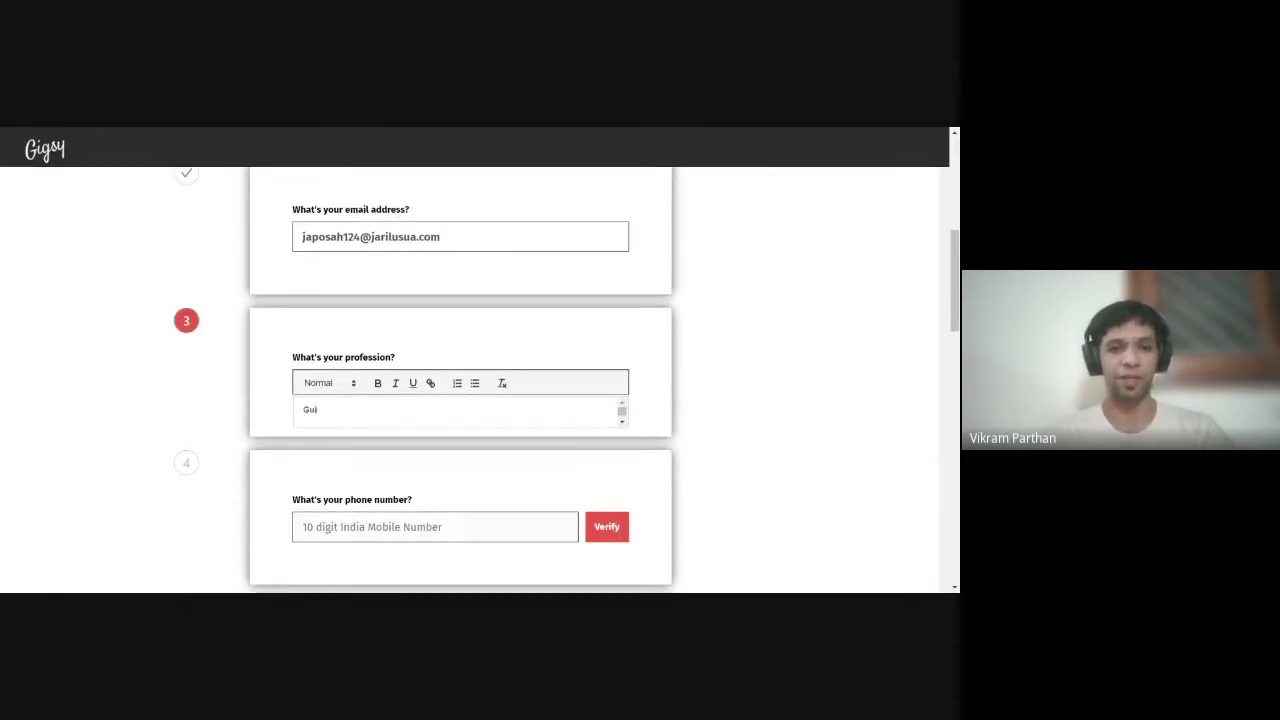
{"action": "type", "text": "tar player, "}
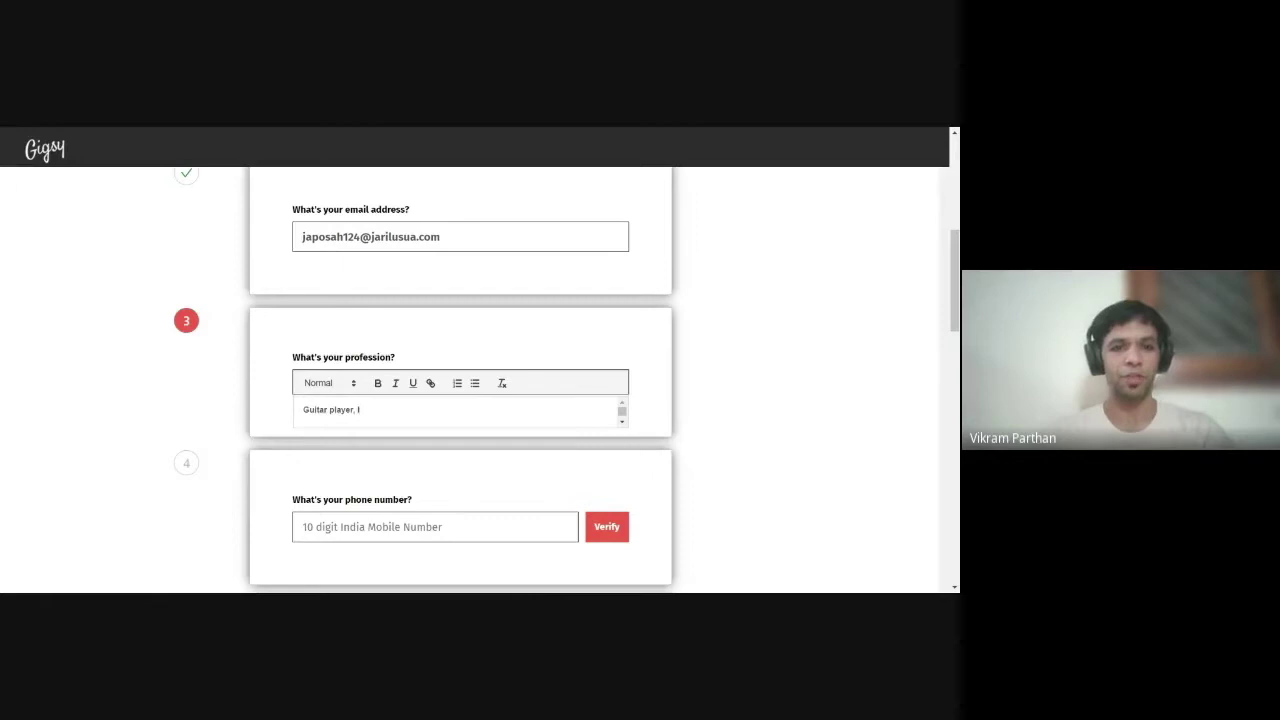
{"action": "type", "text": "musi"}
{"action": "type", "text": "cian and I"}
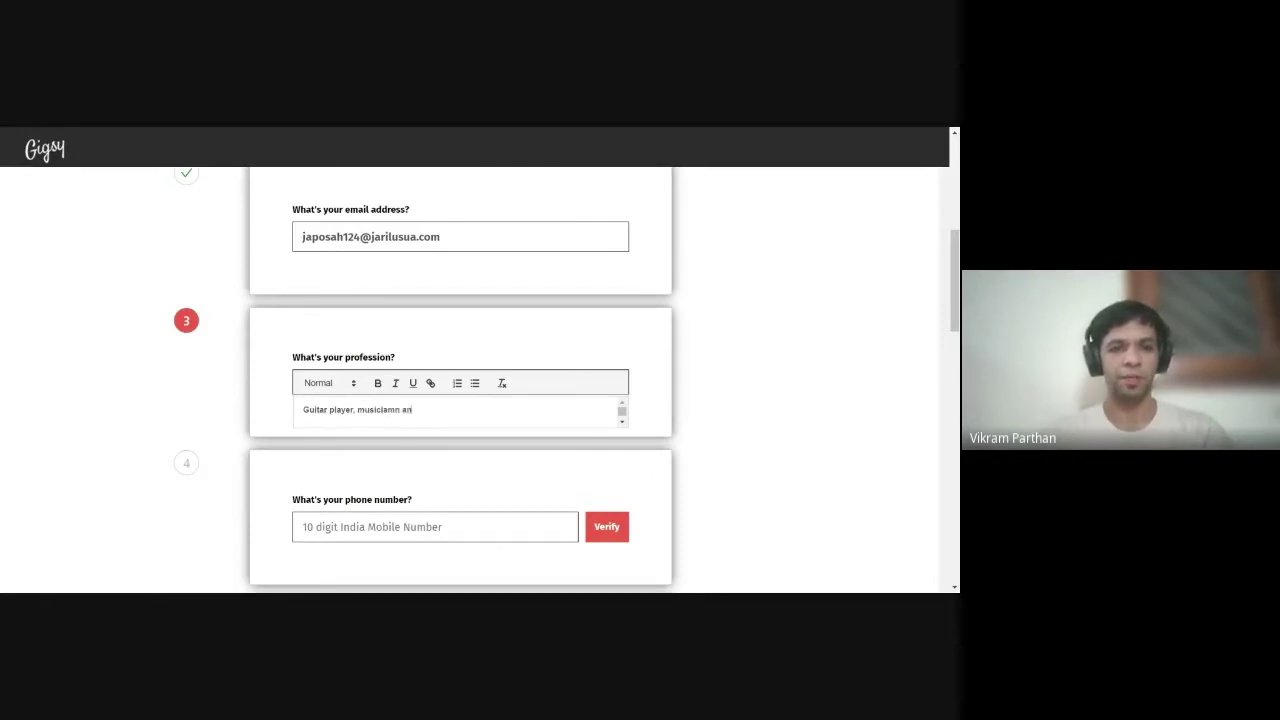
{"action": "type", "text": " play"}
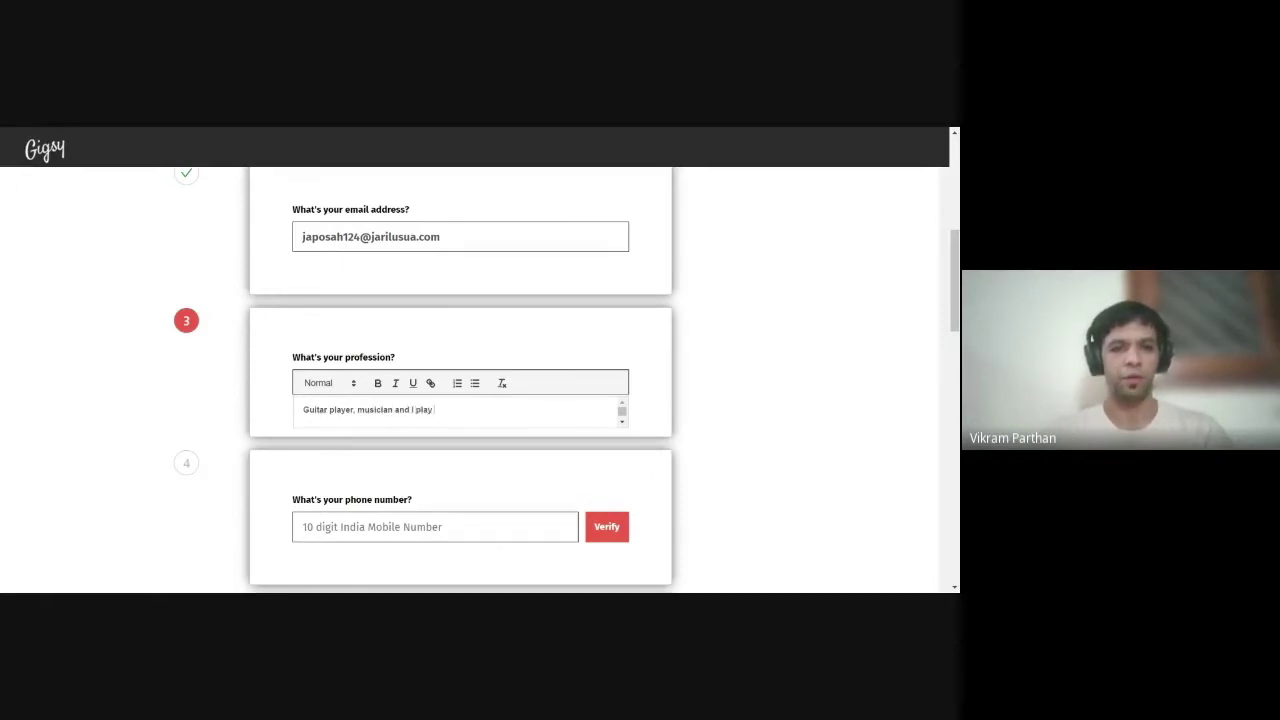
{"action": "type", "text": " for rock n roll"}
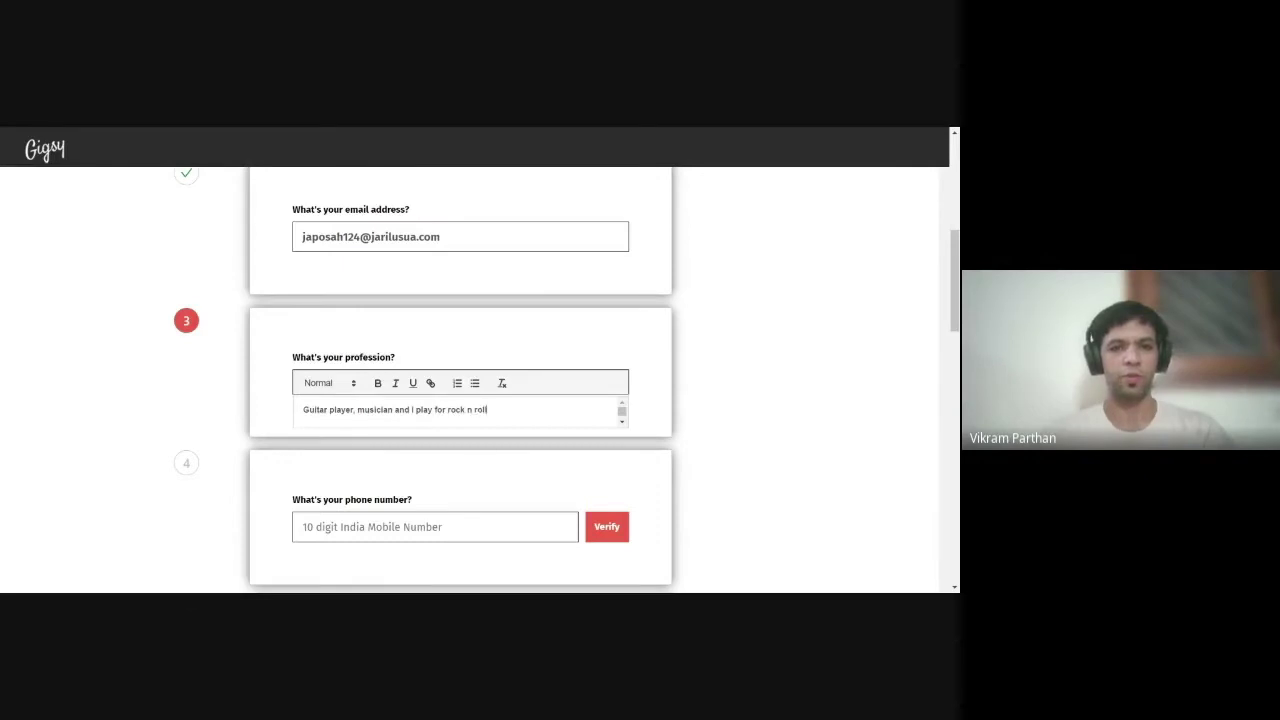
{"action": "type", "text": " bands"}
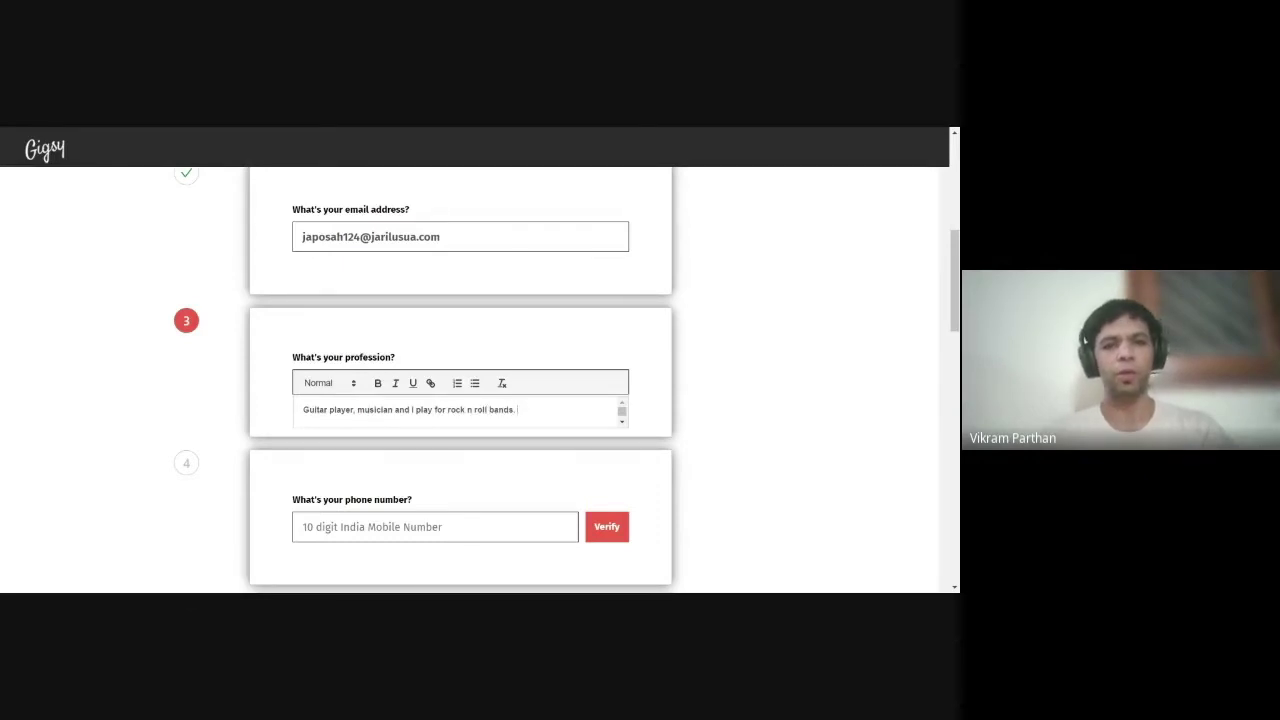
{"action": "type", "text": "."}
{"action": "key", "text": "ctrl+a"}
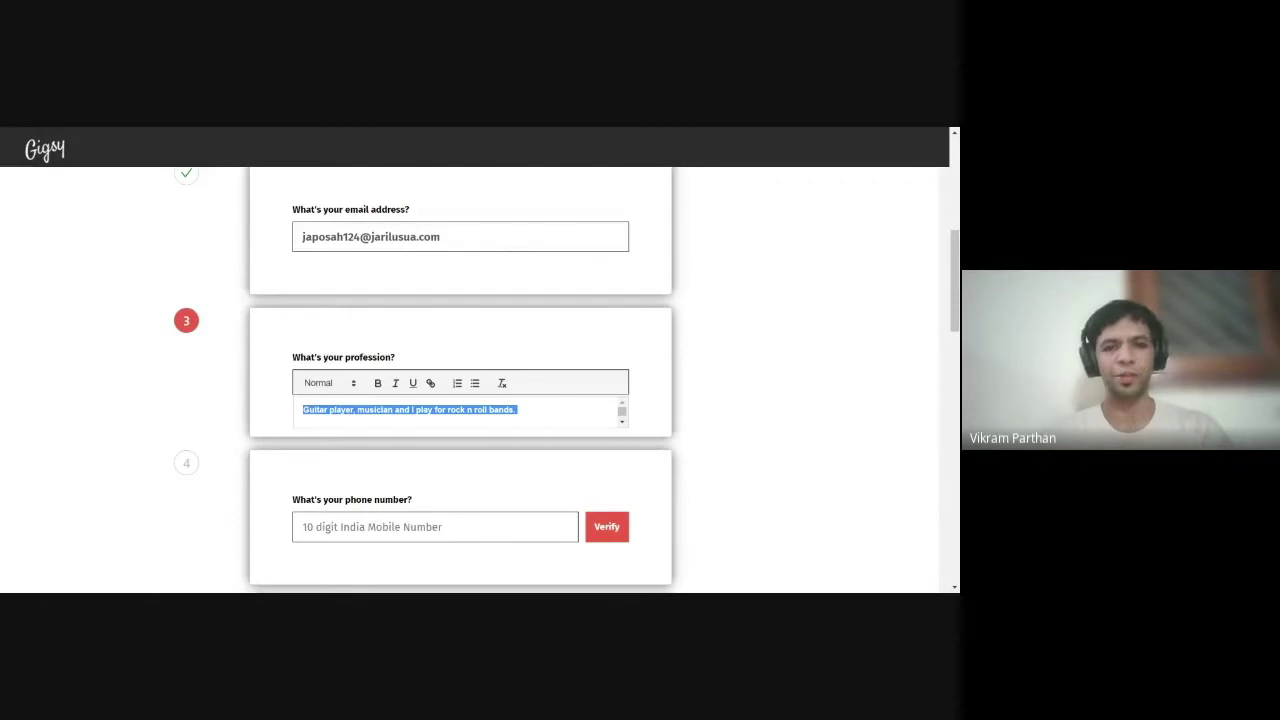
{"action": "left_click", "coordinate": [517, 409]}
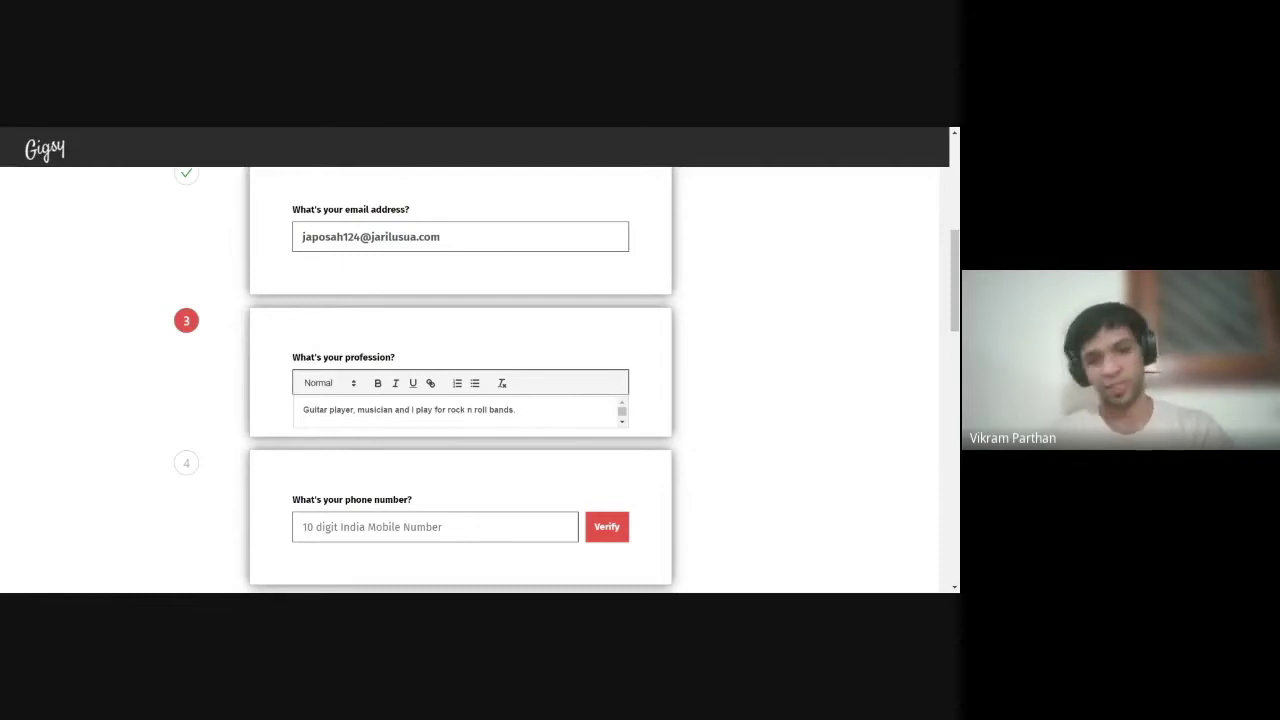
{"action": "type", "text": "I also teach guit"}
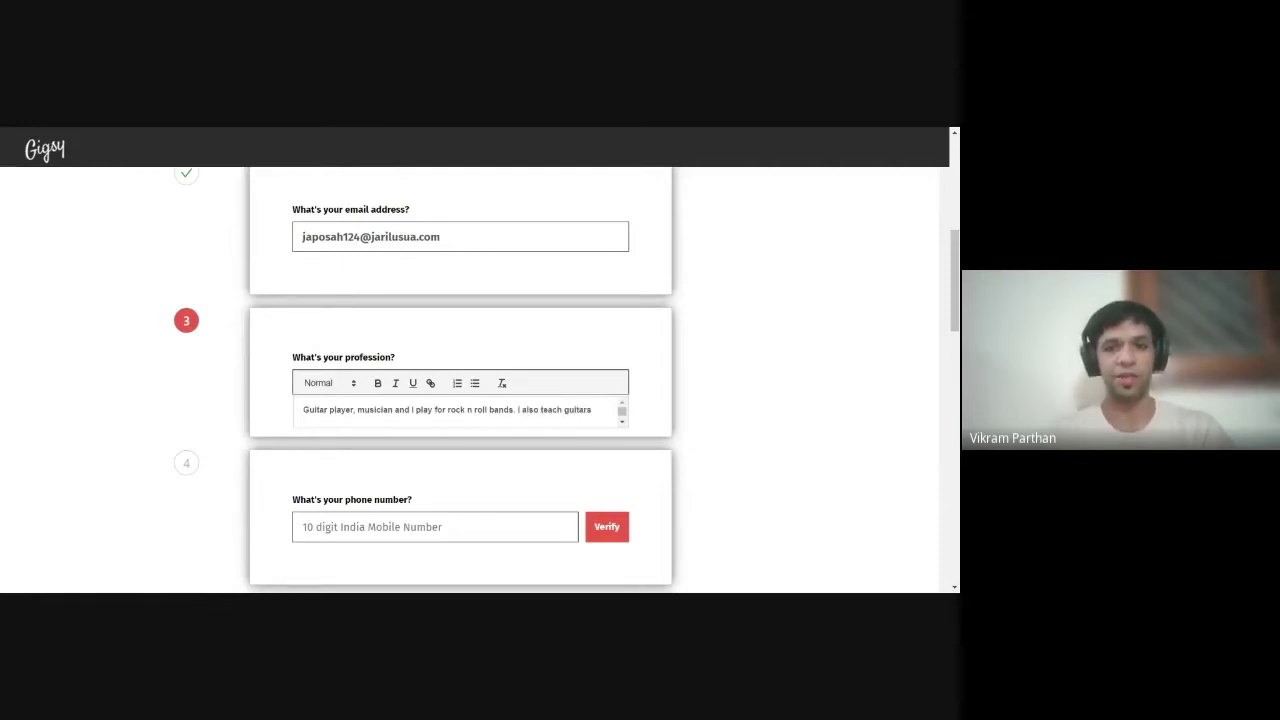
{"action": "type", "text": "ars - trinity"}
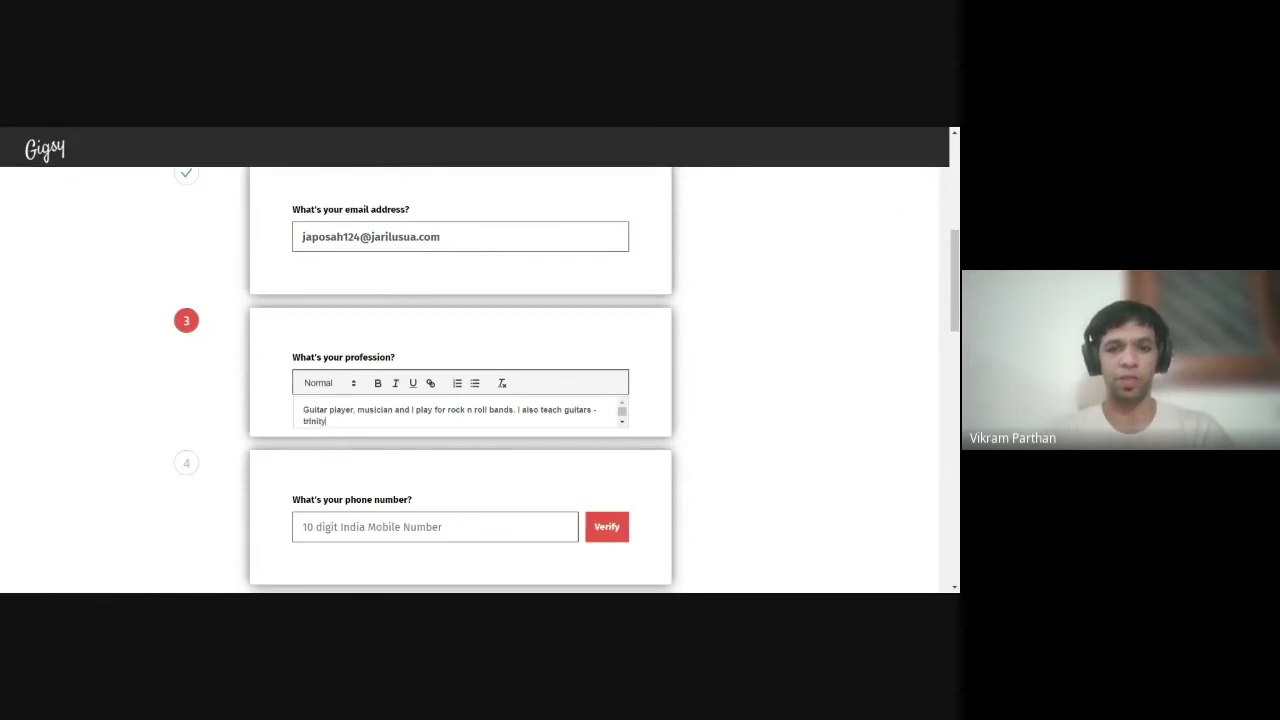
{"action": "type", "text": " college of music"}
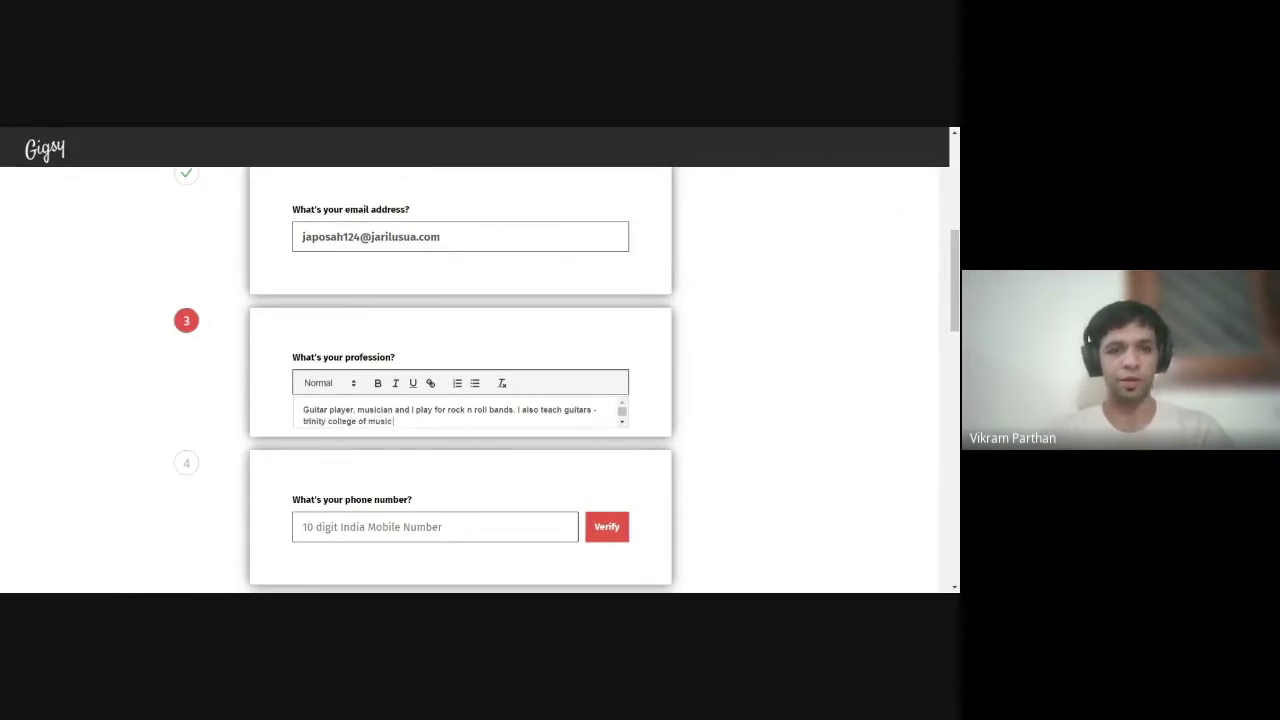
{"action": "type", "text": " related exams teachi"}
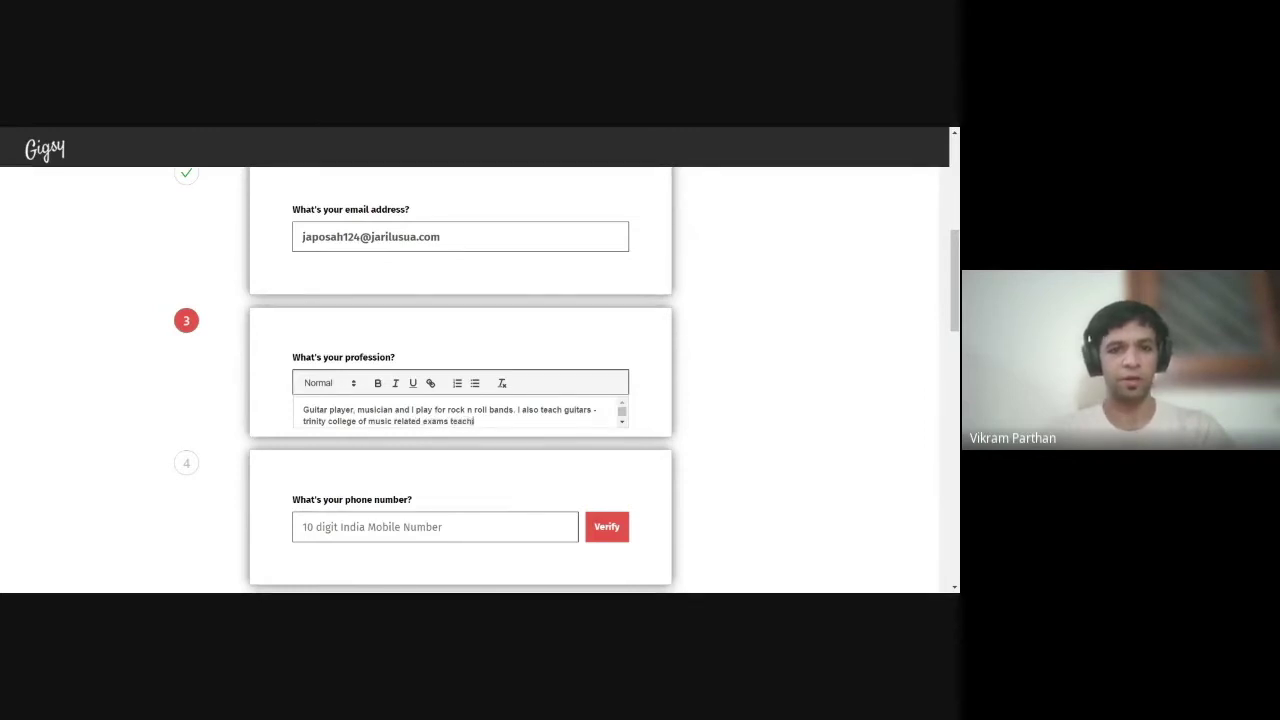
{"action": "type", "text": "ng etc."}
{"action": "key", "text": "Return"}
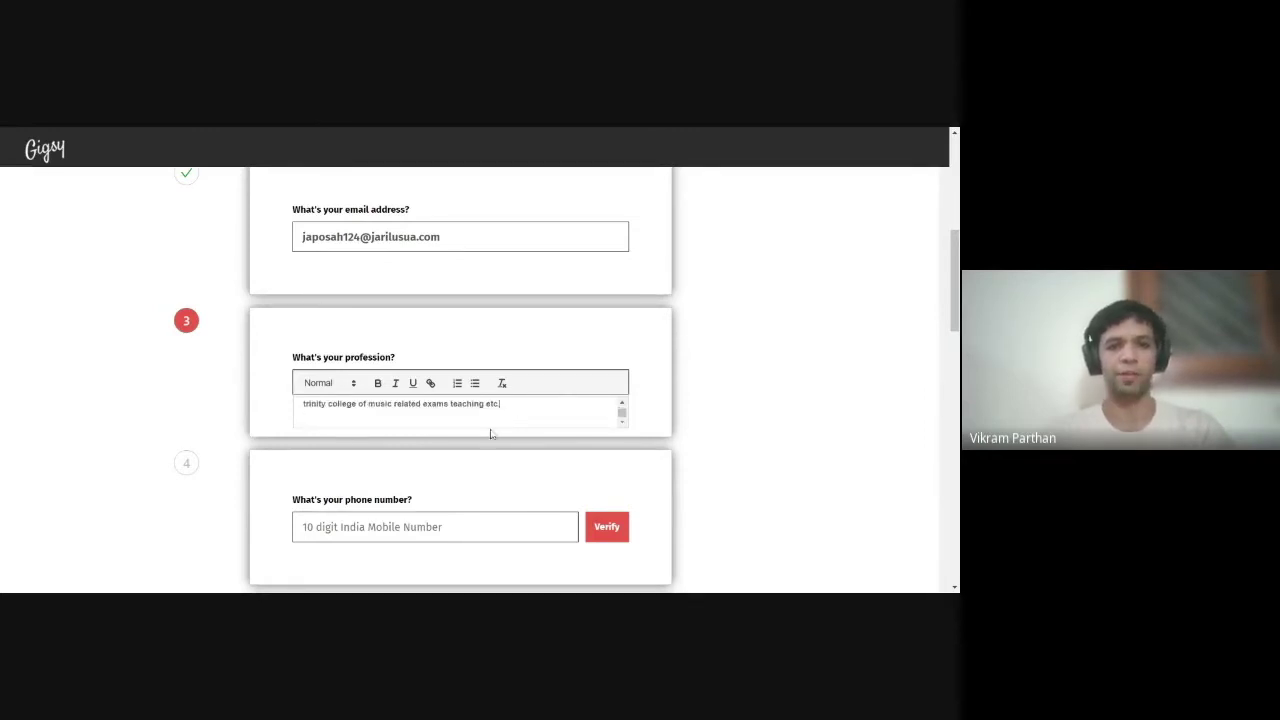
{"action": "scroll", "coordinate": [460, 380], "scroll_direction": "down", "scroll_amount": 2}
Enter the mobile number and verify it with the received one-time code.
{"action": "left_click", "coordinate": [435, 423]}
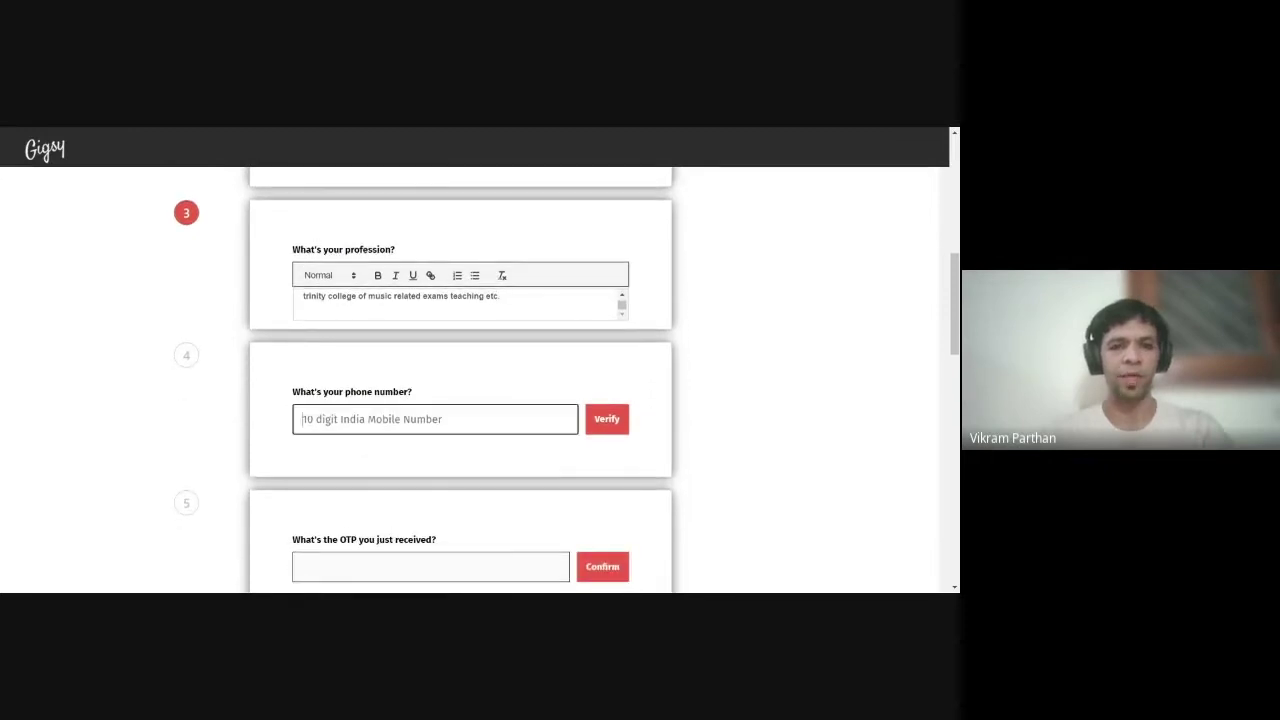
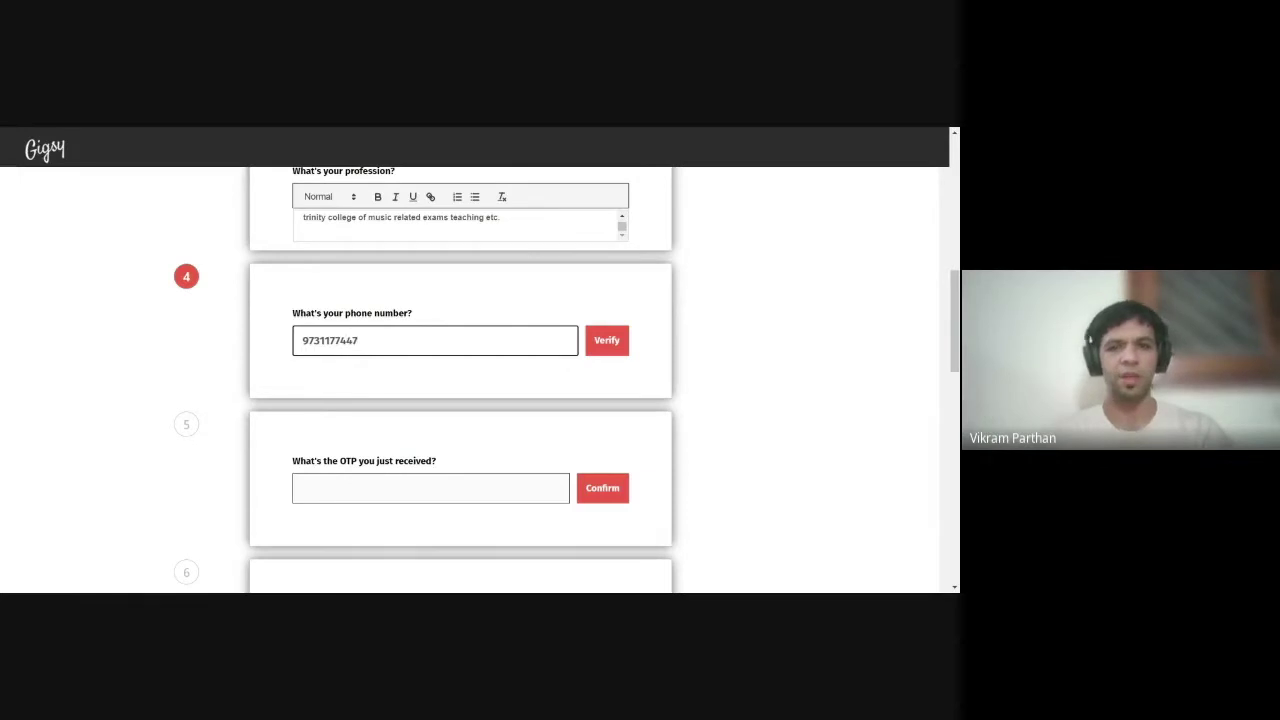
{"action": "left_click", "coordinate": [606, 342]}
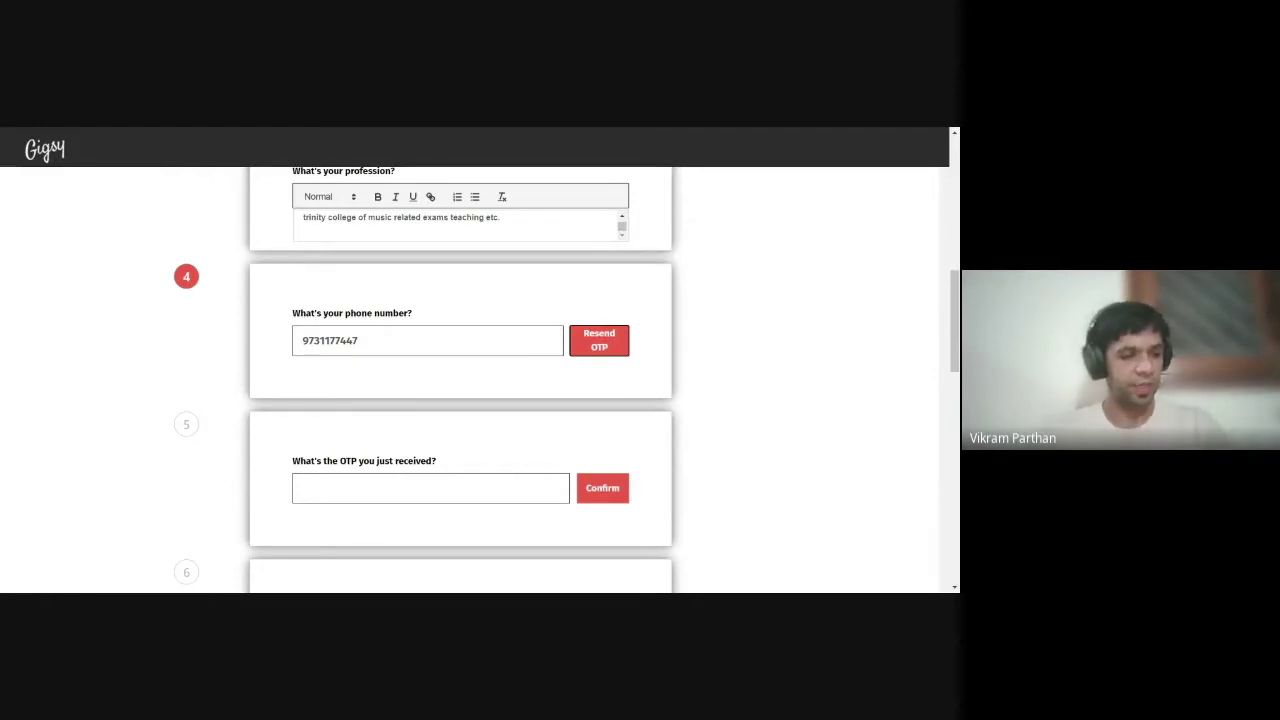
{"action": "left_click", "coordinate": [304, 488]}
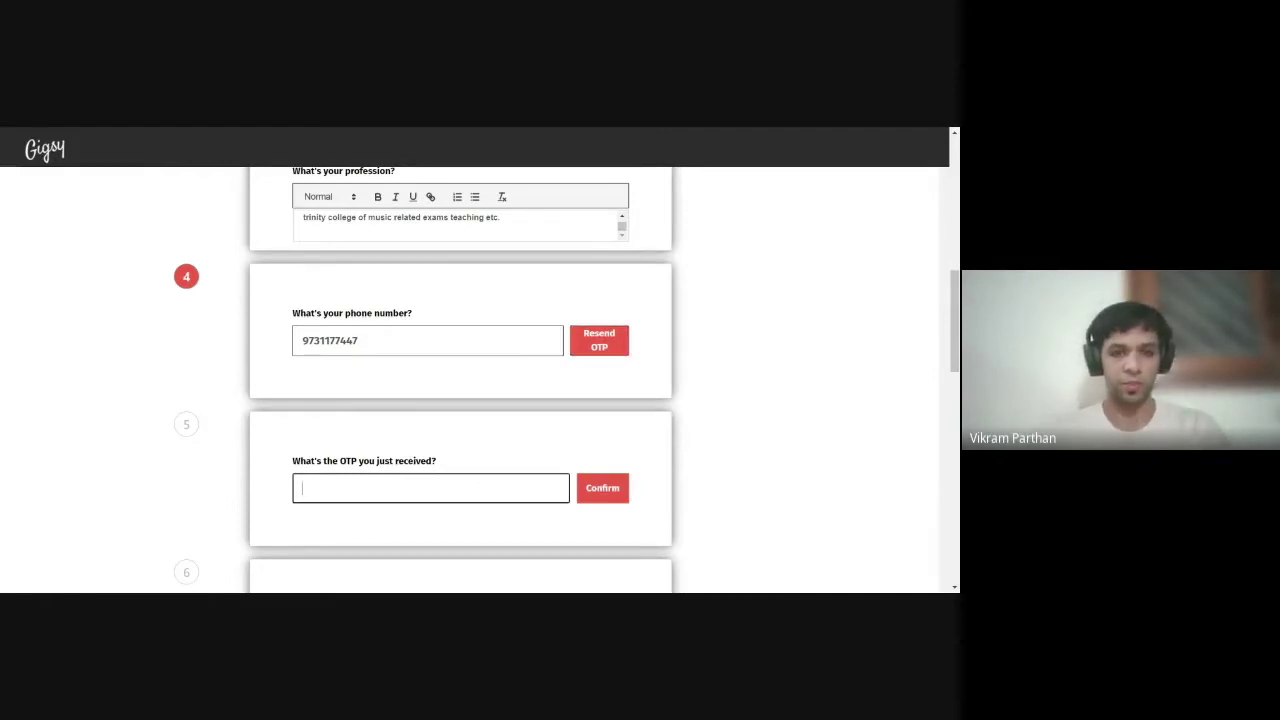
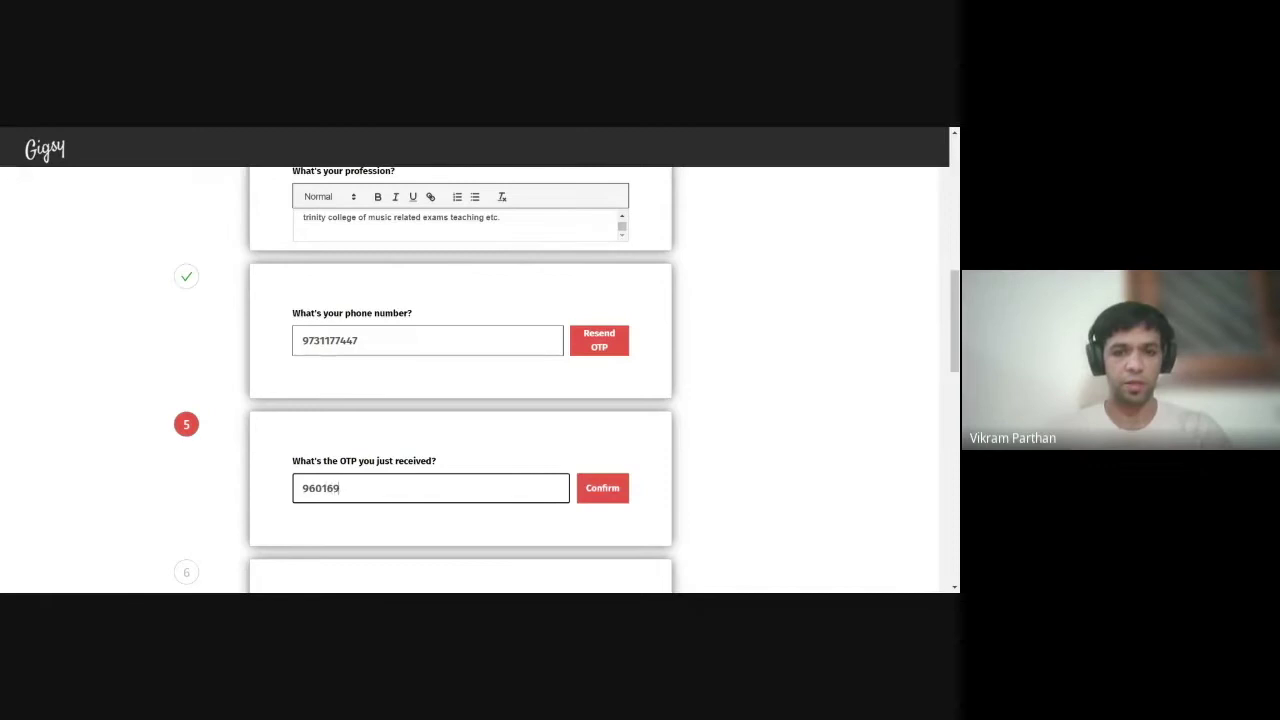
{"action": "left_click", "coordinate": [613, 486]}
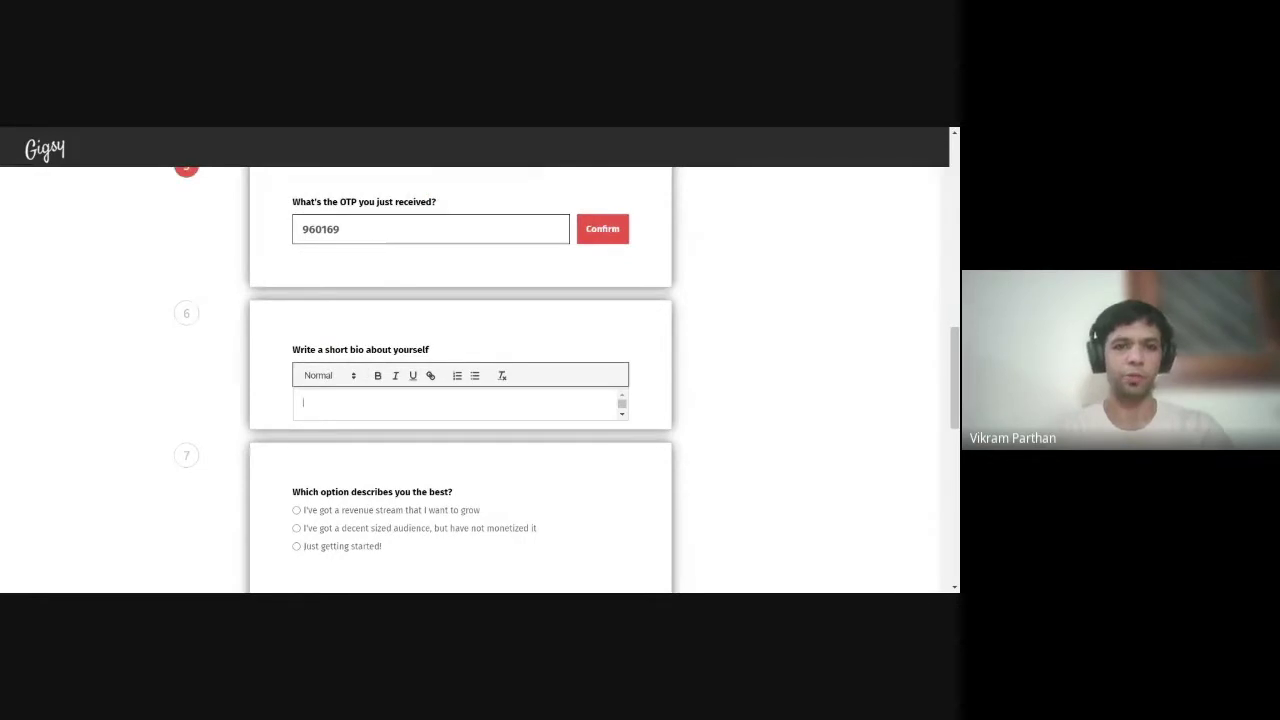
{"action": "scroll", "coordinate": [460, 380], "scroll_direction": "up", "scroll_amount": 3}
{"action": "scroll", "coordinate": [460, 380], "scroll_direction": "up", "scroll_amount": 2}
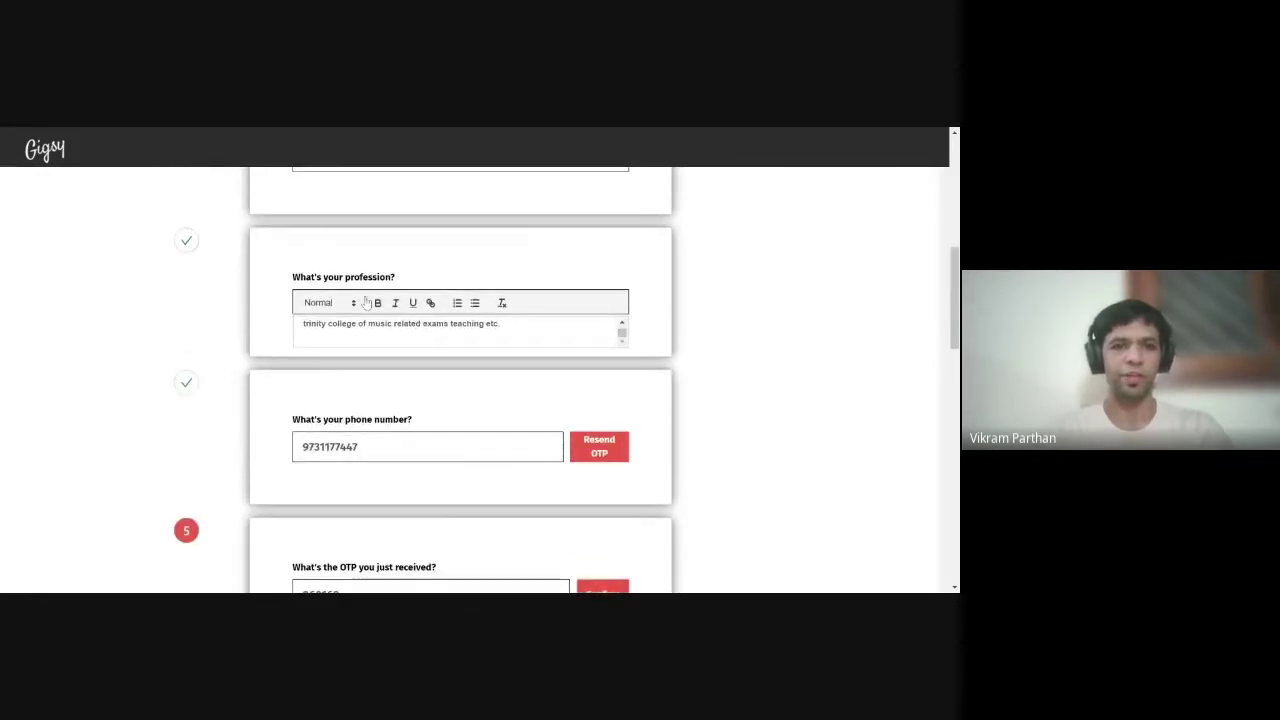
Replace the profession answer with 'Musician, guitar player and teacher'.
{"action": "key", "text": "ctrl+a"}
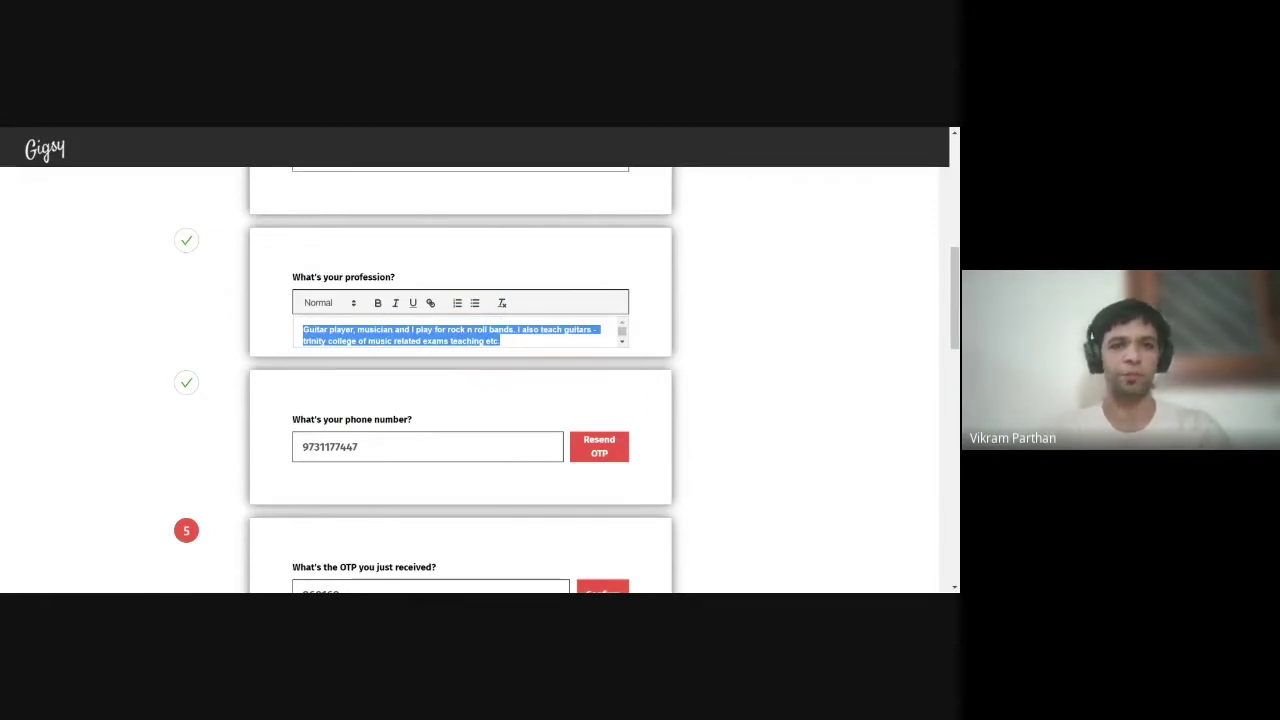
{"action": "type", "text": "Musici"}
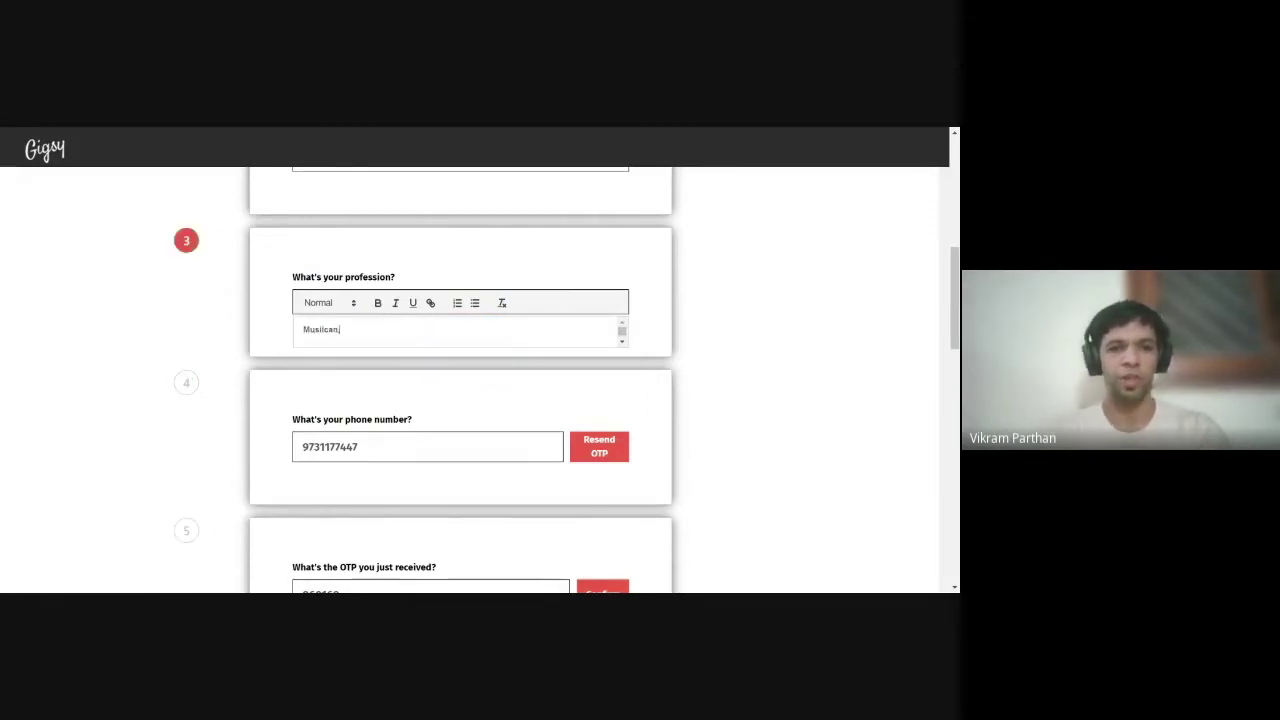
{"action": "type", "text": "an, gui"}
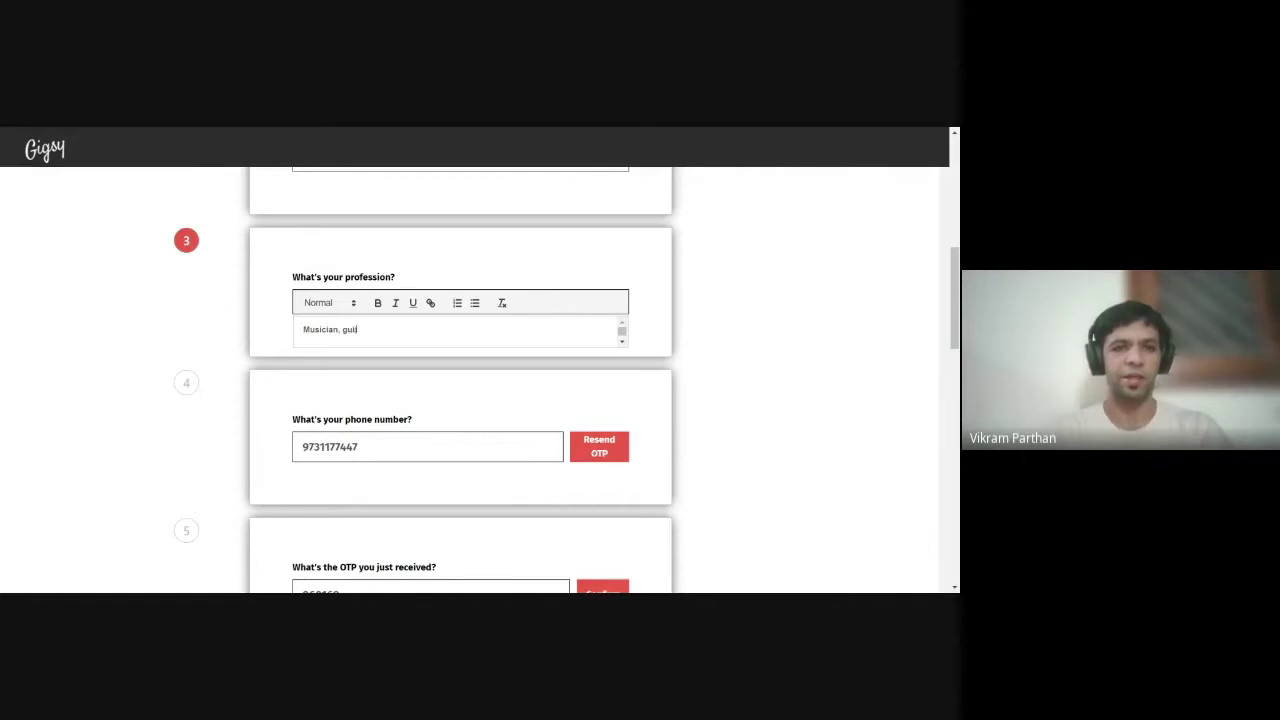
{"action": "type", "text": "tar player and teacher"}
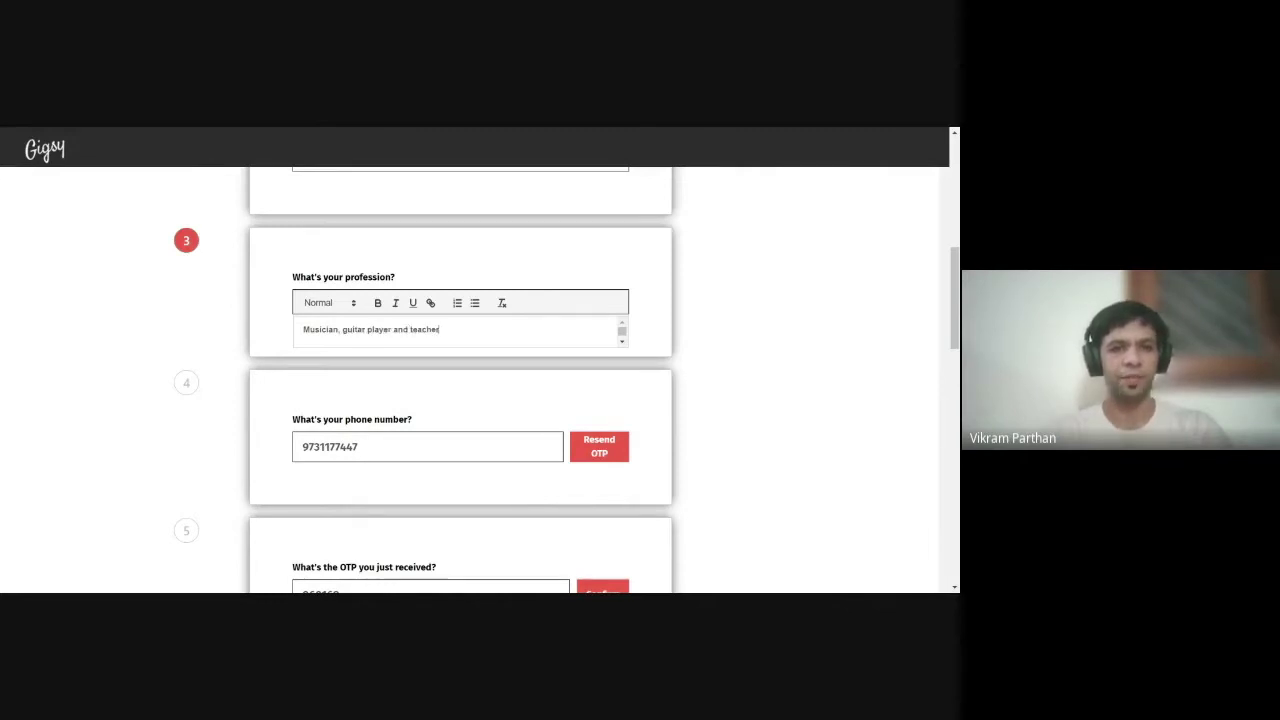
{"action": "scroll", "coordinate": [460, 380], "scroll_direction": "down", "scroll_amount": 5}
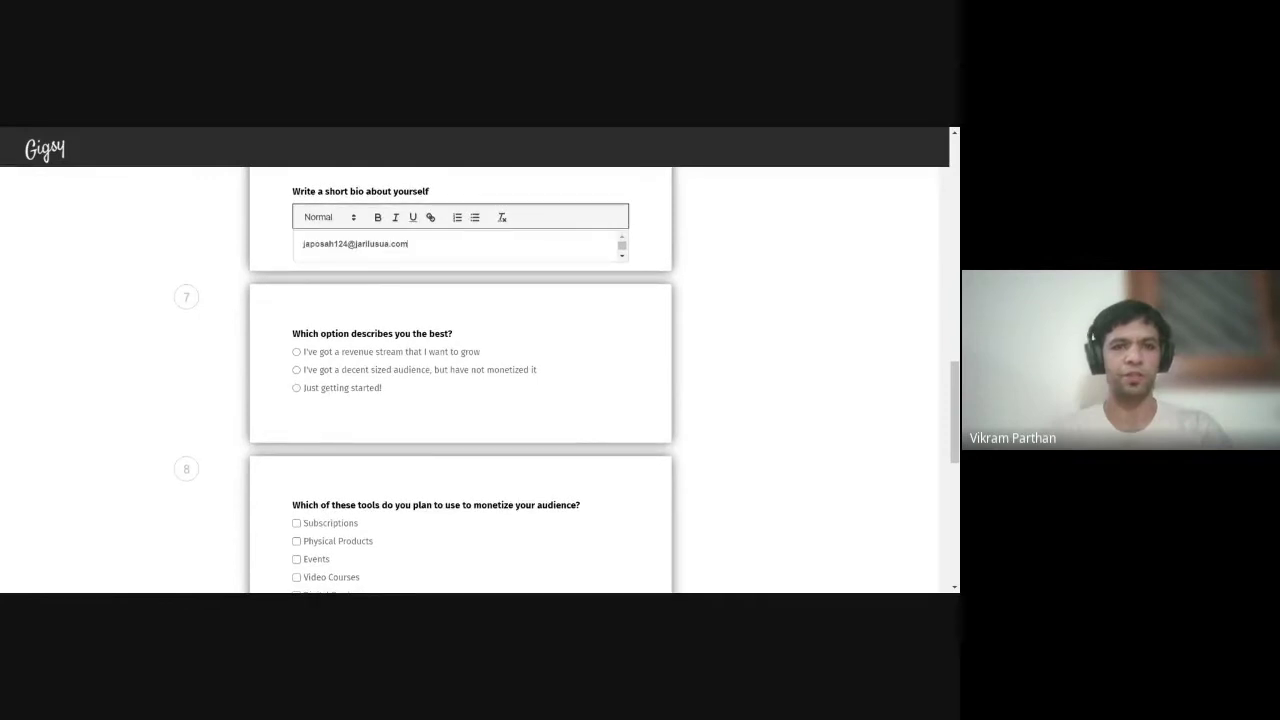
Write a short bio covering past work, current activities and what people can expect.
{"action": "type", "text": "tory"}
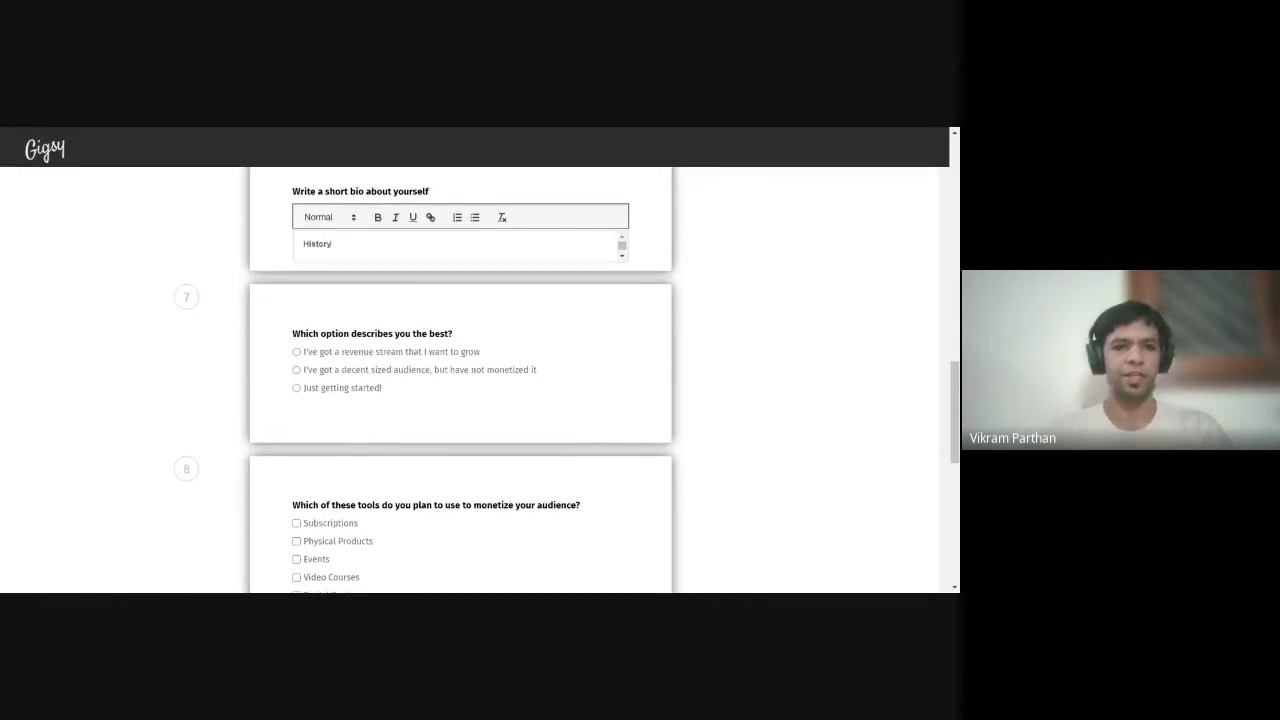
{"action": "type", "text": ": What yo"}
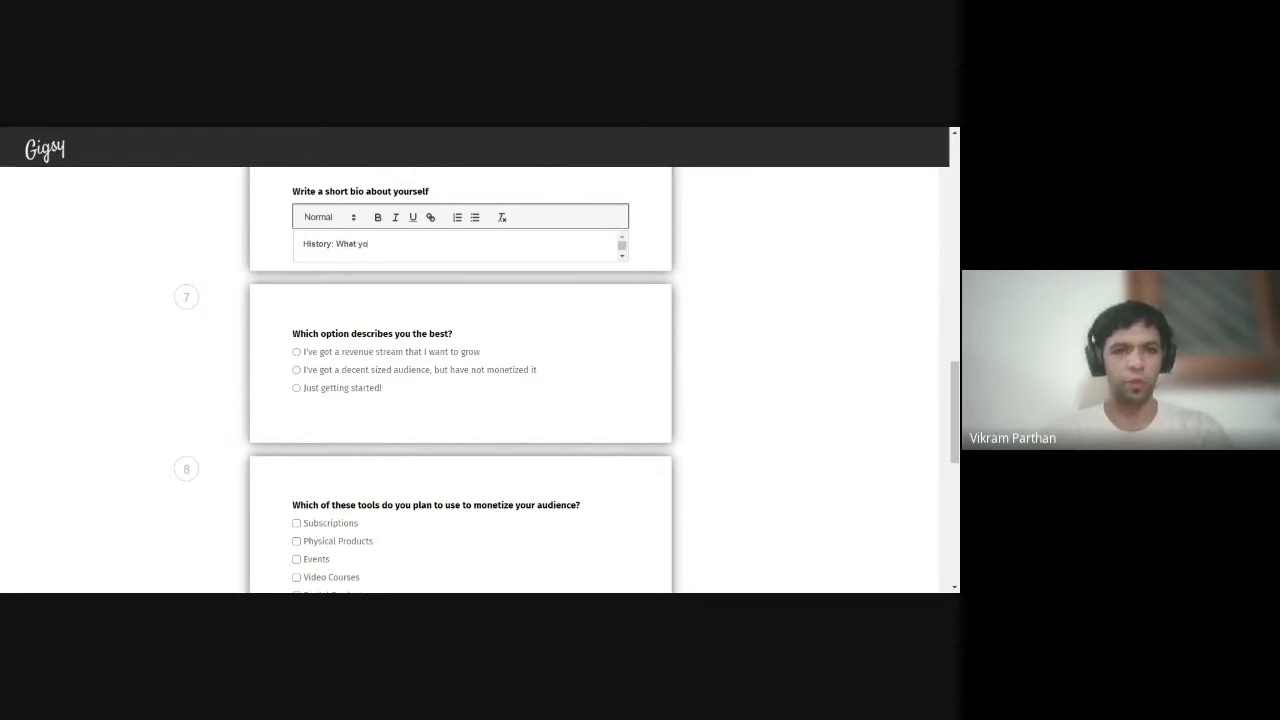
{"action": "type", "text": "u have been doing, w"}
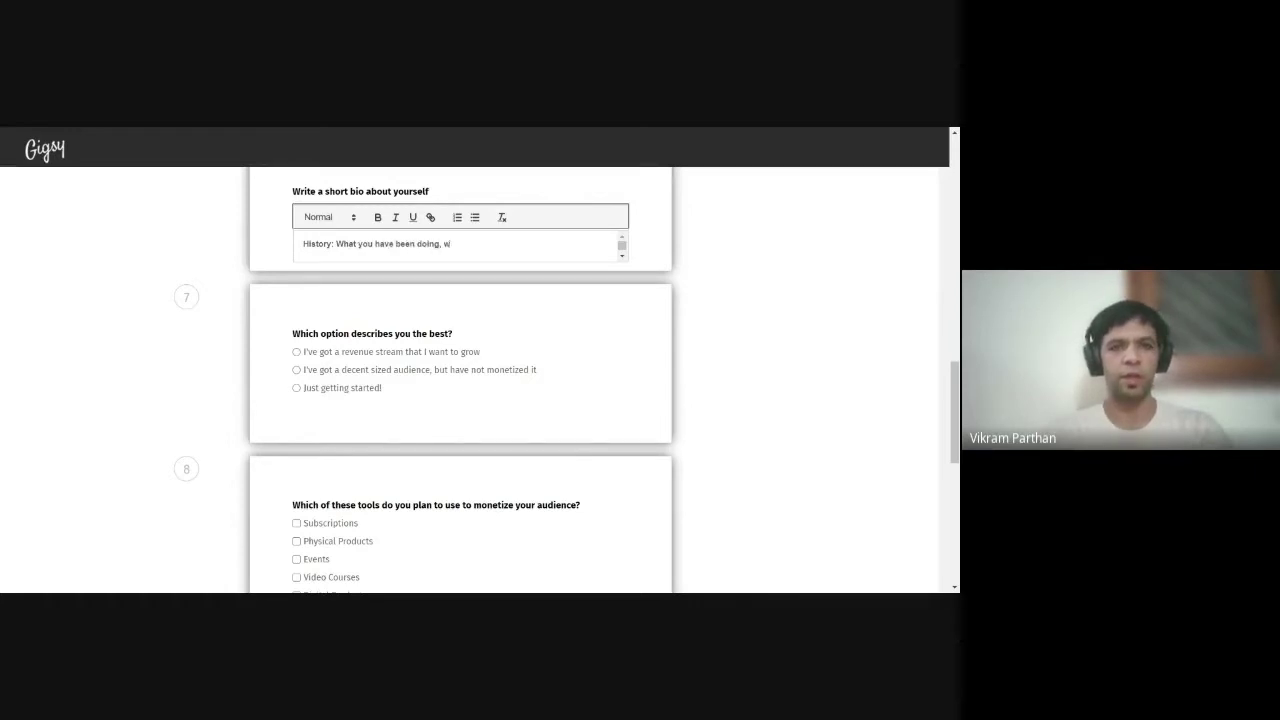
{"action": "type", "text": "hat are you c"}
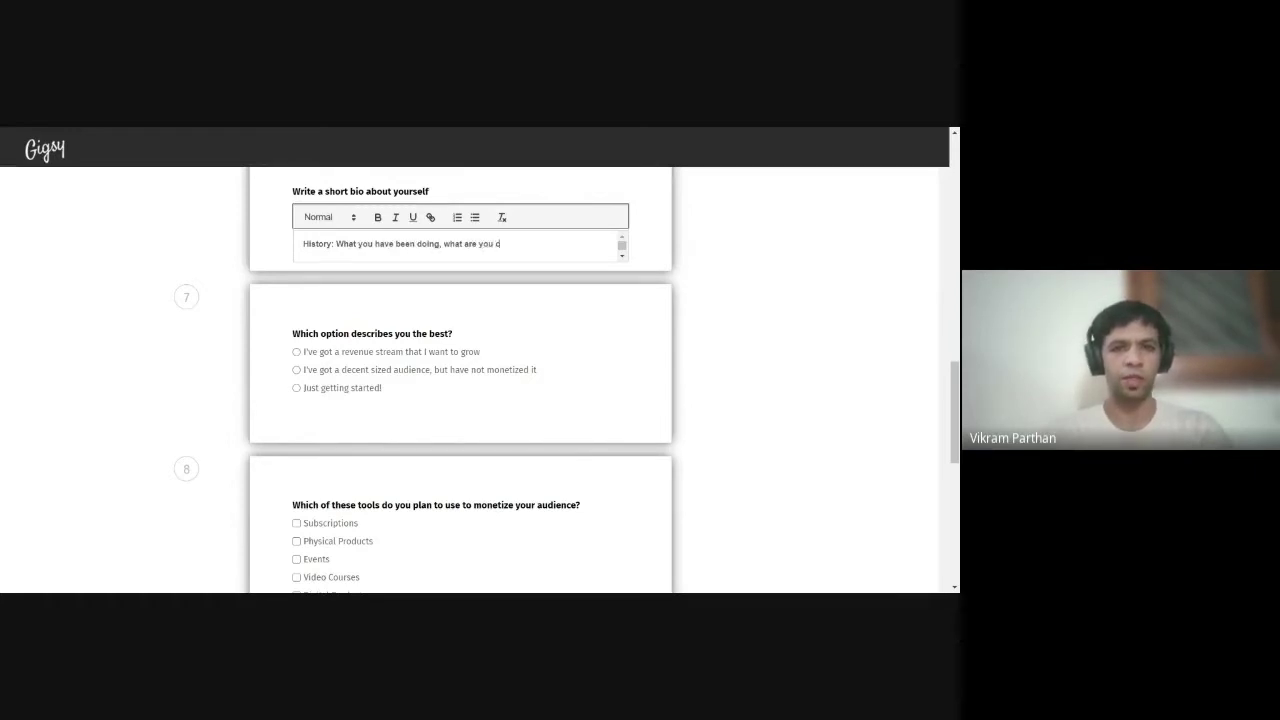
{"action": "type", "text": "urrent"}
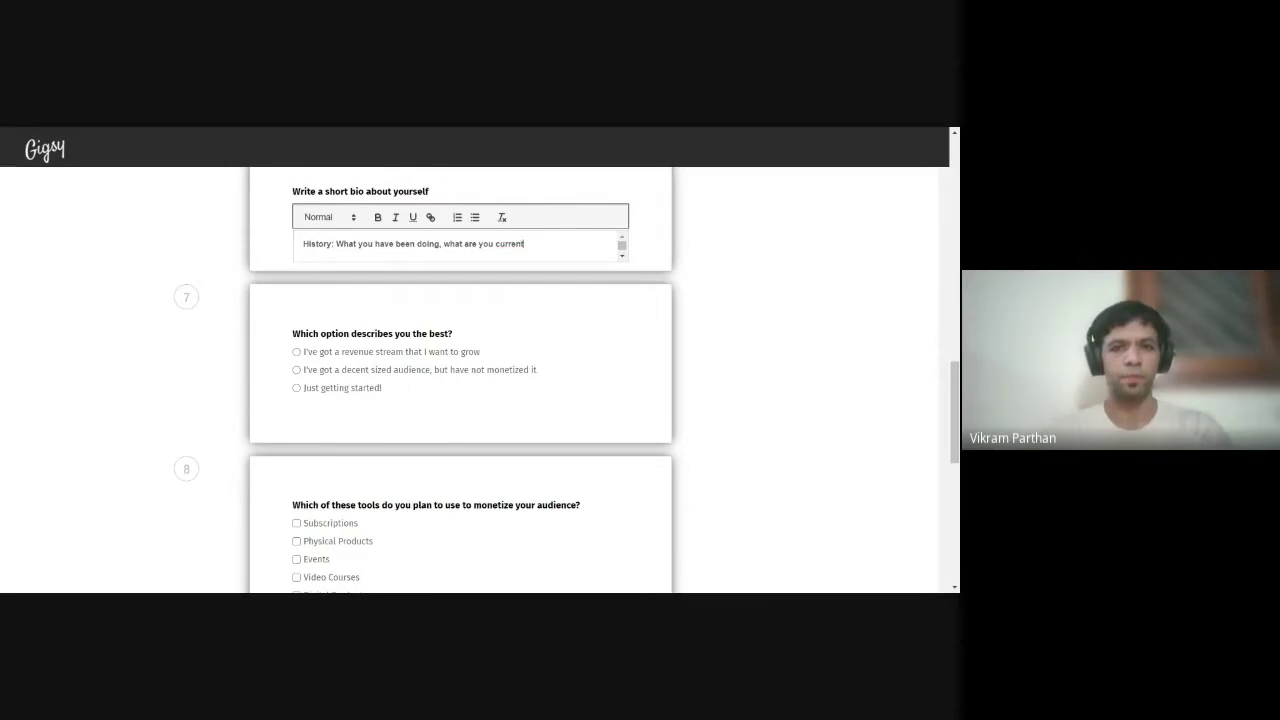
{"action": "type", "text": "ly upto and w"}
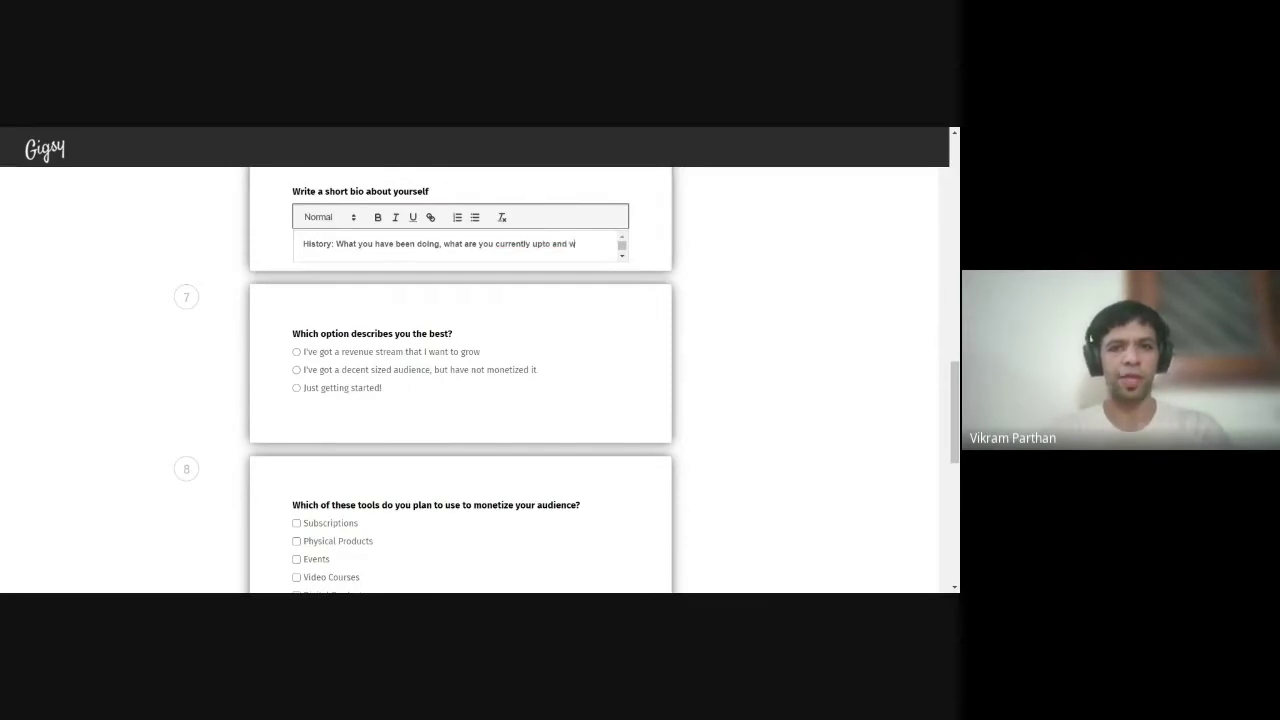
{"action": "type", "text": "hat can people exp"}
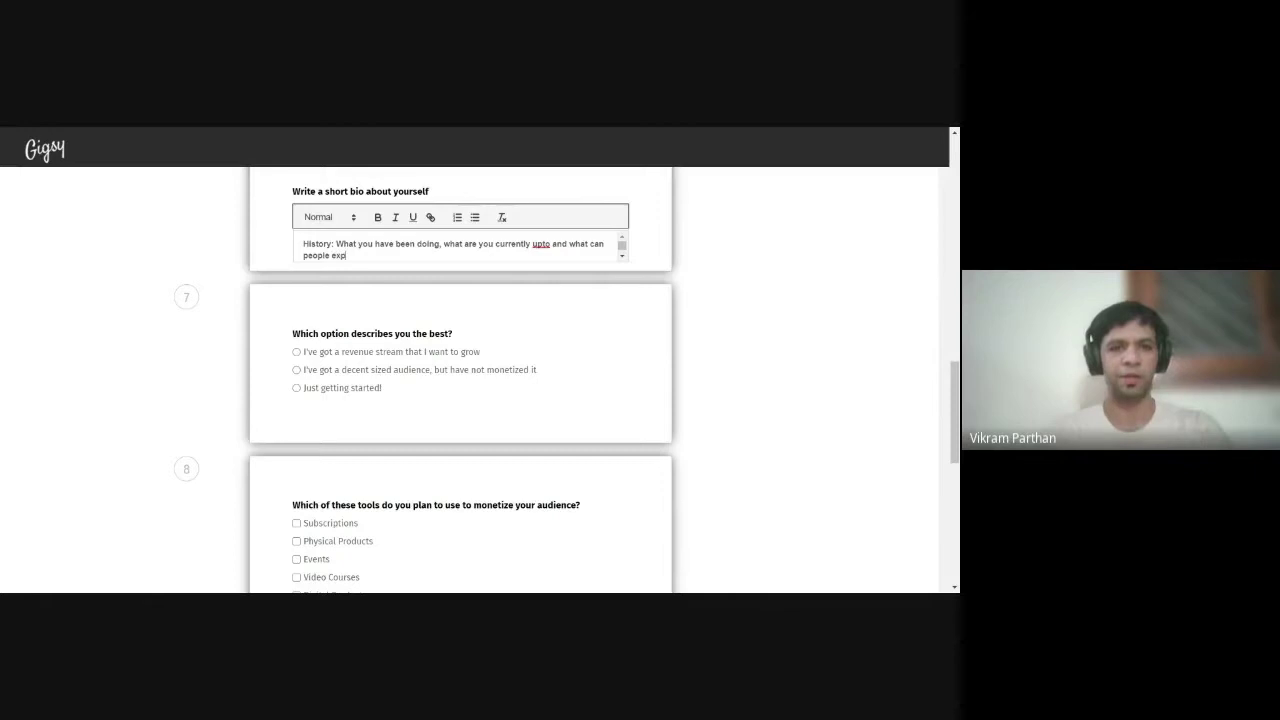
{"action": "type", "text": "ect from you on Gigsy"}
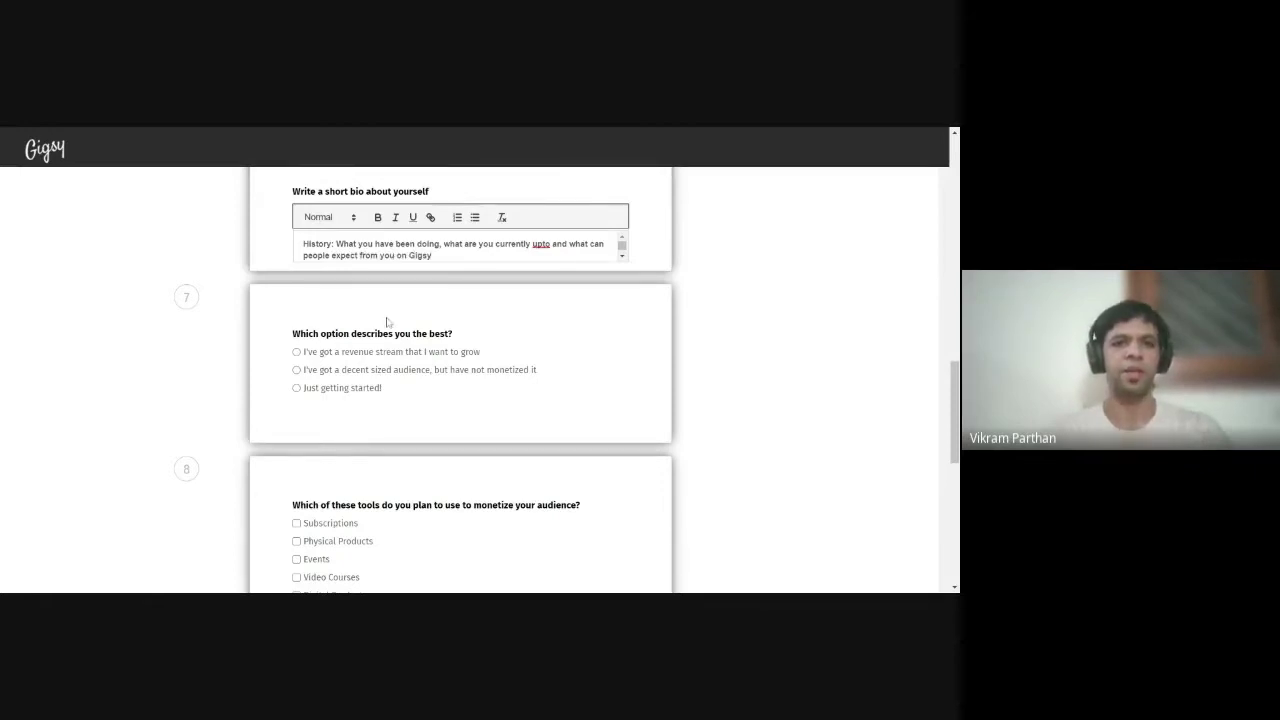
{"action": "scroll", "coordinate": [388, 320], "scroll_direction": "down", "scroll_amount": 2}
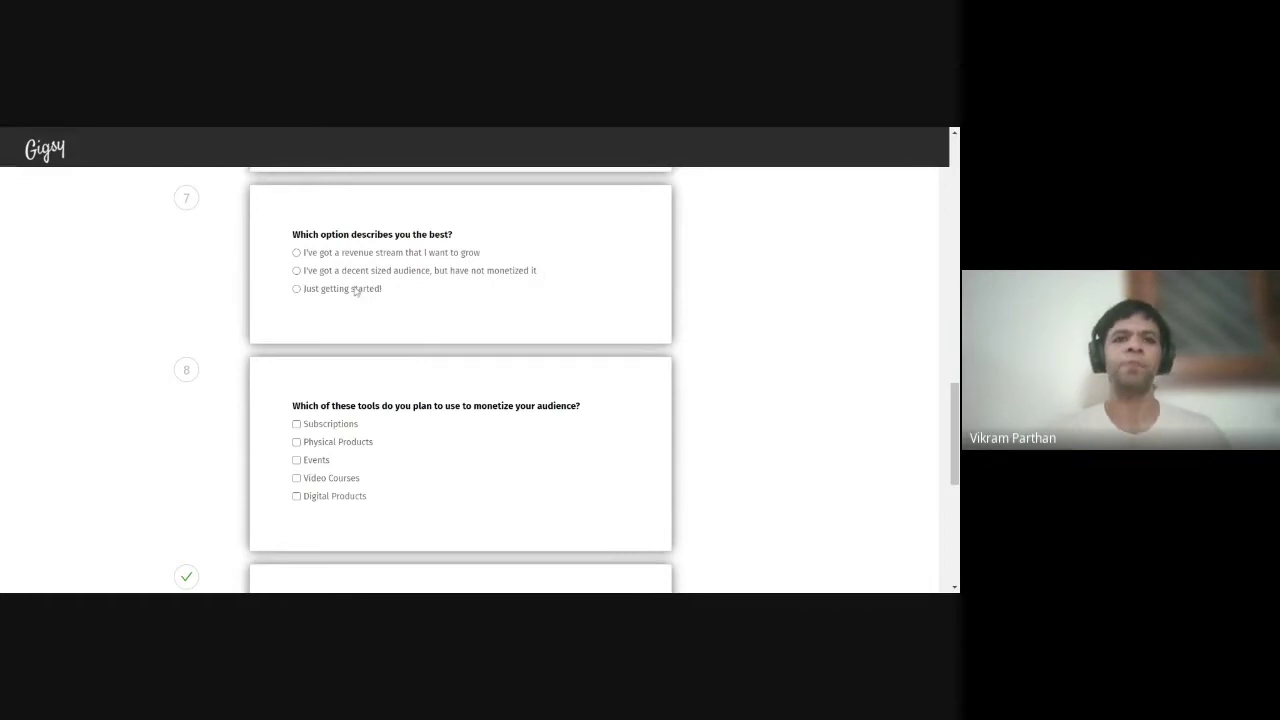
Answer question 7 as a decent-sized unmonetized audience and tick Subscriptions, Video Courses and Digital Products.
{"action": "left_click", "coordinate": [296, 270]}
{"action": "scroll", "coordinate": [404, 318], "scroll_direction": "down", "scroll_amount": 1}
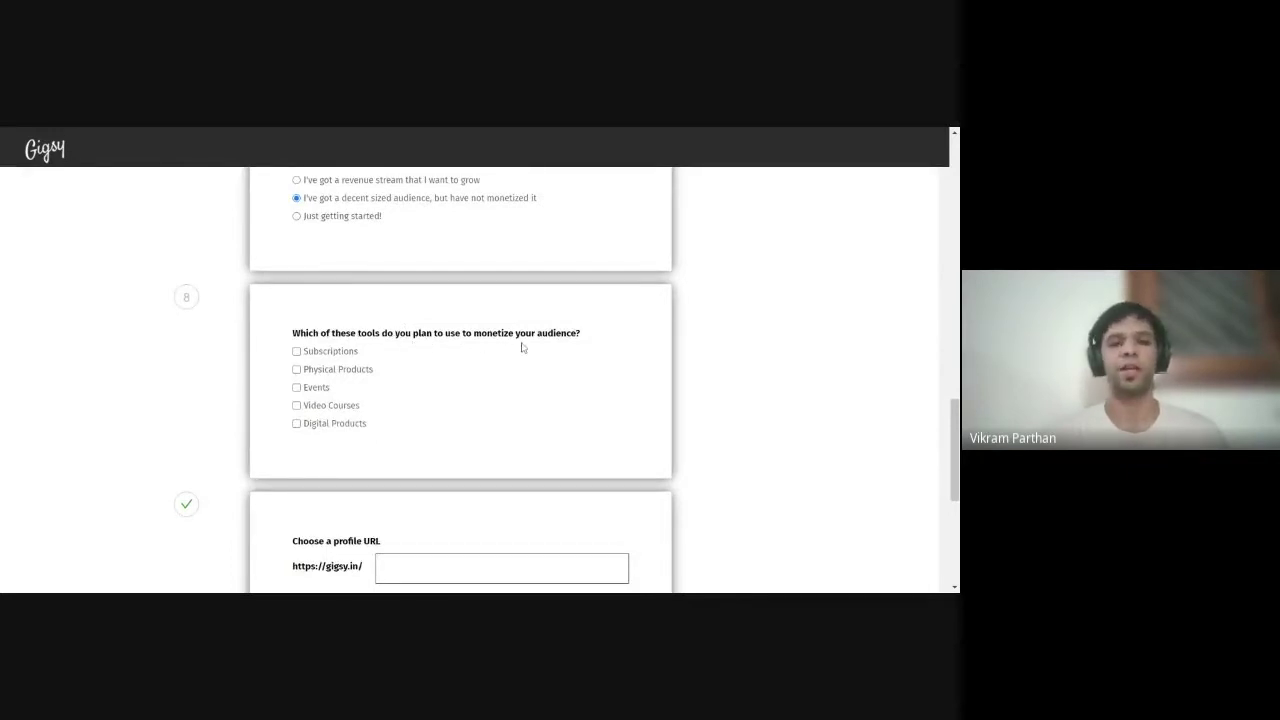
{"action": "scroll", "coordinate": [520, 346], "scroll_direction": "down", "scroll_amount": 1}
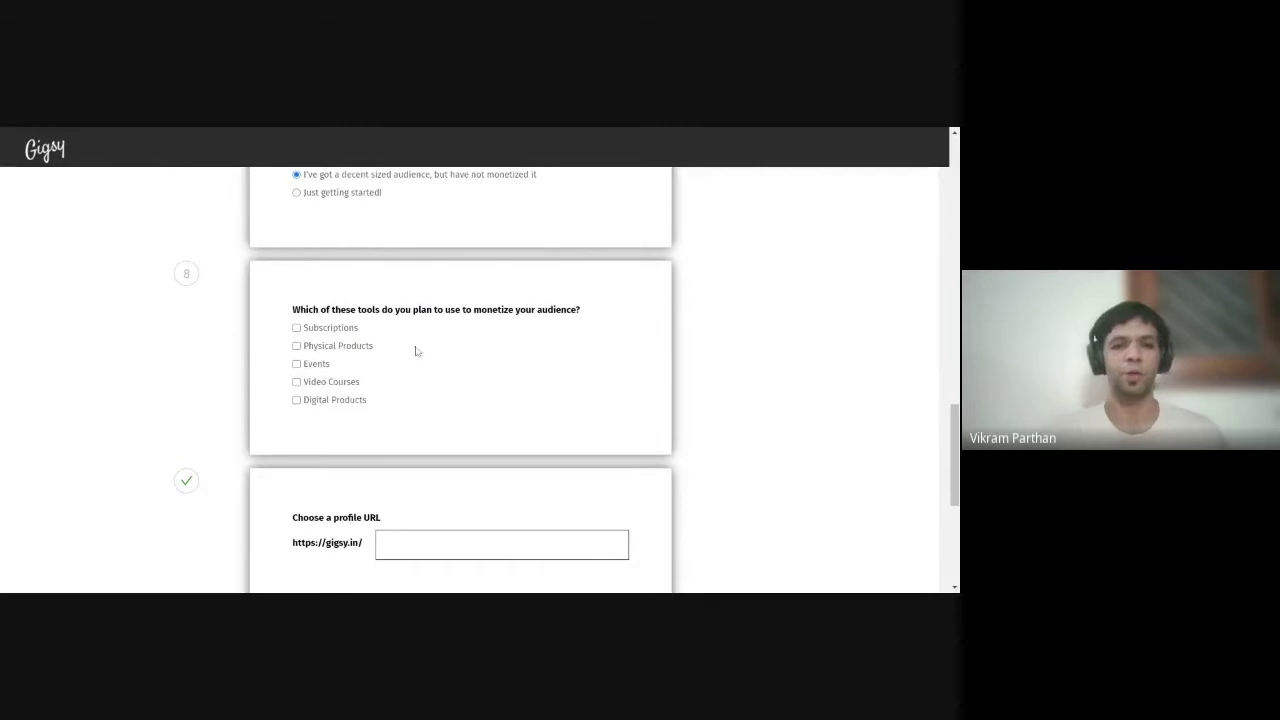
{"action": "left_click", "coordinate": [298, 330]}
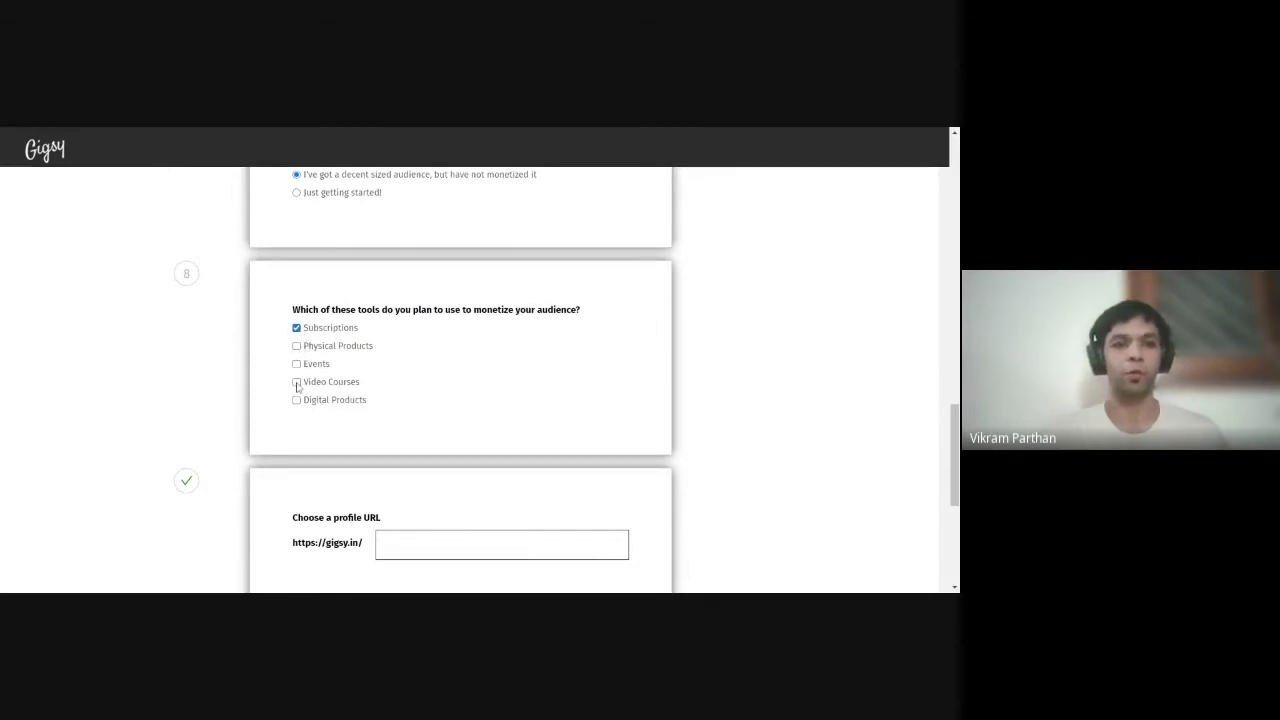
{"action": "left_click", "coordinate": [297, 383]}
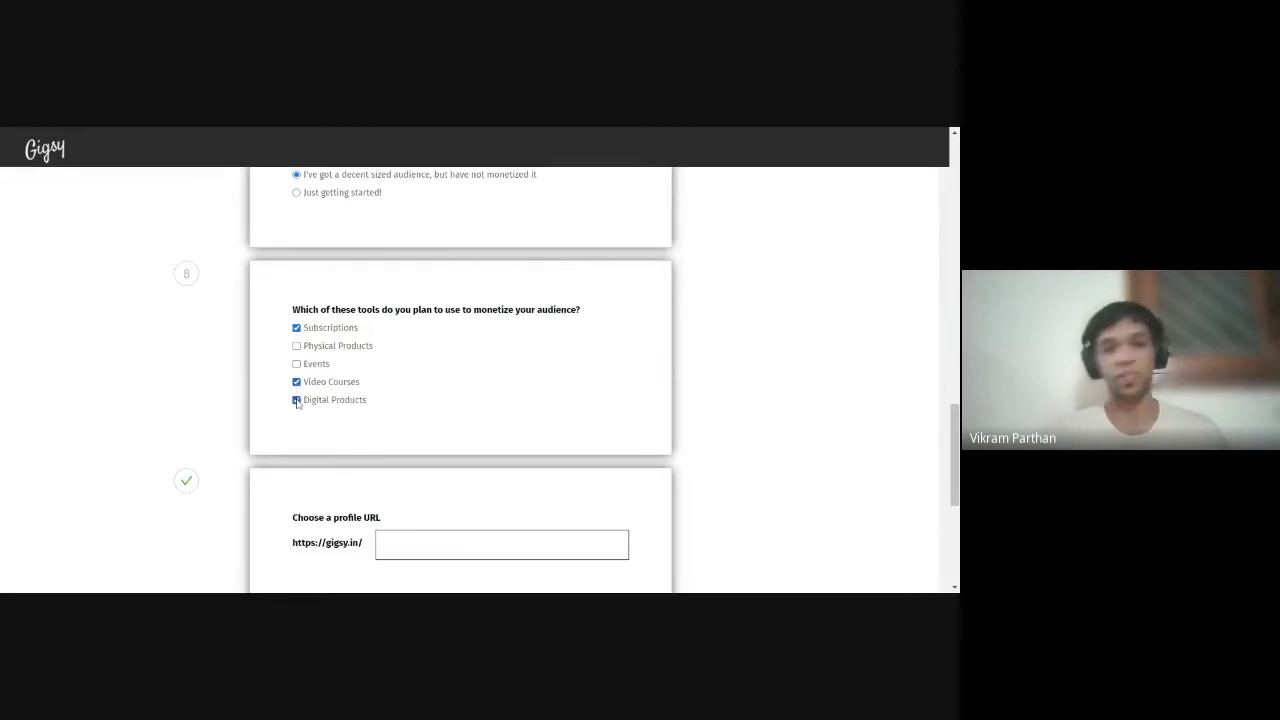
{"action": "left_click", "coordinate": [297, 400]}
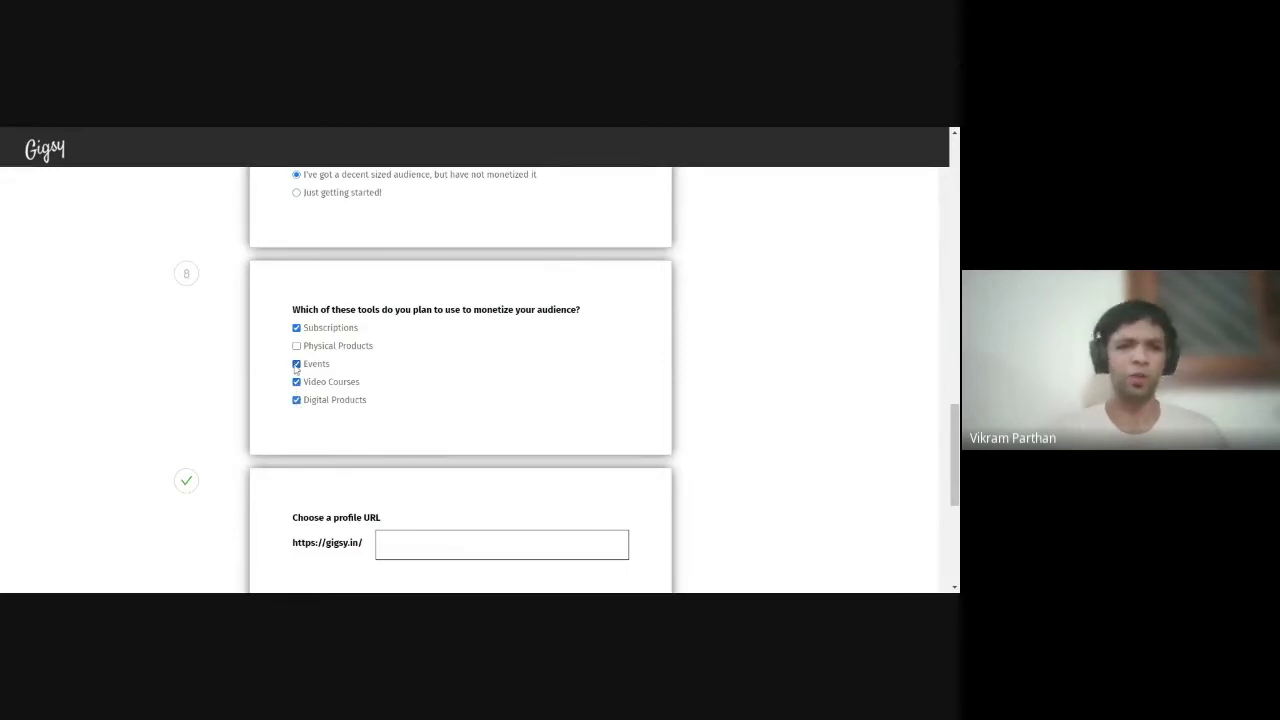
{"action": "scroll", "coordinate": [406, 417], "scroll_direction": "down", "scroll_amount": 1}
Enter the desired profile URL handle and upload a profile picture.
{"action": "left_click", "coordinate": [430, 450]}
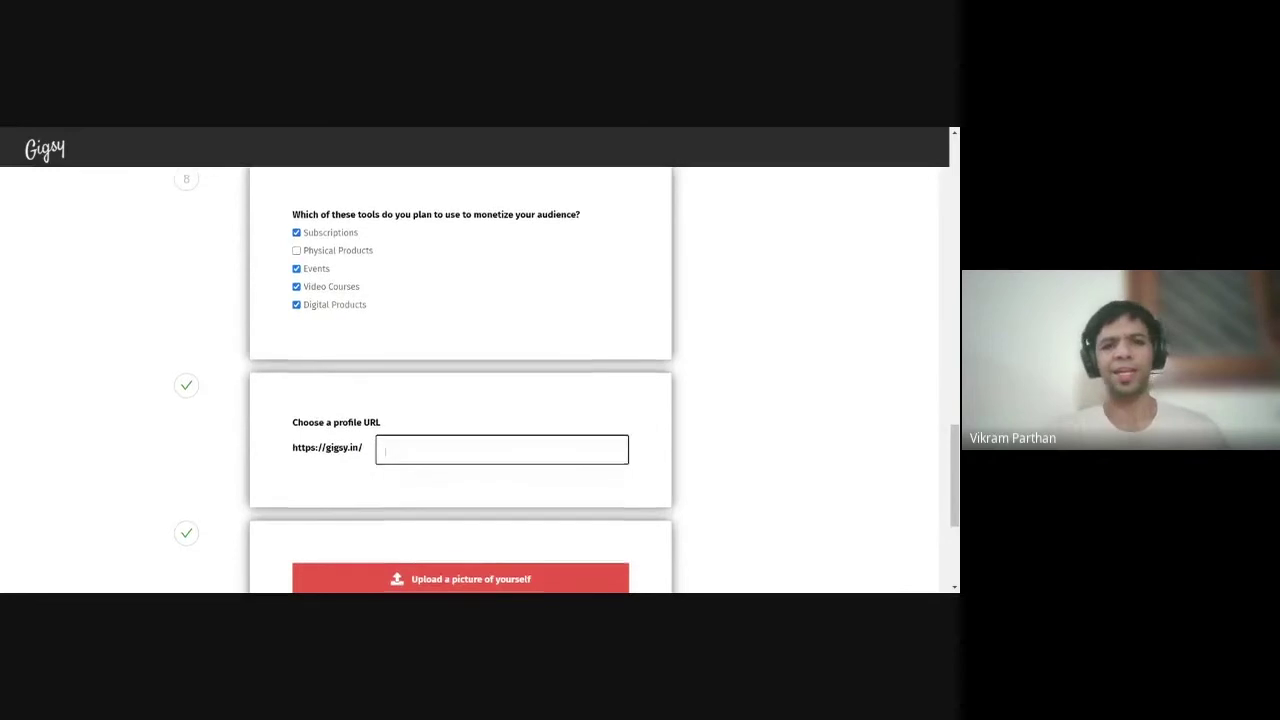
{"action": "scroll", "coordinate": [430, 450], "scroll_direction": "down", "scroll_amount": 1}
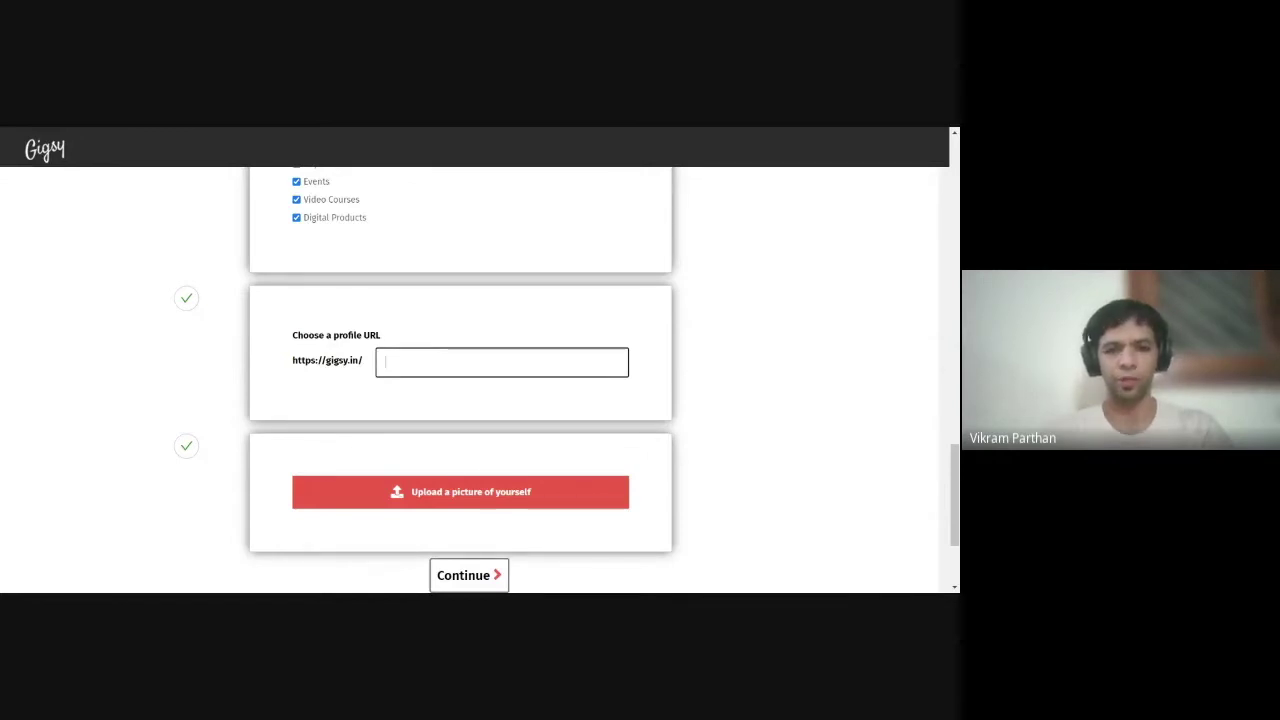
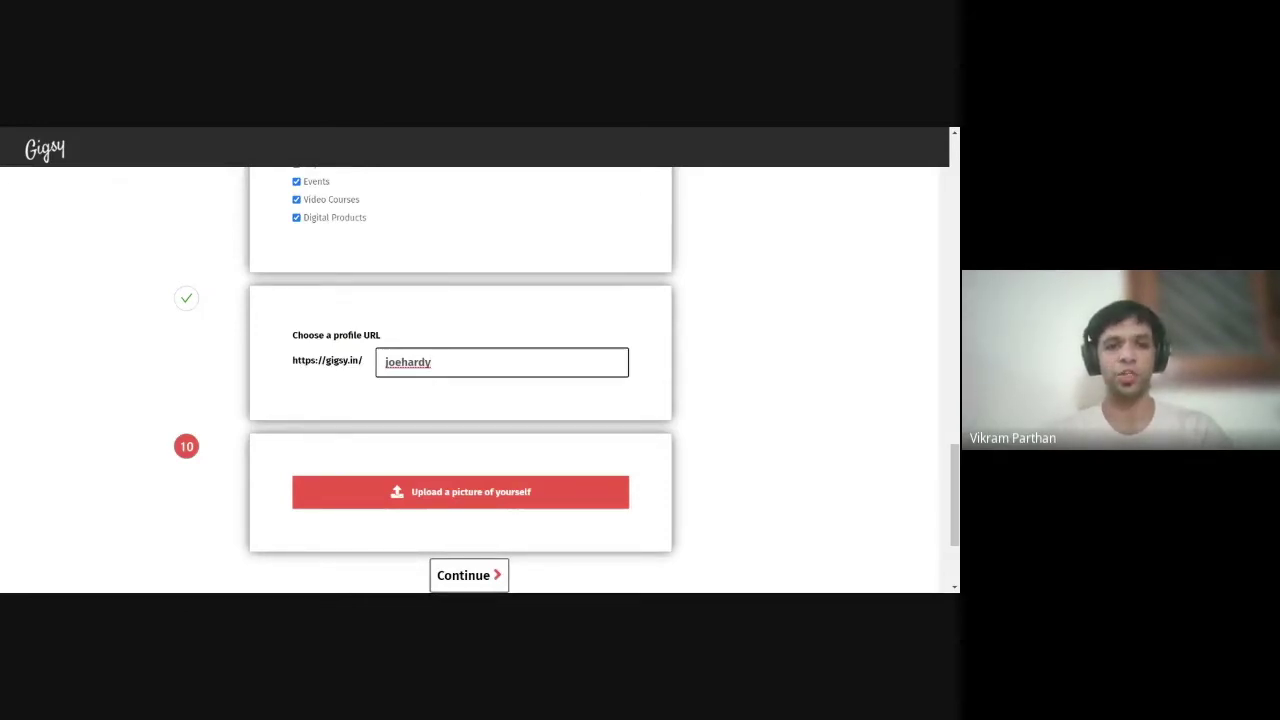
{"action": "scroll", "coordinate": [492, 420], "scroll_direction": "down", "scroll_amount": 2}
{"action": "left_click", "coordinate": [492, 397]}
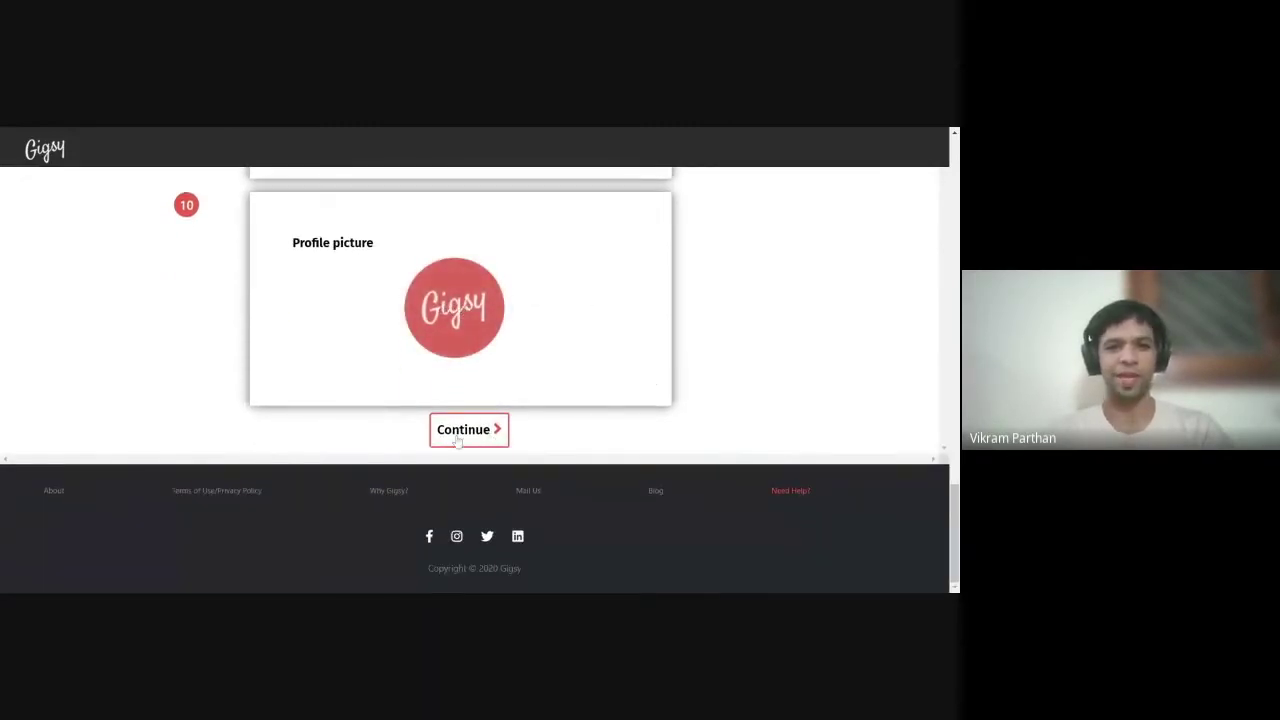
Submit the onboarding form and select the WhatsApp group invite link on the 'Did you know?' page.
{"action": "left_click", "coordinate": [462, 432]}
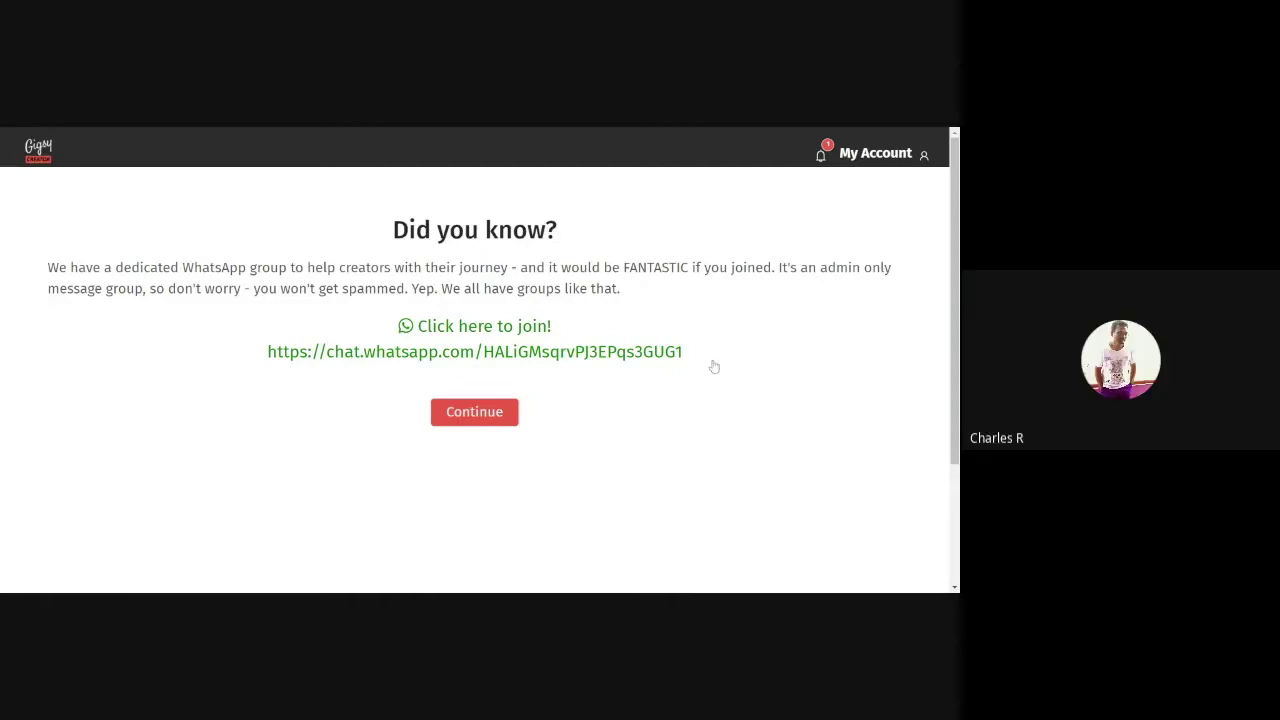
{"action": "left_click_drag", "start_coordinate": [684, 352], "coordinate": [268, 364]}
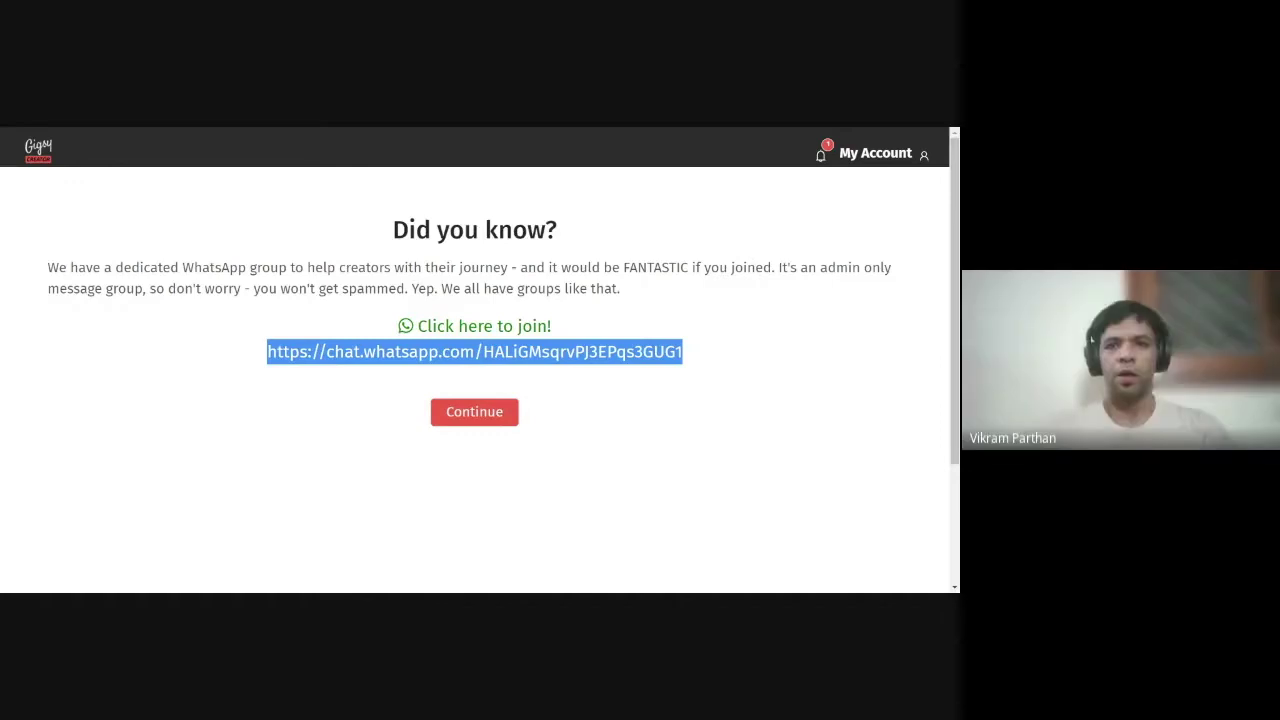
{"action": "left_click", "coordinate": [466, 431]}
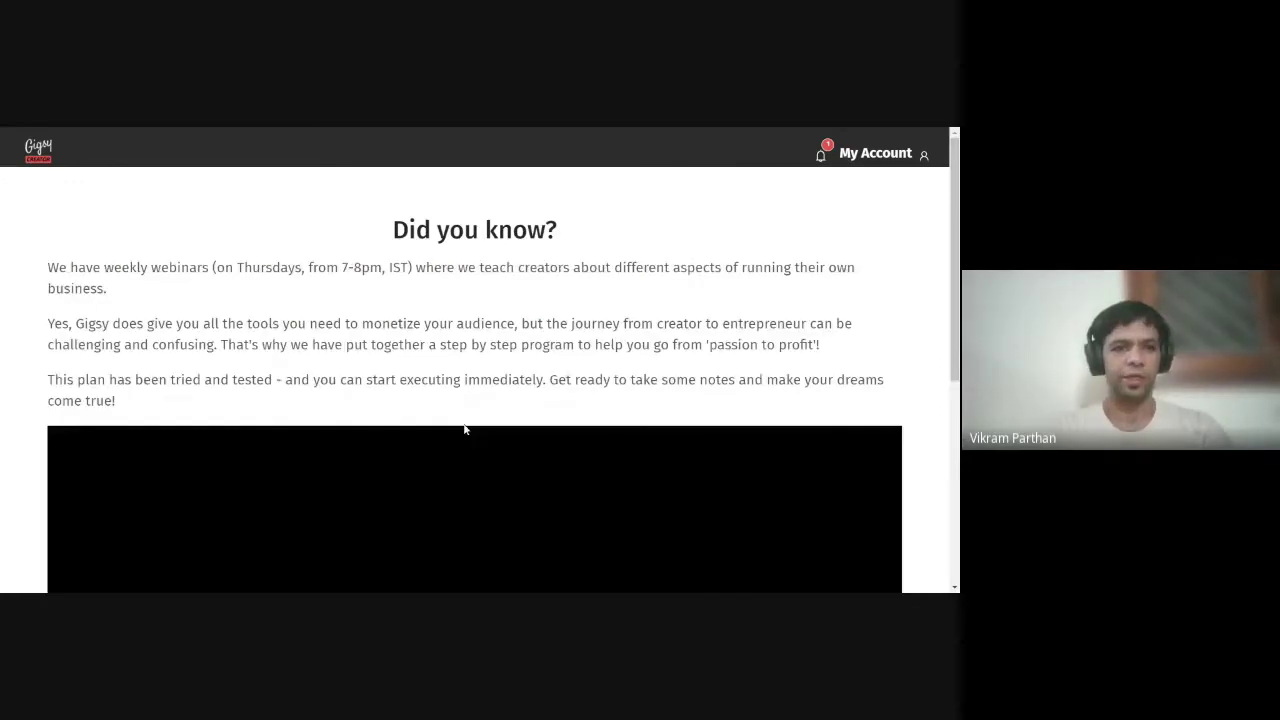
{"action": "scroll", "coordinate": [421, 364], "scroll_direction": "down", "scroll_amount": 3}
{"action": "scroll", "coordinate": [421, 364], "scroll_direction": "down", "scroll_amount": 2}
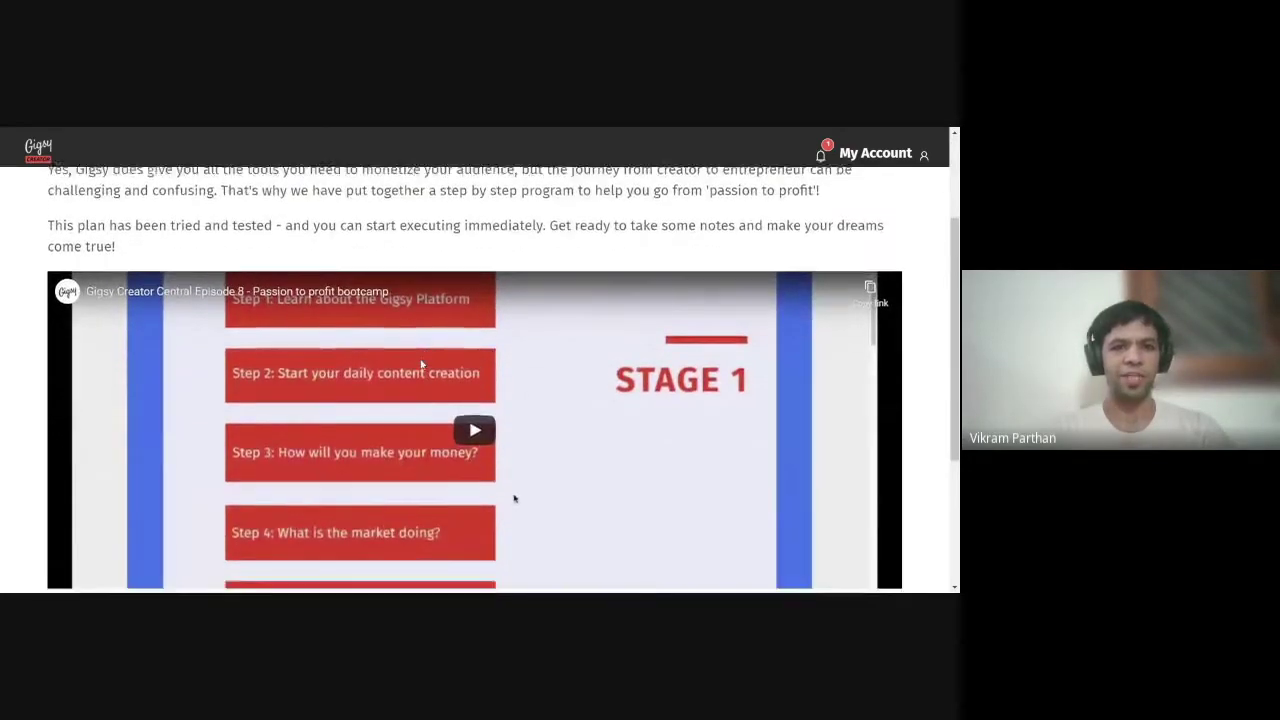
{"action": "scroll", "coordinate": [420, 359], "scroll_direction": "up", "scroll_amount": 1}
{"action": "scroll", "coordinate": [420, 359], "scroll_direction": "up", "scroll_amount": 2}
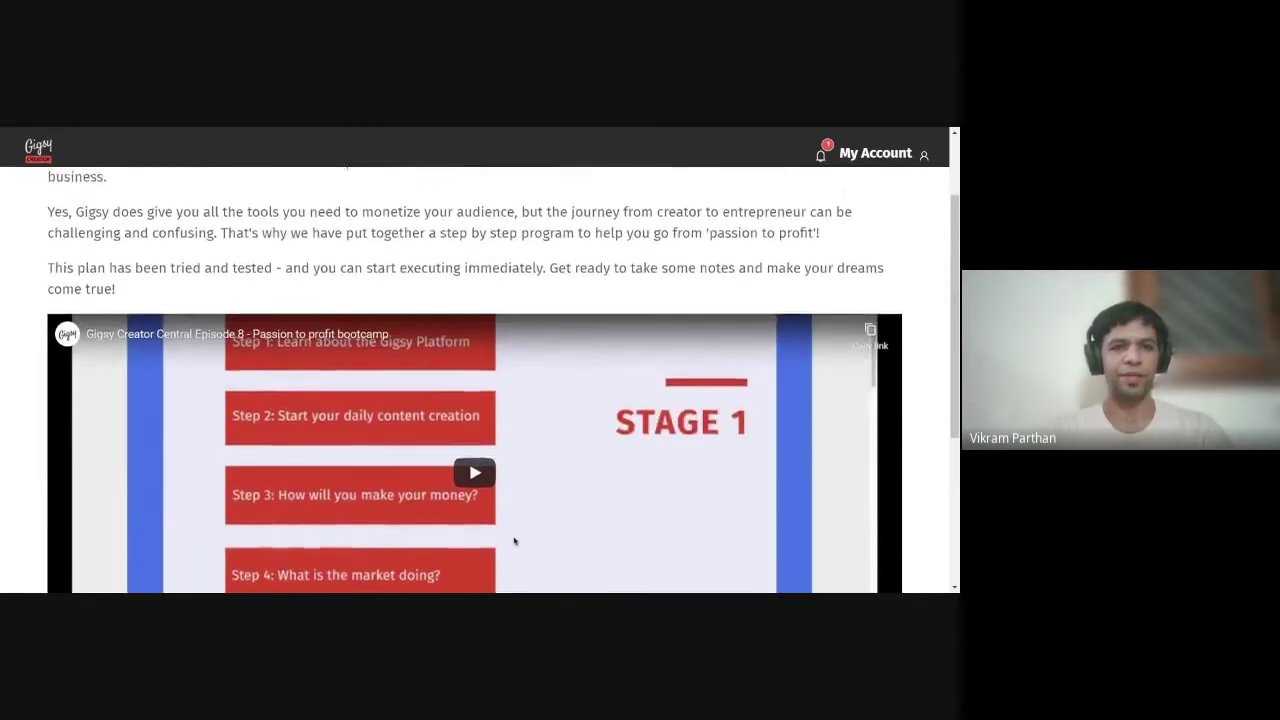
{"action": "scroll", "coordinate": [420, 359], "scroll_direction": "down", "scroll_amount": 2}
{"action": "scroll", "coordinate": [314, 297], "scroll_direction": "up", "scroll_amount": 2}
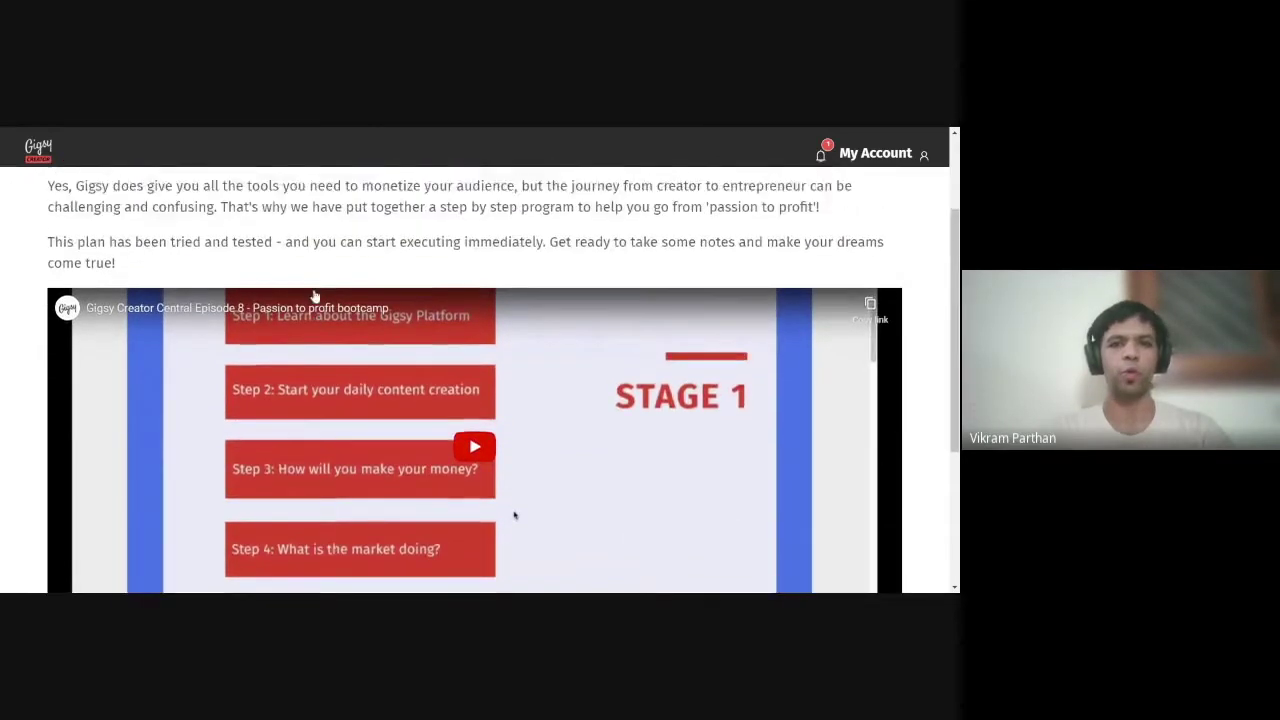
{"action": "scroll", "coordinate": [314, 297], "scroll_direction": "down", "scroll_amount": 1}
{"action": "scroll", "coordinate": [314, 297], "scroll_direction": "down", "scroll_amount": 3}
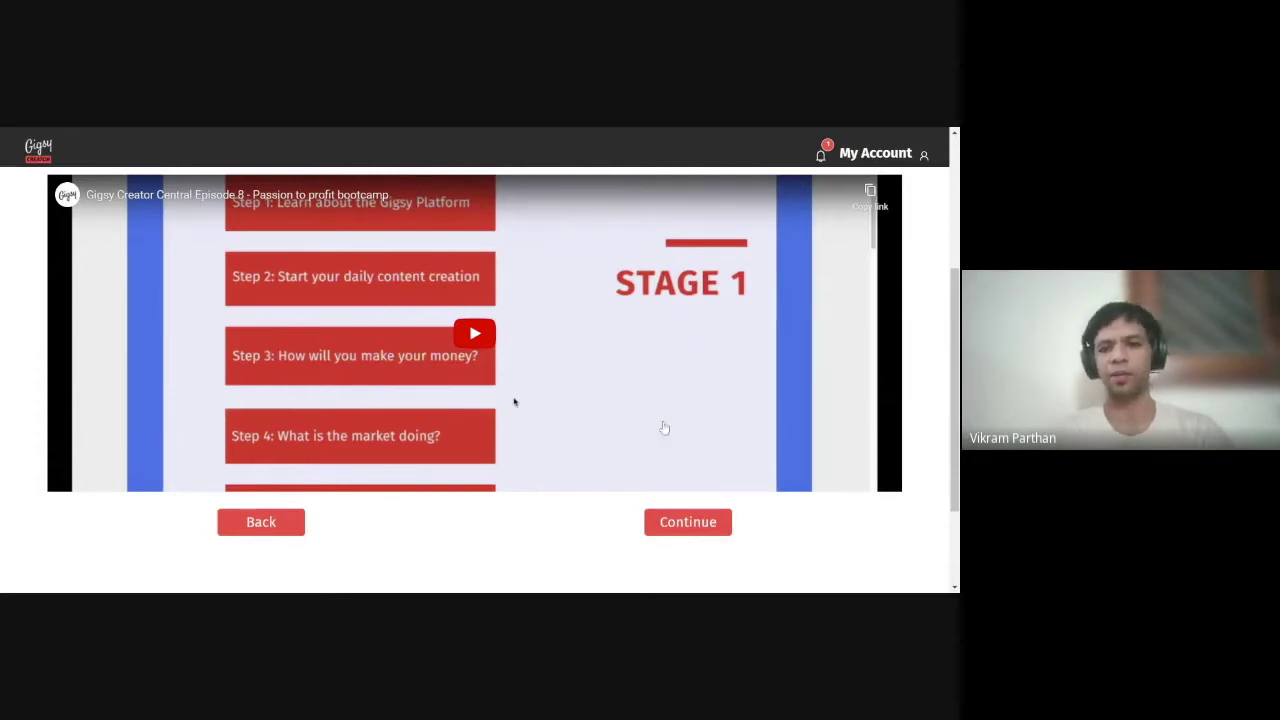
Continue to the creator dashboard and load more posts into its feed.
{"action": "left_click", "coordinate": [690, 526]}
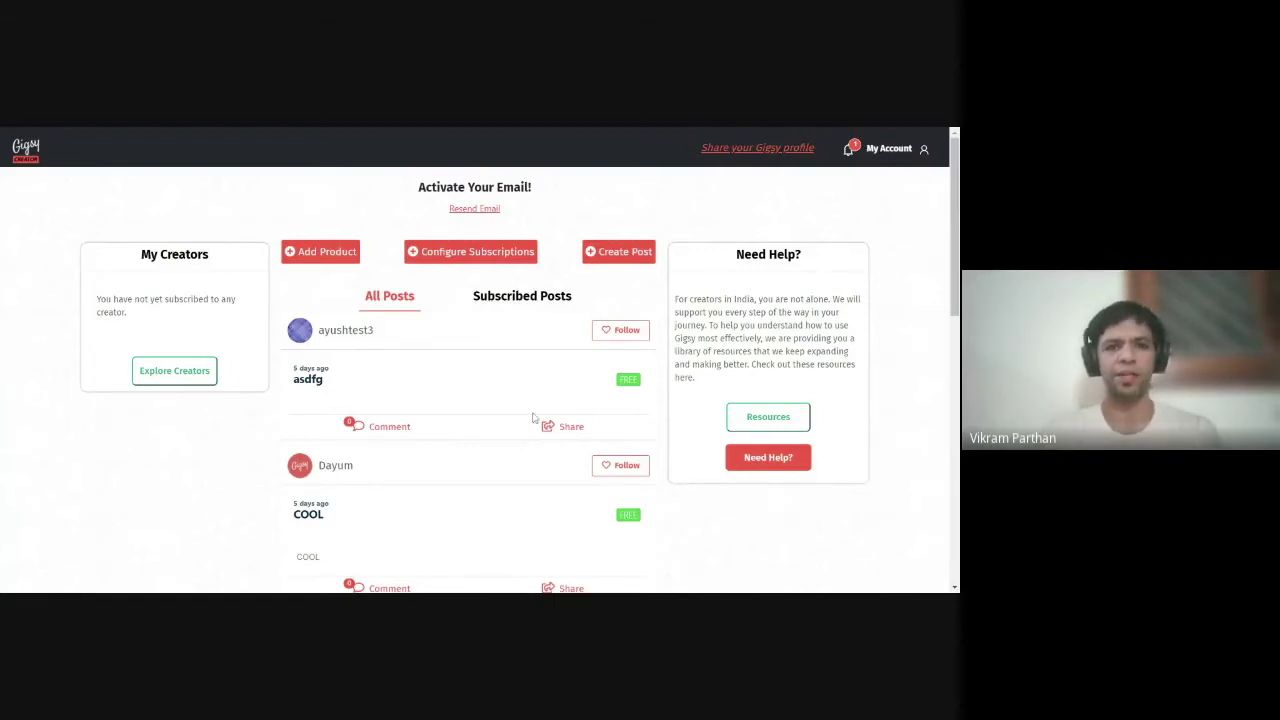
{"action": "scroll", "coordinate": [533, 418], "scroll_direction": "down", "scroll_amount": 3}
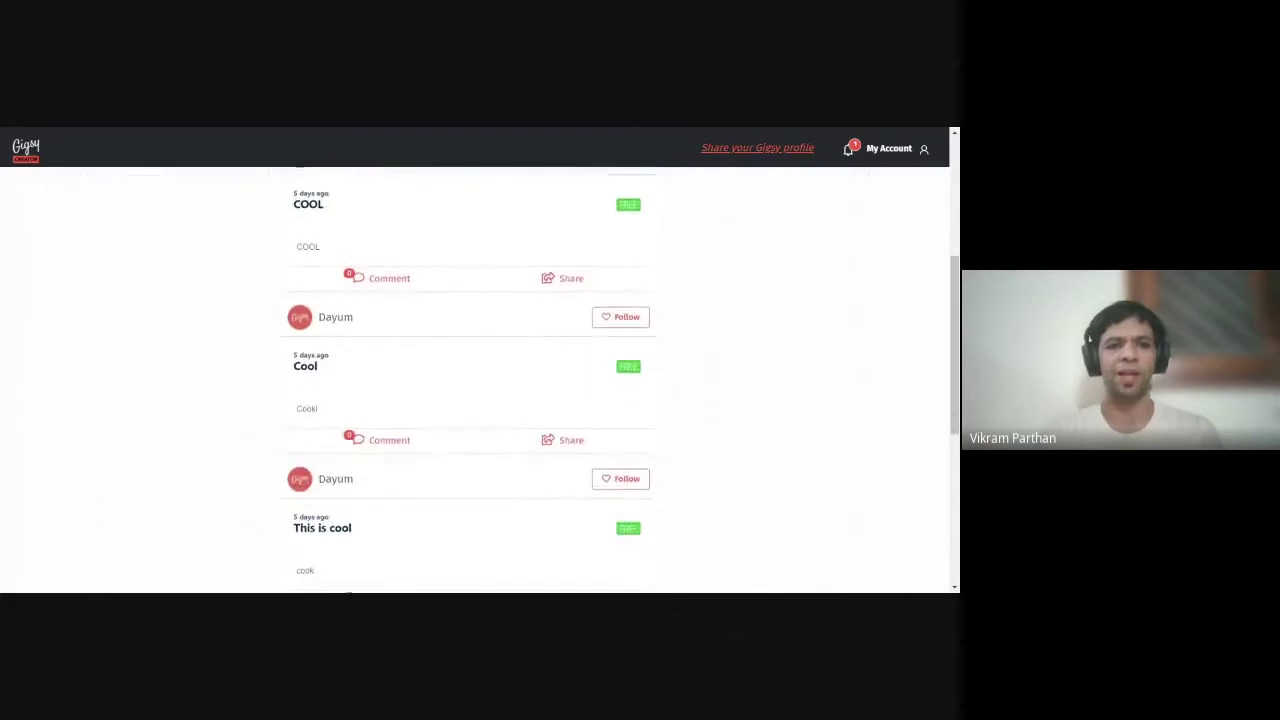
{"action": "scroll", "coordinate": [475, 380], "scroll_direction": "down", "scroll_amount": 4}
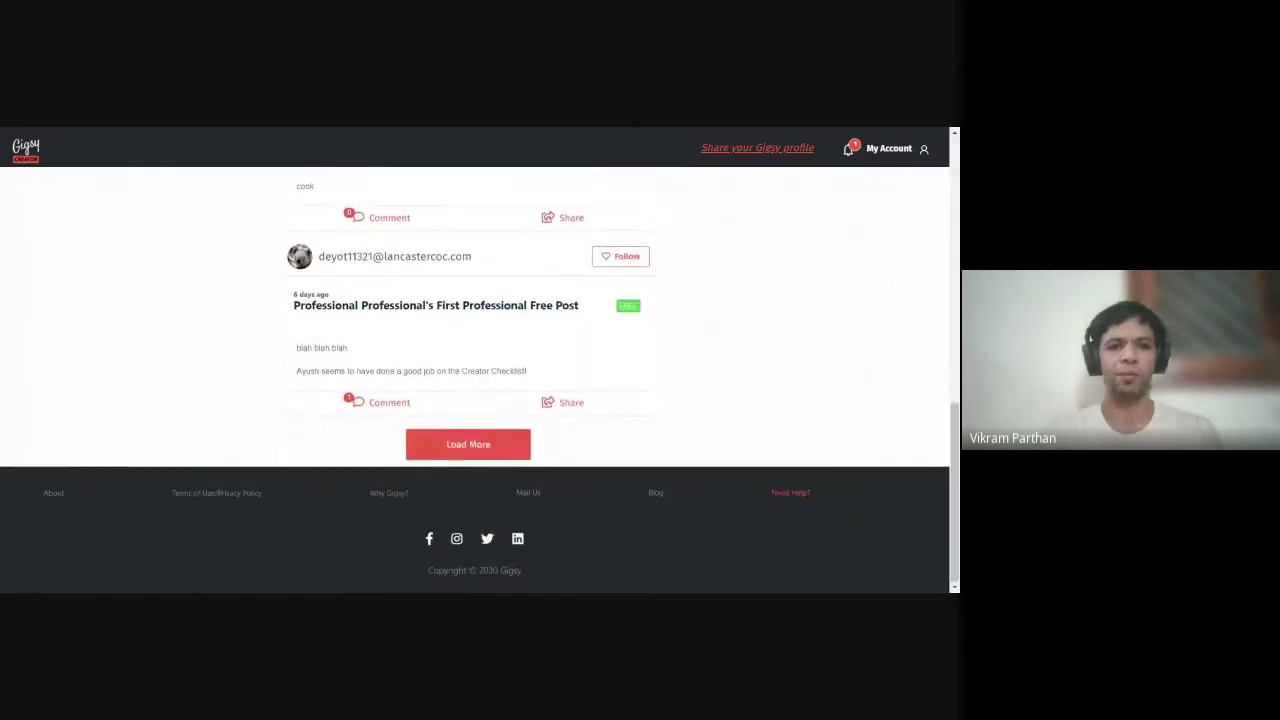
{"action": "left_click", "coordinate": [486, 447]}
{"action": "scroll", "coordinate": [487, 452], "scroll_direction": "down", "scroll_amount": 2}
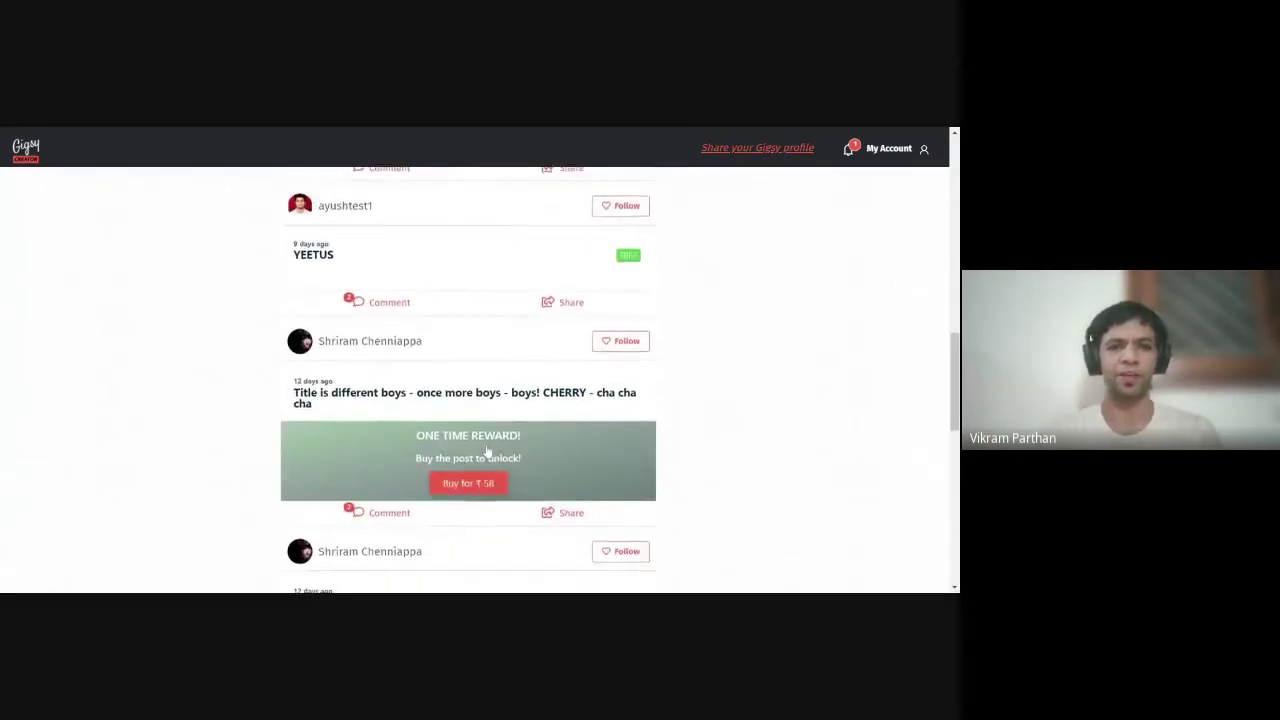
{"action": "scroll", "coordinate": [489, 450], "scroll_direction": "down", "scroll_amount": 7}
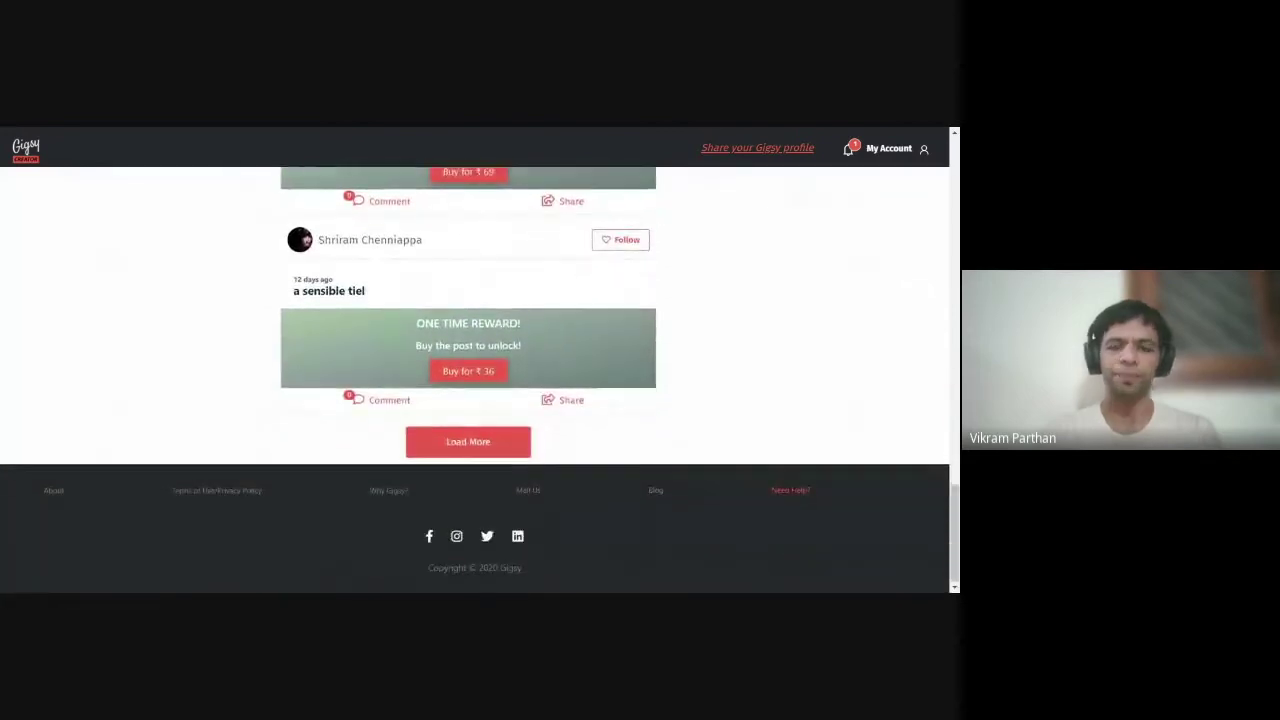
{"action": "scroll", "coordinate": [475, 380], "scroll_direction": "up", "scroll_amount": 20}
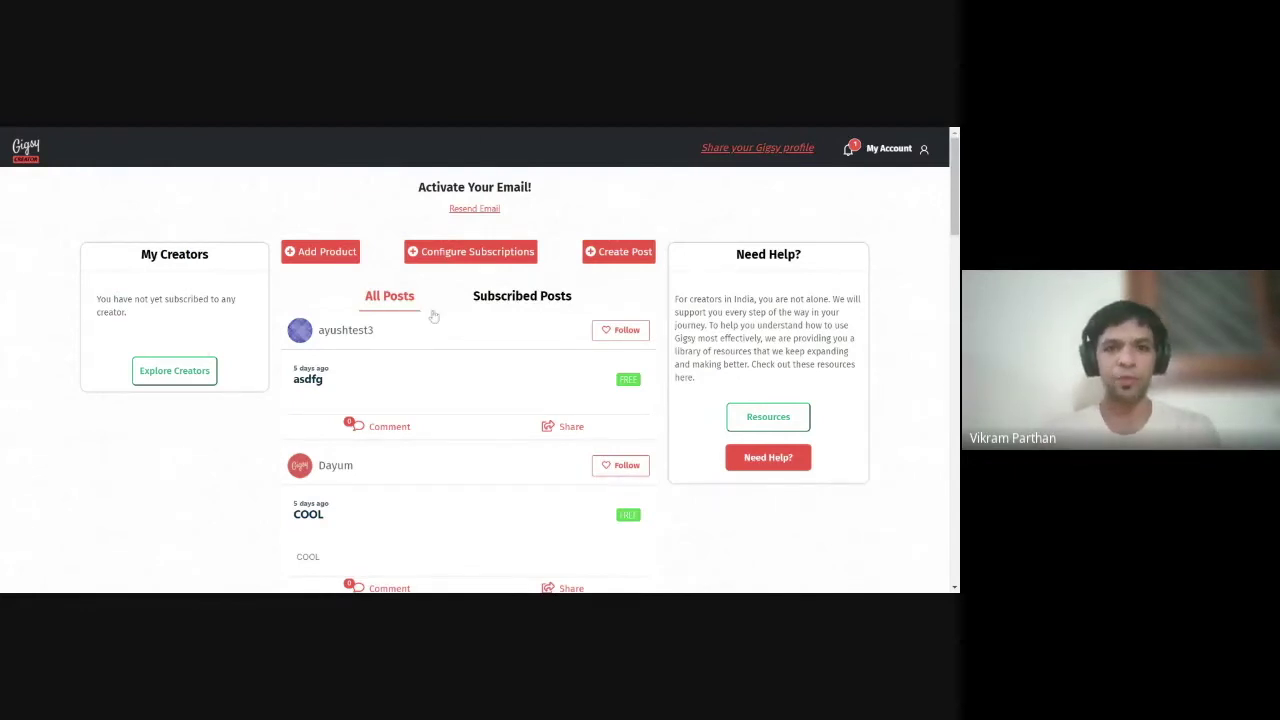
{"action": "left_click", "coordinate": [346, 259]}
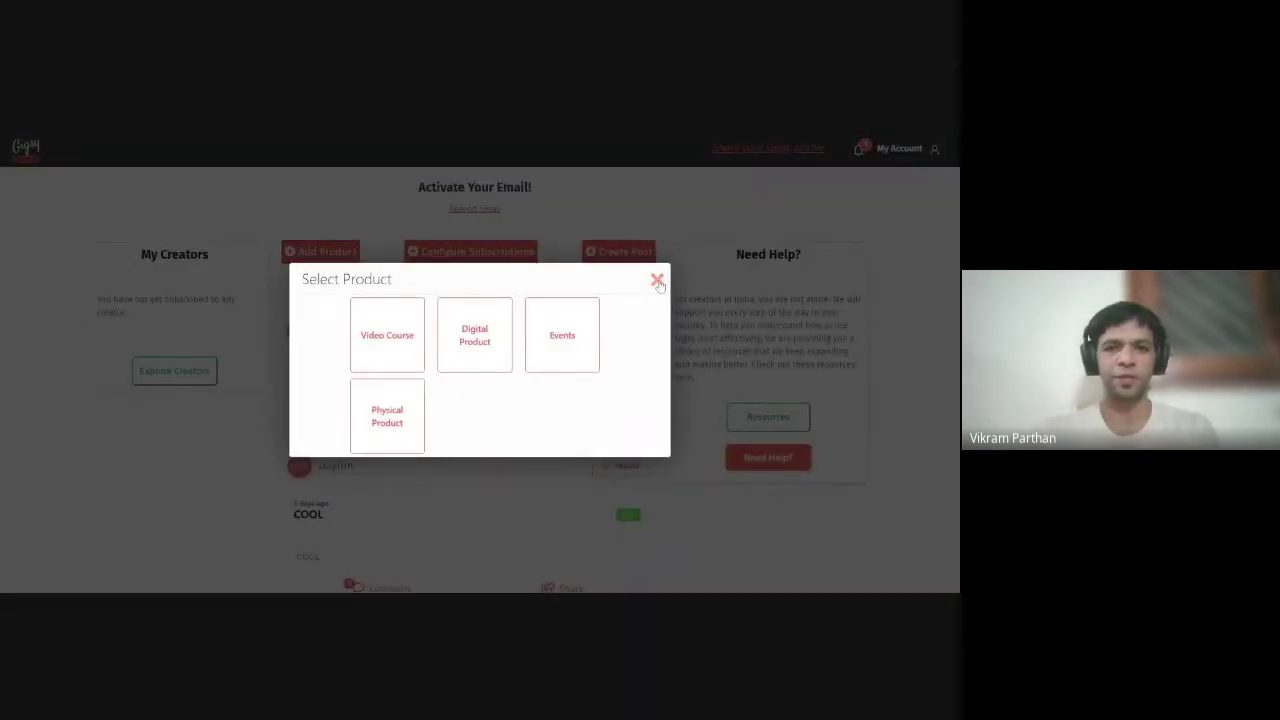
{"action": "left_click", "coordinate": [657, 280]}
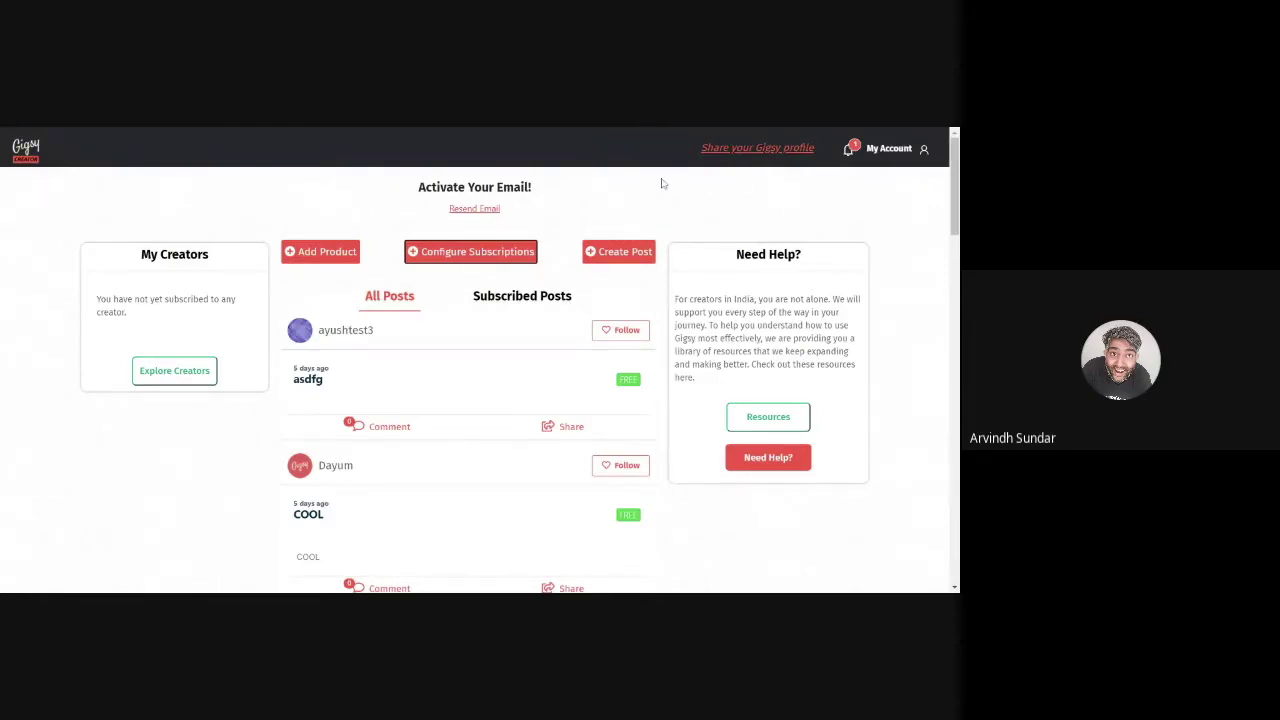
{"action": "left_click", "coordinate": [601, 132]}
{"action": "key", "text": "Tab"}
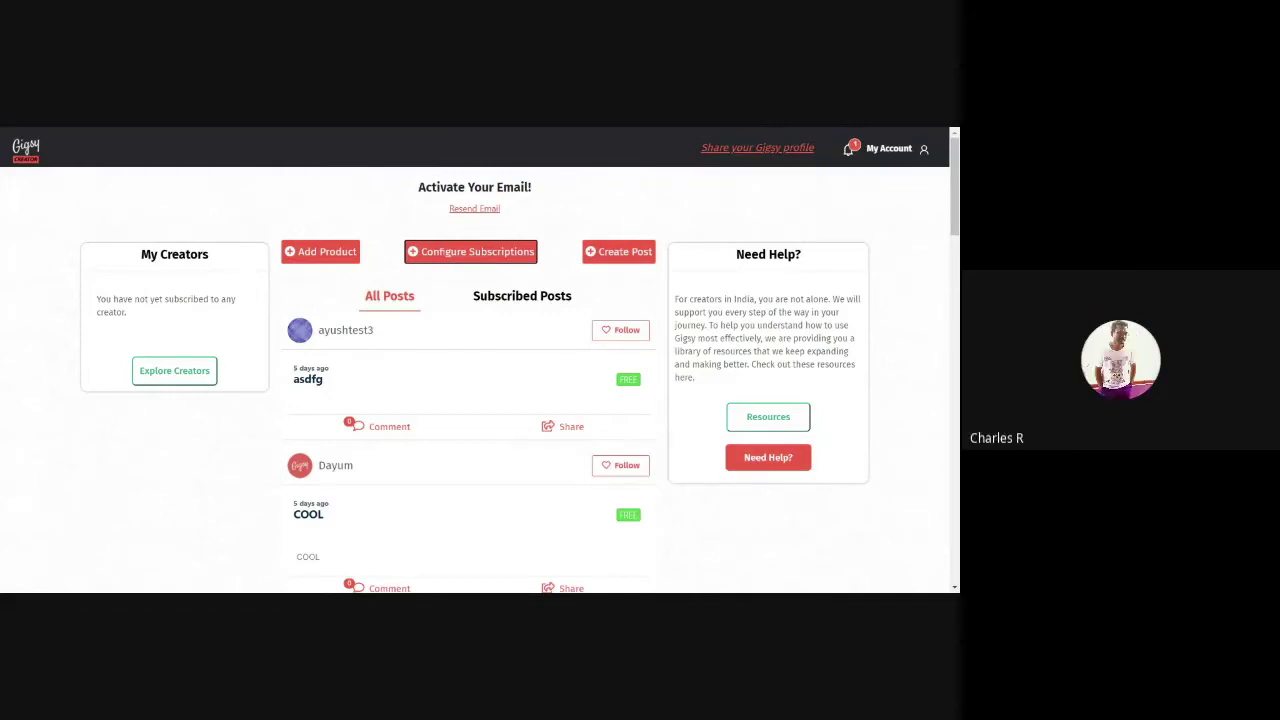
{"action": "left_click", "coordinate": [750, 150]}
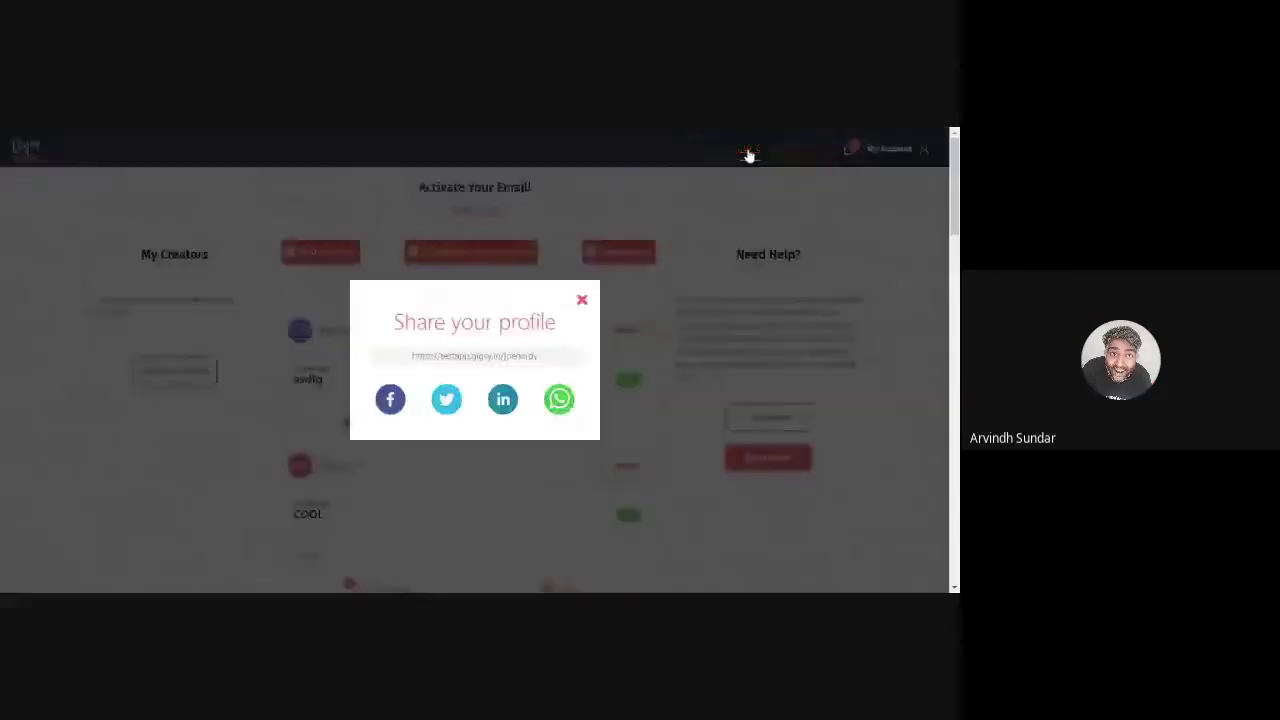
{"action": "triple_click", "coordinate": [502, 355]}
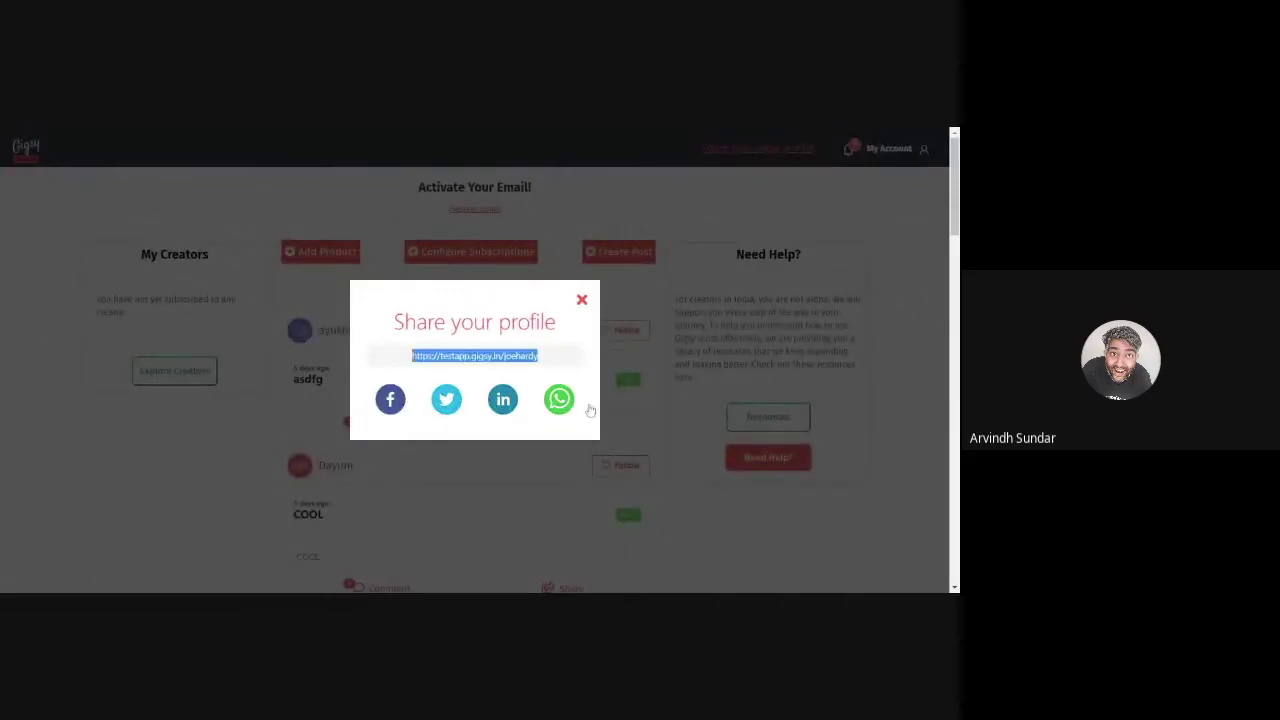
{"action": "left_click", "coordinate": [581, 302]}
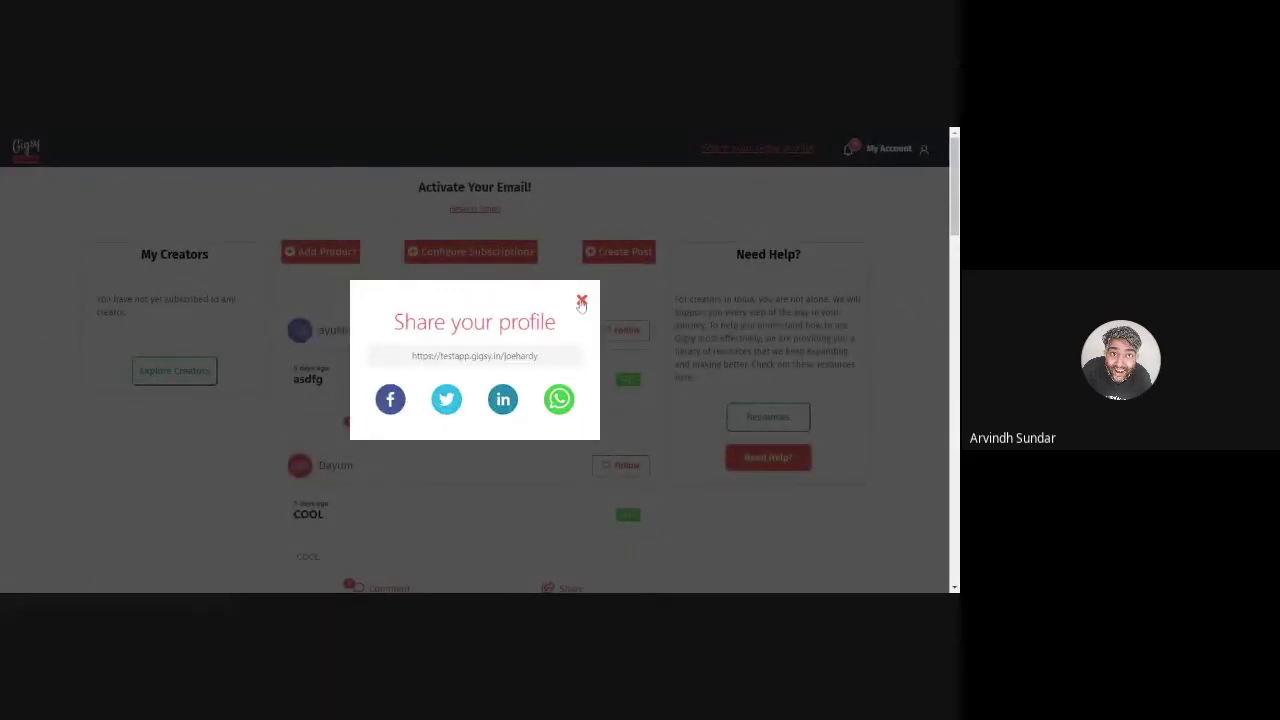
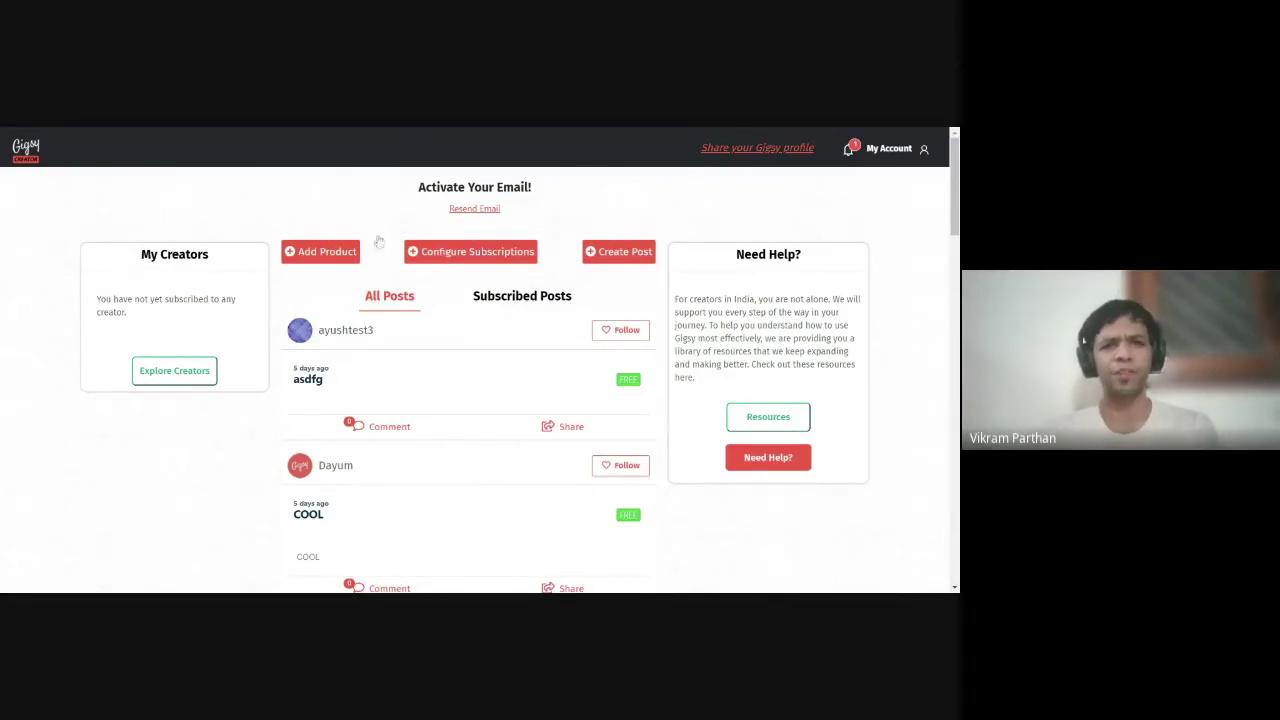
Look over the product types that can be added, then close the chooser without choosing one.
{"action": "left_click", "coordinate": [312, 253]}
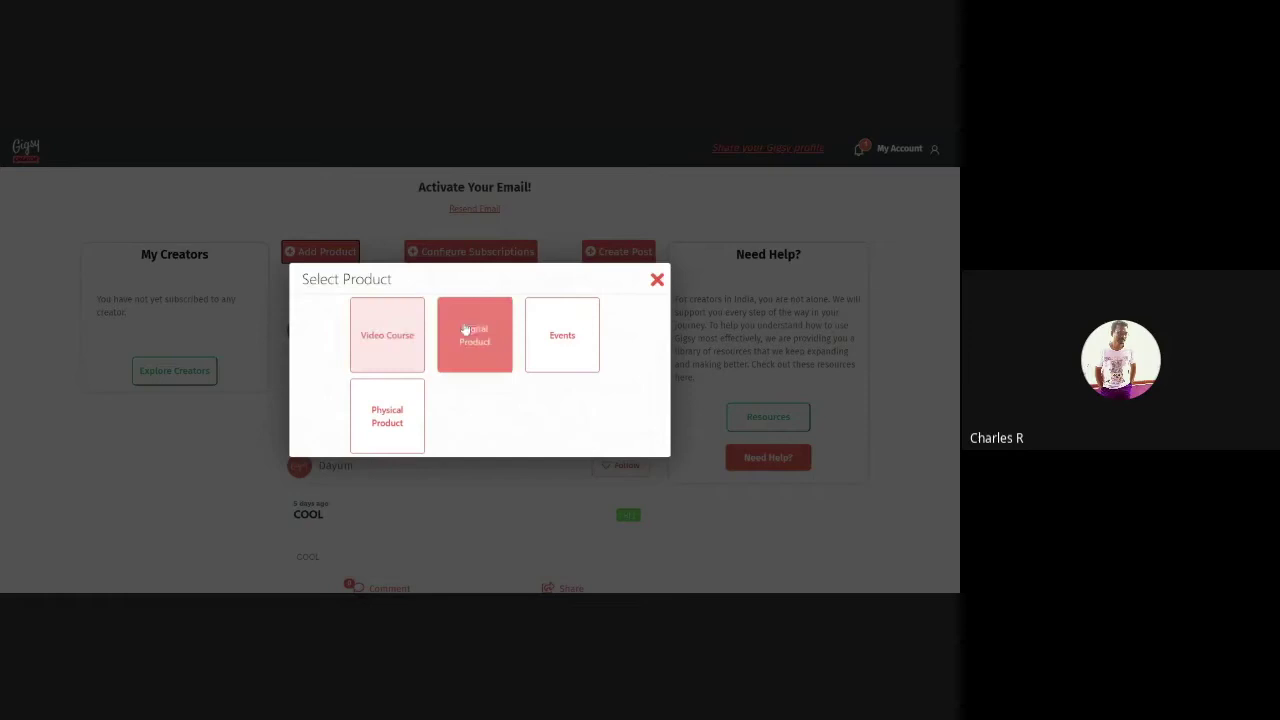
{"action": "left_click", "coordinate": [657, 281]}
{"action": "left_click", "coordinate": [352, 260]}
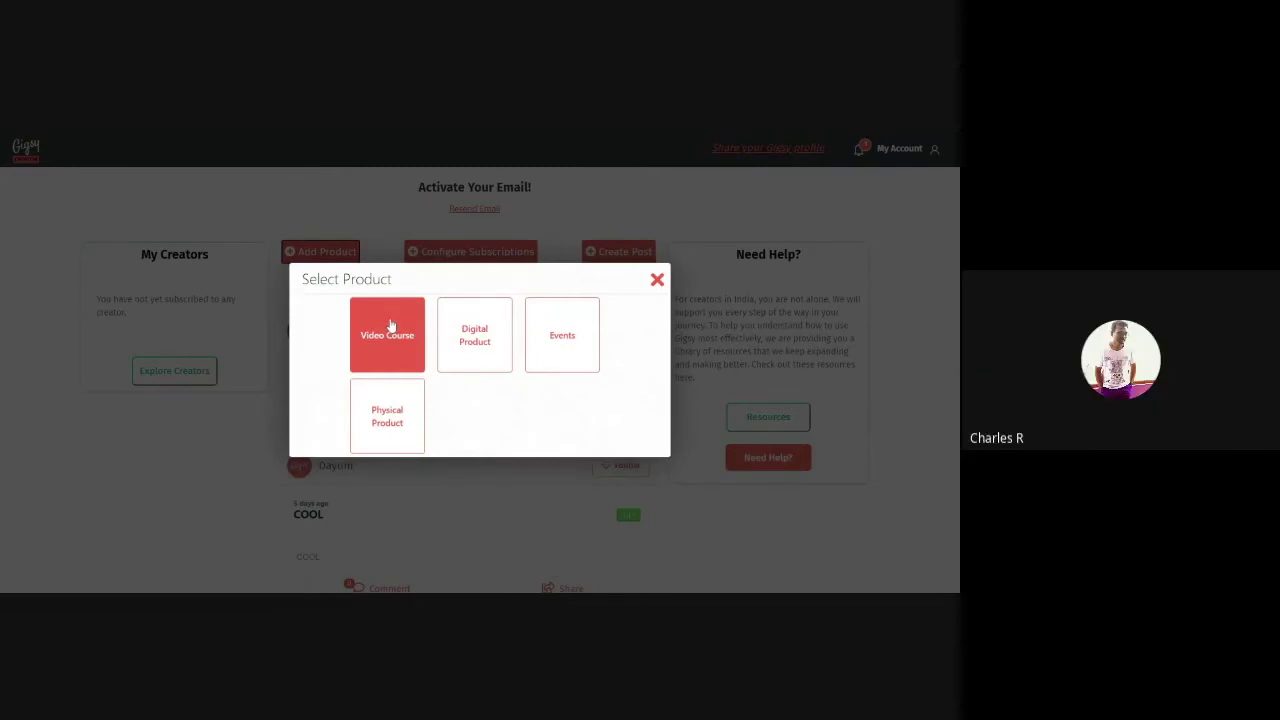
{"action": "left_click", "coordinate": [657, 281]}
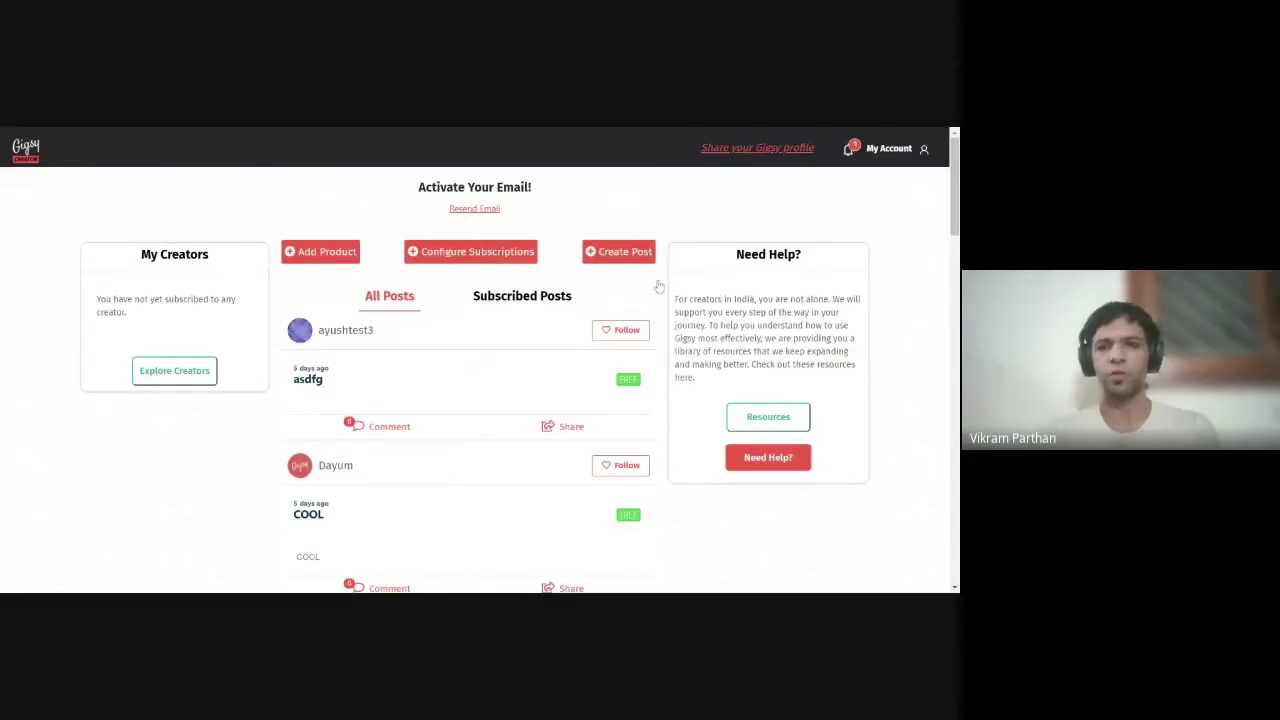
Go to the creator dashboard settings from the account menu and scroll through the About You details.
{"action": "left_click", "coordinate": [900, 150]}
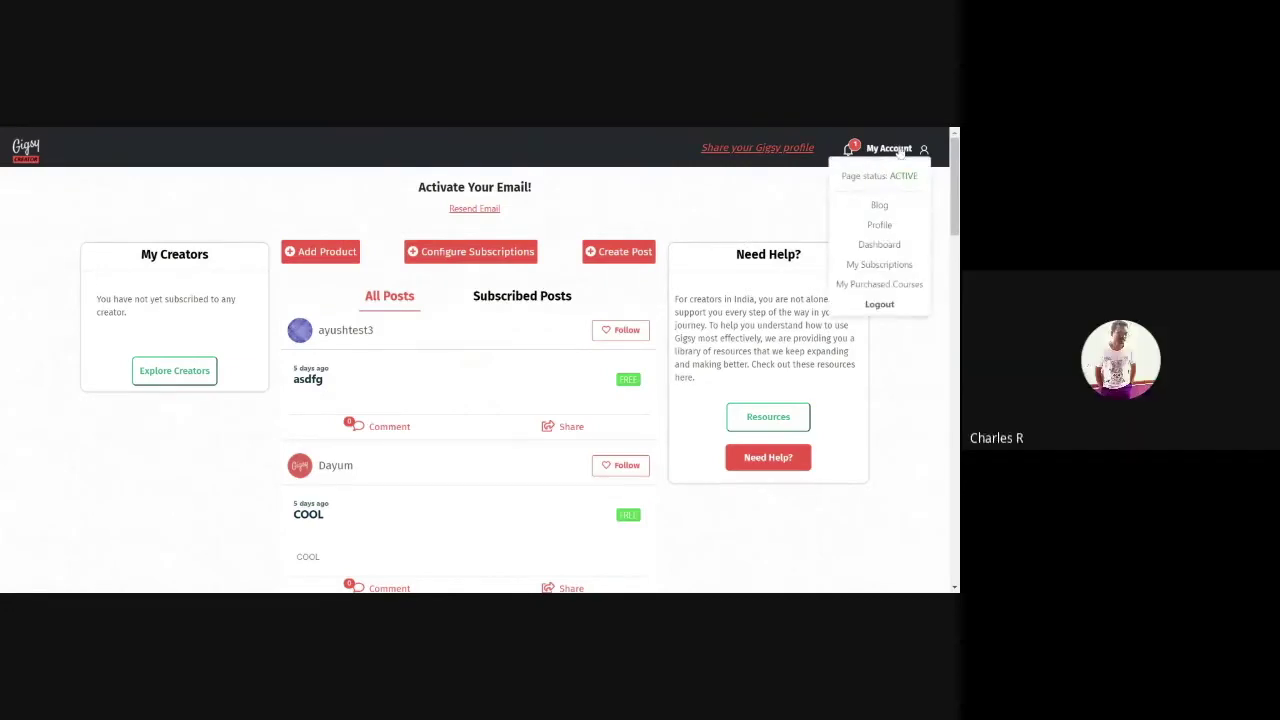
{"action": "left_click", "coordinate": [884, 251]}
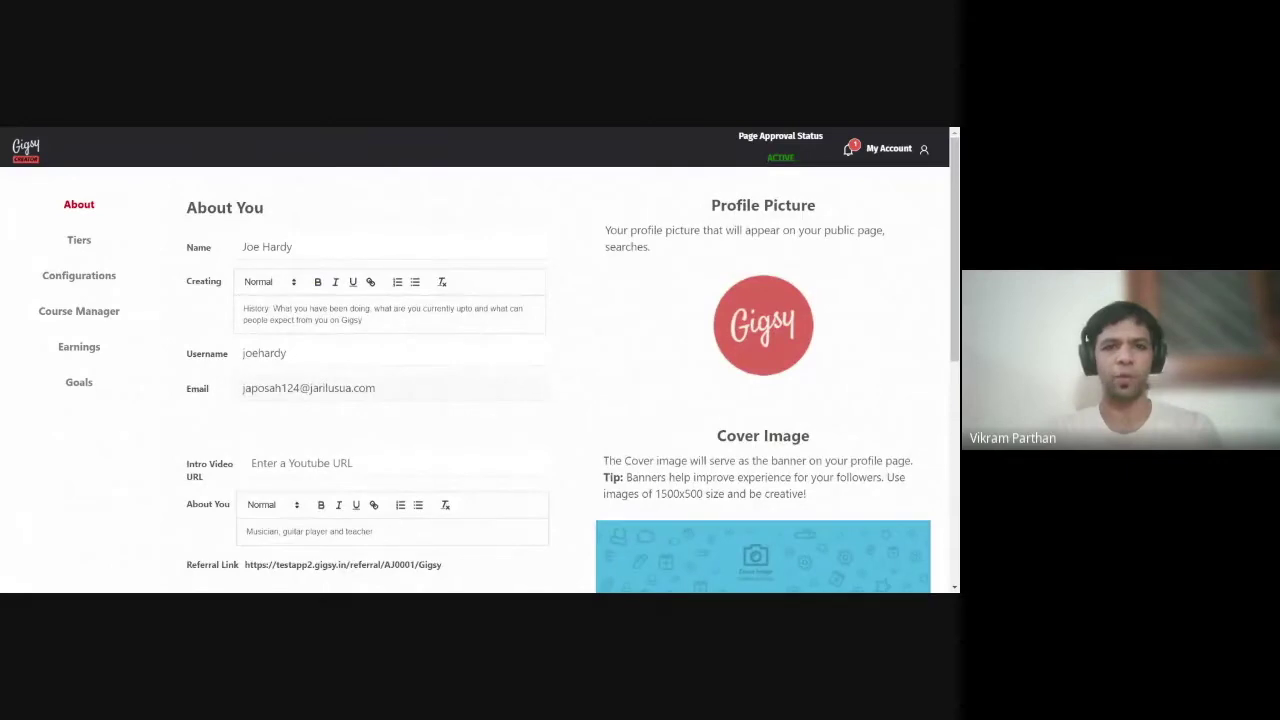
{"action": "scroll", "coordinate": [499, 365], "scroll_direction": "down", "scroll_amount": 1}
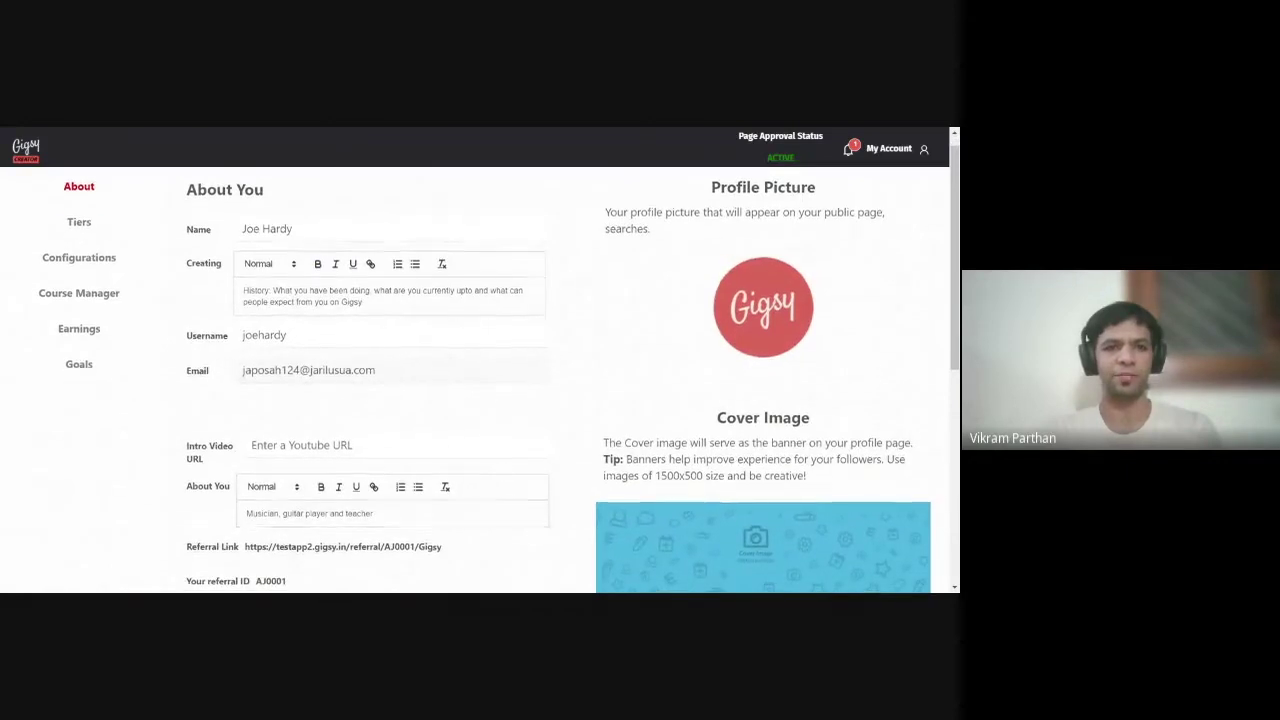
{"action": "scroll", "coordinate": [499, 380], "scroll_direction": "down", "scroll_amount": 5}
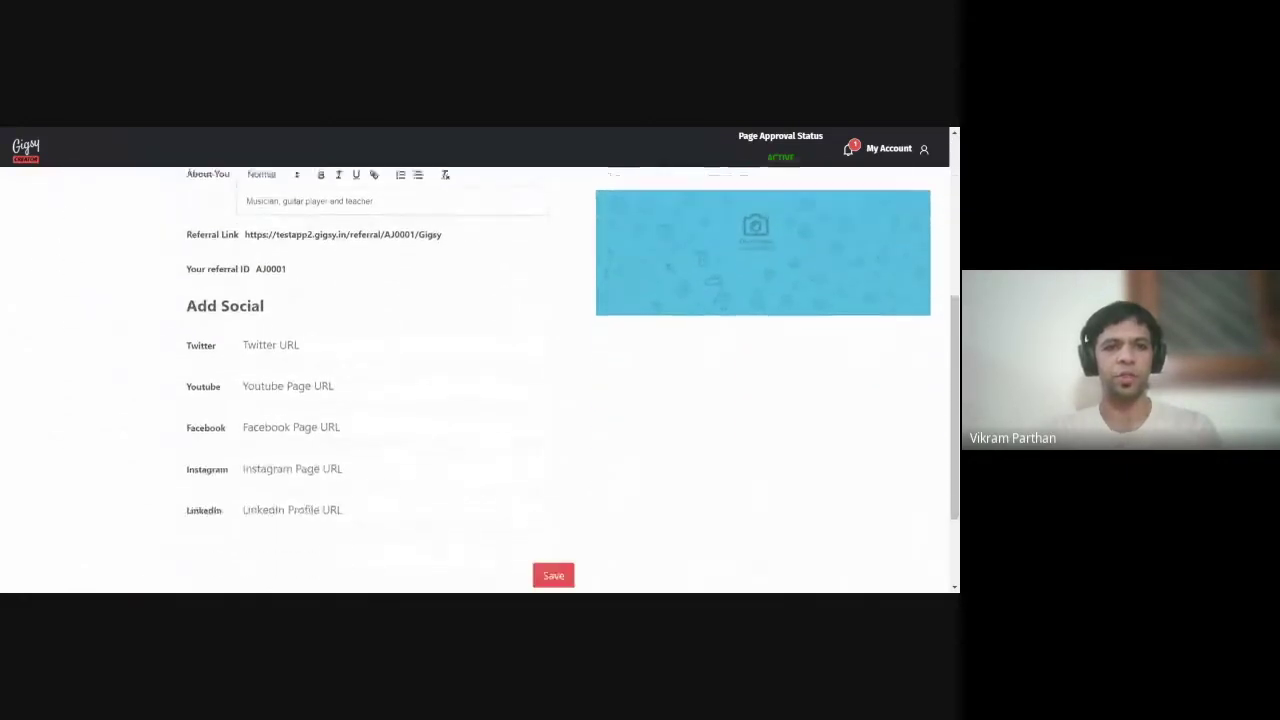
{"action": "scroll", "coordinate": [480, 380], "scroll_direction": "up", "scroll_amount": 1}
{"action": "scroll", "coordinate": [480, 380], "scroll_direction": "down", "scroll_amount": 1}
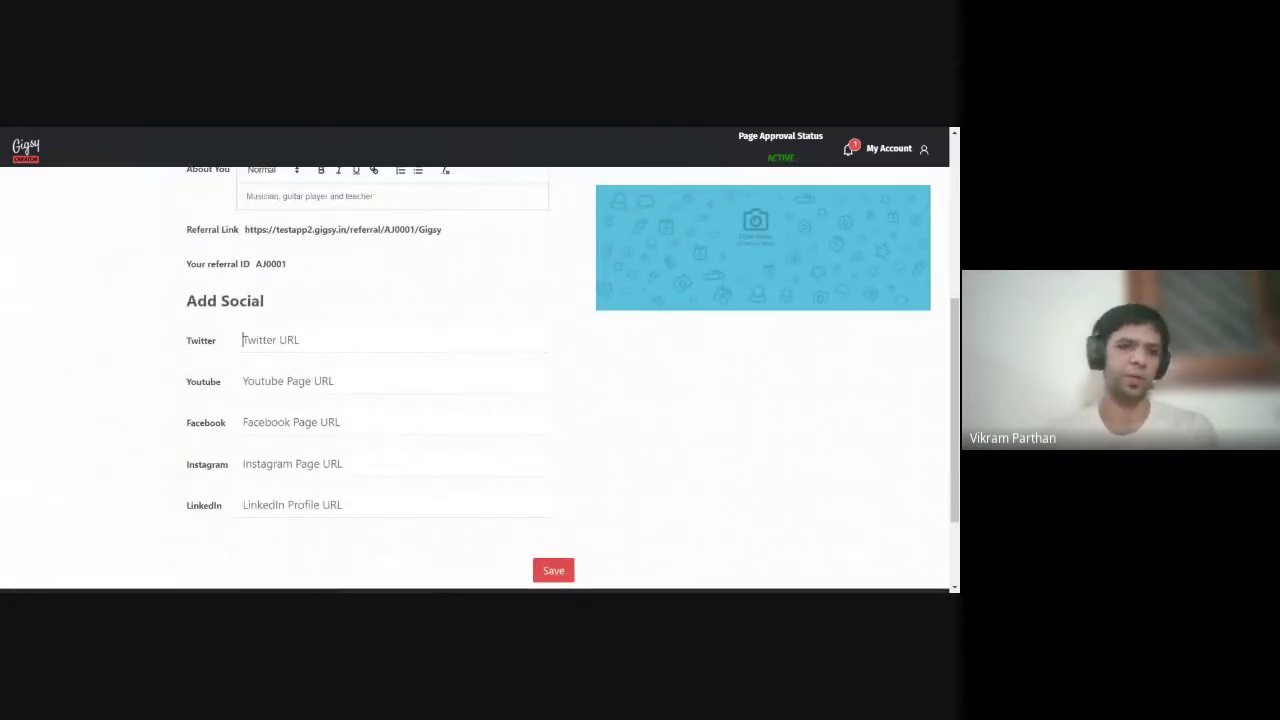
Step through the empty social link fields from Youtube to LinkedIn, then scroll back up.
{"action": "left_click", "coordinate": [390, 381]}
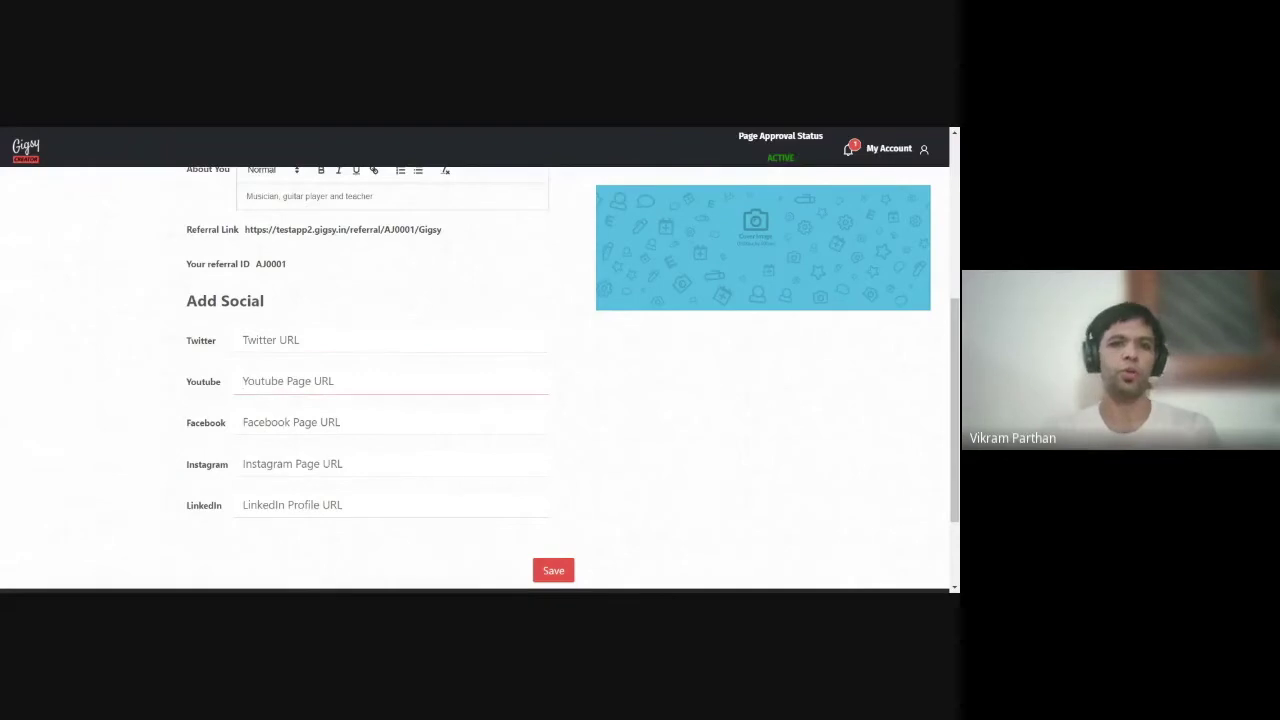
{"action": "key", "text": "Tab"}
{"action": "key", "text": "Tab"}
{"action": "key", "text": "Tab"}
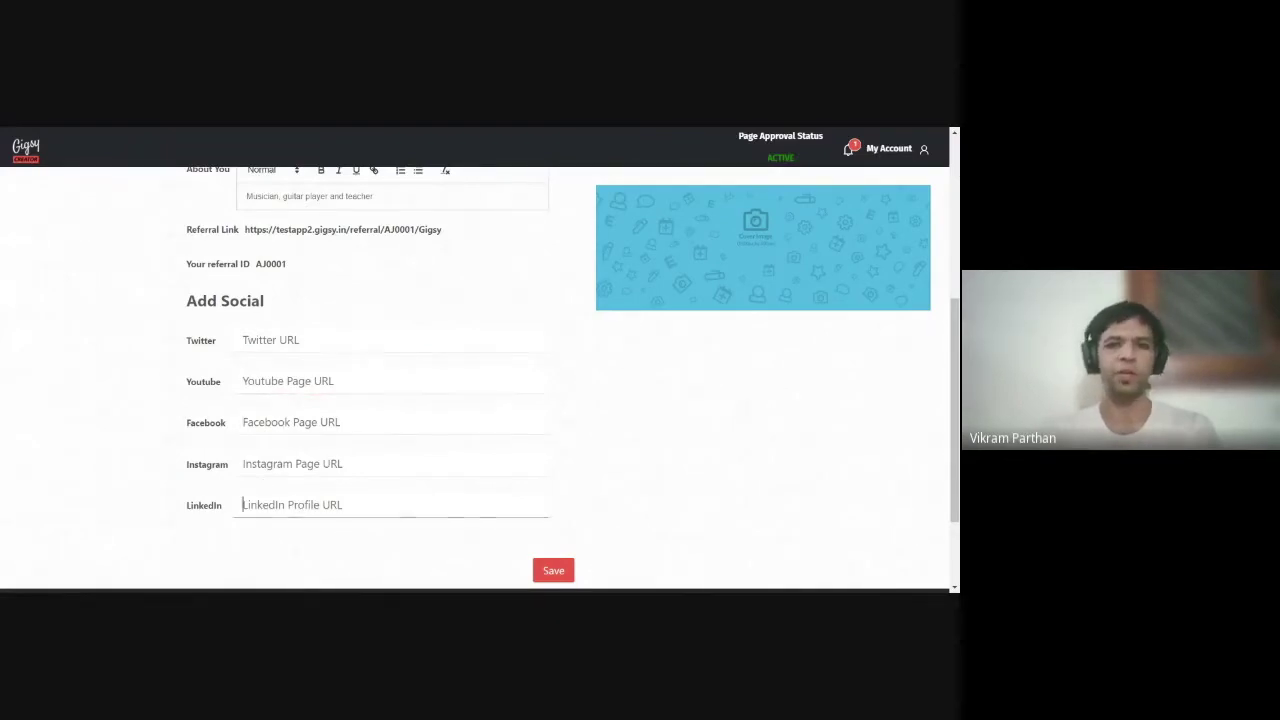
{"action": "scroll", "coordinate": [475, 380], "scroll_direction": "up", "scroll_amount": 3}
{"action": "scroll", "coordinate": [475, 380], "scroll_direction": "up", "scroll_amount": 1}
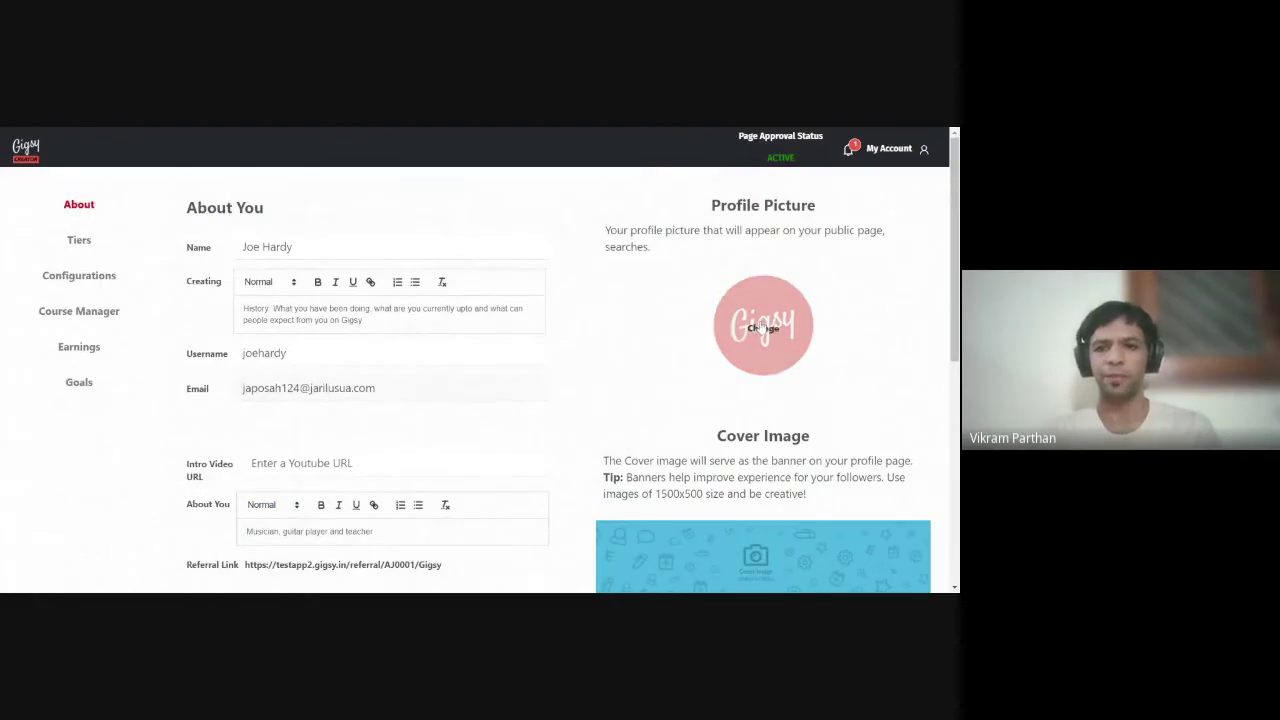
{"action": "scroll", "coordinate": [760, 430], "scroll_direction": "down", "scroll_amount": 1}
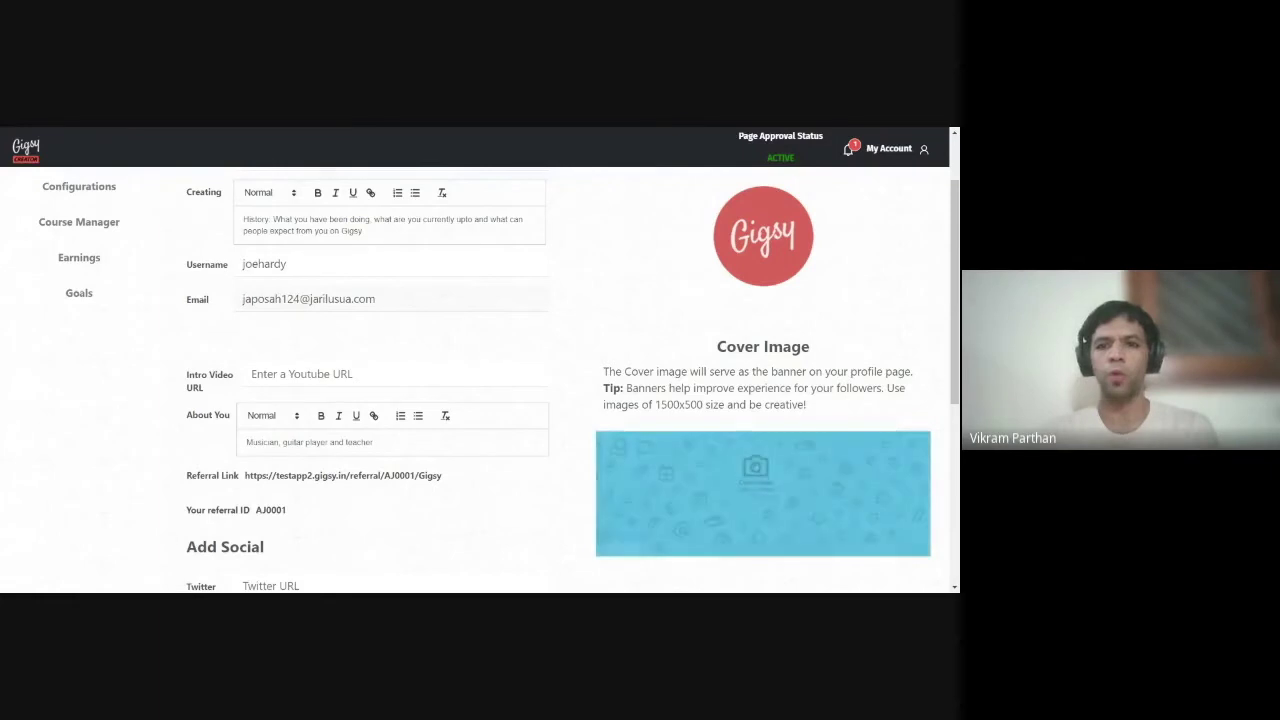
{"action": "left_click", "coordinate": [926, 150]}
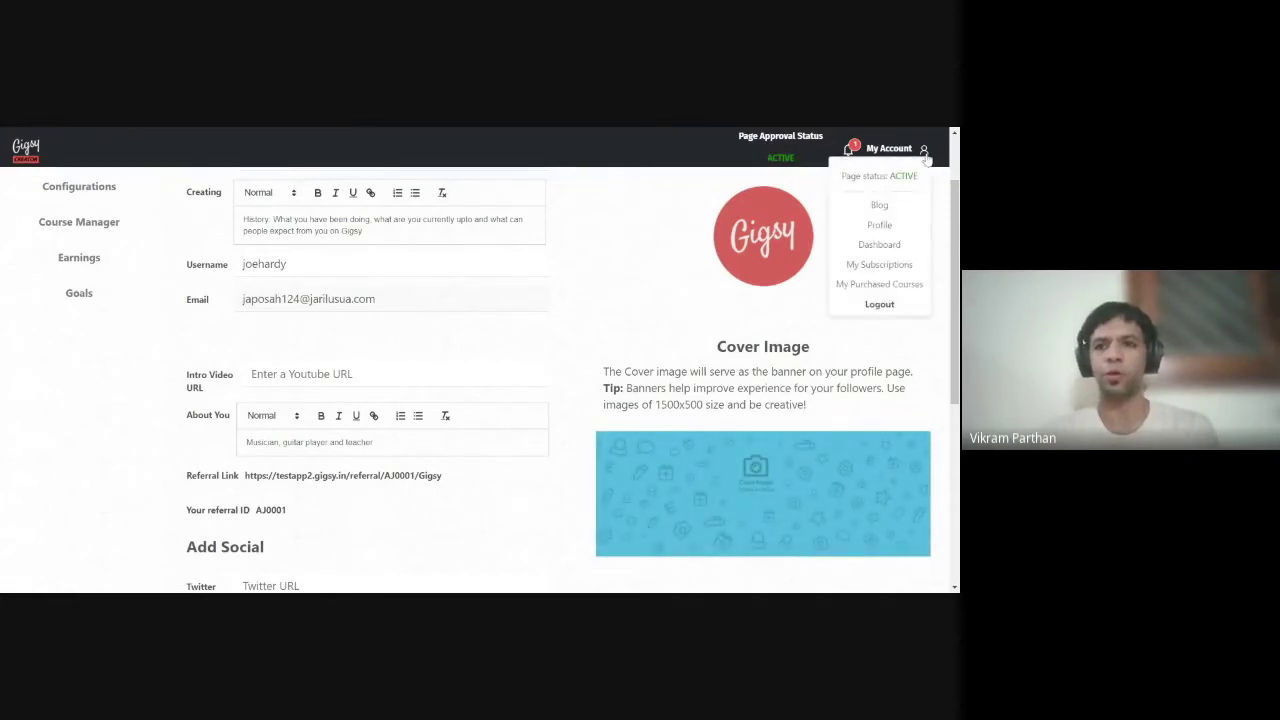
{"action": "left_click", "coordinate": [895, 230]}
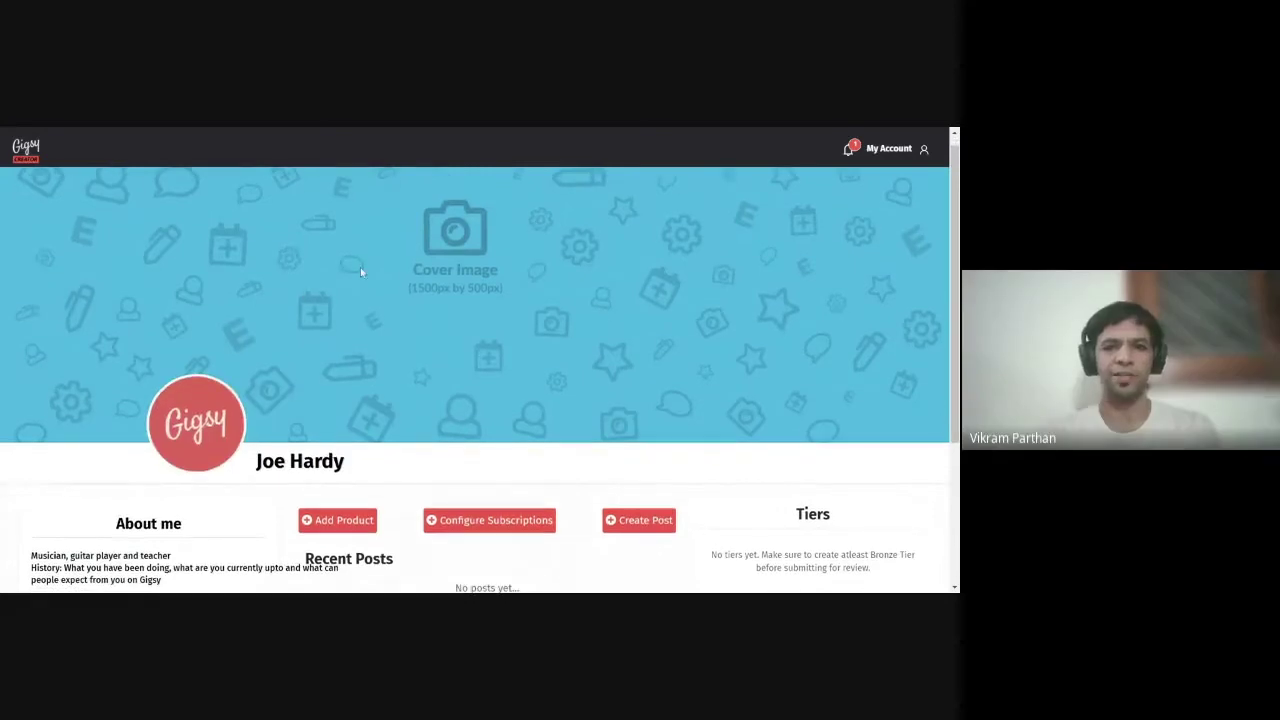
{"action": "scroll", "coordinate": [538, 306], "scroll_direction": "down", "scroll_amount": 3}
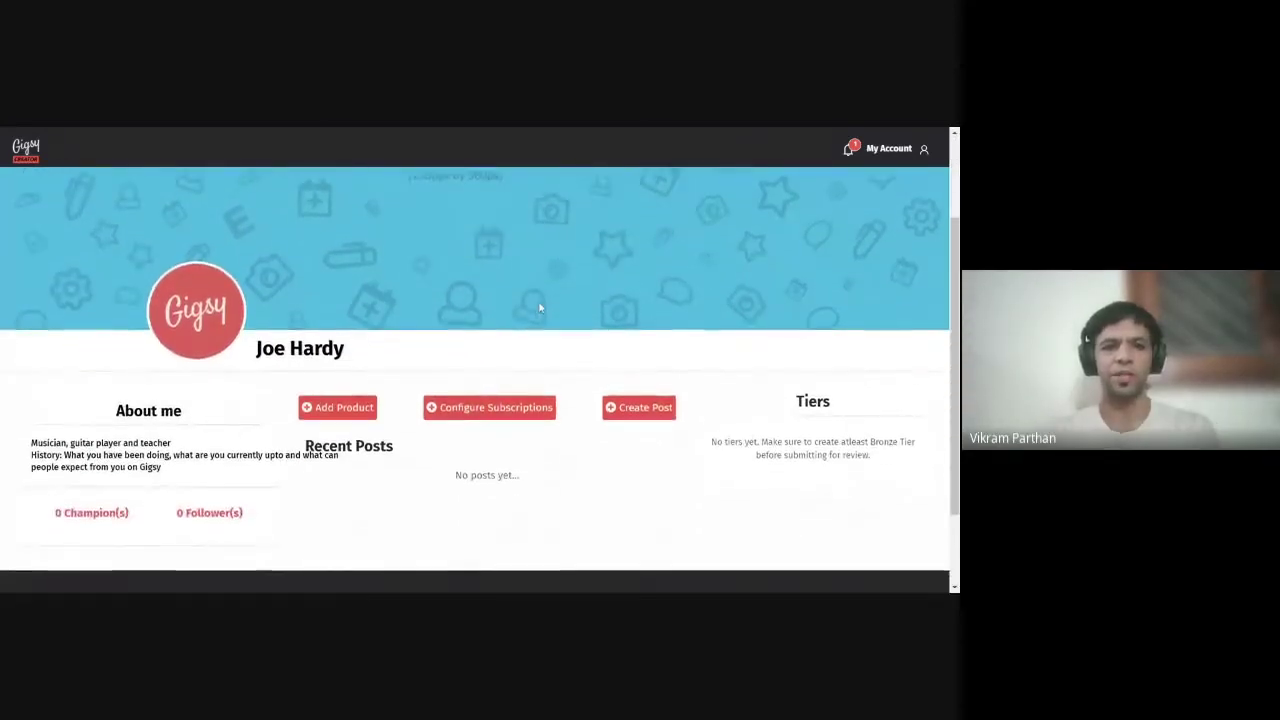
{"action": "scroll", "coordinate": [540, 307], "scroll_direction": "down", "scroll_amount": 1}
{"action": "scroll", "coordinate": [540, 307], "scroll_direction": "up", "scroll_amount": 3}
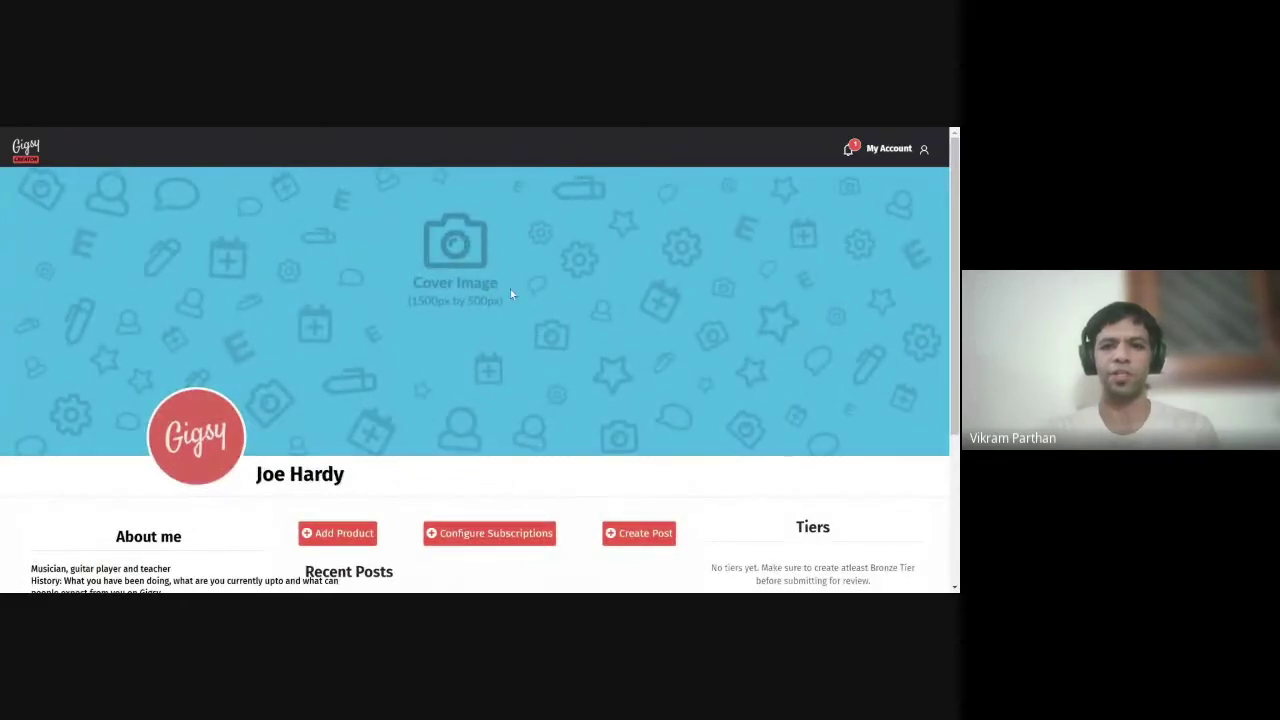
{"action": "left_click", "coordinate": [26, 150]}
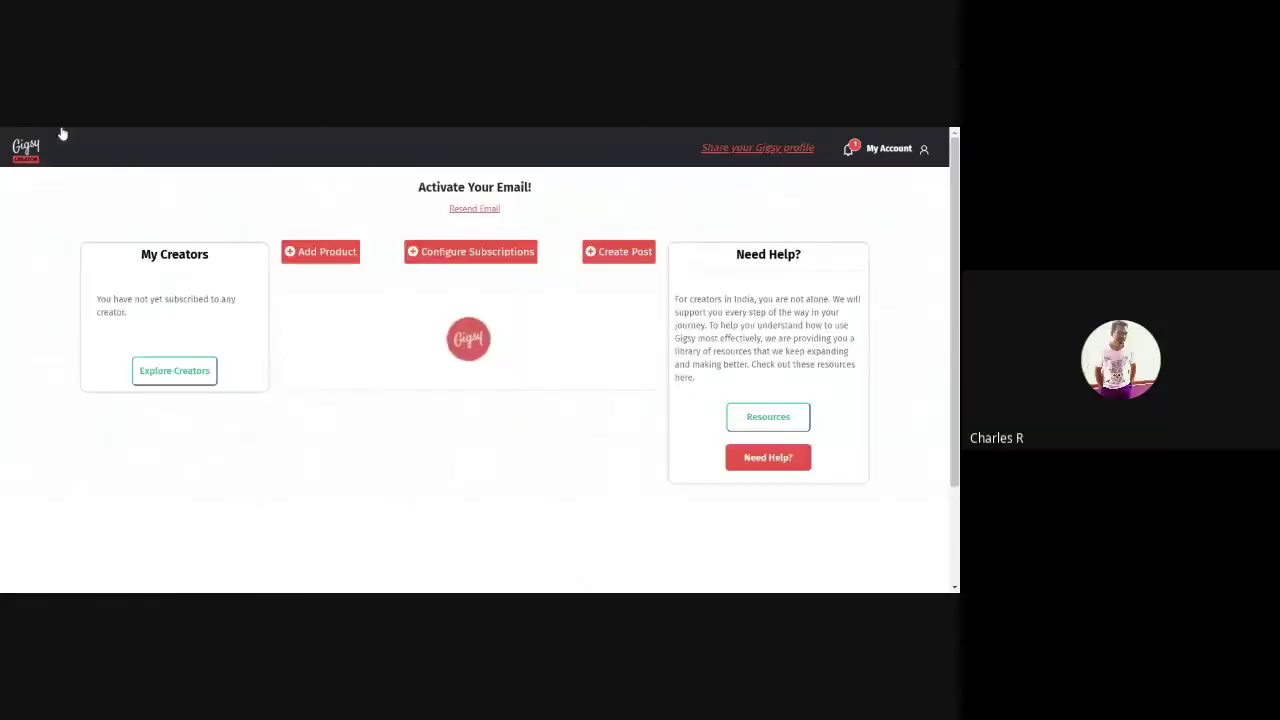
{"action": "left_click", "coordinate": [924, 150]}
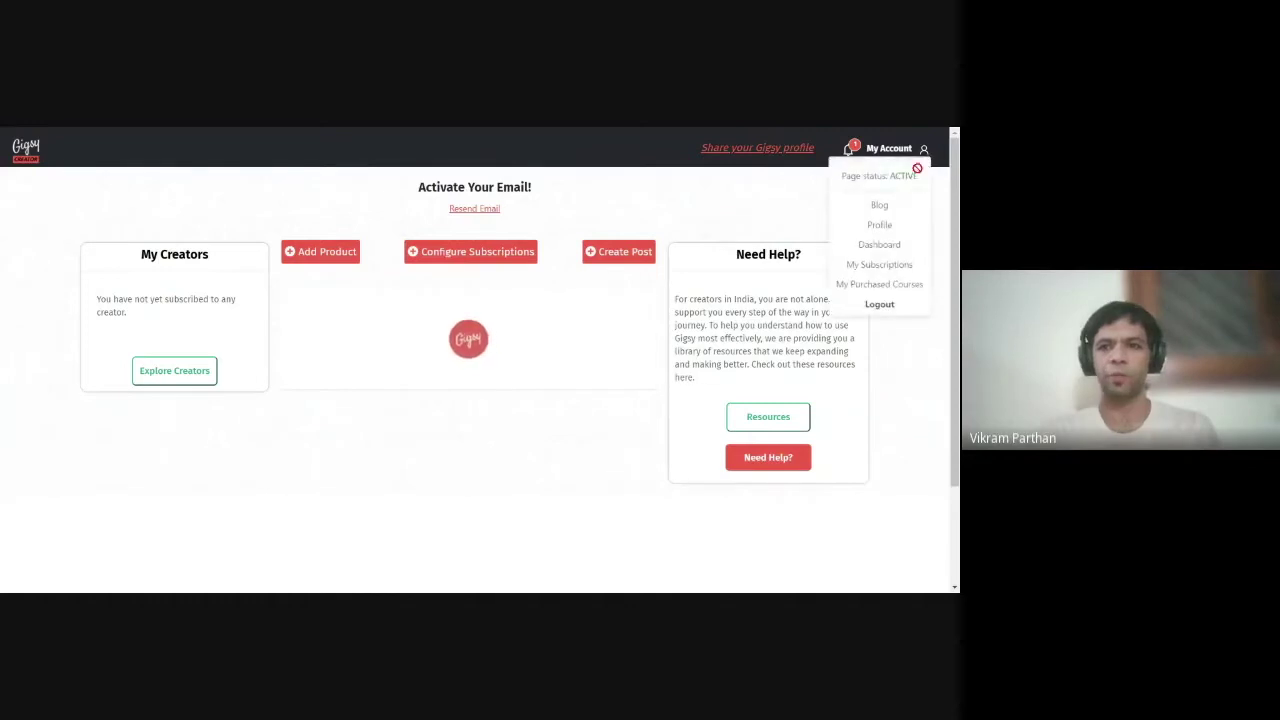
{"action": "left_click", "coordinate": [889, 250]}
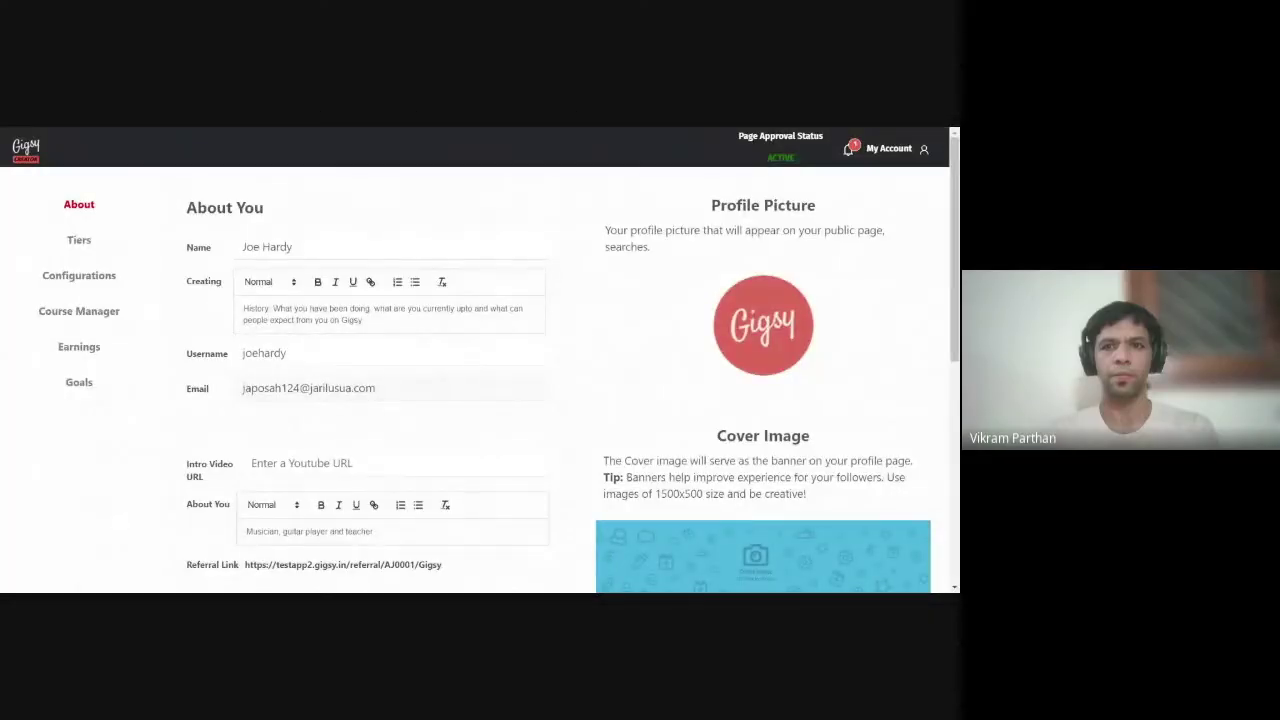
{"action": "left_click", "coordinate": [885, 149]}
{"action": "left_click", "coordinate": [897, 252]}
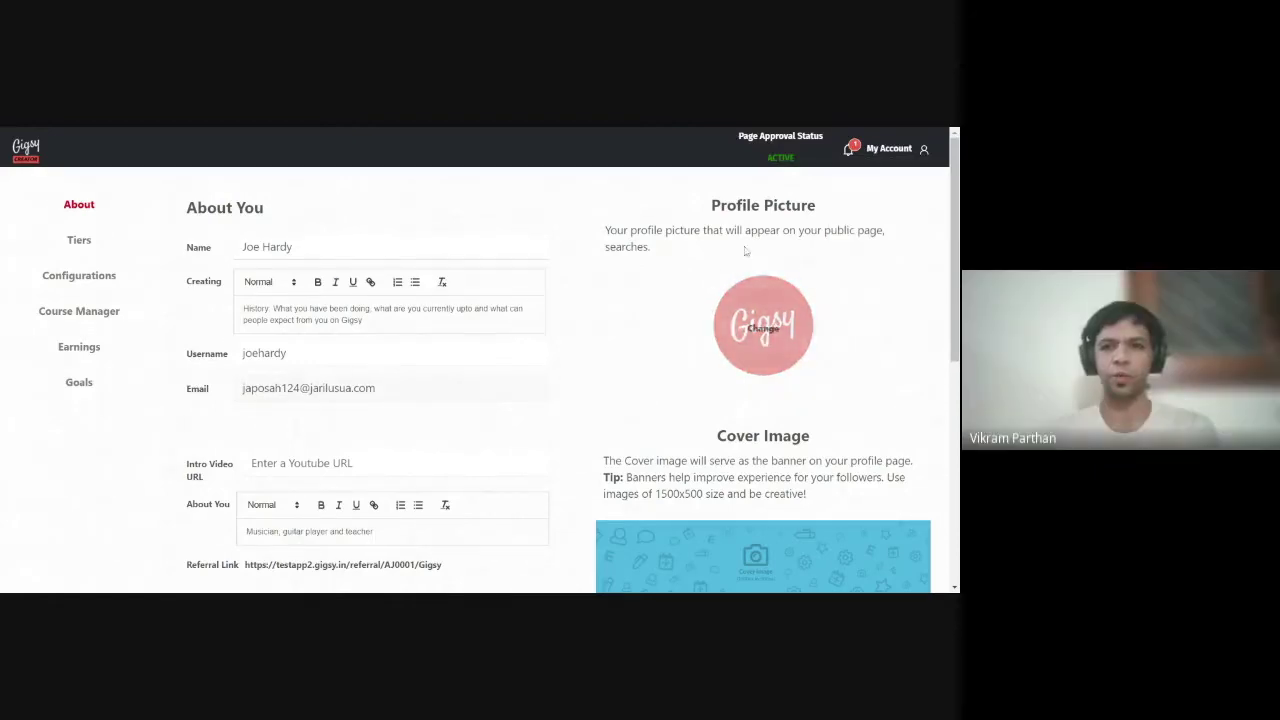
{"action": "scroll", "coordinate": [760, 320], "scroll_direction": "down", "scroll_amount": 1}
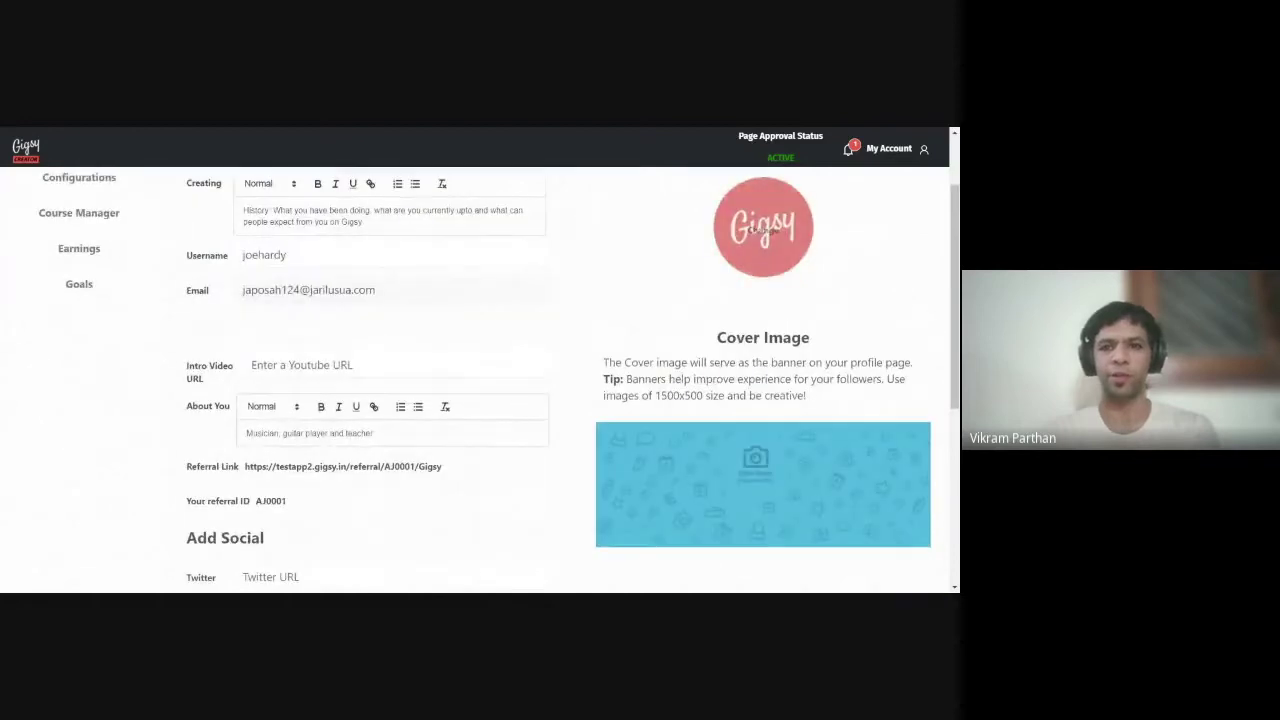
{"action": "left_click", "coordinate": [897, 160]}
{"action": "left_click", "coordinate": [880, 226]}
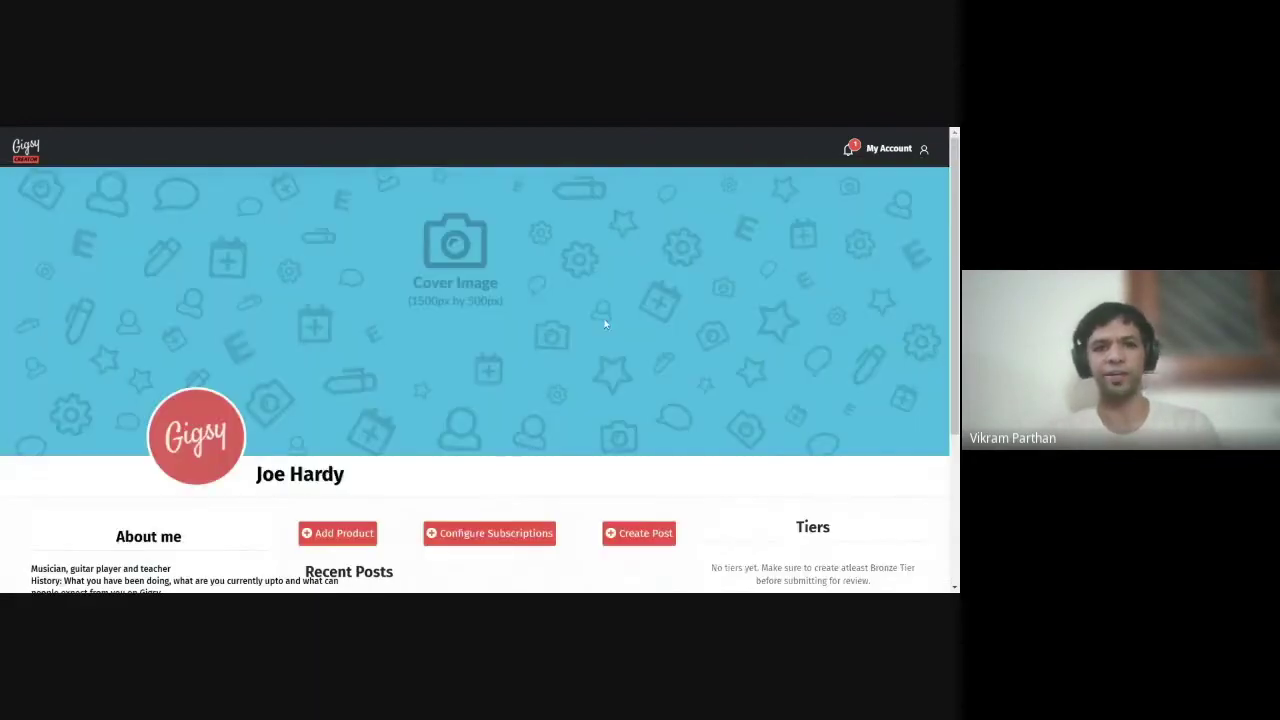
{"action": "scroll", "coordinate": [561, 343], "scroll_direction": "down", "scroll_amount": 2}
{"action": "scroll", "coordinate": [561, 343], "scroll_direction": "up", "scroll_amount": 2}
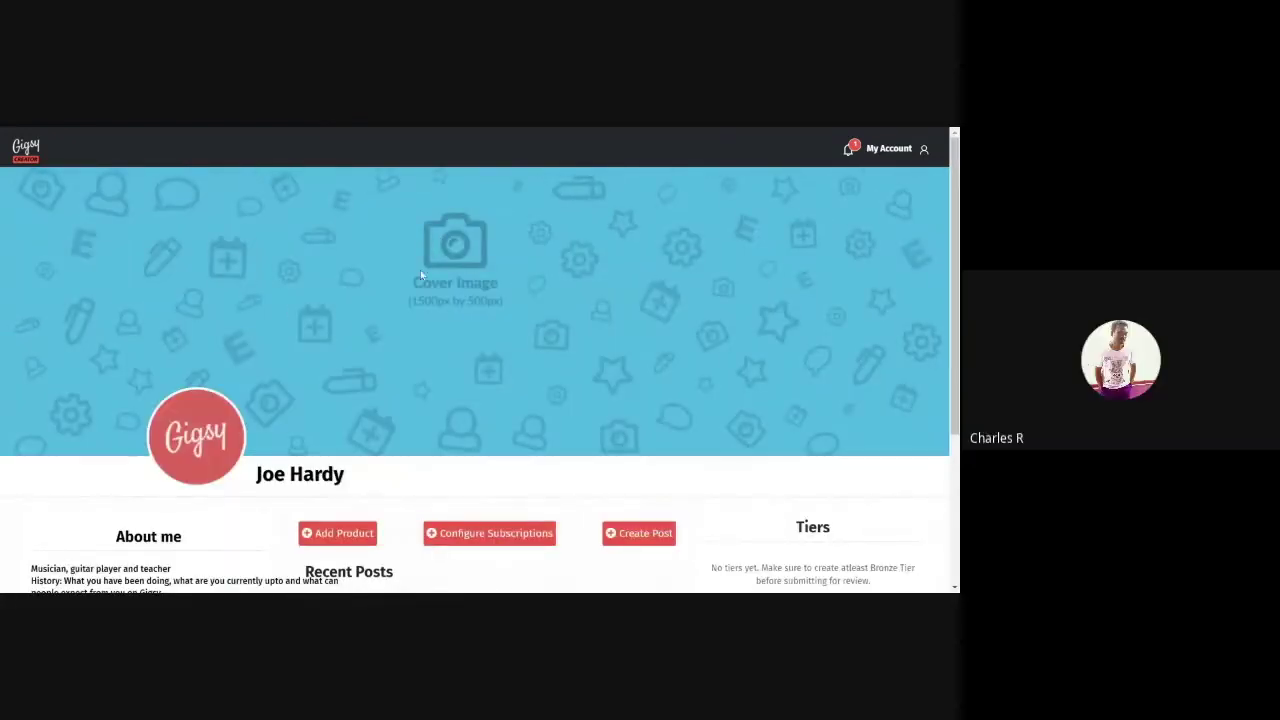
{"action": "left_click", "coordinate": [901, 159]}
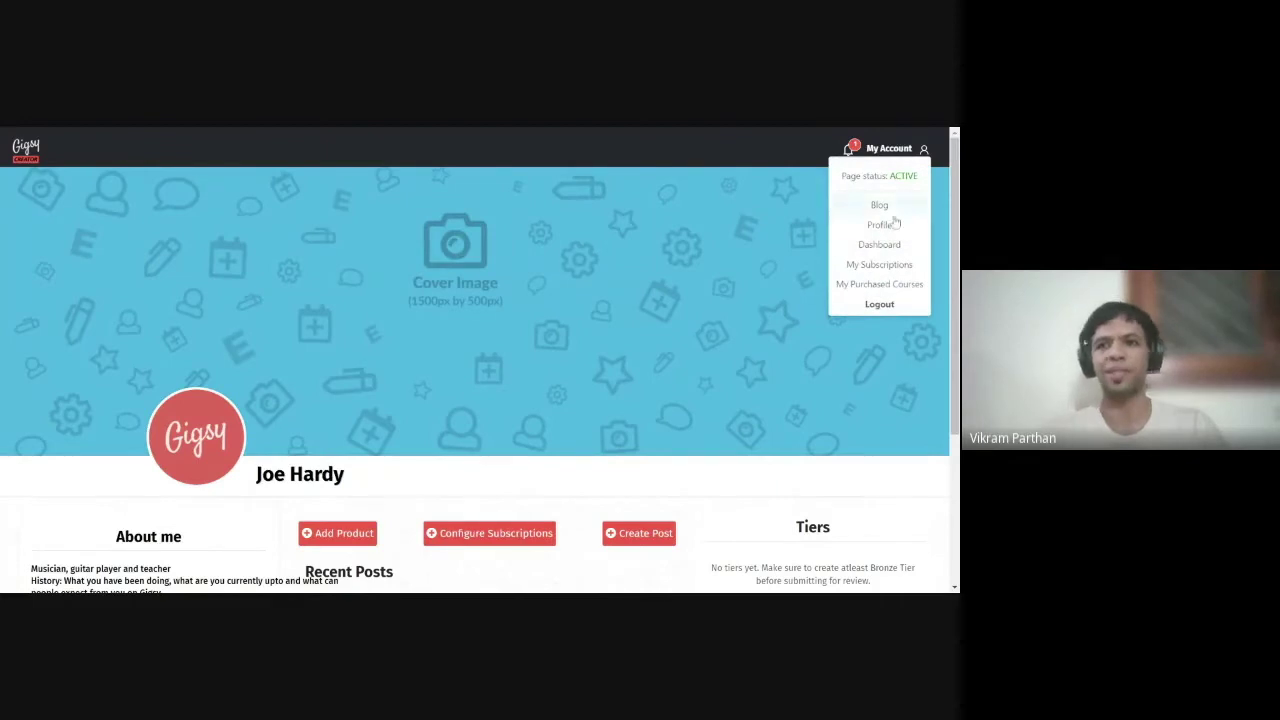
{"action": "left_click", "coordinate": [880, 245]}
{"action": "scroll", "coordinate": [780, 420], "scroll_direction": "down", "scroll_amount": 3}
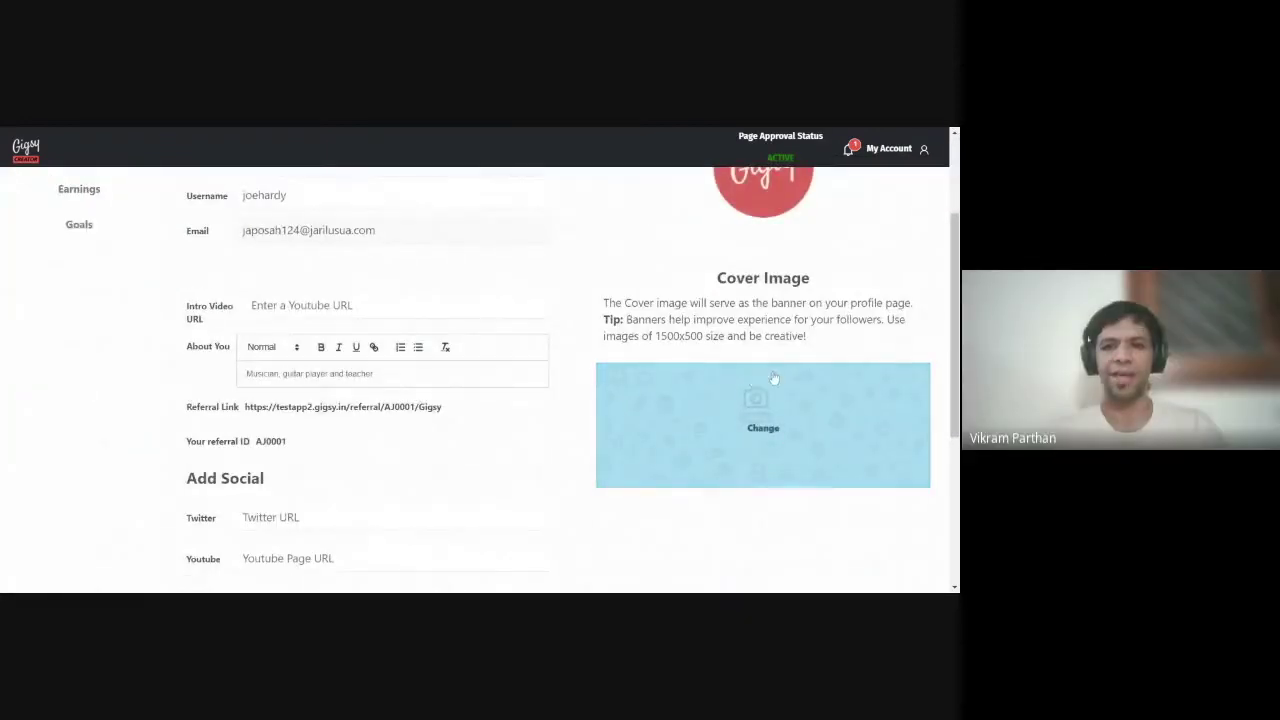
{"action": "scroll", "coordinate": [750, 426], "scroll_direction": "up", "scroll_amount": 3}
{"action": "left_click", "coordinate": [924, 150]}
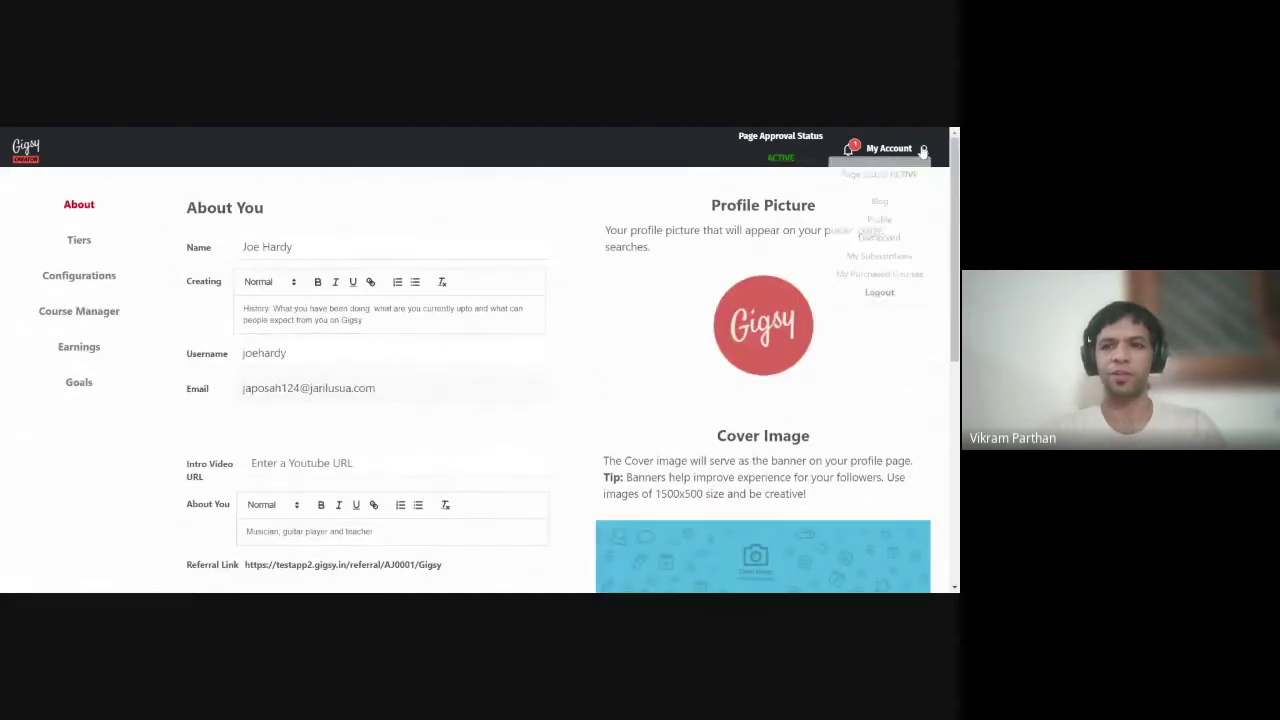
{"action": "left_click", "coordinate": [868, 226]}
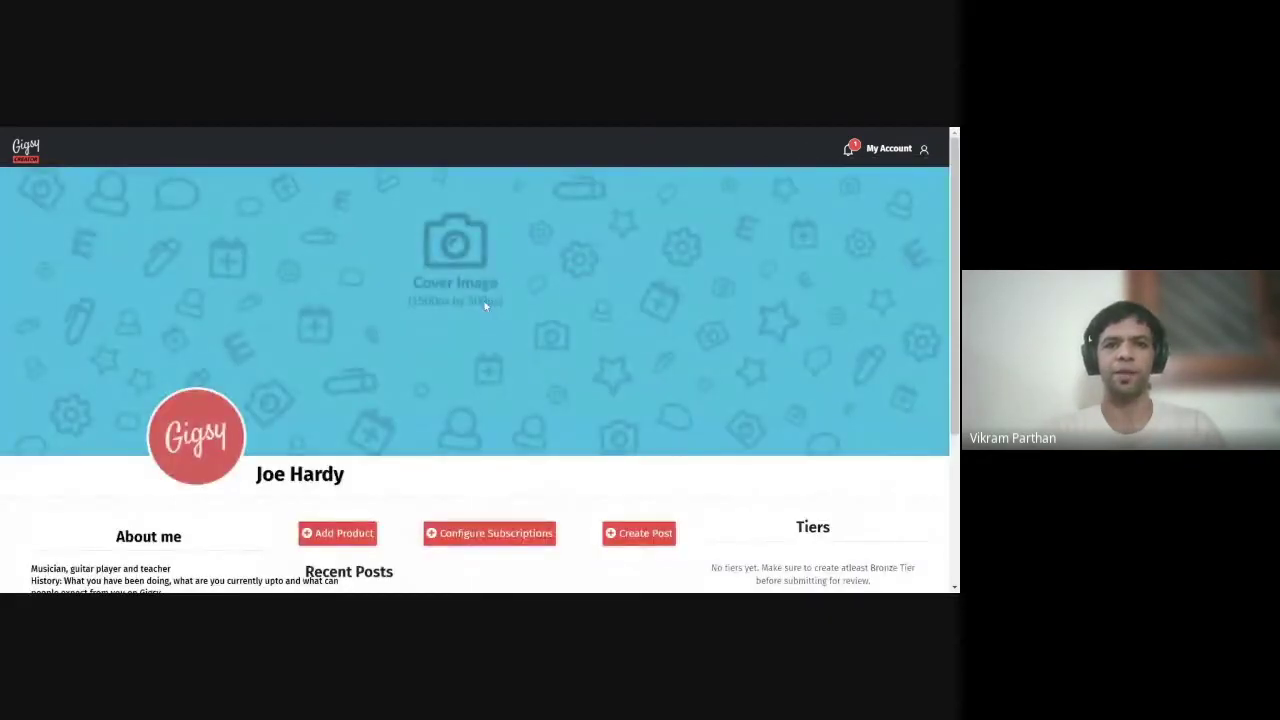
{"action": "left_click", "coordinate": [893, 150]}
{"action": "left_click", "coordinate": [885, 247]}
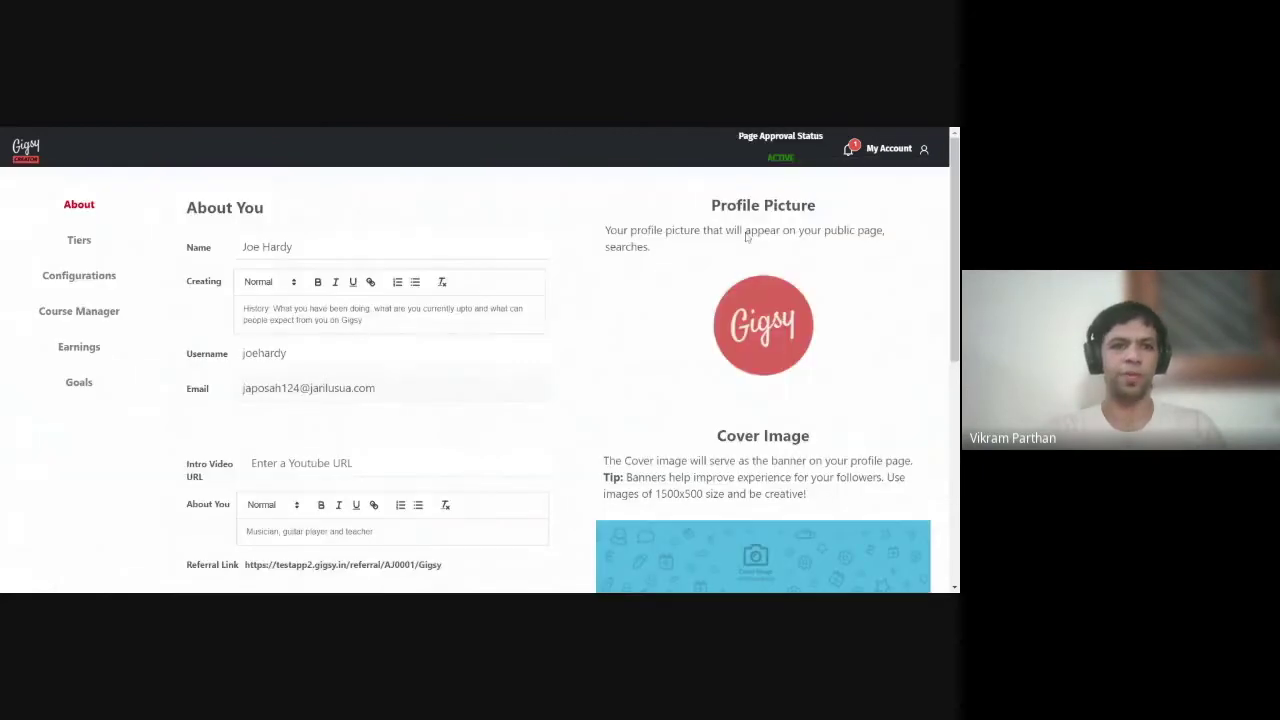
Enter 100 as the Bronze Tier price in the subscription tiers settings.
{"action": "left_click", "coordinate": [79, 240]}
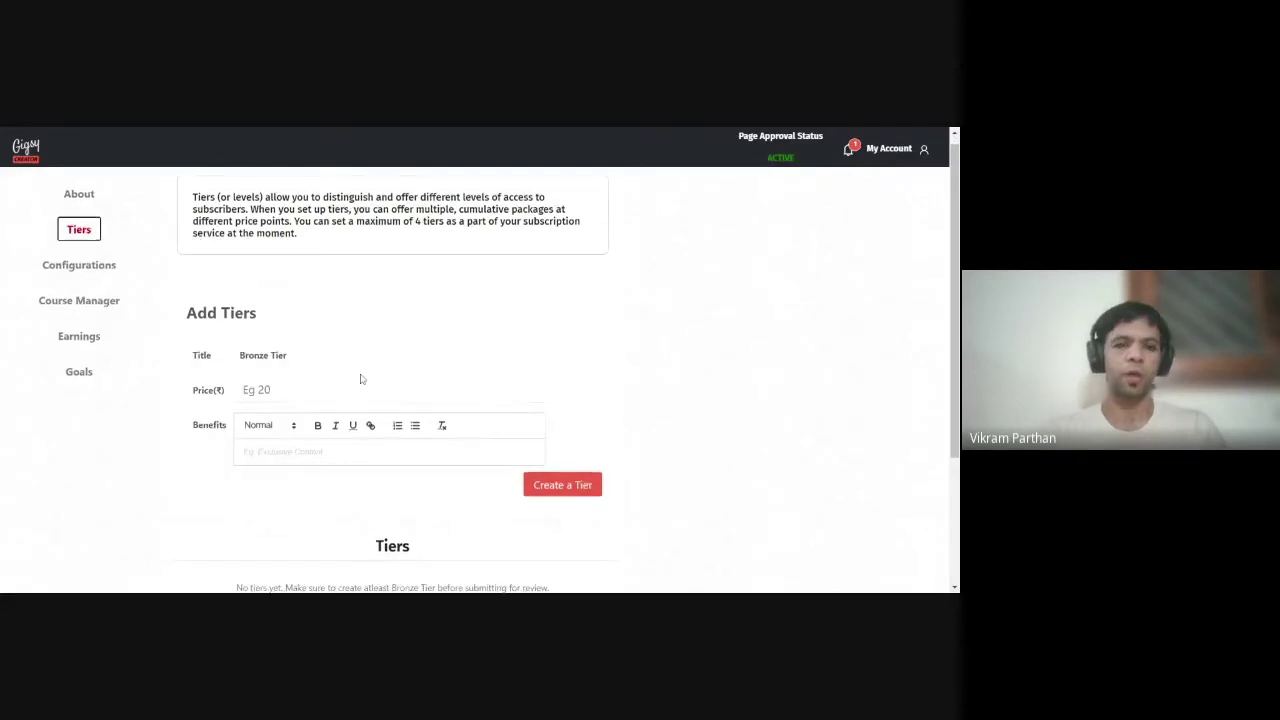
{"action": "scroll", "coordinate": [362, 379], "scroll_direction": "down", "scroll_amount": 1}
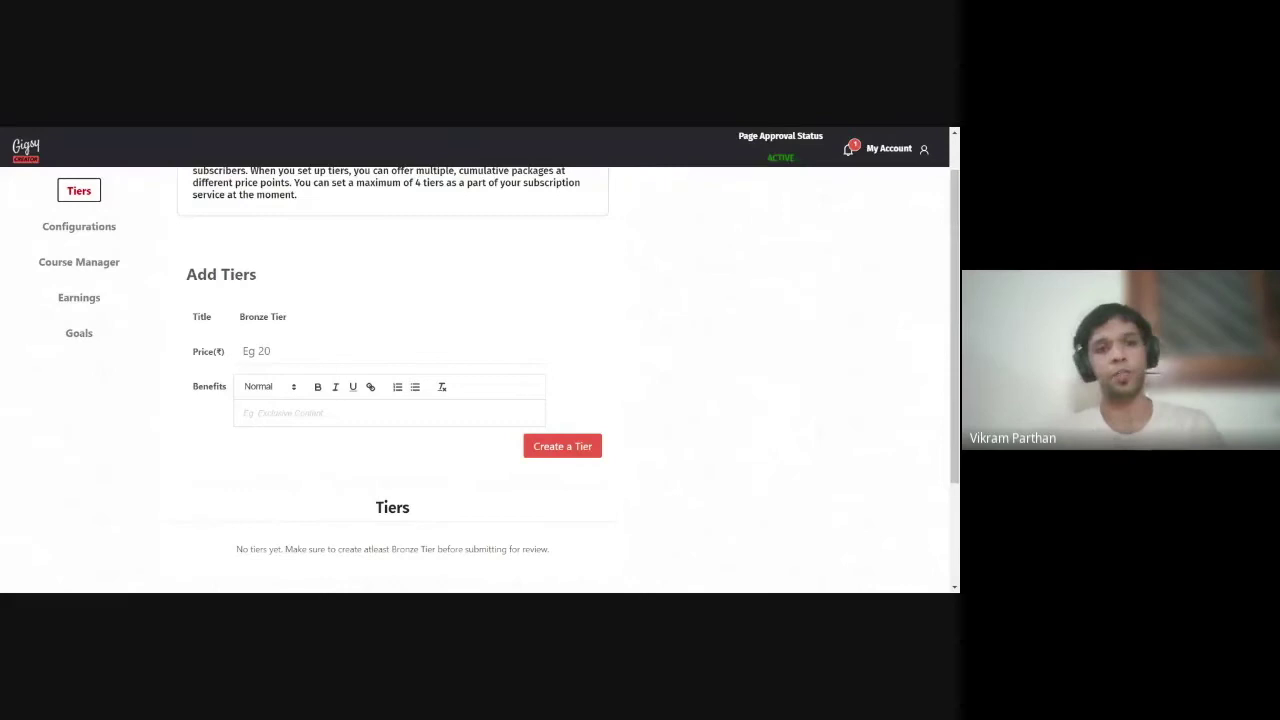
{"action": "left_click", "coordinate": [256, 351]}
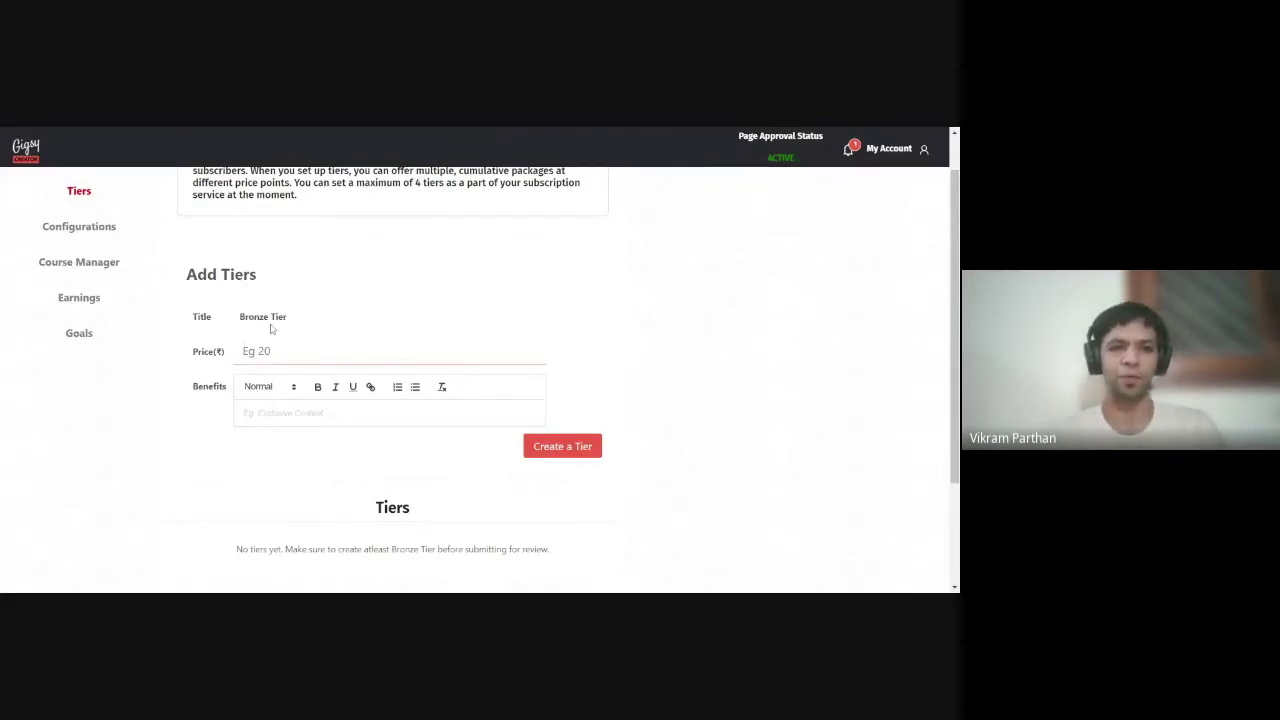
{"action": "type", "text": "100"}
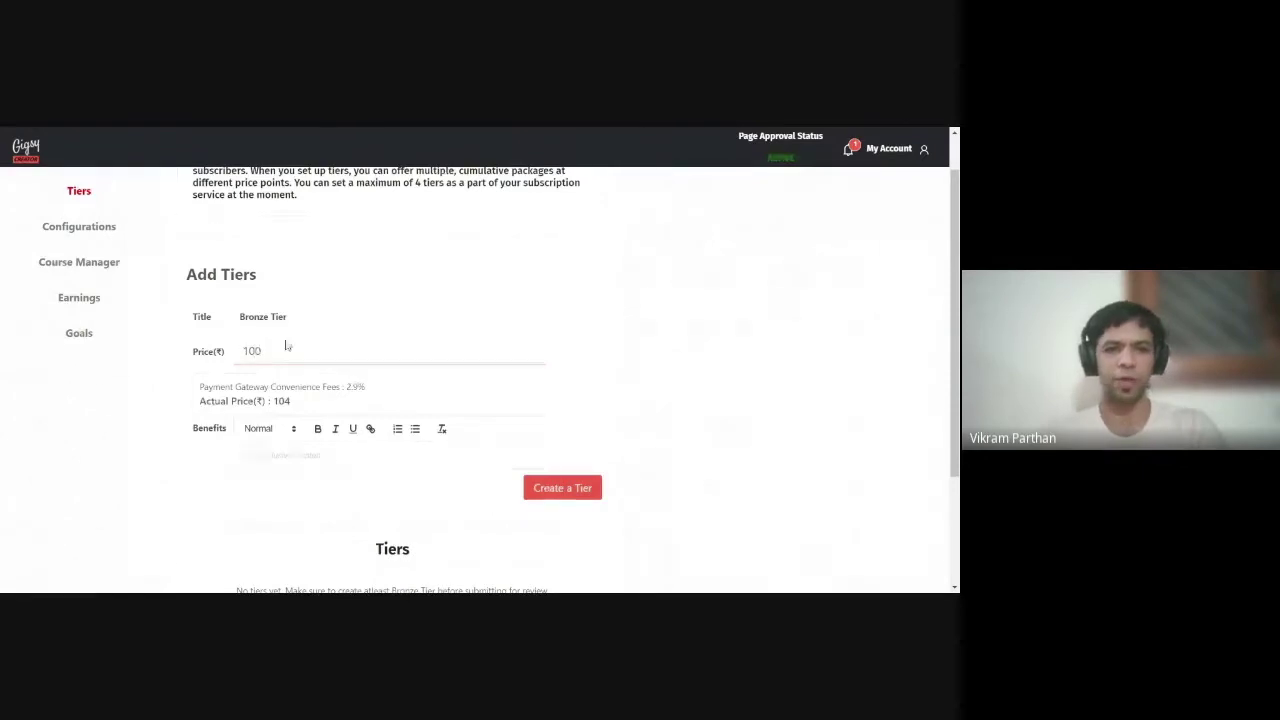
{"action": "double_click", "coordinate": [281, 401]}
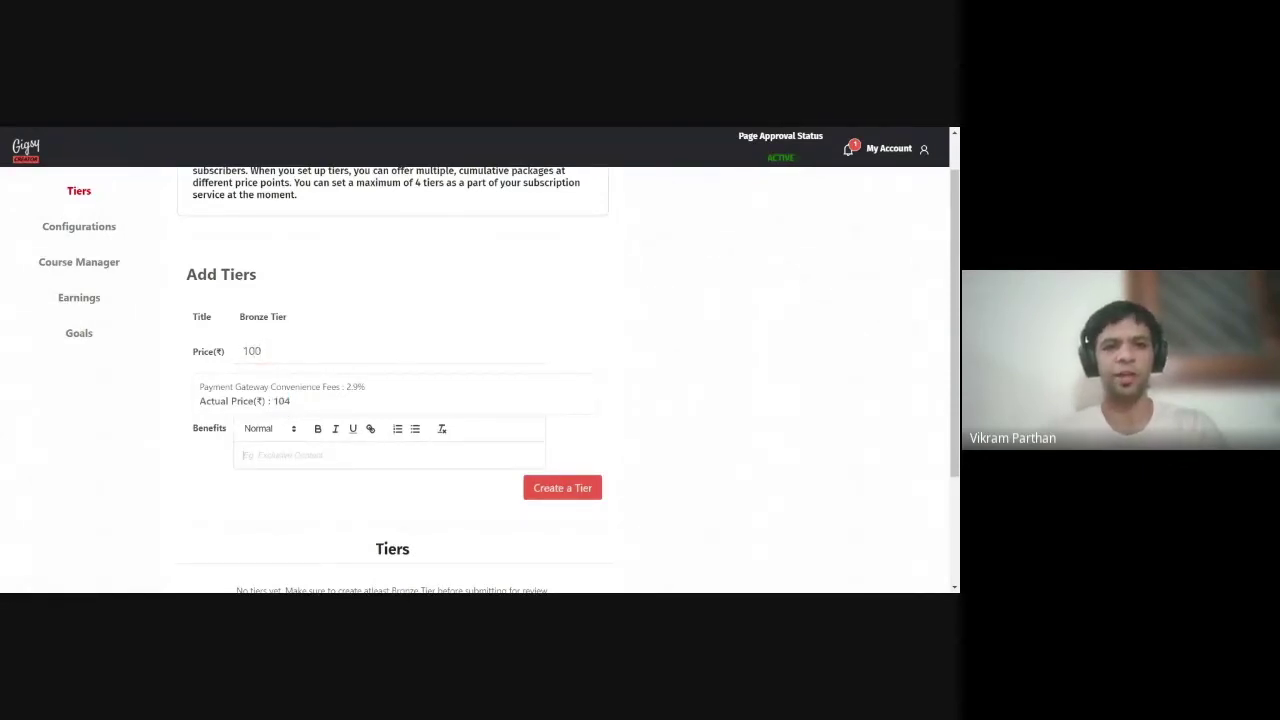
Write the Bronze benefit 'For this membership, I will give you early access to my'.
{"action": "scroll", "coordinate": [475, 380], "scroll_direction": "down", "scroll_amount": 2}
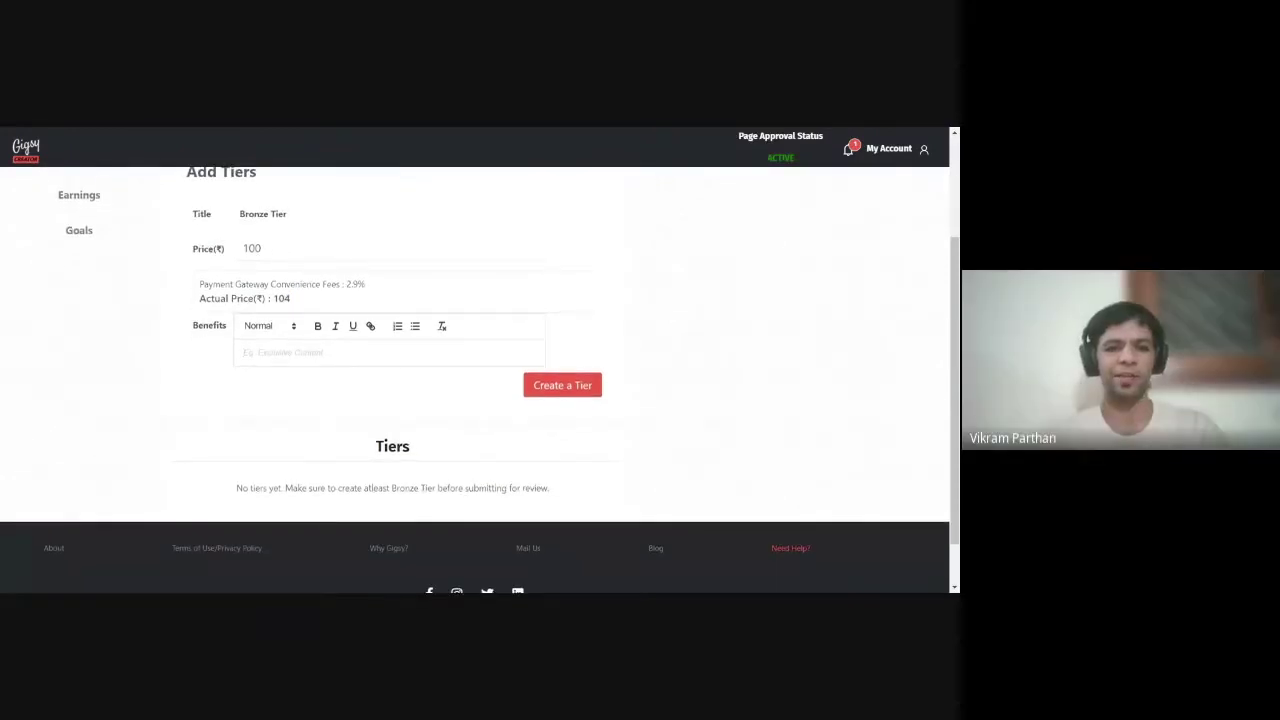
{"action": "type", "text": "For this membership, I will give"}
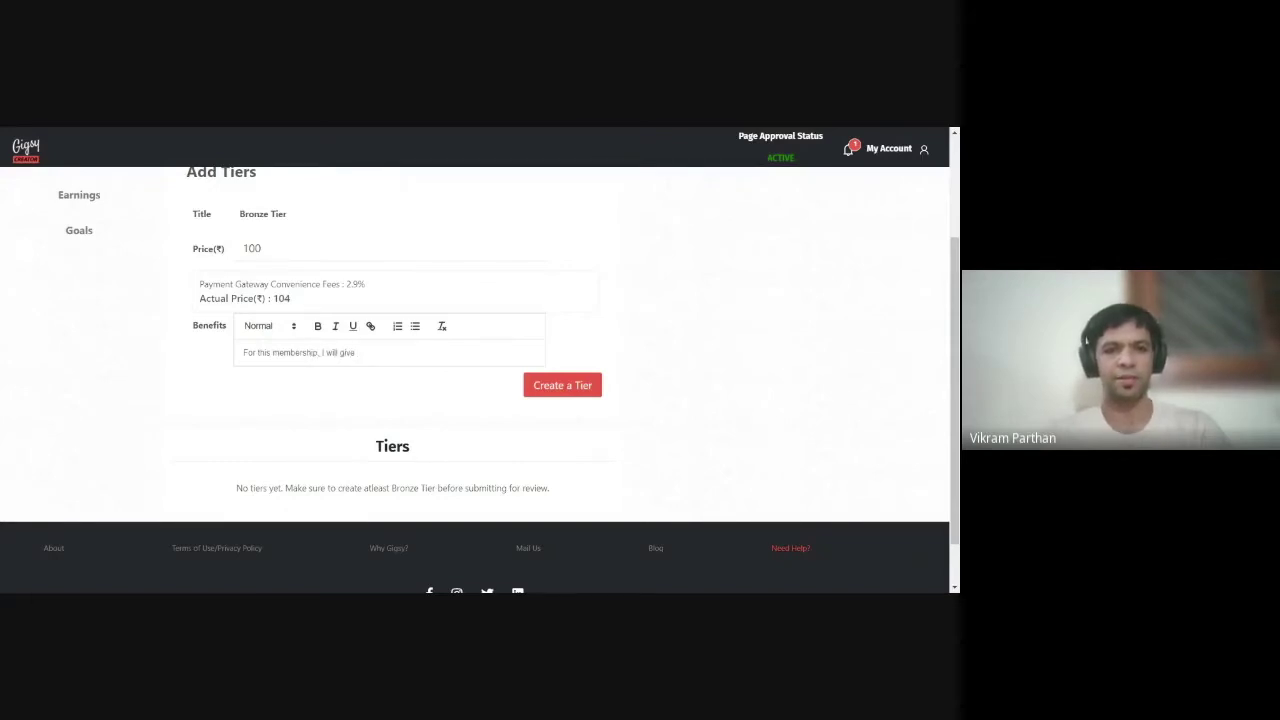
{"action": "type", "text": " you access to my"}
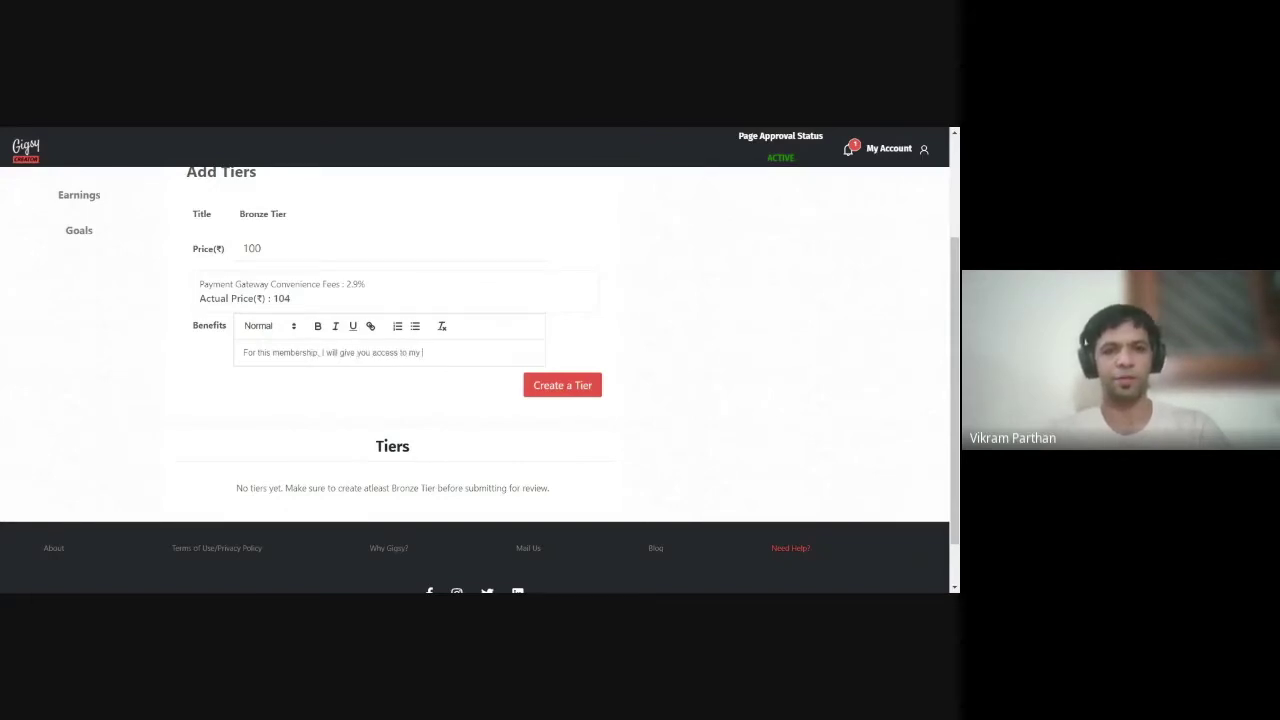
{"action": "key", "text": "ctrl+Left"}
{"action": "key", "text": "ctrl+Left"}
{"action": "key", "text": "ctrl+Left"}
{"action": "type", "text": "early"}
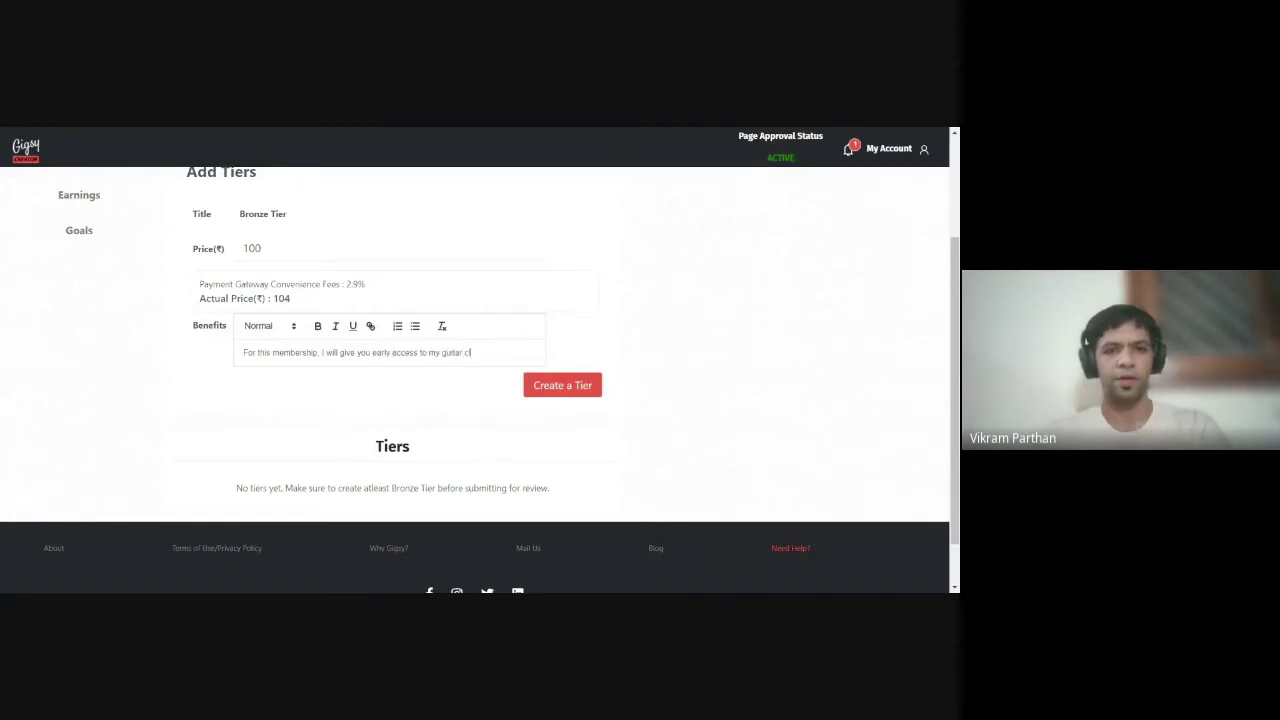
{"action": "key", "text": "End"}
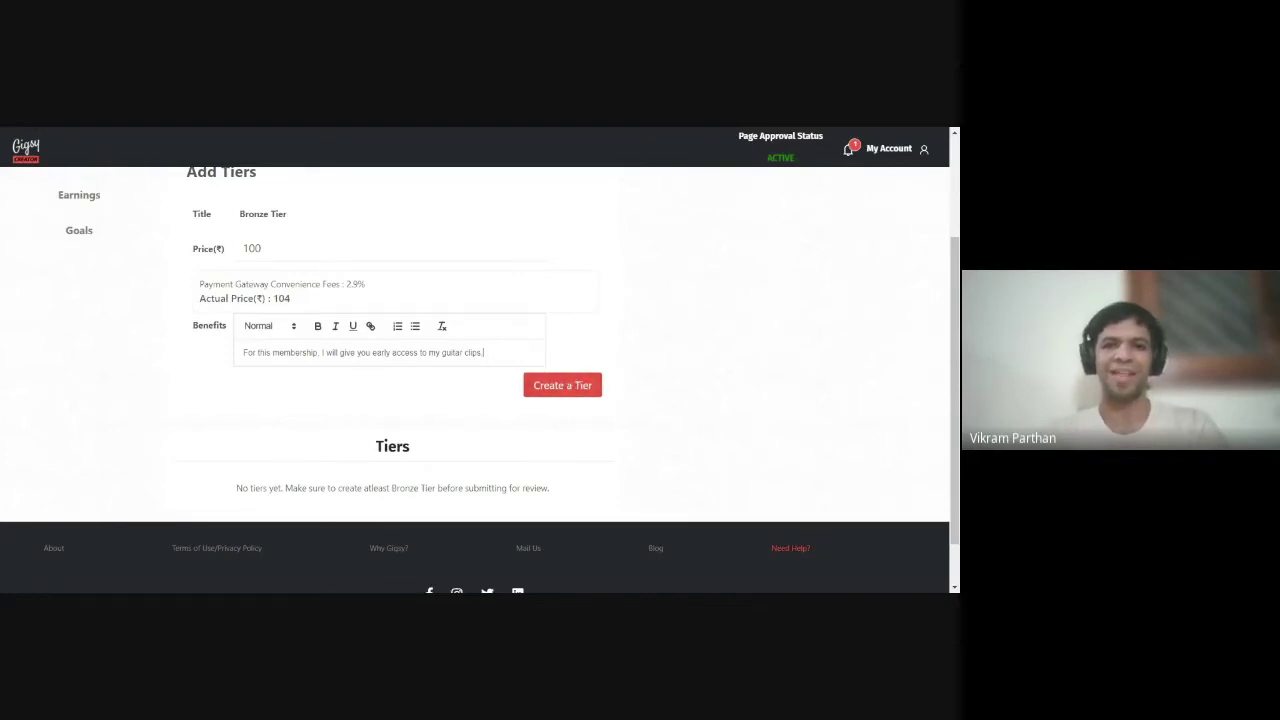
Review the tiers limit sentence, Bronze Tier title and tiers description by highlighting them.
{"action": "scroll", "coordinate": [325, 340], "scroll_direction": "up", "scroll_amount": 2}
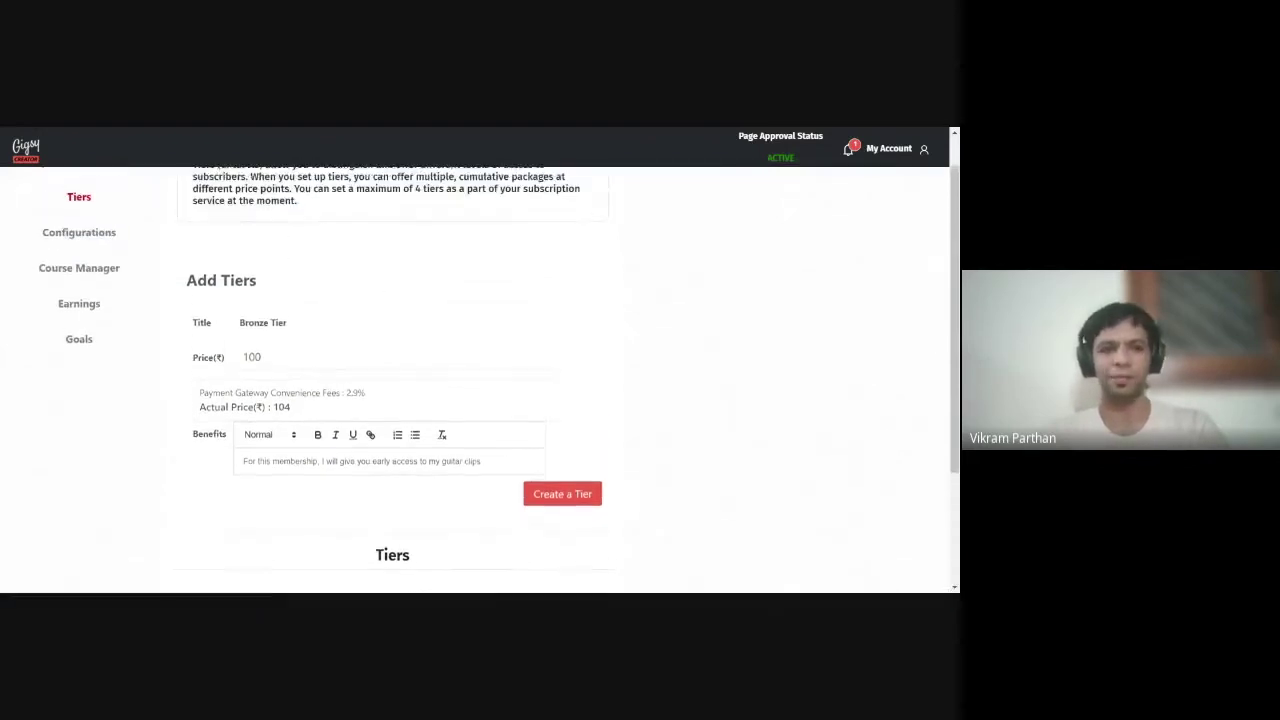
{"action": "scroll", "coordinate": [323, 337], "scroll_direction": "up", "scroll_amount": 1}
{"action": "scroll", "coordinate": [323, 340], "scroll_direction": "down", "scroll_amount": 1}
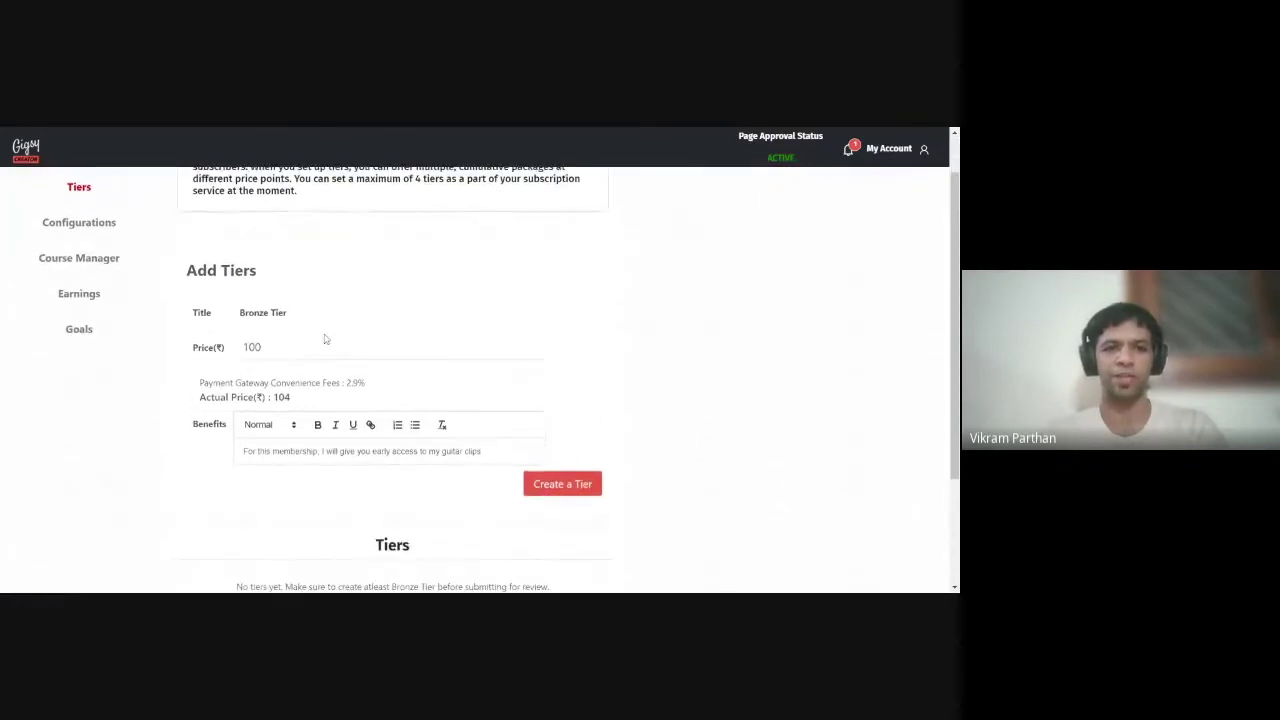
{"action": "scroll", "coordinate": [297, 313], "scroll_direction": "up", "scroll_amount": 1}
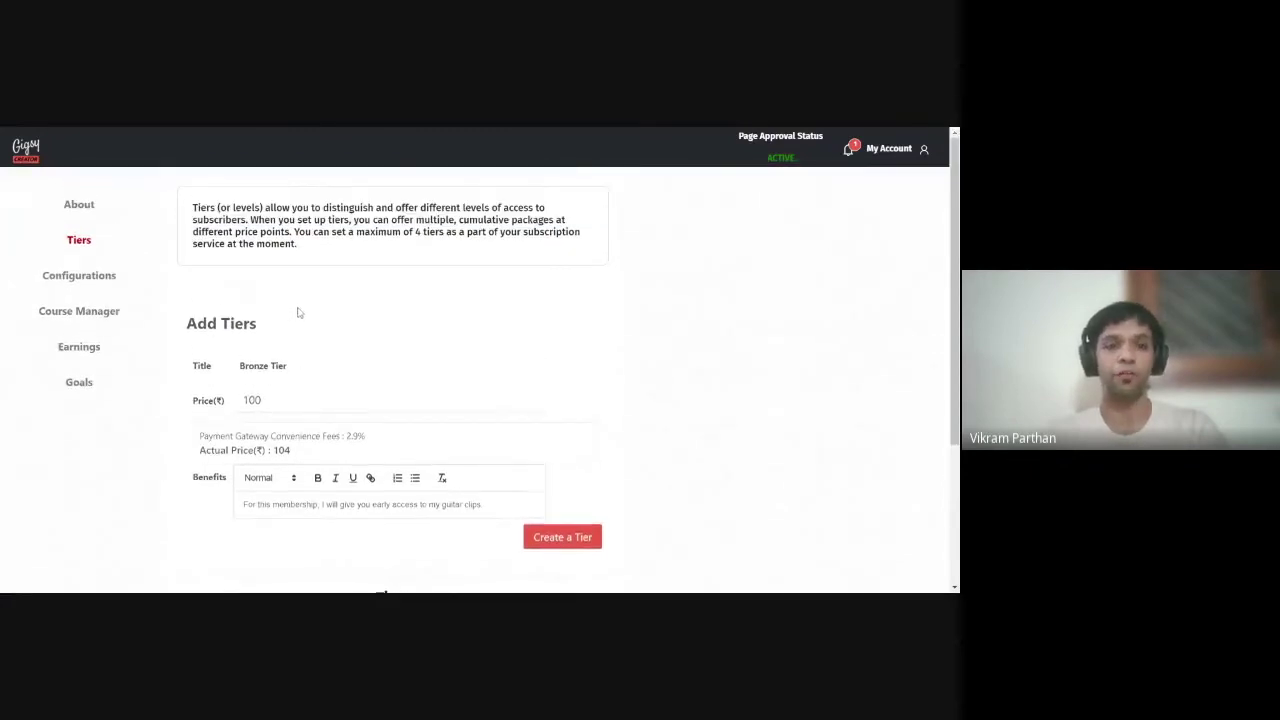
{"action": "left_click_drag", "start_coordinate": [290, 231], "coordinate": [351, 259]}
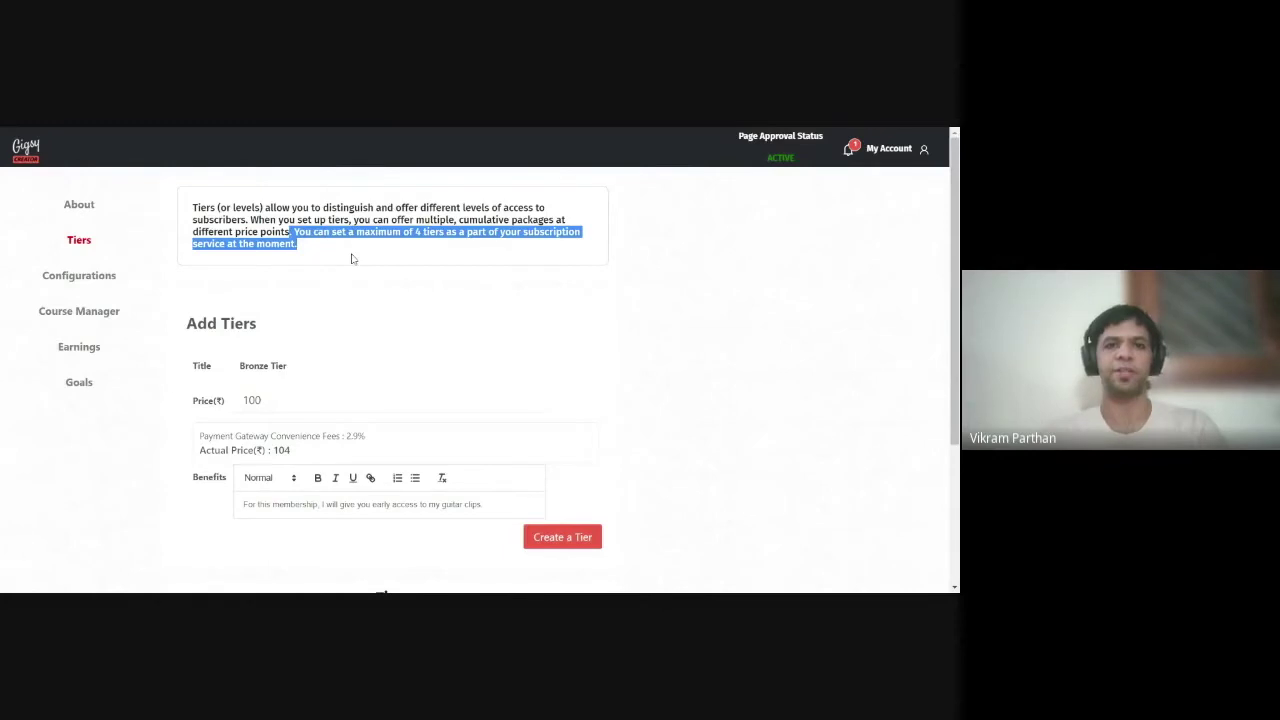
{"action": "left_click", "coordinate": [351, 259]}
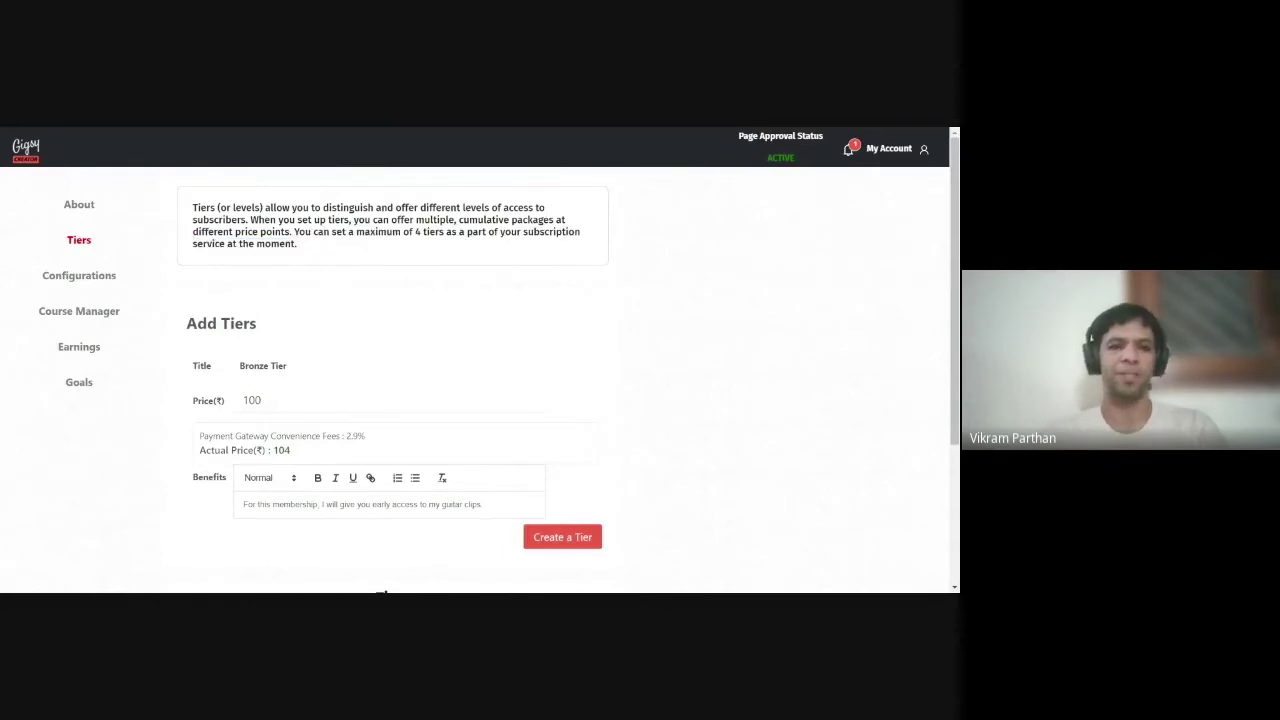
{"action": "left_click_drag", "start_coordinate": [239, 365], "coordinate": [332, 364]}
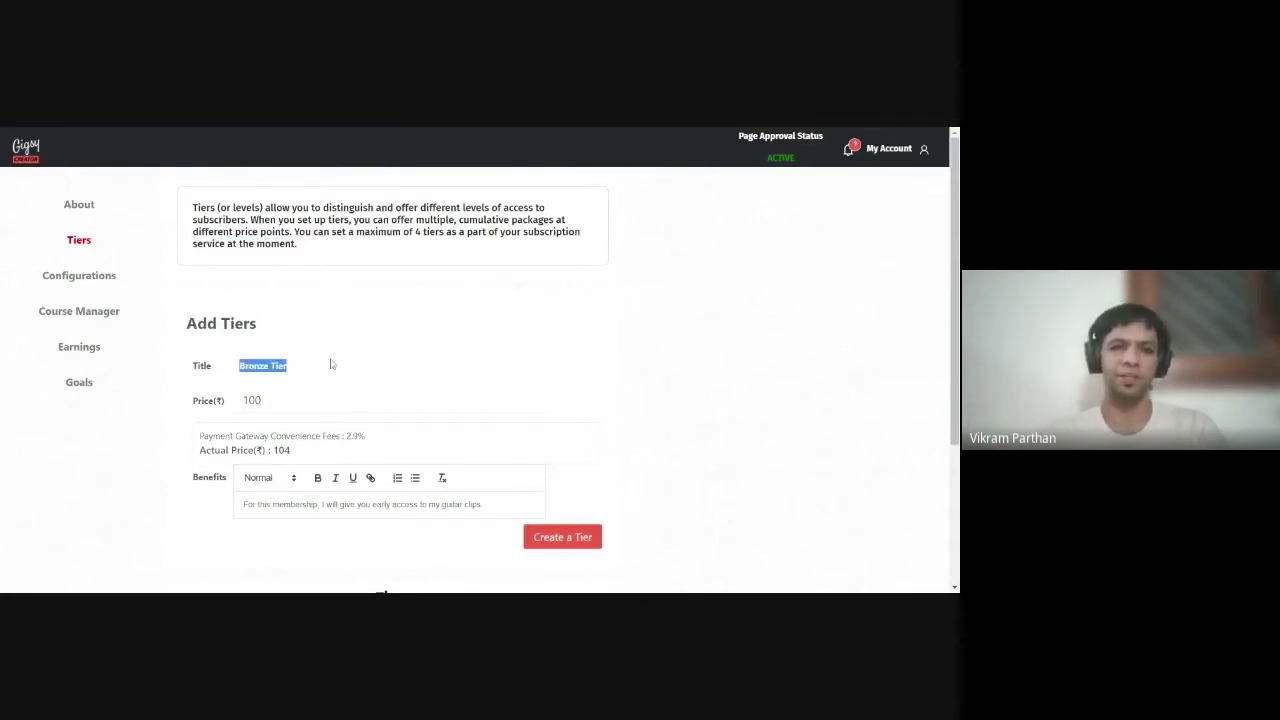
{"action": "left_click", "coordinate": [332, 364]}
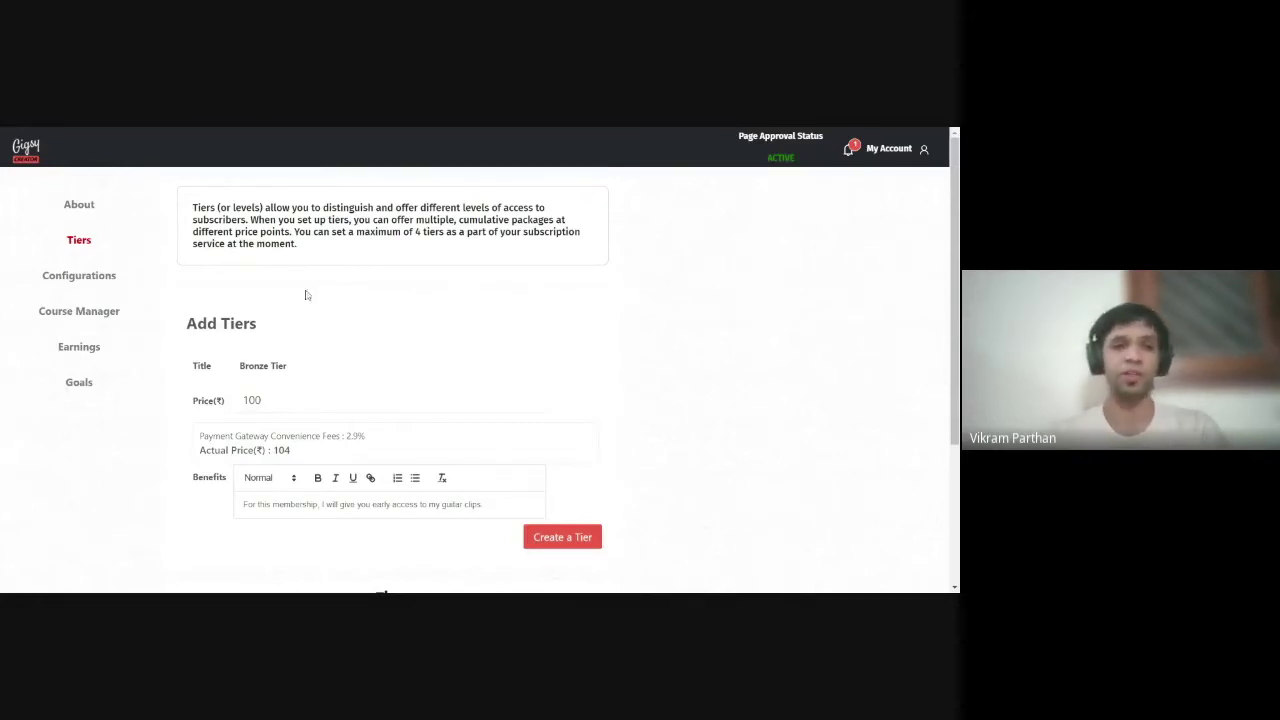
{"action": "left_click_drag", "start_coordinate": [204, 207], "coordinate": [292, 207]}
{"action": "left_click_drag", "start_coordinate": [373, 207], "coordinate": [520, 207]}
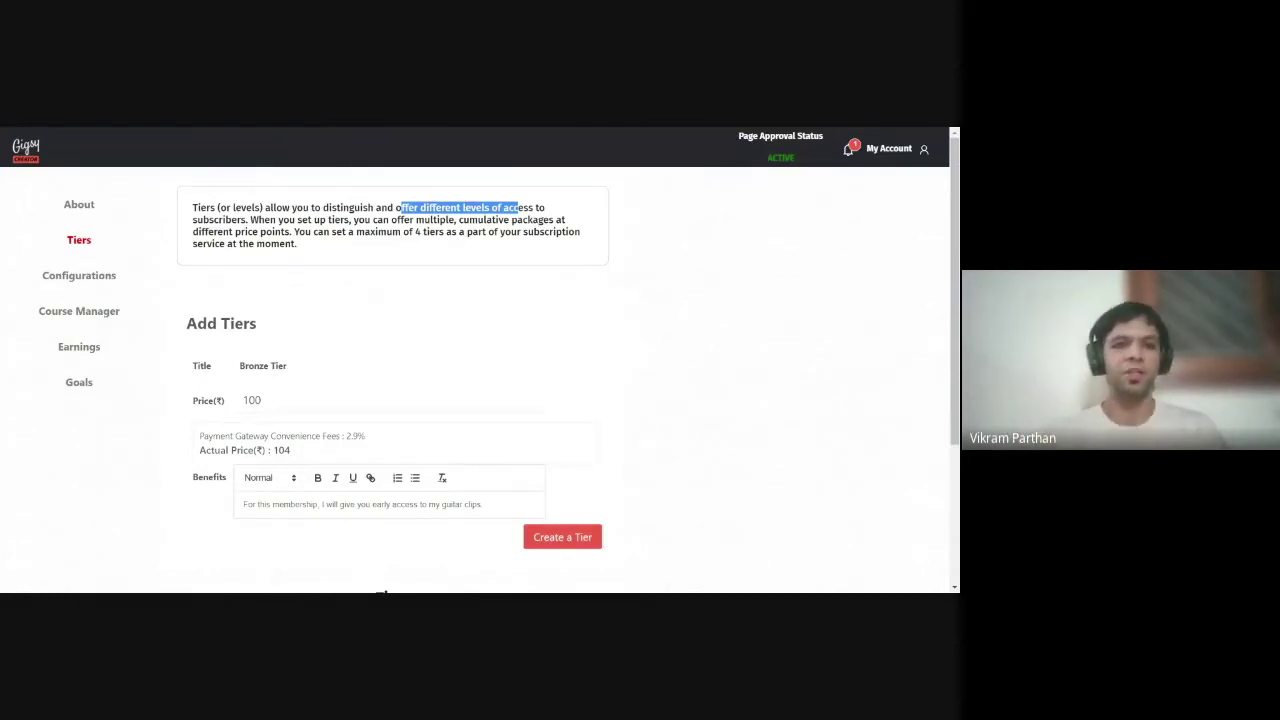
Recheck the Bronze Tier's 104 actual price, then go to the Configurations settings.
{"action": "left_click", "coordinate": [300, 400]}
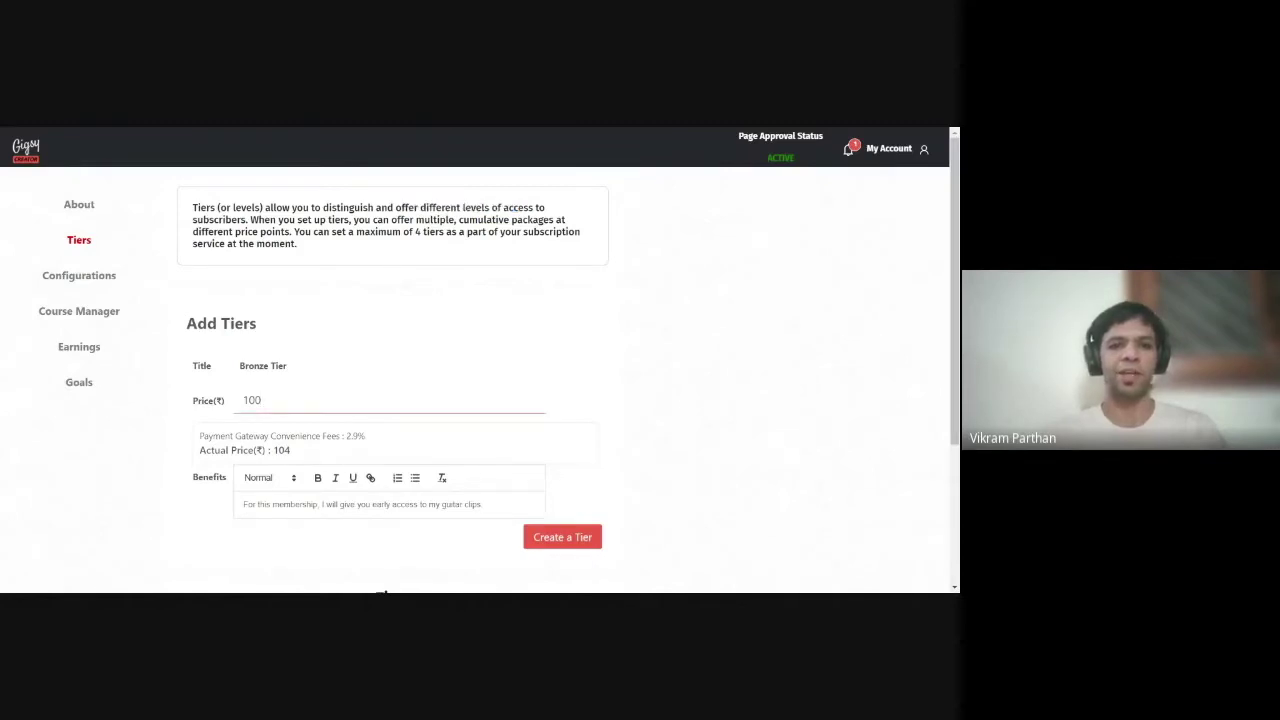
{"action": "double_click", "coordinate": [281, 450]}
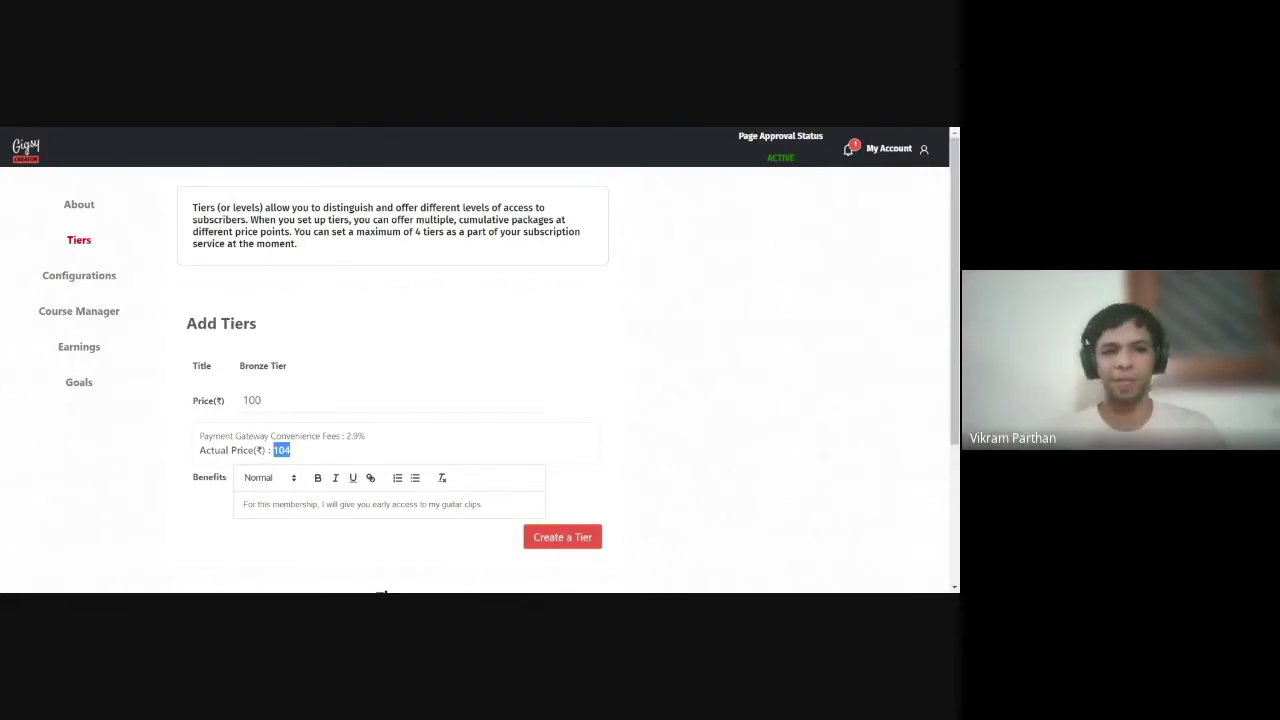
{"action": "left_click", "coordinate": [80, 276]}
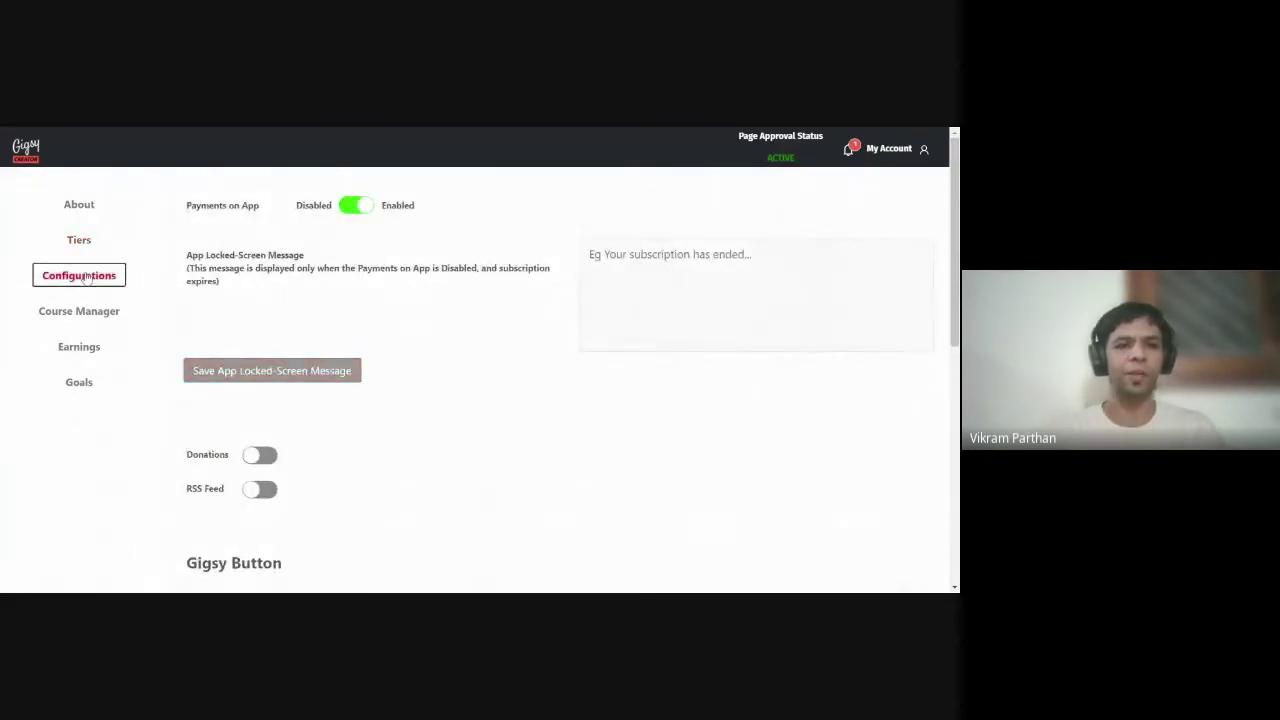
Switch on Donations and the RSS Feed, toggling the RSS Feed a few times.
{"action": "scroll", "coordinate": [323, 380], "scroll_direction": "down", "scroll_amount": 3}
{"action": "left_click", "coordinate": [263, 278]}
{"action": "left_click", "coordinate": [262, 272]}
{"action": "left_click", "coordinate": [258, 277]}
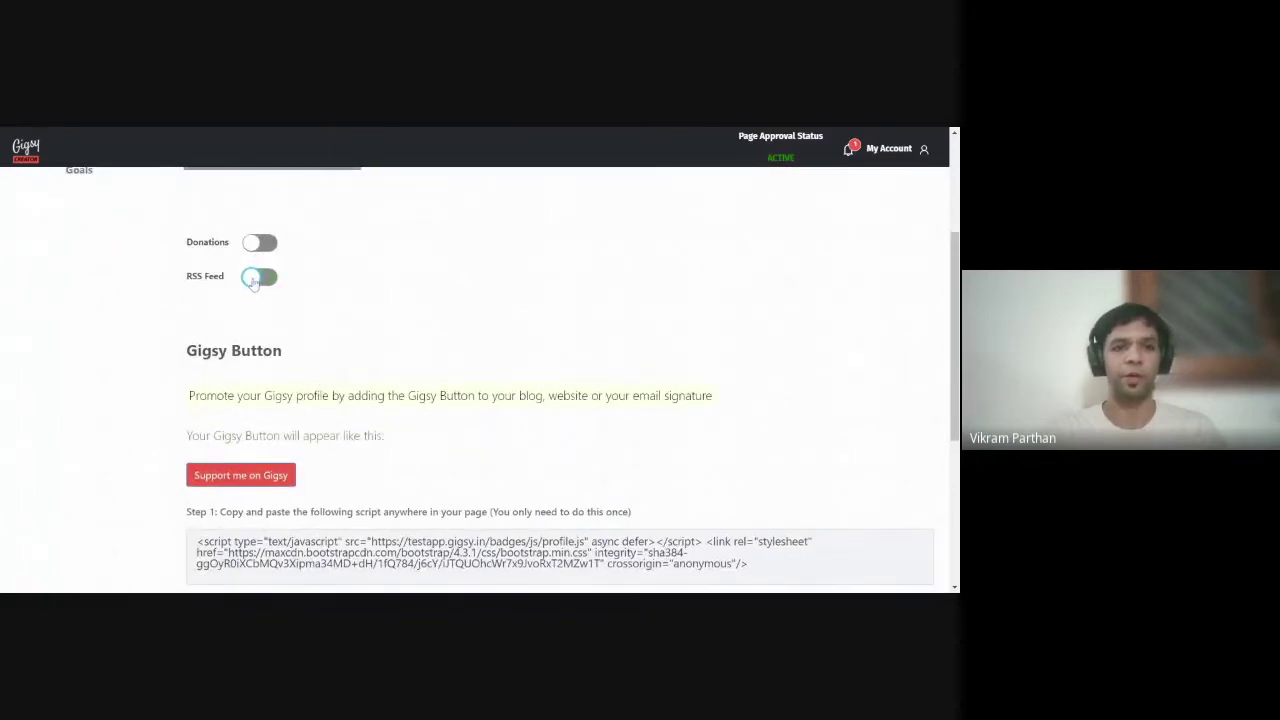
{"action": "left_click", "coordinate": [256, 281]}
{"action": "left_click", "coordinate": [270, 245]}
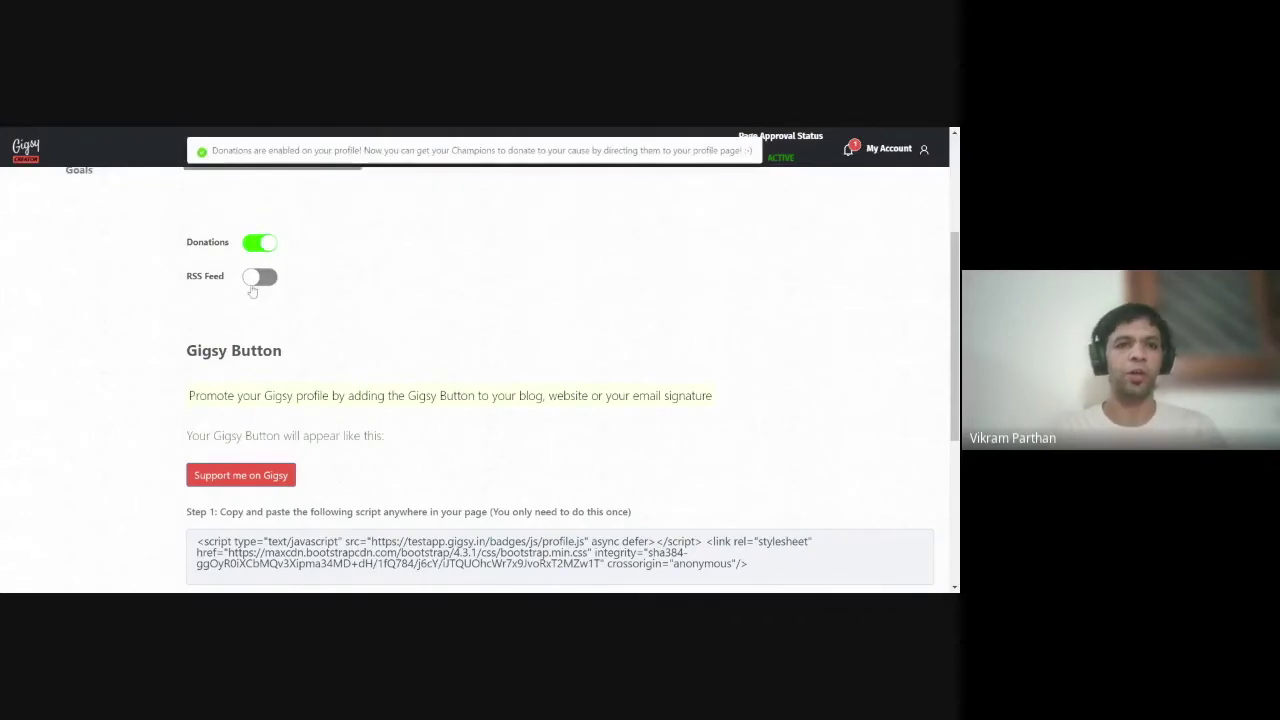
{"action": "left_click", "coordinate": [257, 284]}
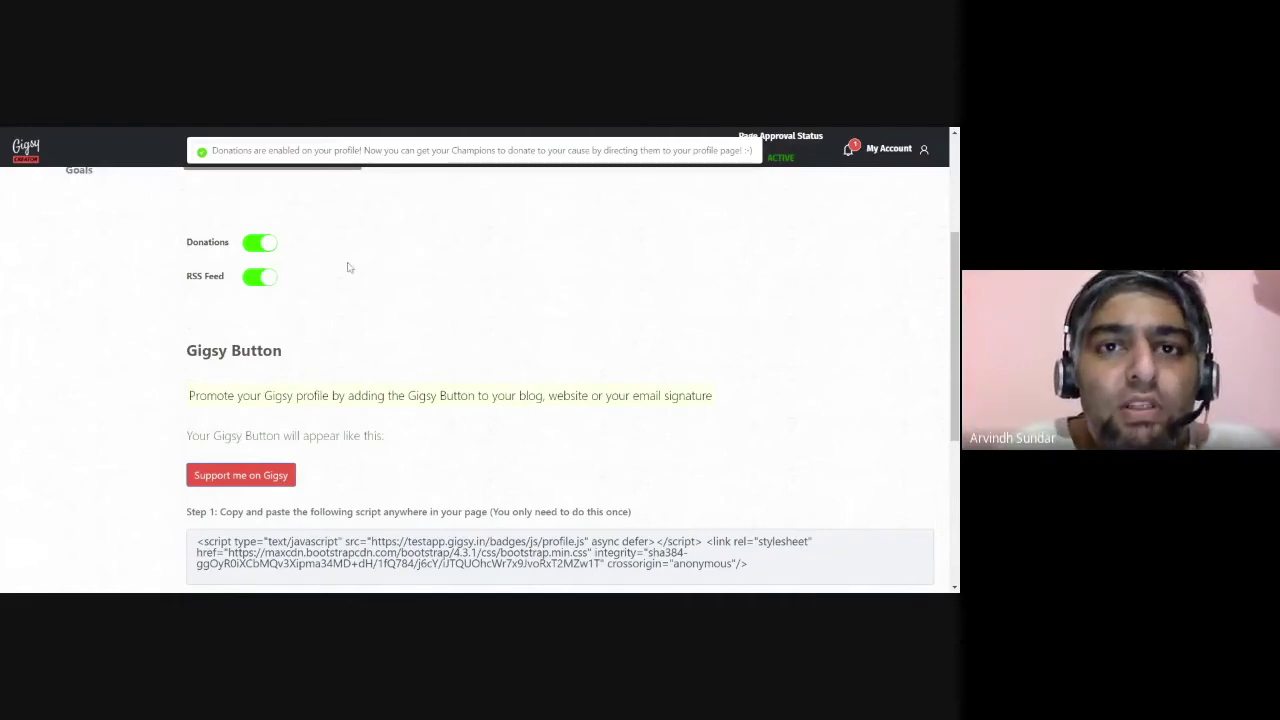
Scroll through the Gigsy Button section of the Configurations page.
{"action": "scroll", "coordinate": [349, 267], "scroll_direction": "down", "scroll_amount": 2}
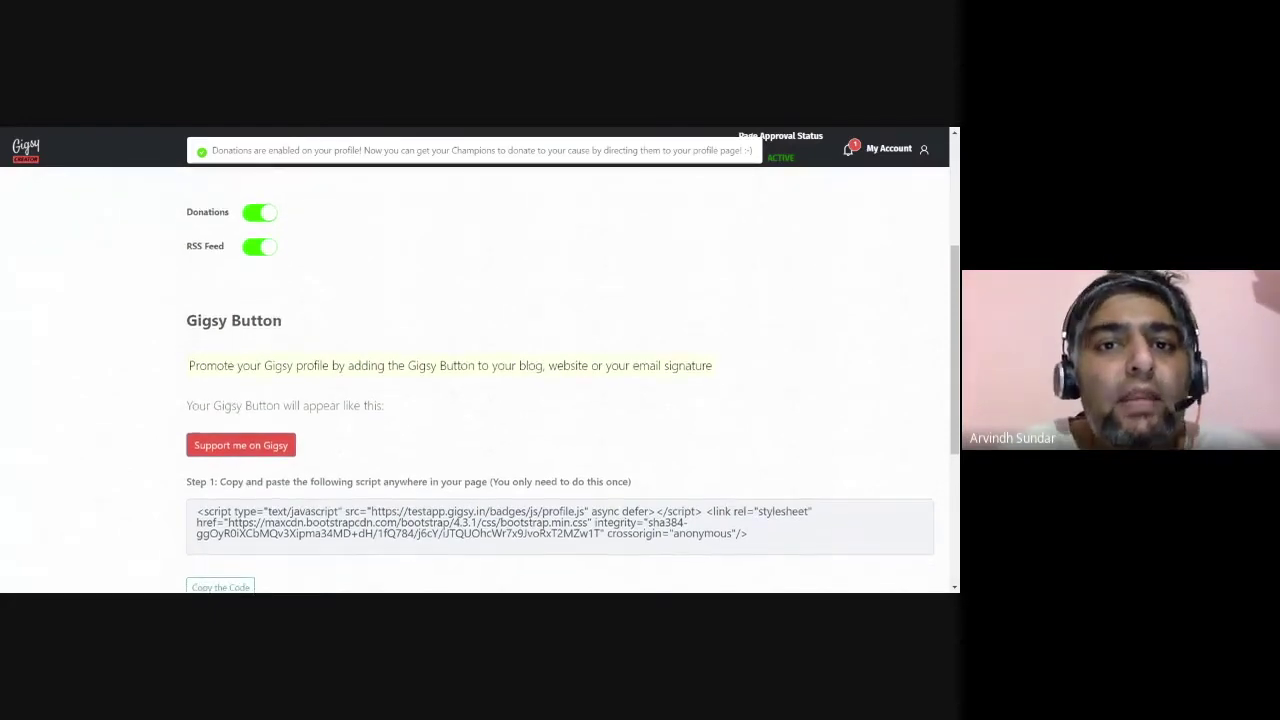
{"action": "scroll", "coordinate": [560, 380], "scroll_direction": "down", "scroll_amount": 1}
{"action": "scroll", "coordinate": [560, 380], "scroll_direction": "up", "scroll_amount": 2}
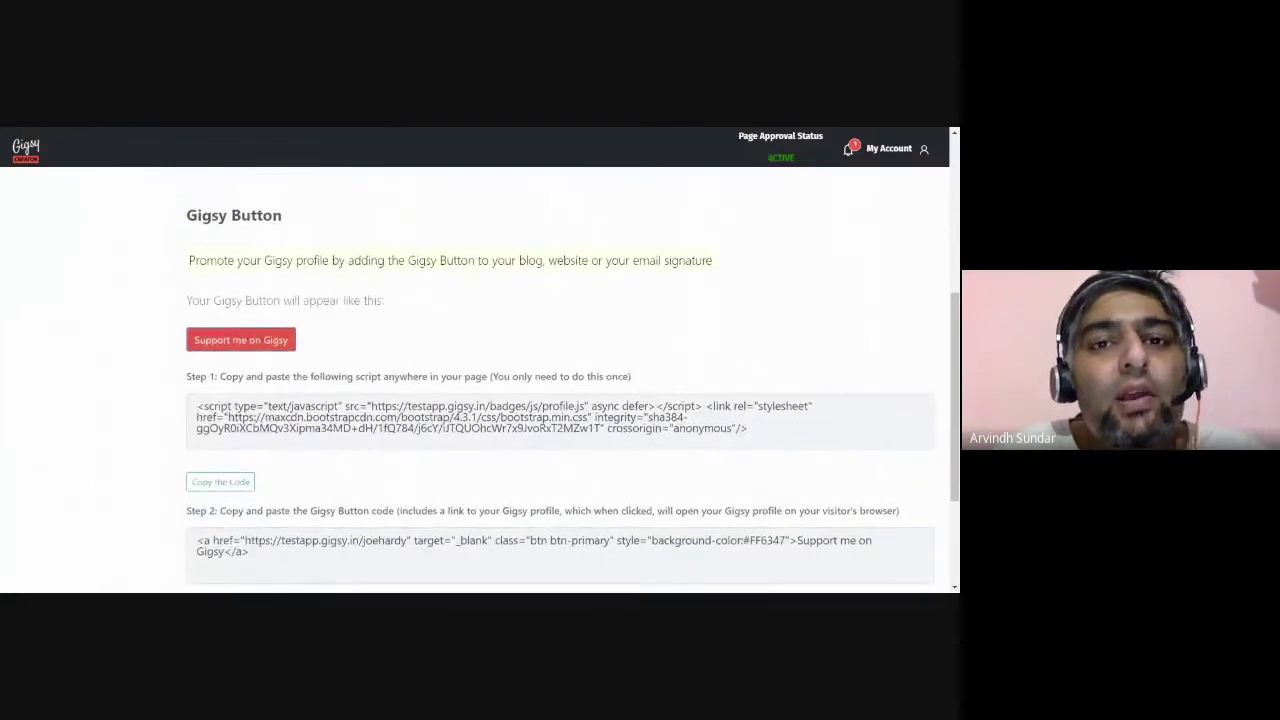
{"action": "scroll", "coordinate": [560, 380], "scroll_direction": "down", "scroll_amount": 5}
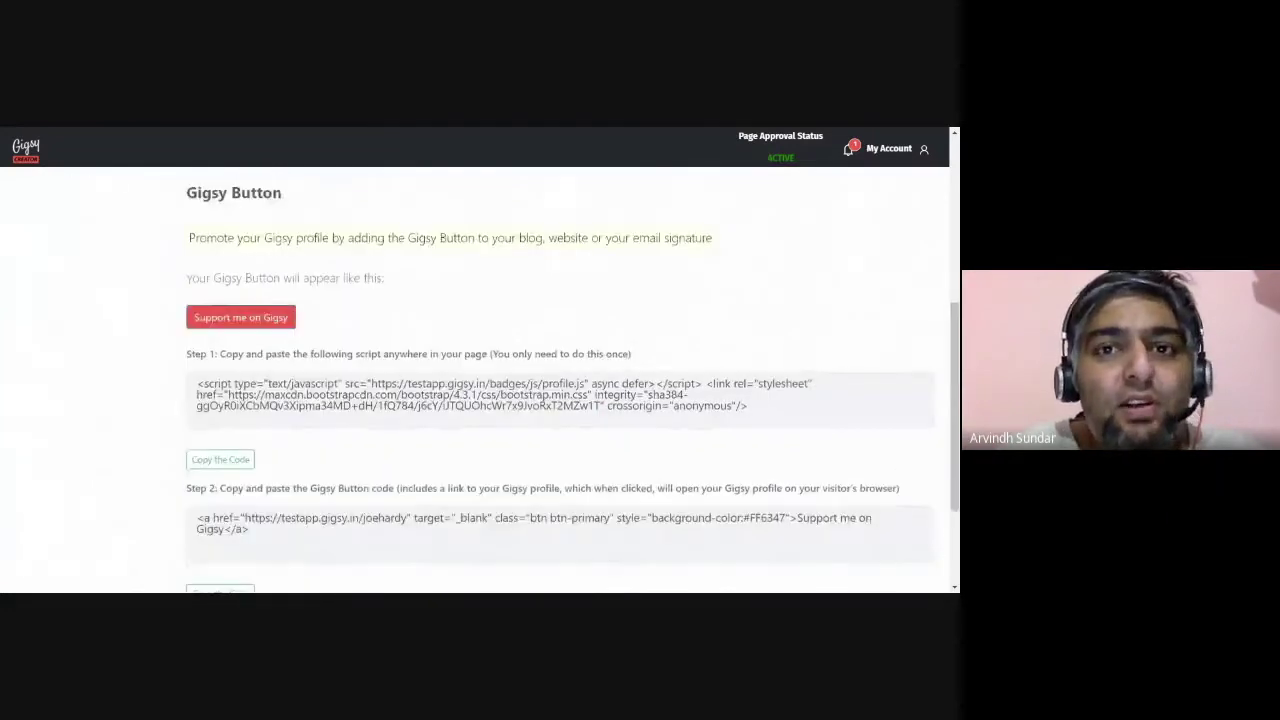
{"action": "scroll", "coordinate": [560, 380], "scroll_direction": "up", "scroll_amount": 7}
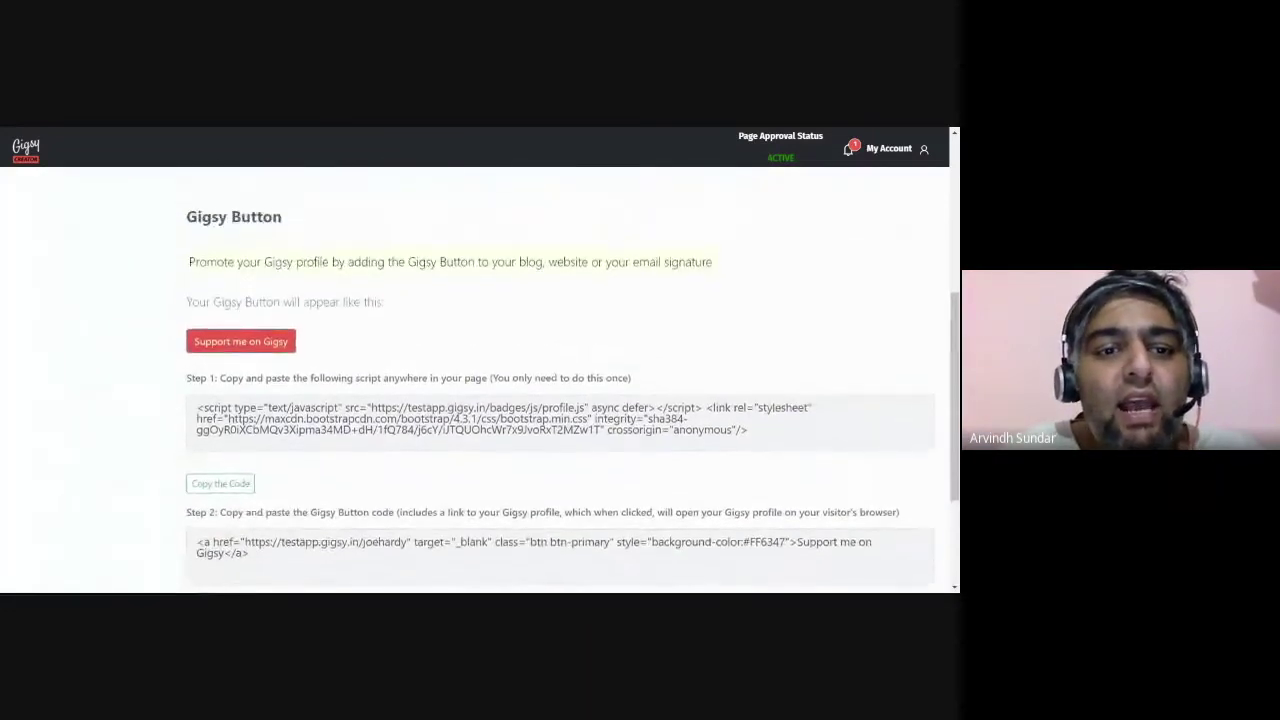
{"action": "scroll", "coordinate": [560, 380], "scroll_direction": "up", "scroll_amount": 2}
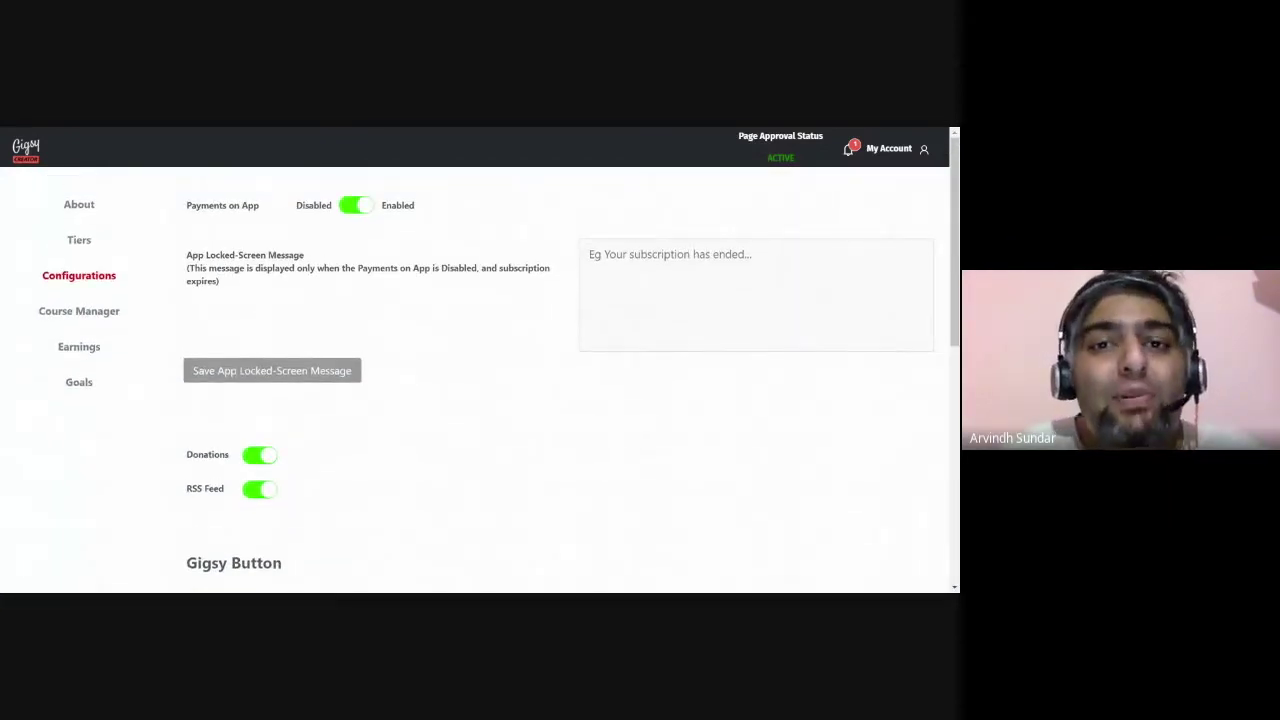
Flip the RSS Feed toggle back and forth, then switch Donations off, leaving Payments on App enabled.
{"action": "left_click", "coordinate": [263, 490]}
{"action": "left_click", "coordinate": [263, 490]}
{"action": "left_click", "coordinate": [262, 489]}
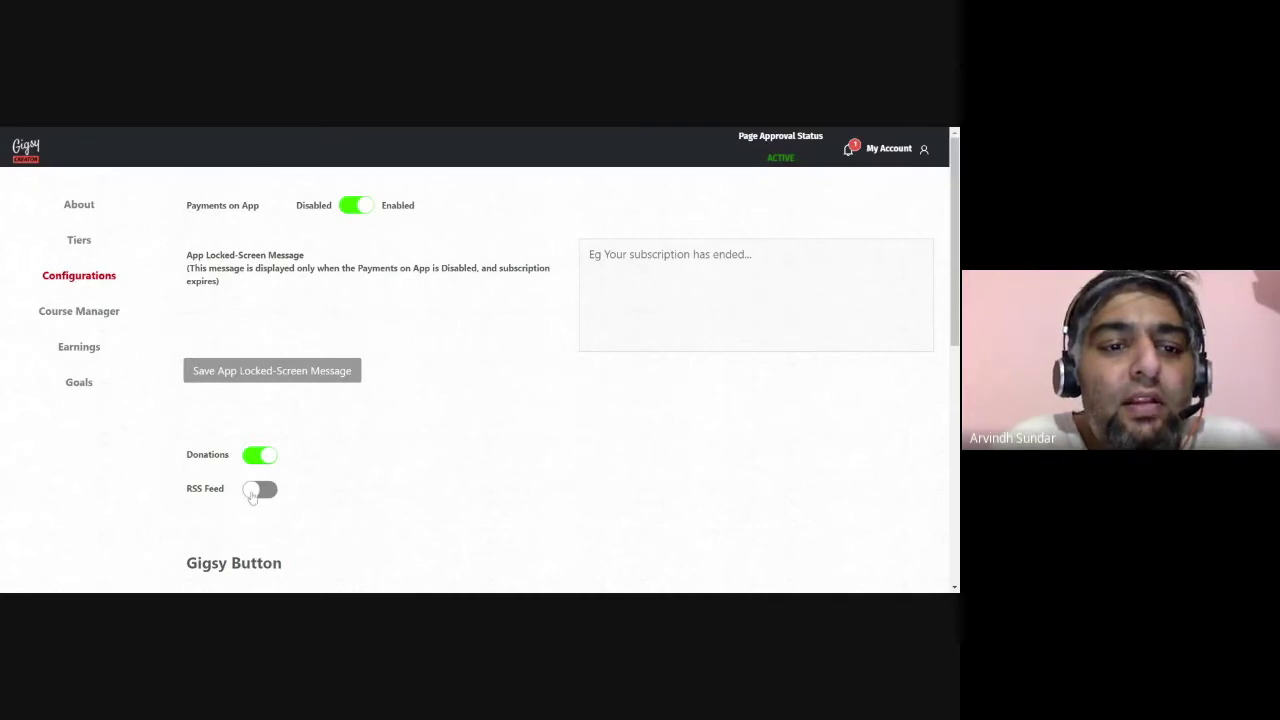
{"action": "left_click", "coordinate": [258, 489]}
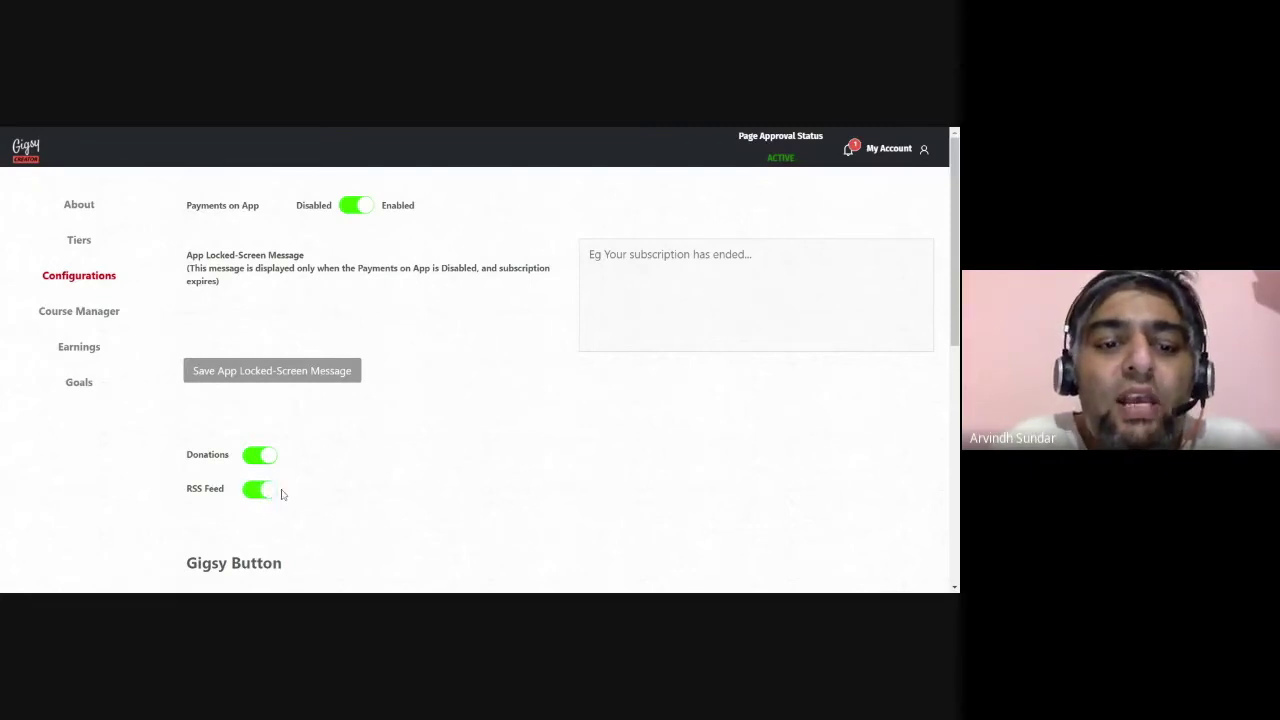
{"action": "left_click", "coordinate": [267, 459]}
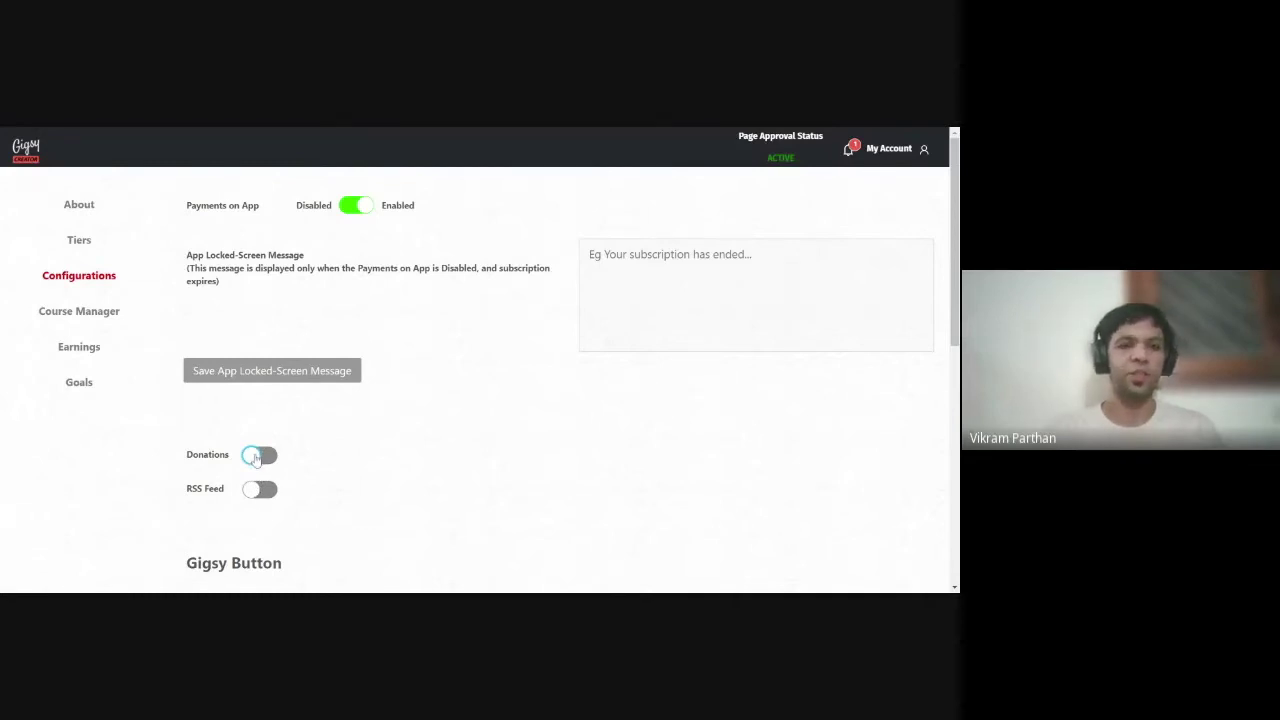
Turn Donations on and back off, then open Course Manager showing 0 courses created.
{"action": "left_click", "coordinate": [256, 458]}
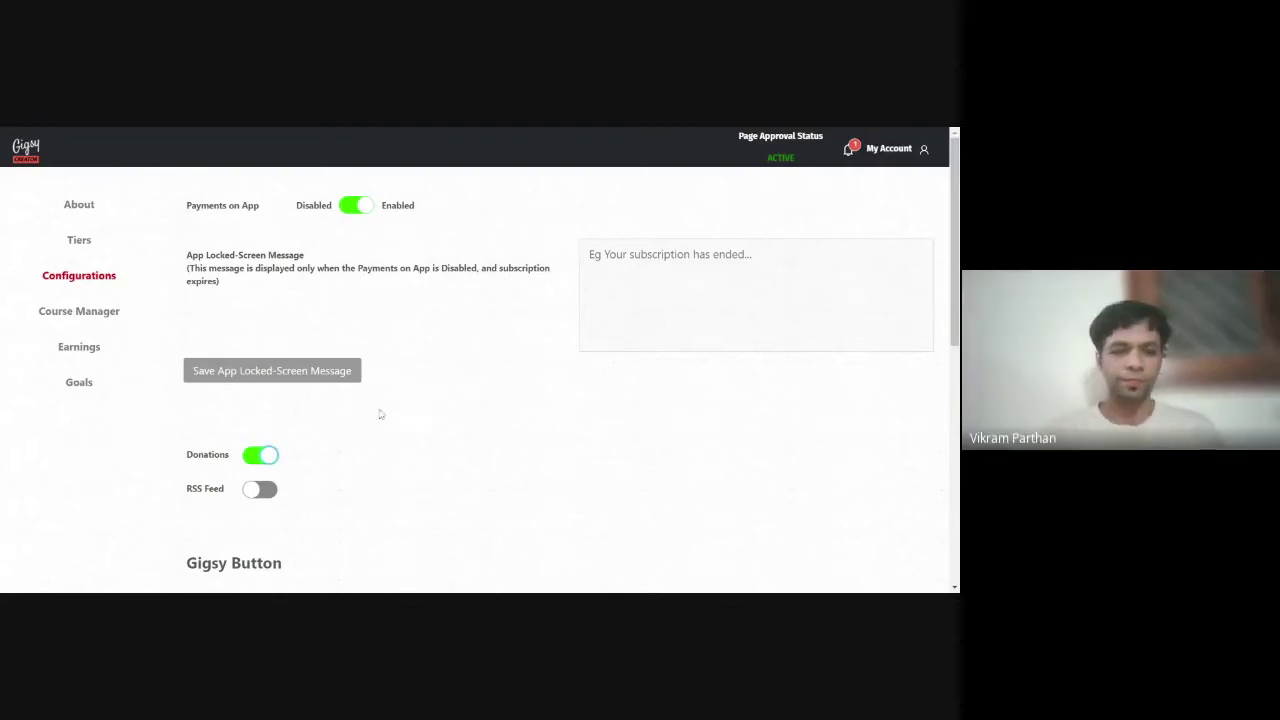
{"action": "left_click", "coordinate": [263, 458]}
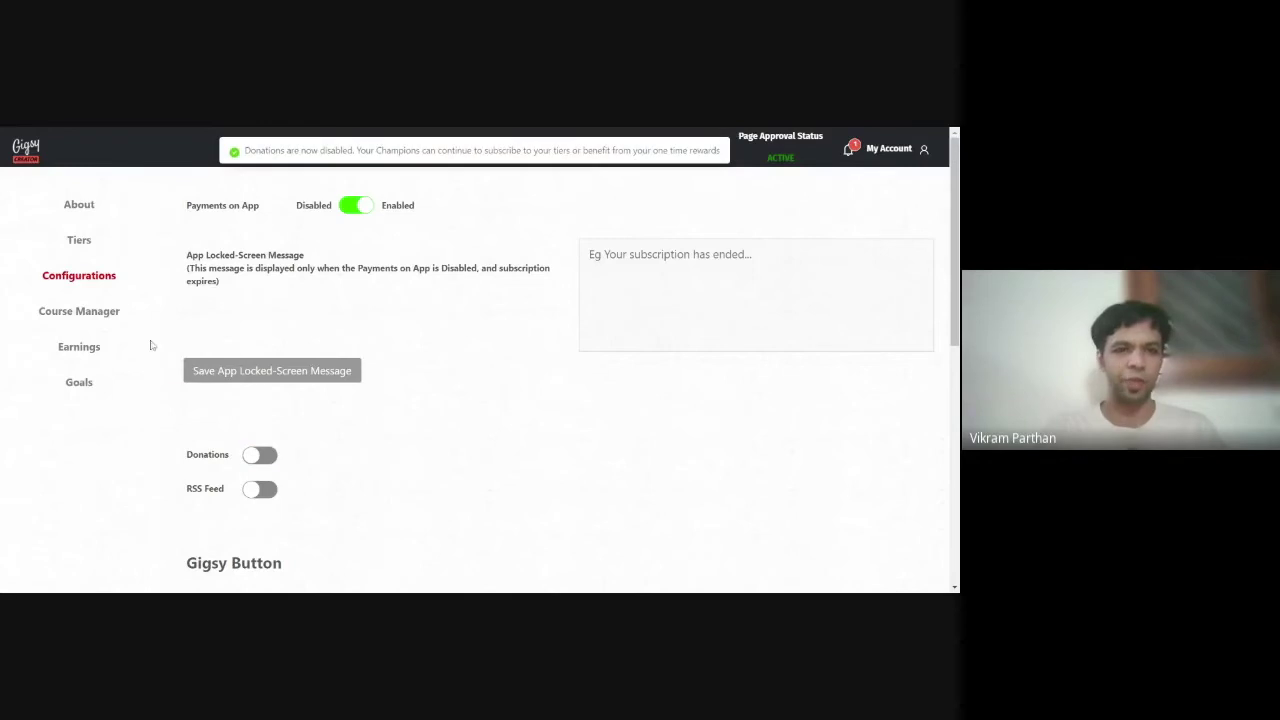
{"action": "left_click", "coordinate": [104, 316]}
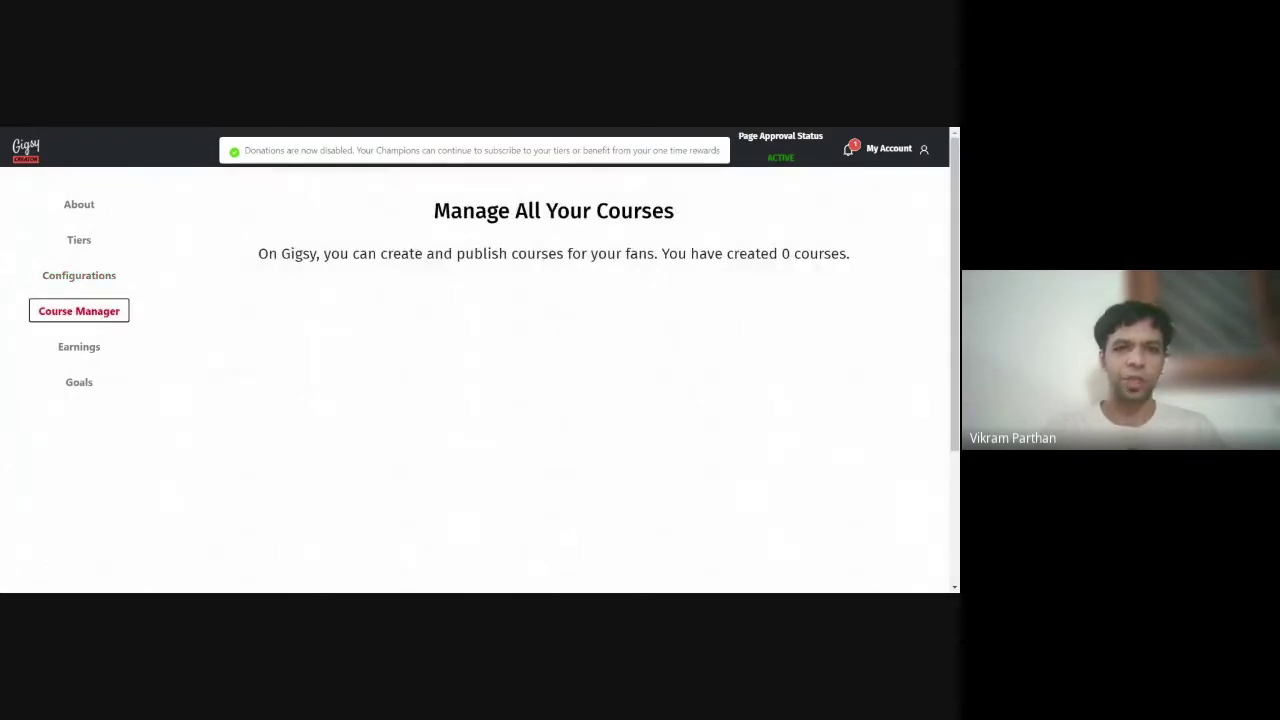
Browse the Course Manager intro, Earnings and empty Goals pages, then return to the dashboard.
{"action": "left_click_drag", "start_coordinate": [418, 214], "coordinate": [513, 311]}
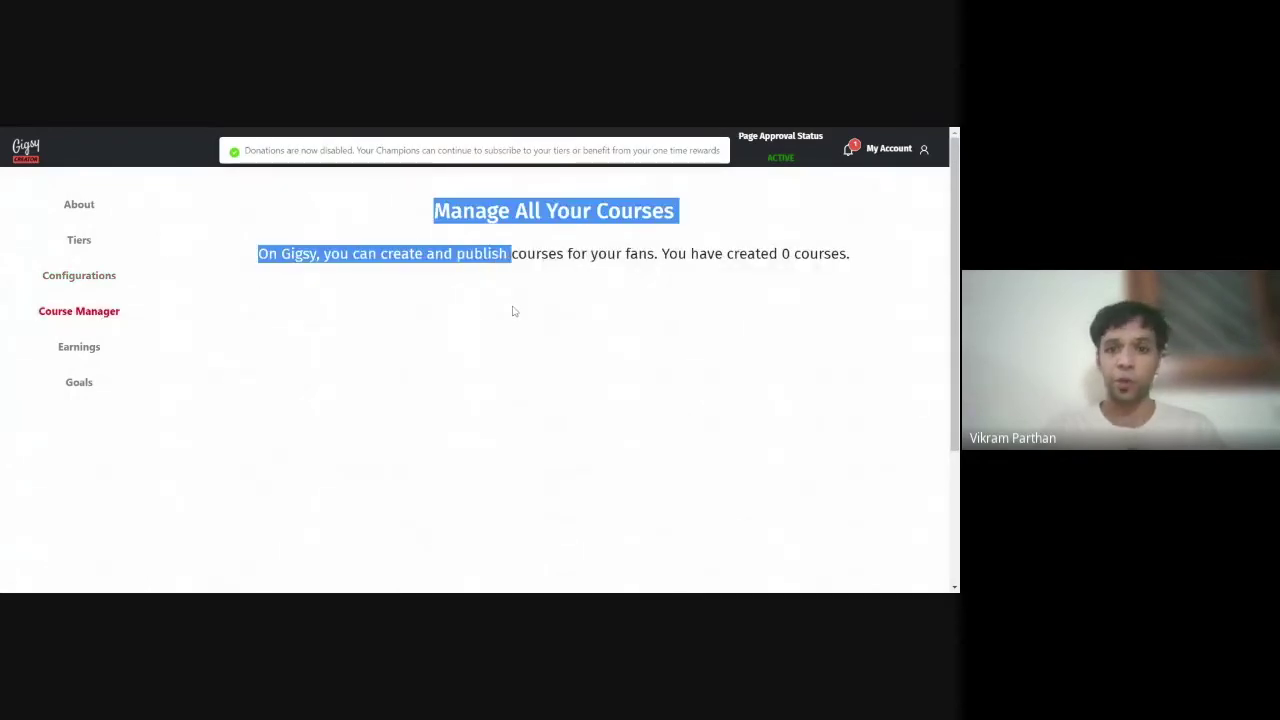
{"action": "left_click", "coordinate": [78, 354]}
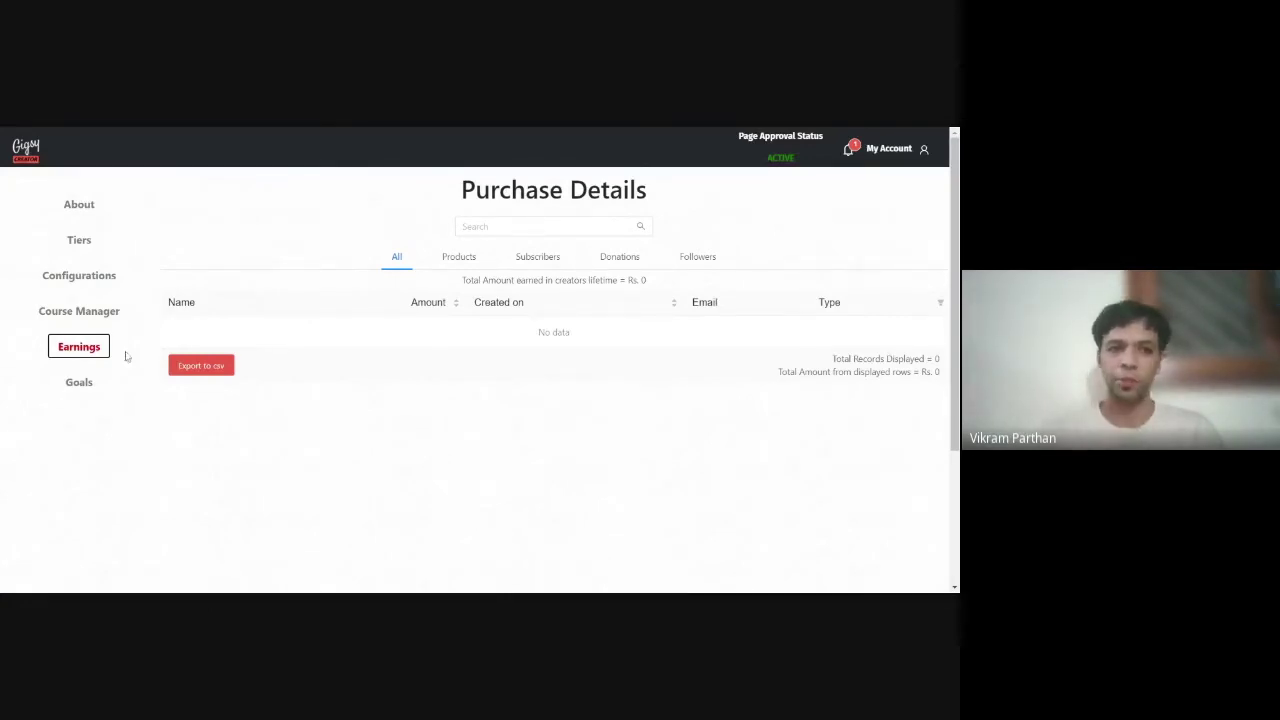
{"action": "left_click", "coordinate": [77, 386]}
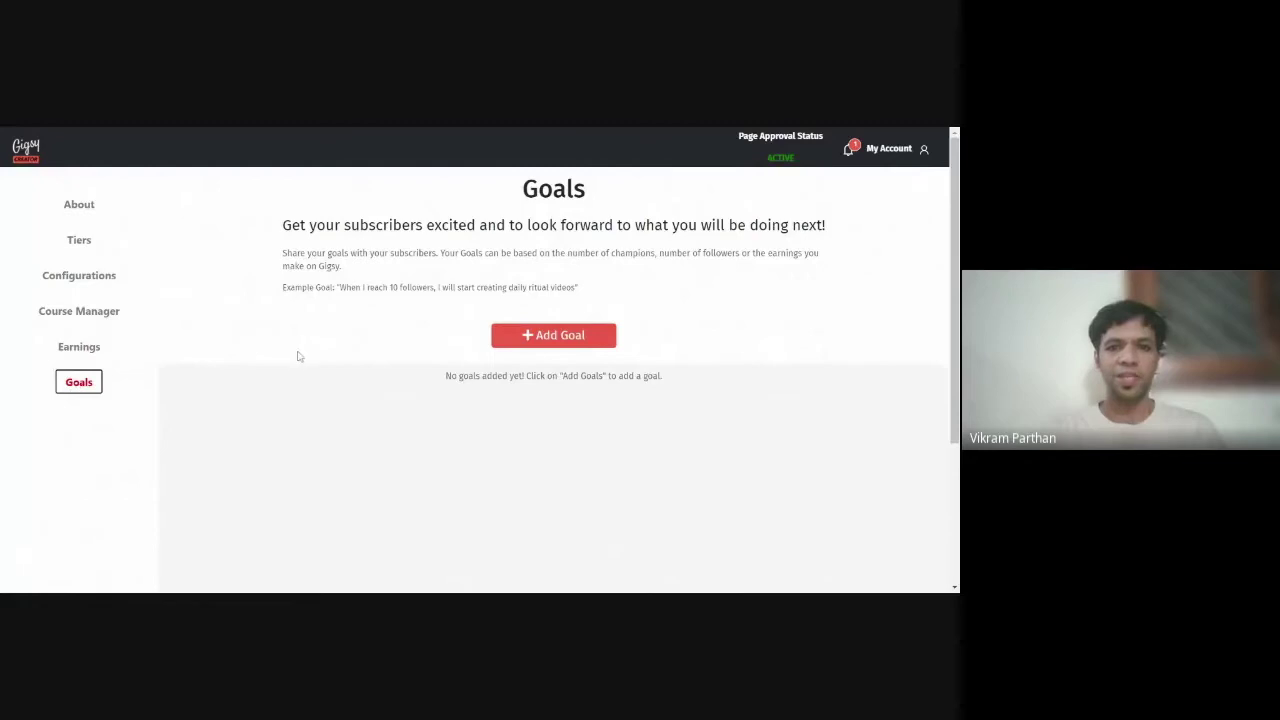
{"action": "scroll", "coordinate": [297, 356], "scroll_direction": "down", "scroll_amount": 1}
{"action": "scroll", "coordinate": [295, 354], "scroll_direction": "up", "scroll_amount": 1}
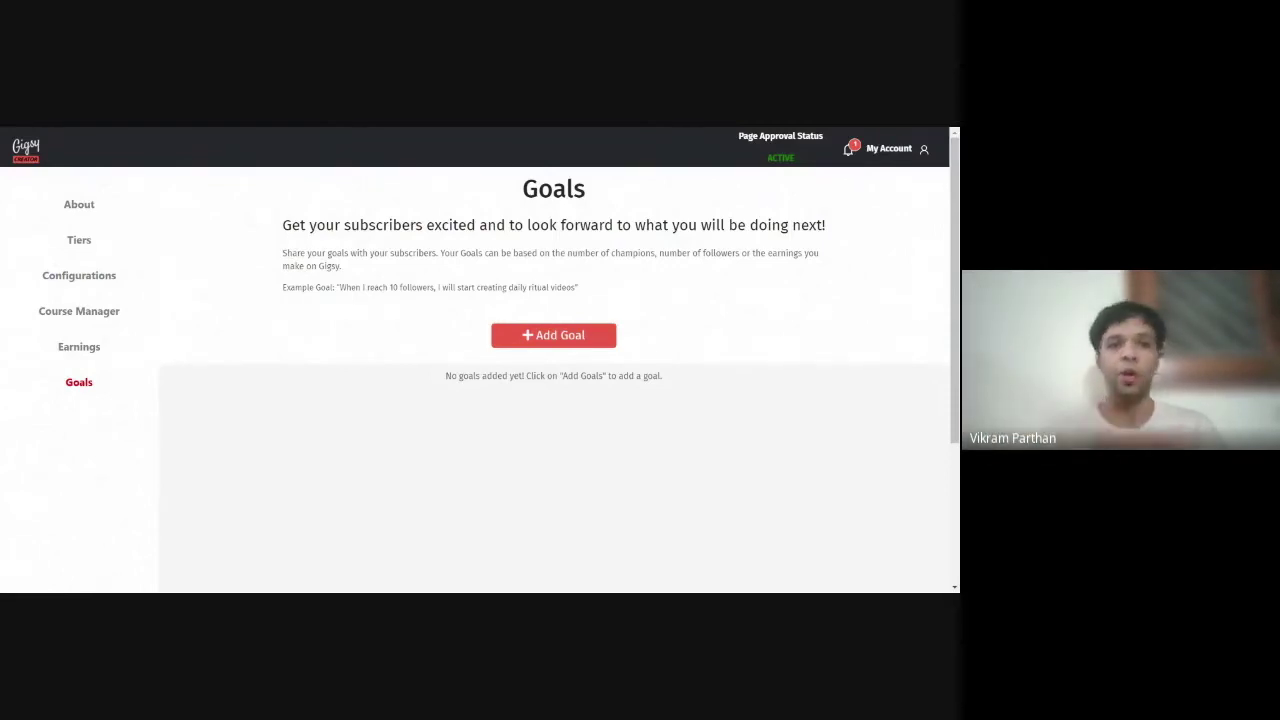
{"action": "left_click_drag", "start_coordinate": [280, 288], "coordinate": [538, 292]}
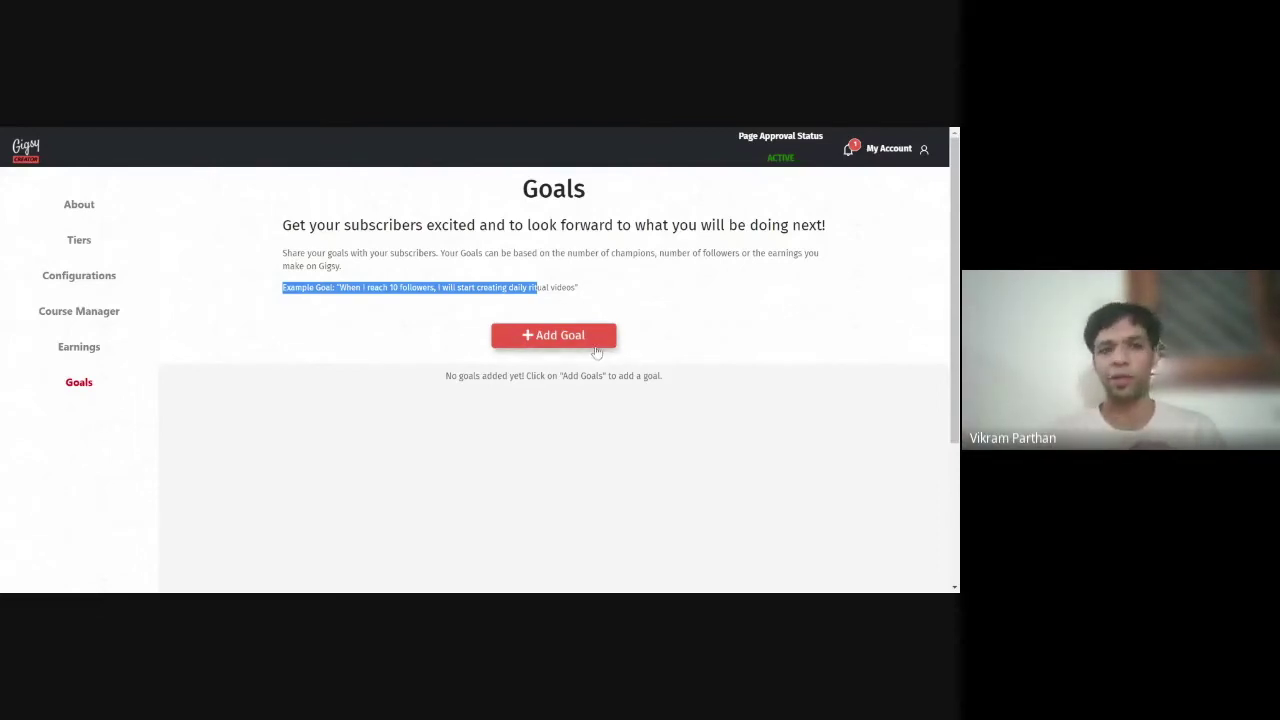
{"action": "left_click", "coordinate": [27, 158]}
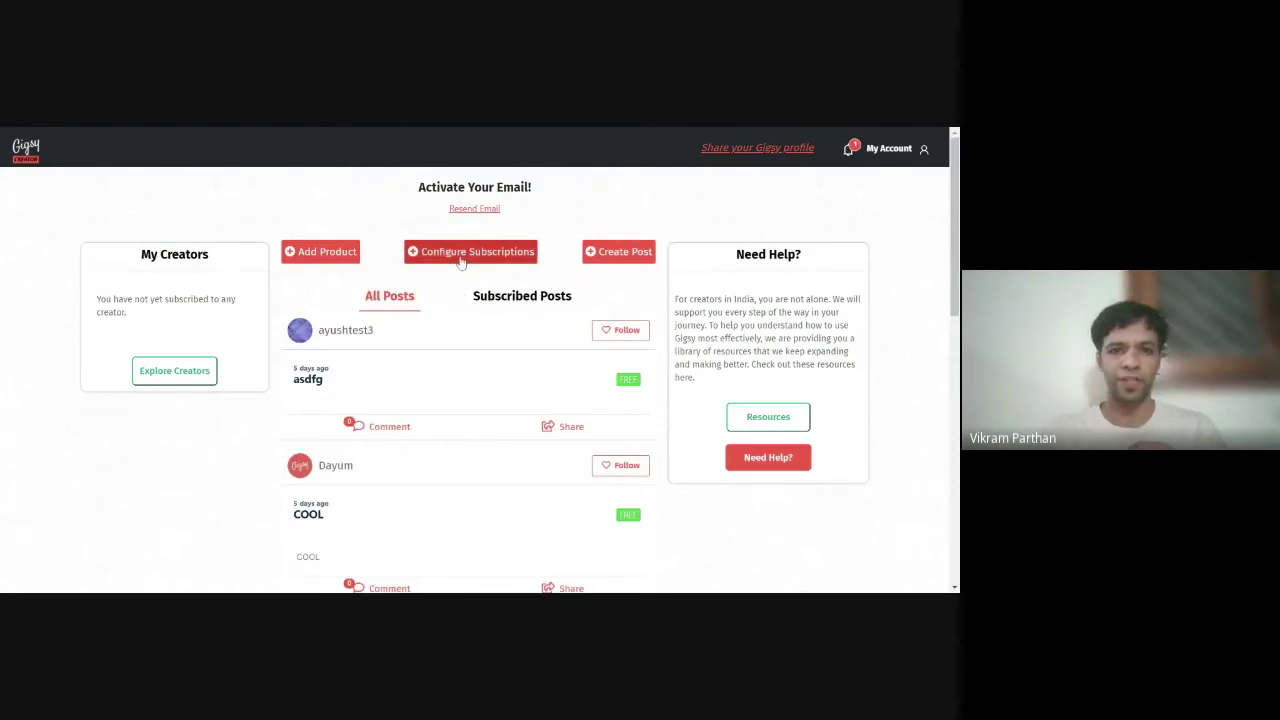
Create the Bronze tier at 100 rupees with benefit 'Early access to all of my guitar clips'.
{"action": "left_click", "coordinate": [463, 256]}
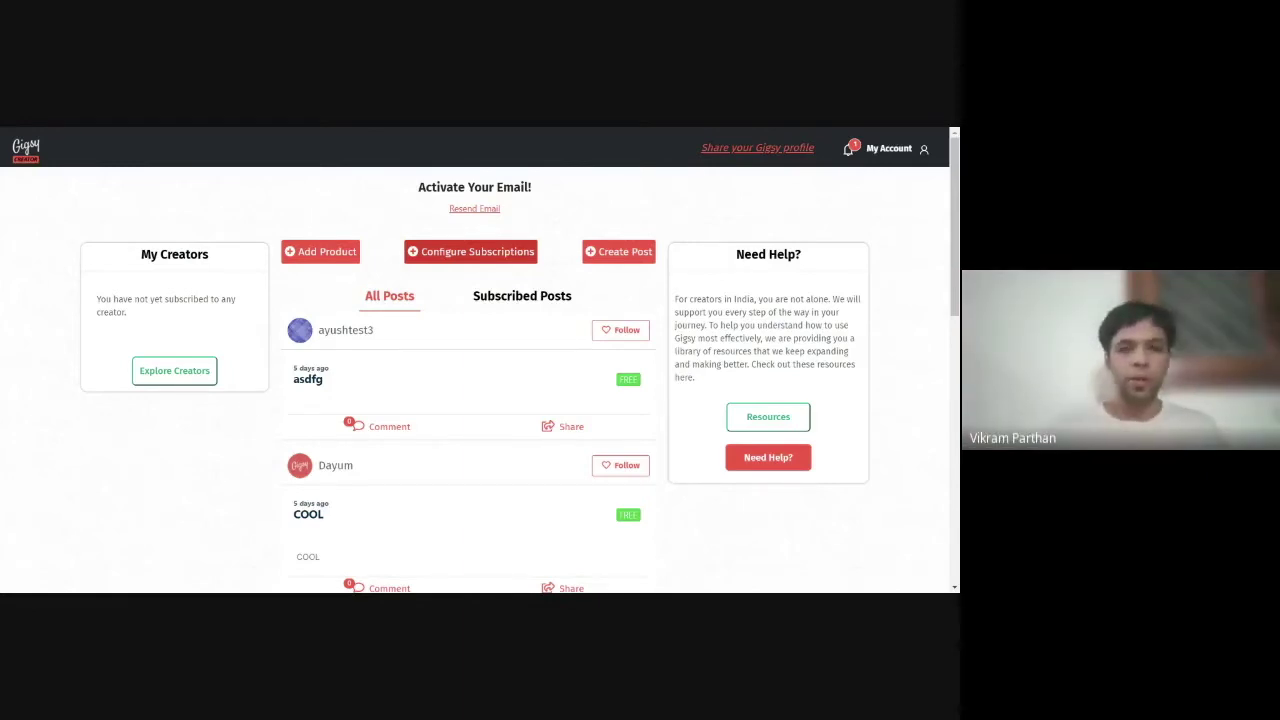
{"action": "left_click", "coordinate": [463, 258]}
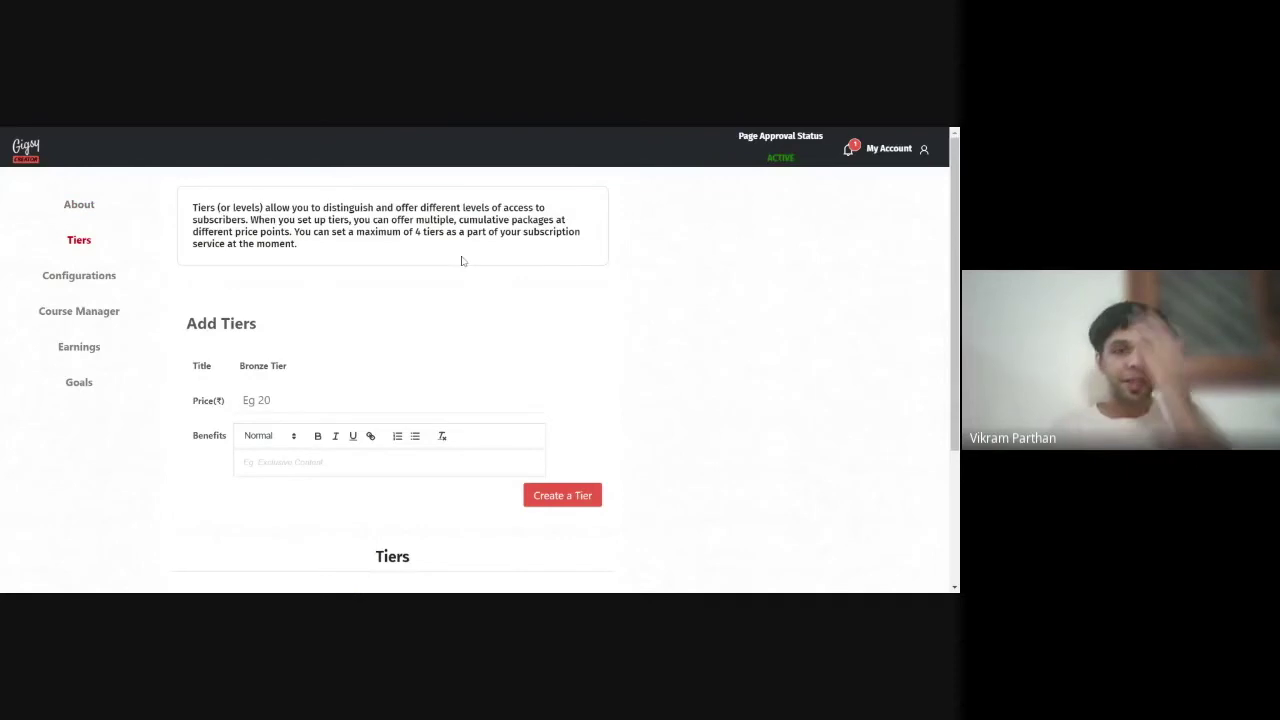
{"action": "left_click", "coordinate": [369, 400]}
{"action": "scroll", "coordinate": [369, 400], "scroll_direction": "down", "scroll_amount": 2}
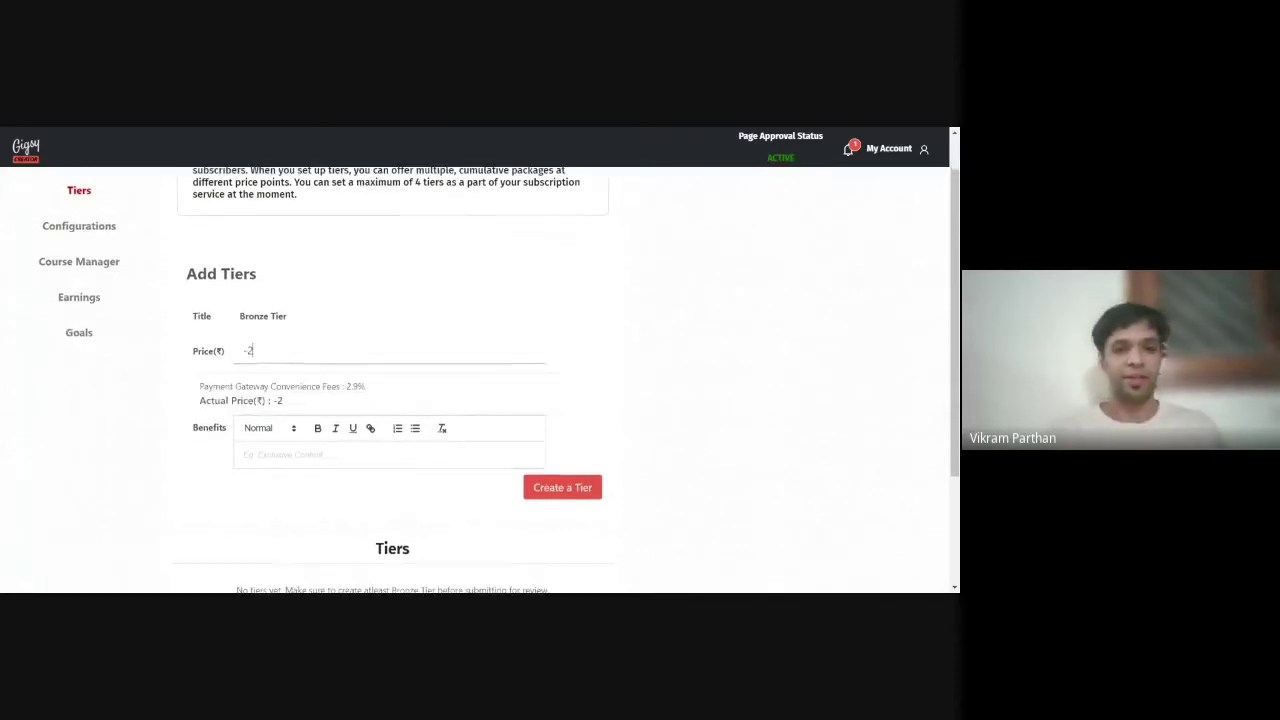
{"action": "key", "text": "BackSpace"}
{"action": "key", "text": "BackSpace"}
{"action": "type", "text": "100"}
{"action": "left_click", "coordinate": [300, 454]}
{"action": "type", "text": "Early access to all d"}
{"action": "type", "text": "f my guitar clips"}
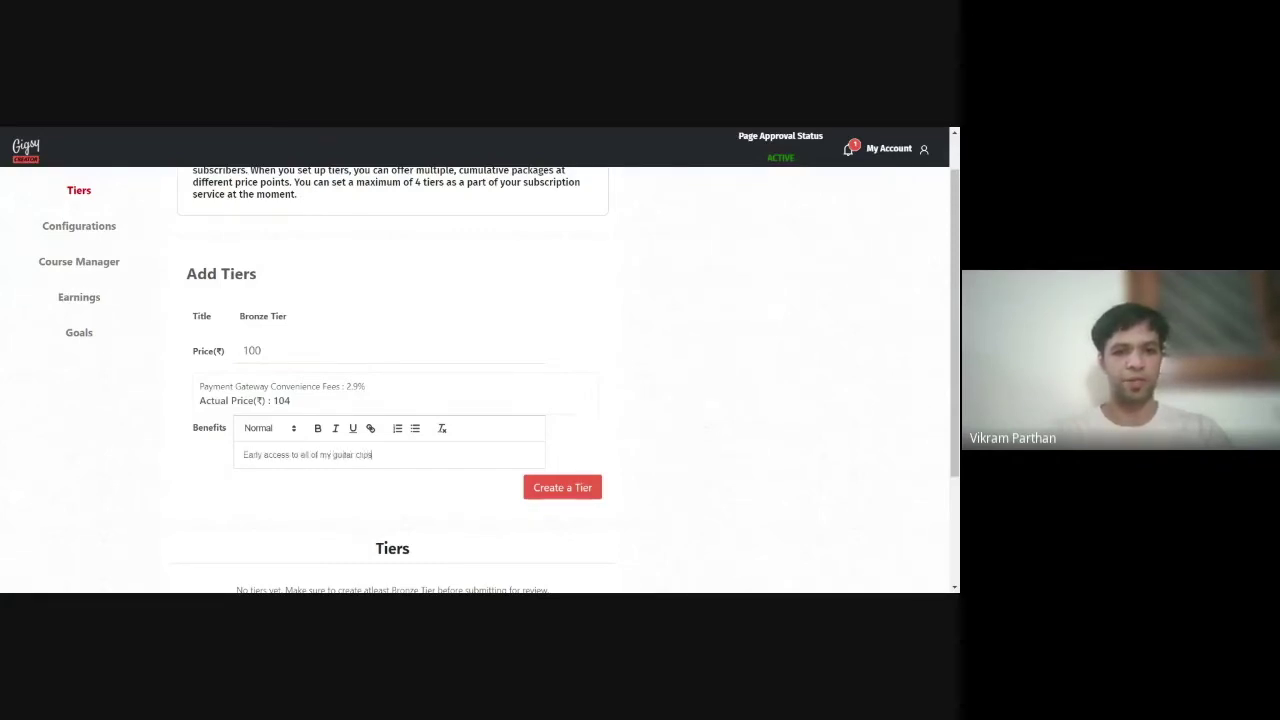
{"action": "left_click", "coordinate": [550, 485]}
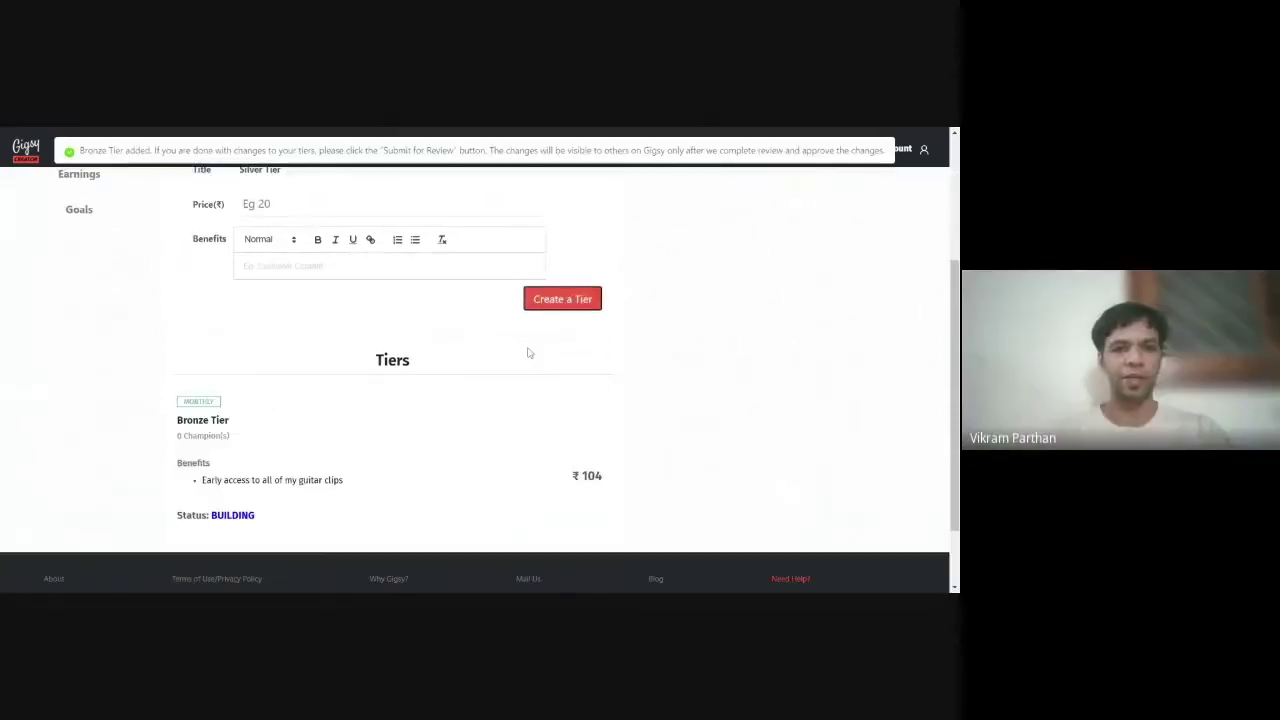
Enter 200 as the Silver tier price in the Add Tiers form.
{"action": "scroll", "coordinate": [529, 353], "scroll_direction": "up", "scroll_amount": 1}
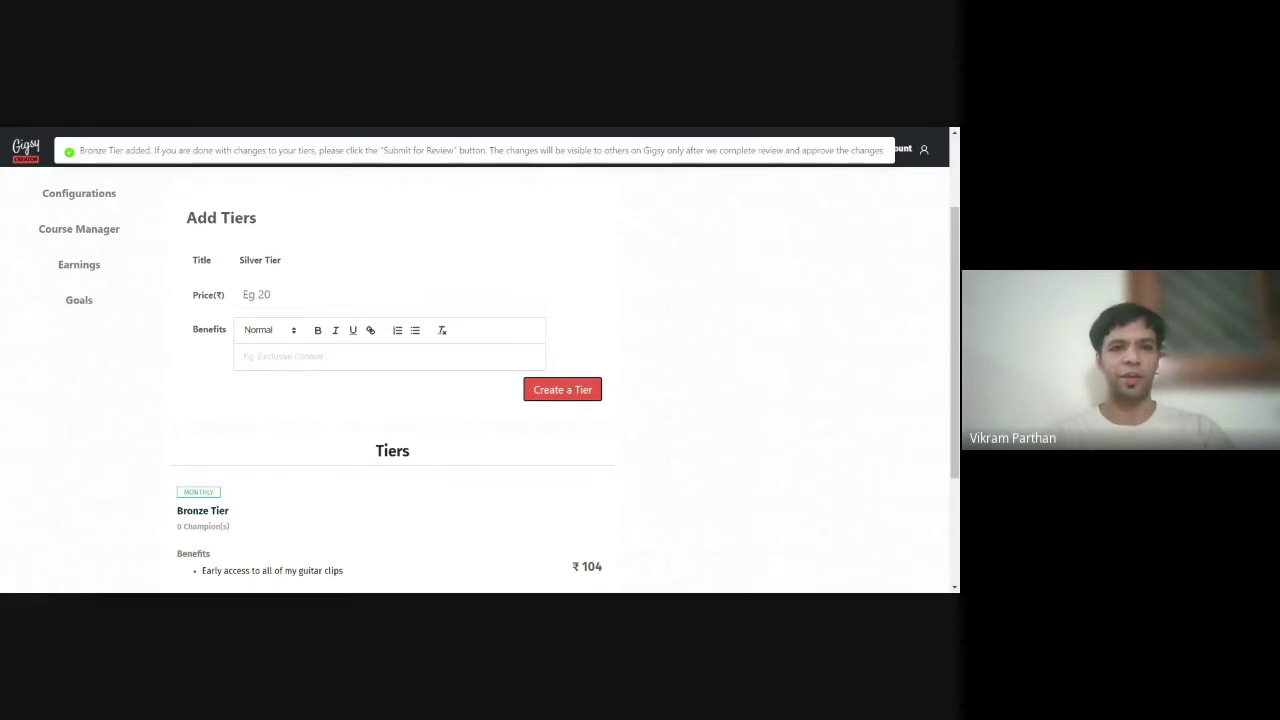
{"action": "scroll", "coordinate": [455, 181], "scroll_direction": "up", "scroll_amount": 1}
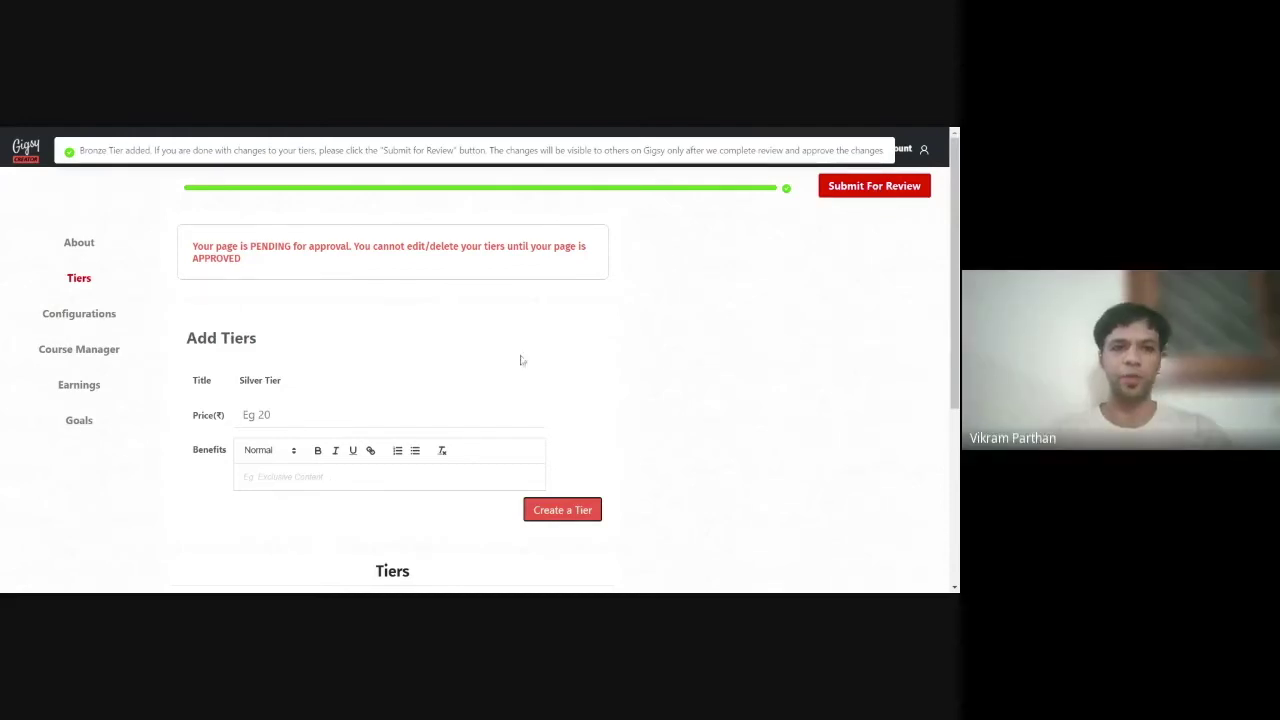
{"action": "scroll", "coordinate": [380, 371], "scroll_direction": "down", "scroll_amount": 1}
{"action": "scroll", "coordinate": [380, 371], "scroll_direction": "down", "scroll_amount": 1}
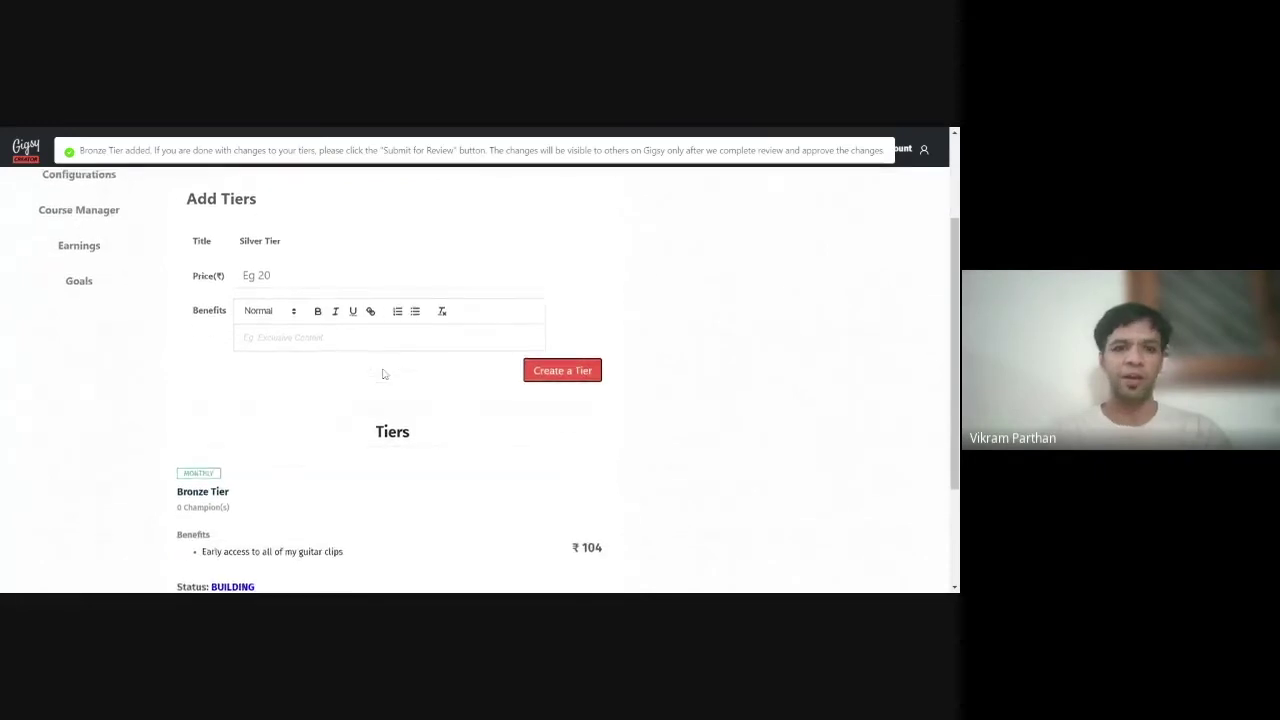
{"action": "scroll", "coordinate": [380, 371], "scroll_direction": "down", "scroll_amount": 1}
{"action": "scroll", "coordinate": [475, 370], "scroll_direction": "up", "scroll_amount": 1}
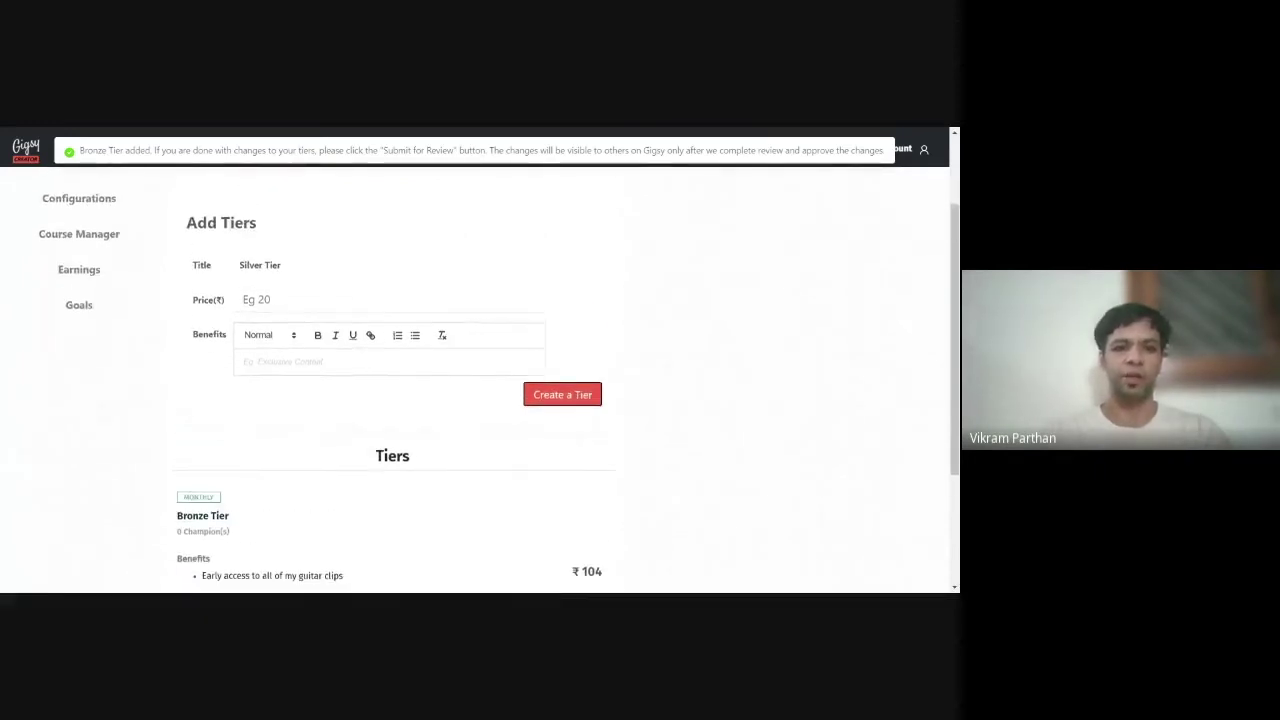
{"action": "scroll", "coordinate": [370, 426], "scroll_direction": "down", "scroll_amount": 1}
{"action": "scroll", "coordinate": [370, 426], "scroll_direction": "up", "scroll_amount": 1}
{"action": "left_click", "coordinate": [249, 304]}
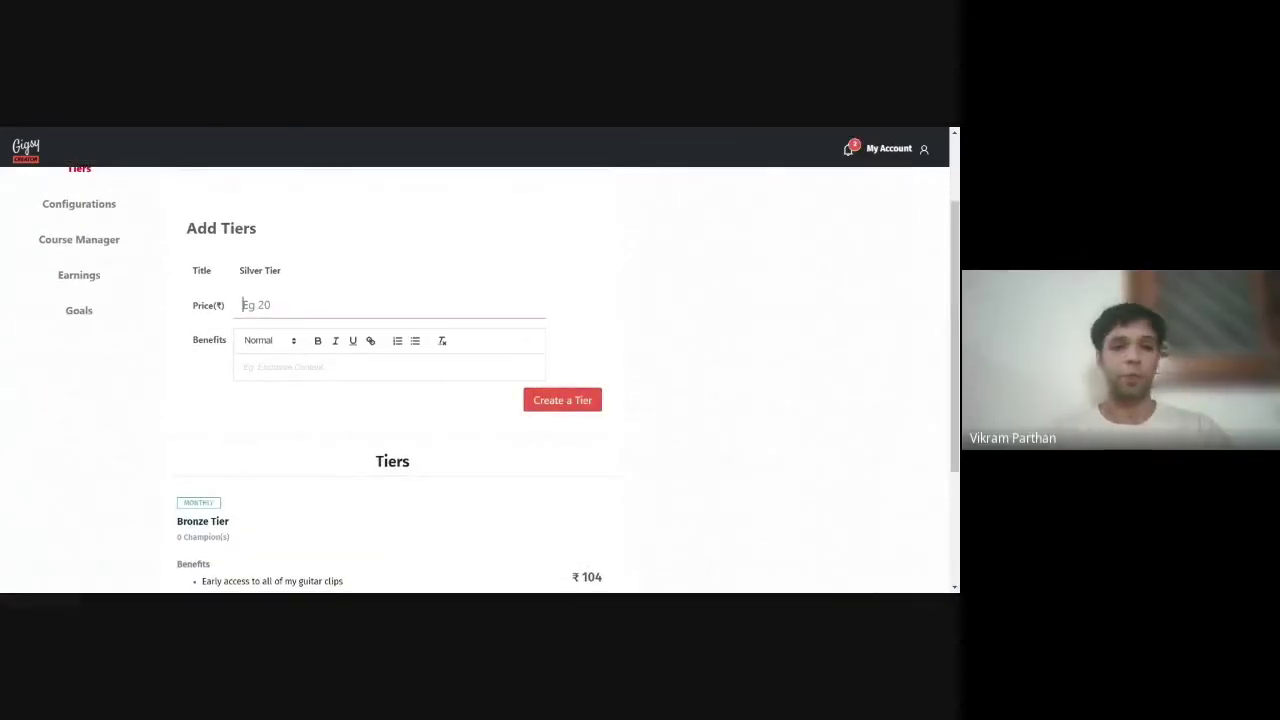
{"action": "type", "text": "200"}
Give the Silver tier the benefit 'Exclusive content not available anywhere else on the internet' and create it.
{"action": "left_click", "coordinate": [314, 402]}
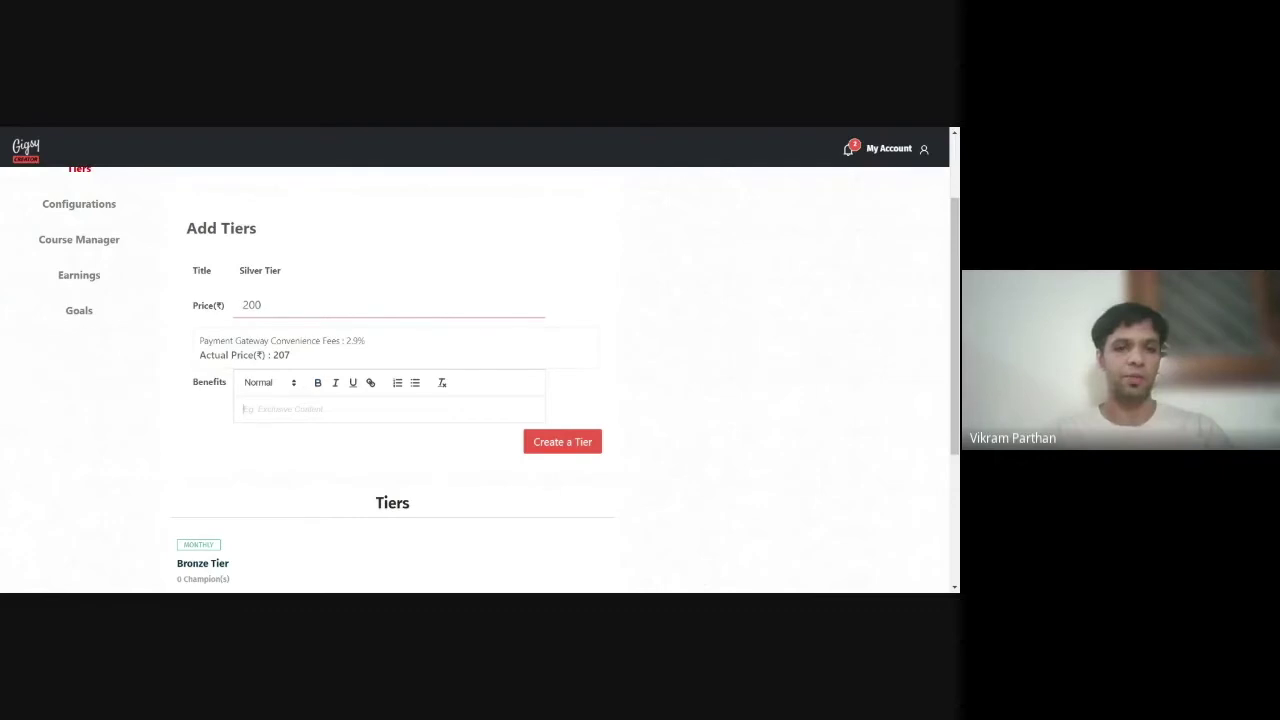
{"action": "scroll", "coordinate": [480, 400], "scroll_direction": "down", "scroll_amount": 3}
{"action": "scroll", "coordinate": [480, 400], "scroll_direction": "up", "scroll_amount": 1}
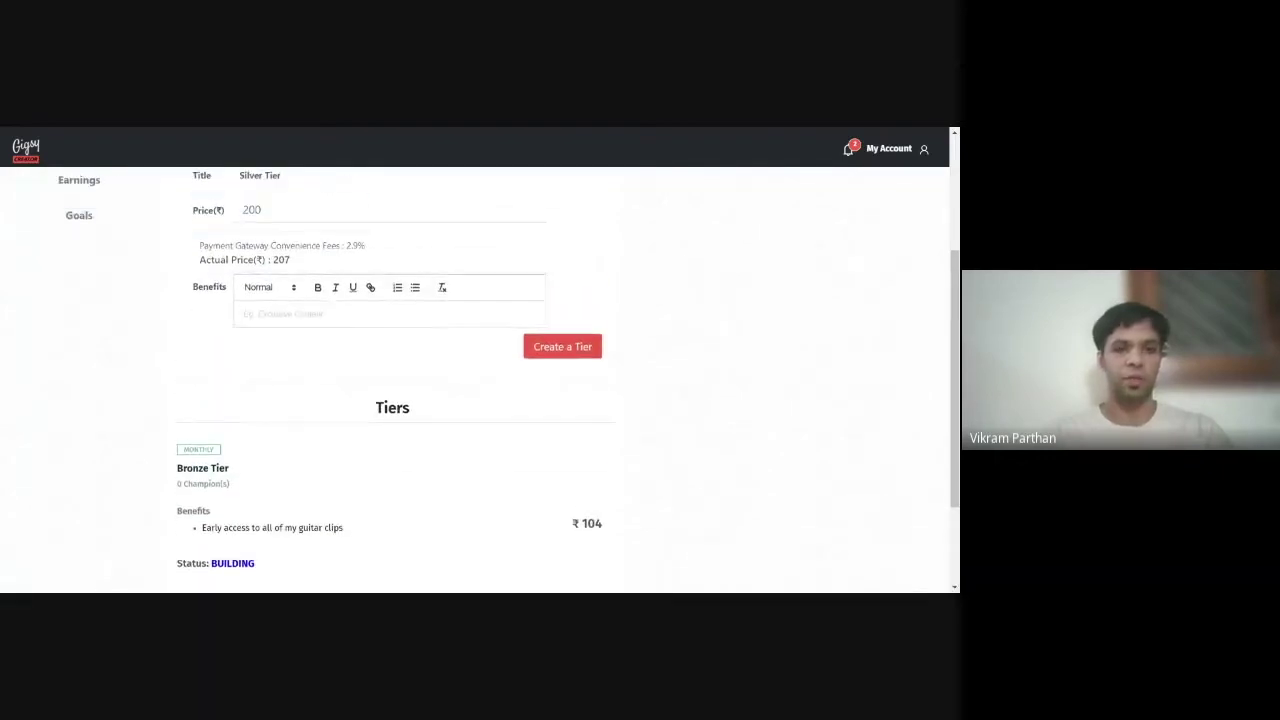
{"action": "type", "text": "Exclusive content not available anywhere else on the drinternet."}
{"action": "left_click", "coordinate": [548, 348]}
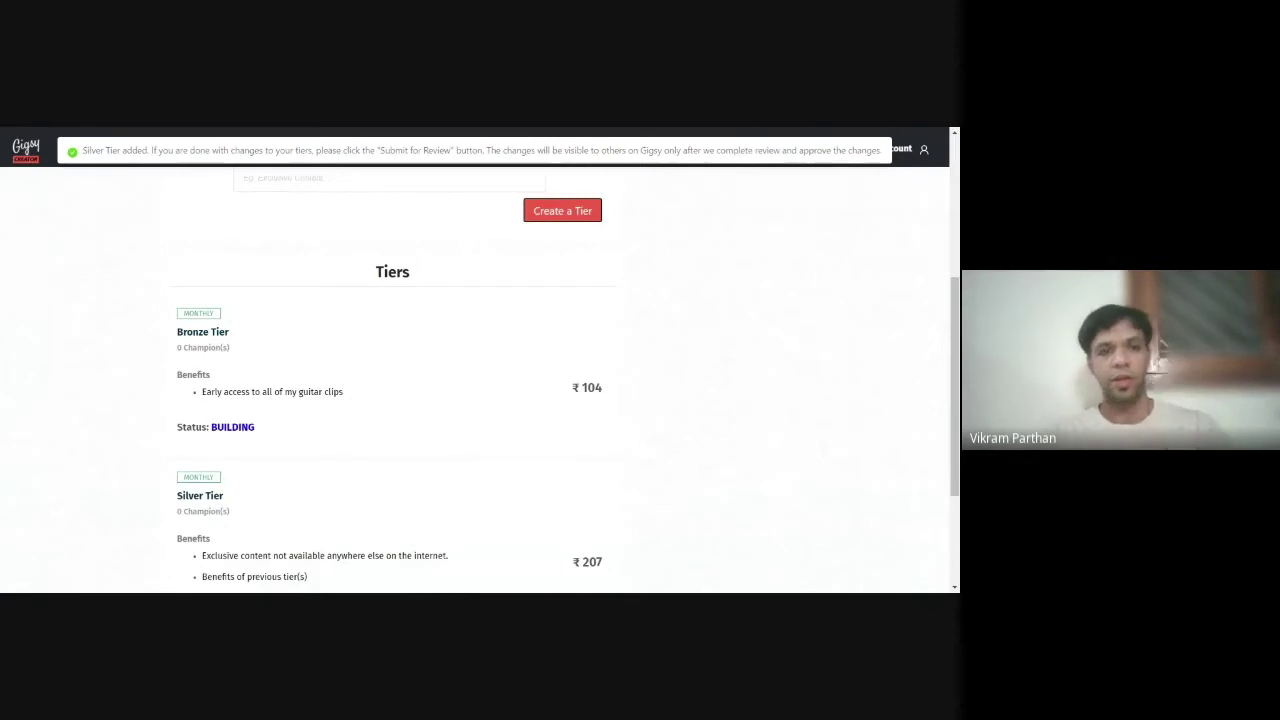
{"action": "scroll", "coordinate": [229, 344], "scroll_direction": "down", "scroll_amount": 2}
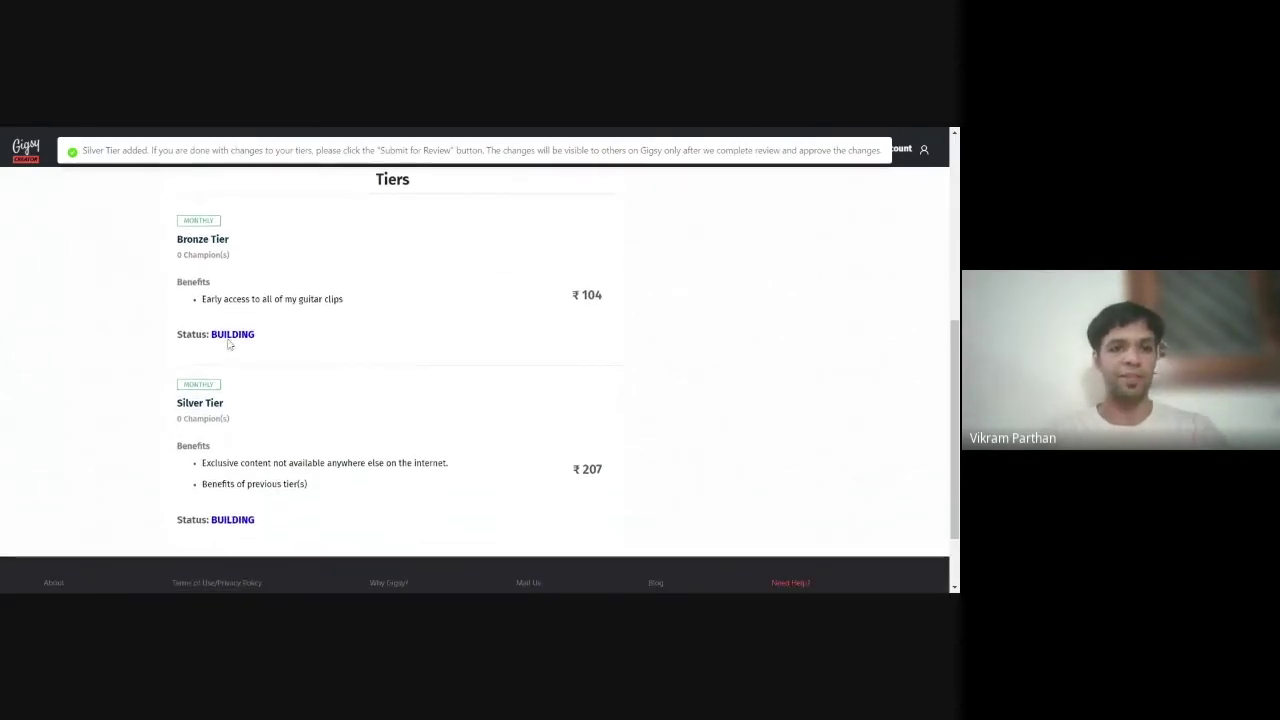
{"action": "scroll", "coordinate": [229, 344], "scroll_direction": "up", "scroll_amount": 6}
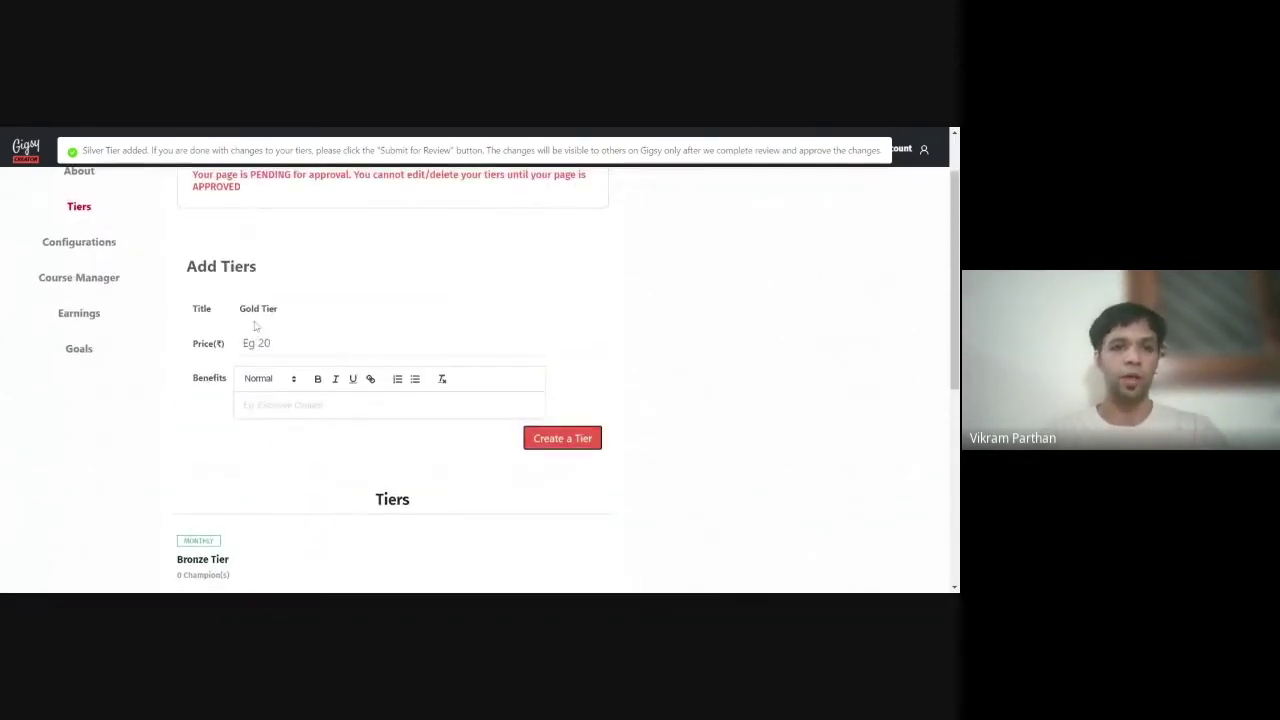
Create the Gold tier at 400 with benefit 'Twice in a month live teaching sessions of guitar - group classes'.
{"action": "left_click", "coordinate": [250, 343]}
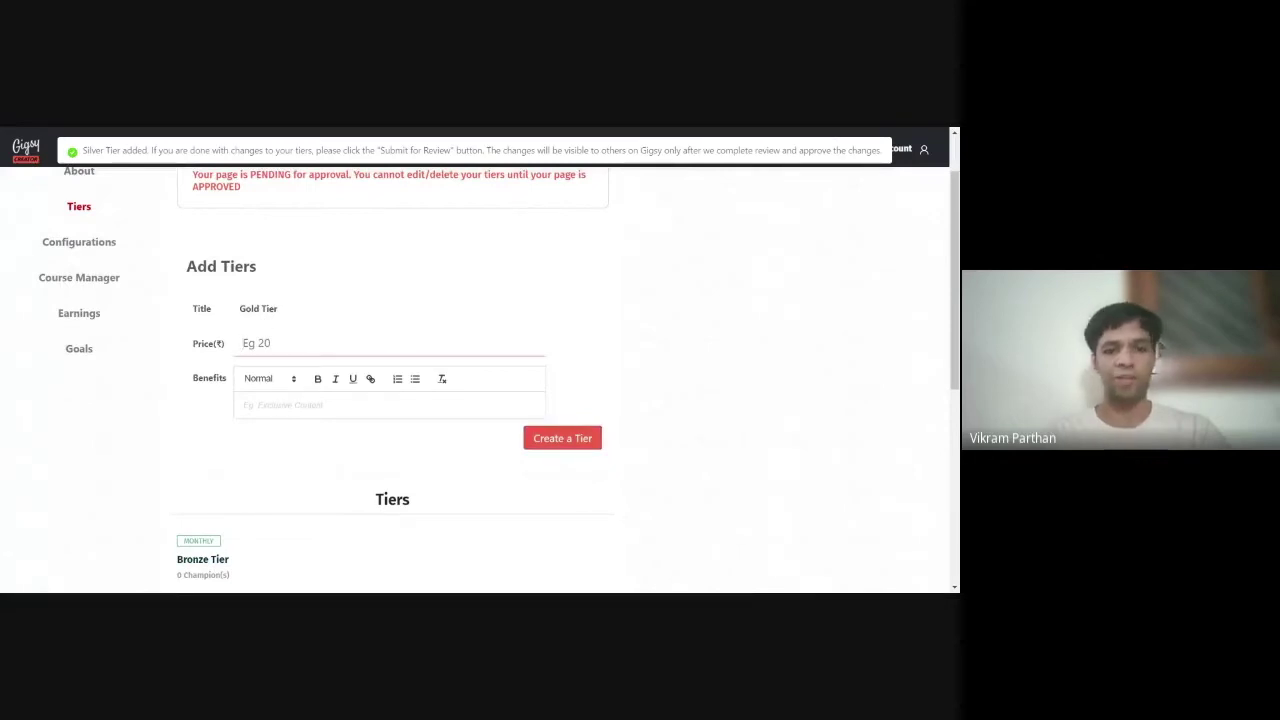
{"action": "type", "text": "400"}
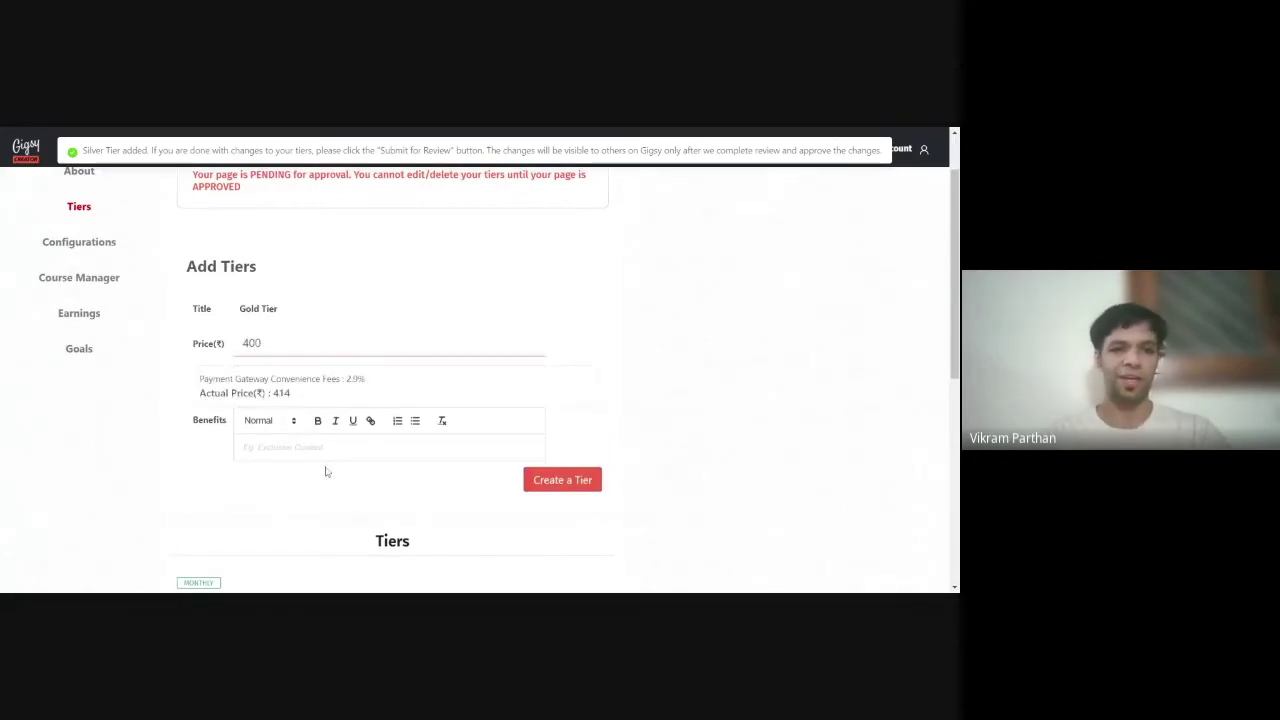
{"action": "type", "text": "1"}
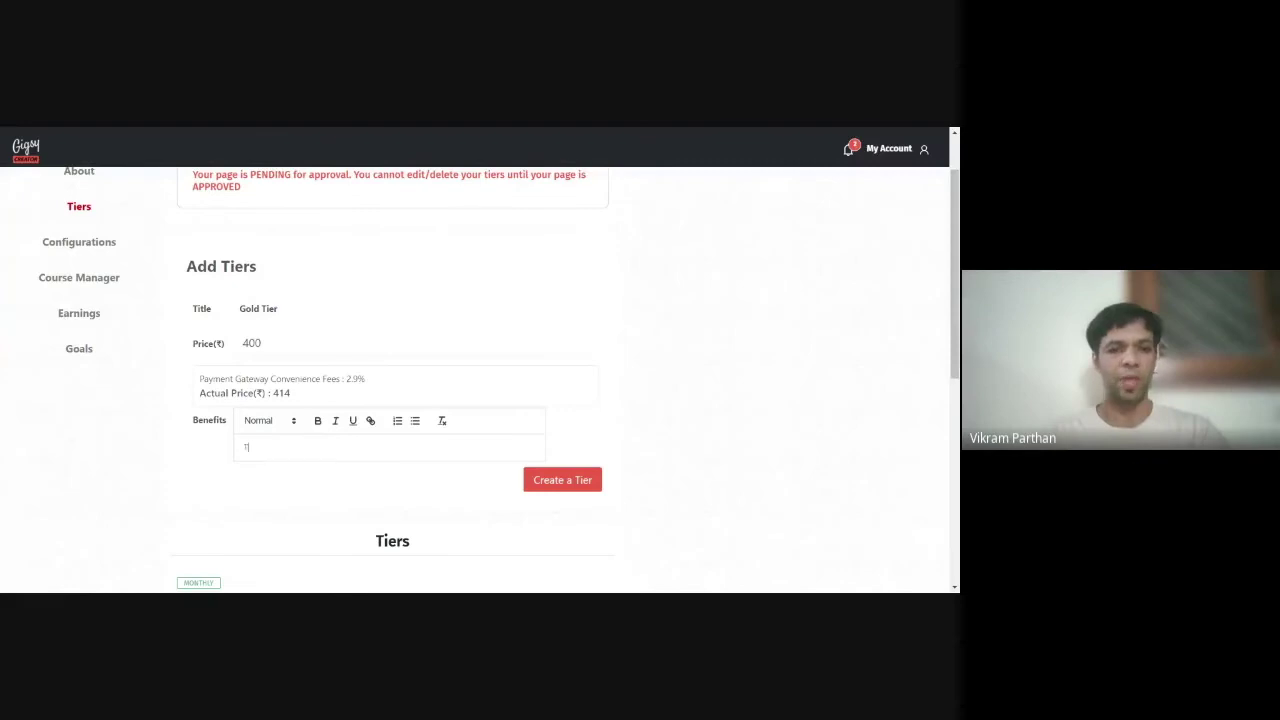
{"action": "type", "text": "wice in a month live"}
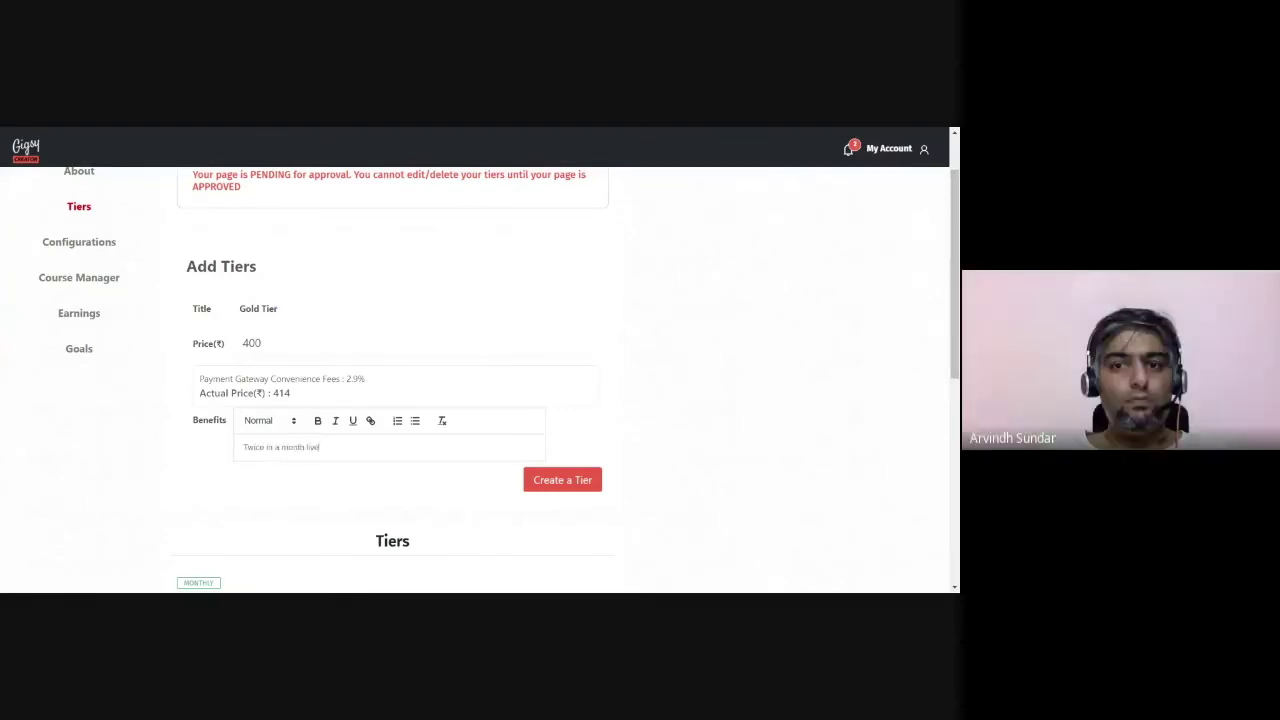
{"action": "type", "text": " teaching sessions of guitar - group classes"}
{"action": "left_click", "coordinate": [548, 479]}
{"action": "scroll", "coordinate": [543, 477], "scroll_direction": "down", "scroll_amount": 2}
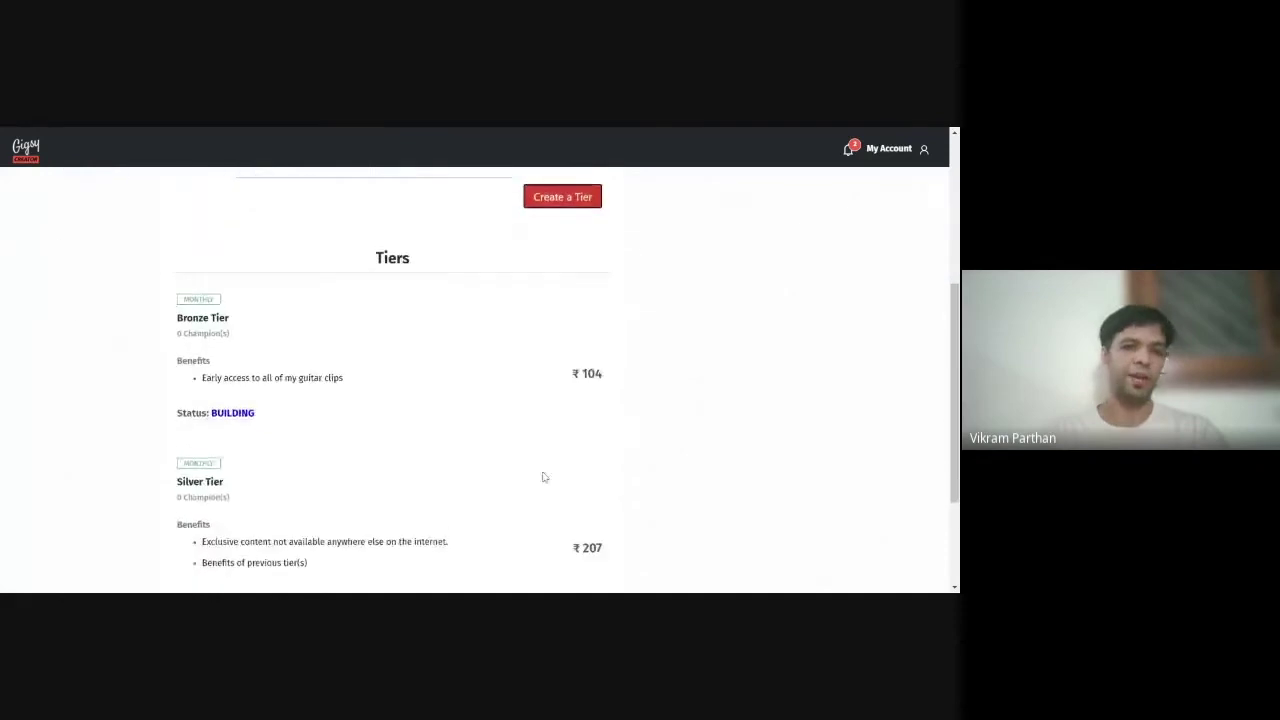
{"action": "scroll", "coordinate": [360, 428], "scroll_direction": "down", "scroll_amount": 3}
{"action": "scroll", "coordinate": [363, 428], "scroll_direction": "up", "scroll_amount": 1}
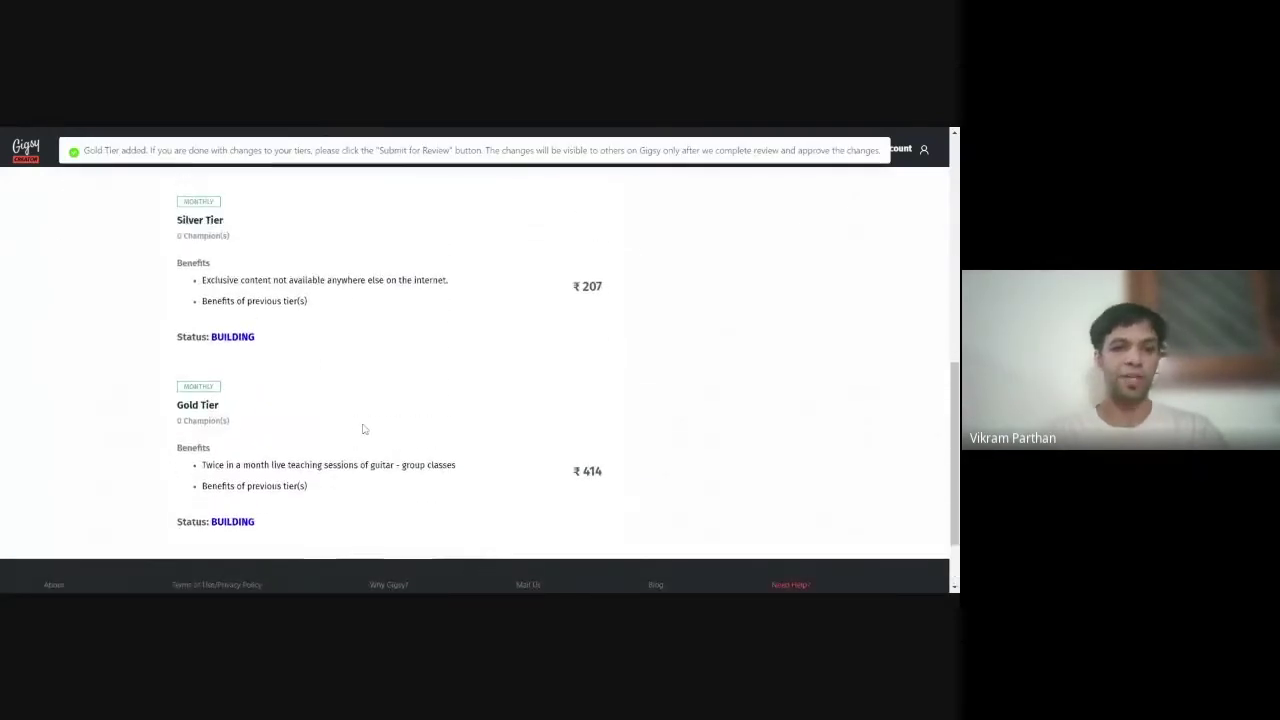
{"action": "scroll", "coordinate": [363, 428], "scroll_direction": "up", "scroll_amount": 3}
Set the Platinum tier price to 500, replacing the 499 value.
{"action": "double_click", "coordinate": [243, 389]}
{"action": "scroll", "coordinate": [243, 389], "scroll_direction": "up", "scroll_amount": 4}
{"action": "left_click", "coordinate": [245, 414]}
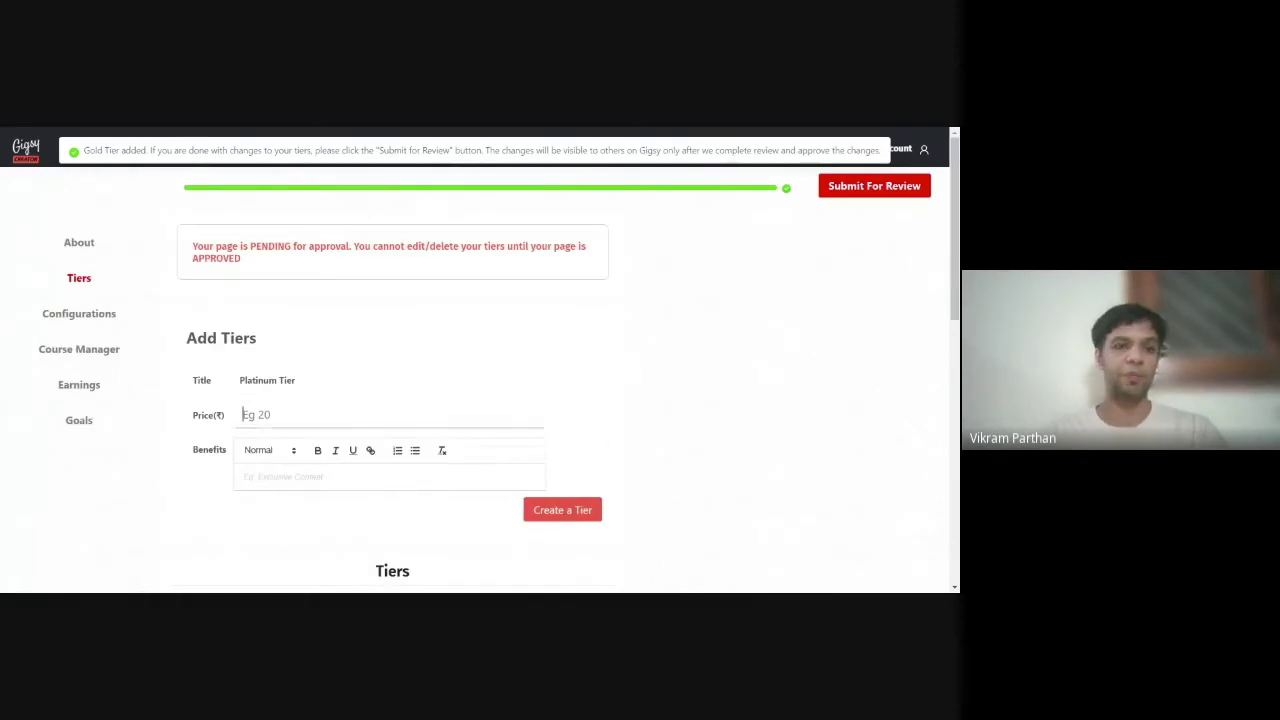
{"action": "type", "text": "500"}
{"action": "scroll", "coordinate": [245, 414], "scroll_direction": "down", "scroll_amount": 2}
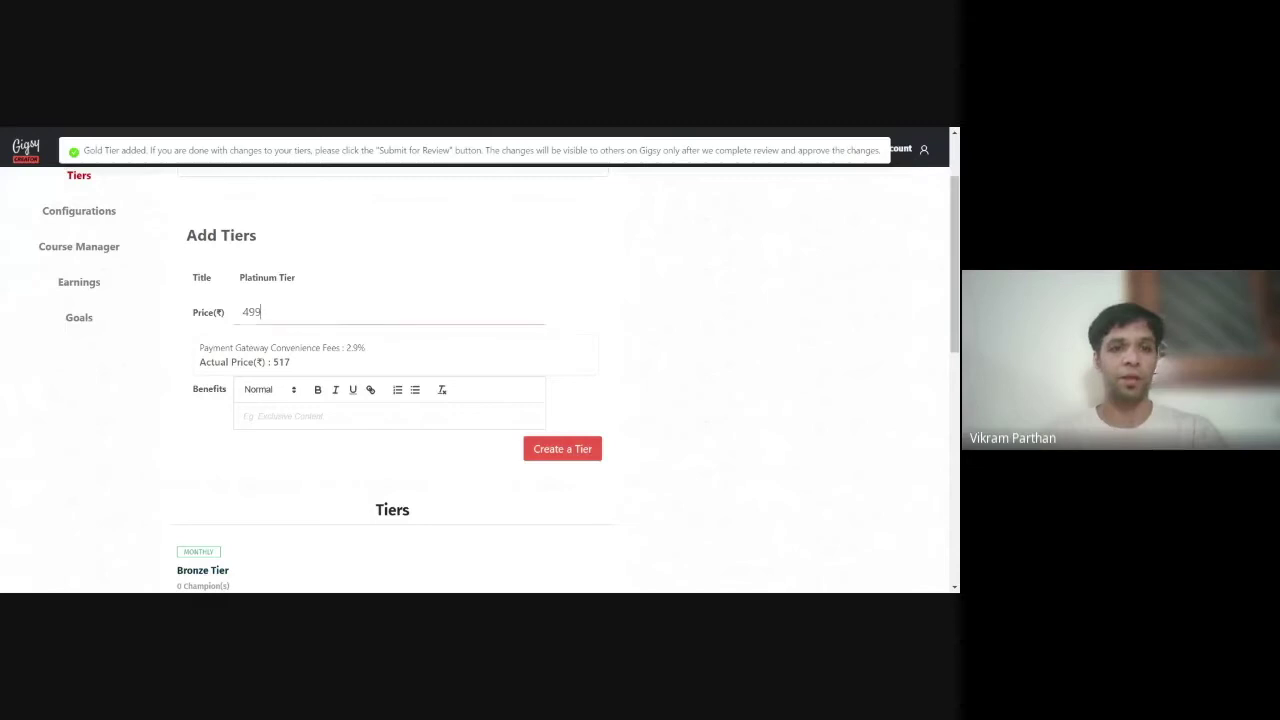
{"action": "double_click", "coordinate": [251, 312]}
{"action": "type", "text": "500"}
Add the benefit 'One on one lessons for interested students for 30 mins, once in a month' and create the tier.
{"action": "left_click", "coordinate": [244, 416]}
{"action": "type", "text": "One on one lessons"}
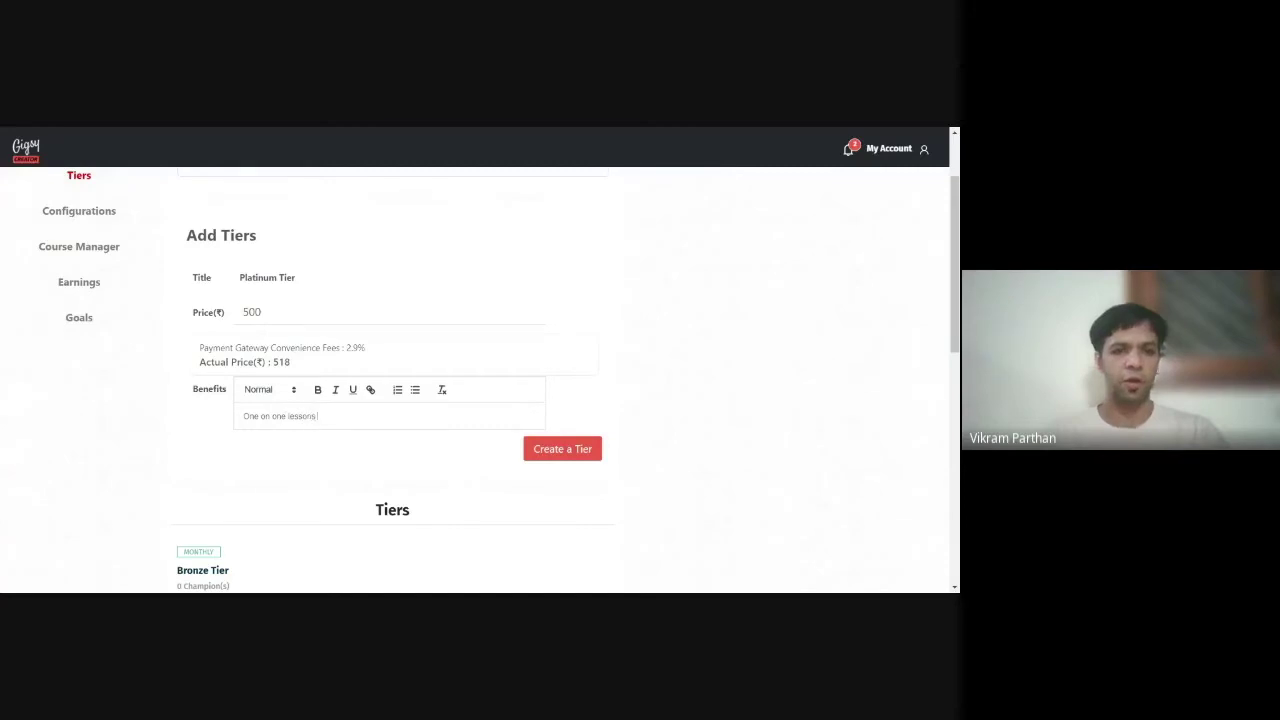
{"action": "type", "text": " for interested students for 30 mins, once in a month"}
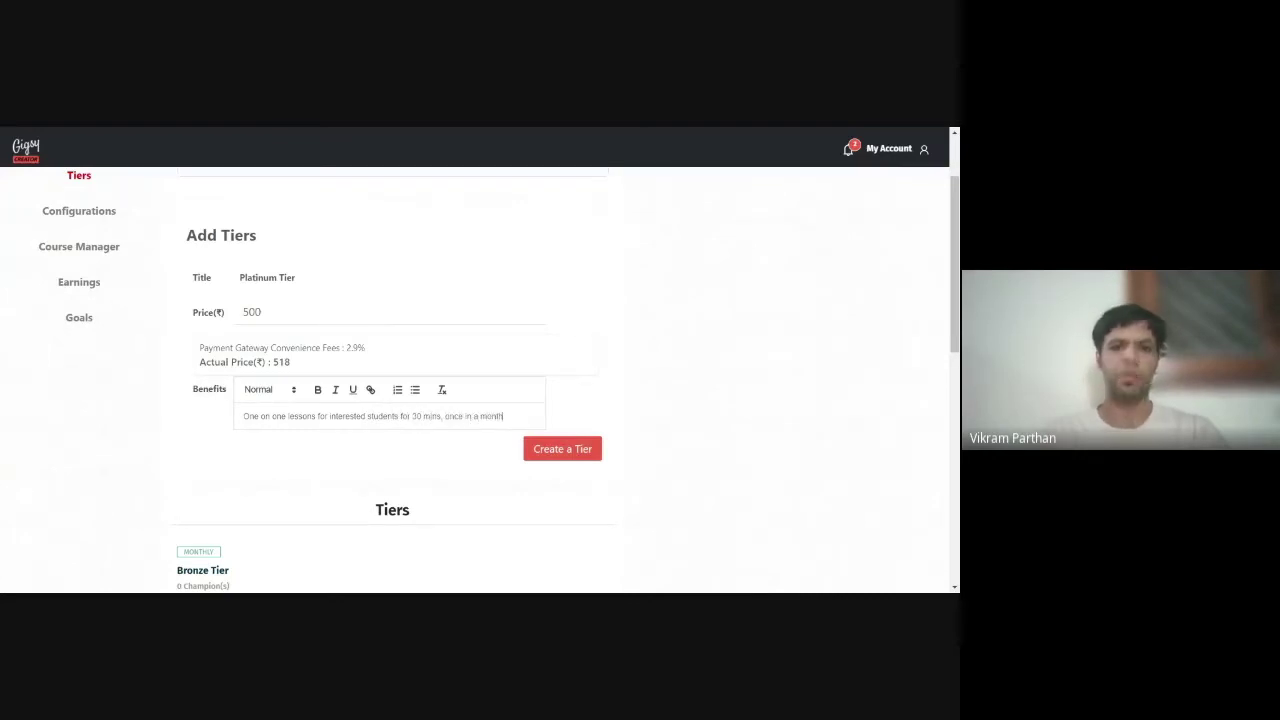
{"action": "left_click", "coordinate": [569, 451]}
{"action": "scroll", "coordinate": [569, 455], "scroll_direction": "down", "scroll_amount": 3}
{"action": "scroll", "coordinate": [570, 459], "scroll_direction": "down", "scroll_amount": 5}
{"action": "scroll", "coordinate": [570, 459], "scroll_direction": "up", "scroll_amount": 1}
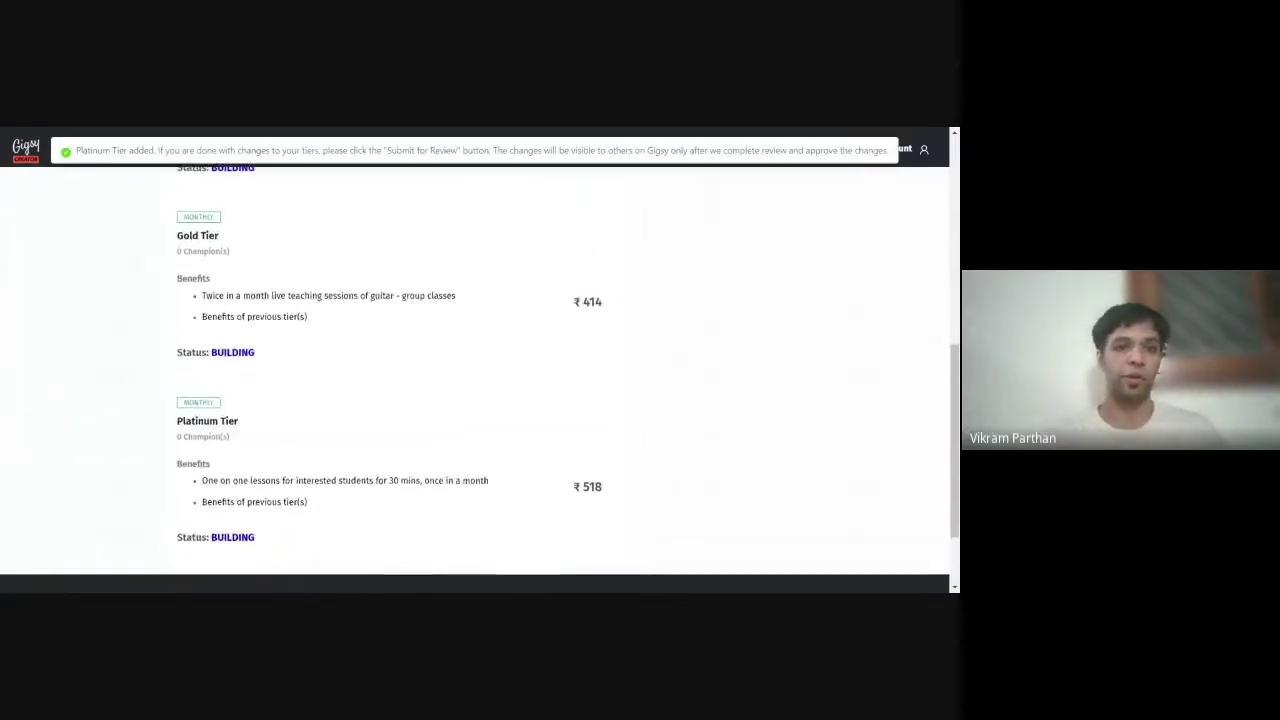
{"action": "scroll", "coordinate": [480, 380], "scroll_direction": "up", "scroll_amount": 8}
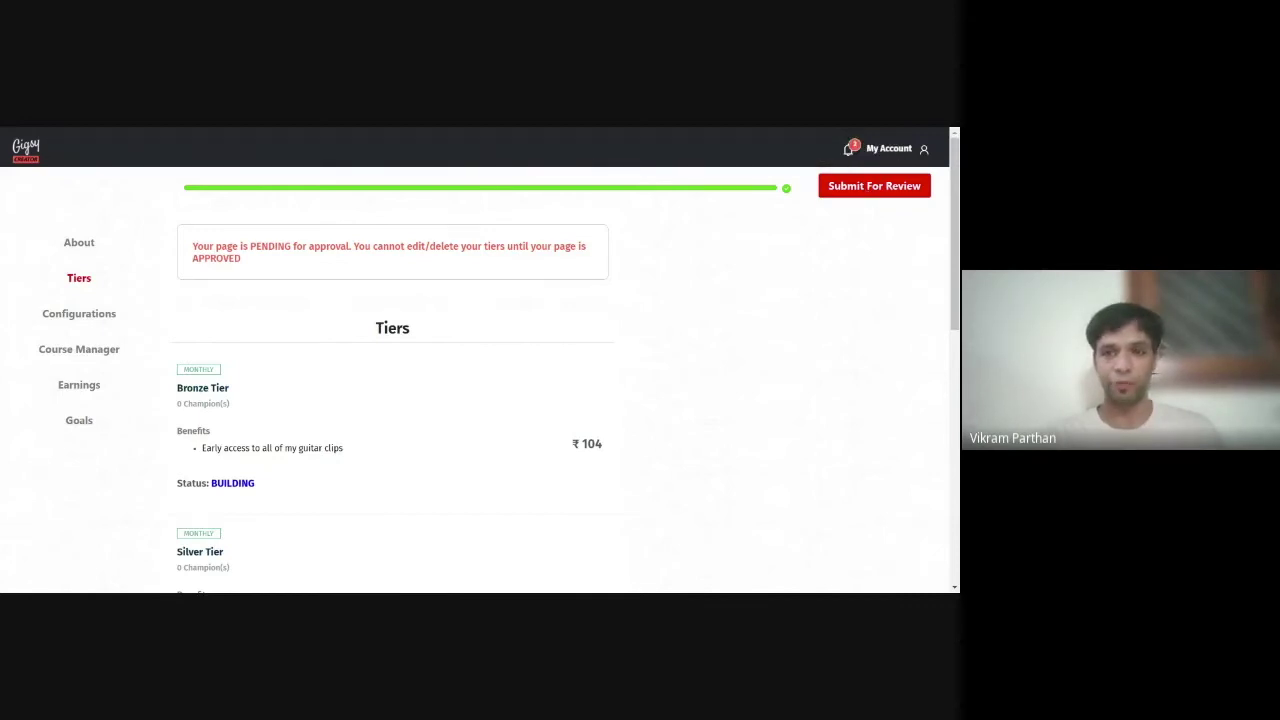
Submit the creator profile for review and confirm the Ok dialog.
{"action": "left_click", "coordinate": [866, 190]}
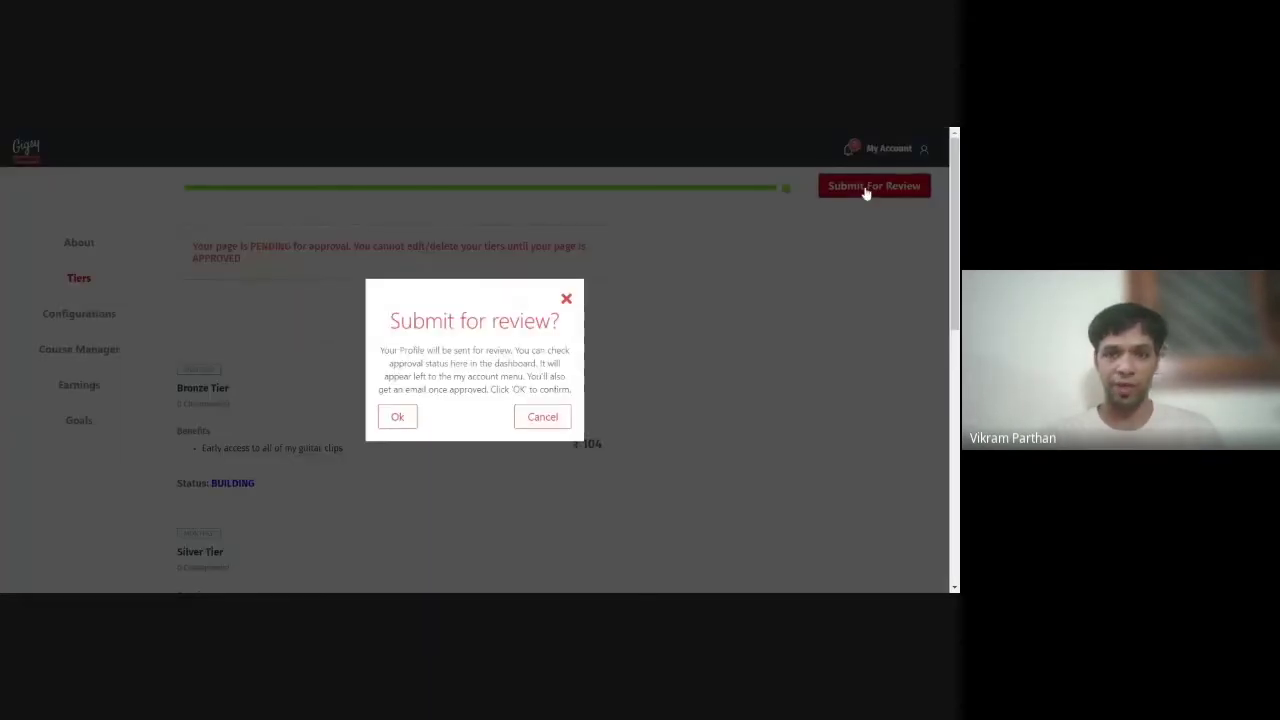
{"action": "left_click", "coordinate": [398, 418]}
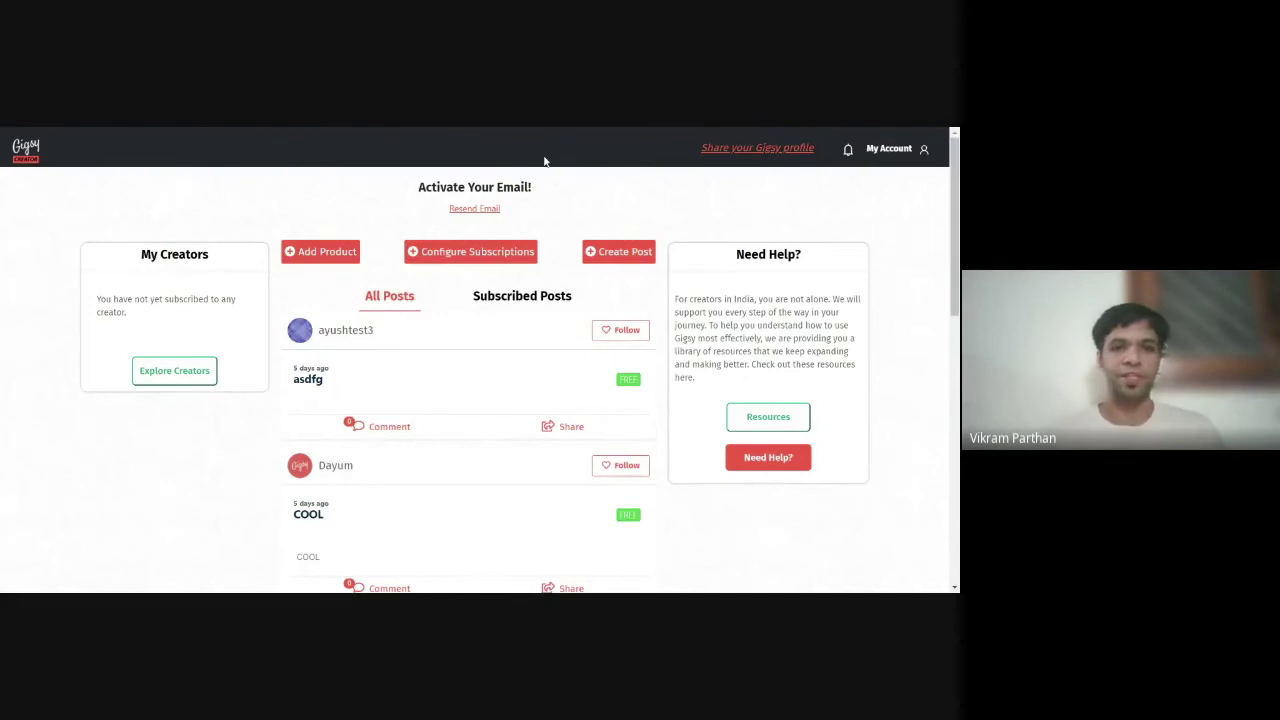
Open the My Account dropdown to read the Page status: PENDING.
{"action": "left_click", "coordinate": [913, 157]}
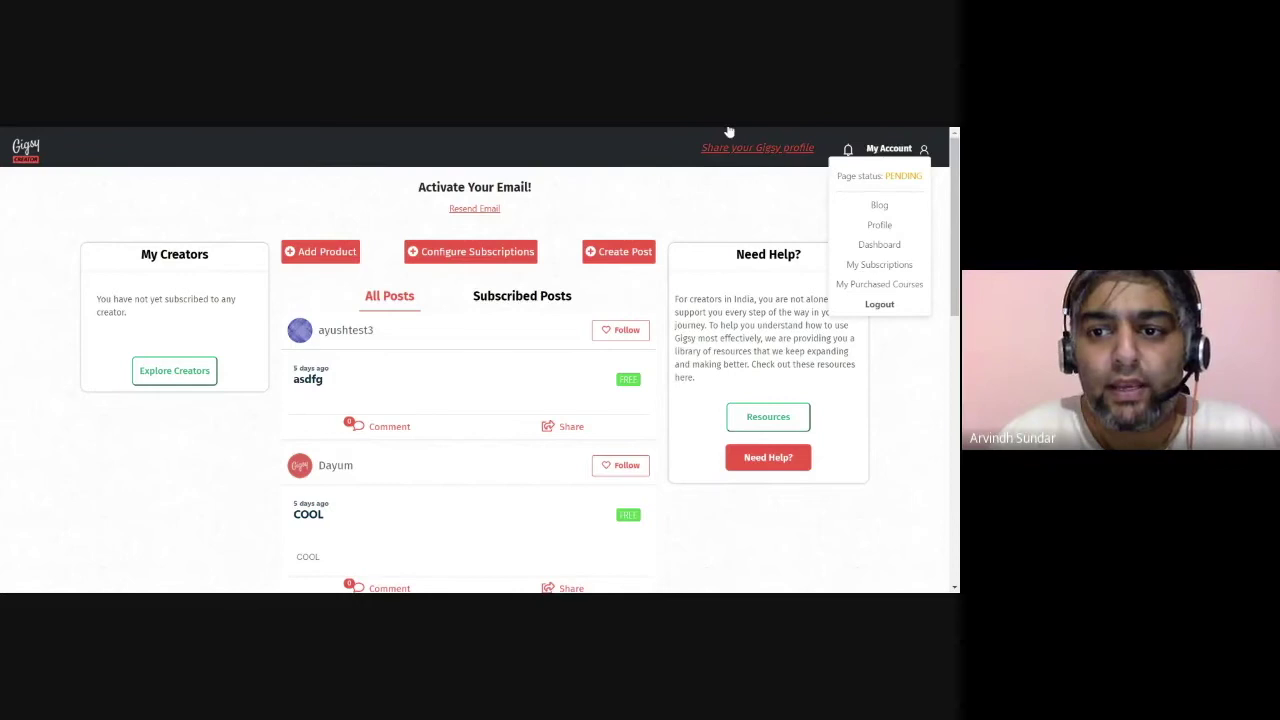
Reopen the My Account dropdown to confirm the Page status now reads ACTIVE.
{"action": "left_click", "coordinate": [740, 202]}
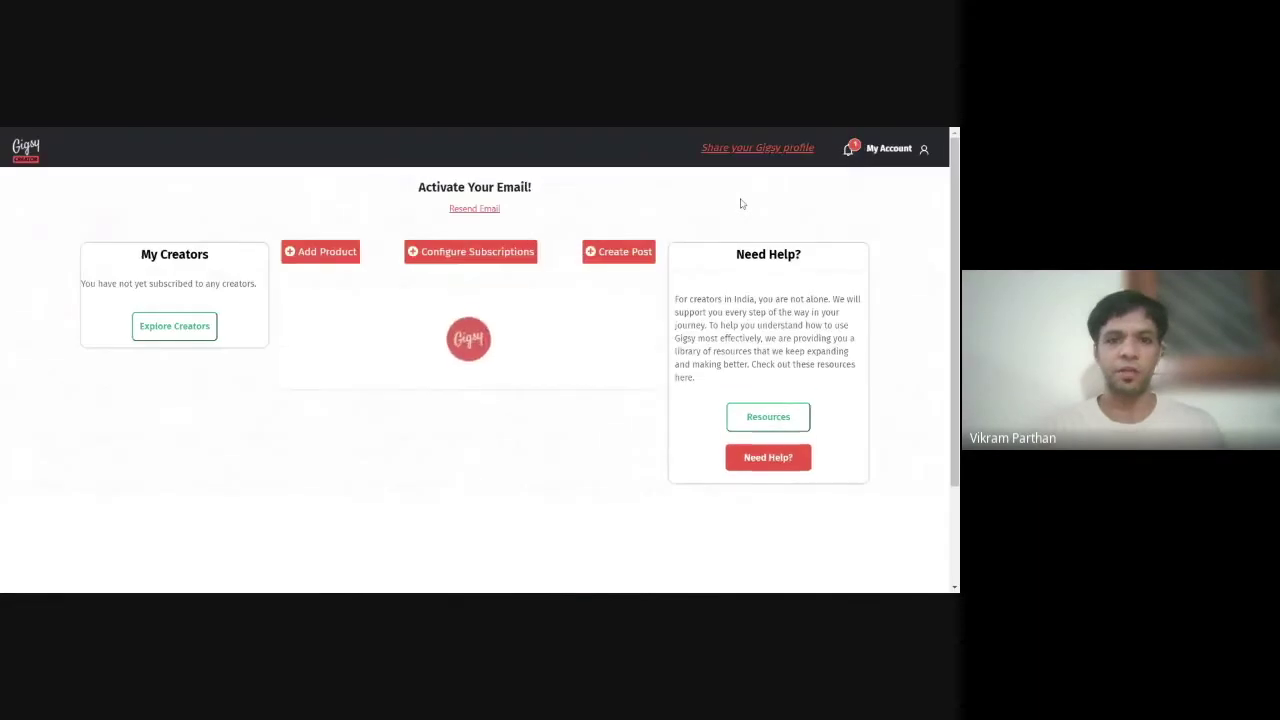
{"action": "left_click", "coordinate": [925, 152]}
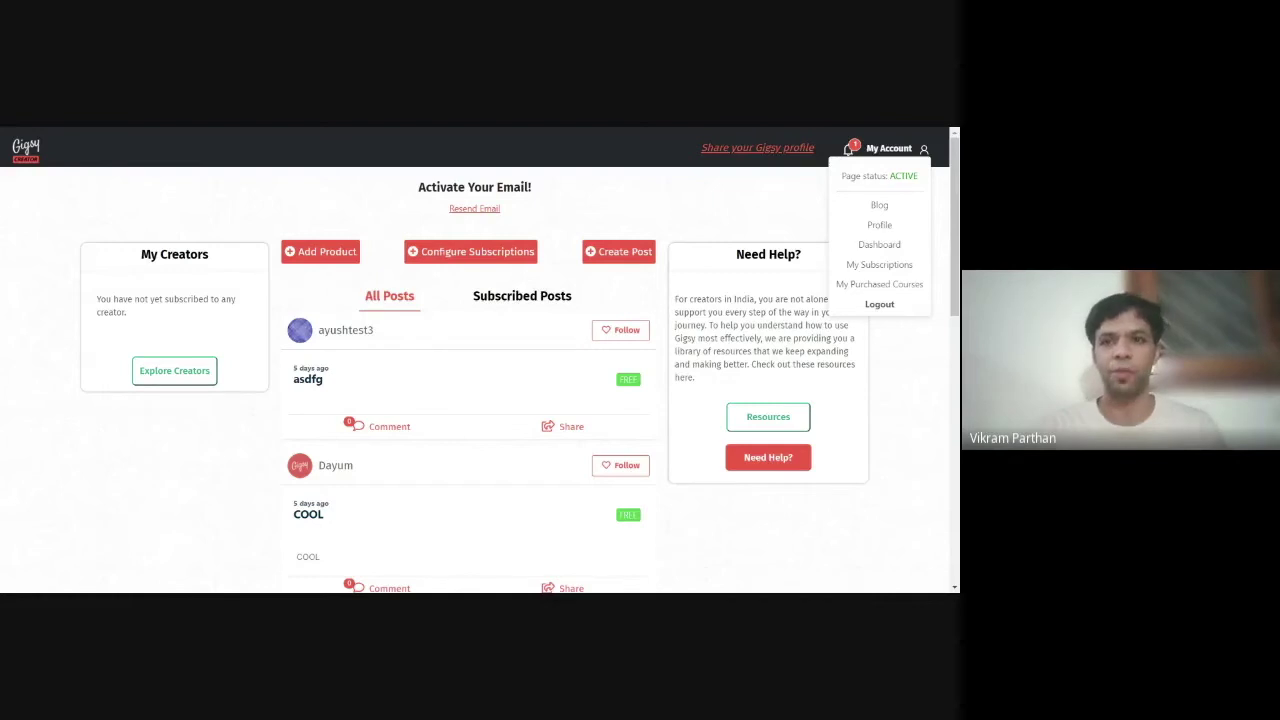
{"action": "left_click", "coordinate": [551, 209]}
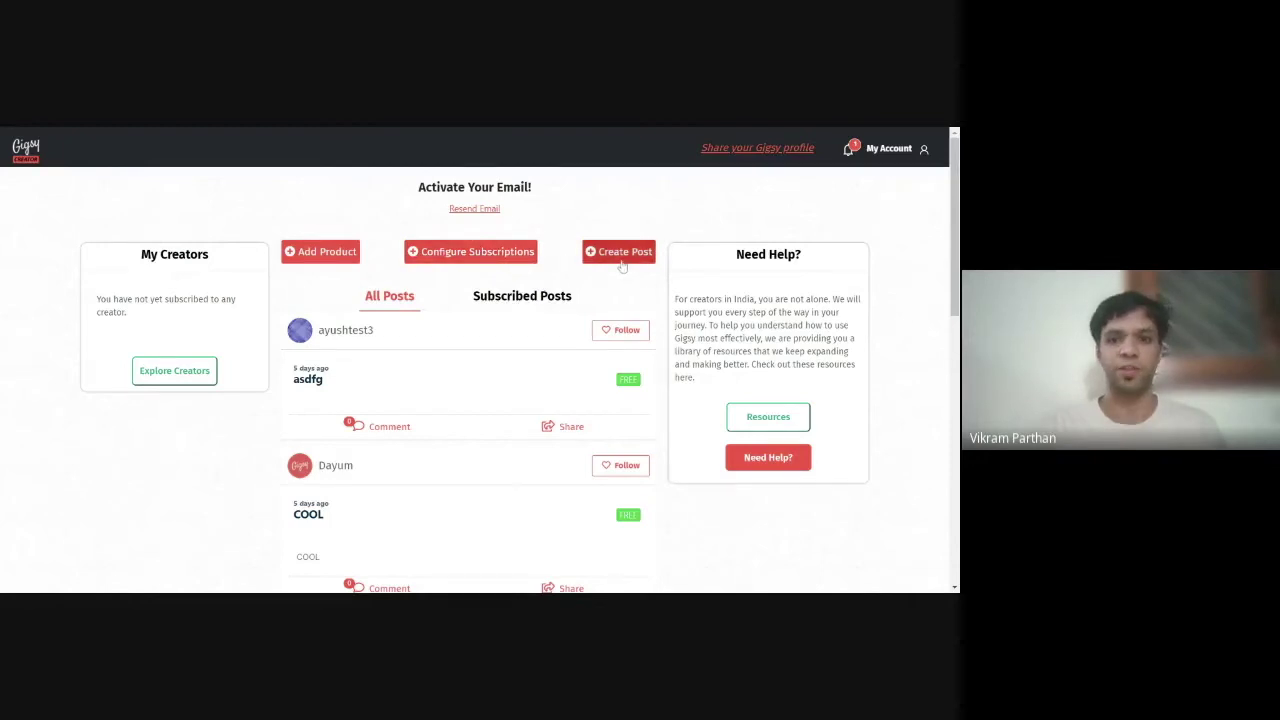
Delete the trial Free post draft and start a new post at the tier chooser.
{"action": "left_click", "coordinate": [620, 254]}
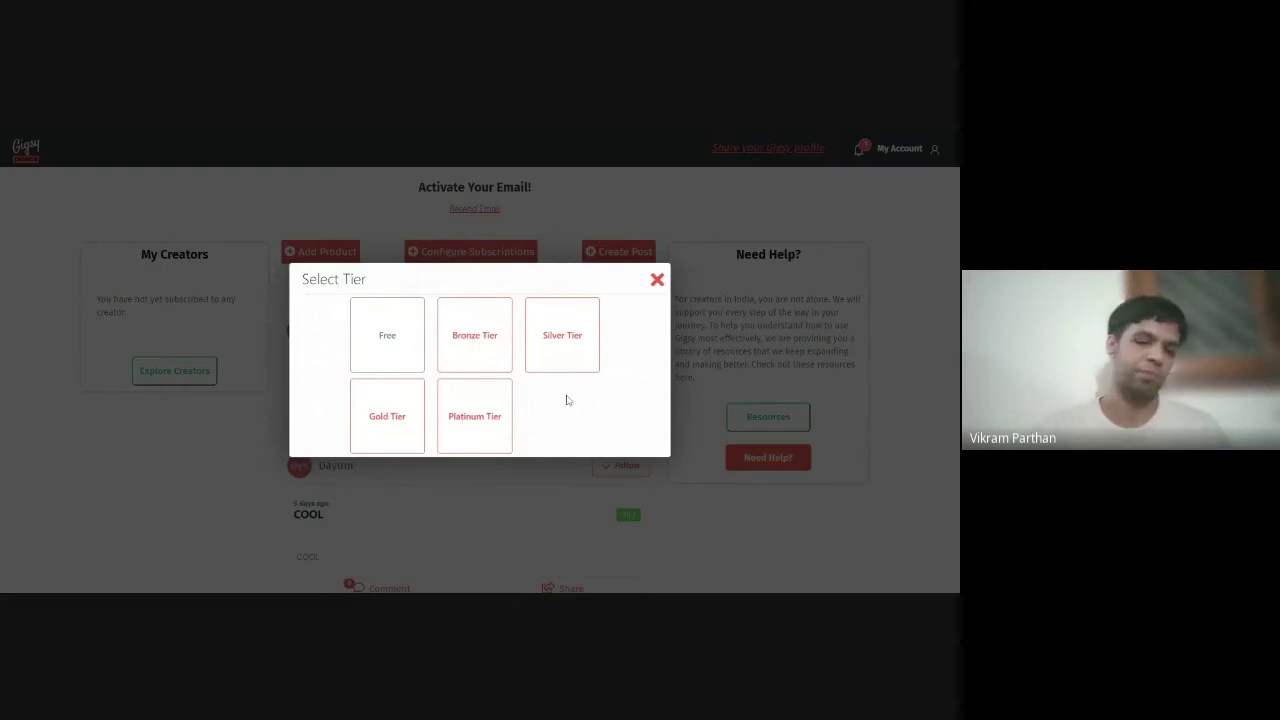
{"action": "left_click", "coordinate": [387, 330]}
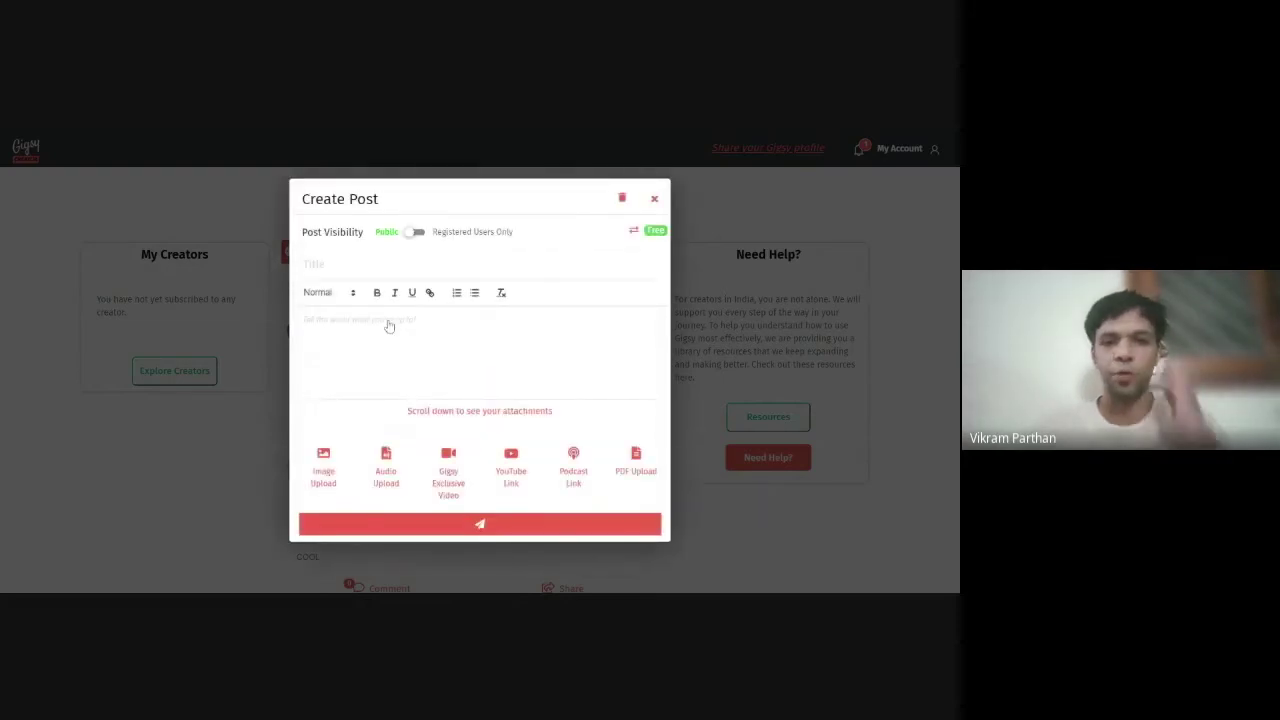
{"action": "left_click", "coordinate": [621, 198]}
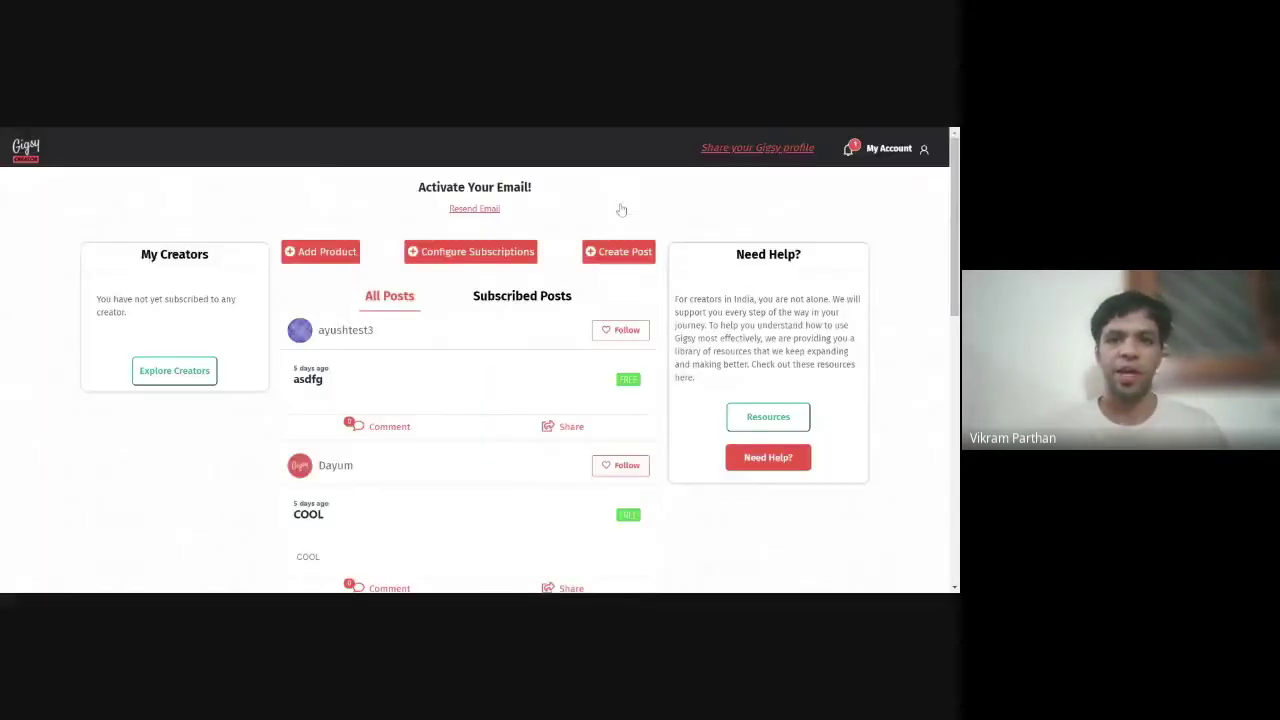
{"action": "left_click", "coordinate": [625, 253]}
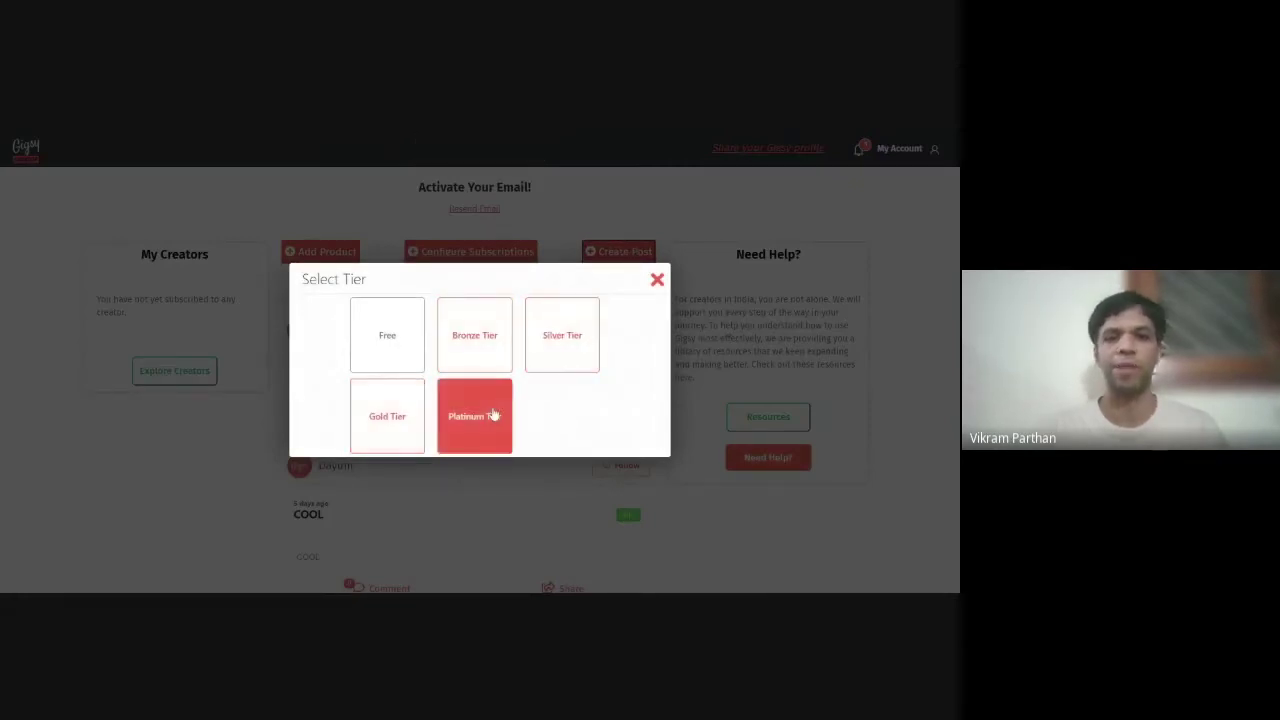
Create a Bronze Tier post titled 'Early access to my first guitar clip'.
{"action": "left_click", "coordinate": [484, 322]}
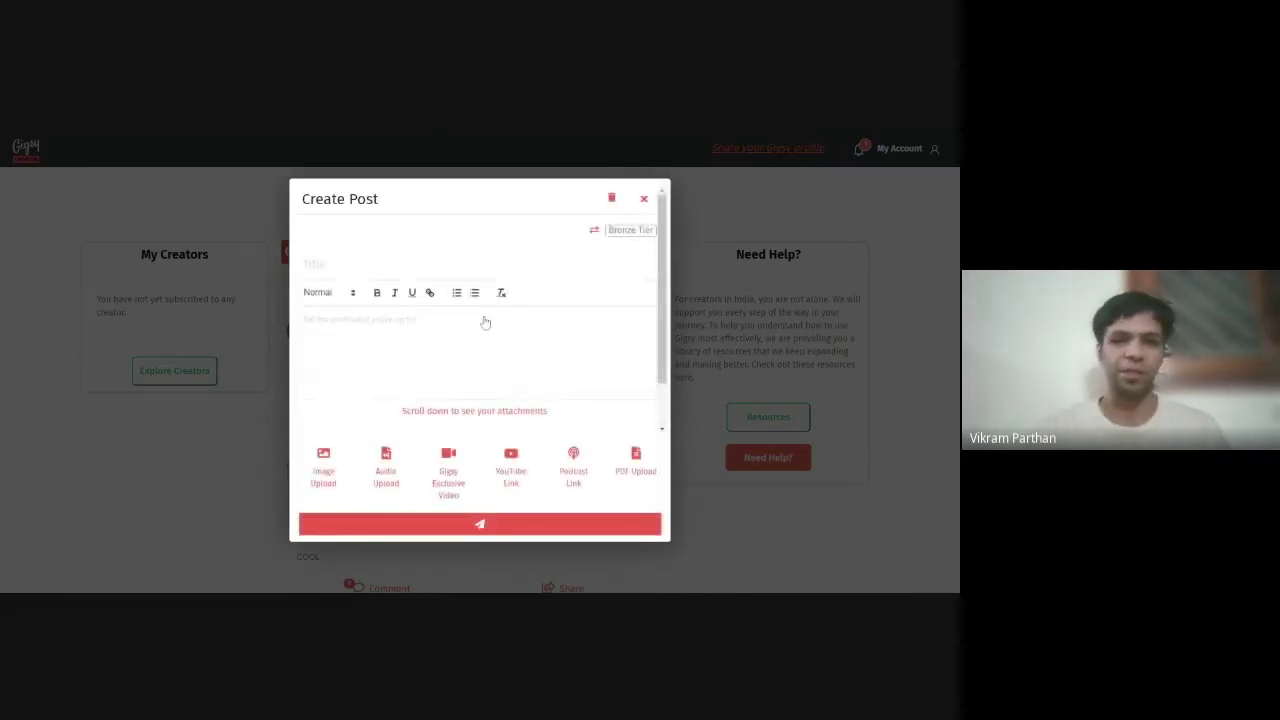
{"action": "type", "text": "Early access to my f"}
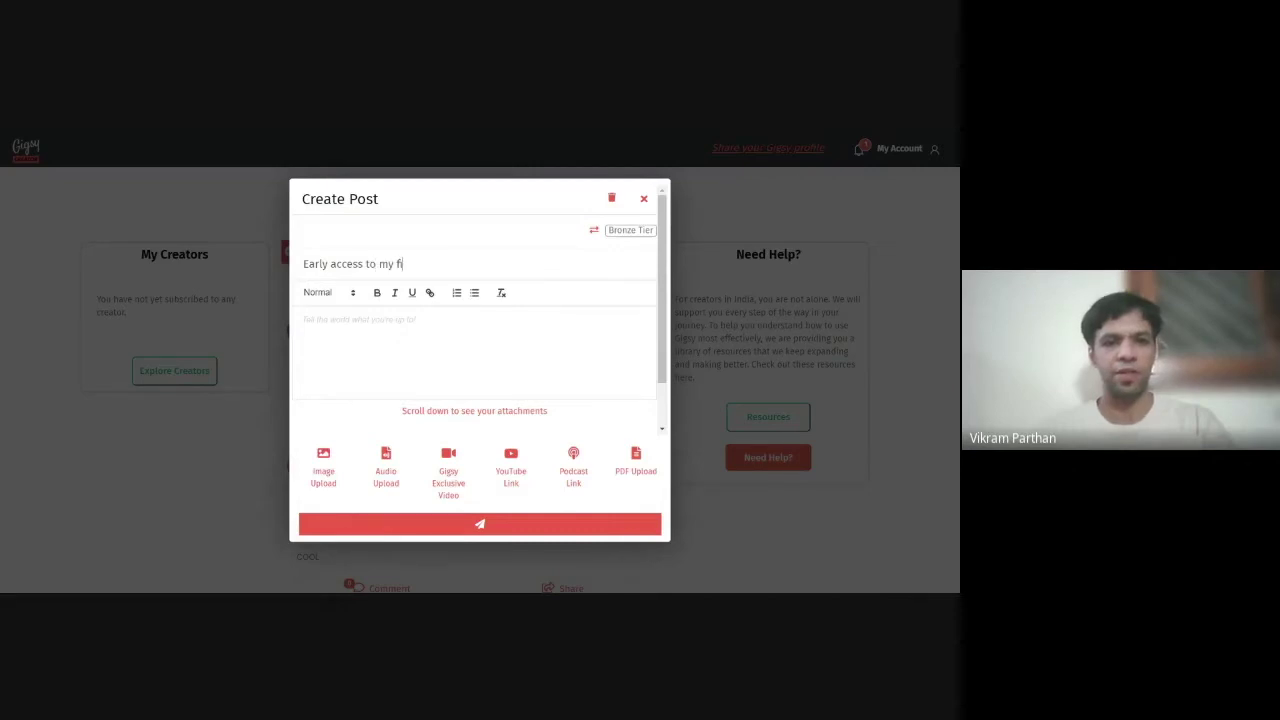
{"action": "type", "text": "irst guitar clip"}
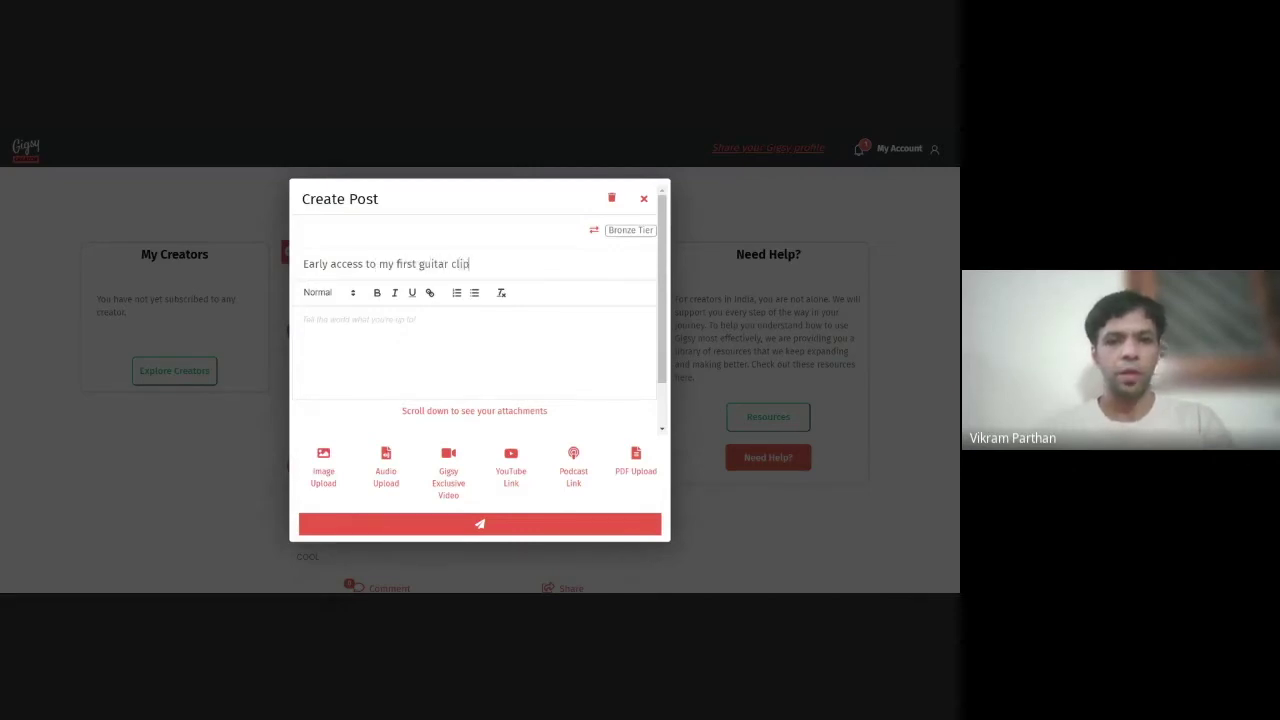
{"action": "left_click", "coordinate": [303, 319]}
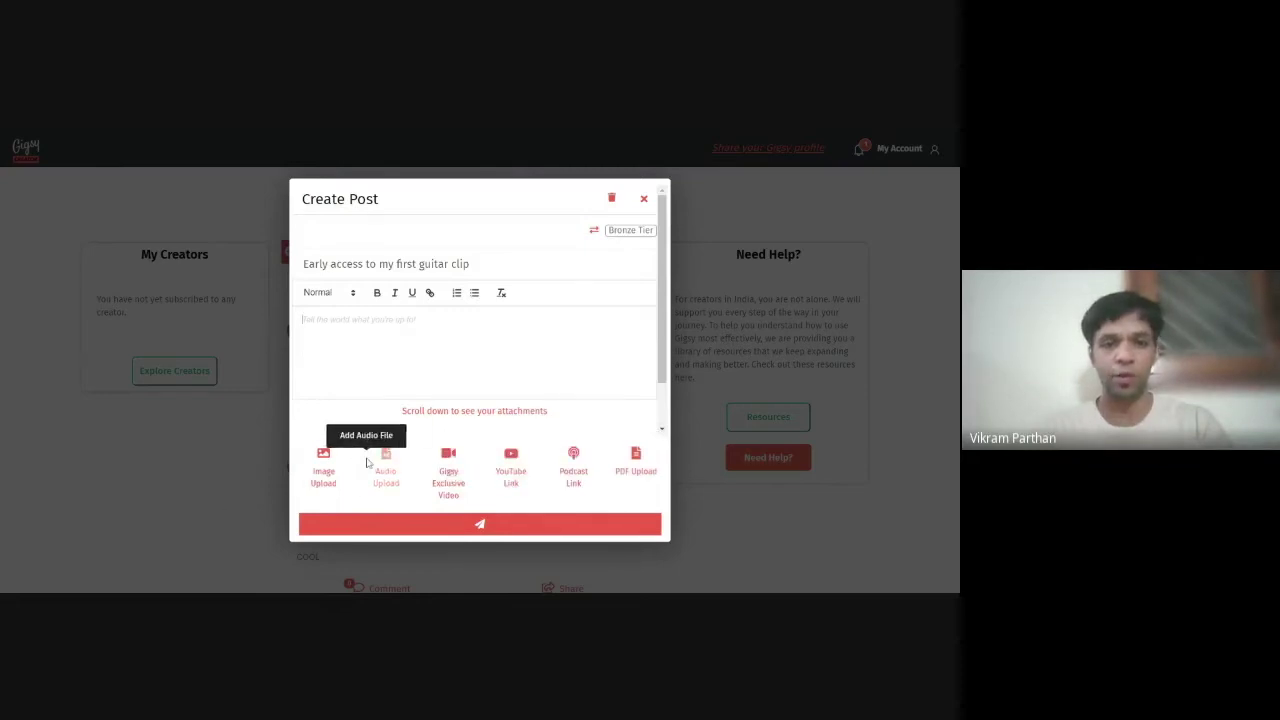
{"action": "scroll", "coordinate": [480, 330], "scroll_direction": "down", "scroll_amount": 1}
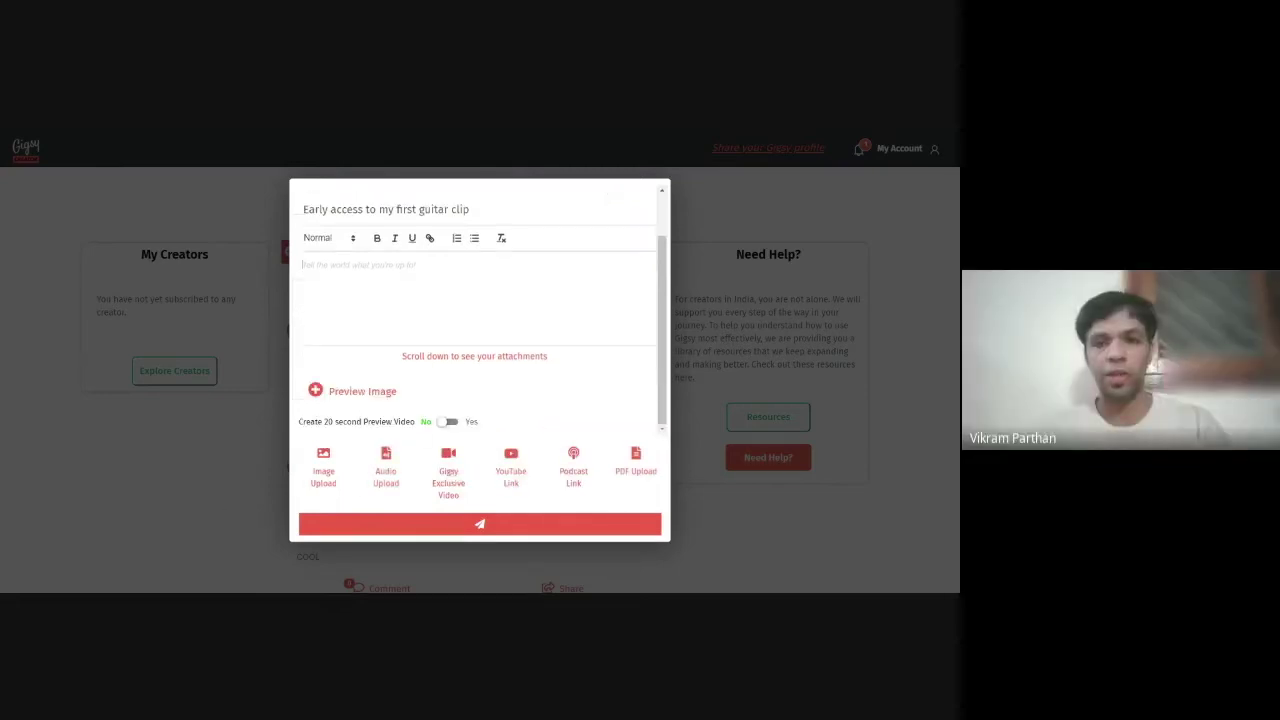
{"action": "left_click", "coordinate": [379, 398]}
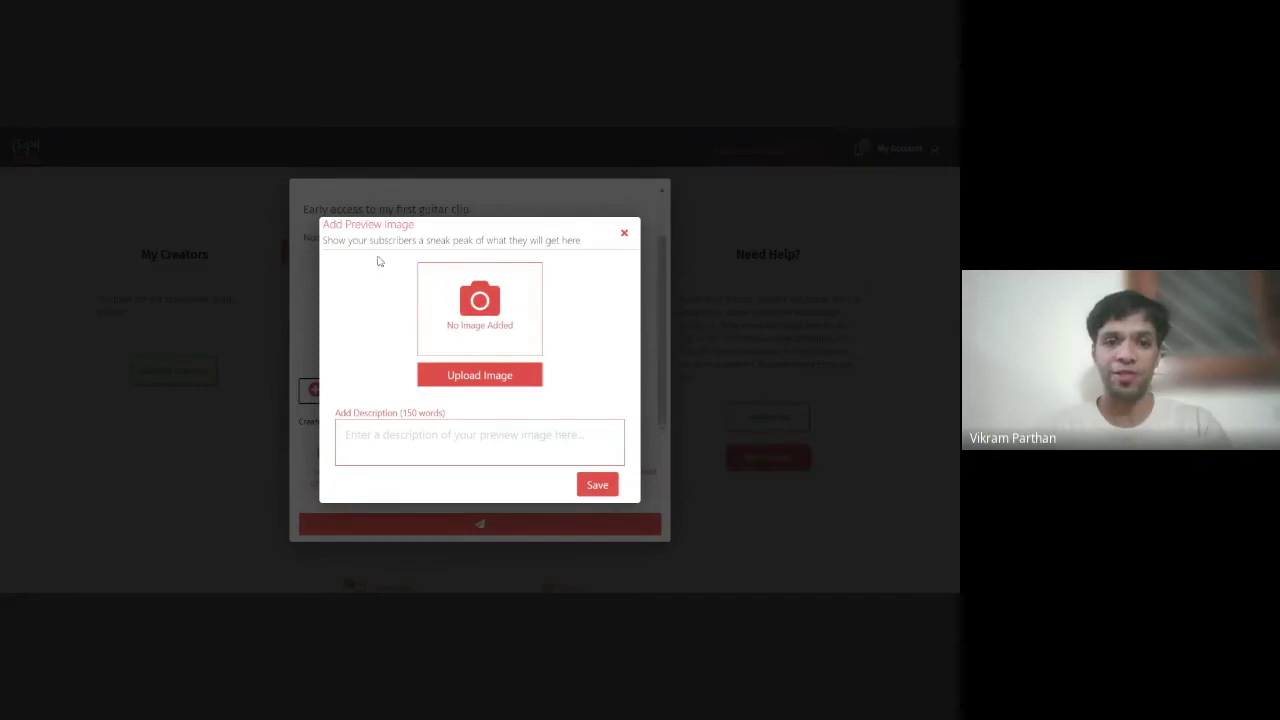
{"action": "left_click_drag", "start_coordinate": [338, 240], "coordinate": [621, 247]}
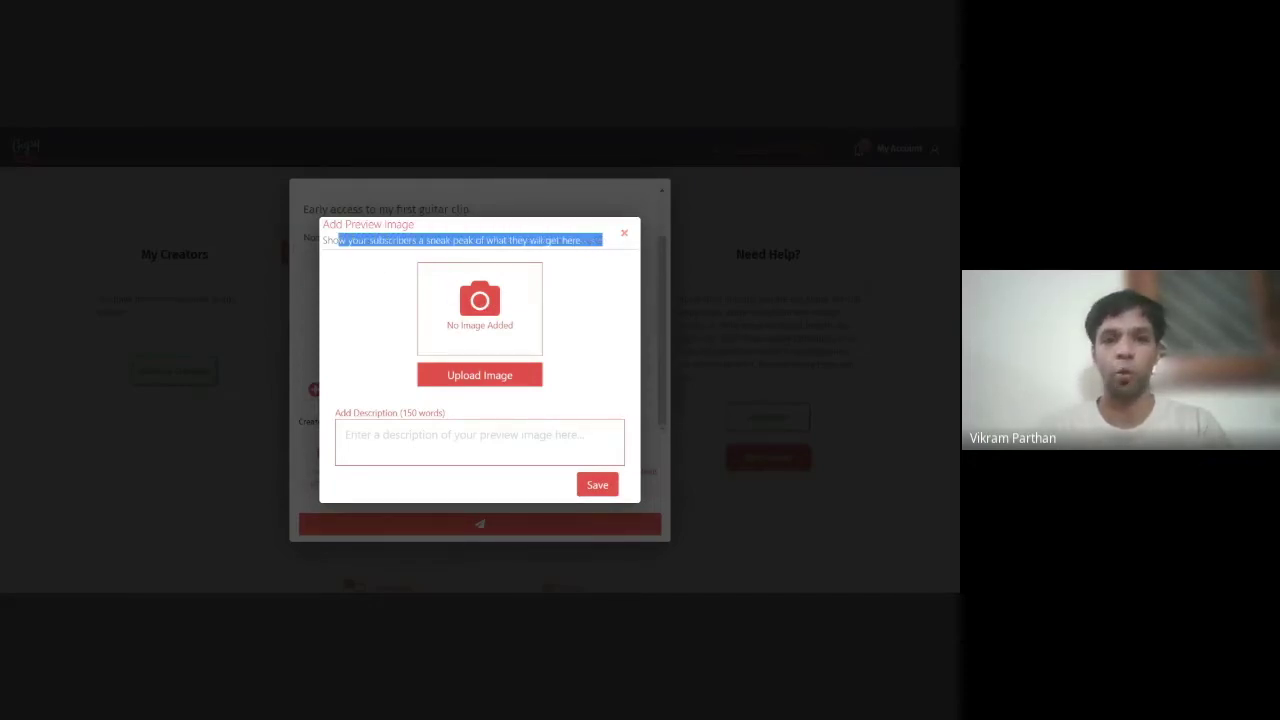
{"action": "left_click", "coordinate": [624, 233]}
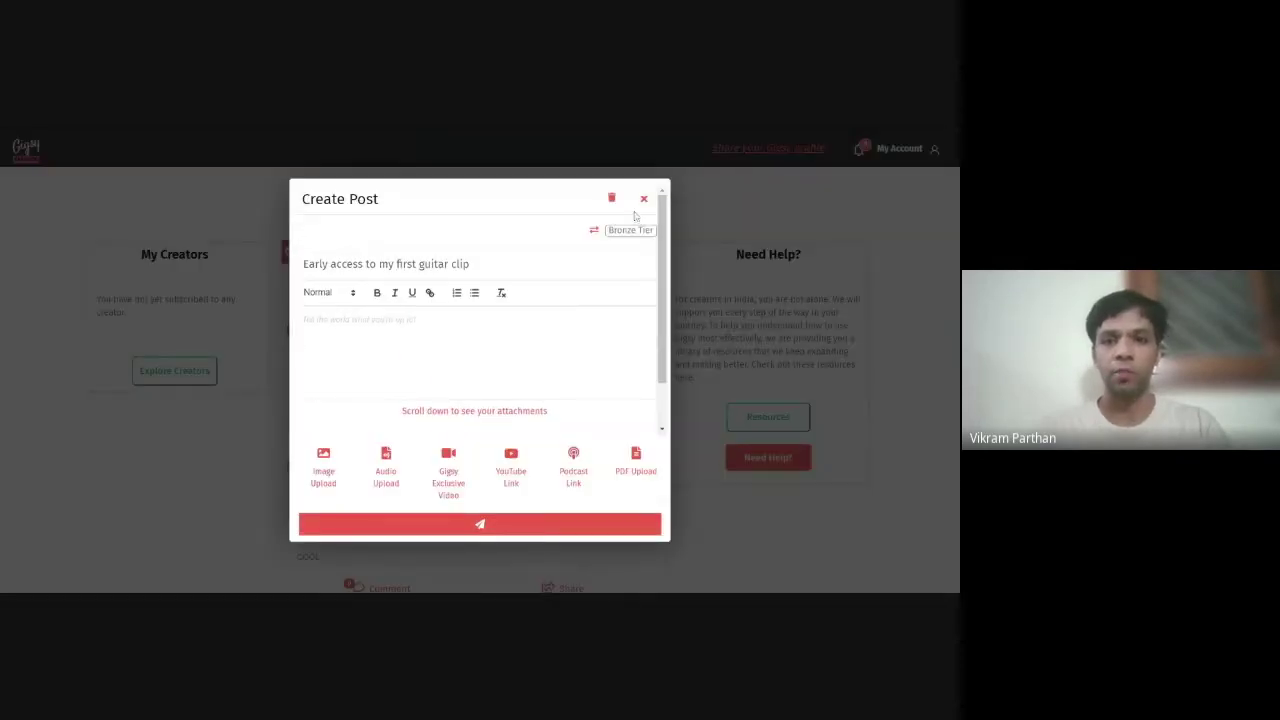
{"action": "left_click", "coordinate": [646, 199]}
{"action": "scroll", "coordinate": [549, 360], "scroll_direction": "down", "scroll_amount": 5}
{"action": "scroll", "coordinate": [549, 360], "scroll_direction": "down", "scroll_amount": 5}
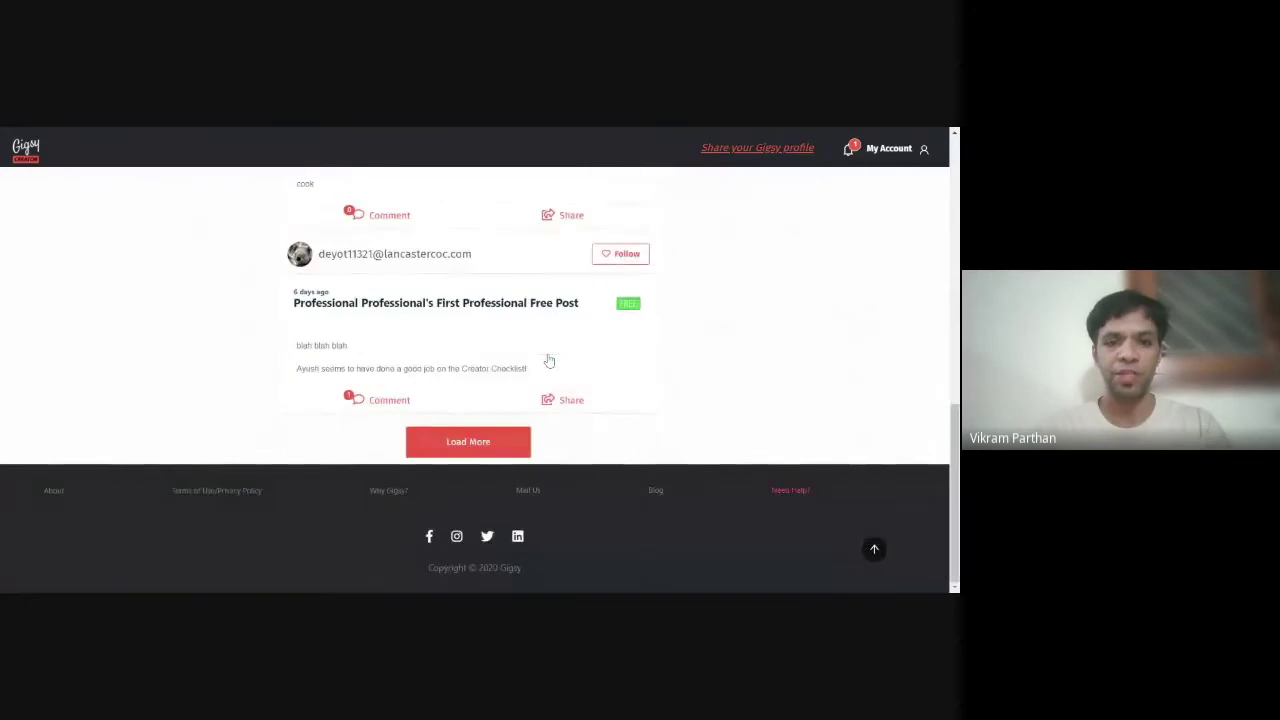
{"action": "left_click", "coordinate": [496, 452]}
{"action": "scroll", "coordinate": [496, 455], "scroll_direction": "down", "scroll_amount": 4}
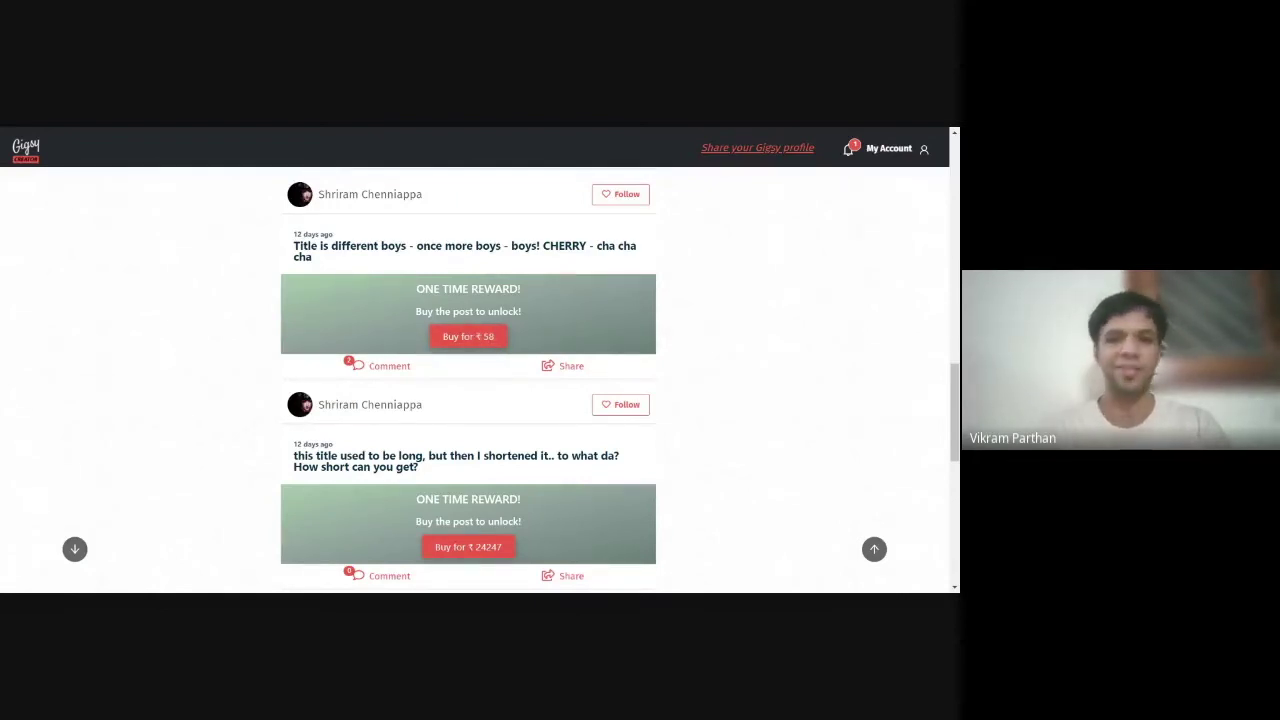
{"action": "scroll", "coordinate": [468, 380], "scroll_direction": "up", "scroll_amount": 15}
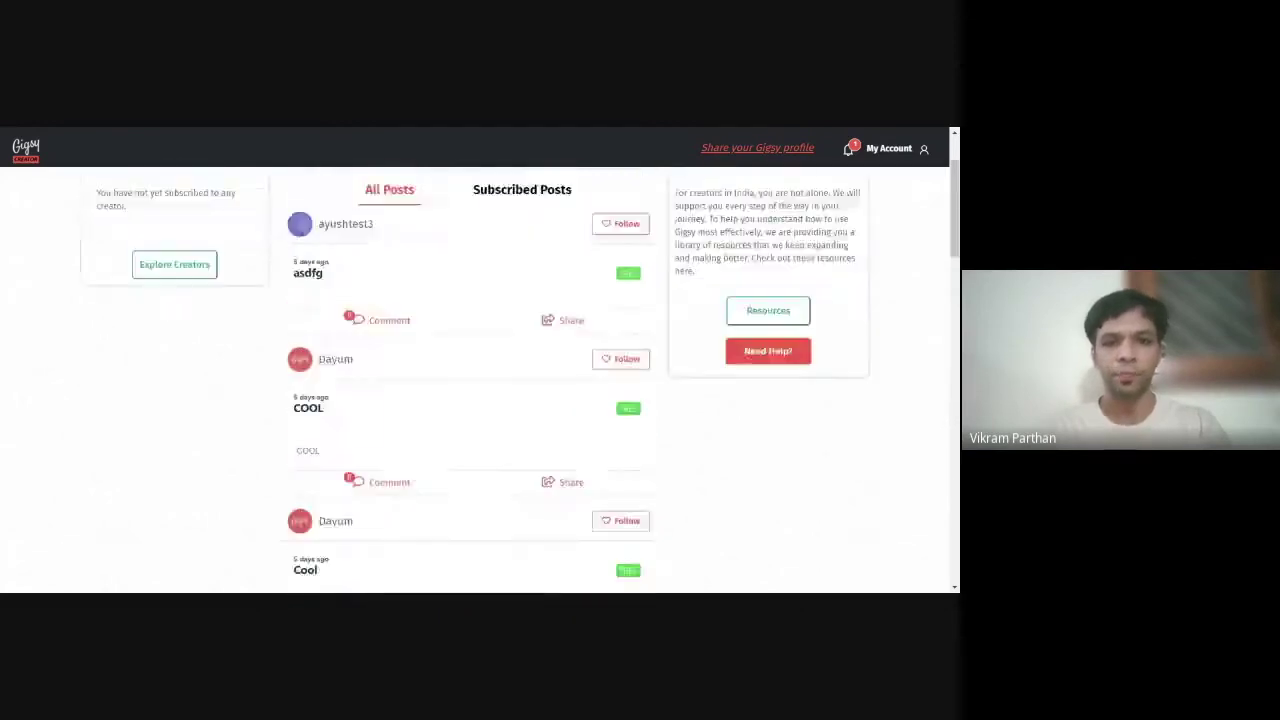
{"action": "left_click", "coordinate": [606, 258]}
{"action": "scroll", "coordinate": [606, 263], "scroll_direction": "down", "scroll_amount": 3}
{"action": "scroll", "coordinate": [606, 263], "scroll_direction": "up", "scroll_amount": 3}
{"action": "scroll", "coordinate": [440, 414], "scroll_direction": "down", "scroll_amount": 3}
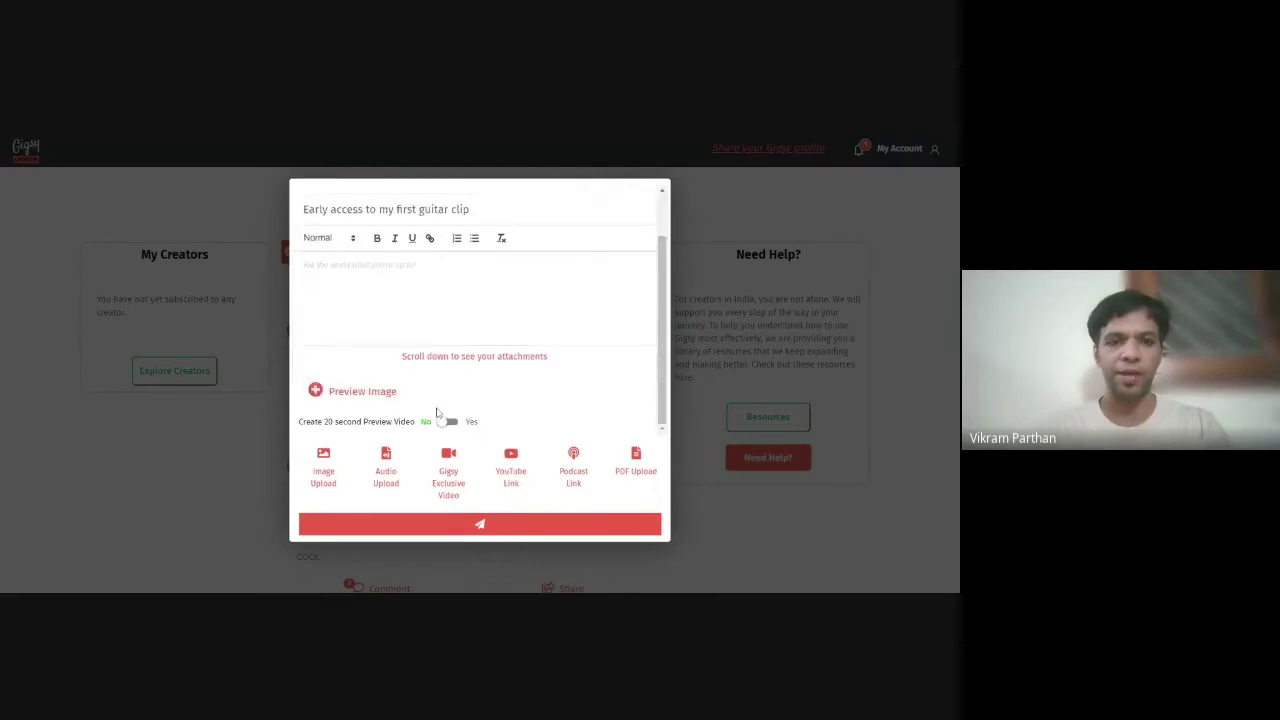
Upload a preview image described 'Inside this post, you get access to my first early access guitar clip'.
{"action": "left_click", "coordinate": [383, 395]}
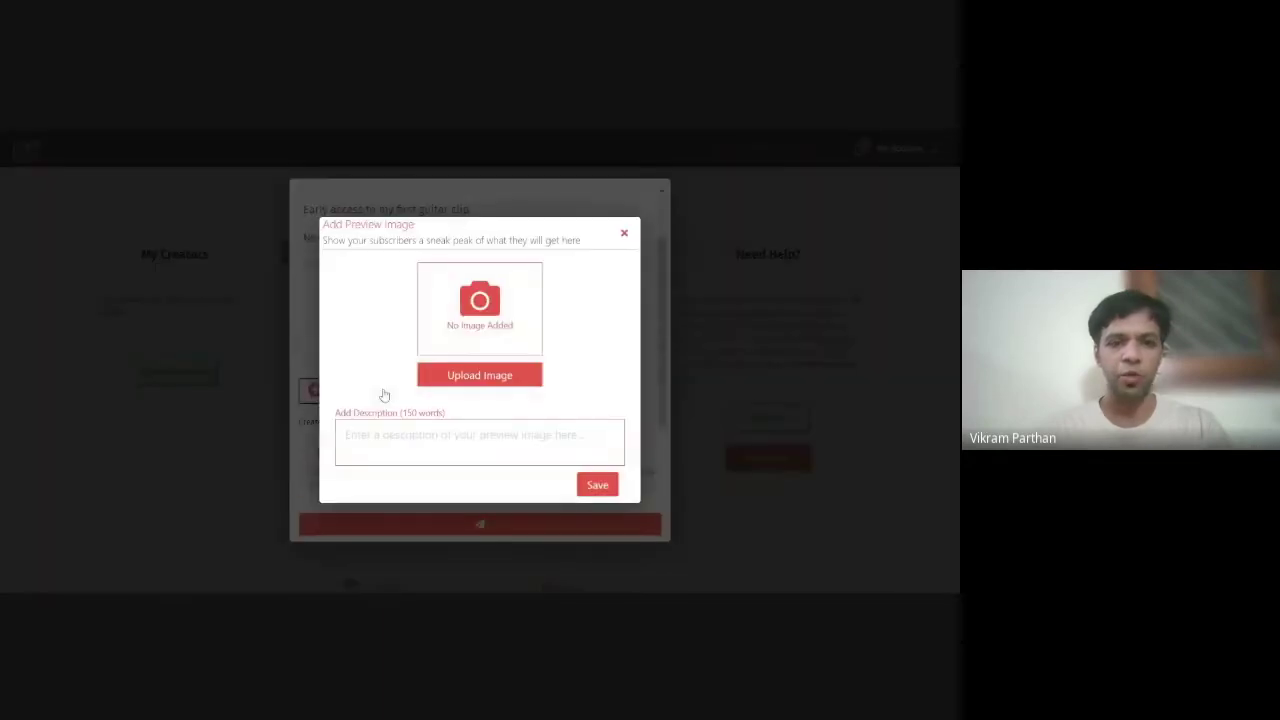
{"action": "left_click", "coordinate": [466, 390]}
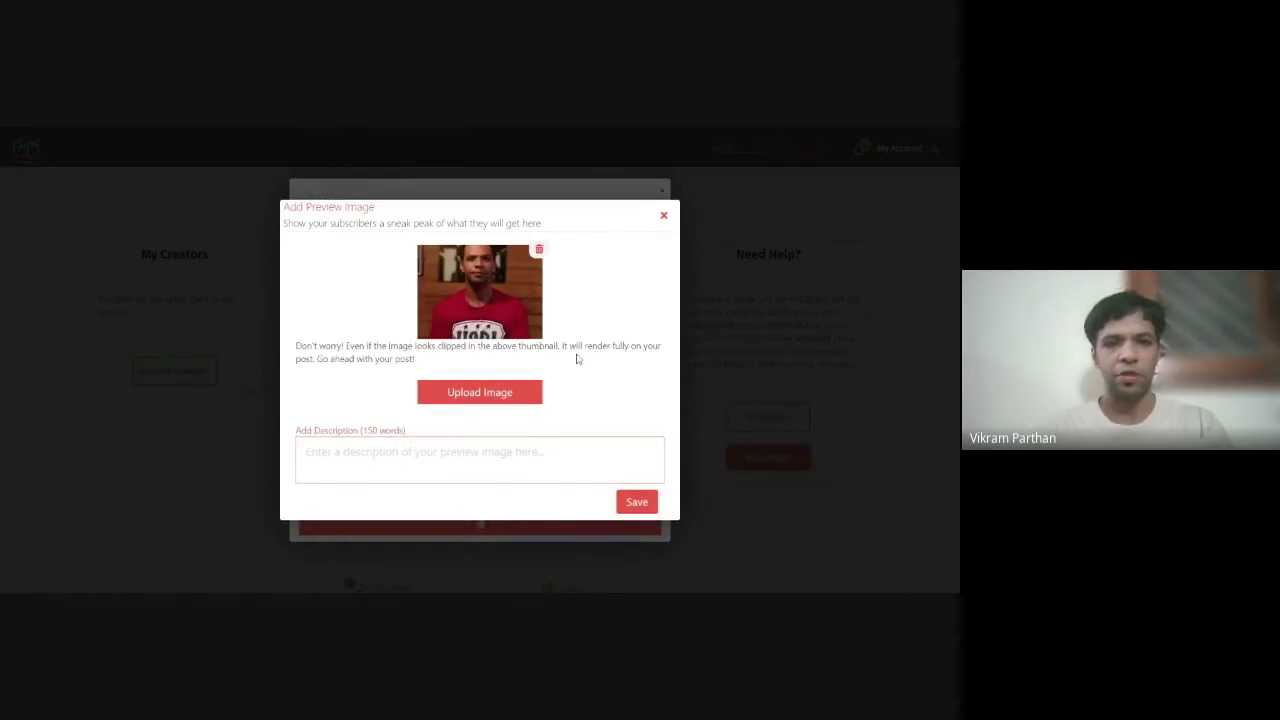
{"action": "left_click", "coordinate": [636, 502]}
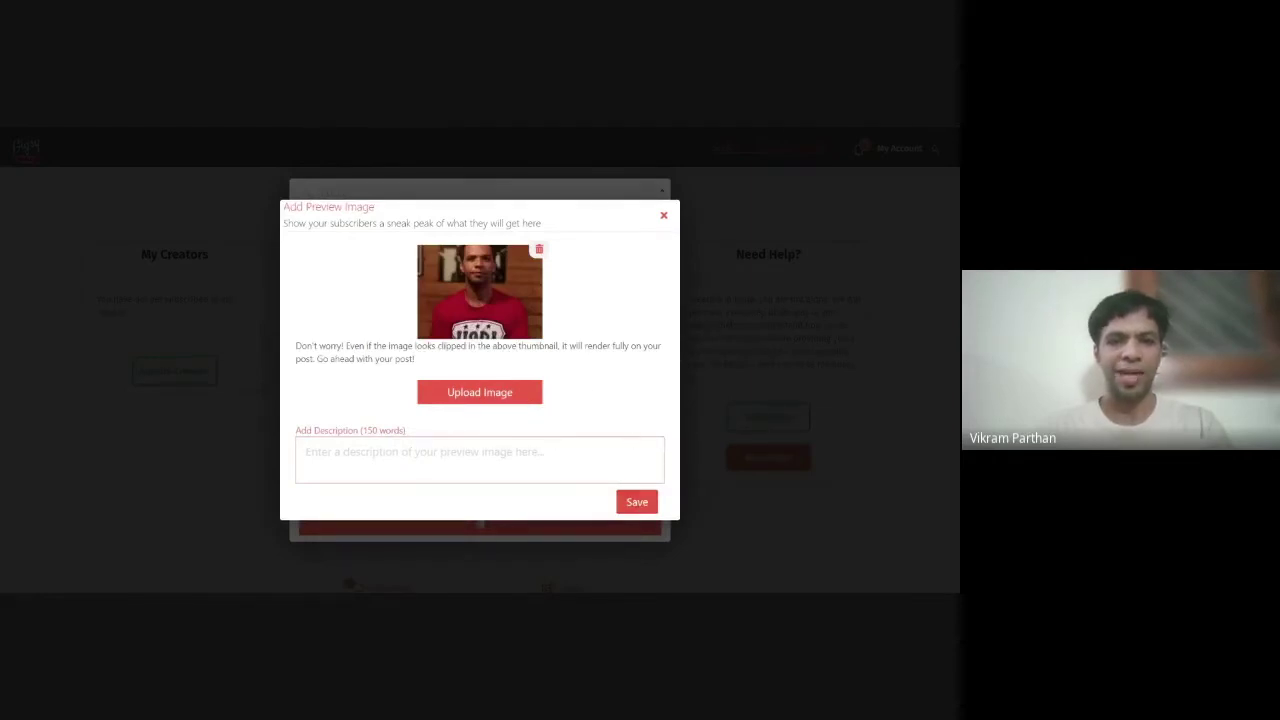
{"action": "type", "text": "Inside this poist"}
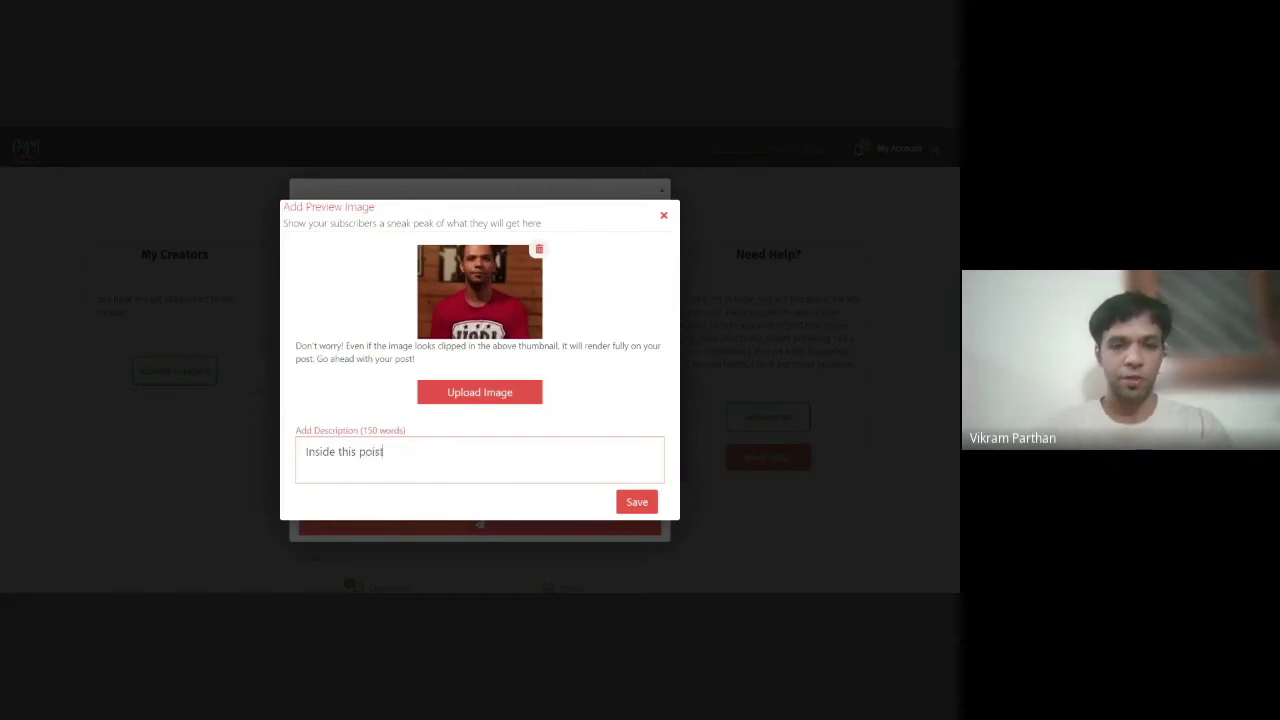
{"action": "key", "text": "BackSpace"}
{"action": "key", "text": "BackSpace"}
{"action": "key", "text": "BackSpace"}
{"action": "type", "text": "st, you"}
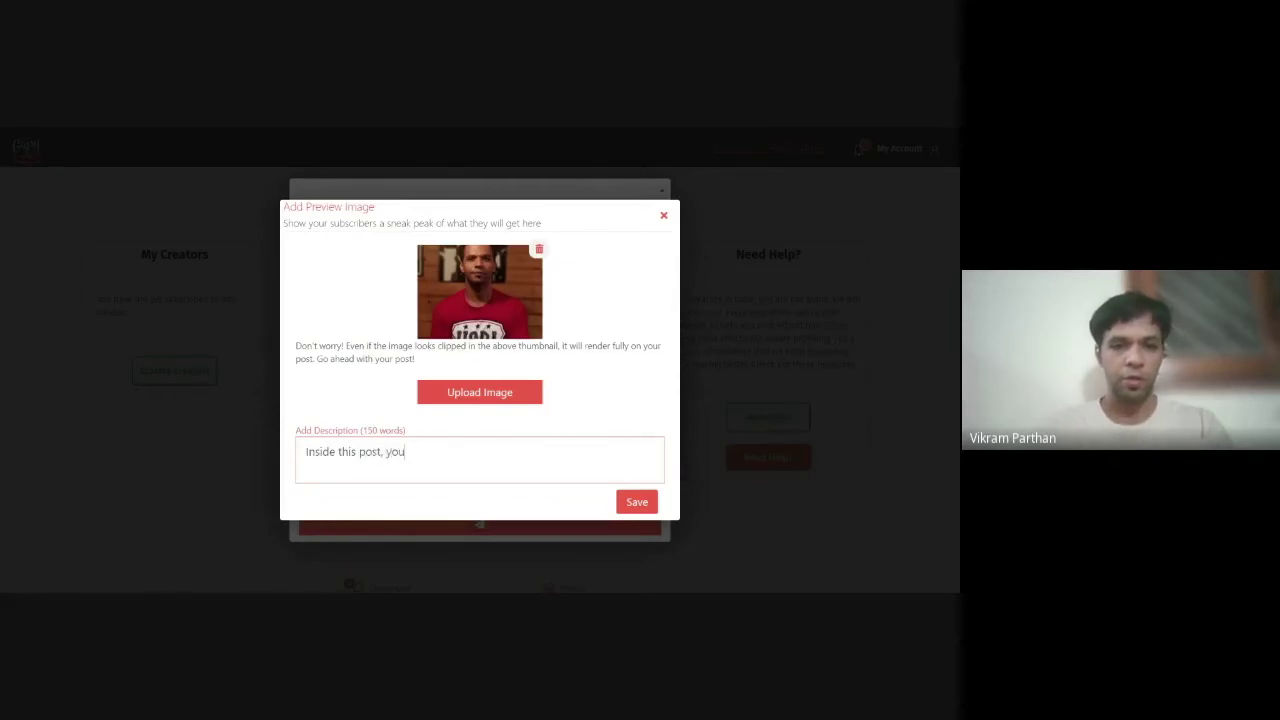
{"action": "type", "text": " get access to my"}
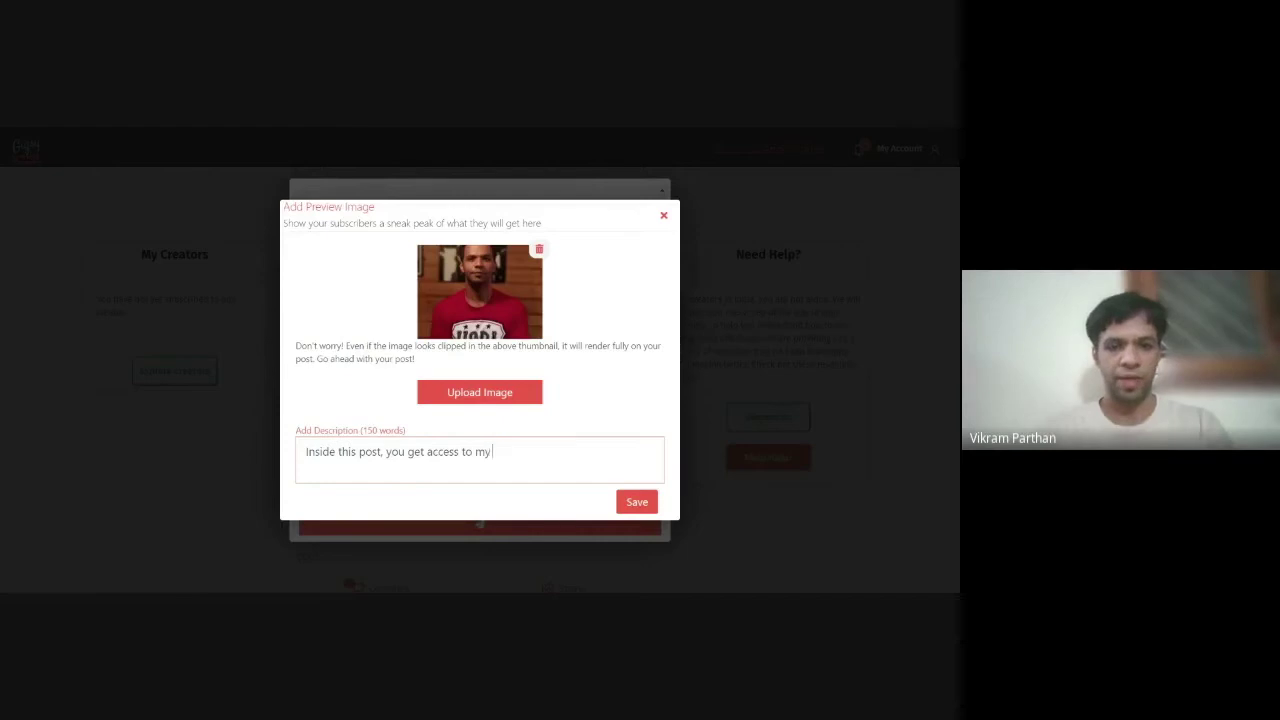
{"action": "type", "text": " first early acces"}
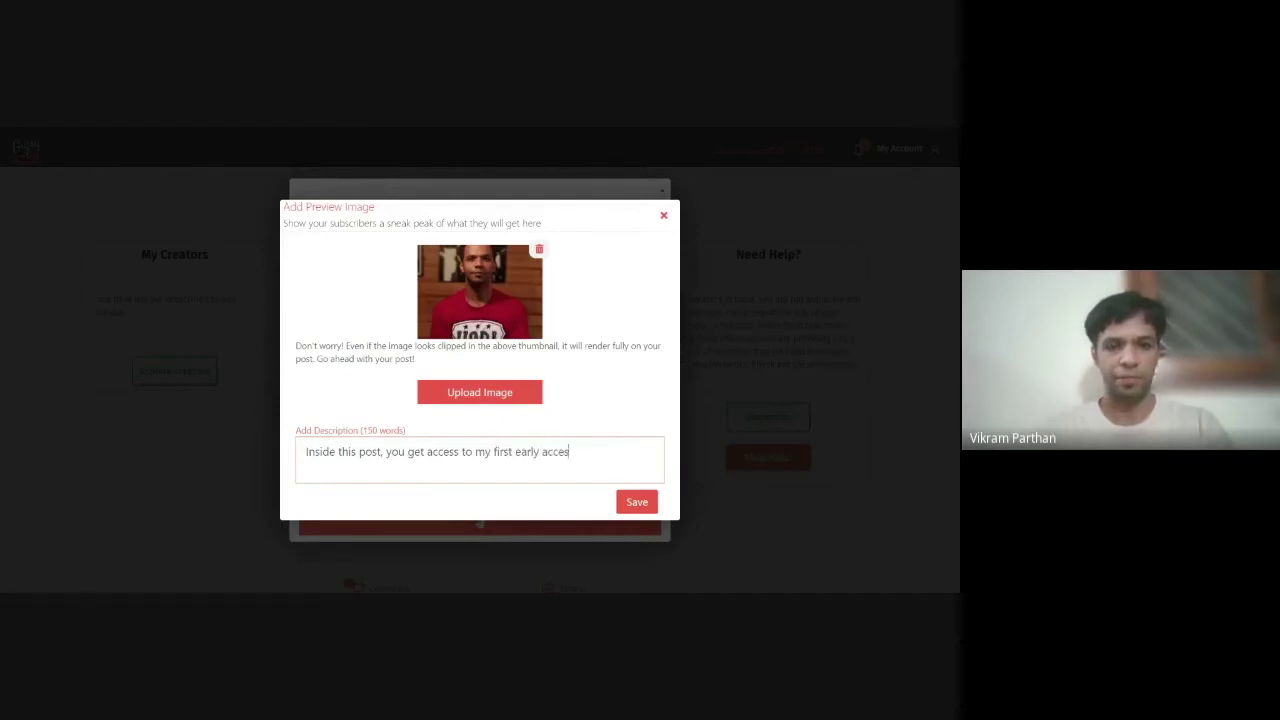
{"action": "type", "text": "s guitar clip"}
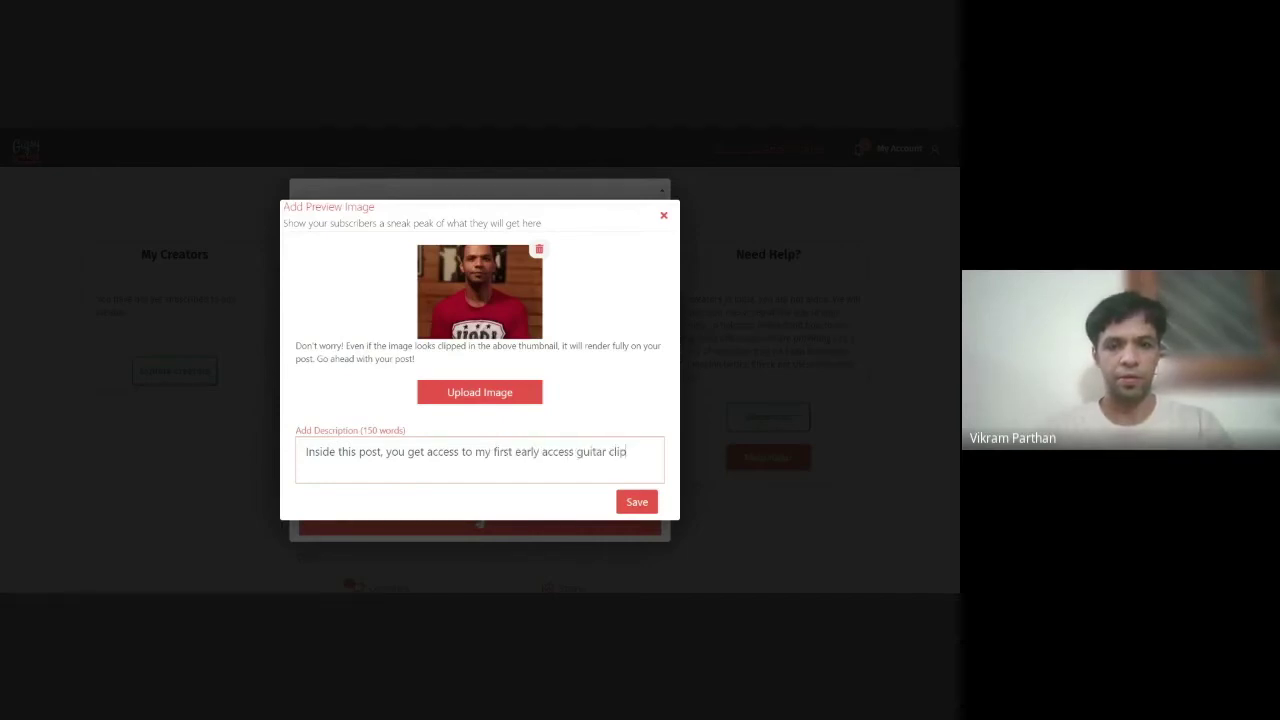
{"action": "left_click", "coordinate": [640, 501]}
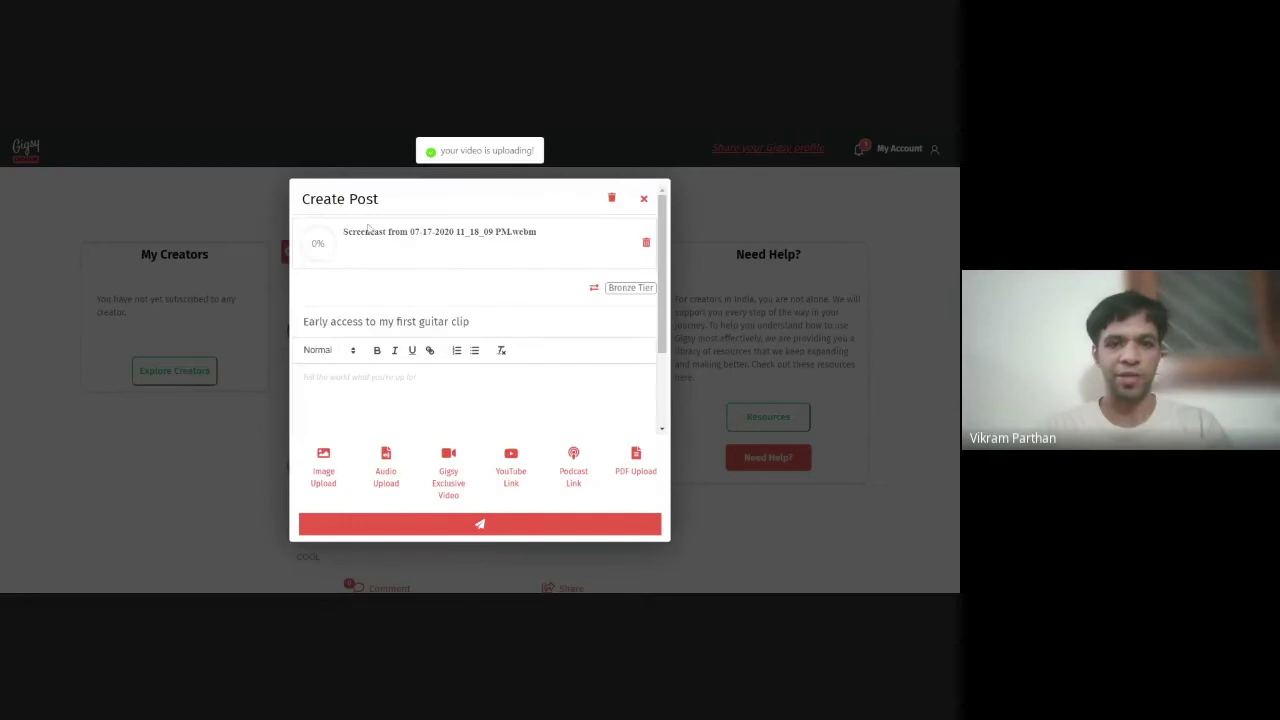
Scroll the Create Post dialog to check the uploaded .webm video and added preview image.
{"action": "scroll", "coordinate": [404, 247], "scroll_direction": "down", "scroll_amount": 3}
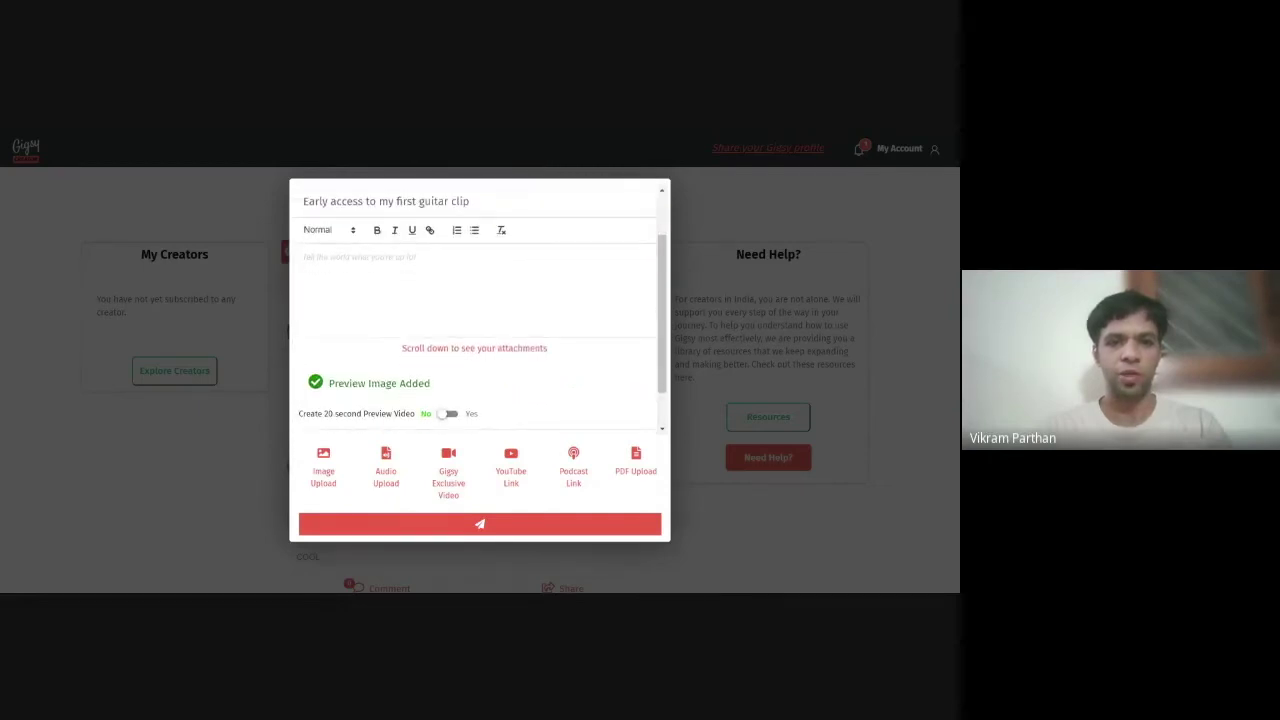
{"action": "scroll", "coordinate": [368, 403], "scroll_direction": "down", "scroll_amount": 1}
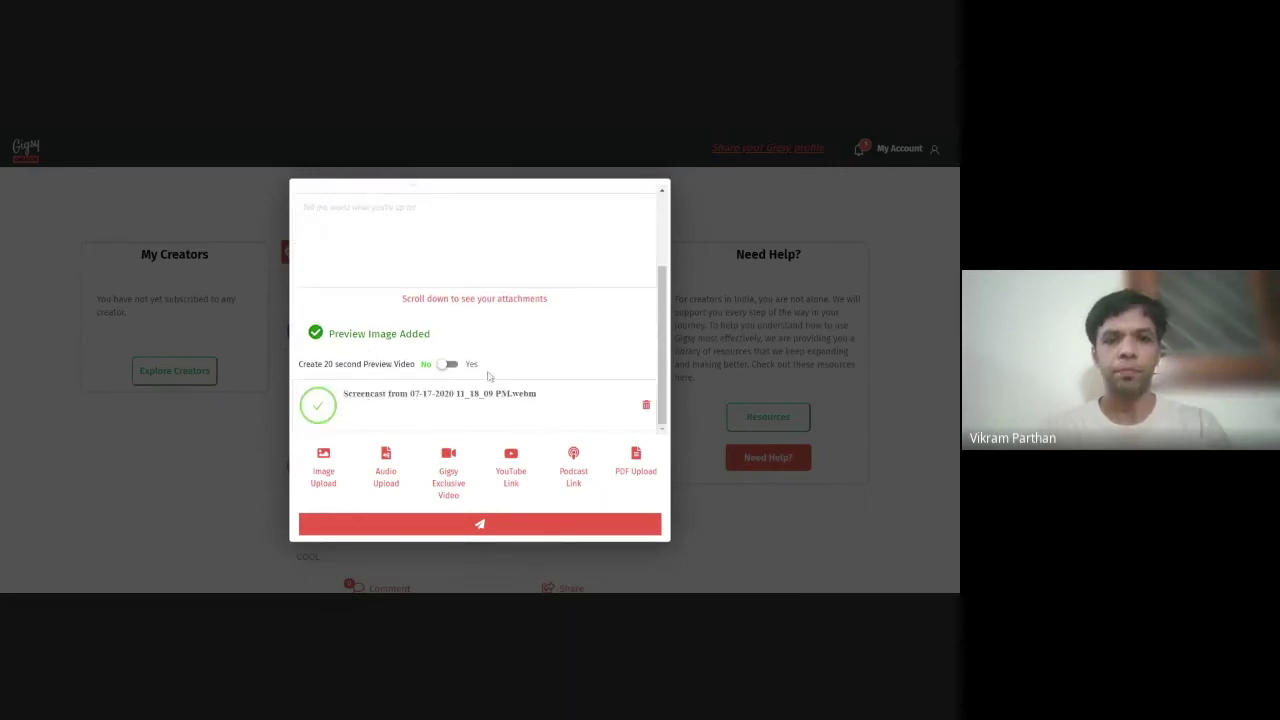
{"action": "scroll", "coordinate": [487, 338], "scroll_direction": "up", "scroll_amount": 1}
{"action": "scroll", "coordinate": [487, 338], "scroll_direction": "down", "scroll_amount": 1}
{"action": "scroll", "coordinate": [486, 337], "scroll_direction": "up", "scroll_amount": 3}
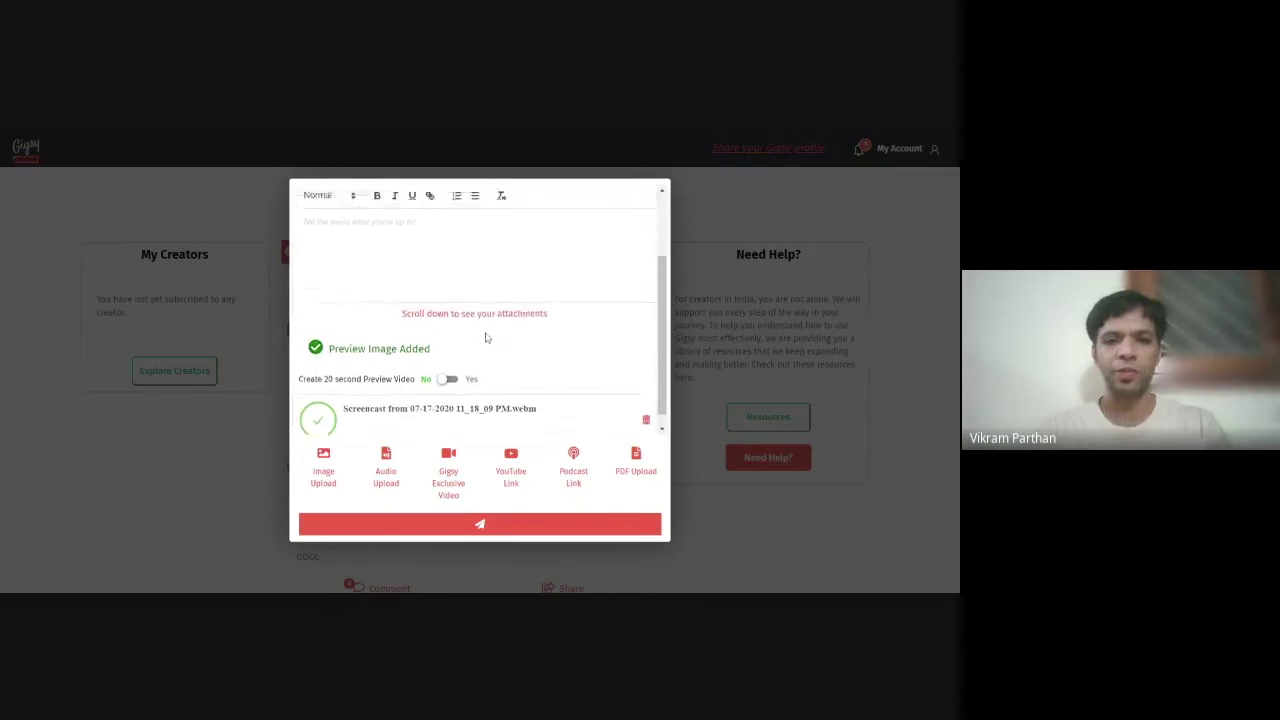
{"action": "scroll", "coordinate": [486, 337], "scroll_direction": "down", "scroll_amount": 3}
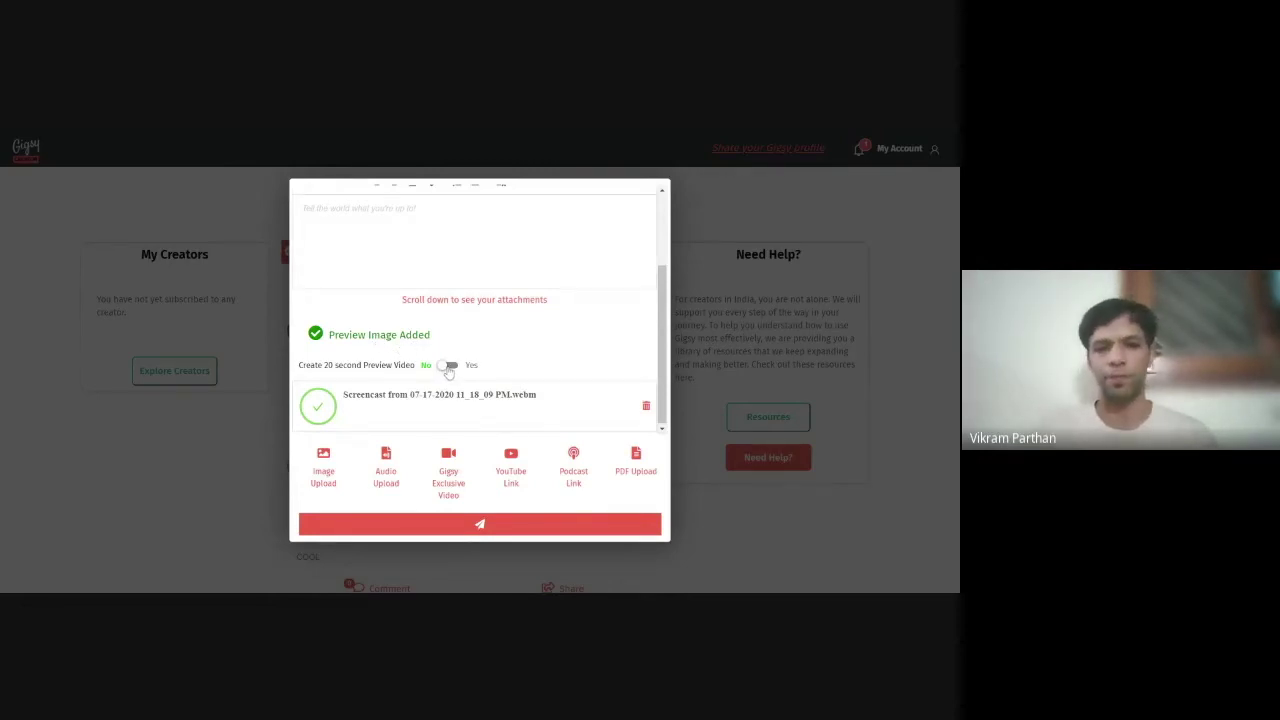
Publish the Bronze Tier post and open its Share options in the feed.
{"action": "left_click", "coordinate": [477, 525]}
{"action": "scroll", "coordinate": [457, 443], "scroll_direction": "down", "scroll_amount": 2}
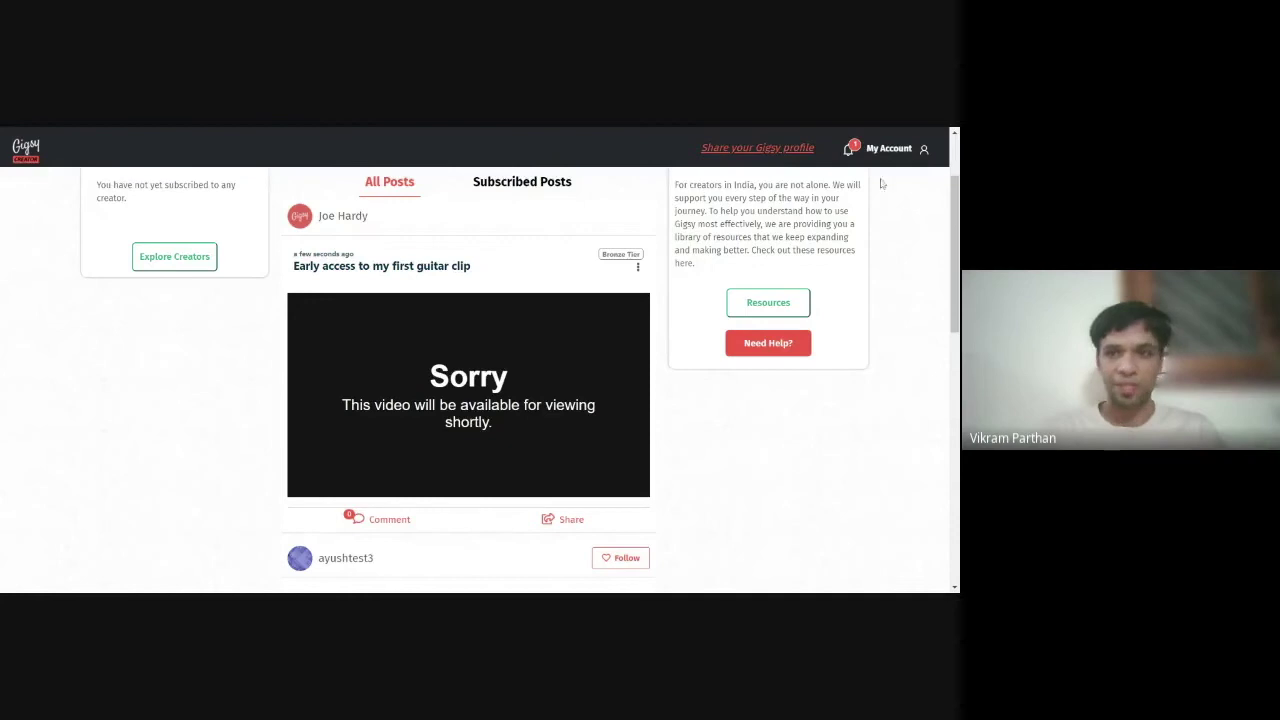
{"action": "left_click", "coordinate": [578, 522]}
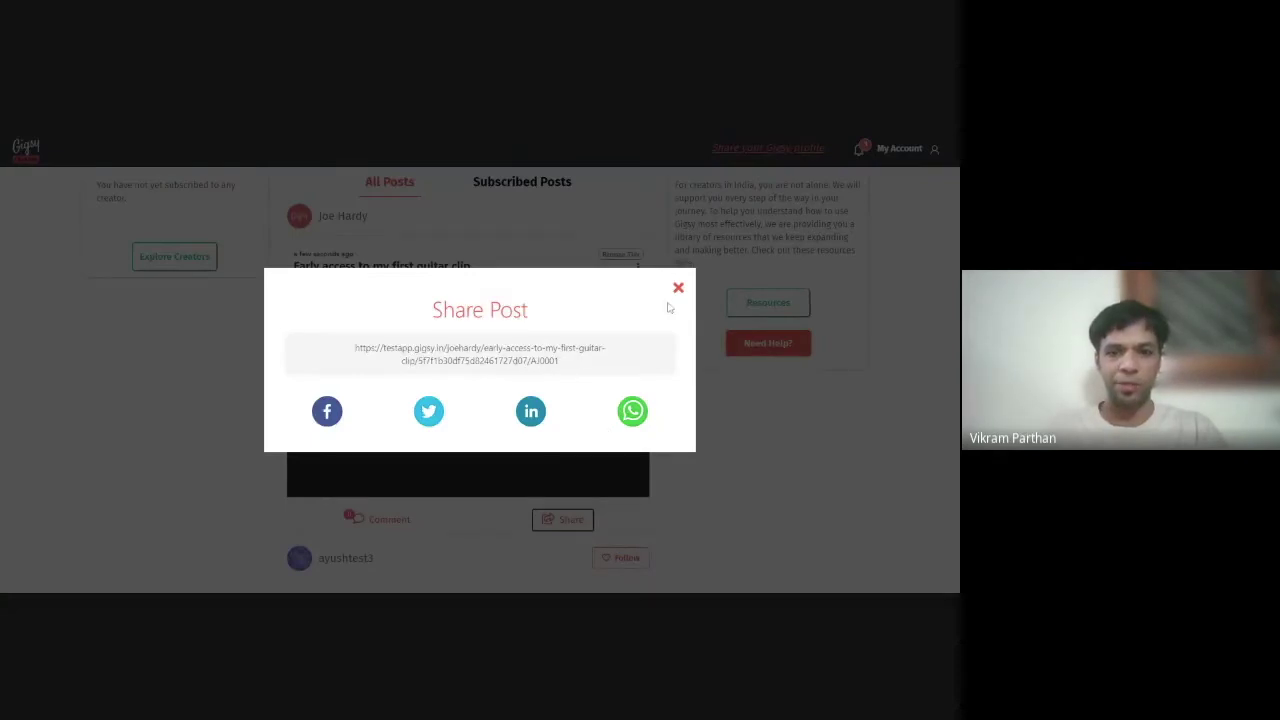
{"action": "triple_click", "coordinate": [470, 360]}
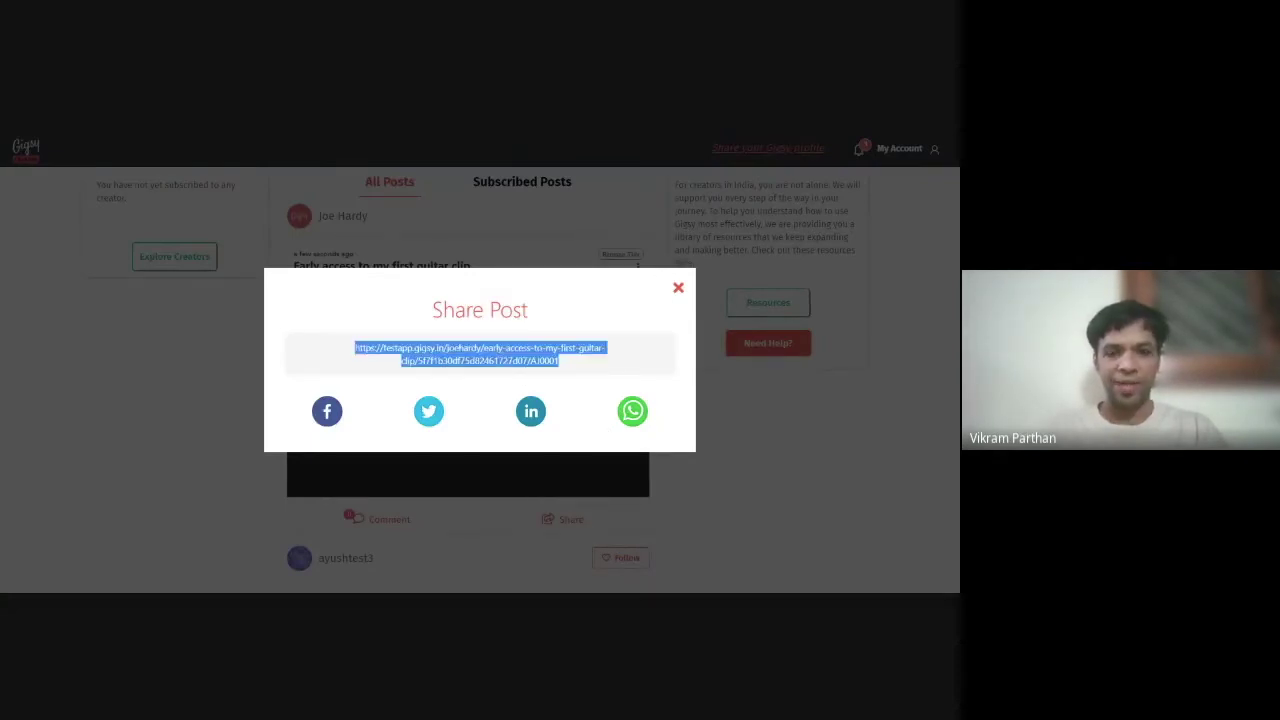
{"action": "left_click", "coordinate": [682, 289]}
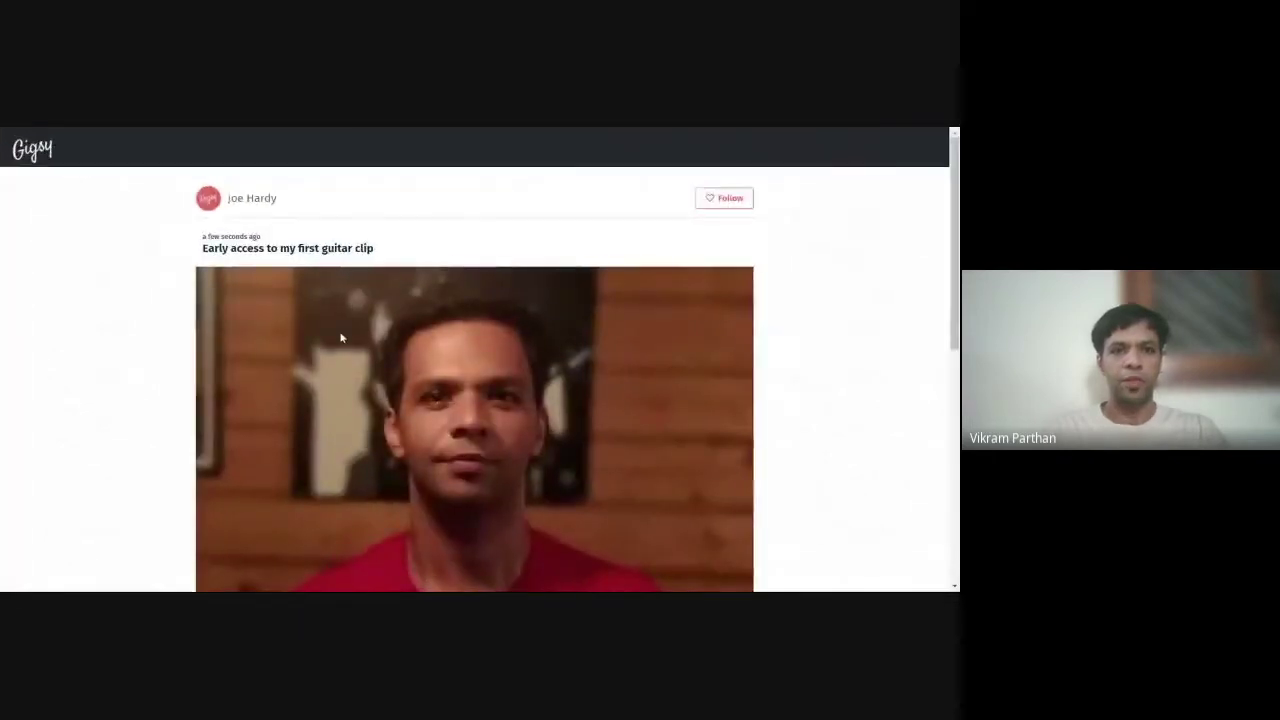
Scroll through the public post page and highlight its description text.
{"action": "scroll", "coordinate": [340, 337], "scroll_direction": "down", "scroll_amount": 3}
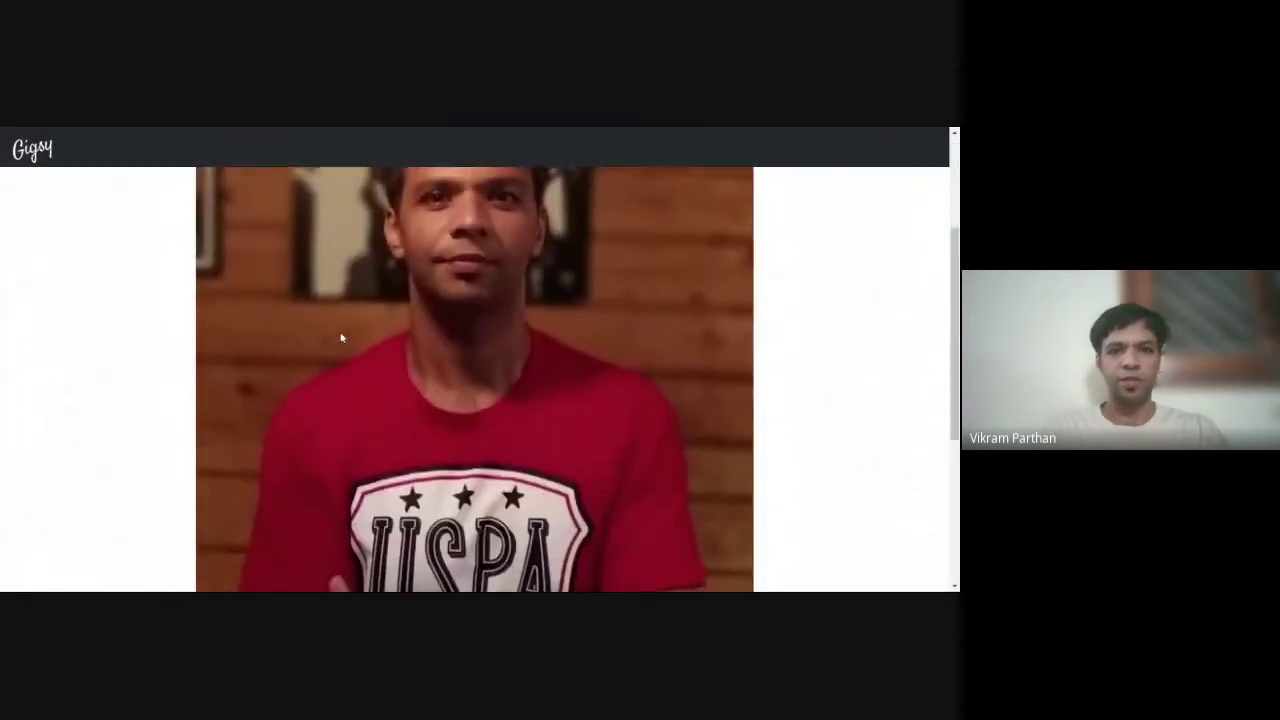
{"action": "scroll", "coordinate": [340, 335], "scroll_direction": "down", "scroll_amount": 5}
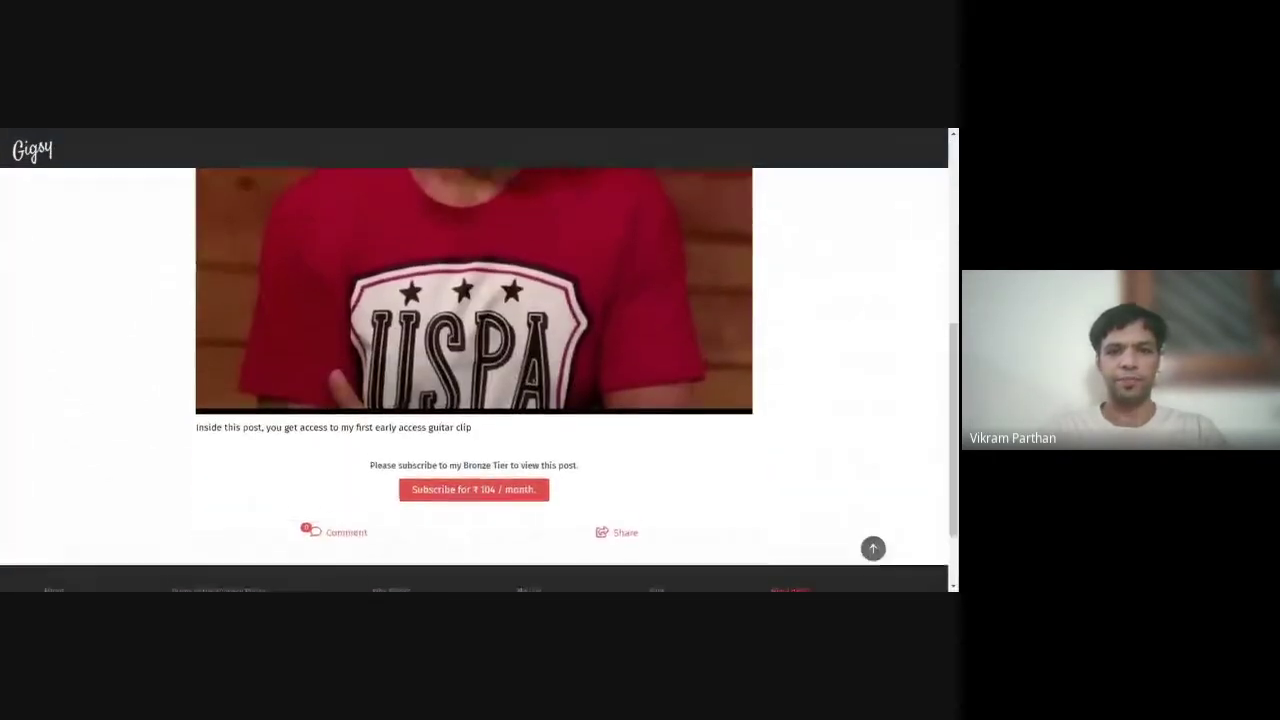
{"action": "scroll", "coordinate": [474, 380], "scroll_direction": "up", "scroll_amount": 5}
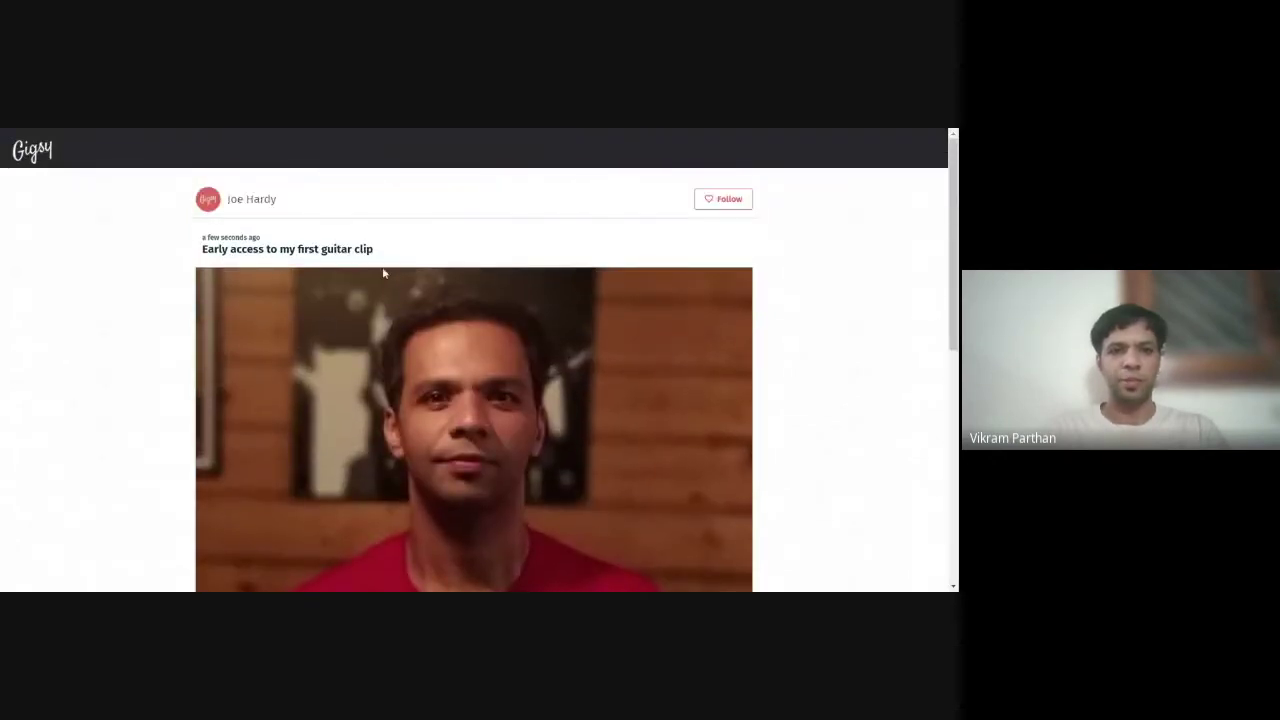
{"action": "scroll", "coordinate": [450, 275], "scroll_direction": "down", "scroll_amount": 1}
{"action": "scroll", "coordinate": [502, 278], "scroll_direction": "down", "scroll_amount": 5}
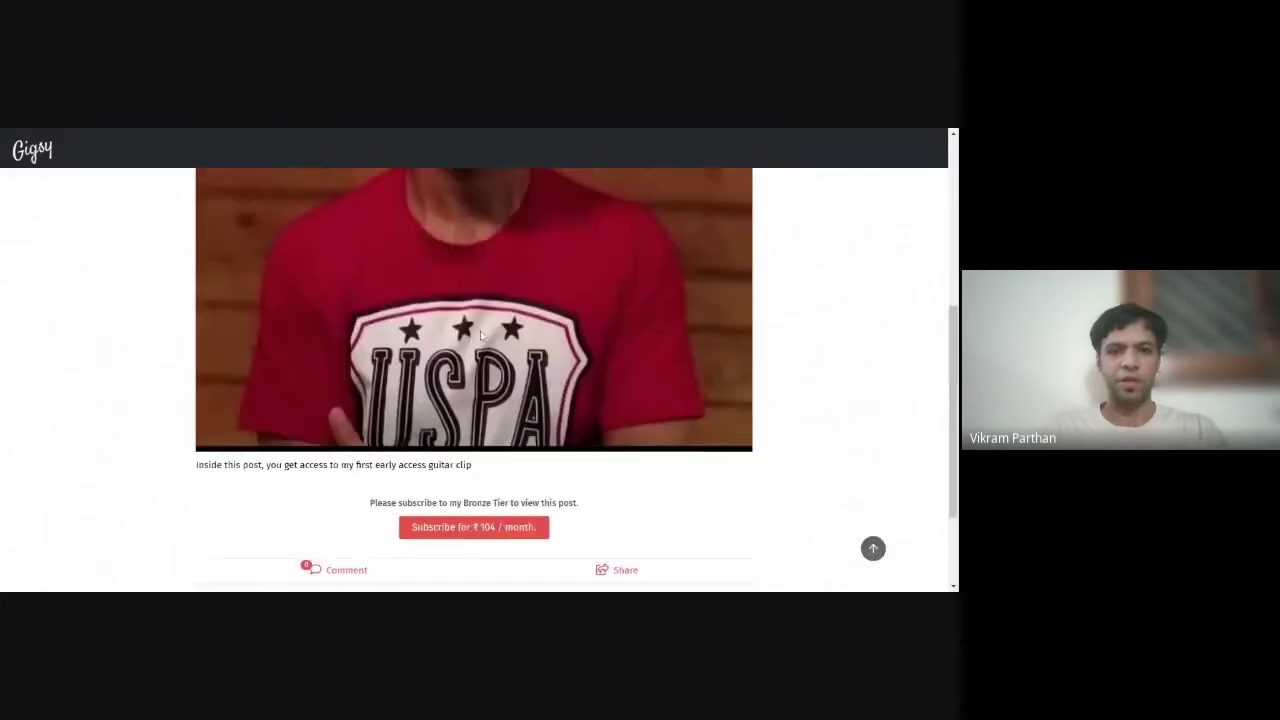
{"action": "left_click_drag", "start_coordinate": [197, 380], "coordinate": [484, 378]}
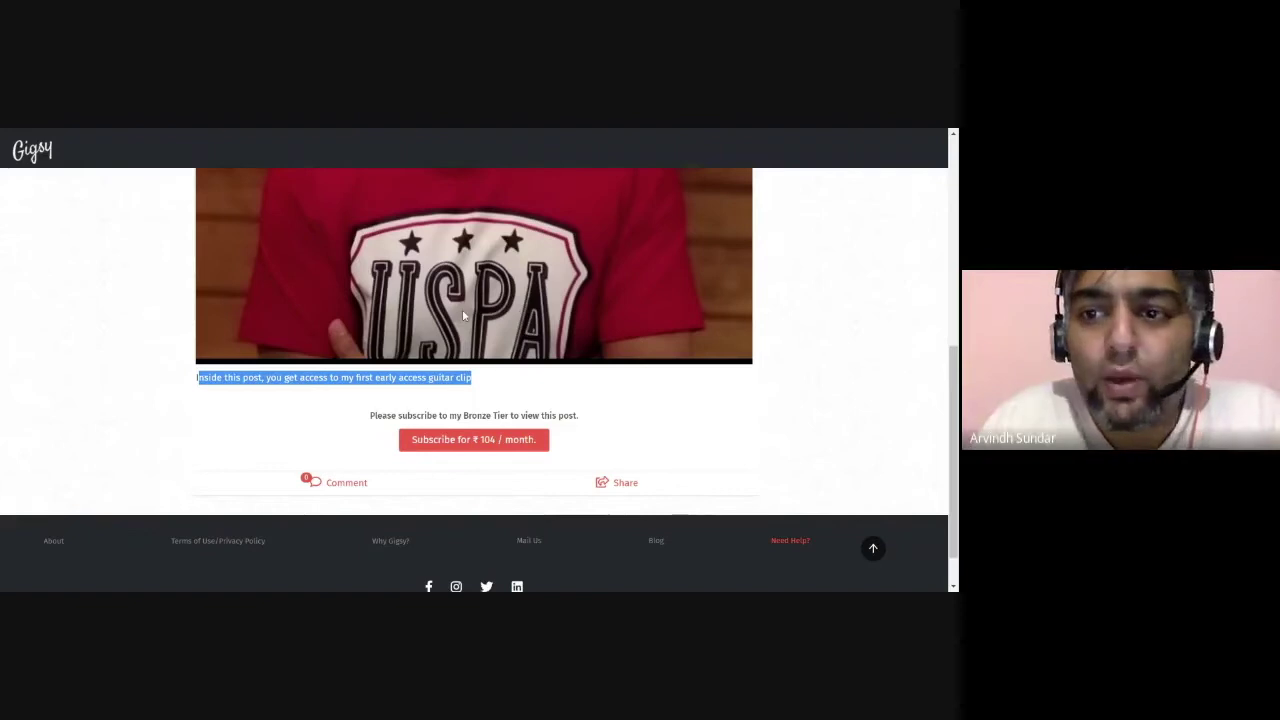
{"action": "scroll", "coordinate": [474, 380], "scroll_direction": "up", "scroll_amount": 5}
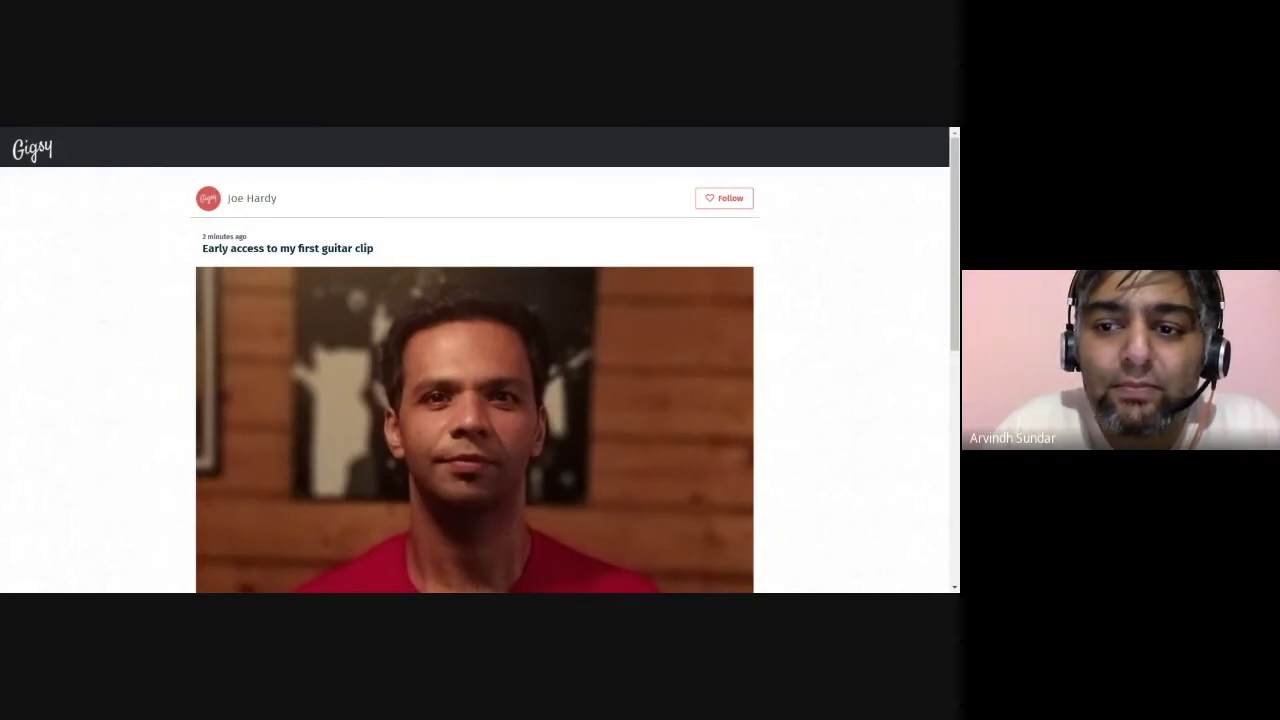
{"action": "scroll", "coordinate": [551, 426], "scroll_direction": "down", "scroll_amount": 2}
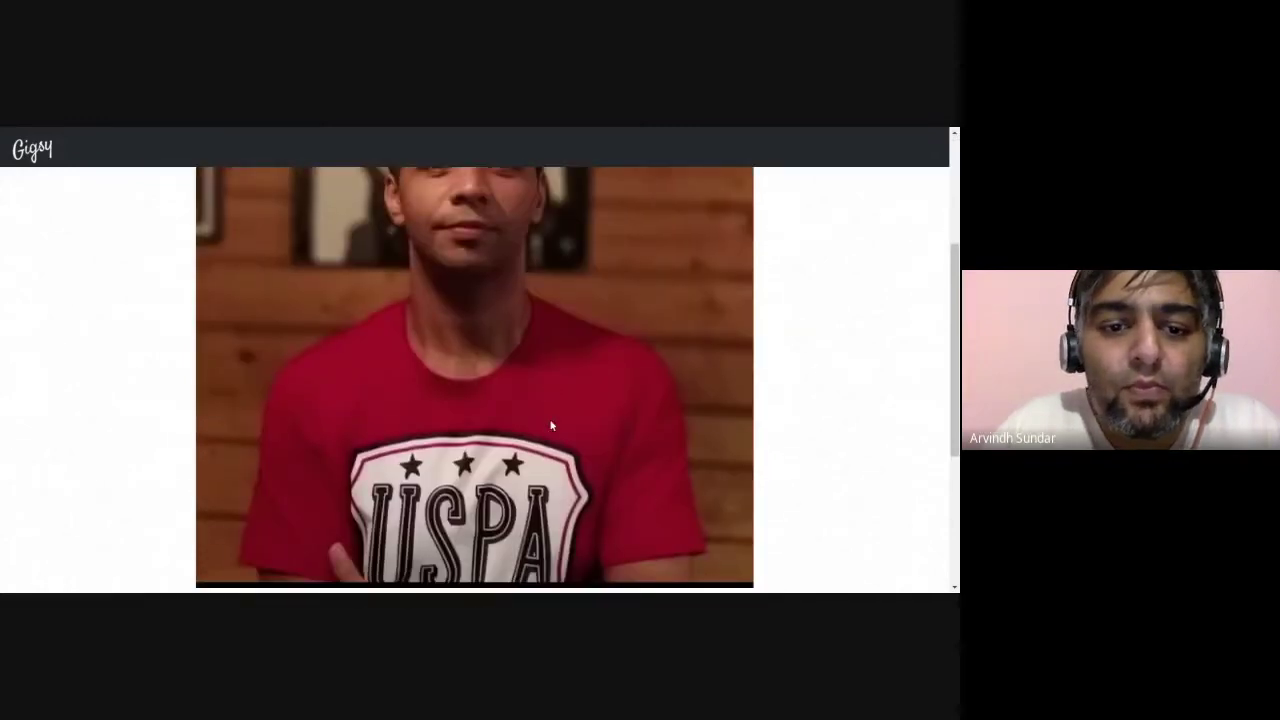
{"action": "scroll", "coordinate": [551, 426], "scroll_direction": "down", "scroll_amount": 2}
{"action": "left_click", "coordinate": [551, 426]}
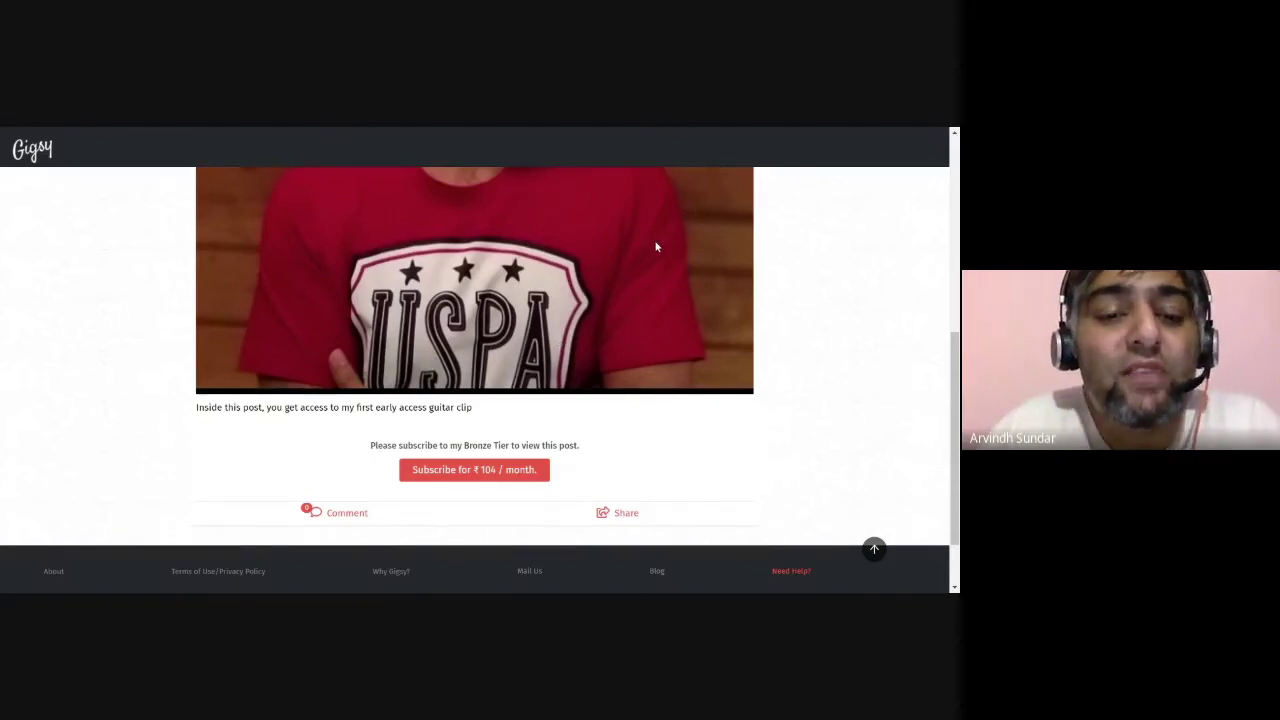
{"action": "scroll", "coordinate": [803, 268], "scroll_direction": "up", "scroll_amount": 1}
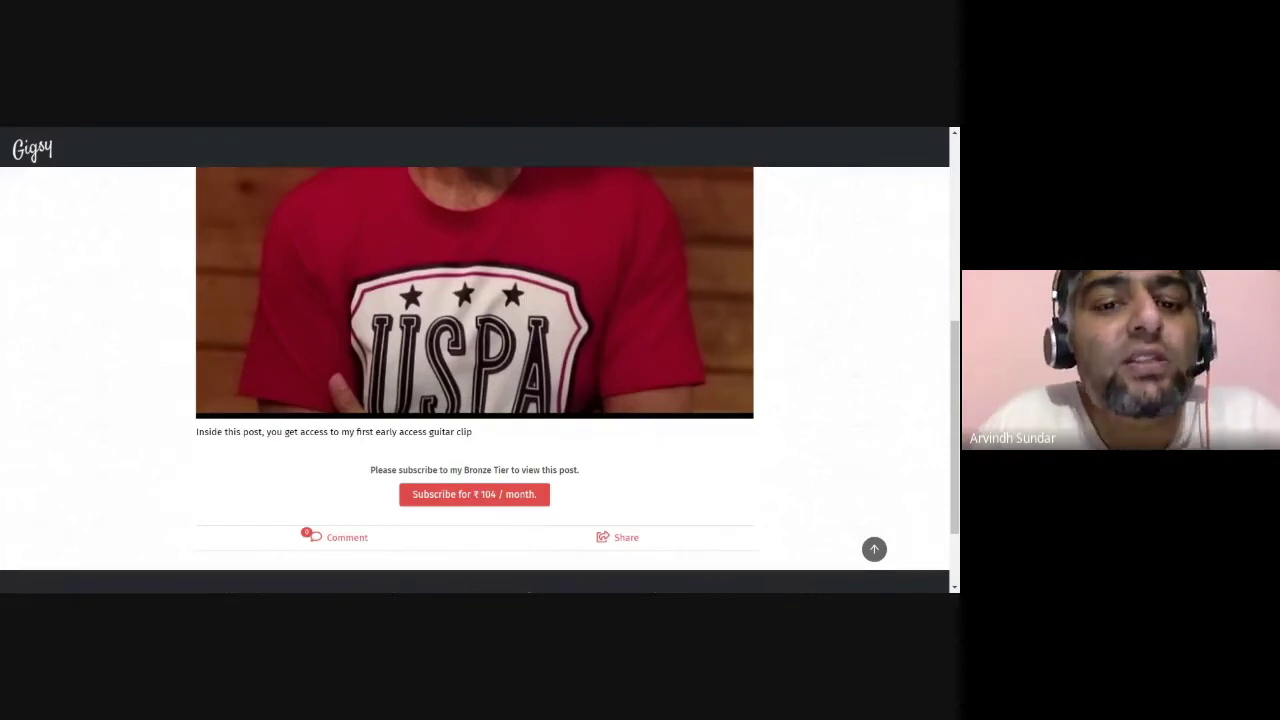
{"action": "scroll", "coordinate": [693, 226], "scroll_direction": "up", "scroll_amount": 5}
{"action": "scroll", "coordinate": [693, 228], "scroll_direction": "up", "scroll_amount": 1}
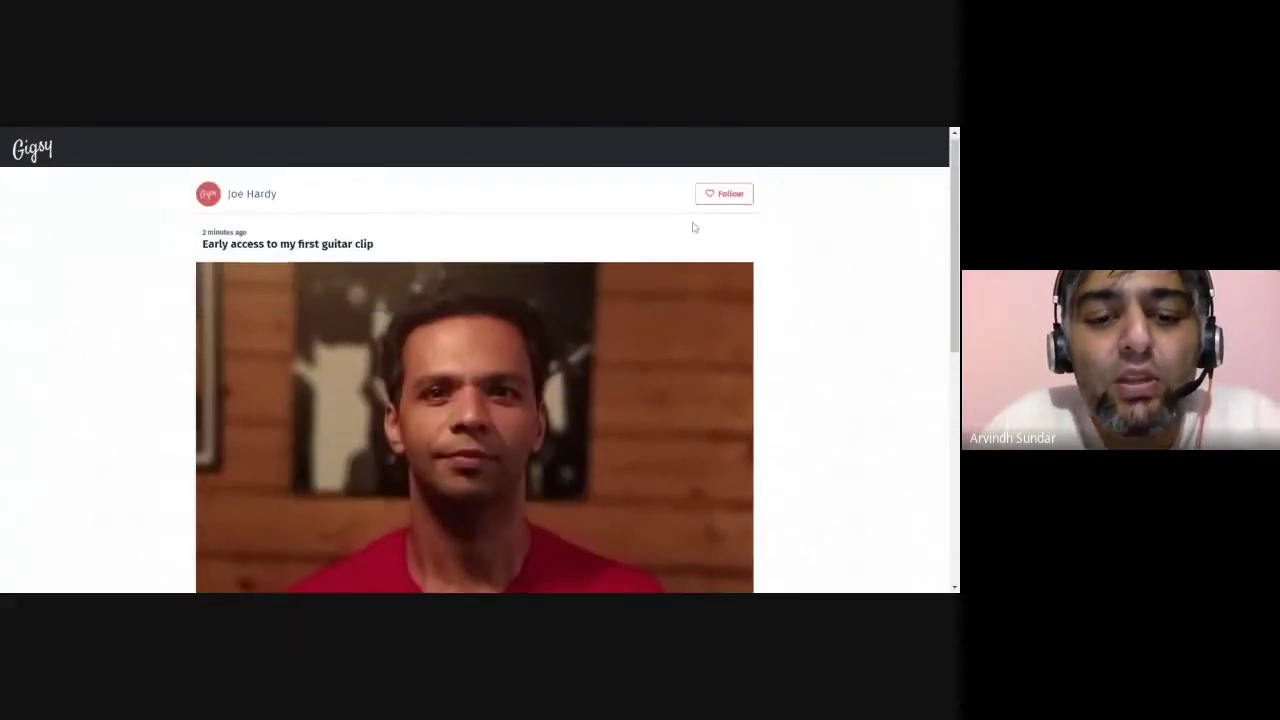
{"action": "scroll", "coordinate": [475, 380], "scroll_direction": "down", "scroll_amount": 6}
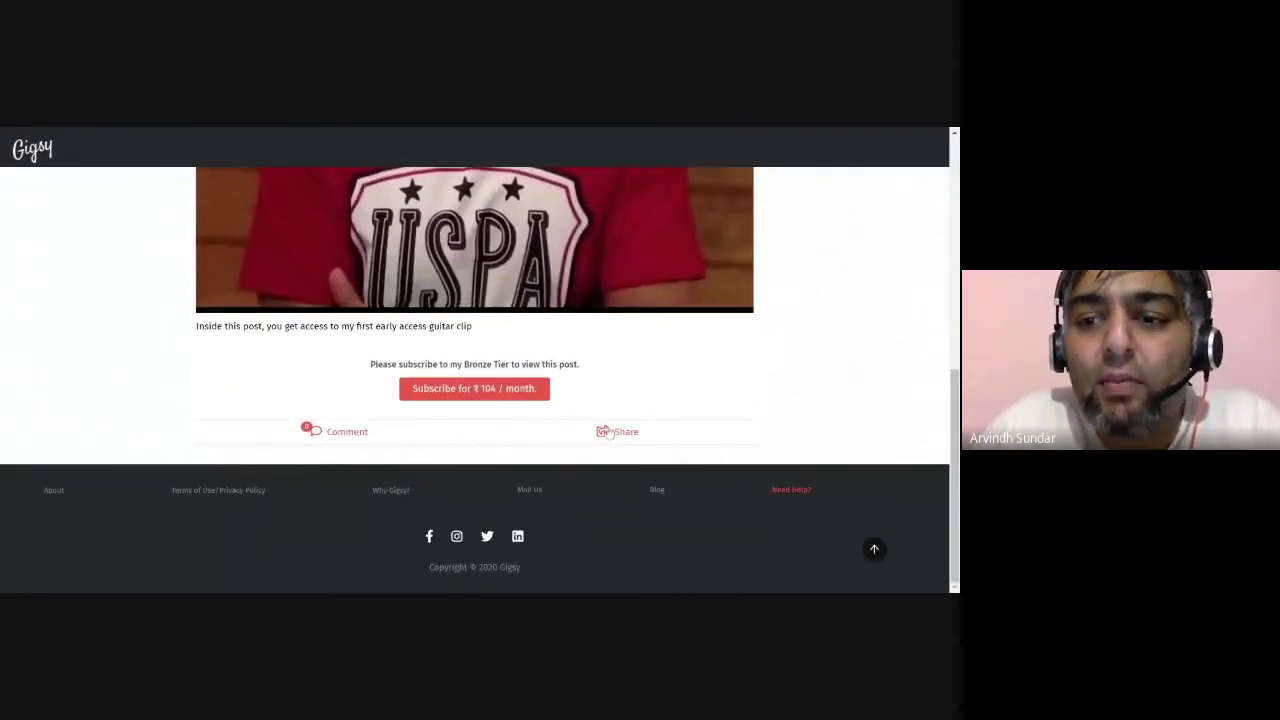
Select the public post's share URL, then switch back to the creator's dashboard feed.
{"action": "left_click", "coordinate": [606, 431]}
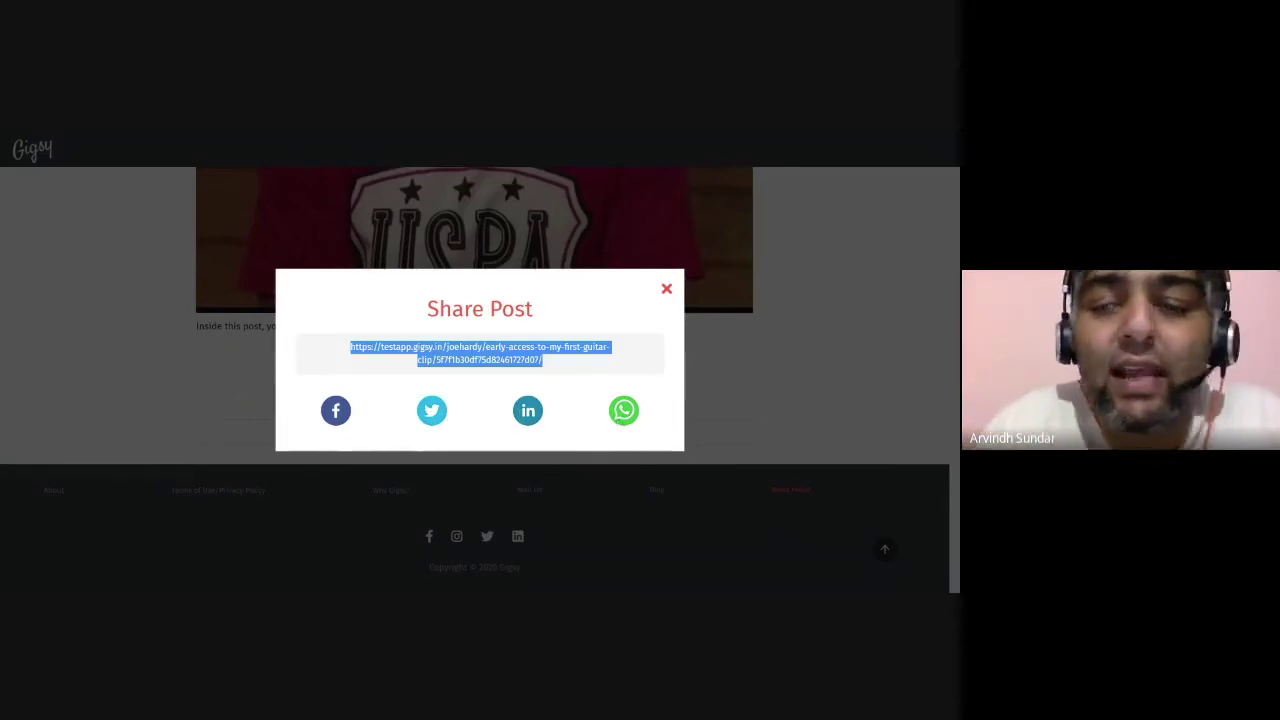
{"action": "left_click", "coordinate": [544, 366]}
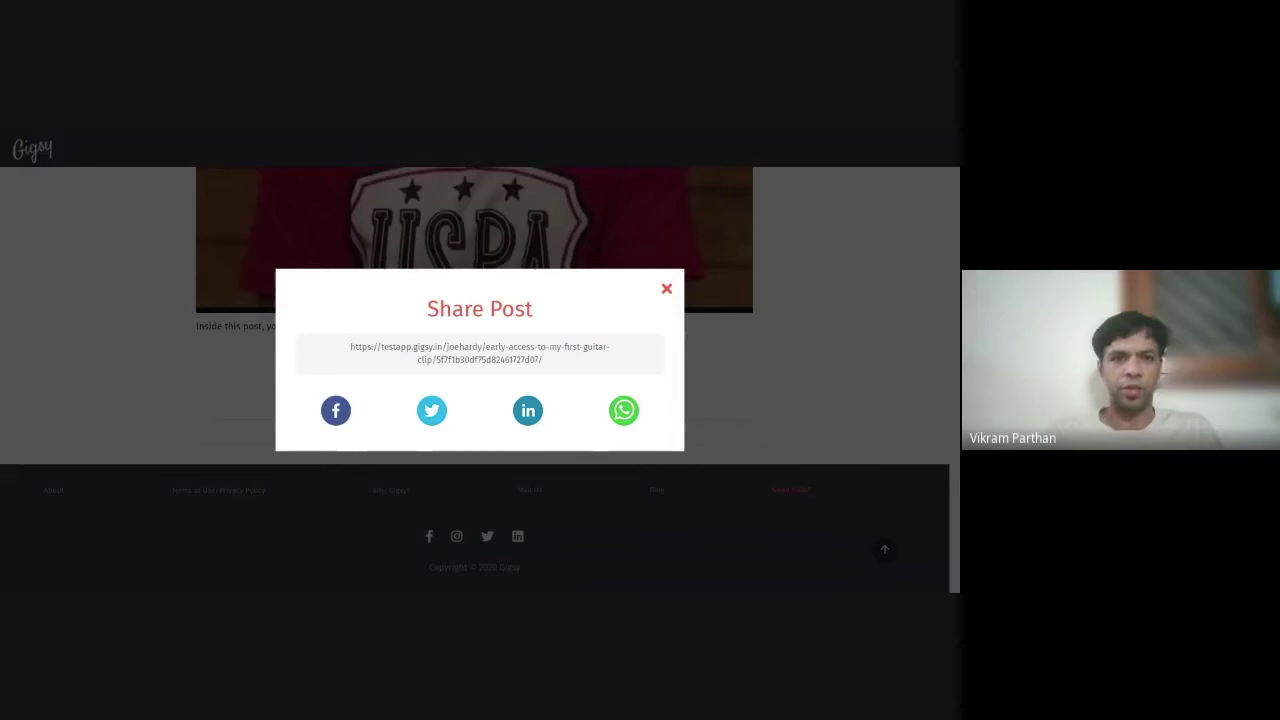
{"action": "key", "text": "alt+Left"}
{"action": "scroll", "coordinate": [499, 335], "scroll_direction": "down", "scroll_amount": 1}
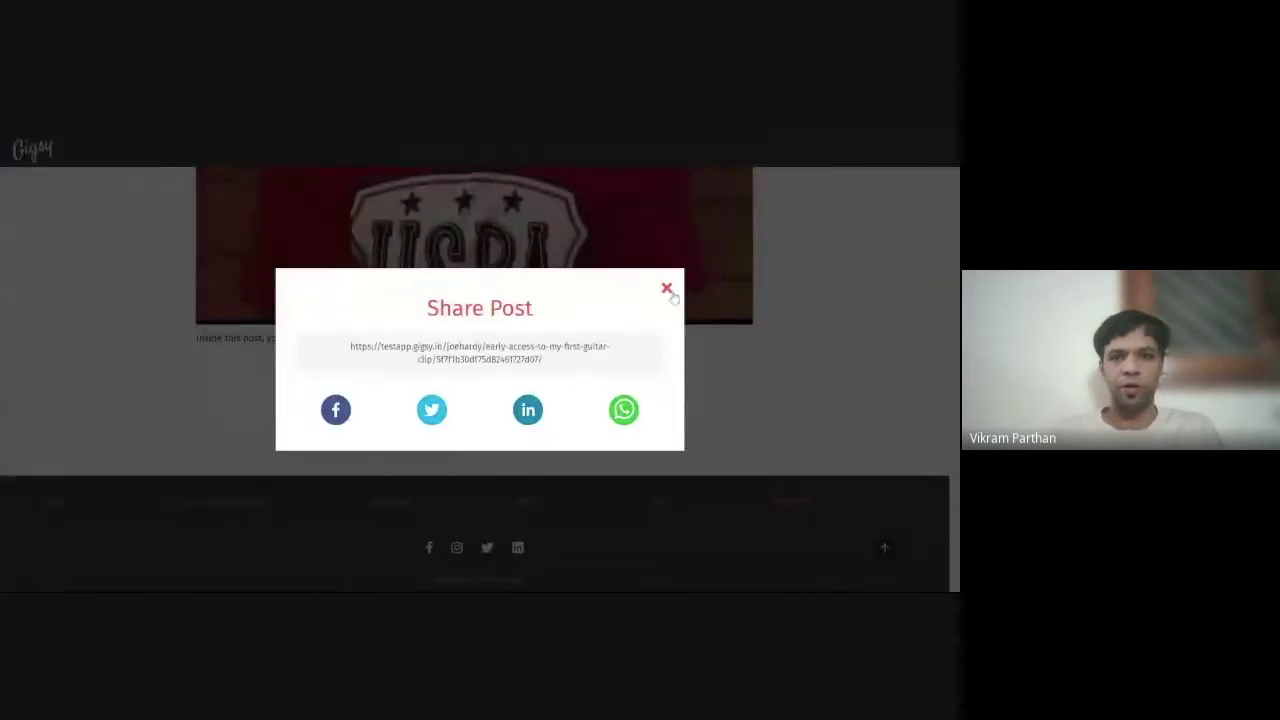
Close the Share Post dialog and review the guitar clip post with its Bronze Tier ₹104/month offer.
{"action": "left_click", "coordinate": [668, 286]}
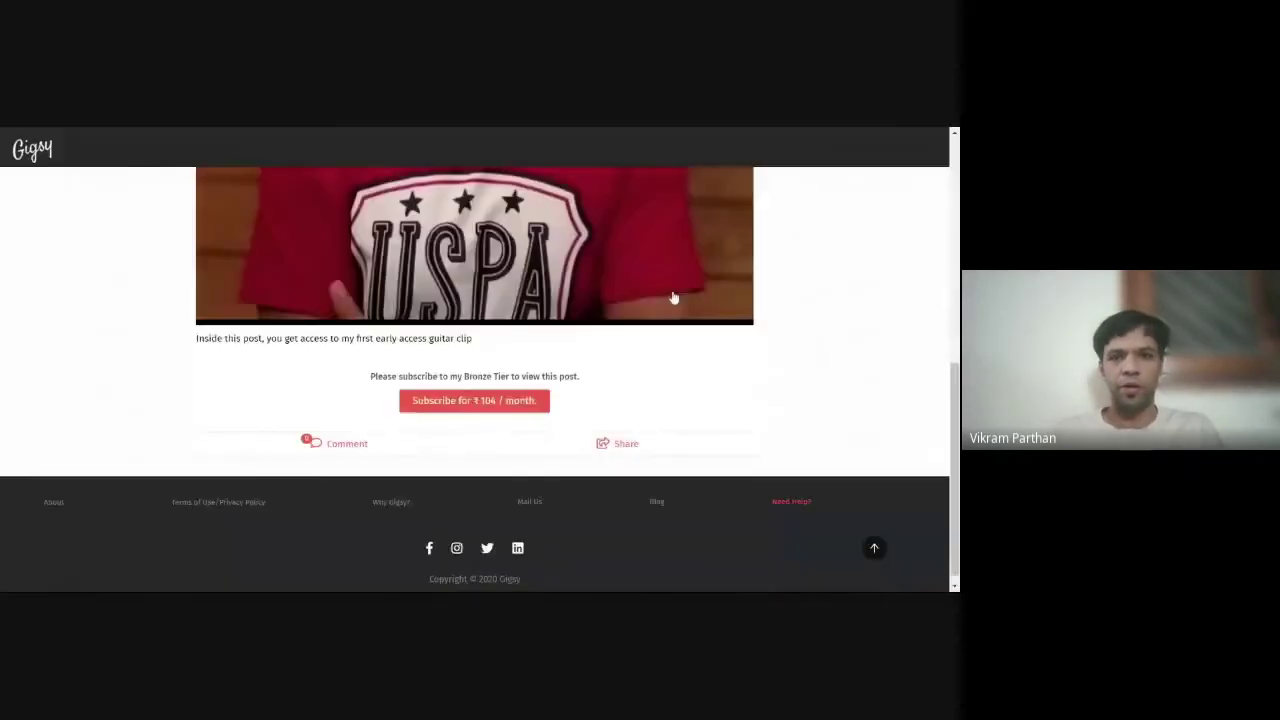
{"action": "scroll", "coordinate": [674, 298], "scroll_direction": "up", "scroll_amount": 6}
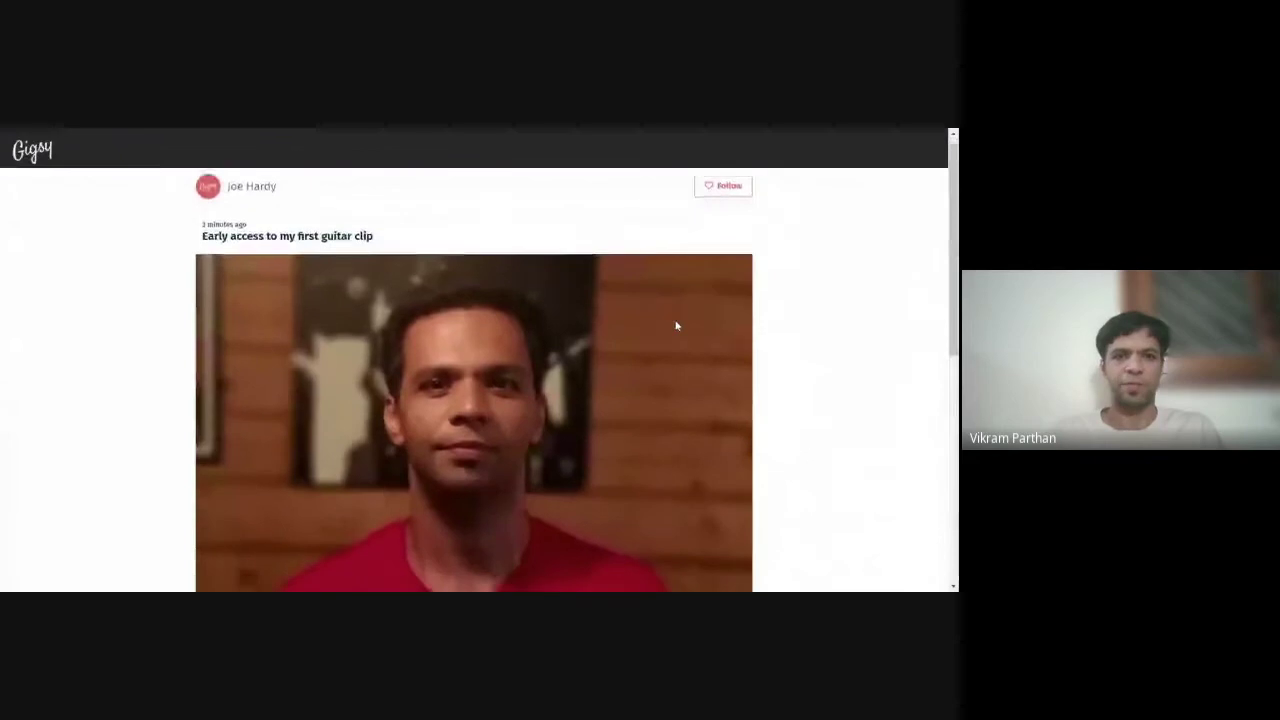
{"action": "scroll", "coordinate": [676, 326], "scroll_direction": "down", "scroll_amount": 5}
{"action": "scroll", "coordinate": [652, 267], "scroll_direction": "down", "scroll_amount": 5}
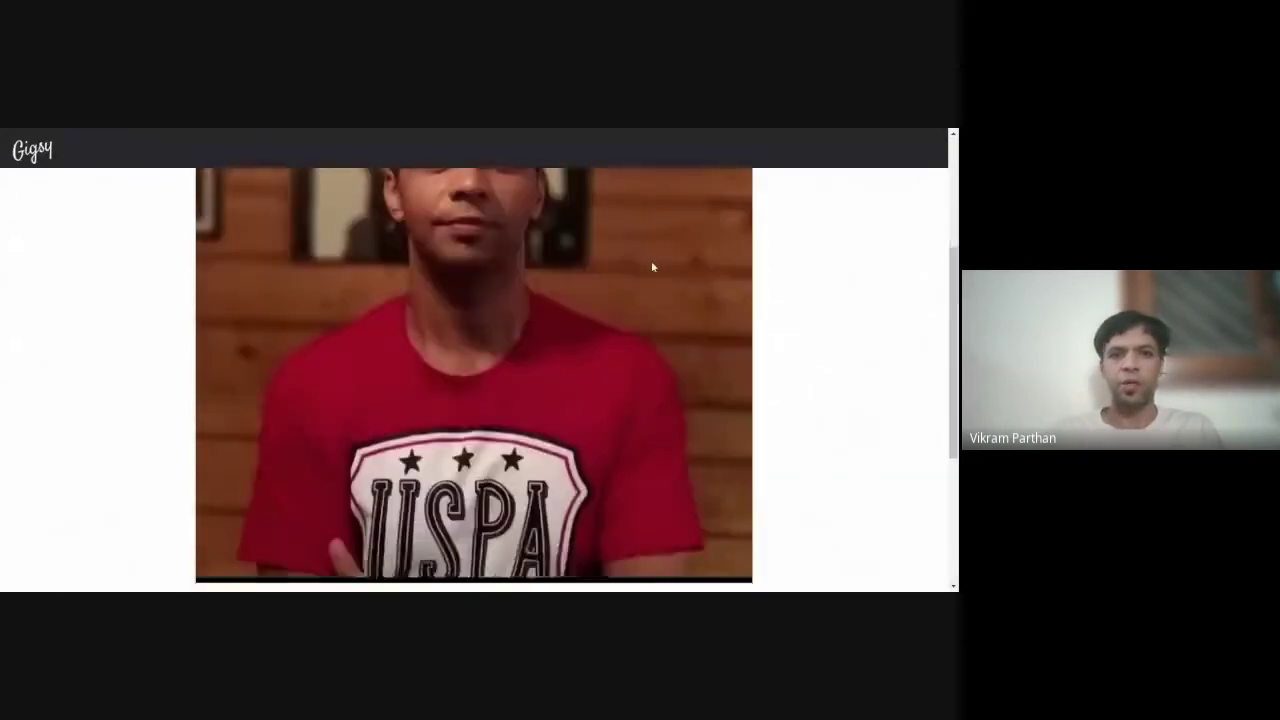
{"action": "scroll", "coordinate": [652, 267], "scroll_direction": "down", "scroll_amount": 3}
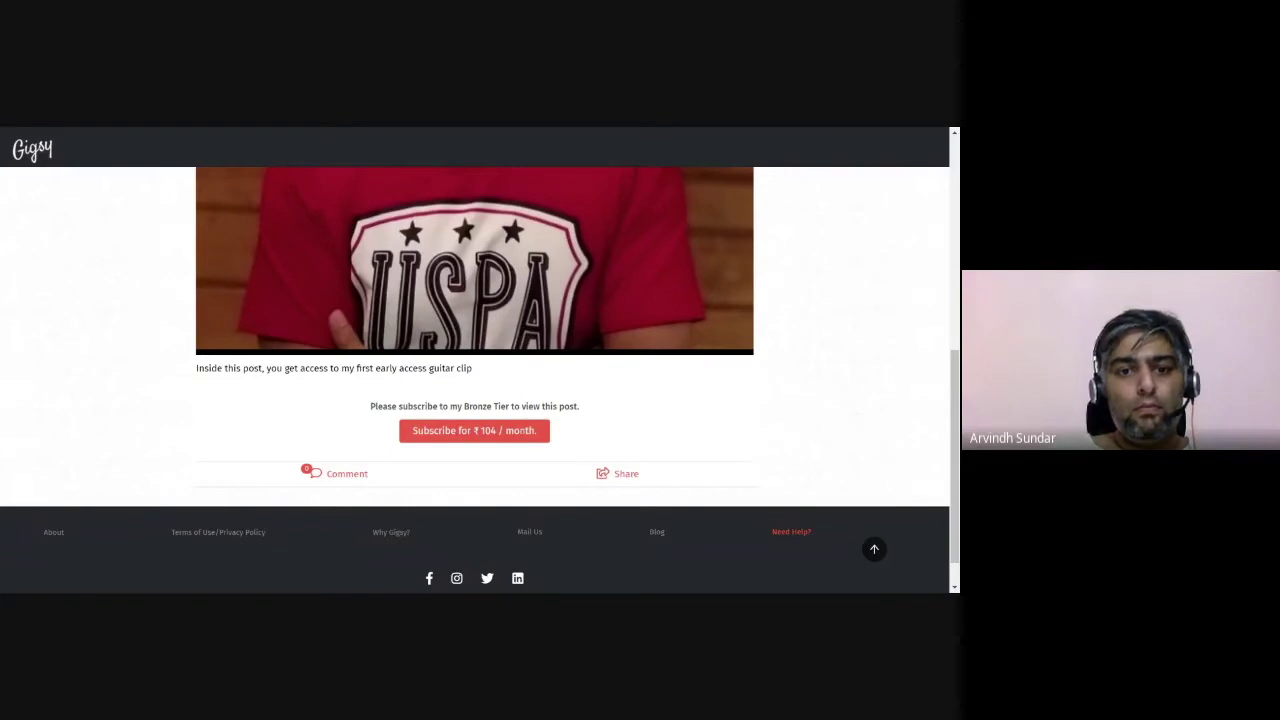
{"action": "scroll", "coordinate": [583, 306], "scroll_direction": "up", "scroll_amount": 10}
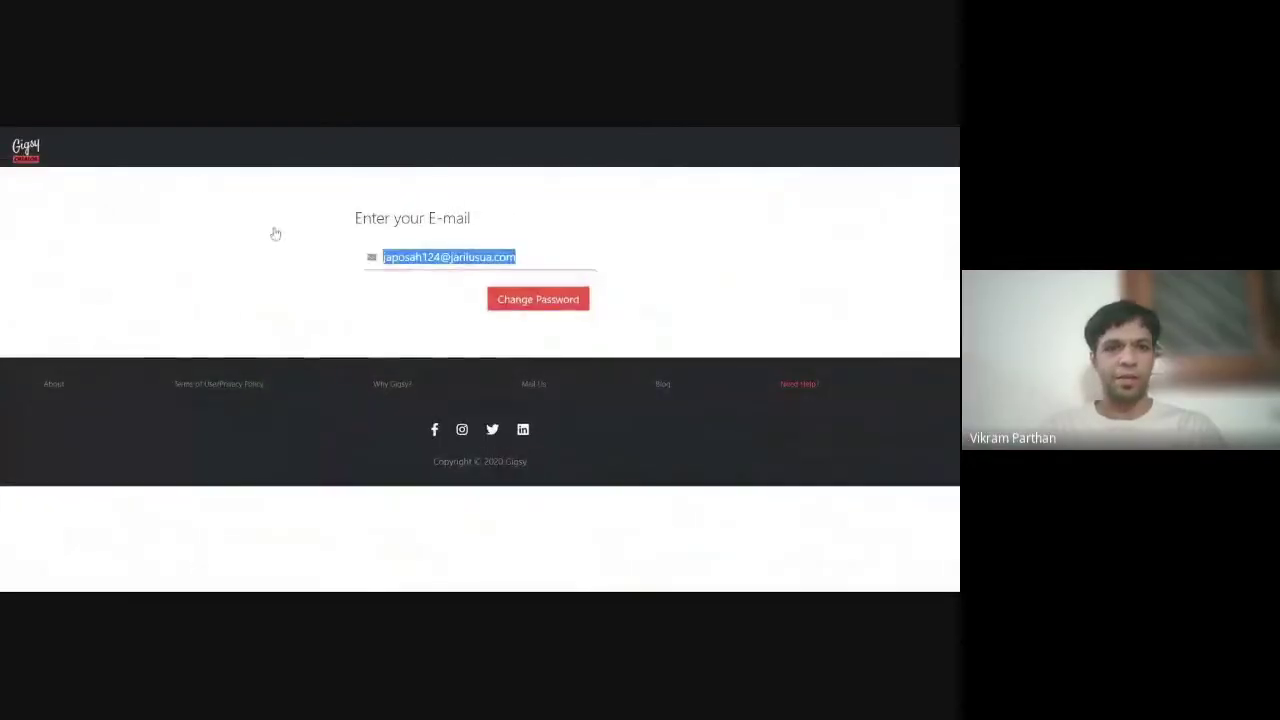
Return to the Gigsy home page and choose the creator account's saved e-mail on the sign-in page.
{"action": "left_click", "coordinate": [21, 155]}
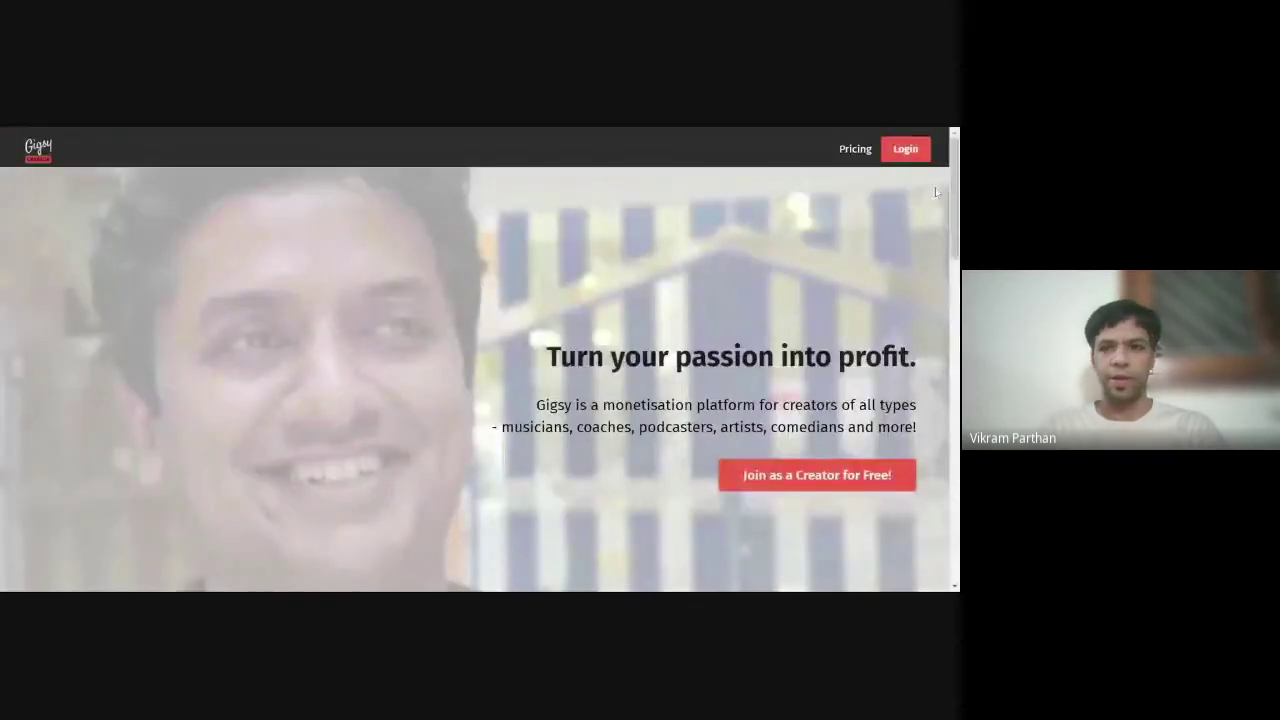
{"action": "left_click", "coordinate": [908, 150]}
{"action": "left_click", "coordinate": [93, 402]}
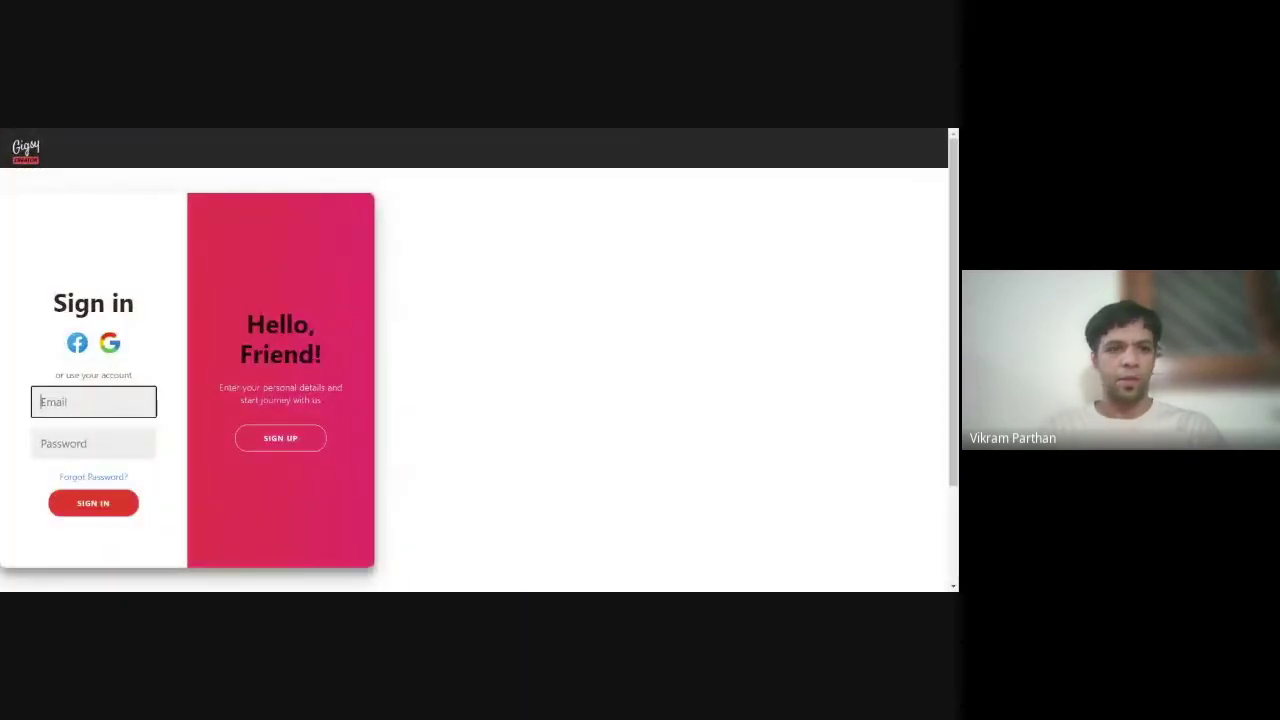
{"action": "key", "text": "ctrl+a"}
{"action": "key", "text": "ctrl+v"}
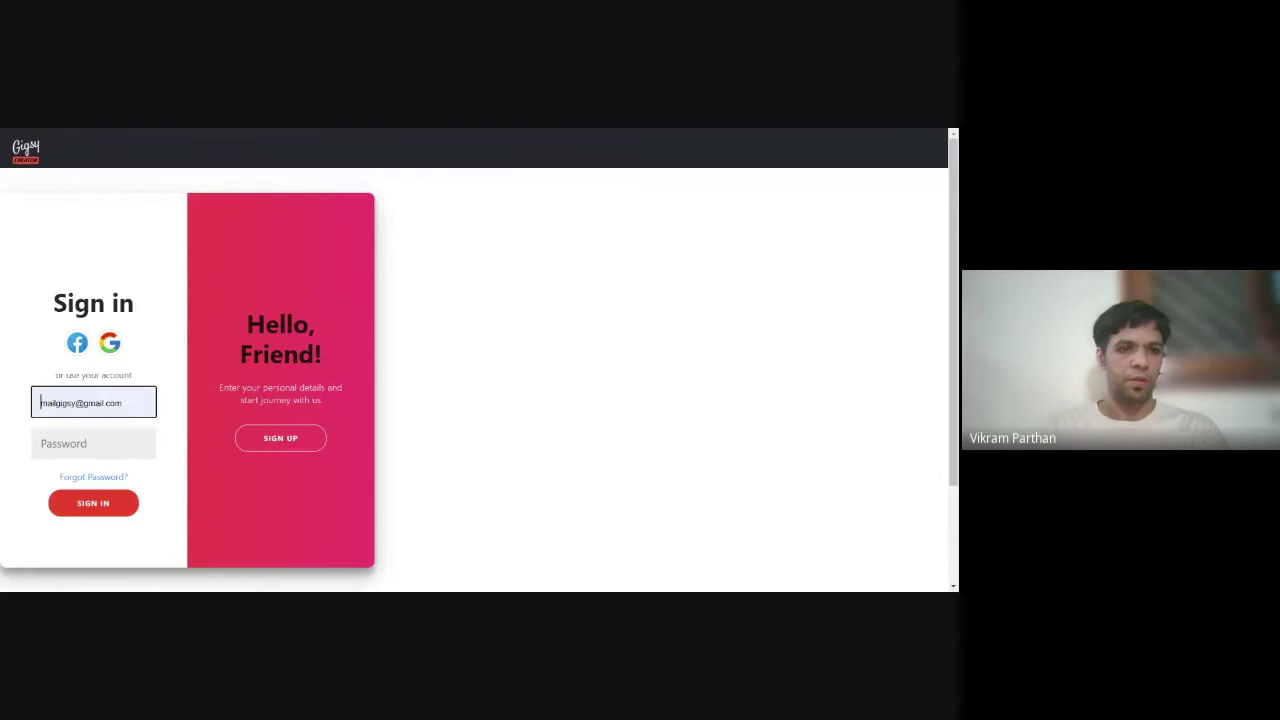
{"action": "key", "text": "Down"}
{"action": "key", "text": "Down"}
{"action": "key", "text": "Return"}
Enter the account password, sign in, and go back to the creator dashboard.
{"action": "left_click", "coordinate": [120, 432]}
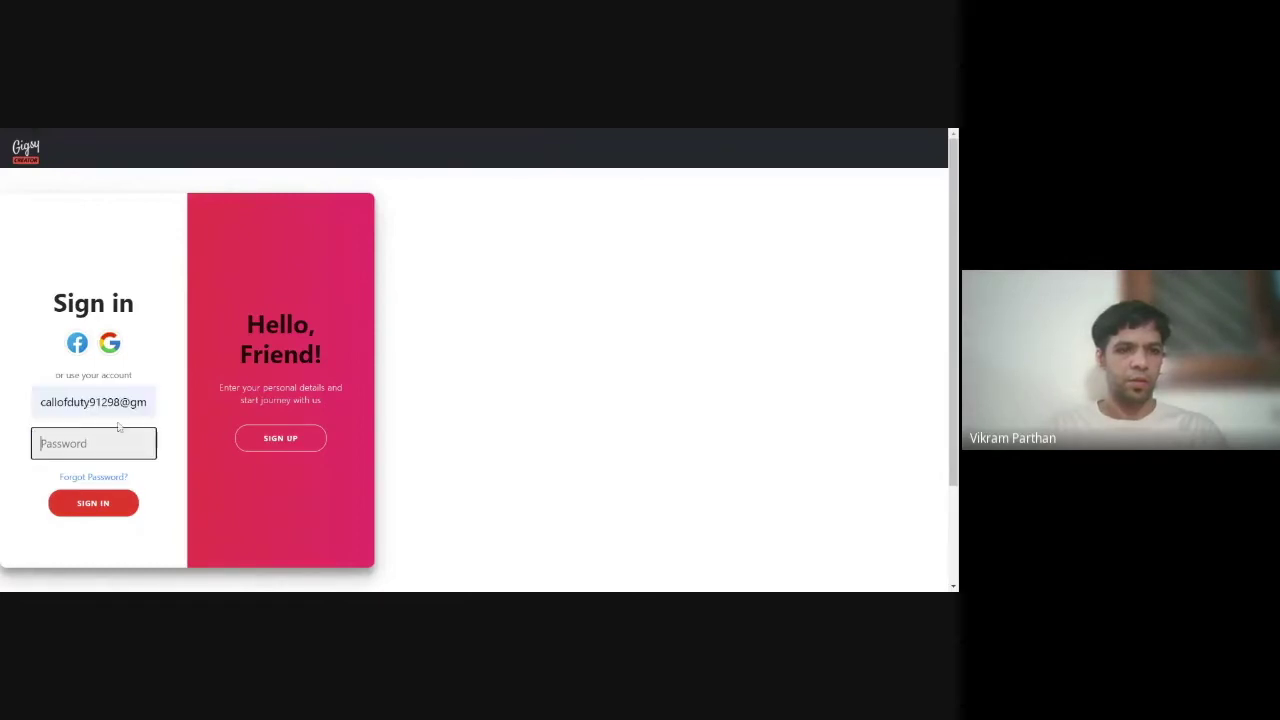
{"action": "type", "text": "••••••••"}
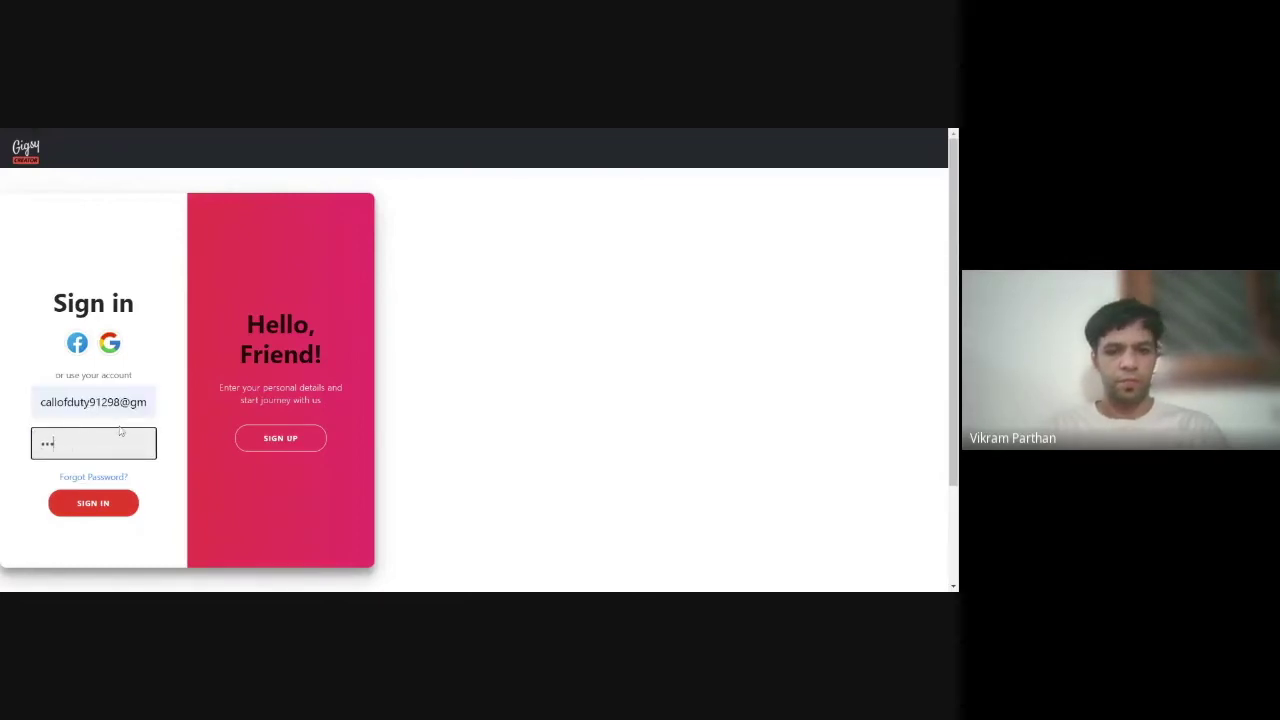
{"action": "type", "text": "••••"}
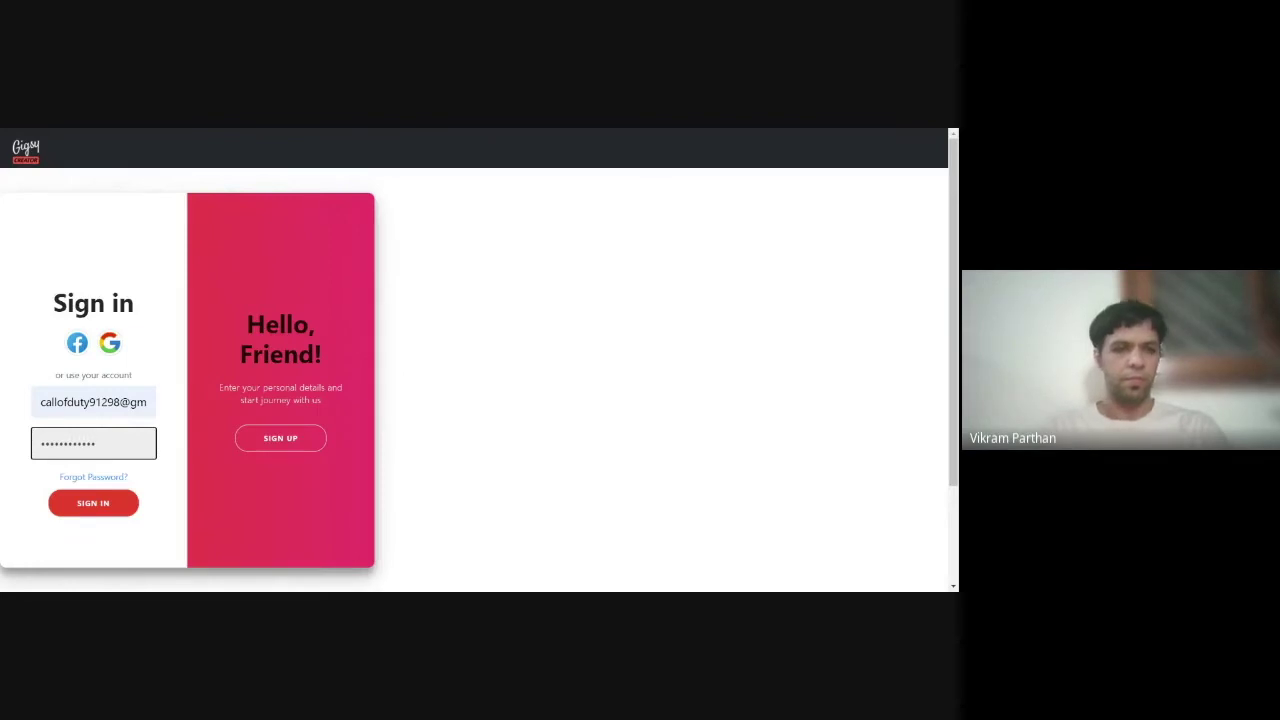
{"action": "key", "text": "Return"}
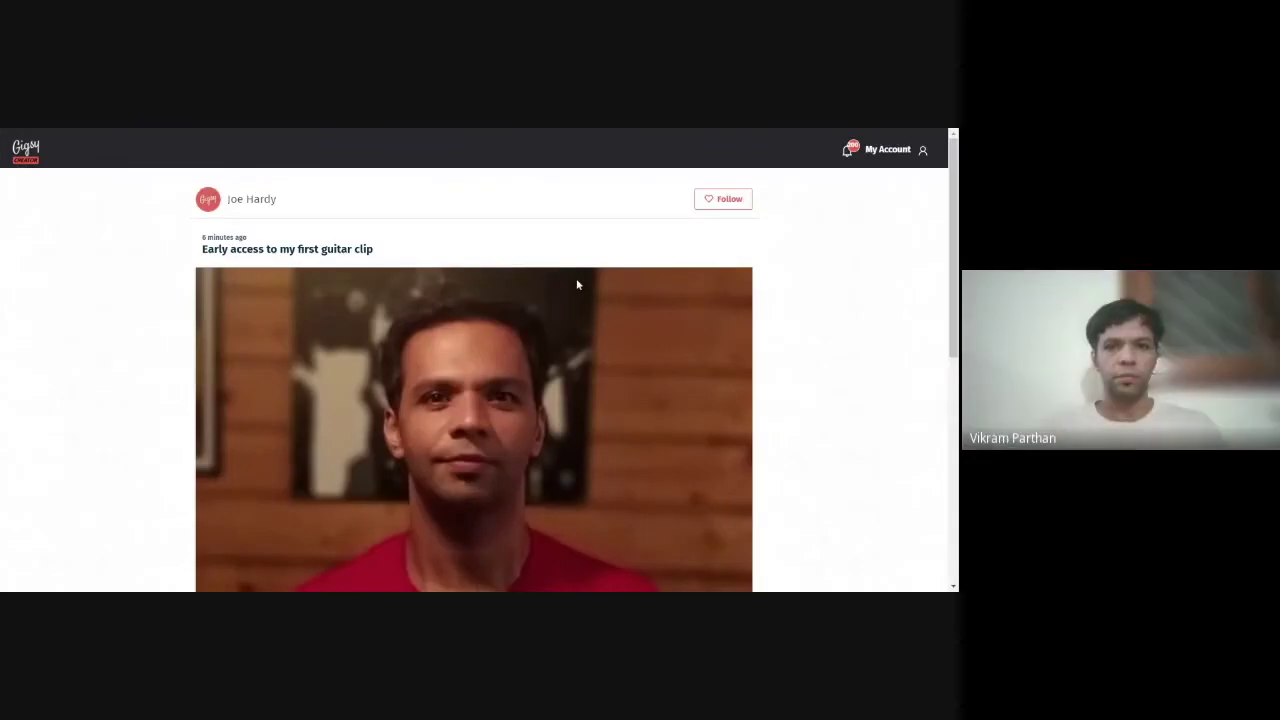
{"action": "left_click", "coordinate": [26, 150]}
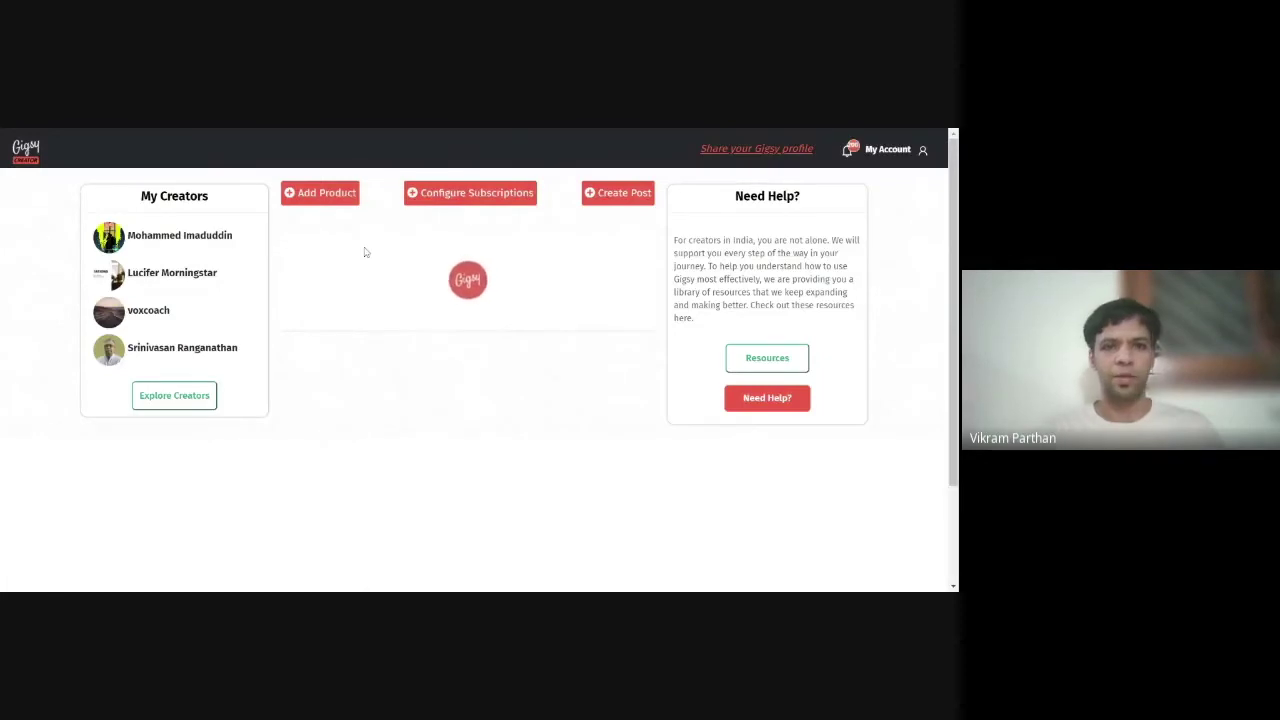
Open the Select Product chooser from the dashboard's Add Product button.
{"action": "scroll", "coordinate": [468, 400], "scroll_direction": "down", "scroll_amount": 2}
{"action": "scroll", "coordinate": [468, 400], "scroll_direction": "up", "scroll_amount": 2}
{"action": "left_click", "coordinate": [330, 200]}
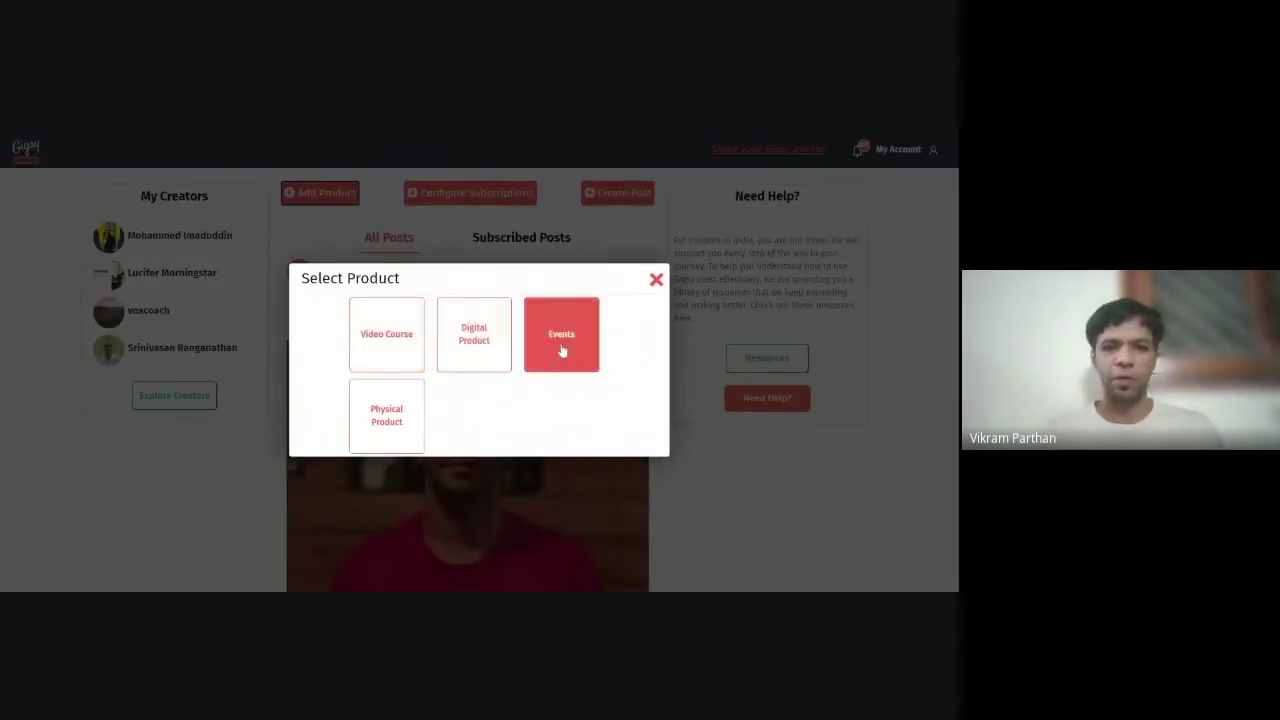
Close the product chooser and start a Bronze Tier subscriber post, placing the cursor in its body.
{"action": "left_click", "coordinate": [656, 280]}
{"action": "left_click", "coordinate": [626, 194]}
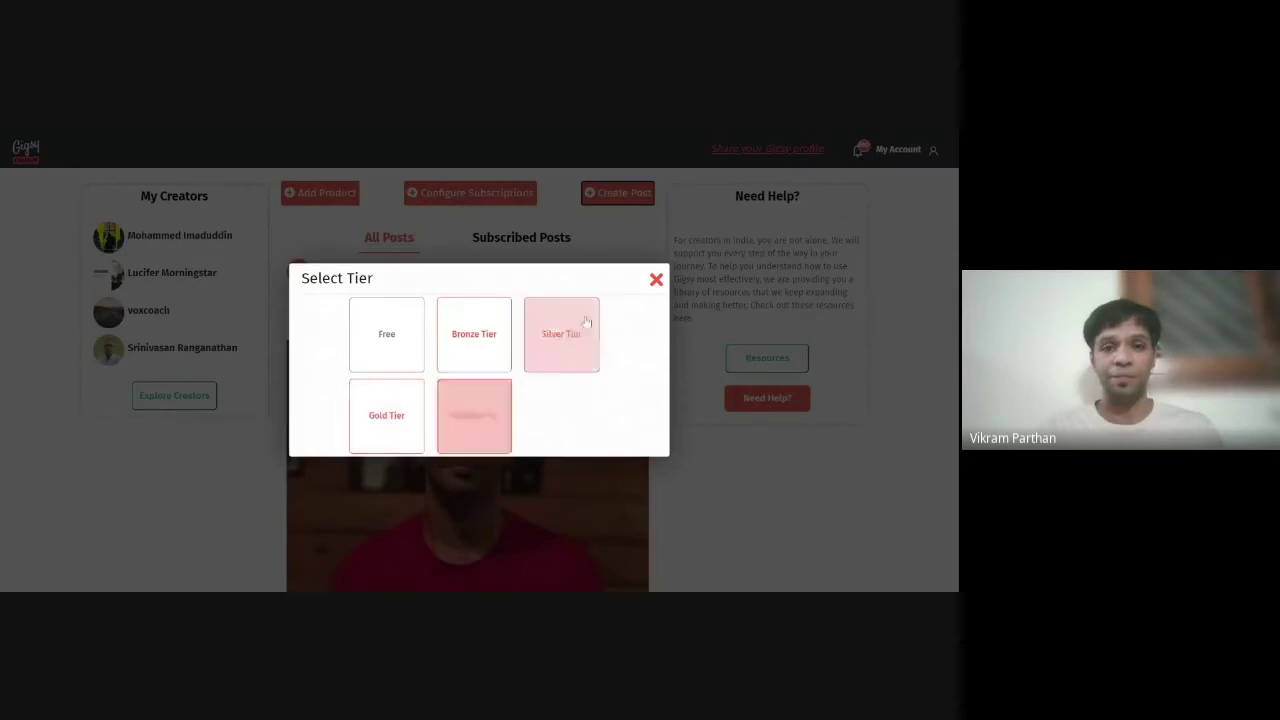
{"action": "left_click", "coordinate": [466, 346]}
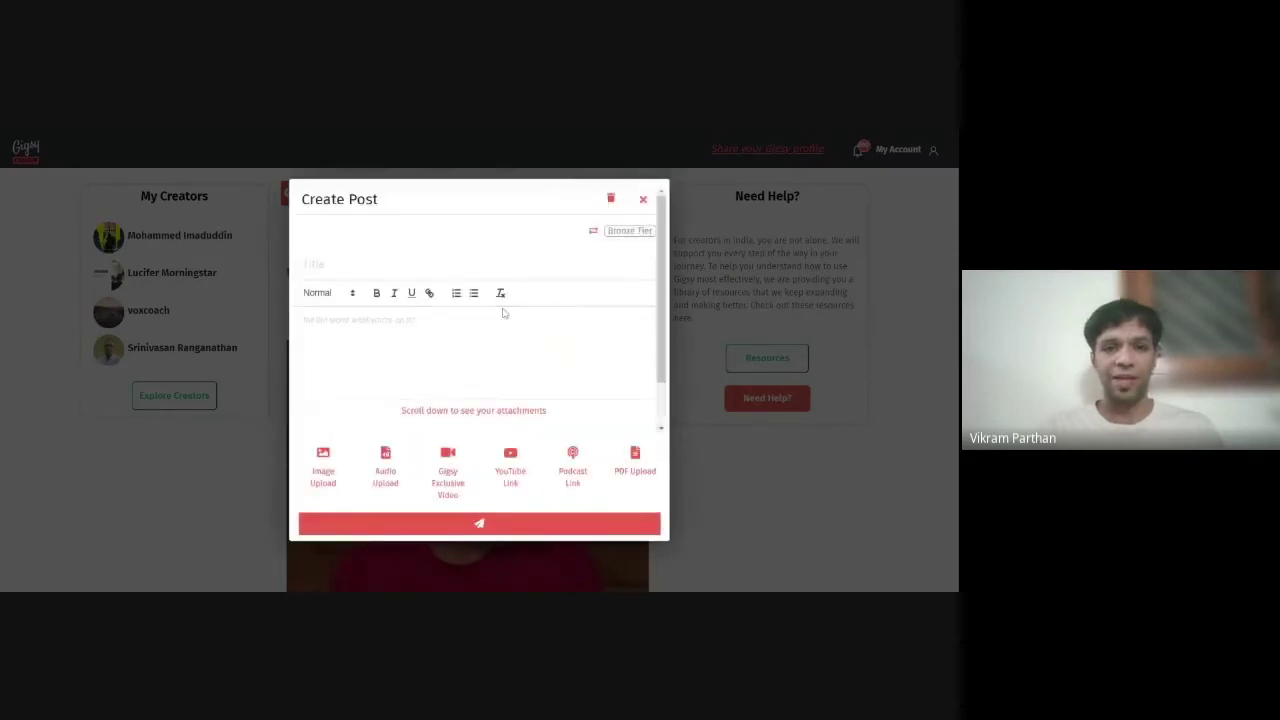
{"action": "scroll", "coordinate": [504, 313], "scroll_direction": "down", "scroll_amount": 1}
{"action": "scroll", "coordinate": [504, 313], "scroll_direction": "up", "scroll_amount": 1}
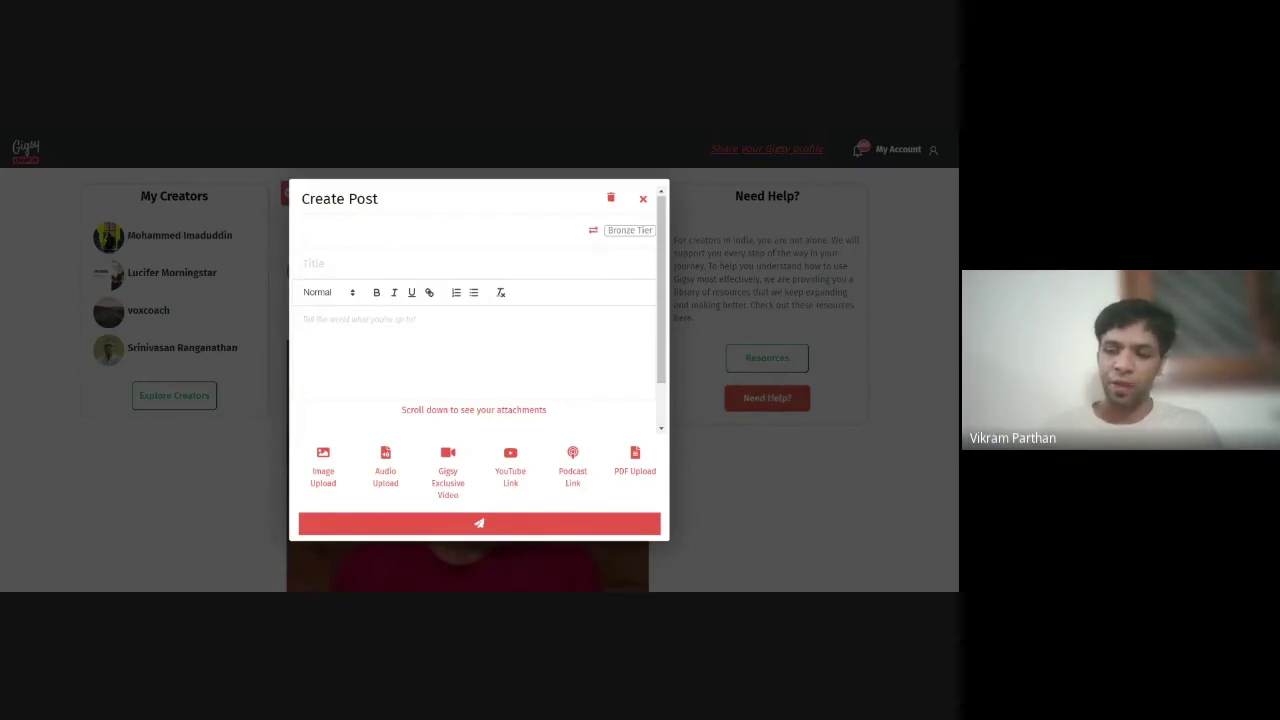
{"action": "left_click", "coordinate": [302, 319]}
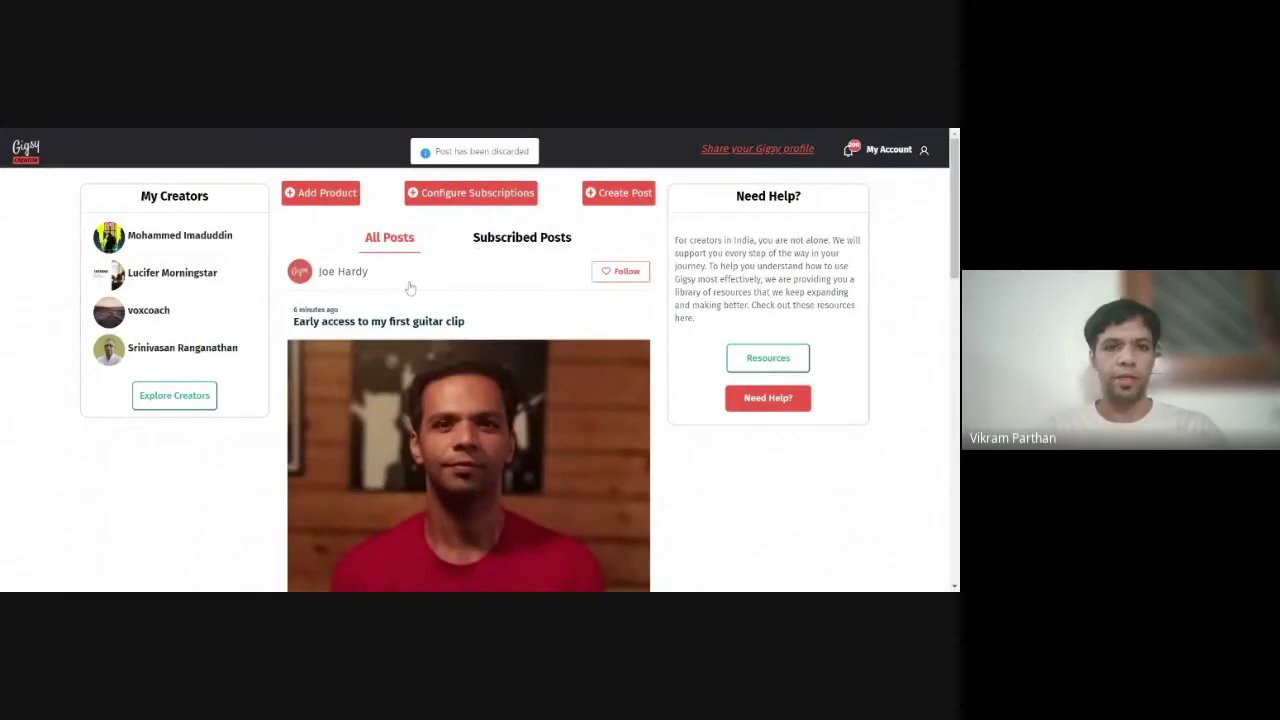
Reopen the Select Product chooser with Add Product.
{"action": "left_click", "coordinate": [328, 194]}
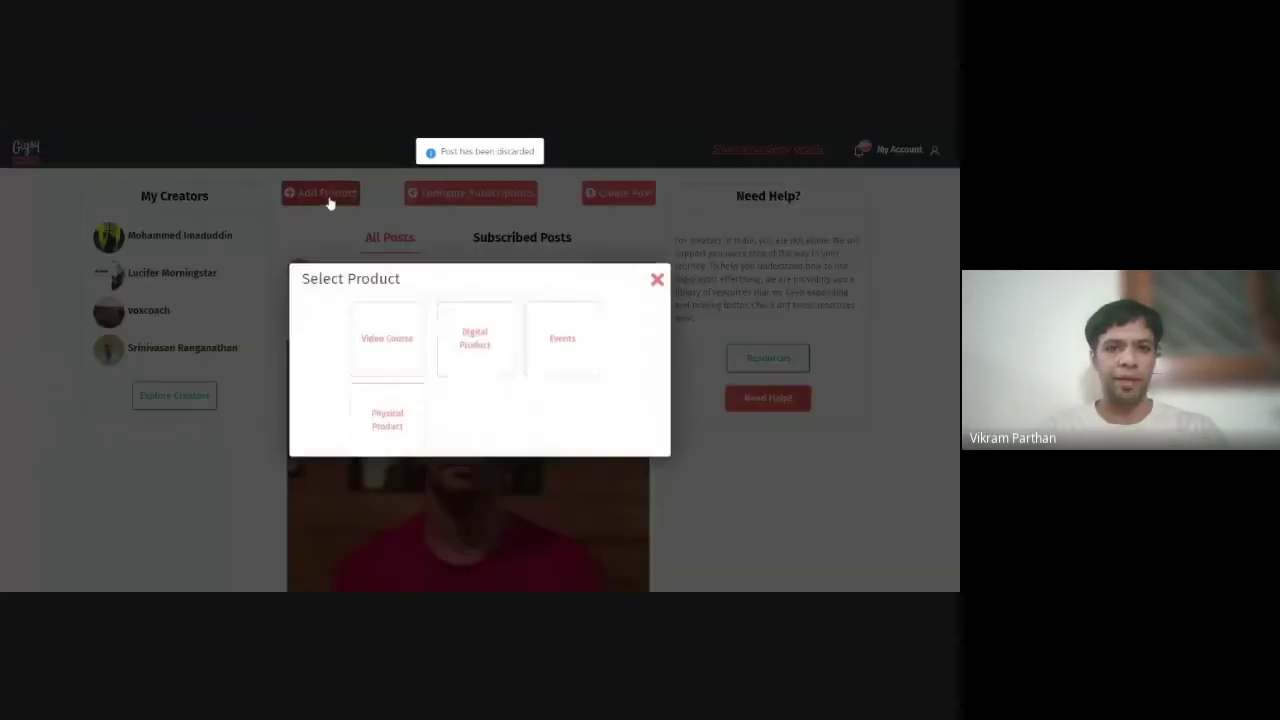
Start a Digital Product listing priced at 200 and click into its description.
{"action": "left_click", "coordinate": [481, 336]}
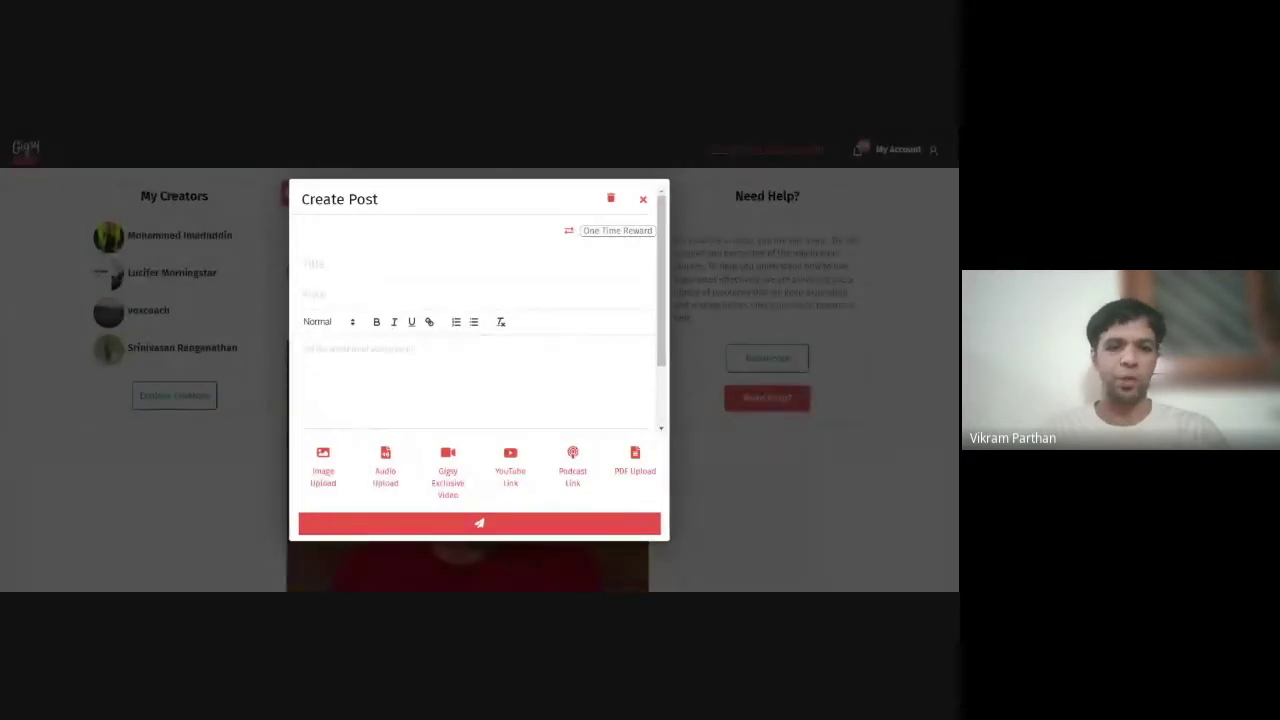
{"action": "type", "text": "200"}
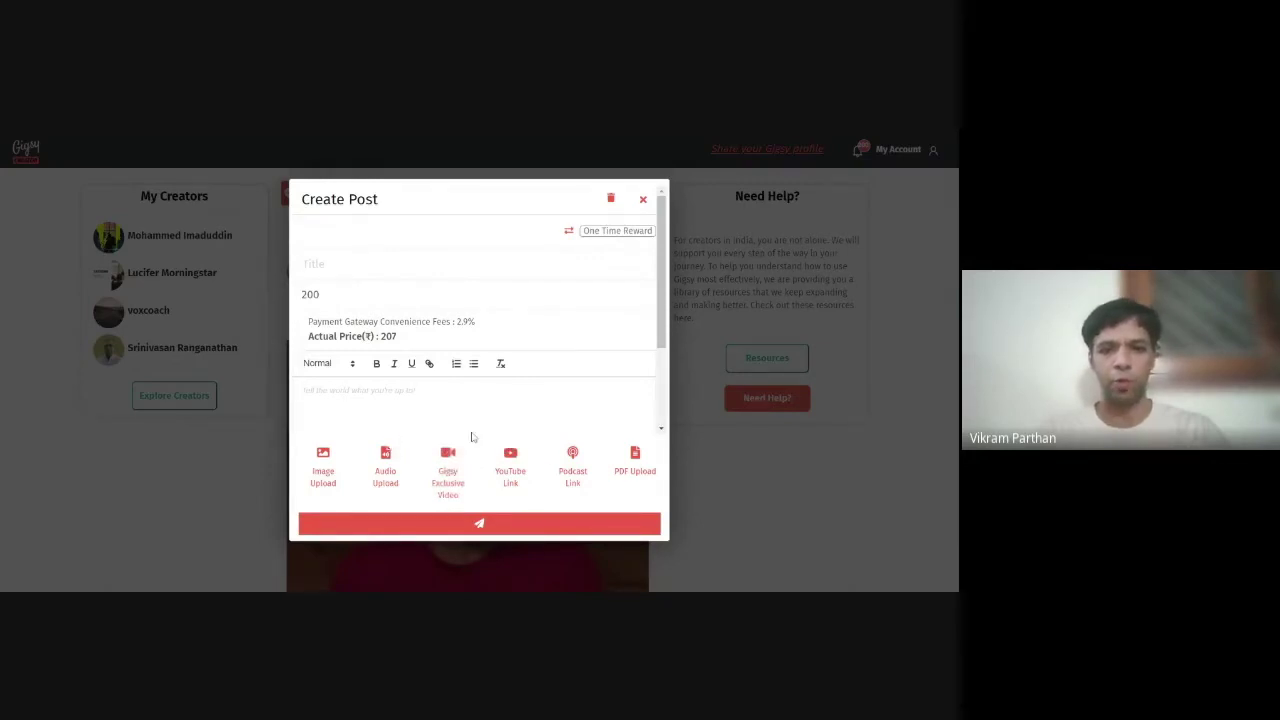
{"action": "scroll", "coordinate": [472, 437], "scroll_direction": "down", "scroll_amount": 3}
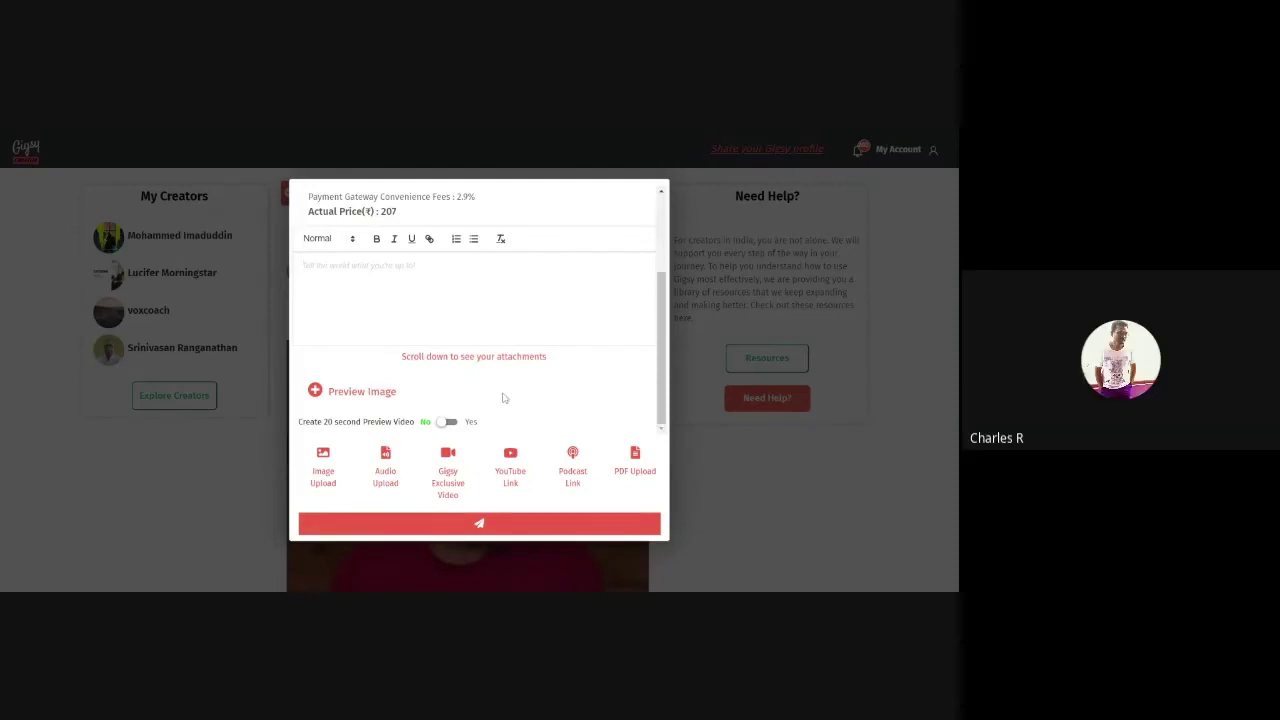
{"action": "scroll", "coordinate": [478, 360], "scroll_direction": "up", "scroll_amount": 3}
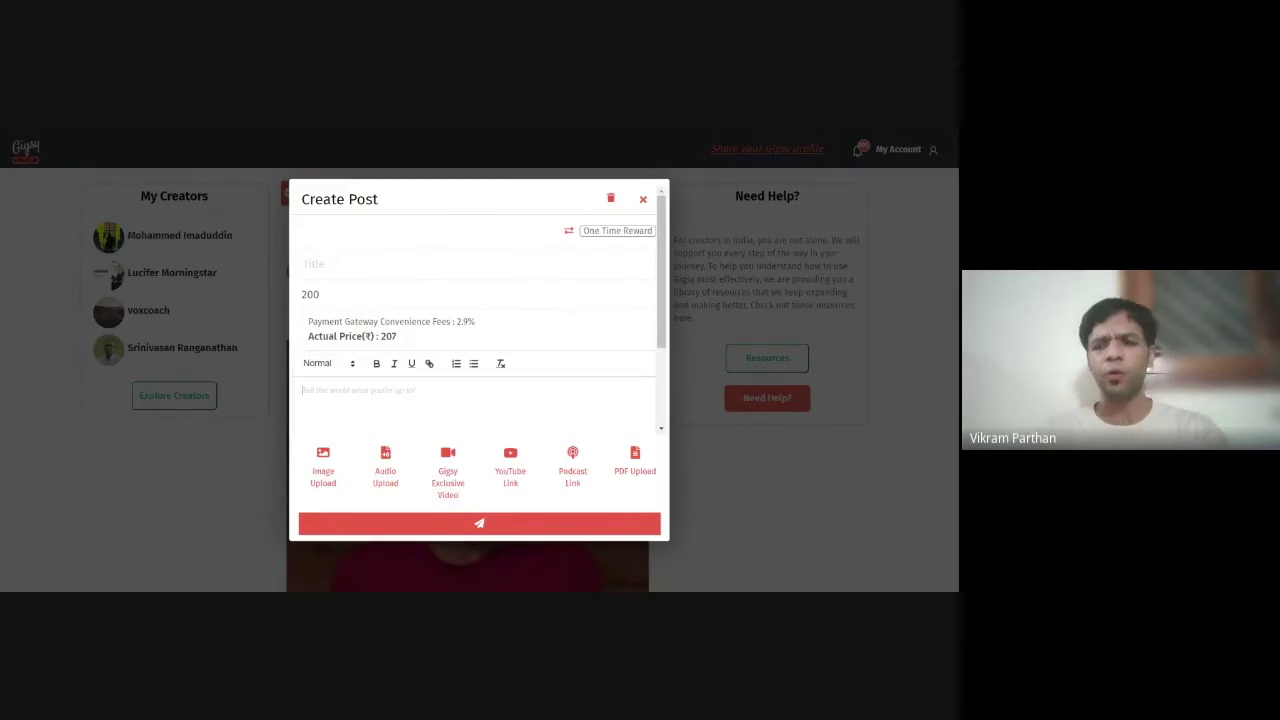
{"action": "left_click", "coordinate": [302, 390]}
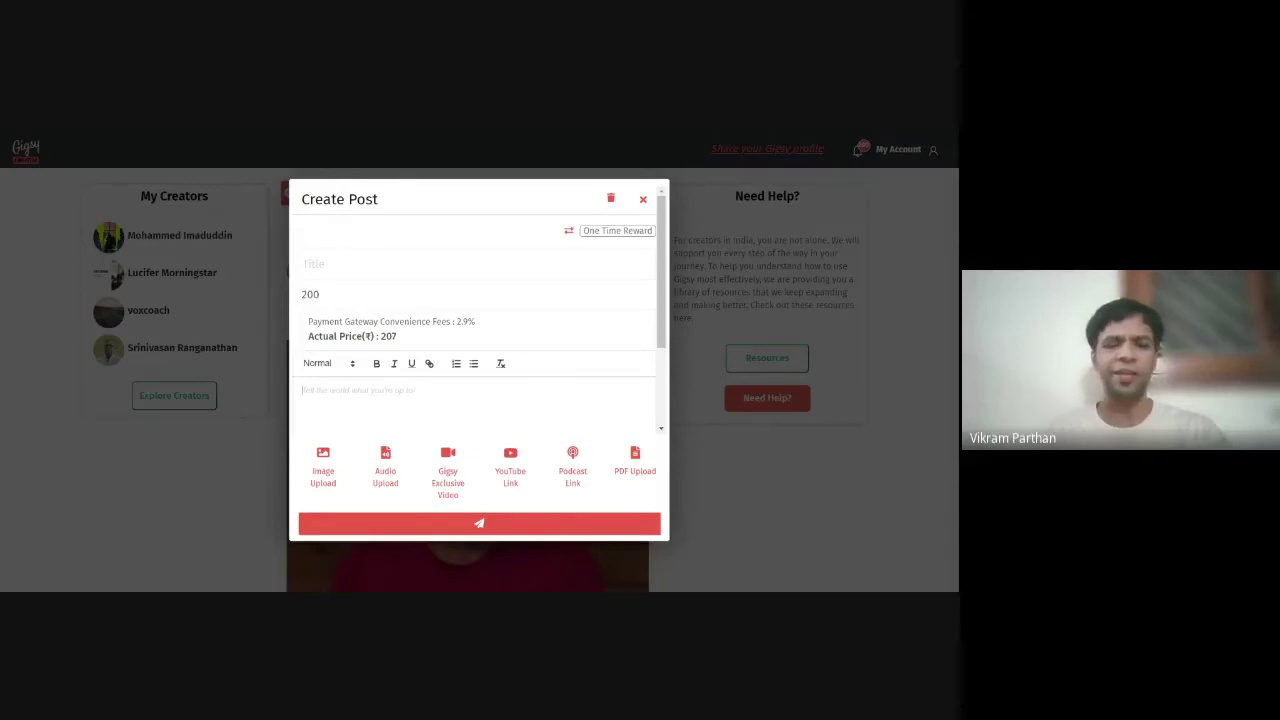
Discard the digital product draft with the trash icon.
{"action": "scroll", "coordinate": [478, 310], "scroll_direction": "down", "scroll_amount": 3}
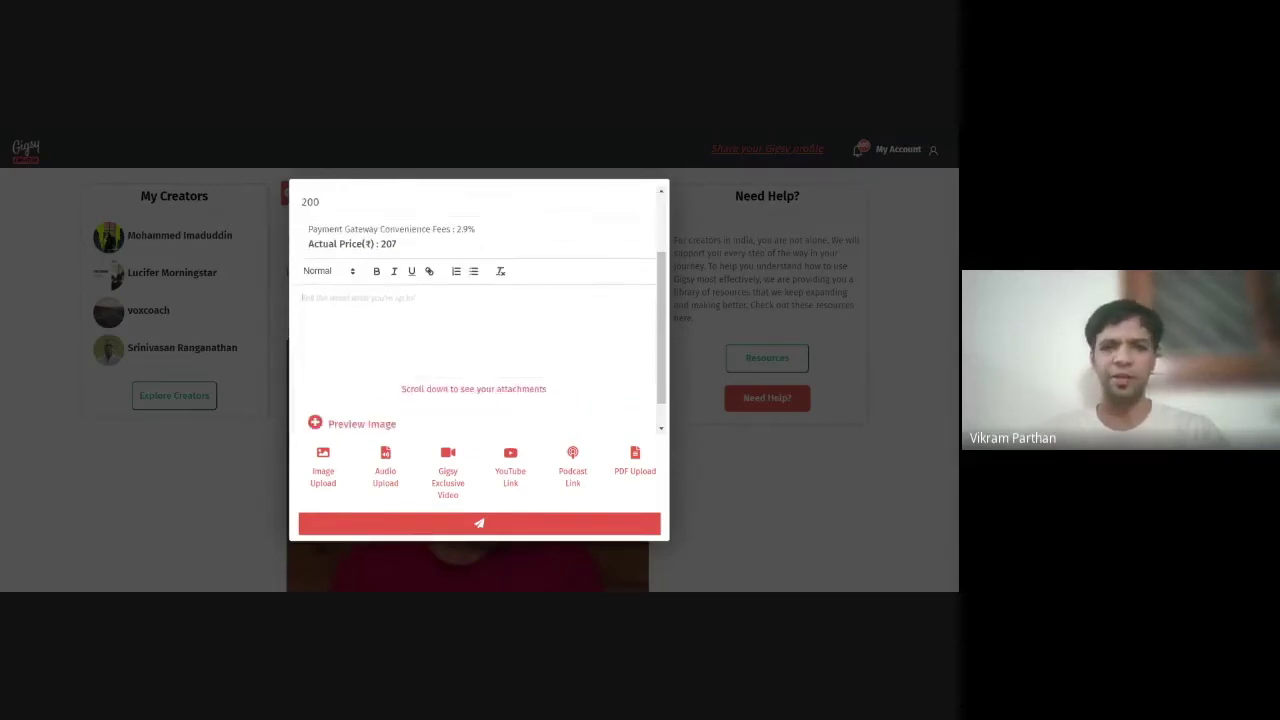
{"action": "scroll", "coordinate": [478, 310], "scroll_direction": "up", "scroll_amount": 2}
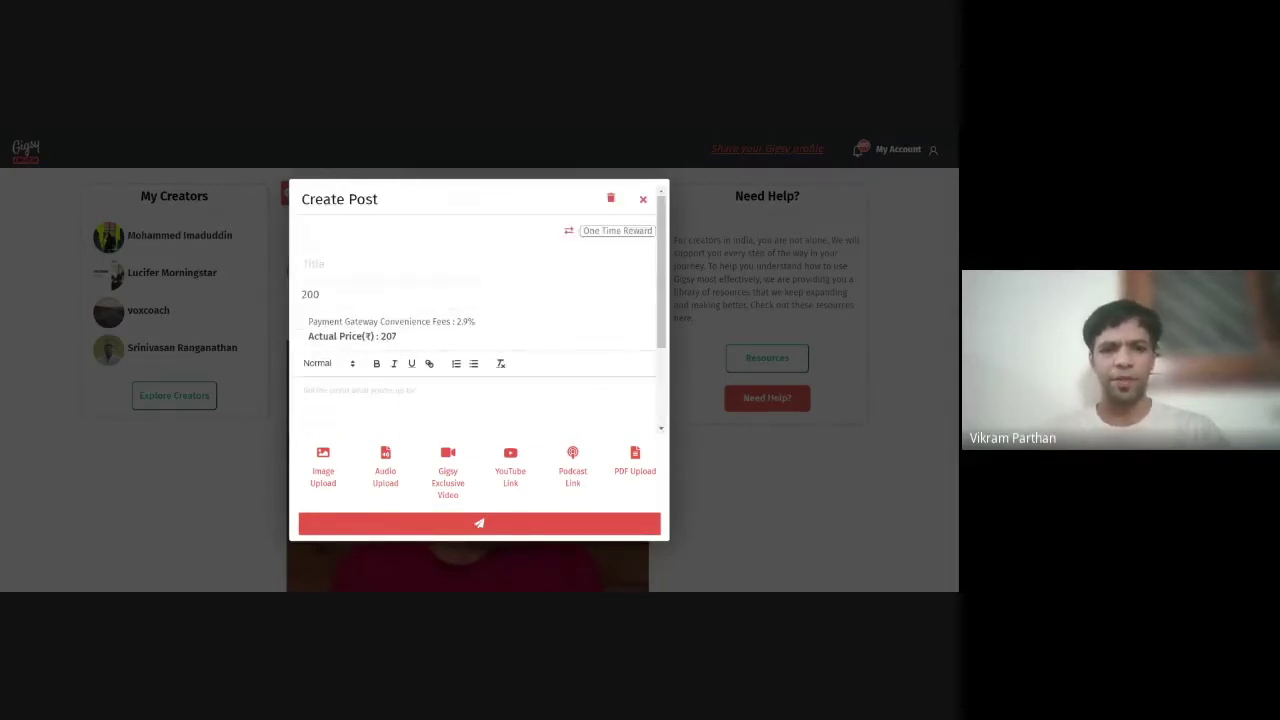
{"action": "left_click", "coordinate": [609, 204]}
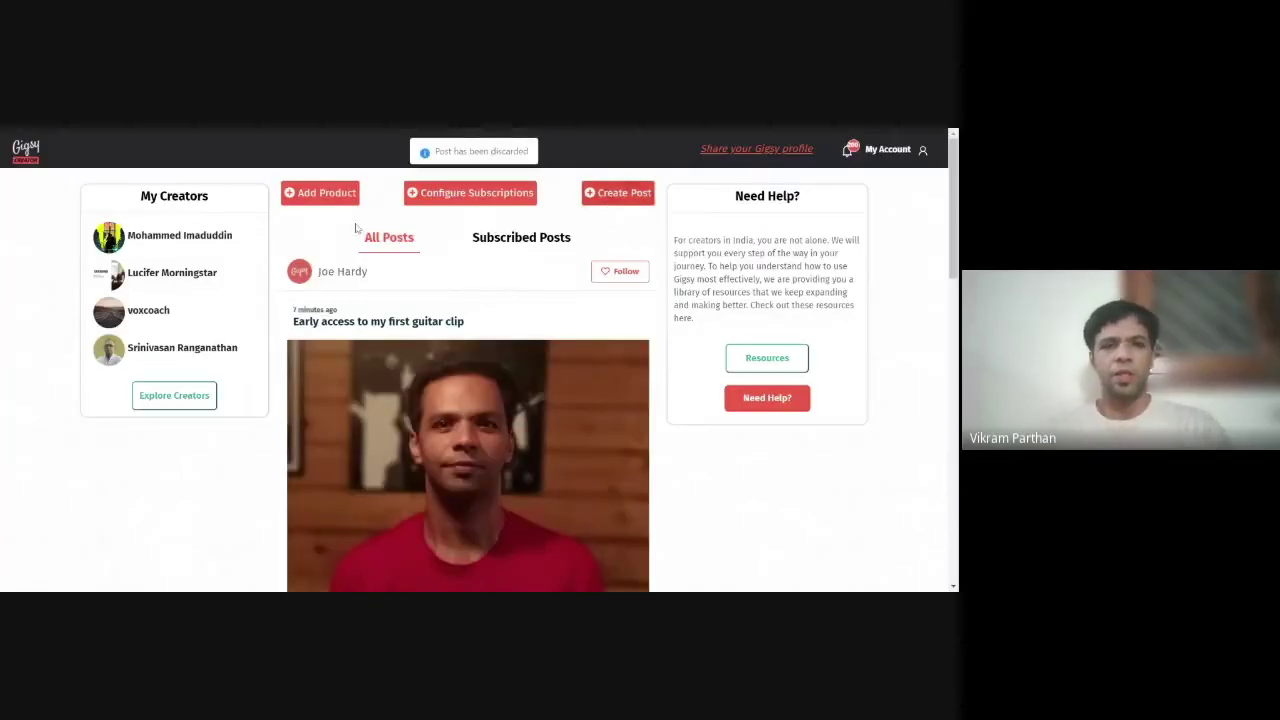
Choose Video Course under Add Product to open a blank Create a Course page.
{"action": "left_click", "coordinate": [310, 202]}
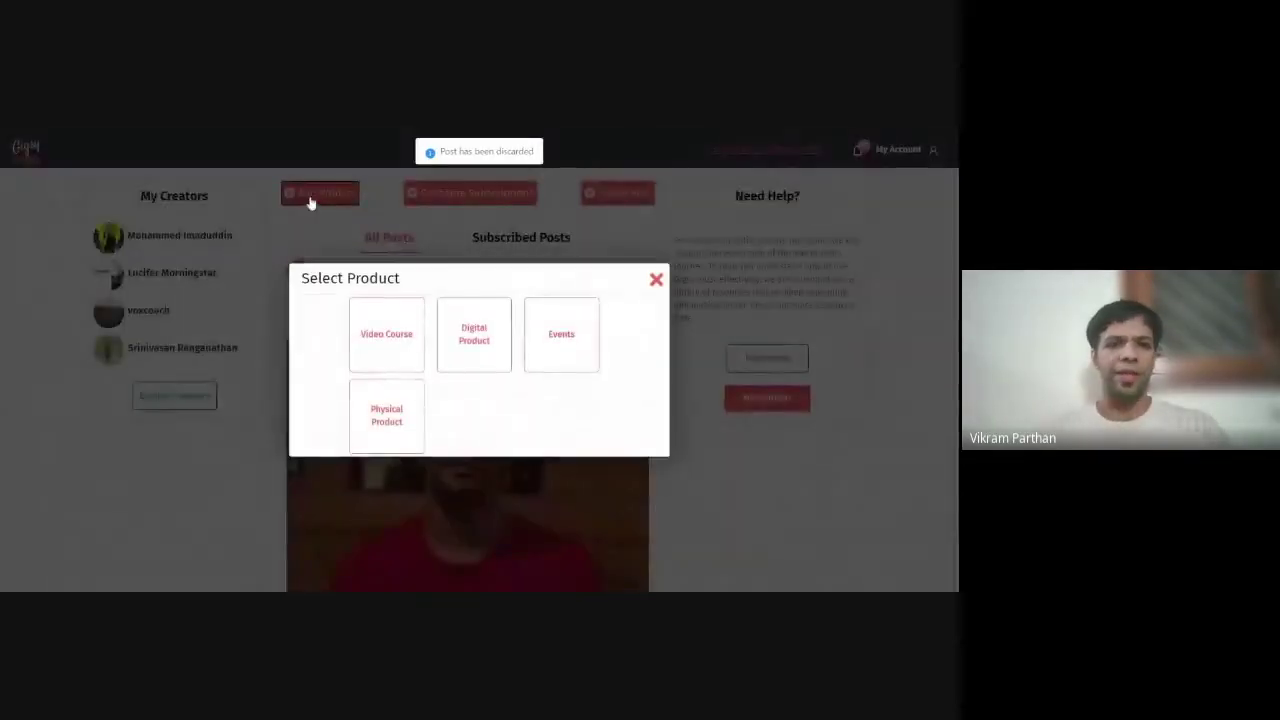
{"action": "left_click", "coordinate": [411, 356]}
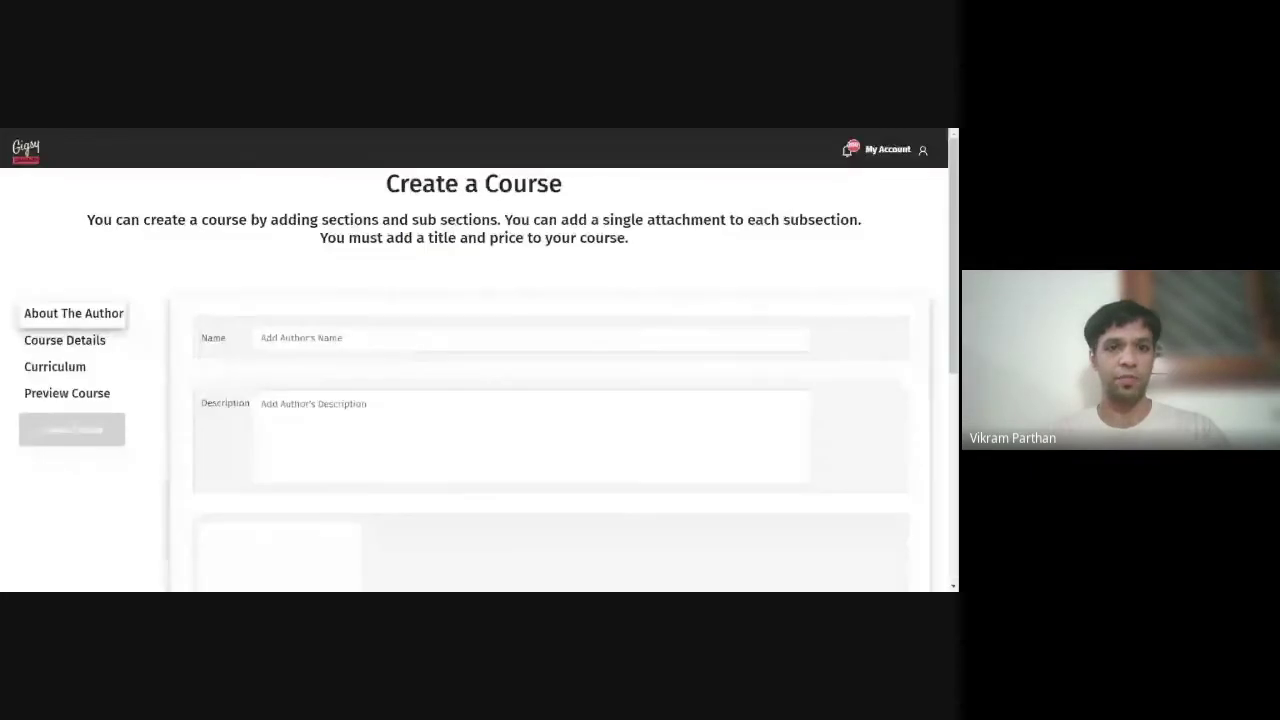
{"action": "scroll", "coordinate": [432, 272], "scroll_direction": "down", "scroll_amount": 2}
{"action": "scroll", "coordinate": [434, 272], "scroll_direction": "up", "scroll_amount": 1}
{"action": "scroll", "coordinate": [434, 272], "scroll_direction": "up", "scroll_amount": 1}
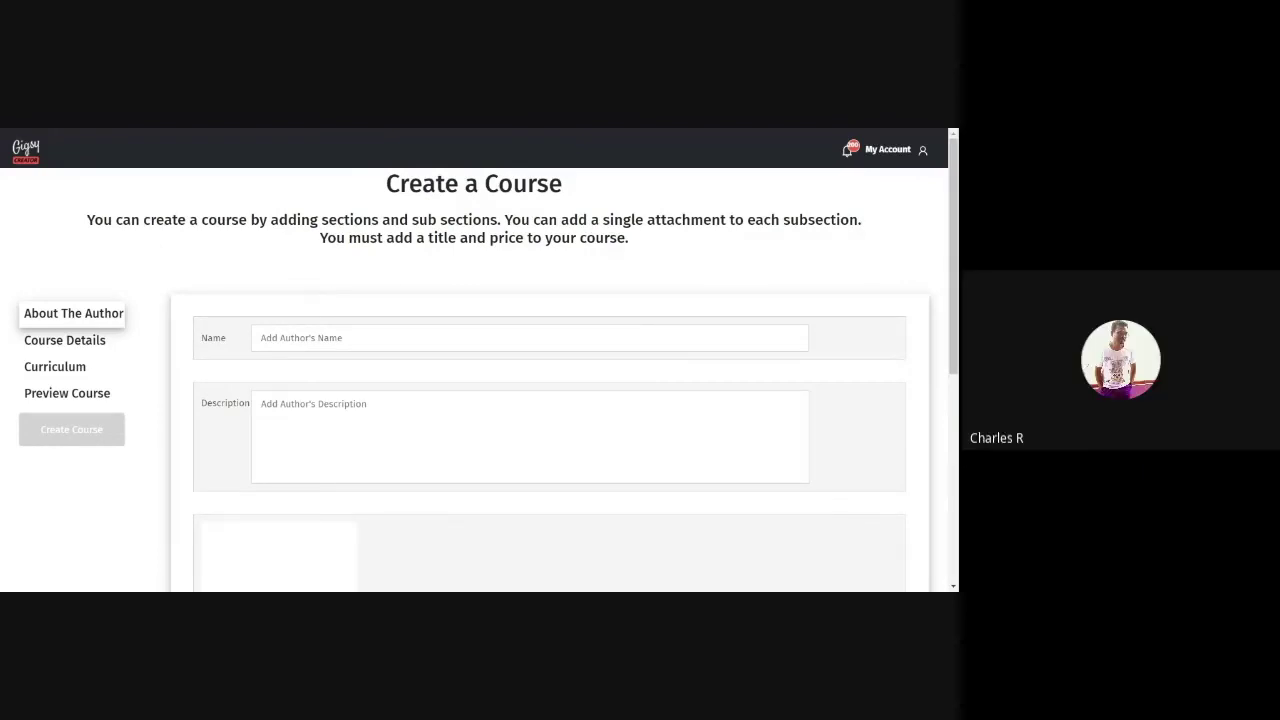
Enter the author's name and the description 'Guitar lessons for college kids', then go to Course Details.
{"action": "left_click", "coordinate": [262, 337]}
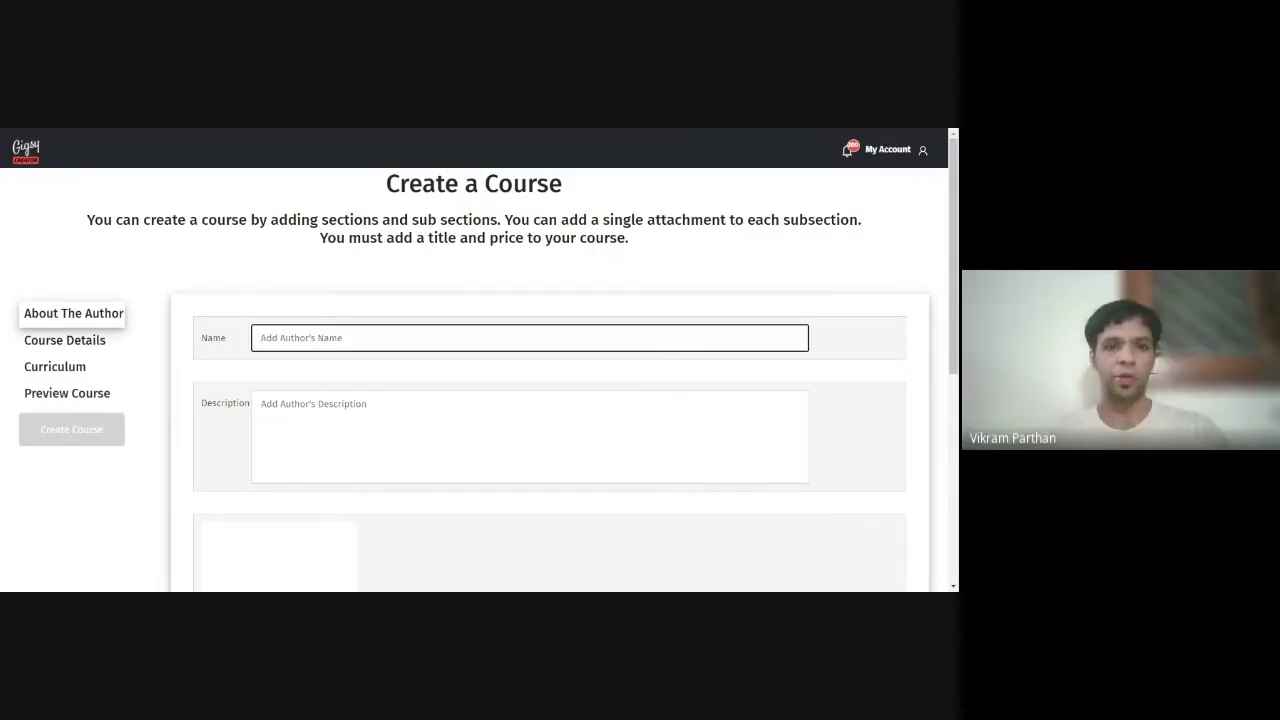
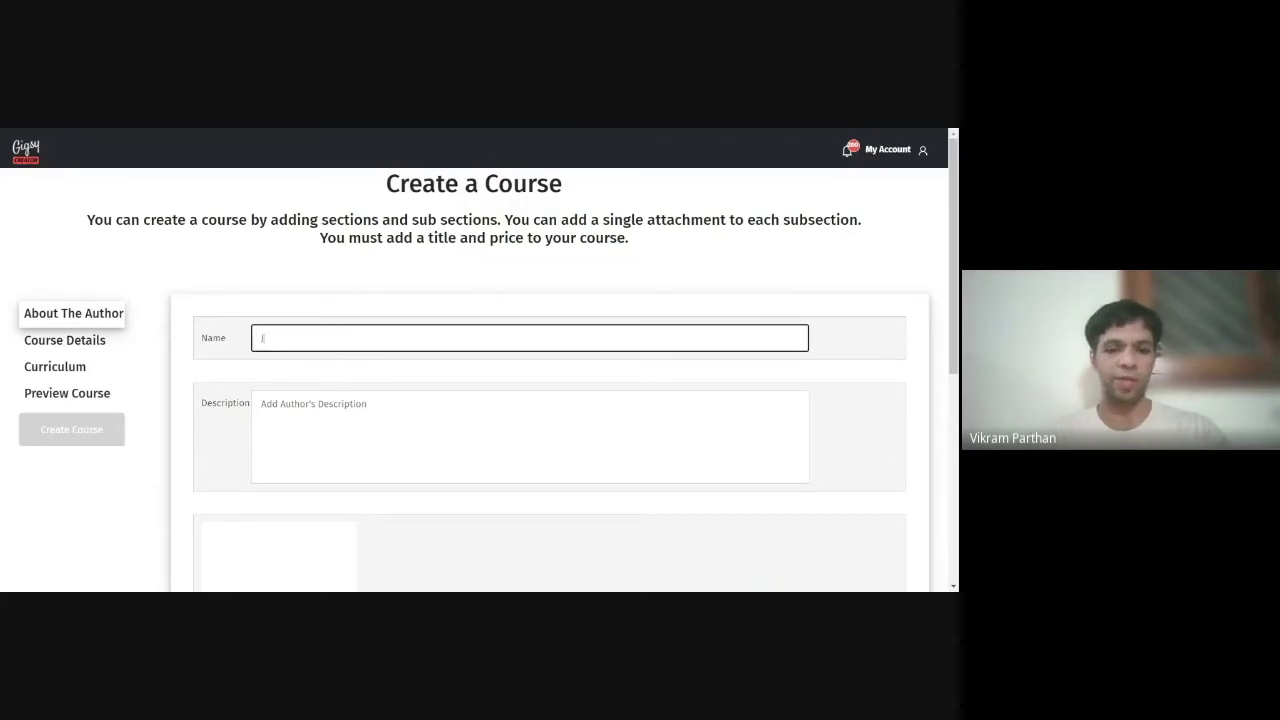
{"action": "left_click", "coordinate": [262, 403]}
{"action": "type", "text": "Guitar le"}
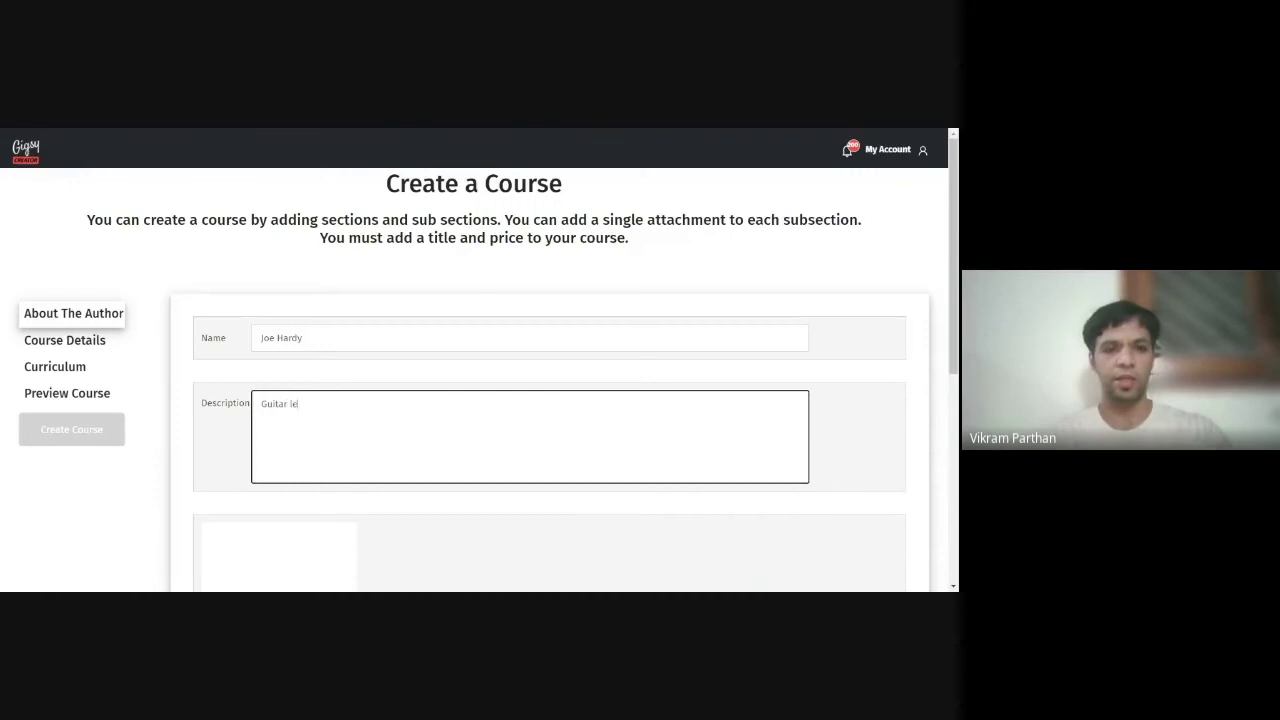
{"action": "type", "text": "ssons for college kids"}
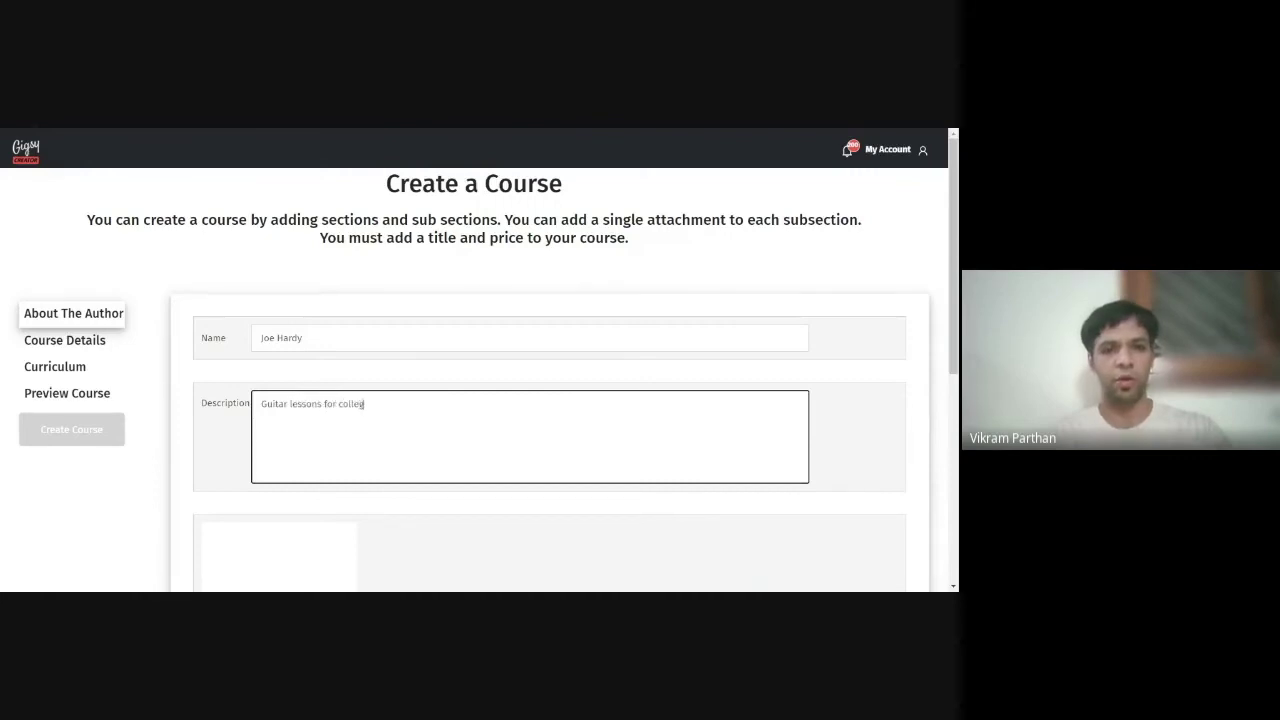
{"action": "scroll", "coordinate": [550, 400], "scroll_direction": "down", "scroll_amount": 1}
{"action": "scroll", "coordinate": [745, 496], "scroll_direction": "down", "scroll_amount": 1}
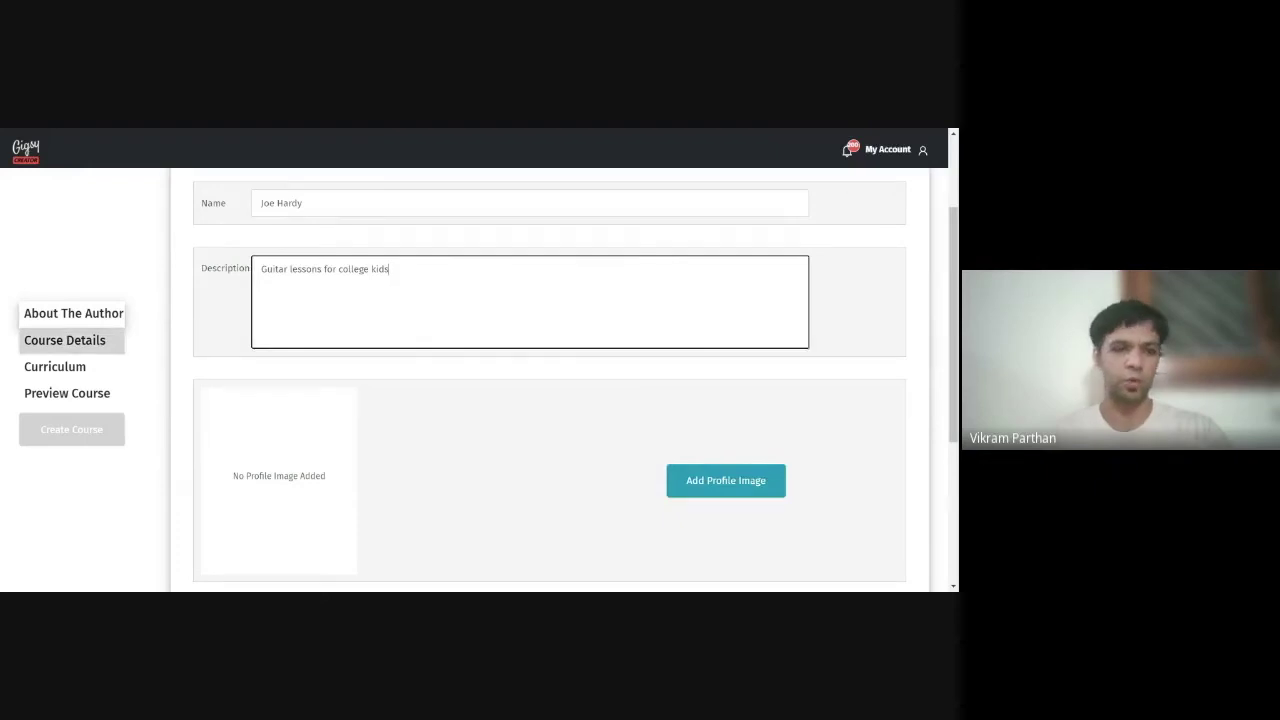
{"action": "left_click", "coordinate": [100, 342]}
Set course title 'Guitar lessons for college kids', price 1000, and a description about learning guitar in college.
{"action": "left_click", "coordinate": [362, 205]}
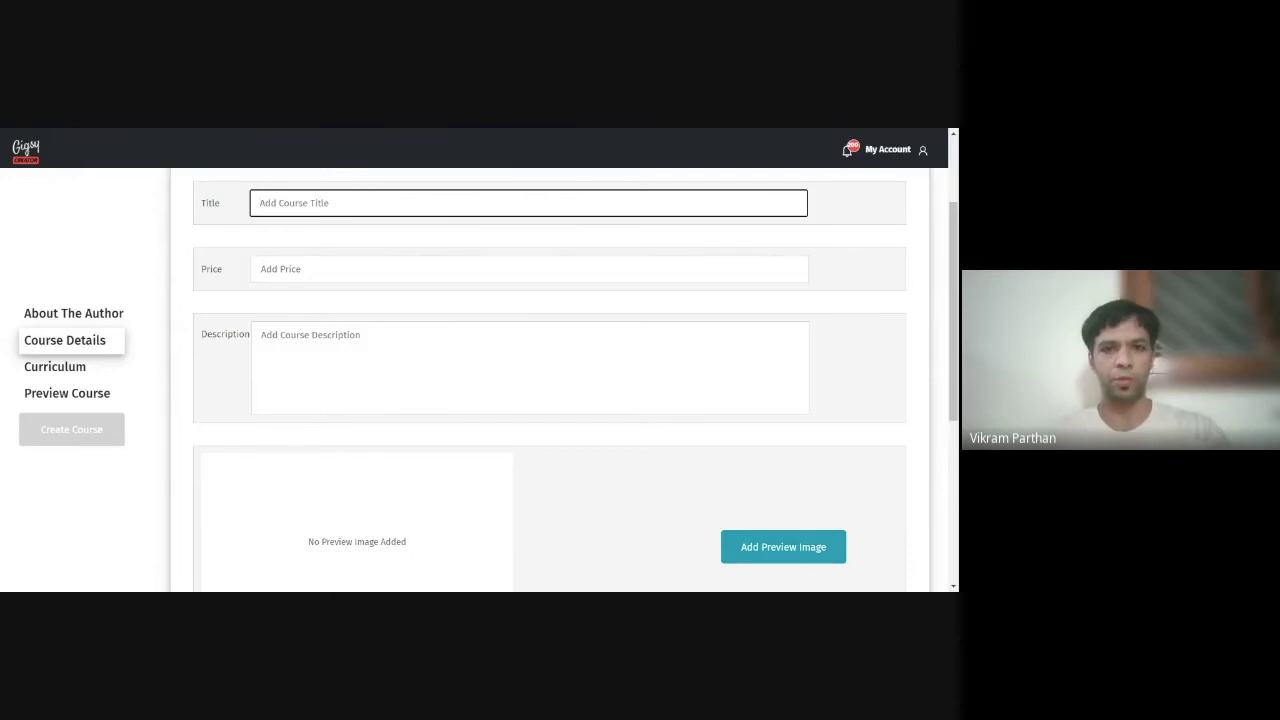
{"action": "type", "text": "G"}
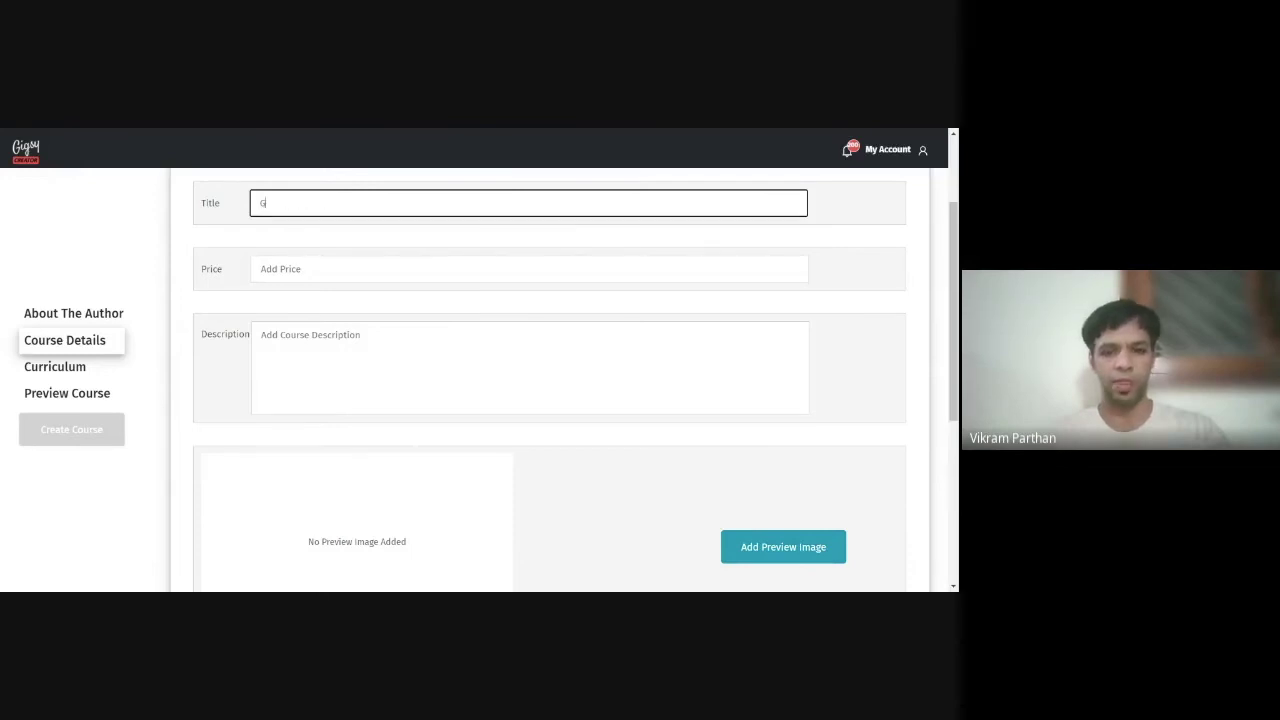
{"action": "type", "text": "uitar lessons for college kids"}
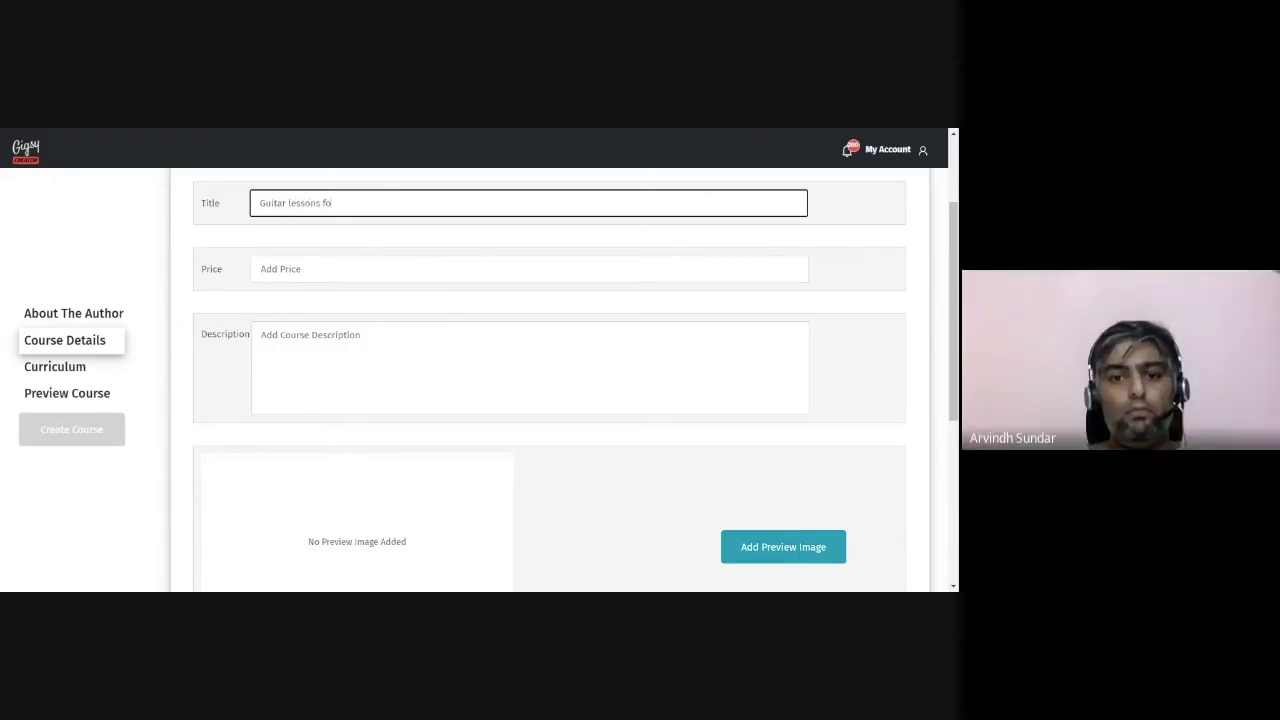
{"action": "left_click", "coordinate": [400, 269]}
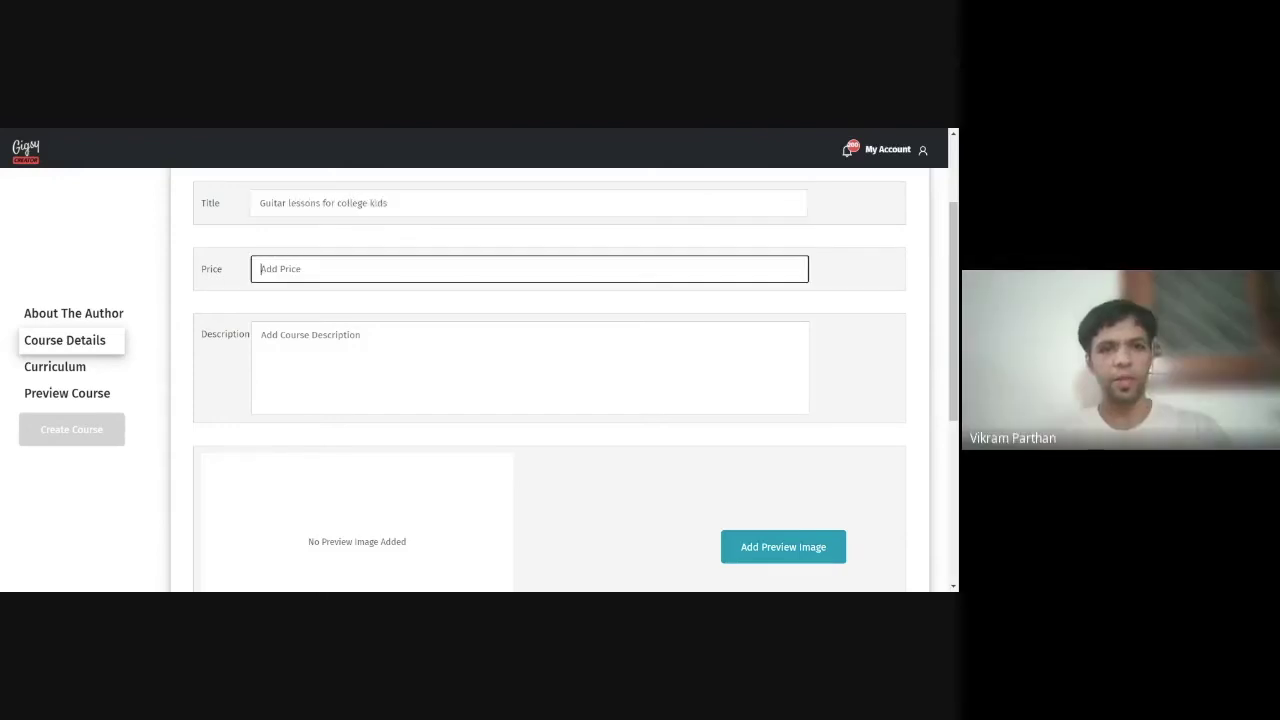
{"action": "type", "text": "1000"}
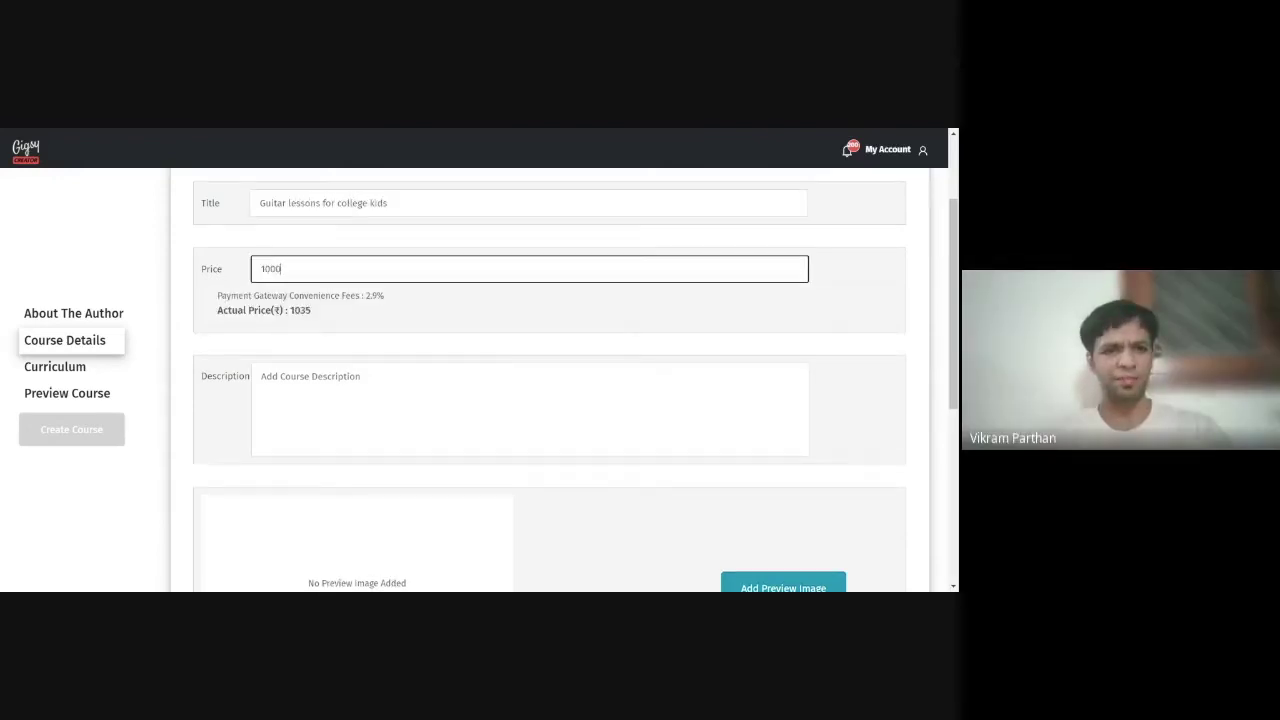
{"action": "key", "text": "Tab"}
{"action": "type", "text": "T"}
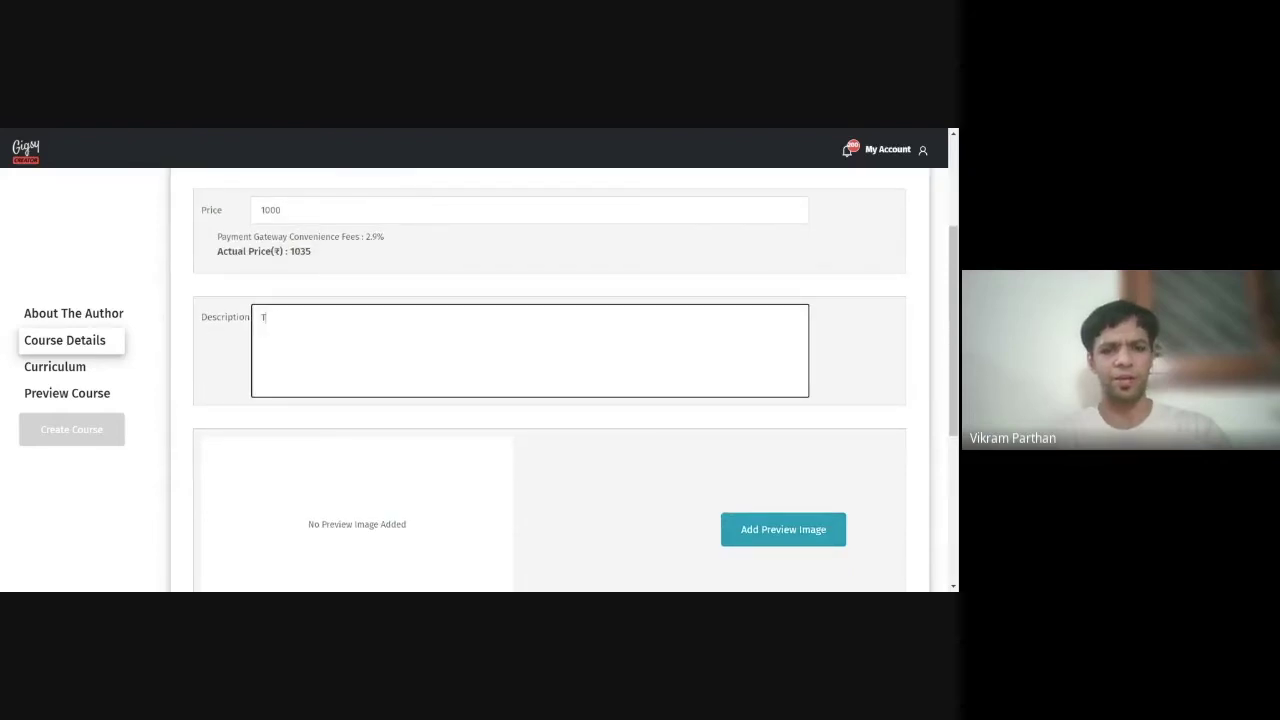
{"action": "type", "text": "his is a veery ni"}
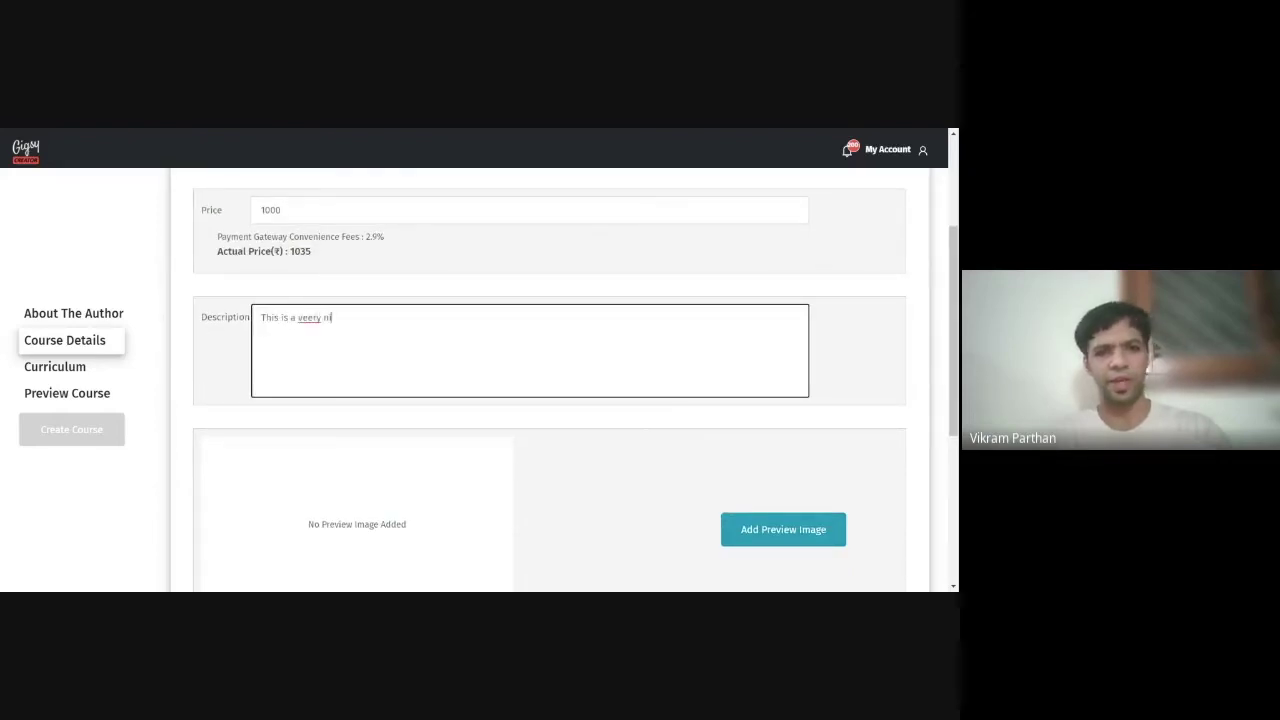
{"action": "key", "text": "BackSpace"}
{"action": "key", "text": "BackSpace"}
{"action": "key", "text": "BackSpace"}
{"action": "key", "text": "BackSpace"}
{"action": "key", "text": "BackSpace"}
{"action": "key", "text": "BackSpace"}
{"action": "type", "text": "ry nice w"}
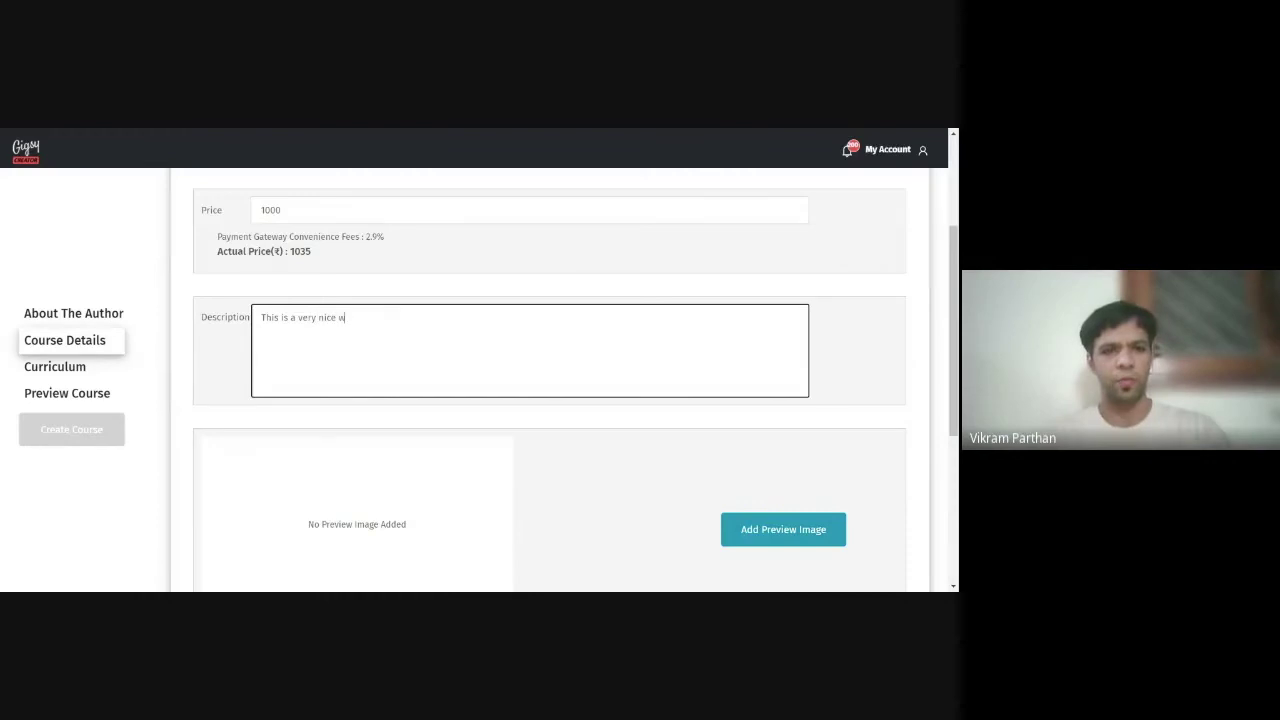
{"action": "type", "text": "ay to learn the guitar"}
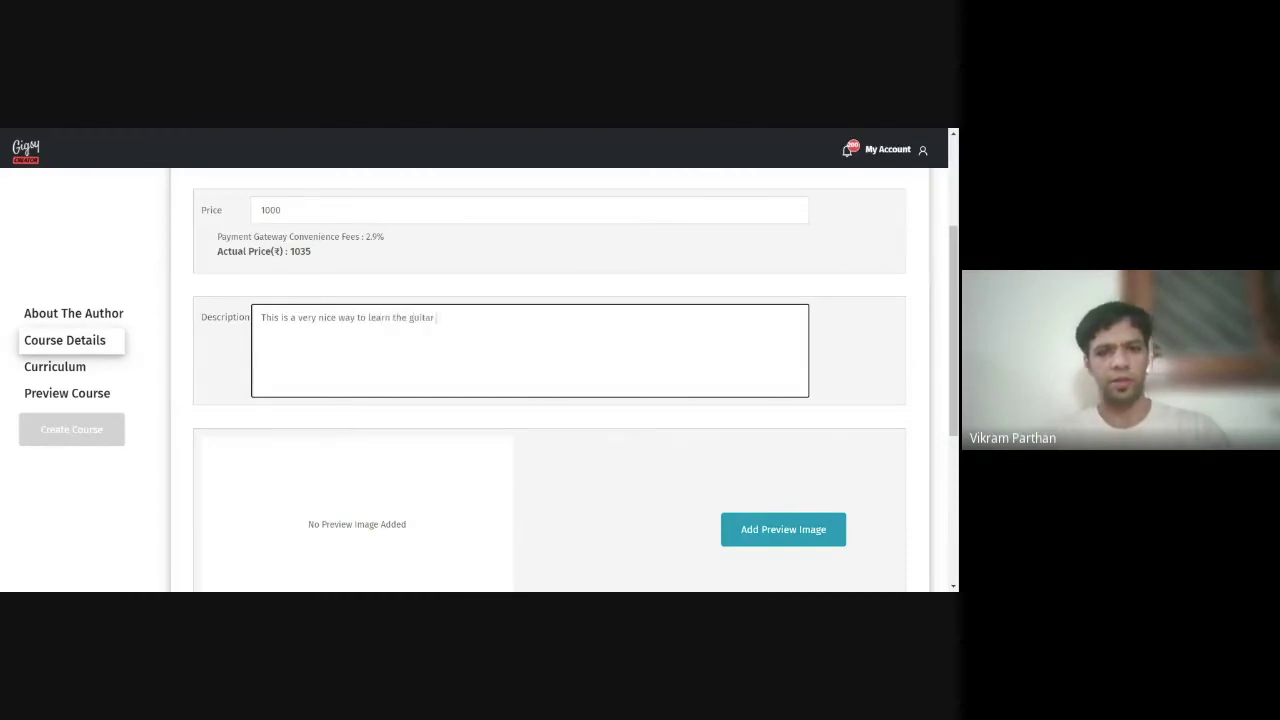
{"action": "type", "text": " if you are in college."}
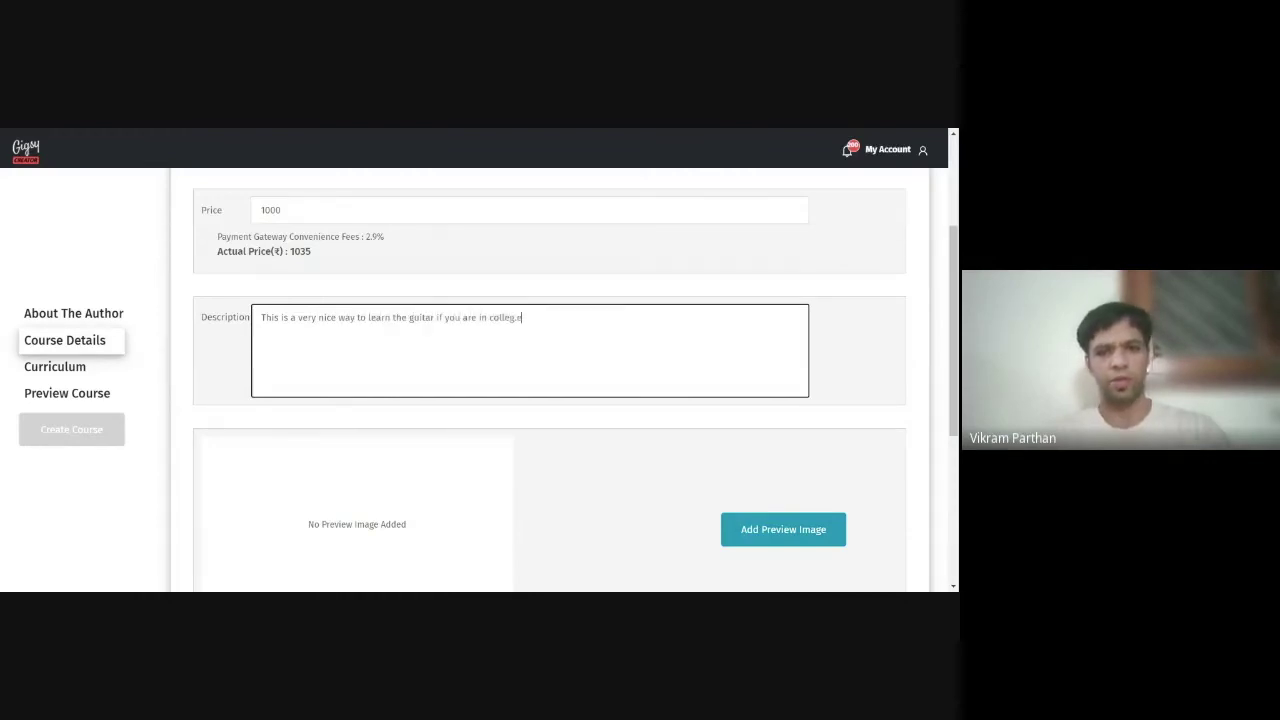
{"action": "scroll", "coordinate": [550, 380], "scroll_direction": "down", "scroll_amount": 2}
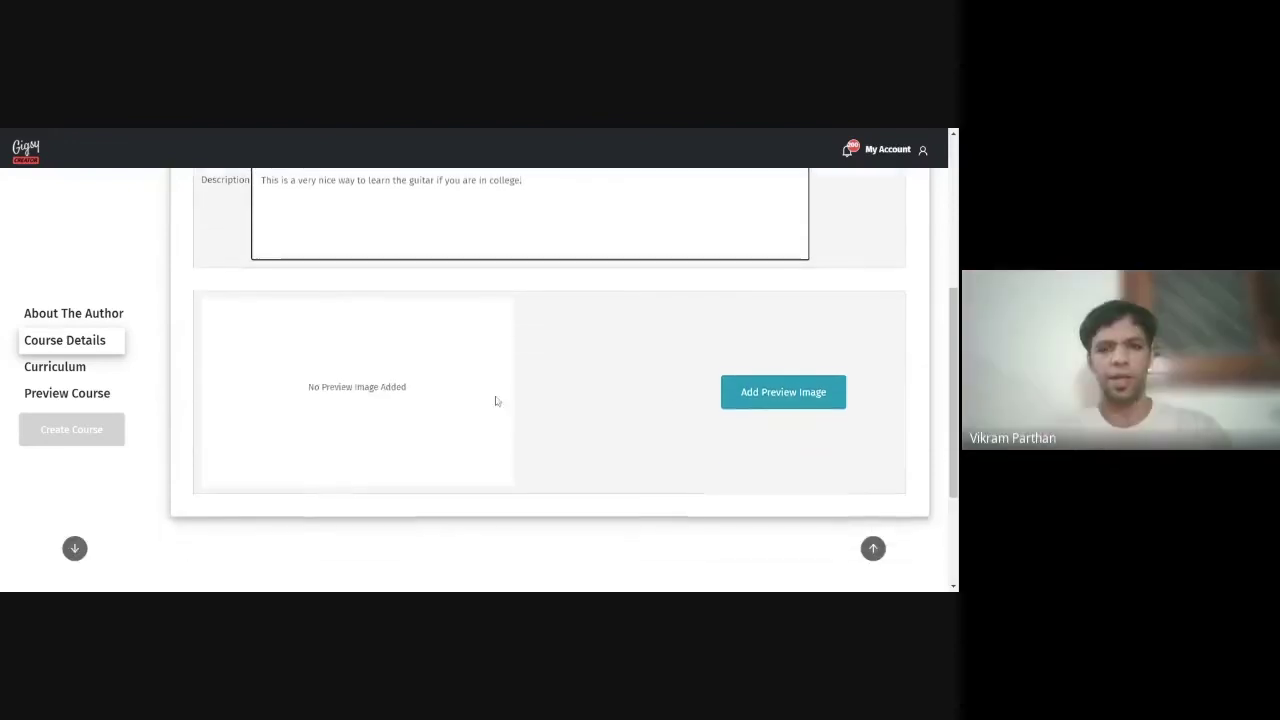
Upload the round red Gigsy logo as the course preview image and review the Course Details form.
{"action": "left_click", "coordinate": [757, 404]}
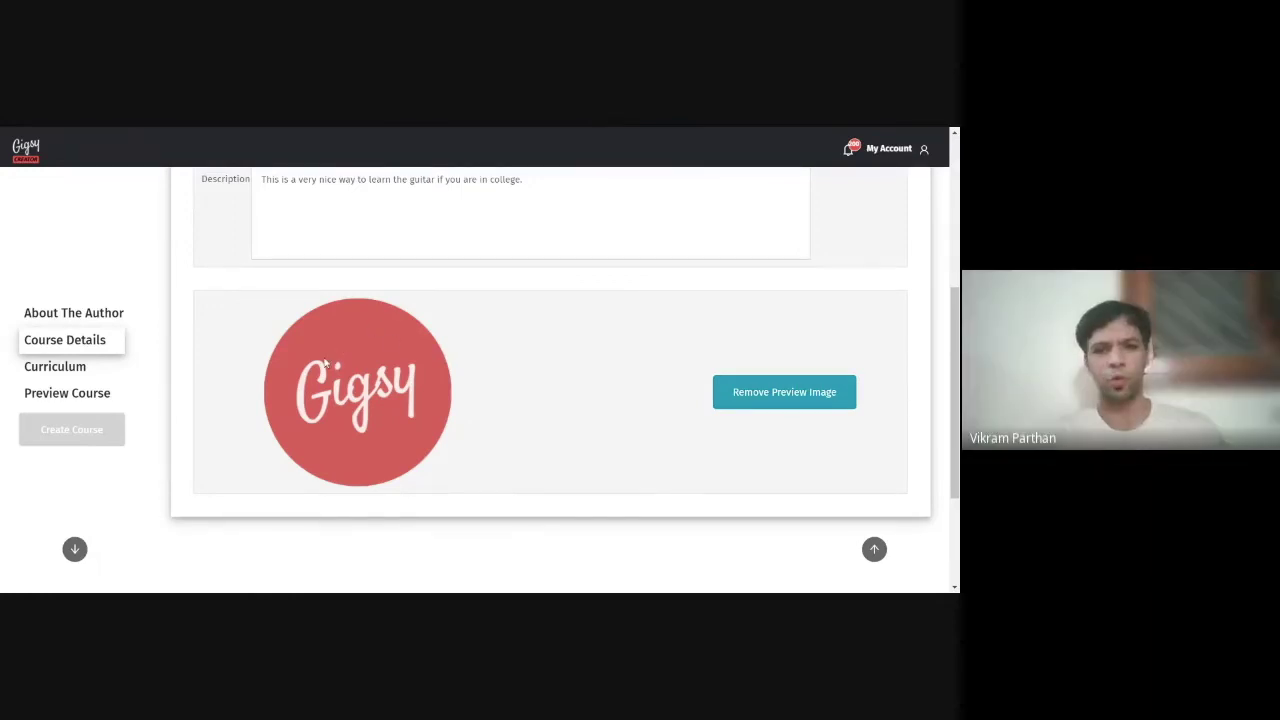
{"action": "scroll", "coordinate": [223, 337], "scroll_direction": "up", "scroll_amount": 5}
{"action": "scroll", "coordinate": [224, 340], "scroll_direction": "down", "scroll_amount": 5}
{"action": "scroll", "coordinate": [224, 340], "scroll_direction": "down", "scroll_amount": 2}
{"action": "scroll", "coordinate": [223, 337], "scroll_direction": "up", "scroll_amount": 6}
{"action": "scroll", "coordinate": [223, 337], "scroll_direction": "down", "scroll_amount": 2}
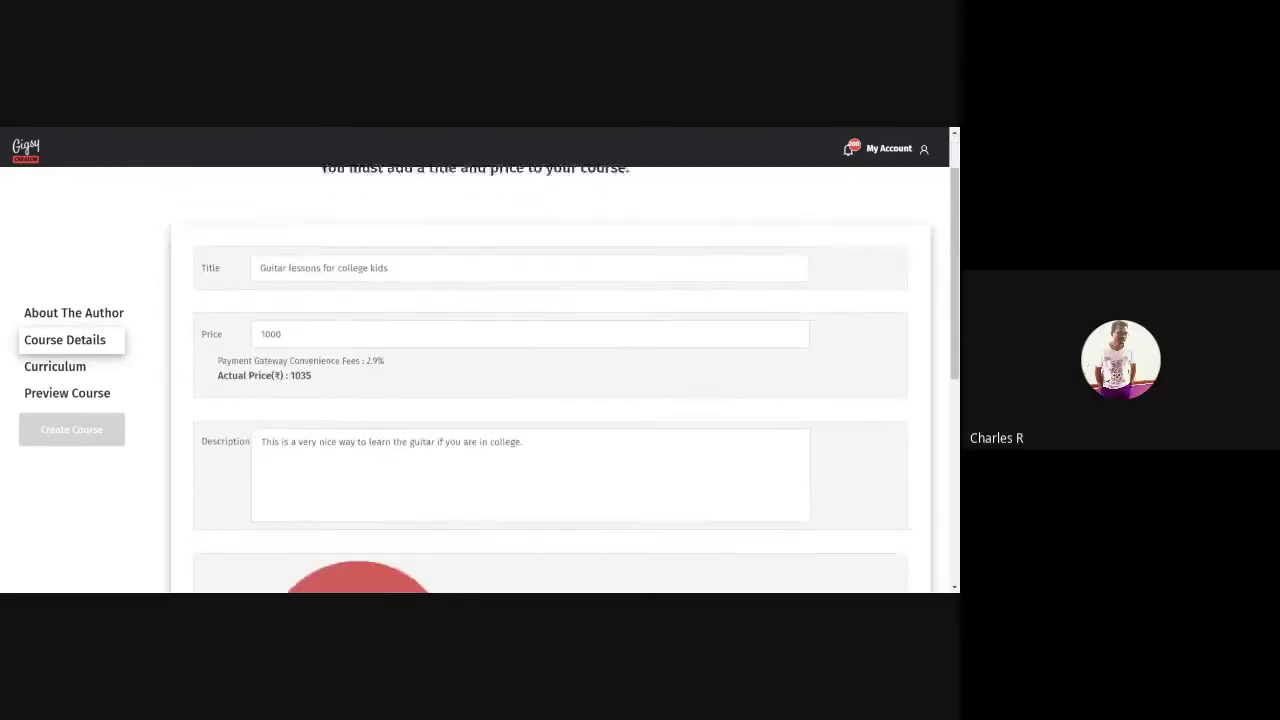
{"action": "scroll", "coordinate": [223, 340], "scroll_direction": "down", "scroll_amount": 3}
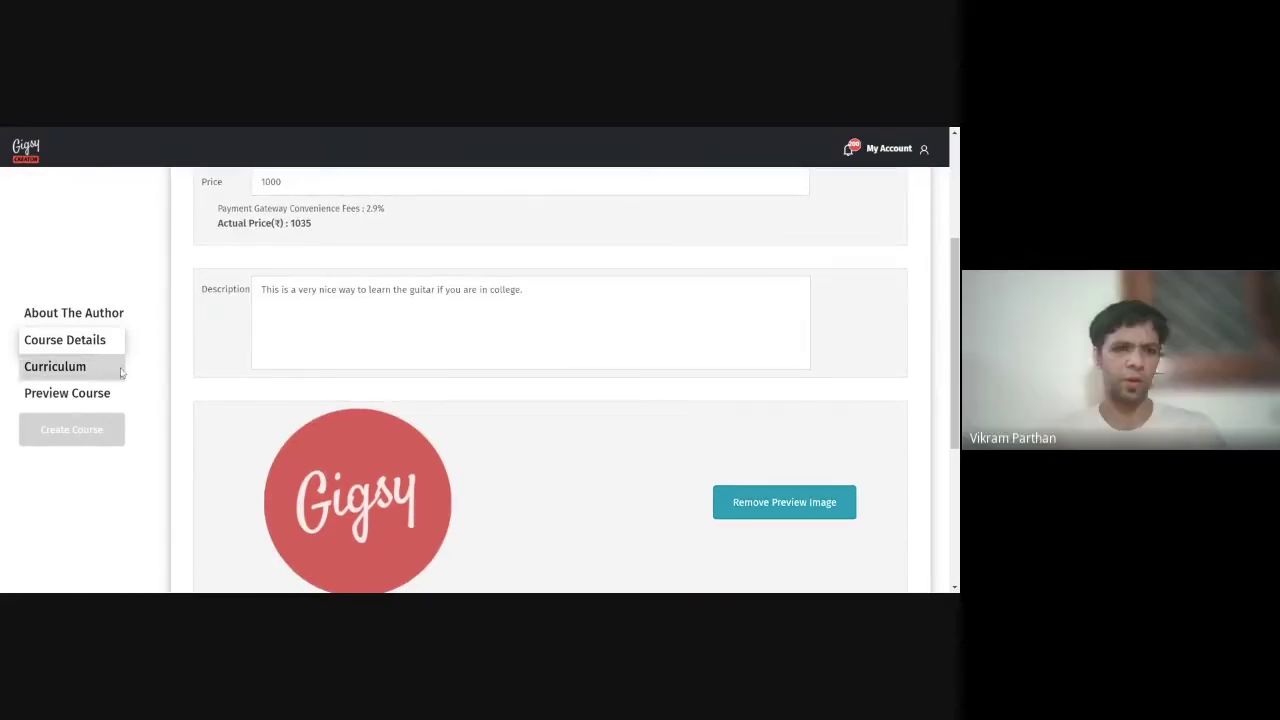
In Curriculum, retitle the 'Introduction' section to 'First Title - Title #1 - Guitar basics' and save.
{"action": "left_click", "coordinate": [60, 367]}
{"action": "scroll", "coordinate": [237, 394], "scroll_direction": "up", "scroll_amount": 2}
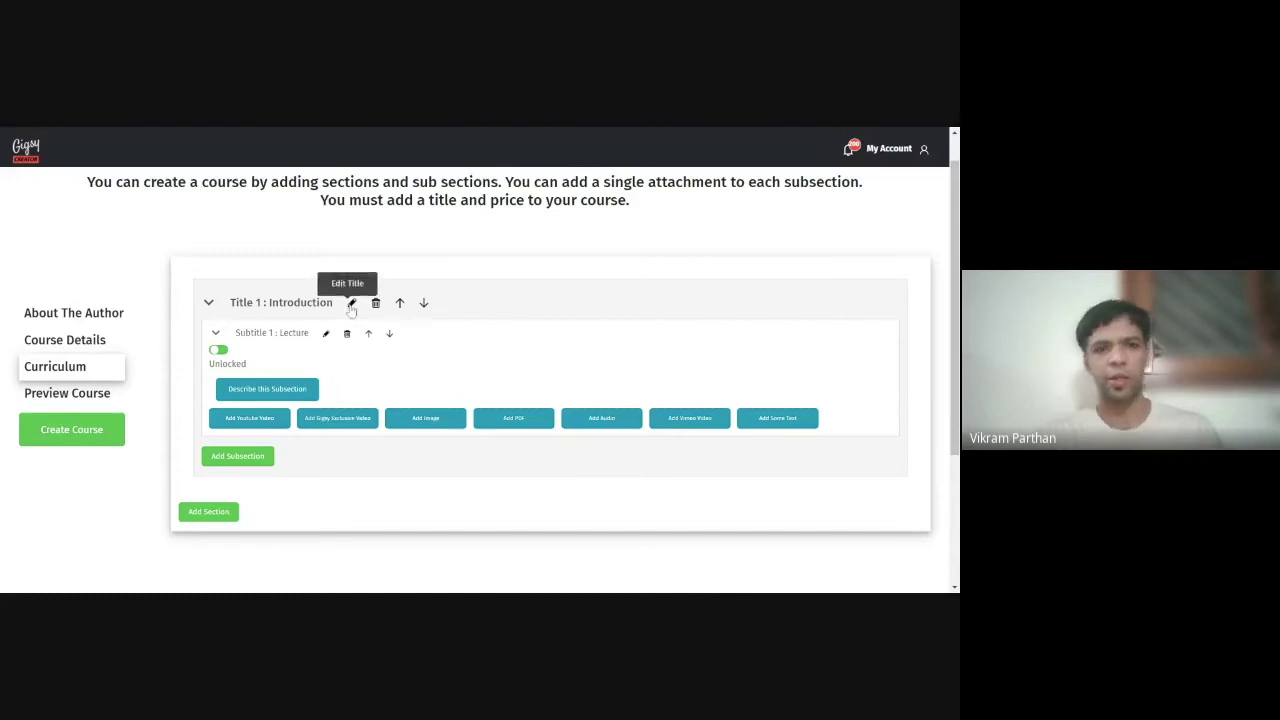
{"action": "left_click", "coordinate": [351, 302]}
{"action": "double_click", "coordinate": [289, 311]}
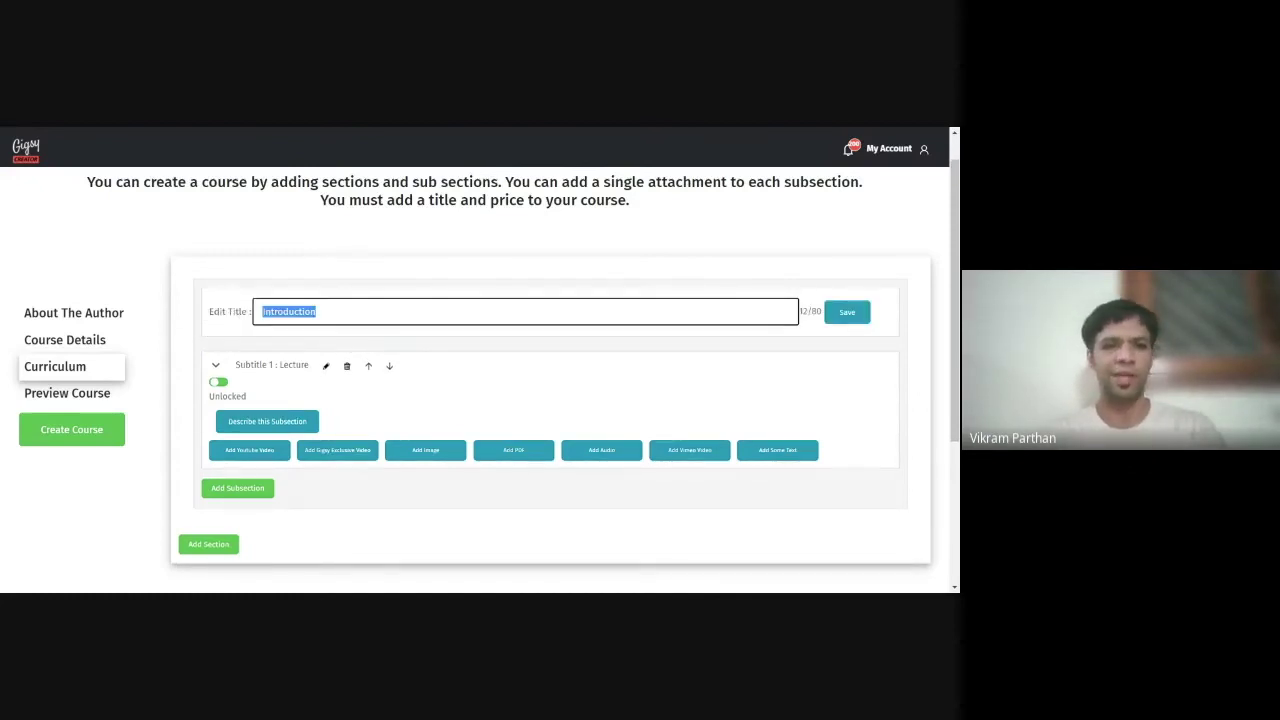
{"action": "key", "text": "BackSpace"}
{"action": "type", "text": "First Title - Title #1"}
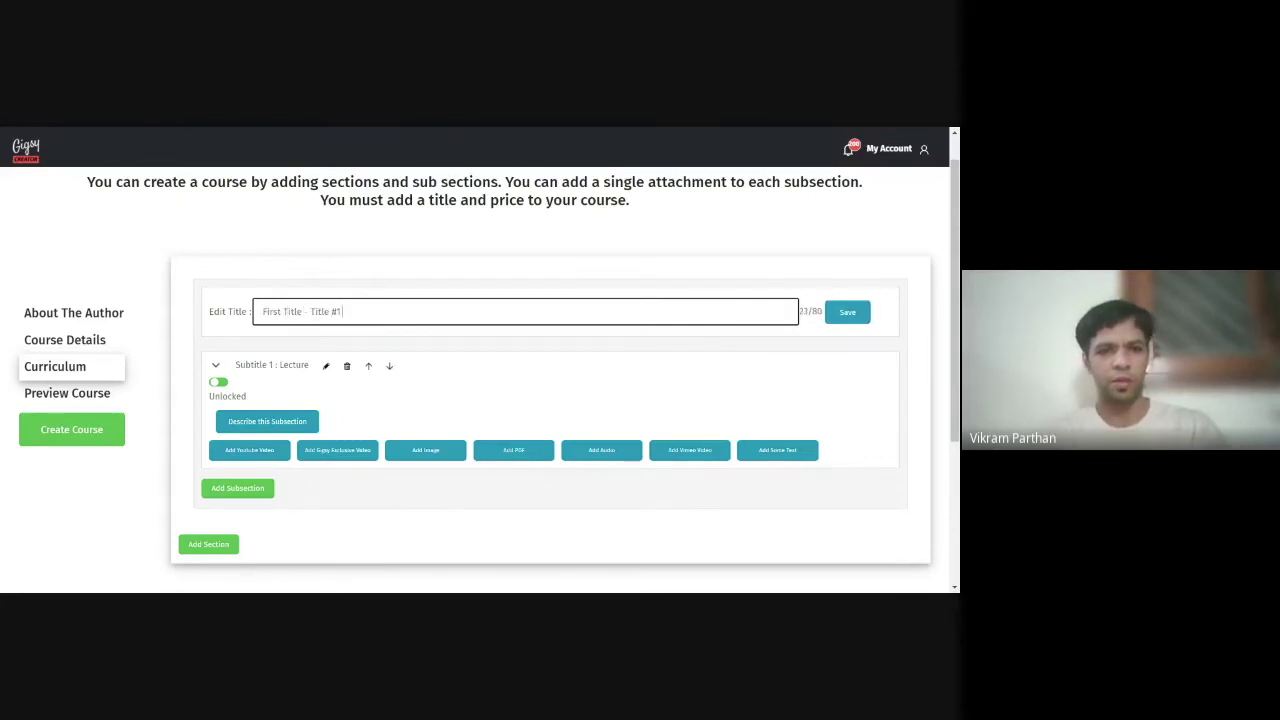
{"action": "type", "text": " - Guitar basiscs"}
{"action": "key", "text": "BackSpace"}
{"action": "key", "text": "BackSpace"}
{"action": "key", "text": "BackSpace"}
{"action": "type", "text": "cs"}
{"action": "left_click", "coordinate": [847, 313]}
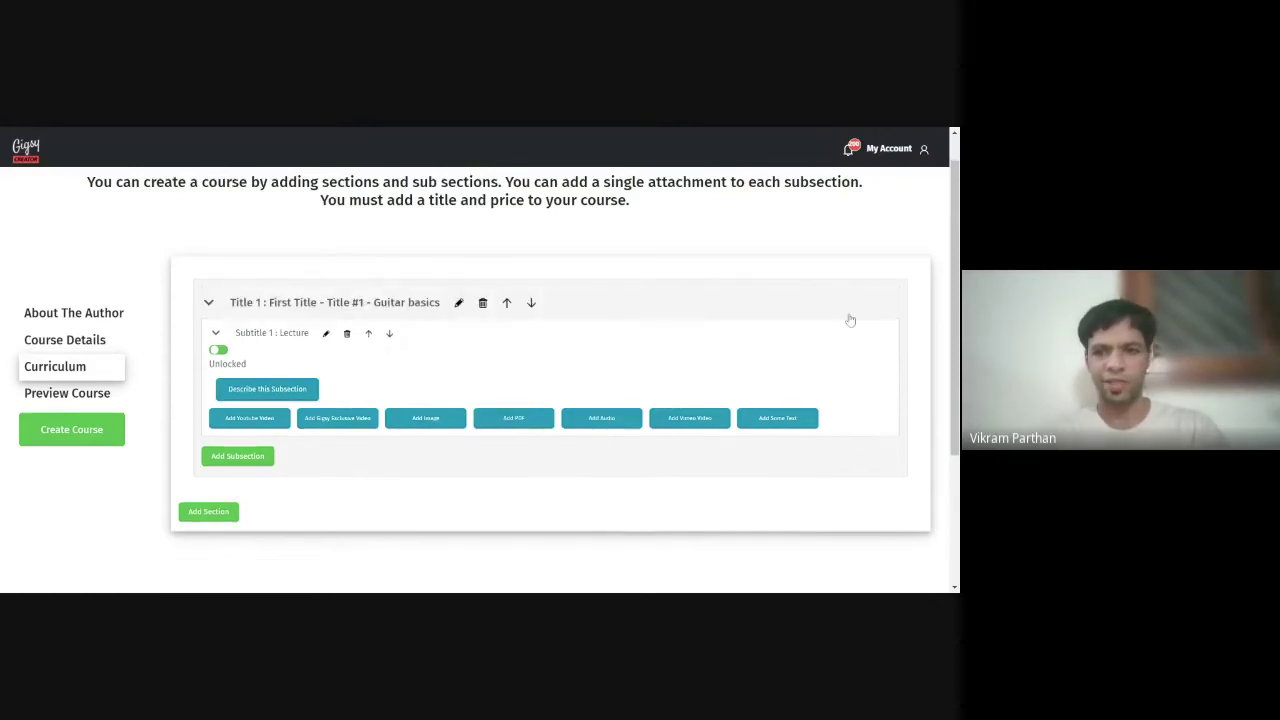
Replace the first subsection's 'Lecture' title with 'Tuning the guitar'.
{"action": "left_click", "coordinate": [325, 333]}
{"action": "left_click", "coordinate": [312, 357]}
{"action": "key", "text": "ctrl+a"}
{"action": "type", "text": "Tuning the guitar"}
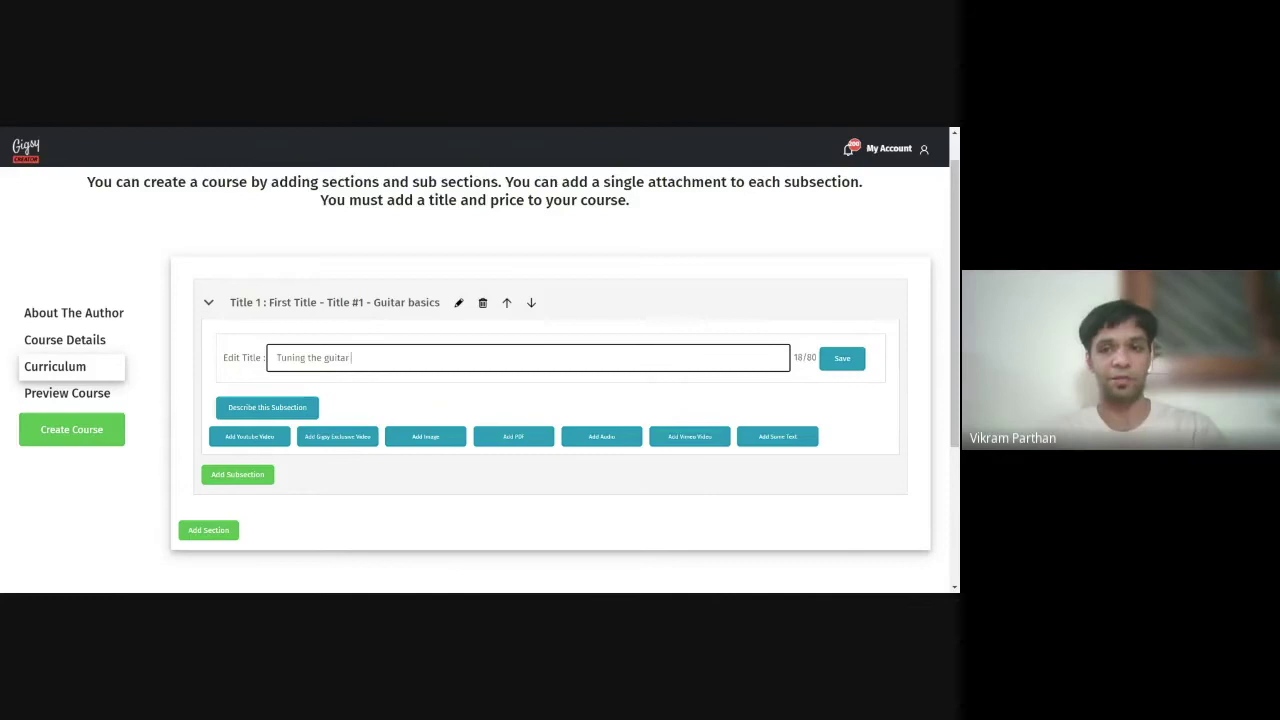
Save 'Tuning the guitar', describe it as 'This subsection helps you understand how to tune the guitar', and add a subsection.
{"action": "left_click", "coordinate": [841, 362]}
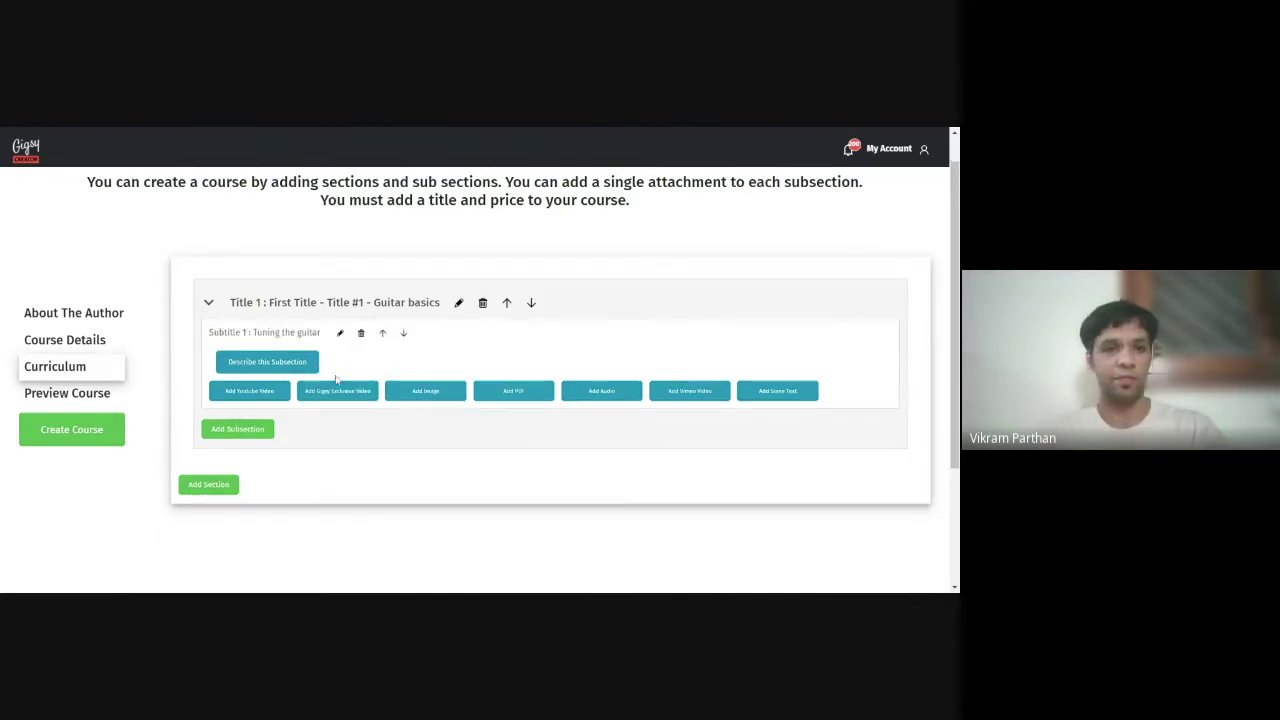
{"action": "triple_click", "coordinate": [282, 345]}
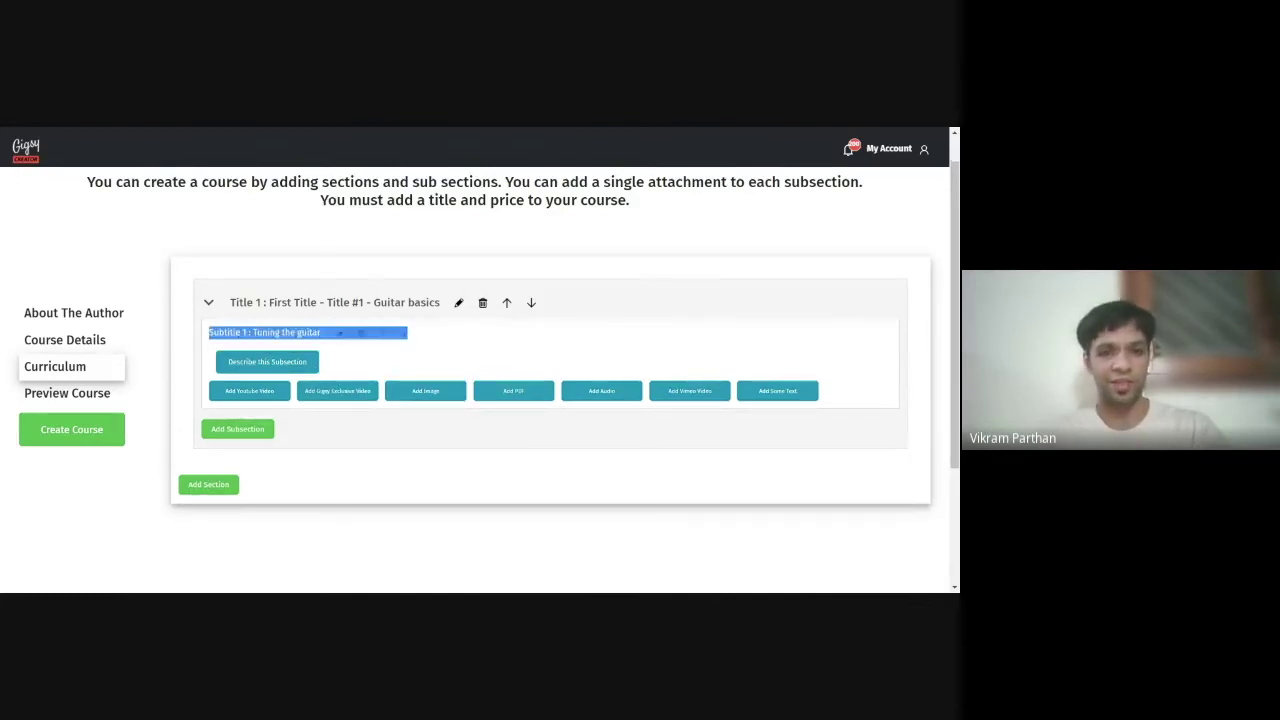
{"action": "left_click", "coordinate": [284, 366]}
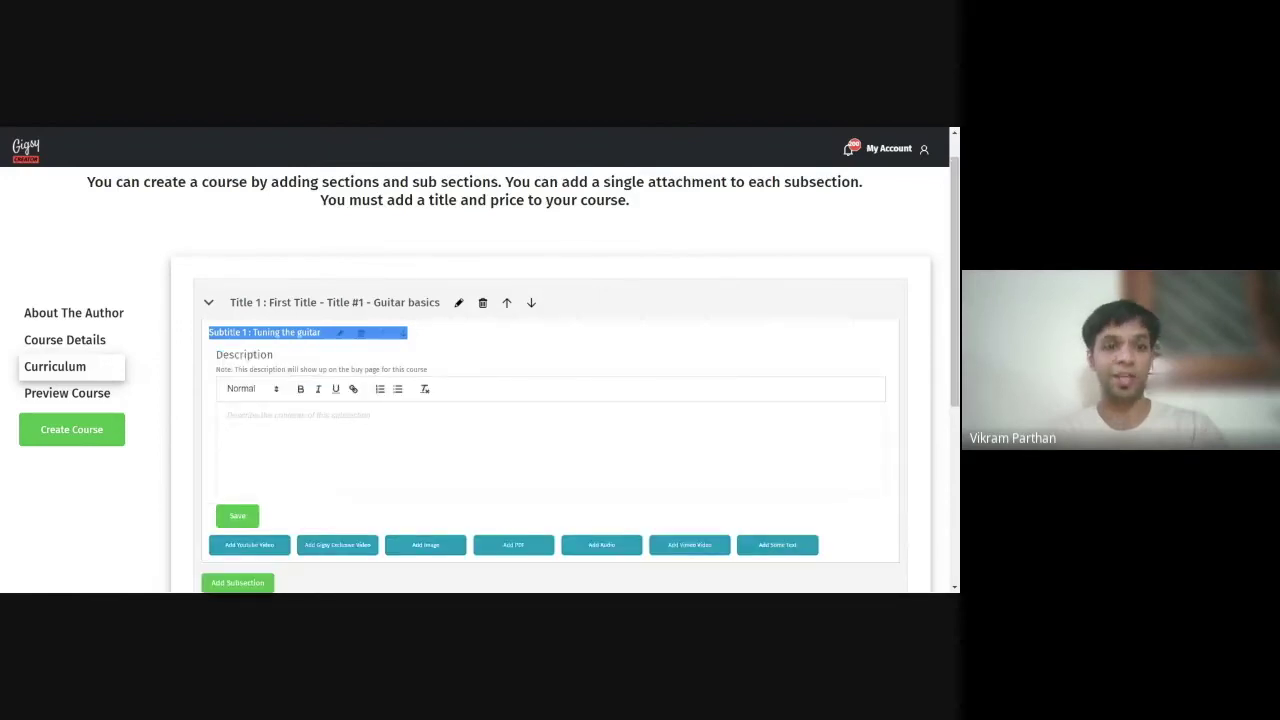
{"action": "left_click", "coordinate": [227, 415]}
{"action": "scroll", "coordinate": [520, 400], "scroll_direction": "down", "scroll_amount": 1}
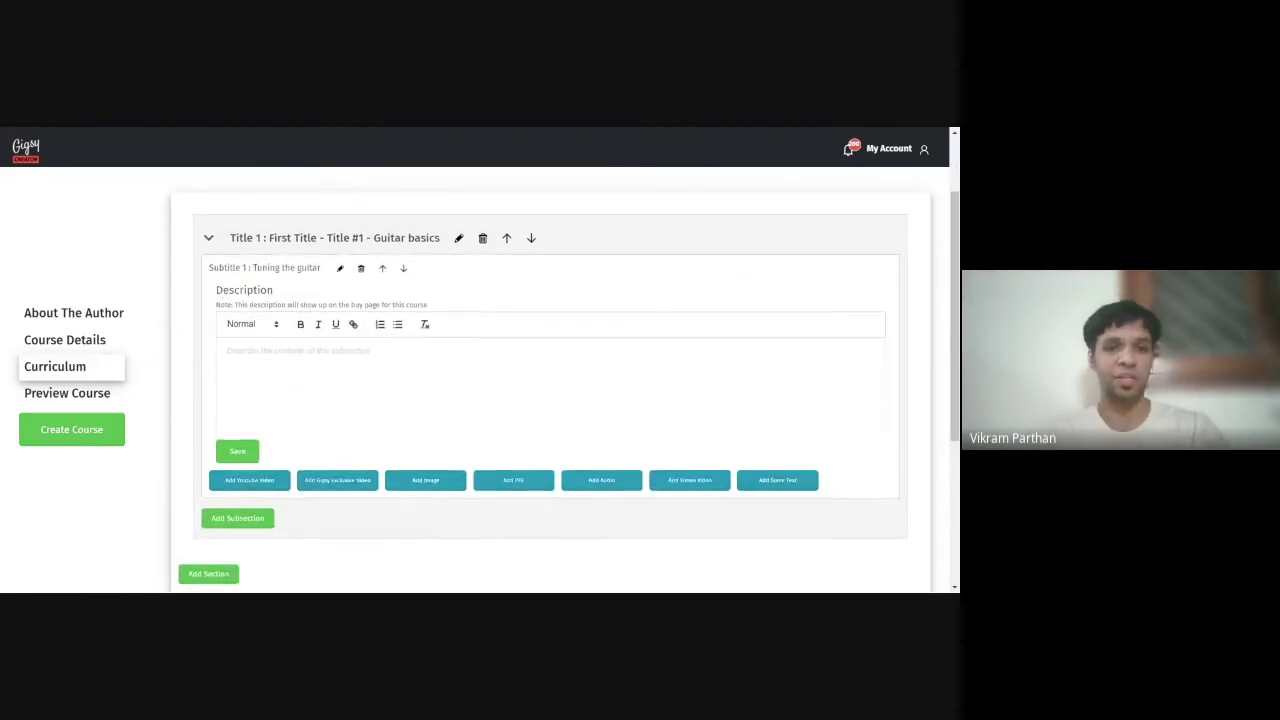
{"action": "type", "text": "Thi"}
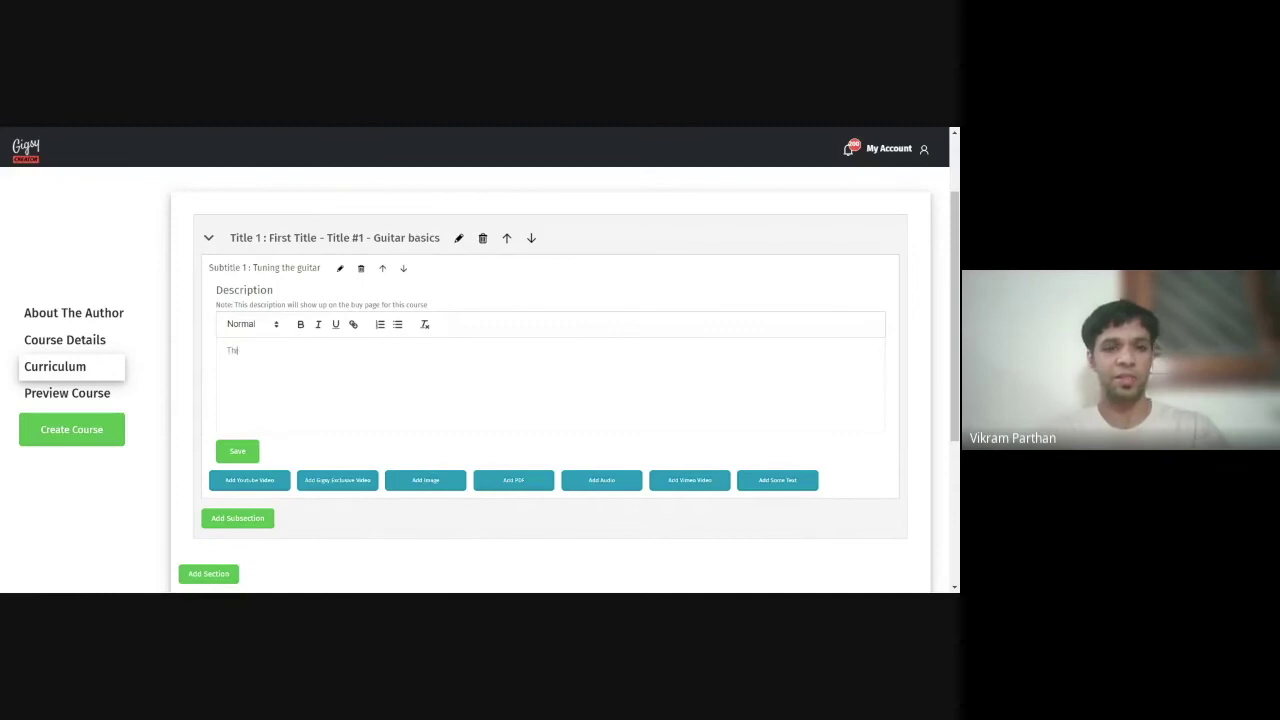
{"action": "type", "text": "s subsectio"}
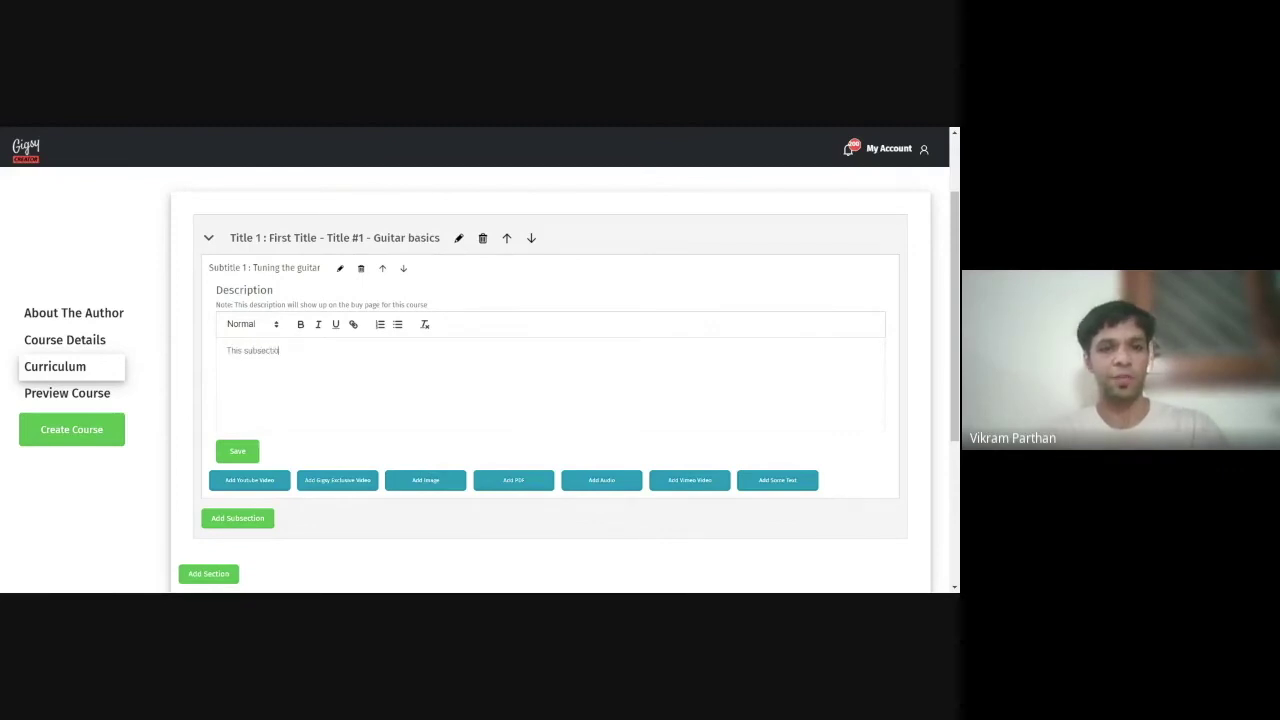
{"action": "type", "text": "n helps you unde"}
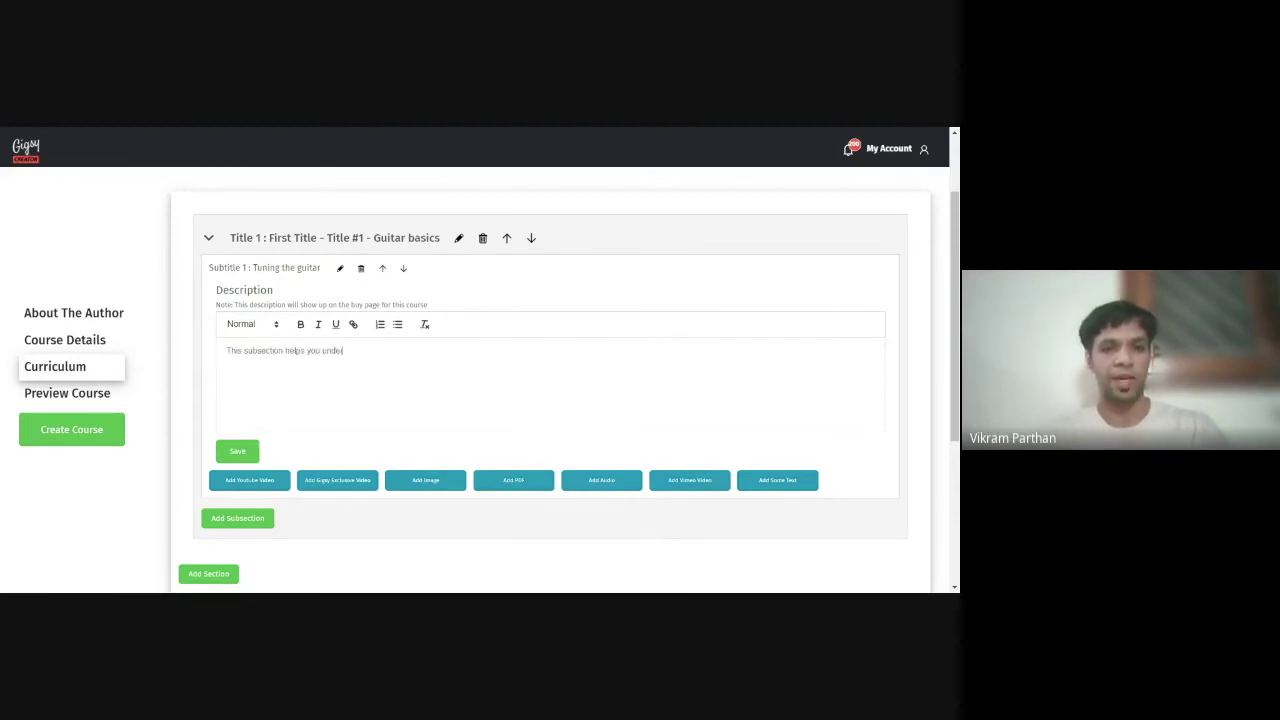
{"action": "type", "text": "rstand how to tune the guitar"}
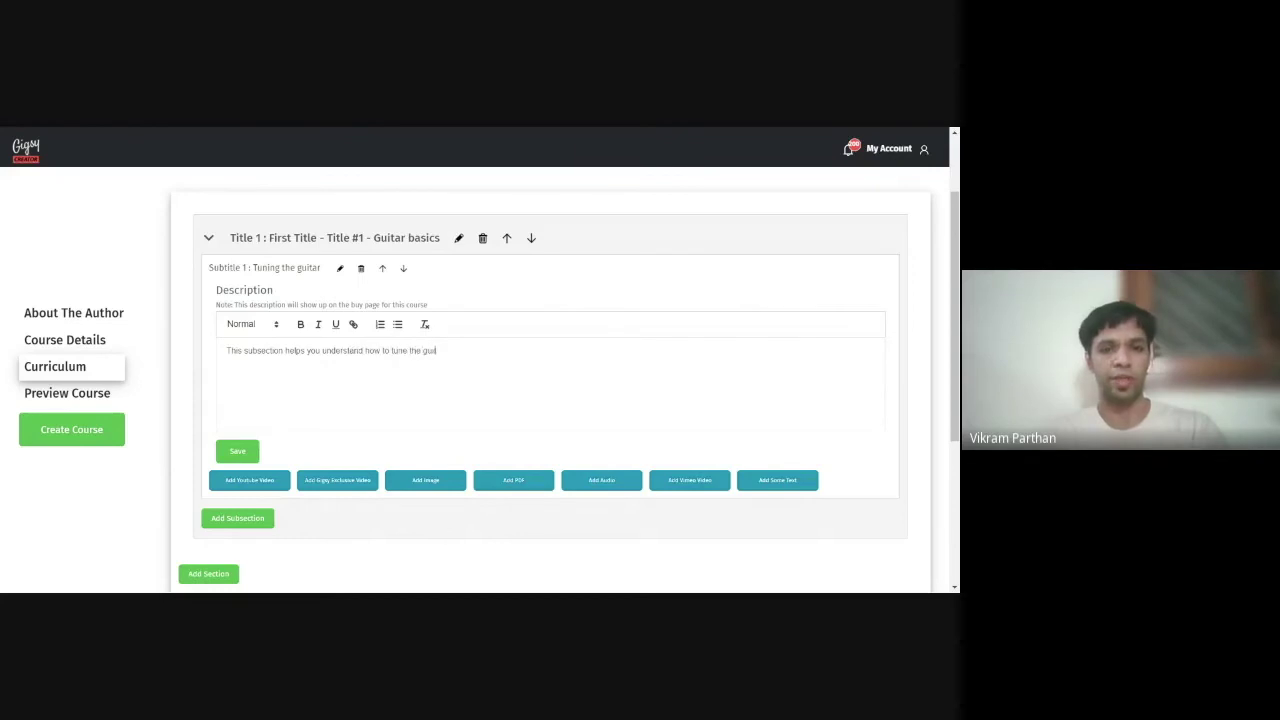
{"action": "left_click", "coordinate": [242, 456]}
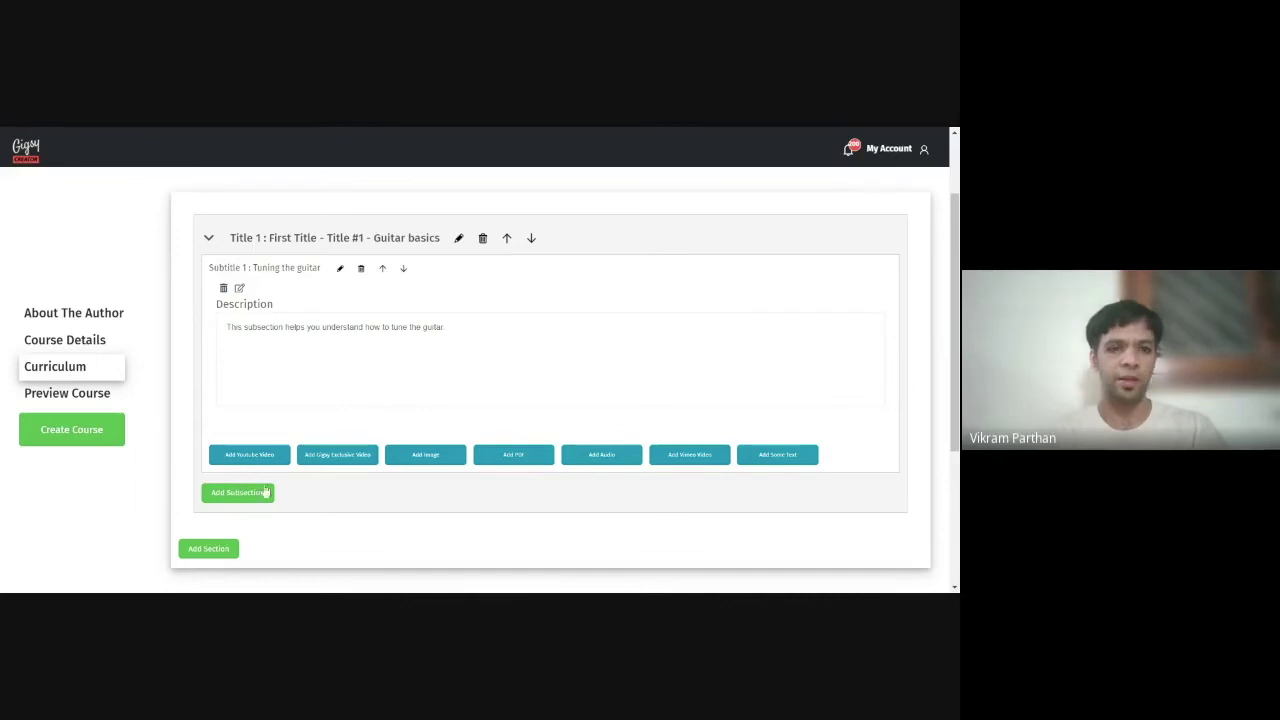
{"action": "left_click", "coordinate": [262, 492]}
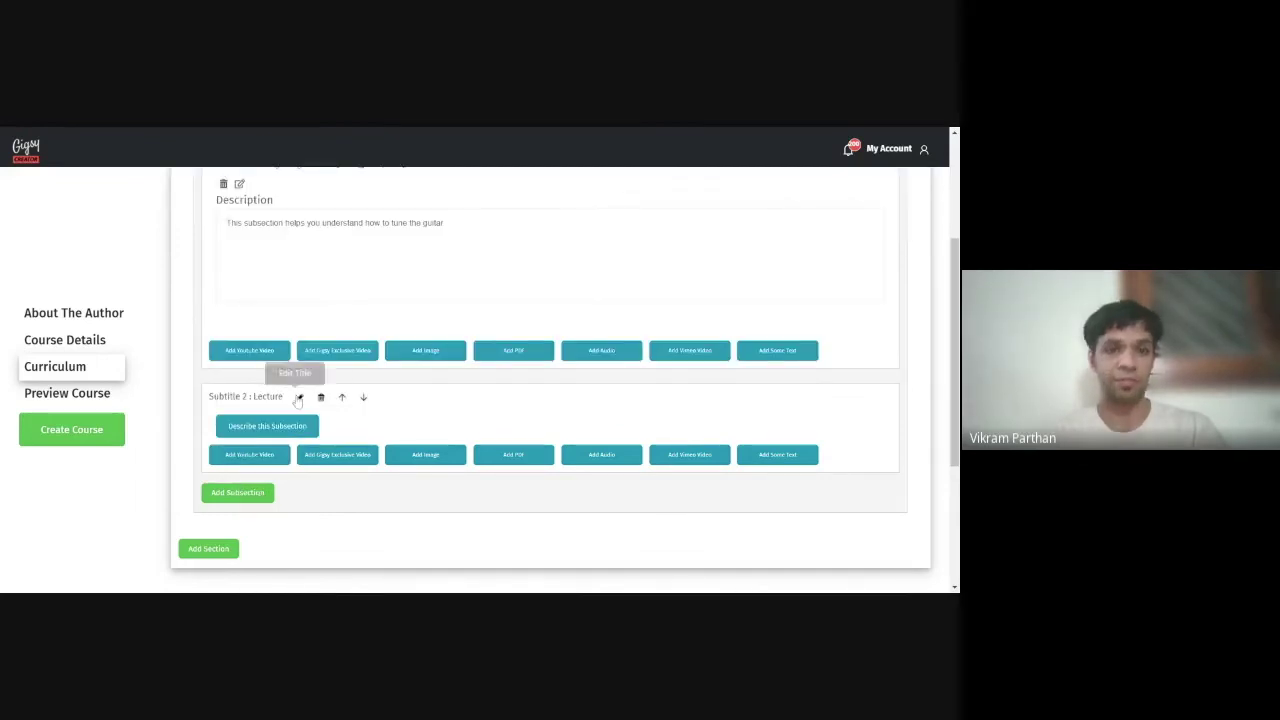
Change the new subsection's placeholder 'Lecture' to 'Understanding how to hold notes' and save it.
{"action": "left_click", "coordinate": [299, 397]}
{"action": "double_click", "coordinate": [297, 419]}
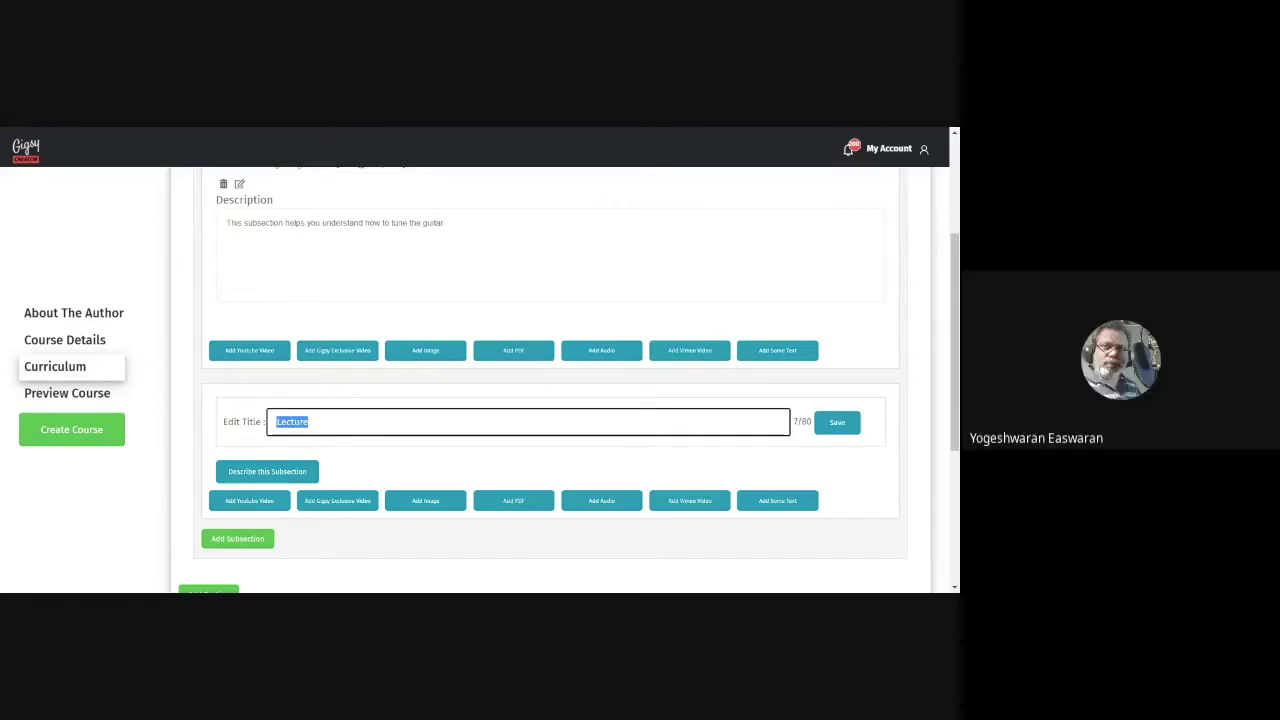
{"action": "type", "text": "Understanding how to hold notes"}
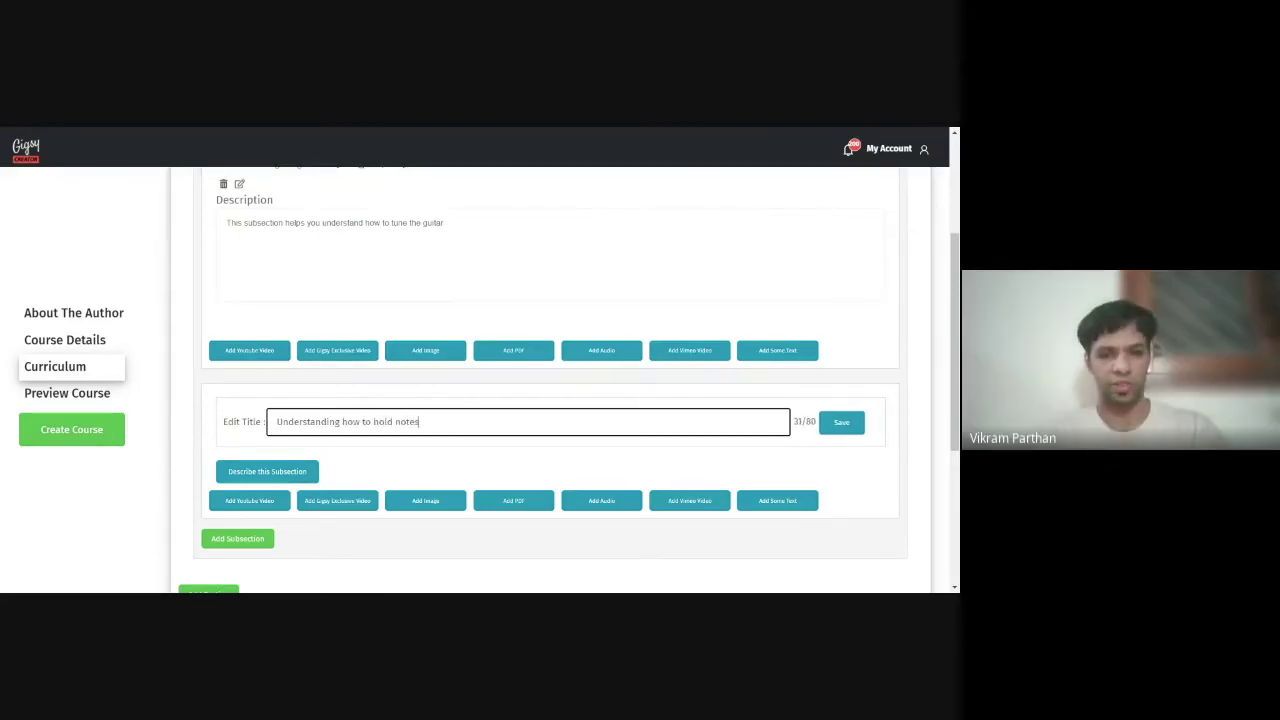
{"action": "left_click", "coordinate": [841, 421]}
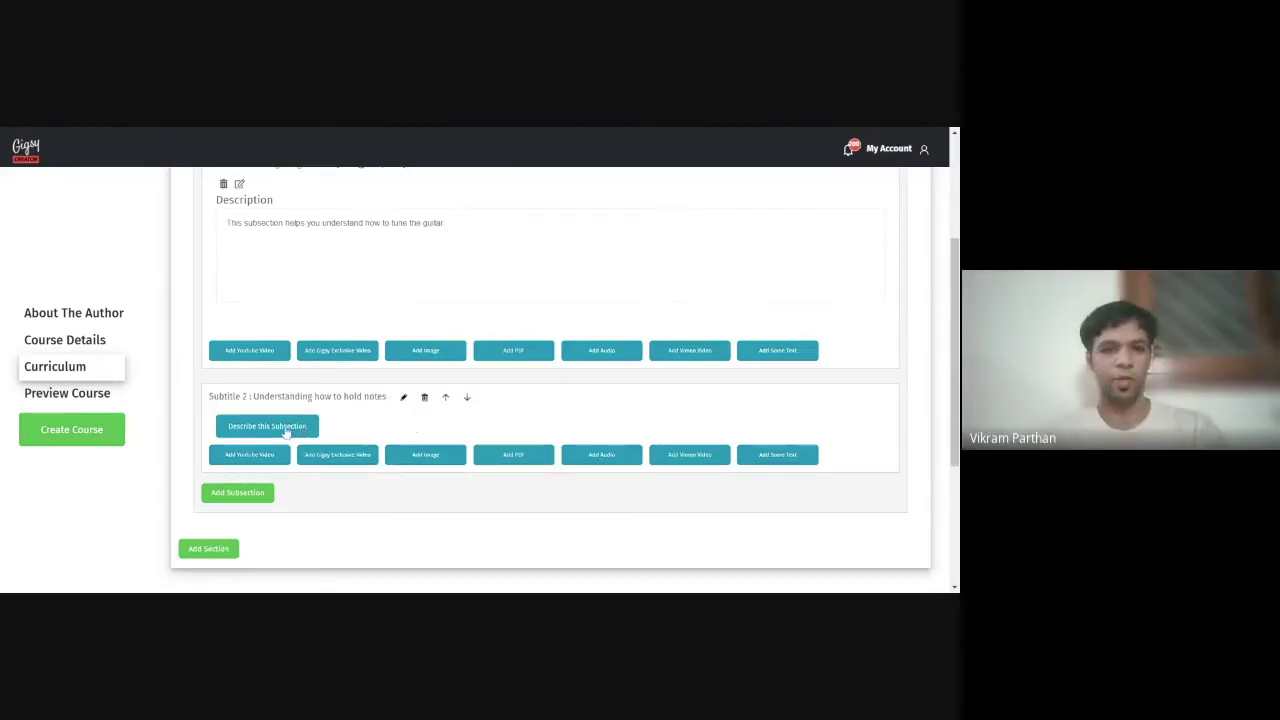
Save 'With some description' for 'Understanding how to hold notes' and scroll through both subsections.
{"action": "left_click", "coordinate": [287, 430]}
{"action": "scroll", "coordinate": [550, 380], "scroll_direction": "down", "scroll_amount": 1}
{"action": "type", "text": "With some description"}
{"action": "left_click", "coordinate": [248, 501]}
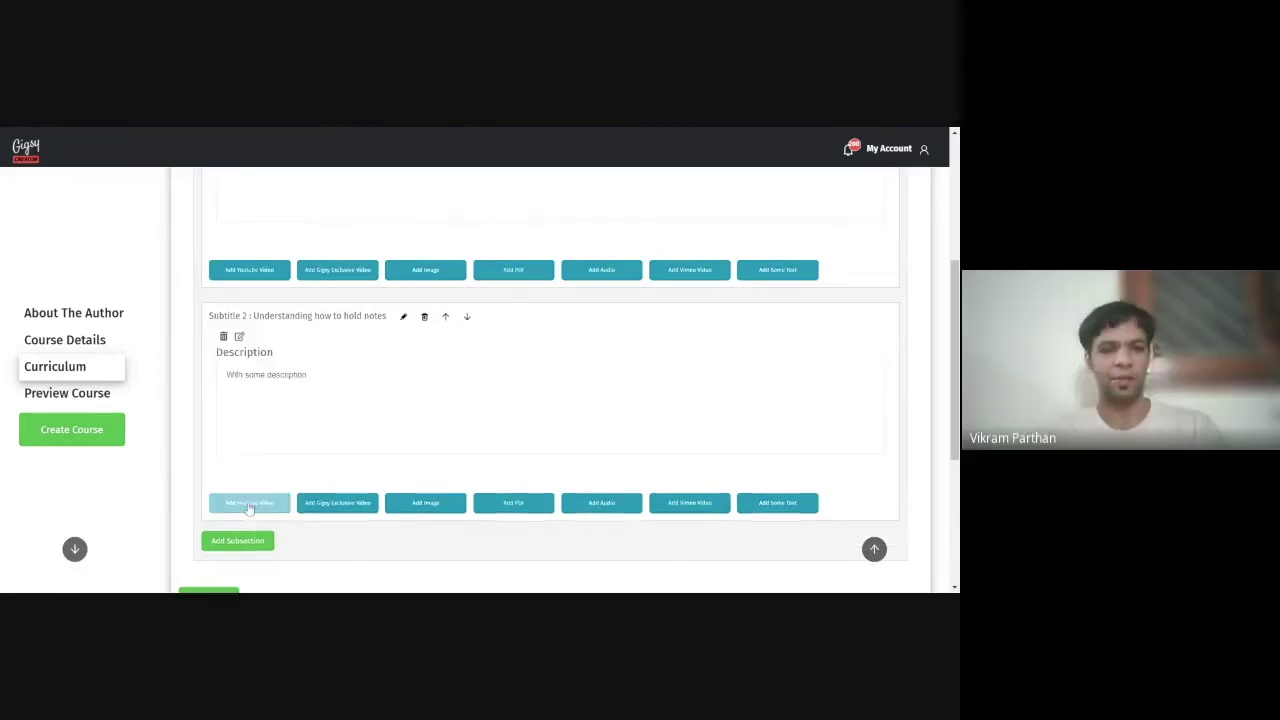
{"action": "scroll", "coordinate": [277, 430], "scroll_direction": "up", "scroll_amount": 10}
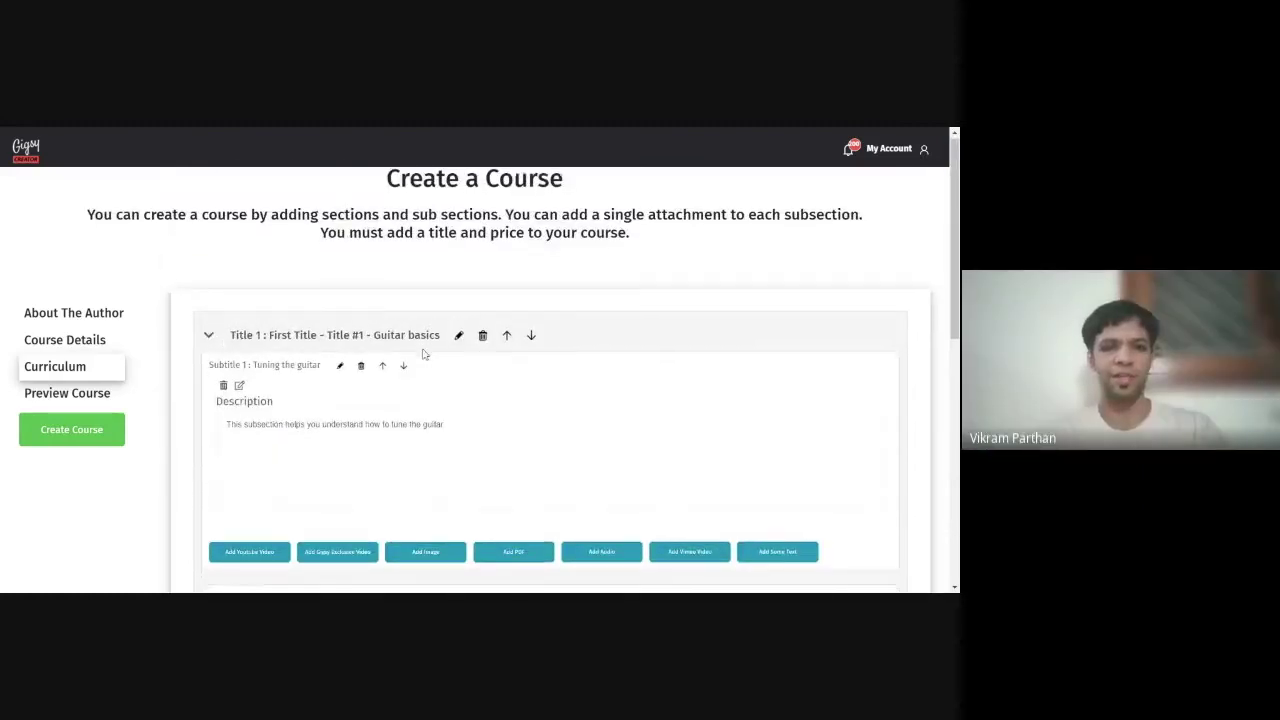
{"action": "scroll", "coordinate": [400, 300], "scroll_direction": "down", "scroll_amount": 2}
{"action": "scroll", "coordinate": [296, 440], "scroll_direction": "down", "scroll_amount": 5}
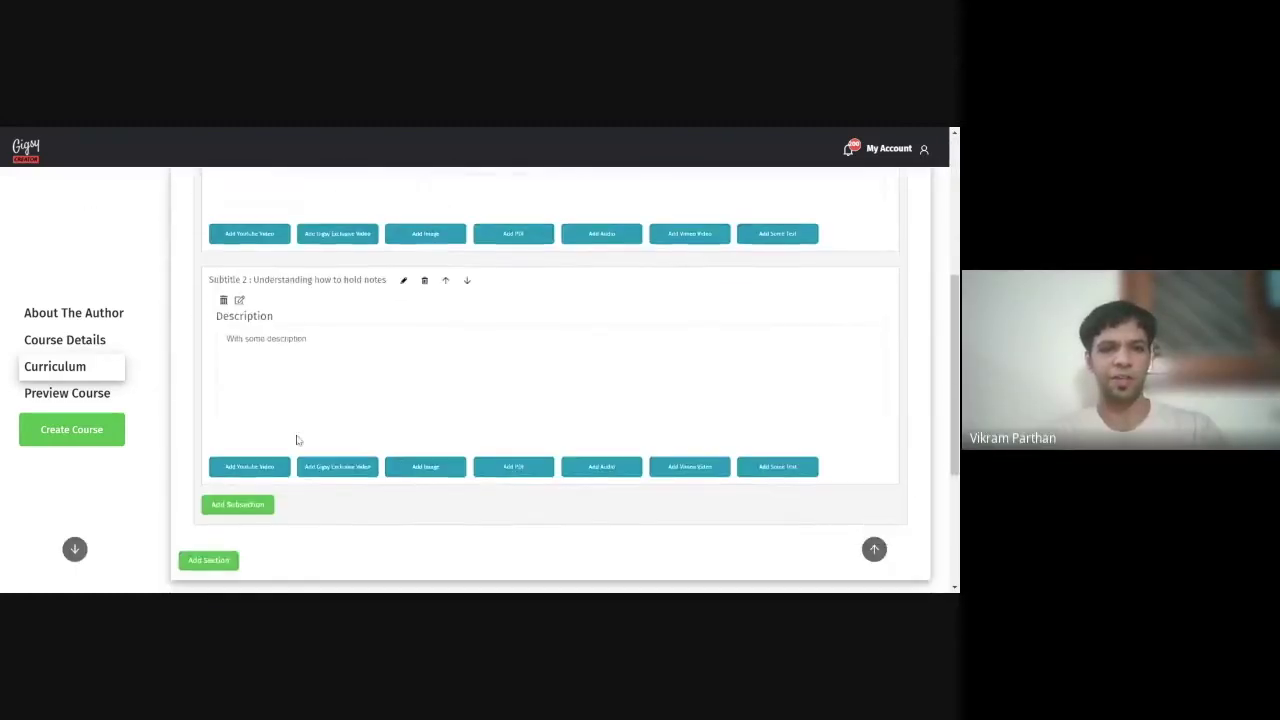
{"action": "scroll", "coordinate": [266, 375], "scroll_direction": "up", "scroll_amount": 3}
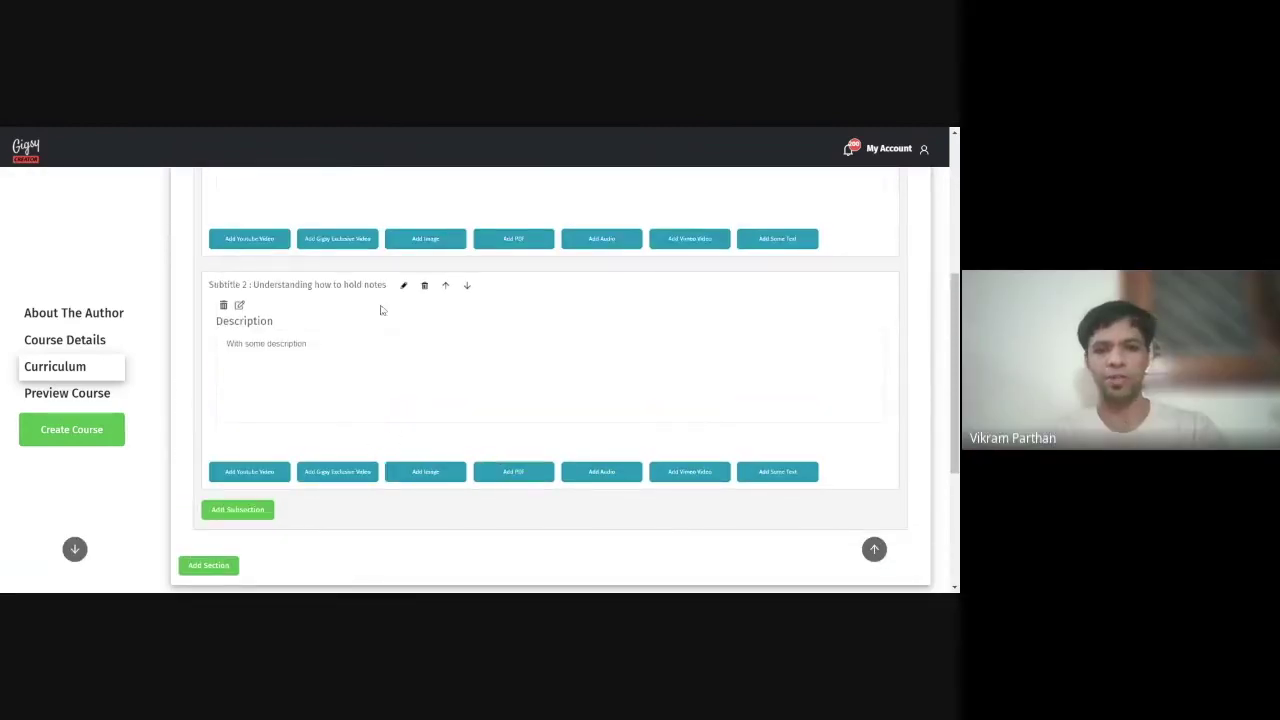
{"action": "scroll", "coordinate": [420, 258], "scroll_direction": "up", "scroll_amount": 4}
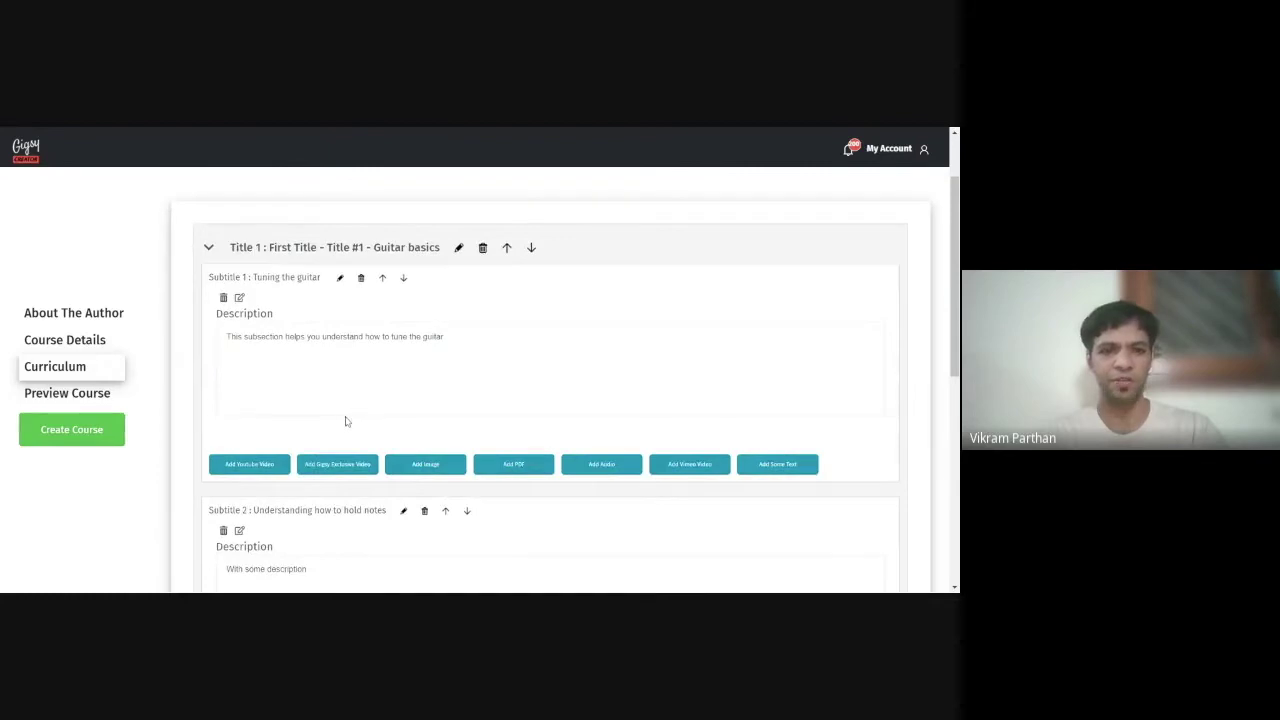
{"action": "scroll", "coordinate": [346, 421], "scroll_direction": "down", "scroll_amount": 1}
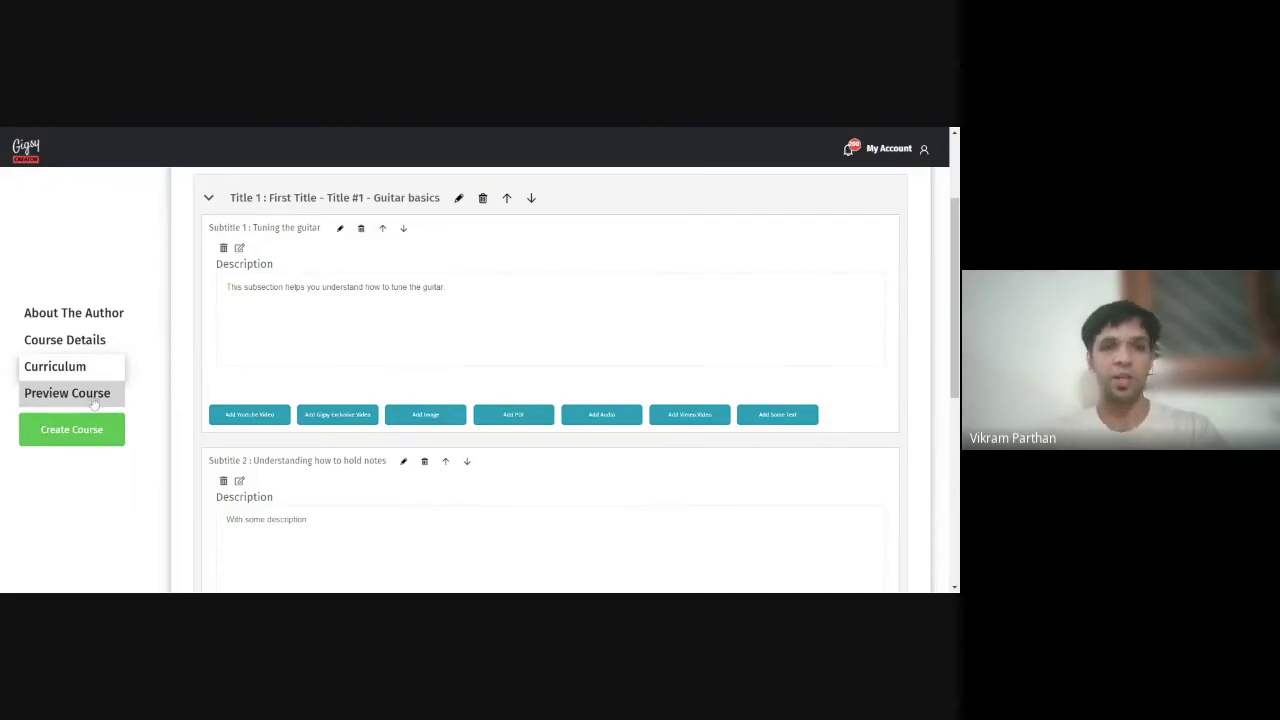
Open the learner preview, expand the Guitar basics section and view 'Understanding how to hold notes'.
{"action": "left_click", "coordinate": [94, 403]}
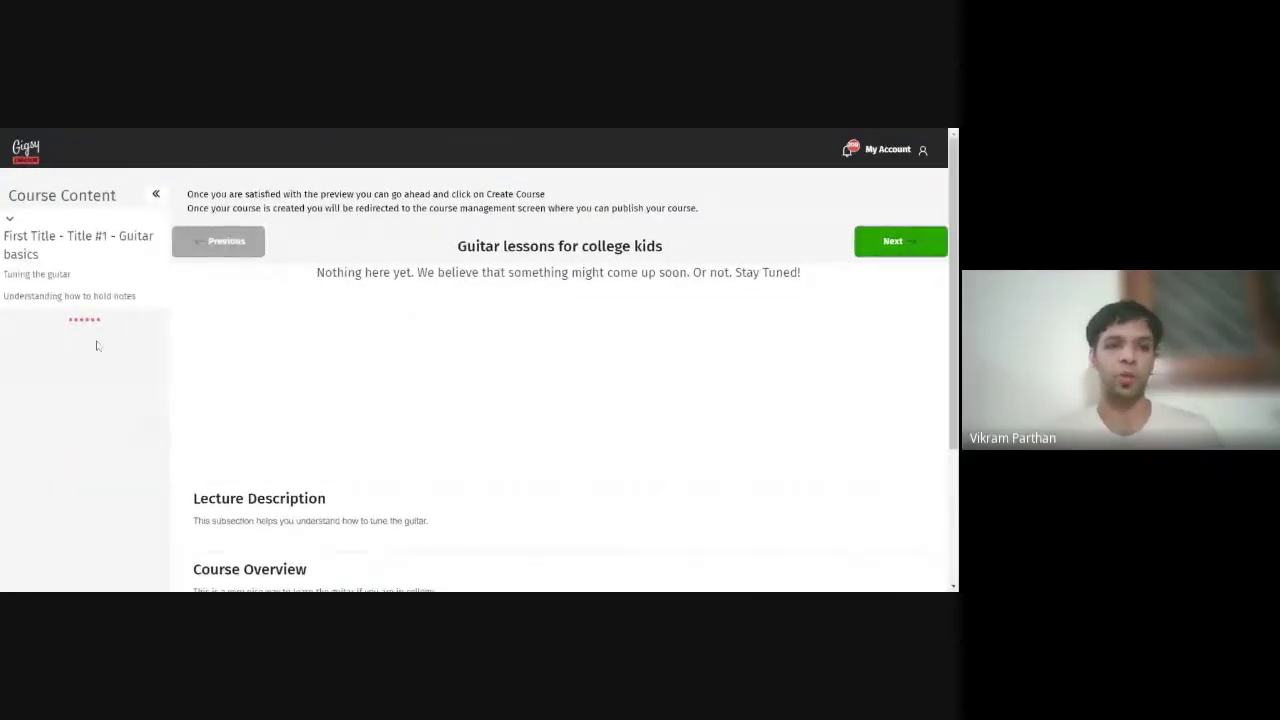
{"action": "left_click", "coordinate": [8, 222]}
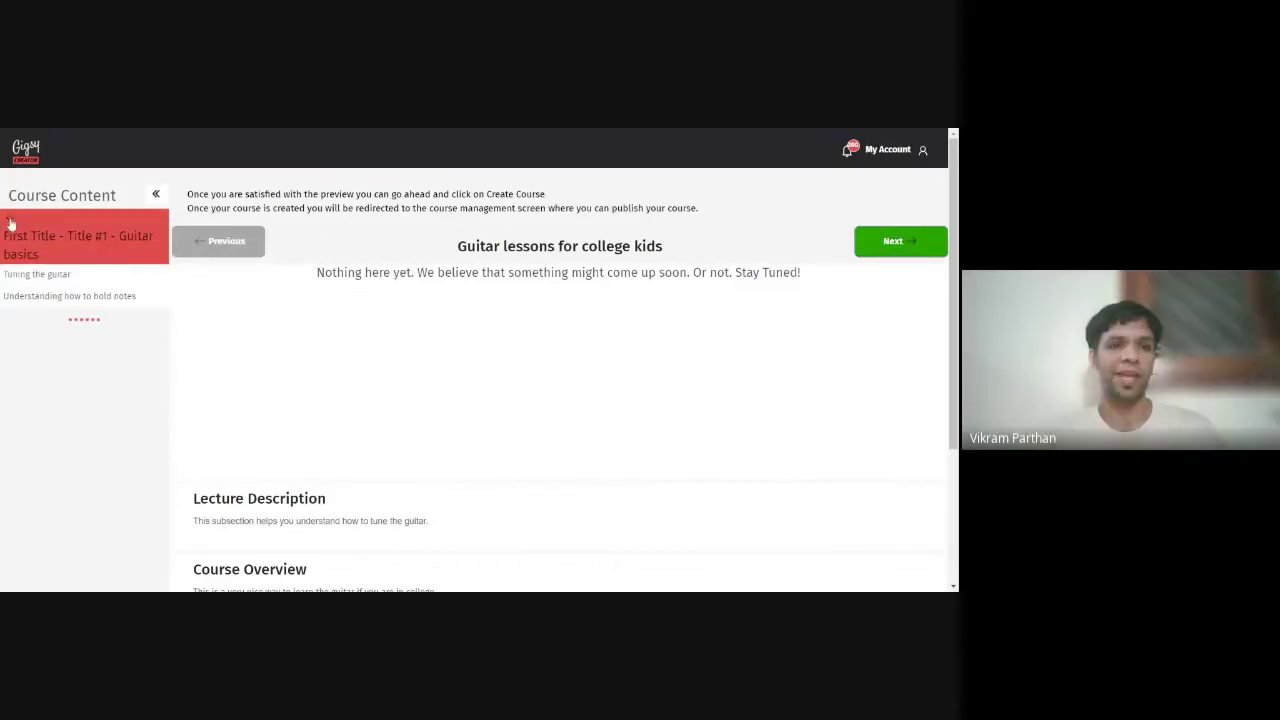
{"action": "left_click", "coordinate": [74, 297]}
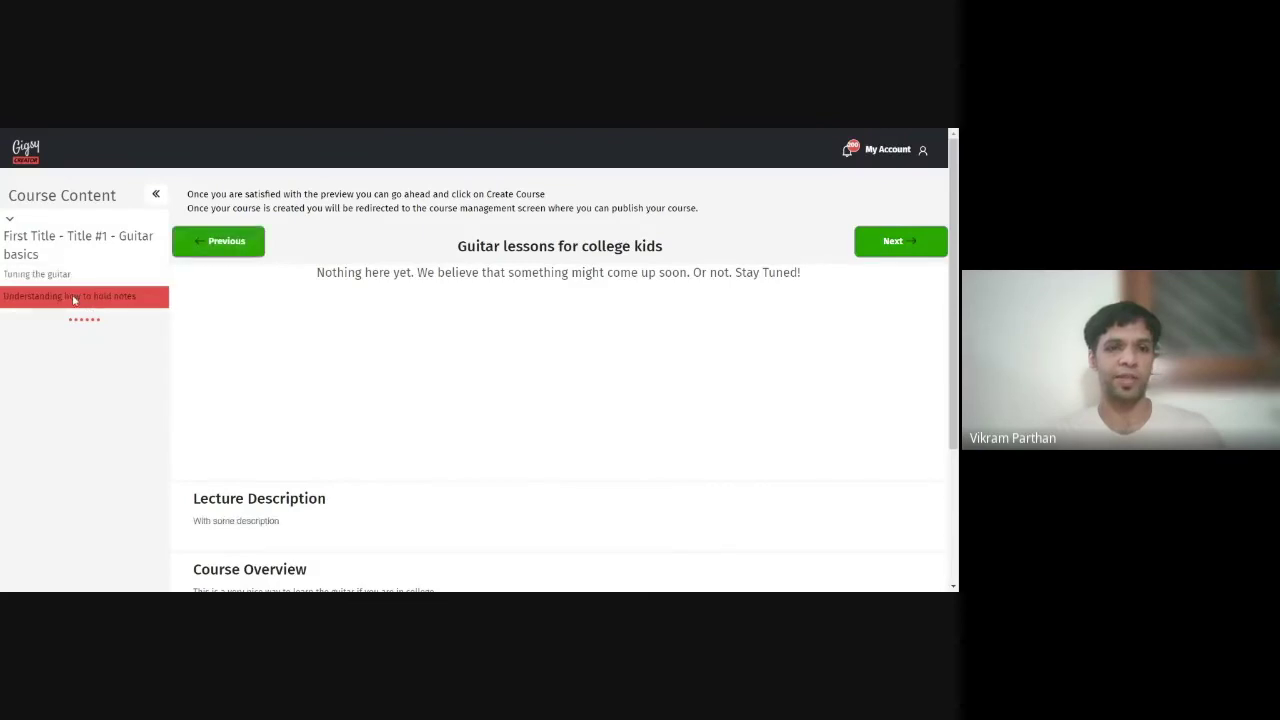
Review both lessons' descriptions, collapse Guitar basics, and close the preview tab with Ctrl+W.
{"action": "left_click", "coordinate": [70, 279]}
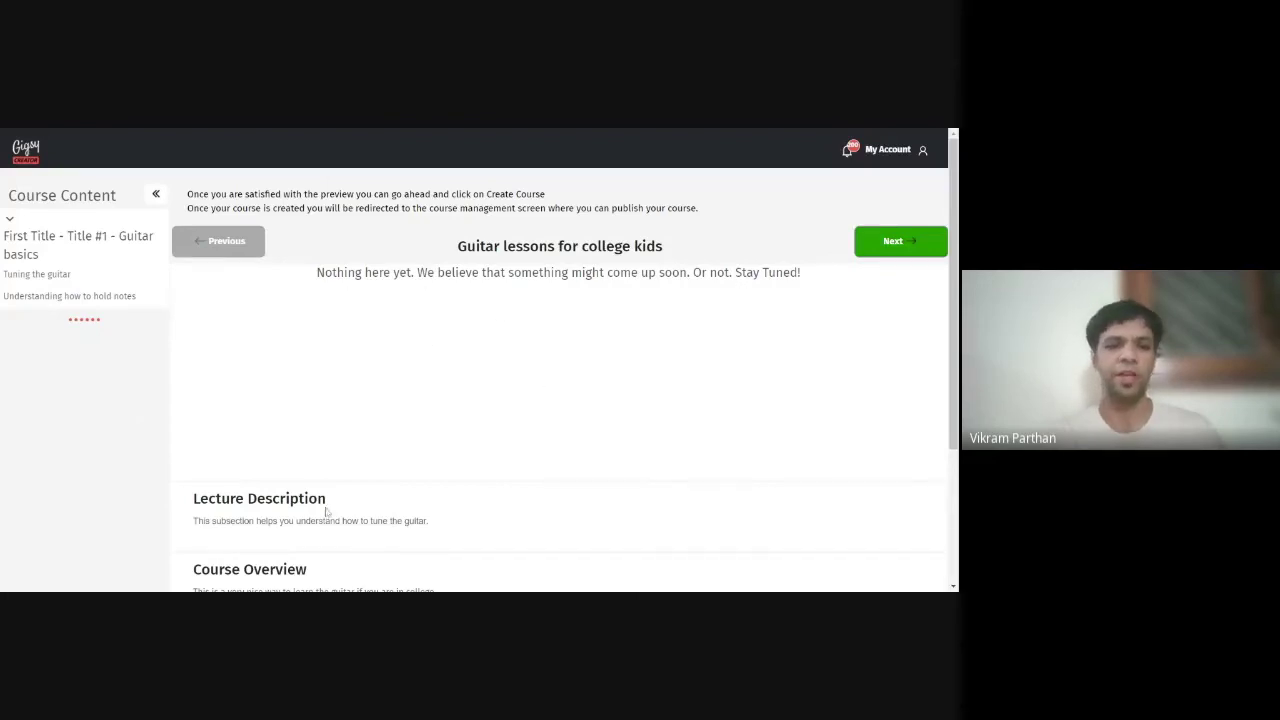
{"action": "scroll", "coordinate": [326, 512], "scroll_direction": "down", "scroll_amount": 1}
{"action": "left_click_drag", "start_coordinate": [193, 426], "coordinate": [266, 434]}
{"action": "left_click", "coordinate": [424, 426]}
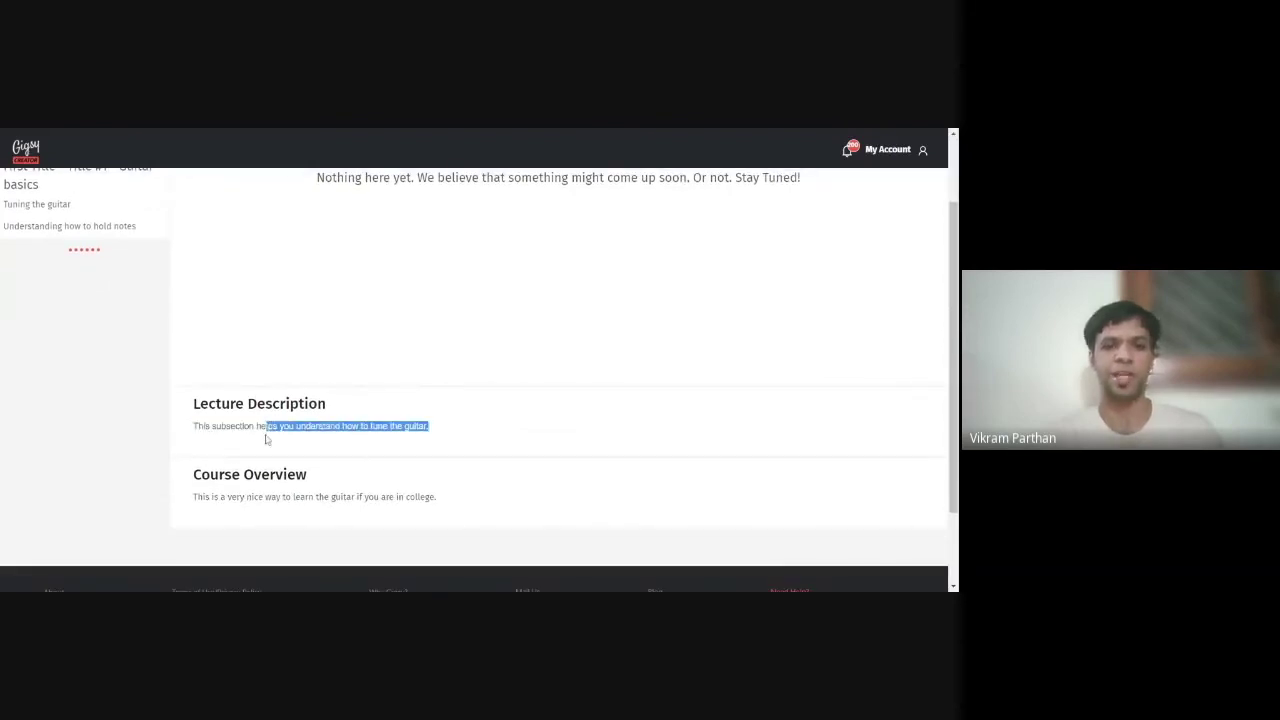
{"action": "scroll", "coordinate": [266, 434], "scroll_direction": "up", "scroll_amount": 1}
{"action": "left_click", "coordinate": [106, 294]}
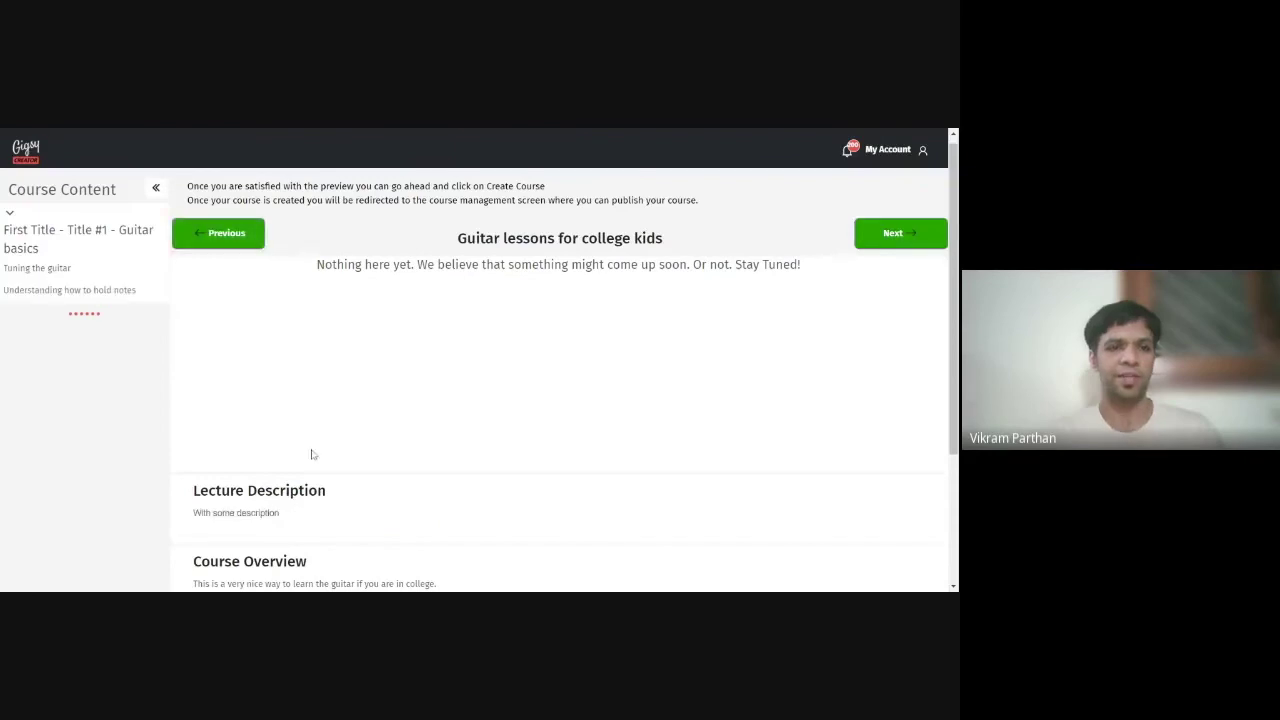
{"action": "scroll", "coordinate": [311, 452], "scroll_direction": "down", "scroll_amount": 1}
{"action": "left_click_drag", "start_coordinate": [193, 436], "coordinate": [280, 436]}
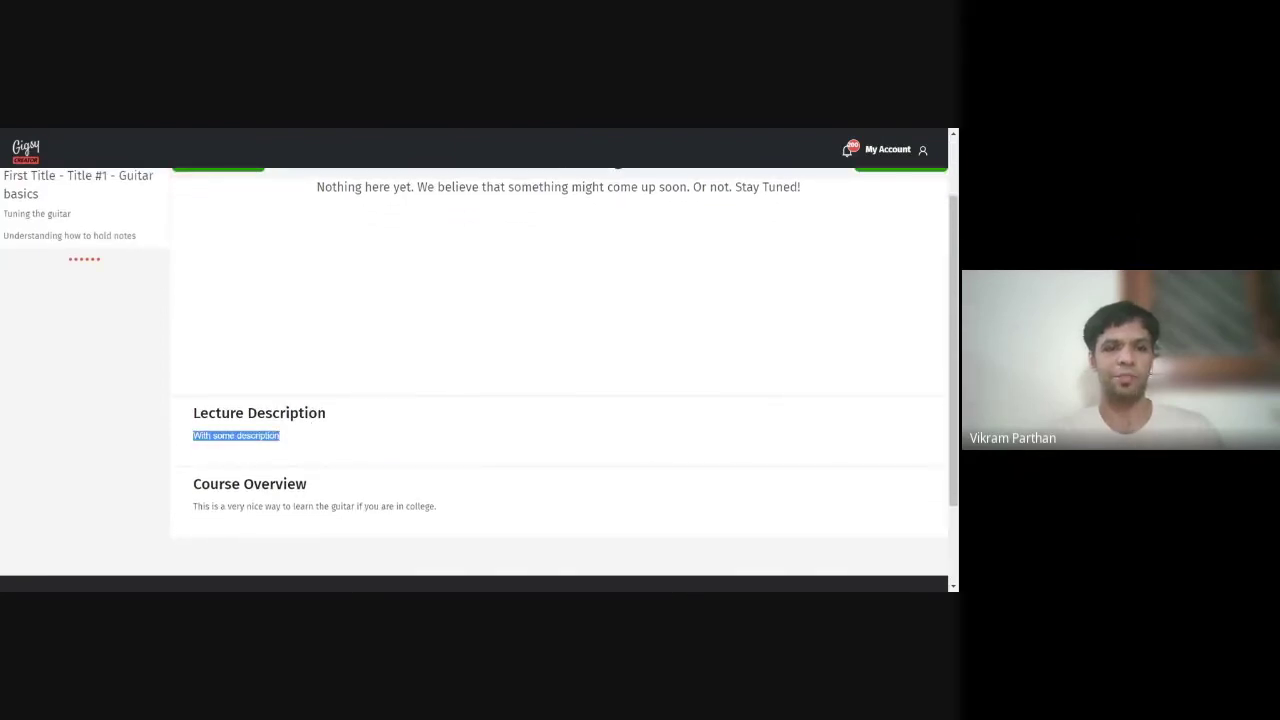
{"action": "scroll", "coordinate": [280, 436], "scroll_direction": "up", "scroll_amount": 1}
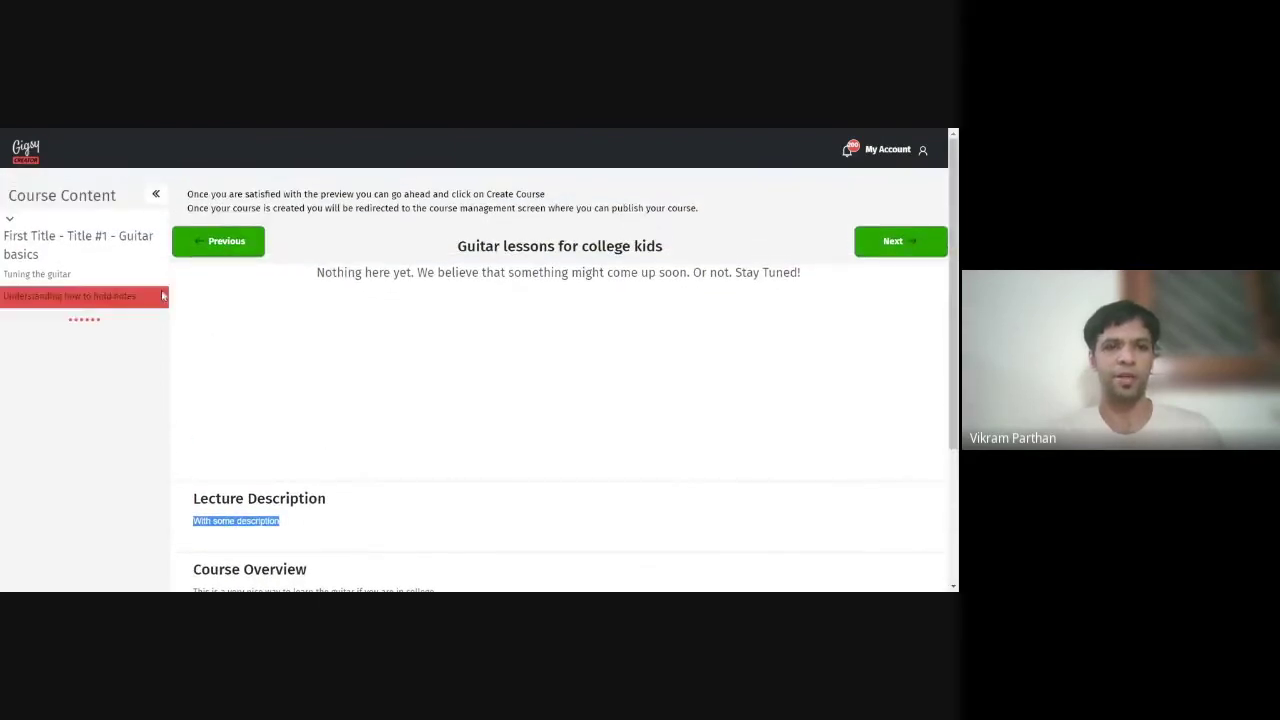
{"action": "left_click", "coordinate": [25, 222]}
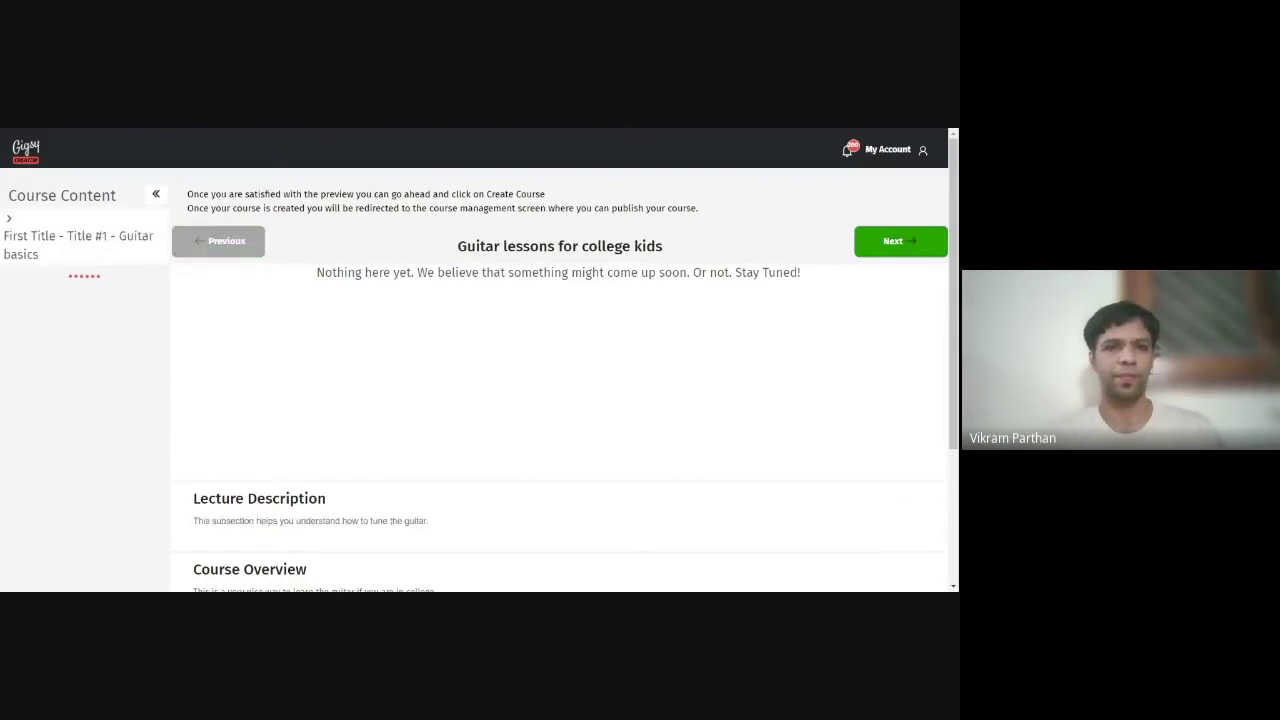
{"action": "key", "text": "ctrl+w"}
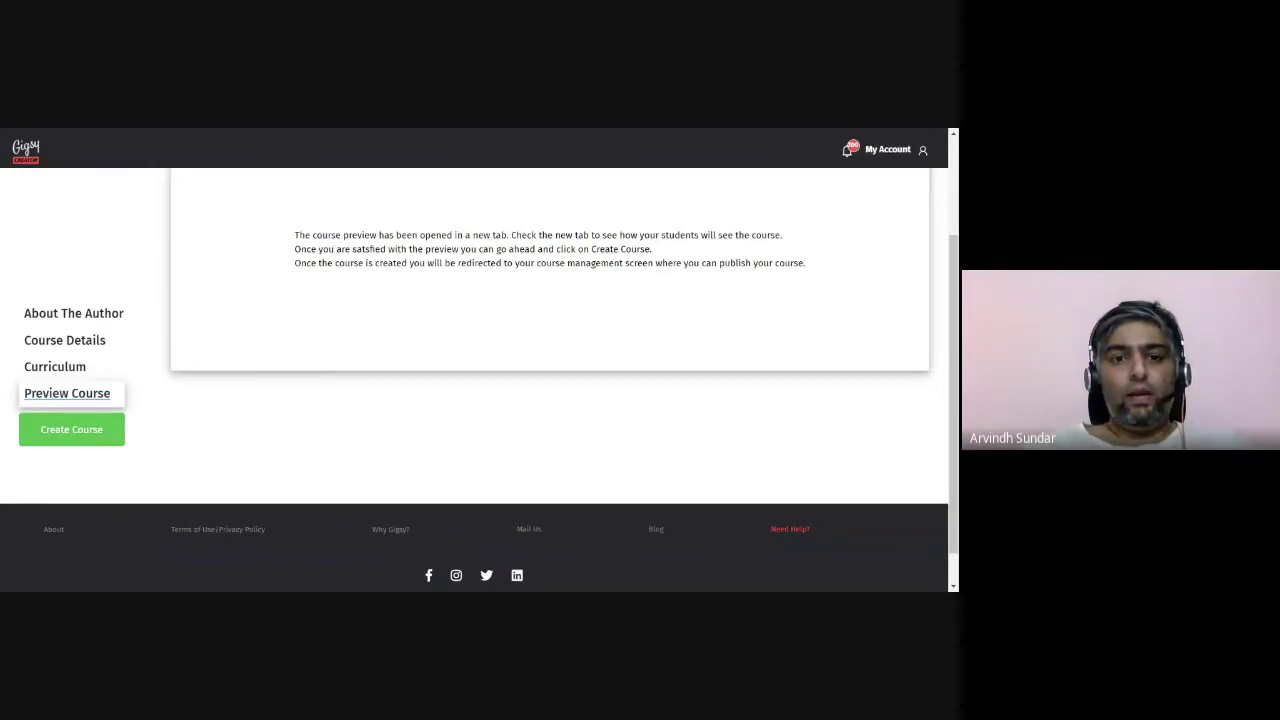
{"action": "scroll", "coordinate": [475, 380], "scroll_direction": "up", "scroll_amount": 1}
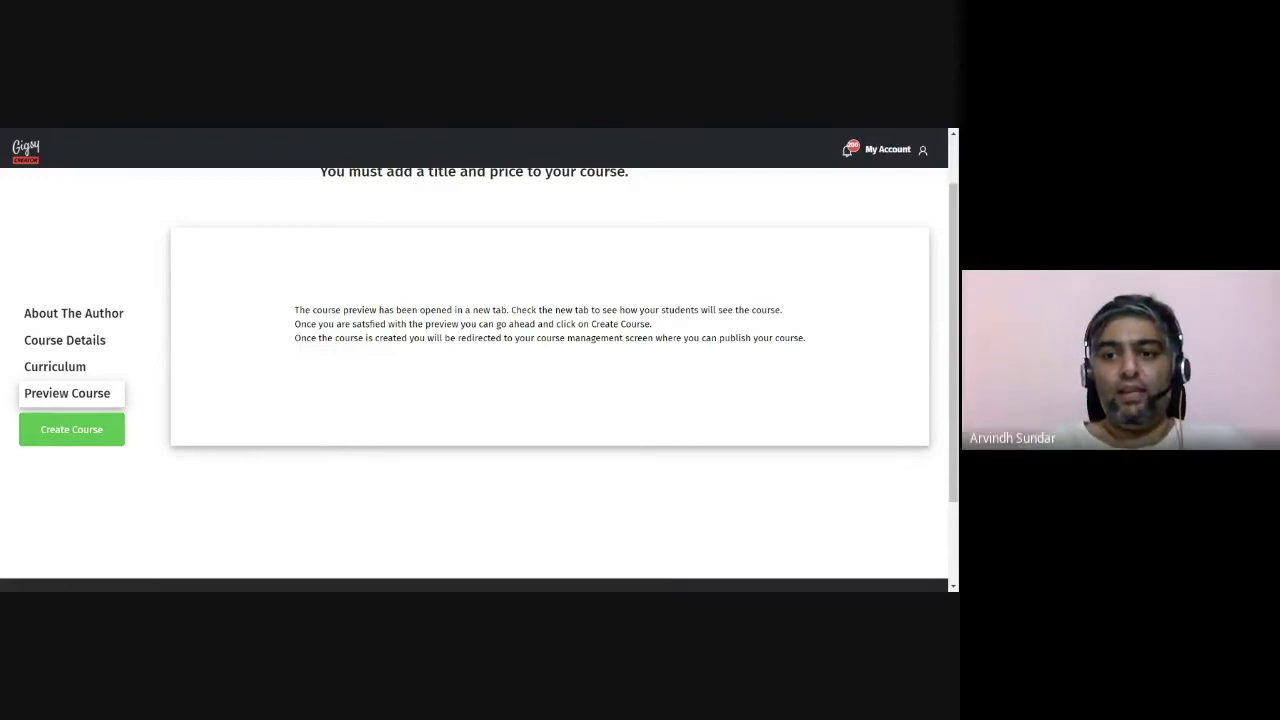
{"action": "scroll", "coordinate": [474, 380], "scroll_direction": "up", "scroll_amount": 1}
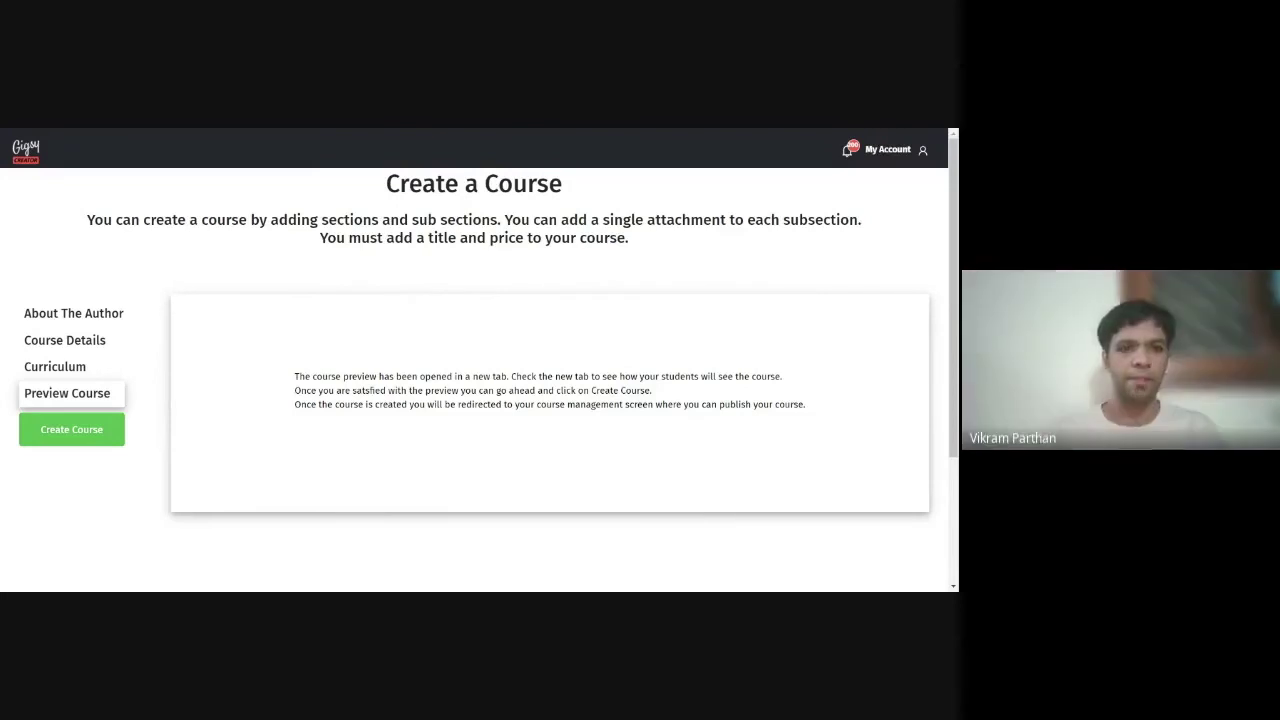
{"action": "left_click_drag", "start_coordinate": [294, 376], "coordinate": [368, 405]}
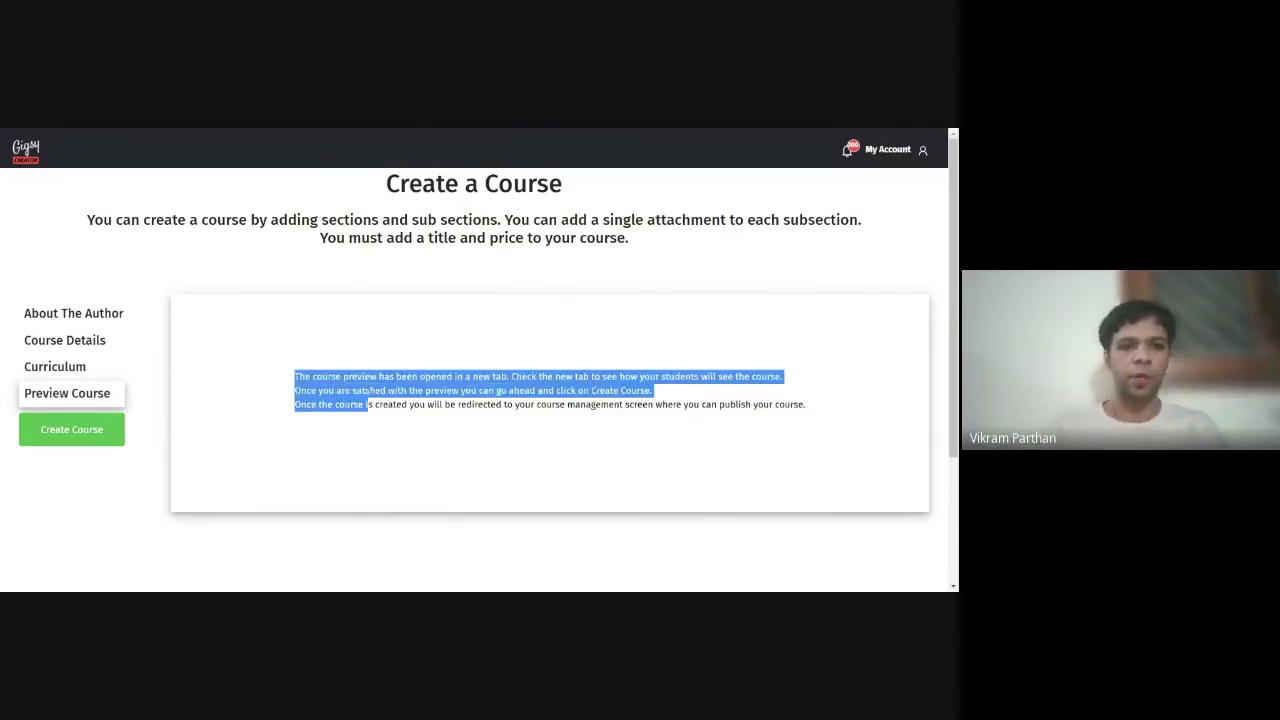
{"action": "left_click", "coordinate": [219, 398]}
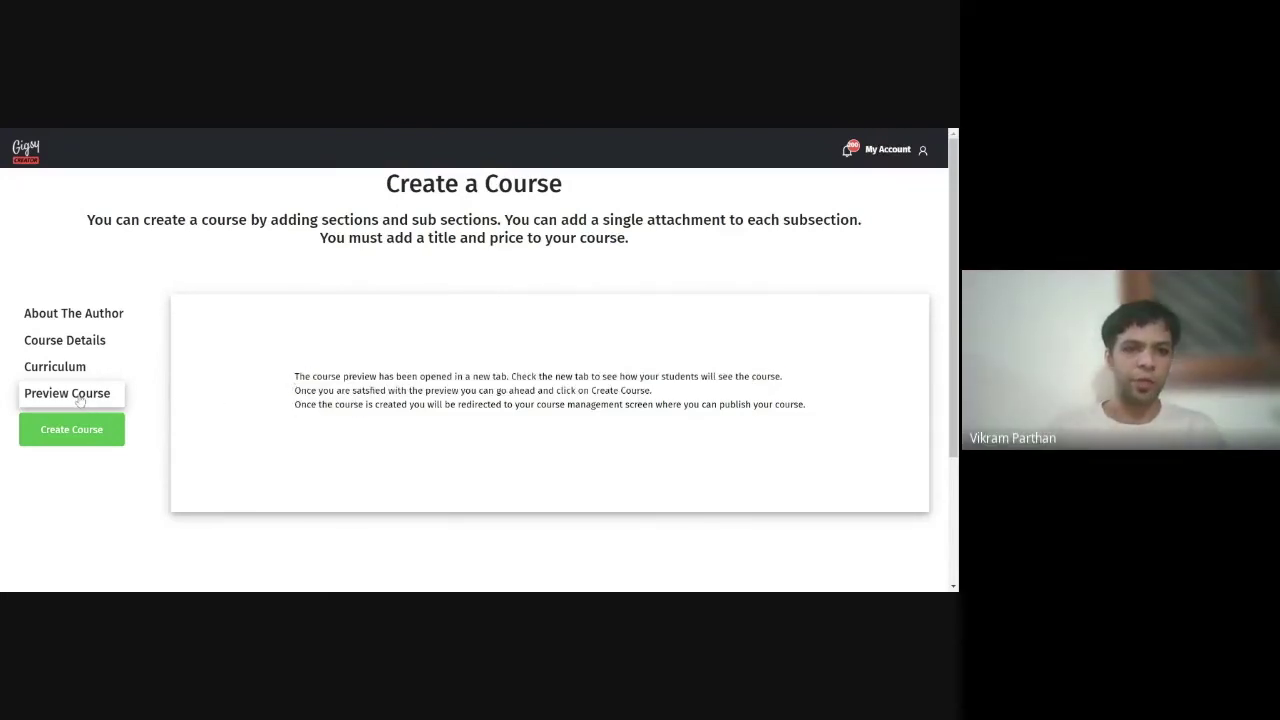
{"action": "left_click_drag", "start_coordinate": [294, 377], "coordinate": [684, 439]}
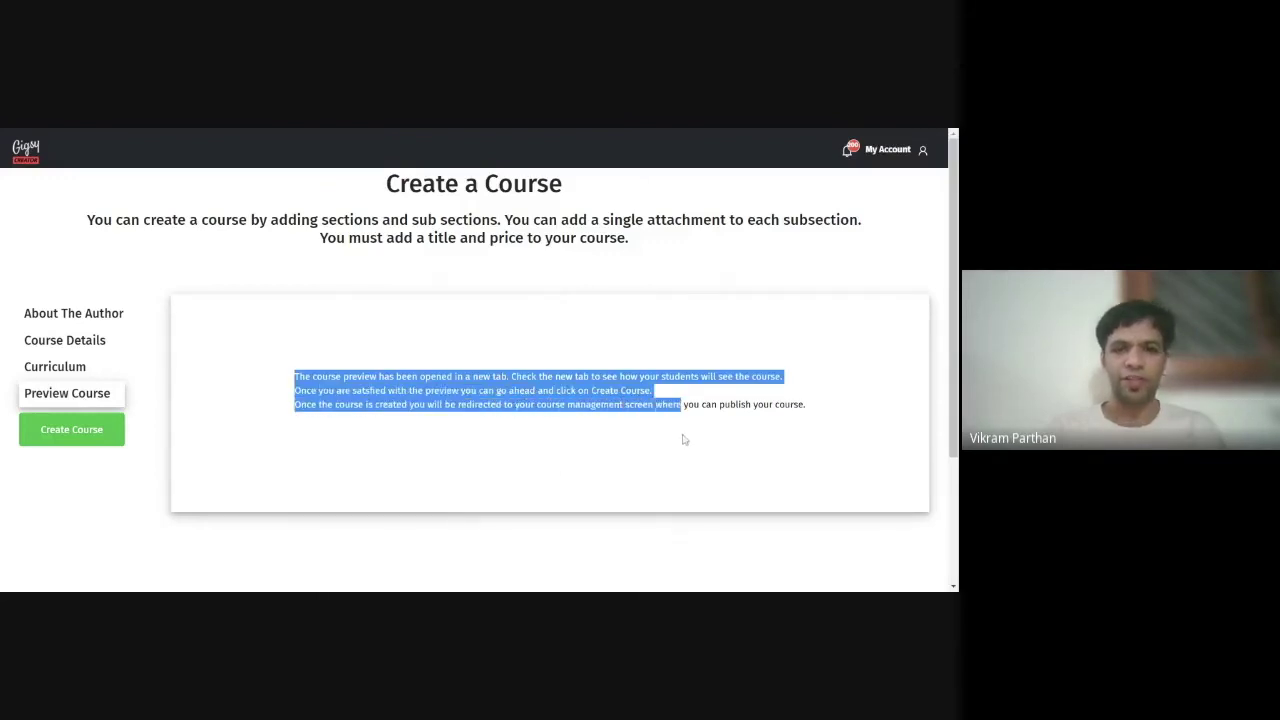
{"action": "triple_click", "coordinate": [491, 376]}
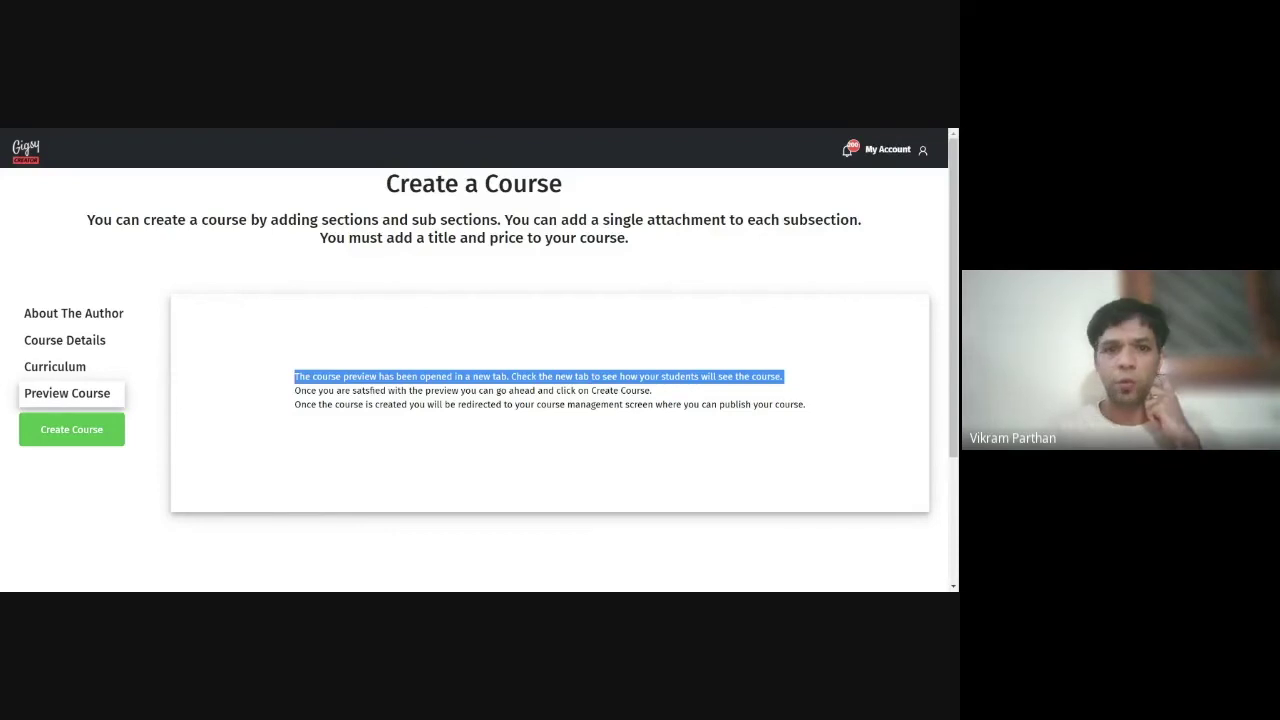
{"action": "key", "text": "ctrl+Tab"}
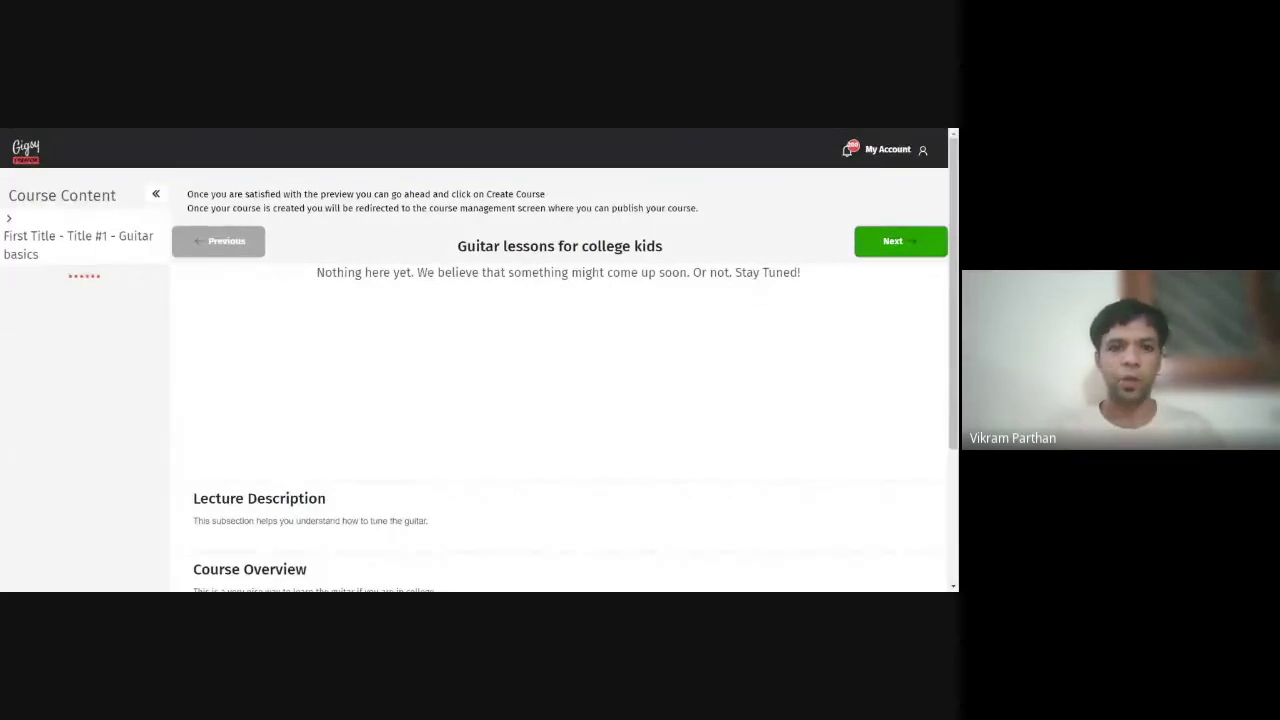
{"action": "key", "text": "ctrl+shift+Tab"}
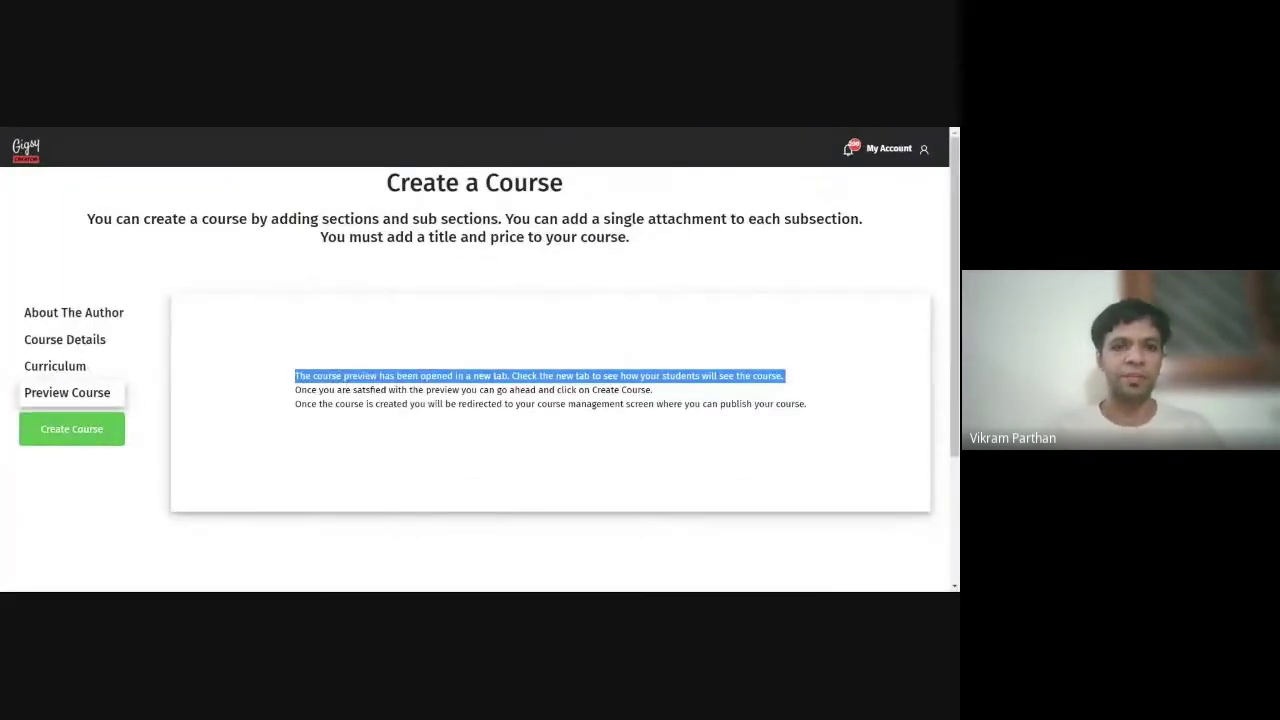
{"action": "left_click_drag", "start_coordinate": [478, 390], "coordinate": [666, 398]}
{"action": "left_click_drag", "start_coordinate": [300, 405], "coordinate": [587, 418]}
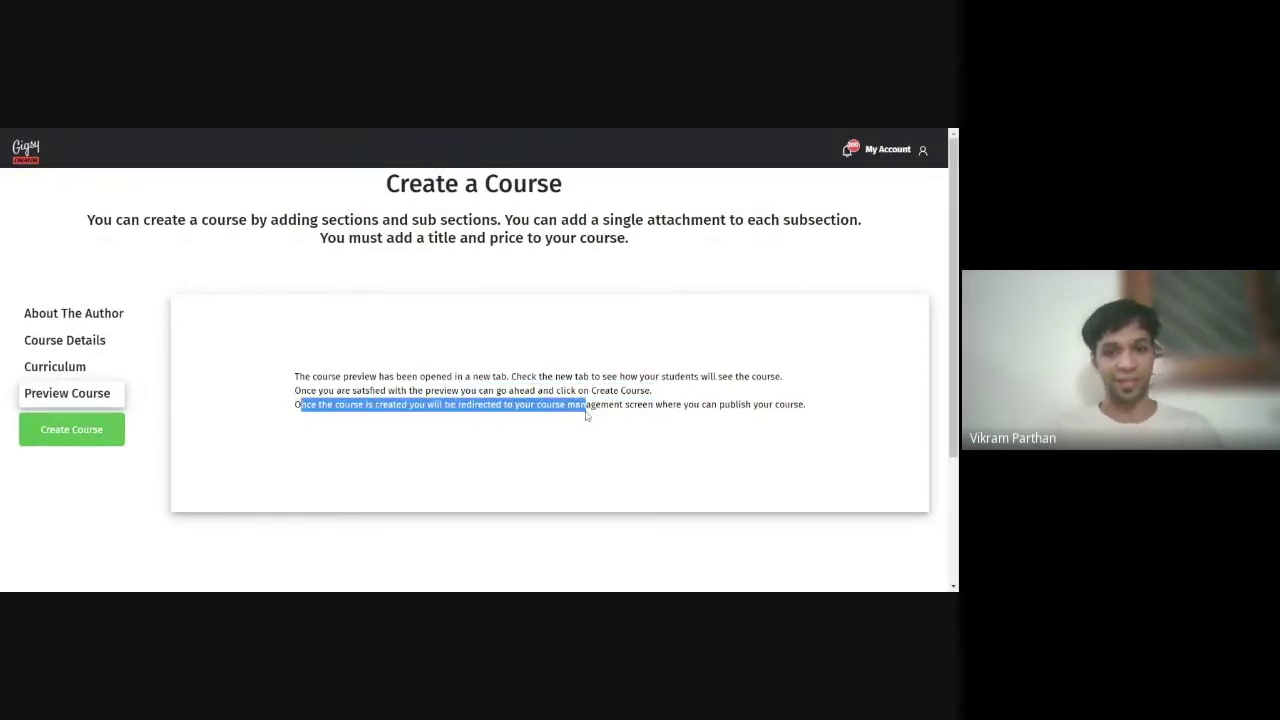
{"action": "triple_click", "coordinate": [640, 404]}
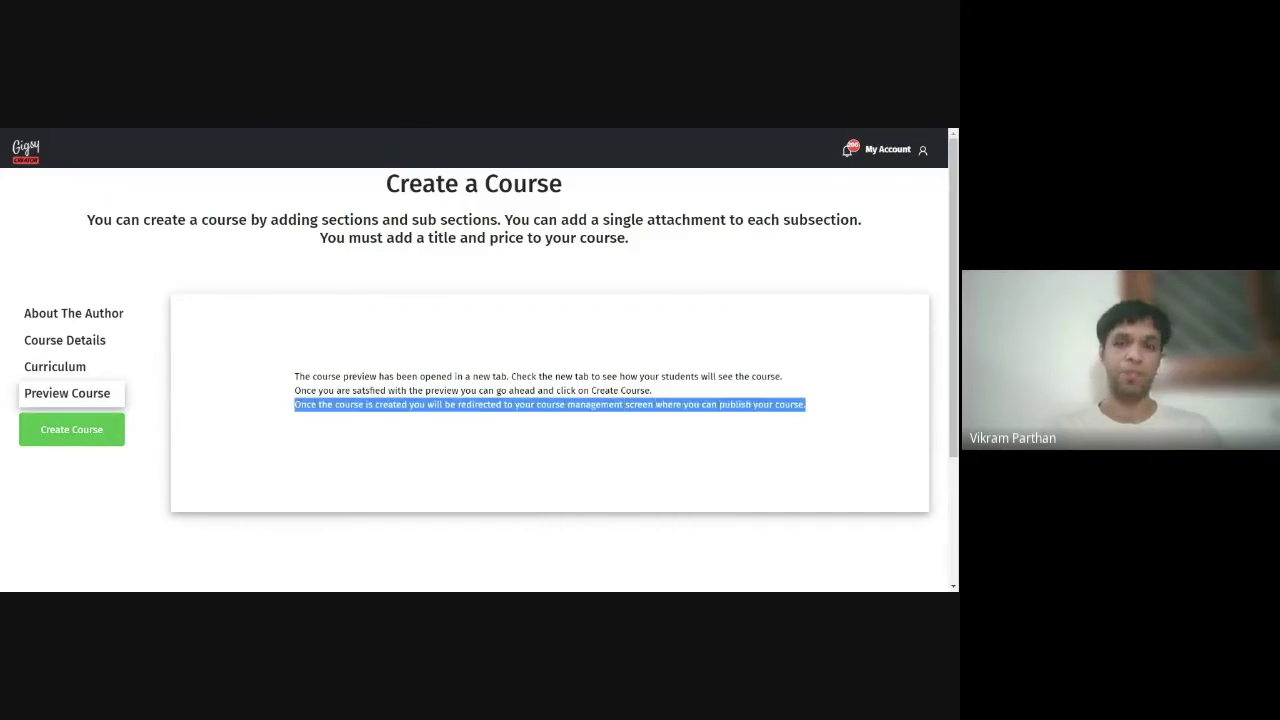
Create the 'Guitar lessons for college kids' course and answer Yes to publish it now.
{"action": "left_click", "coordinate": [77, 436]}
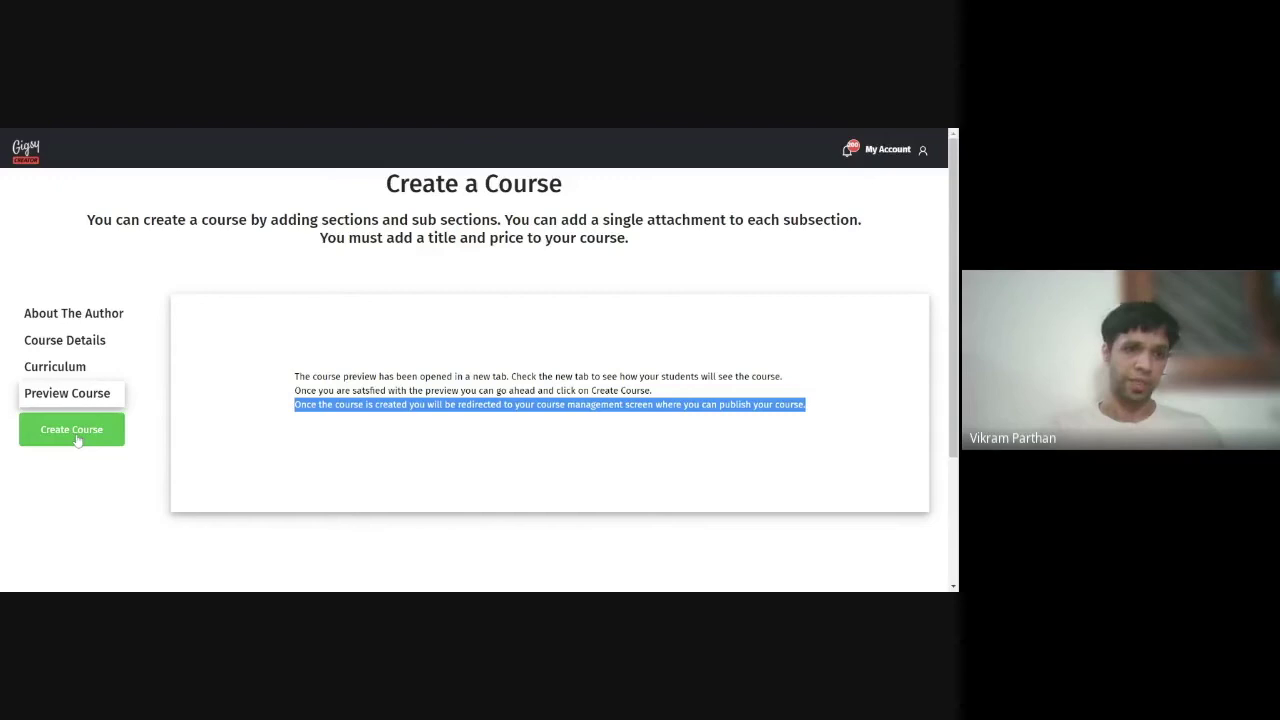
{"action": "left_click_drag", "start_coordinate": [352, 389], "coordinate": [446, 389]}
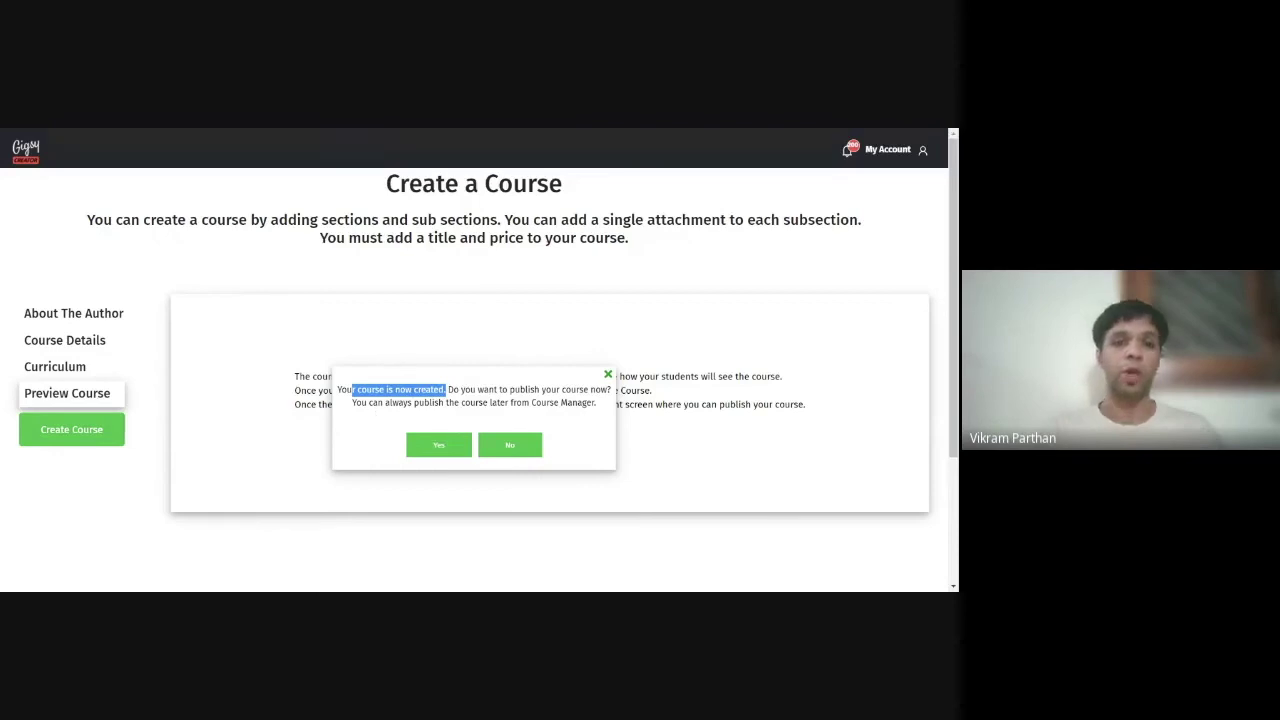
{"action": "left_click_drag", "start_coordinate": [372, 402], "coordinate": [588, 402]}
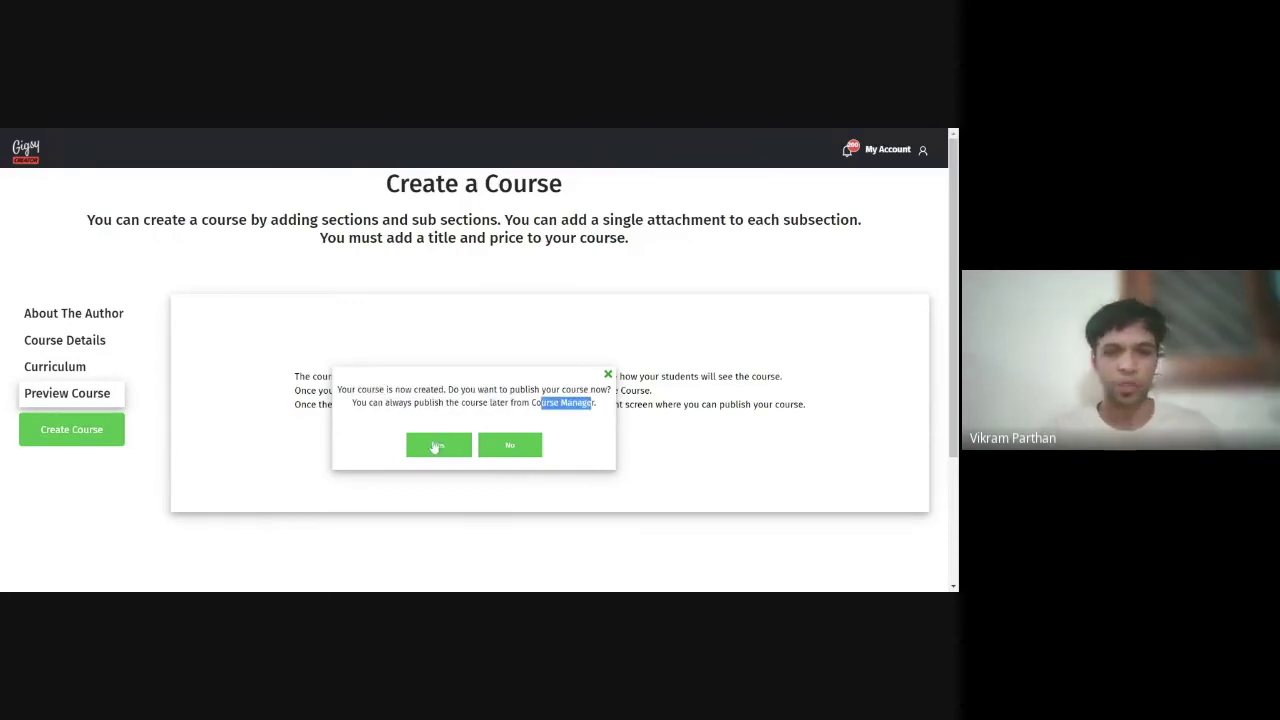
{"action": "left_click", "coordinate": [435, 447]}
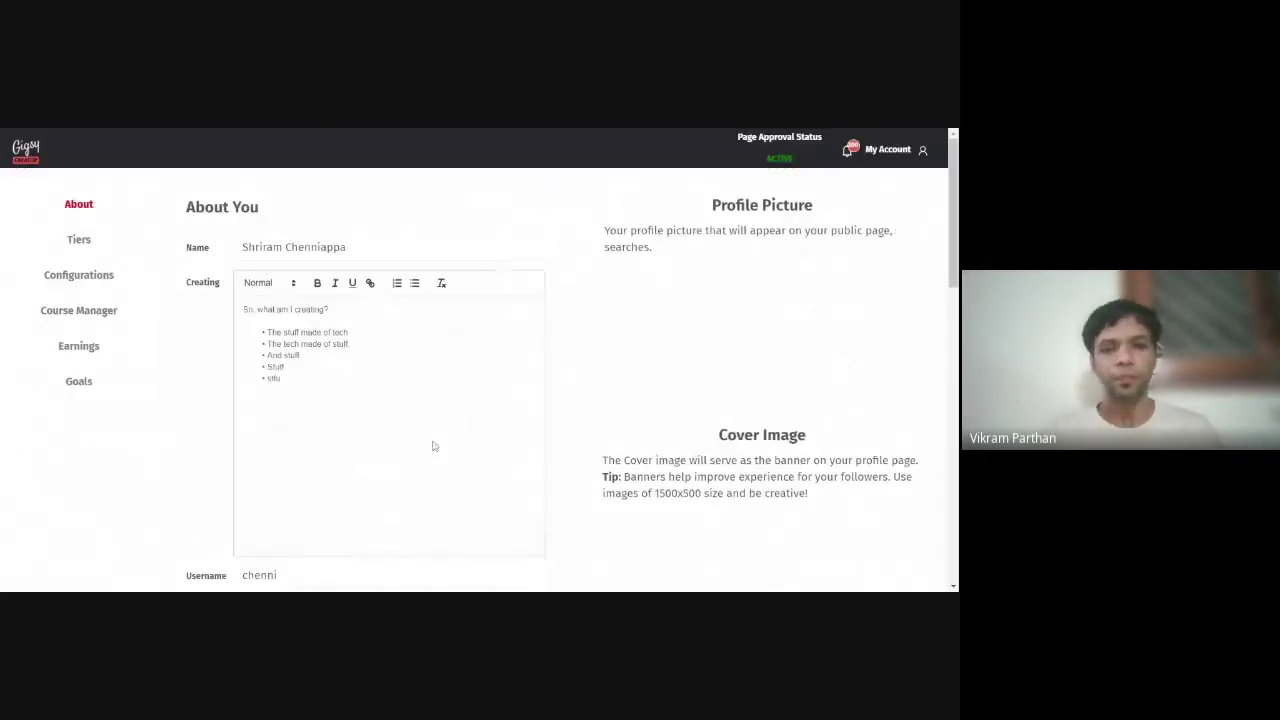
In Course Manager, check the guitar course card's INR 1035 price, creation date and last-updated date.
{"action": "left_click", "coordinate": [103, 317]}
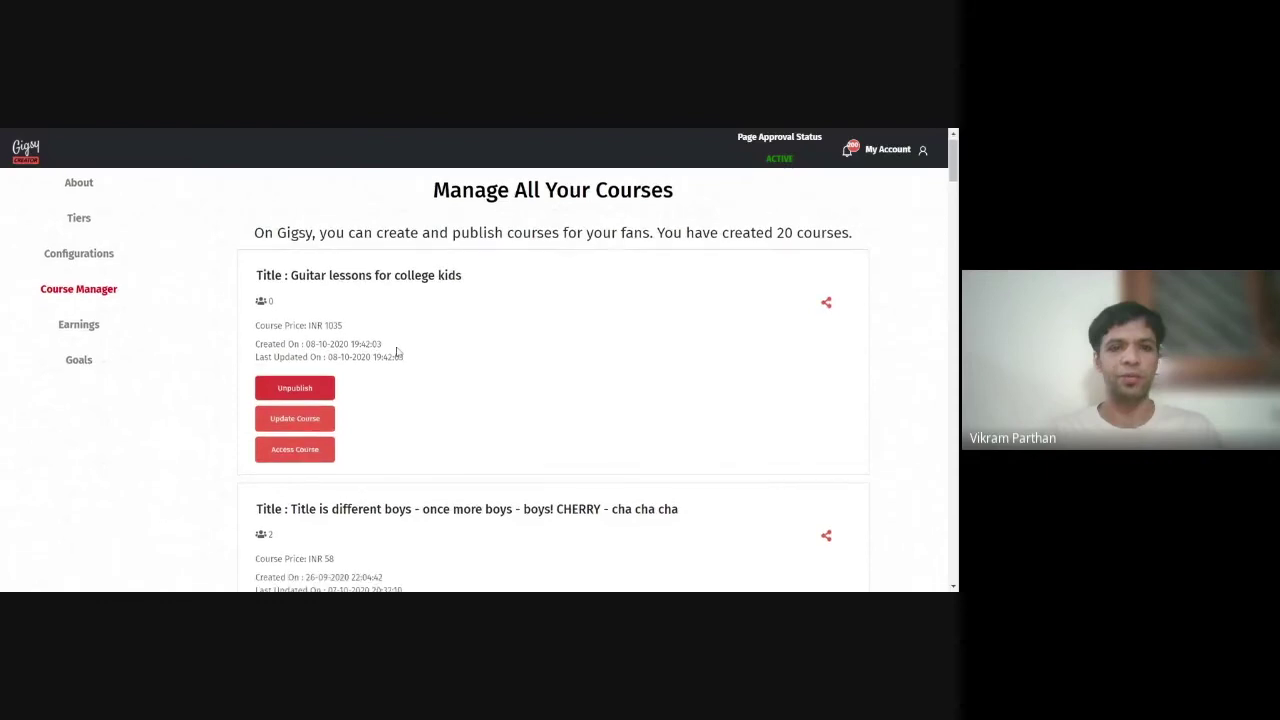
{"action": "left_click_drag", "start_coordinate": [283, 276], "coordinate": [380, 328]}
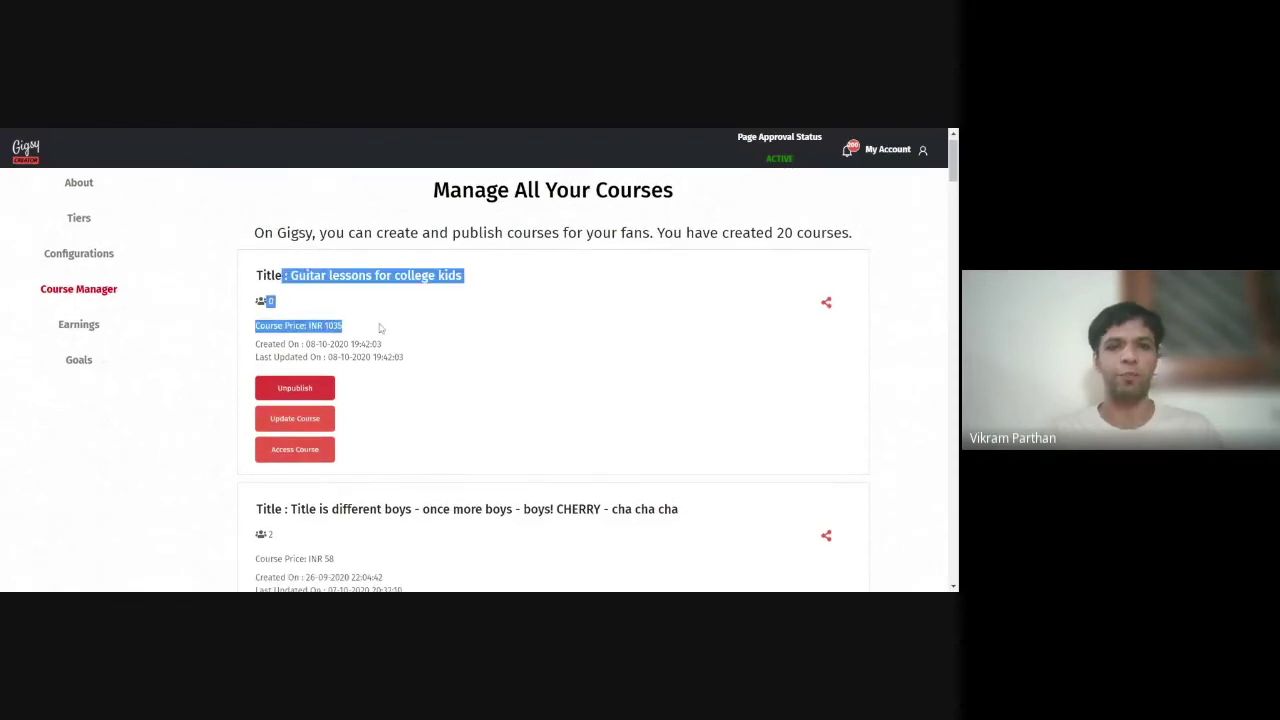
{"action": "scroll", "coordinate": [380, 328], "scroll_direction": "up", "scroll_amount": 1}
{"action": "left_click", "coordinate": [339, 376]}
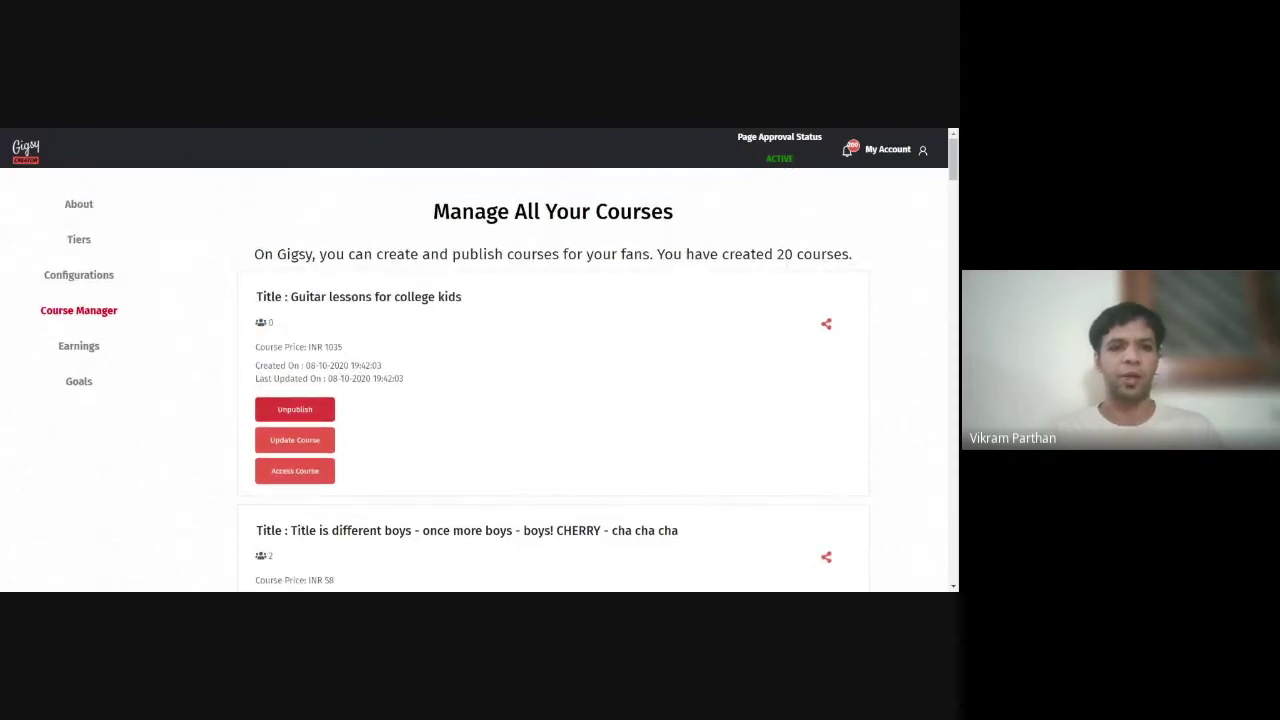
{"action": "left_click_drag", "start_coordinate": [267, 365], "coordinate": [402, 373]}
{"action": "left_click_drag", "start_coordinate": [294, 378], "coordinate": [414, 385]}
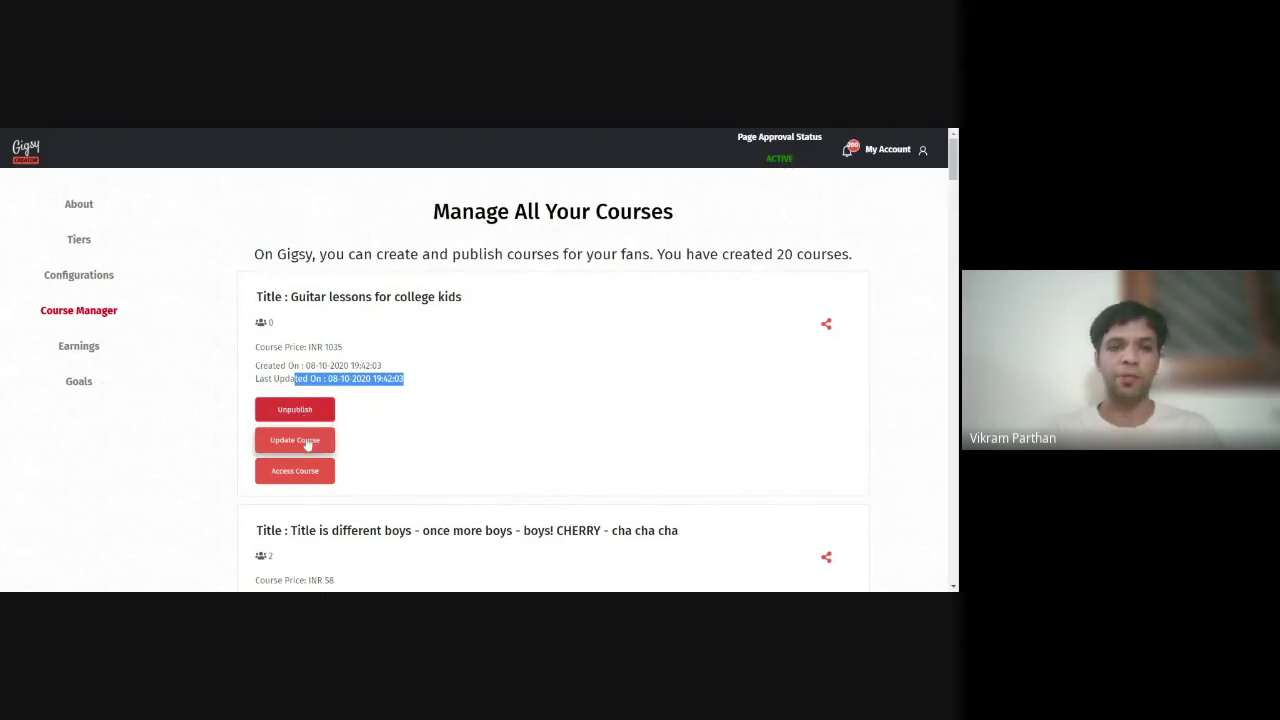
Open Update Course for the guitar course, show Course Details, and put the cursor in the 1000 Price field.
{"action": "left_click", "coordinate": [307, 442]}
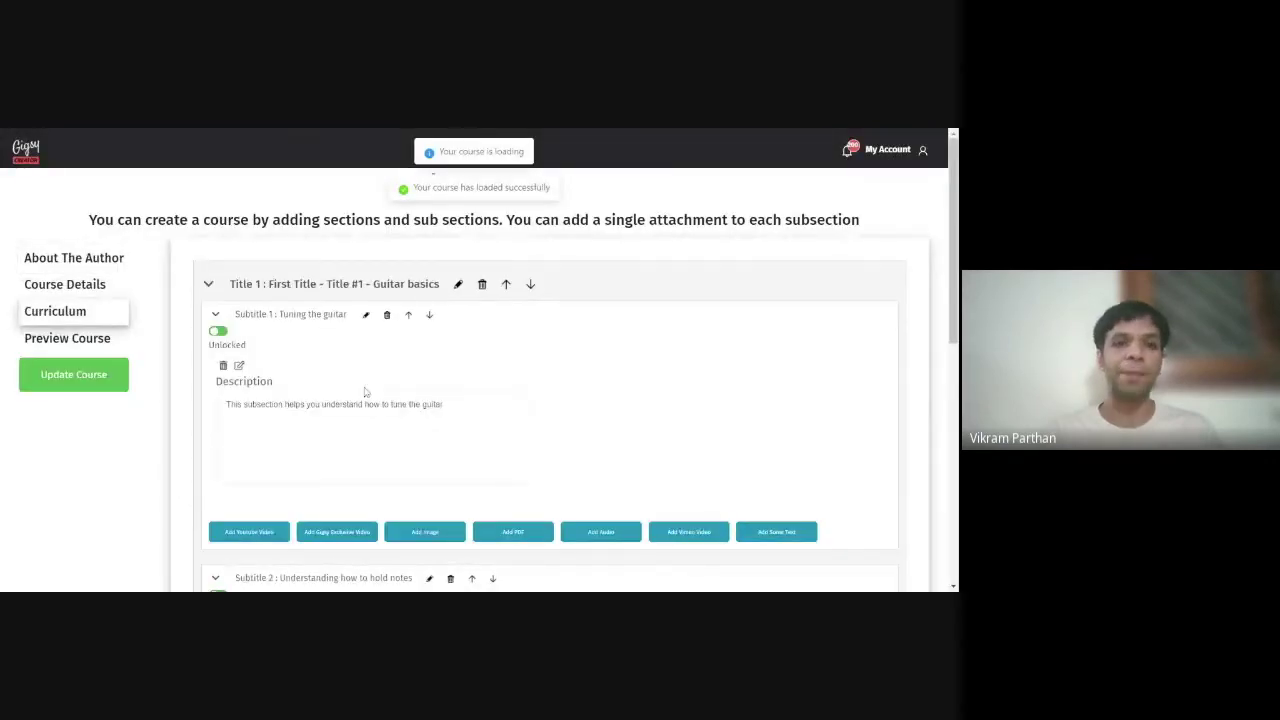
{"action": "scroll", "coordinate": [366, 391], "scroll_direction": "down", "scroll_amount": 5}
{"action": "scroll", "coordinate": [366, 392], "scroll_direction": "up", "scroll_amount": 8}
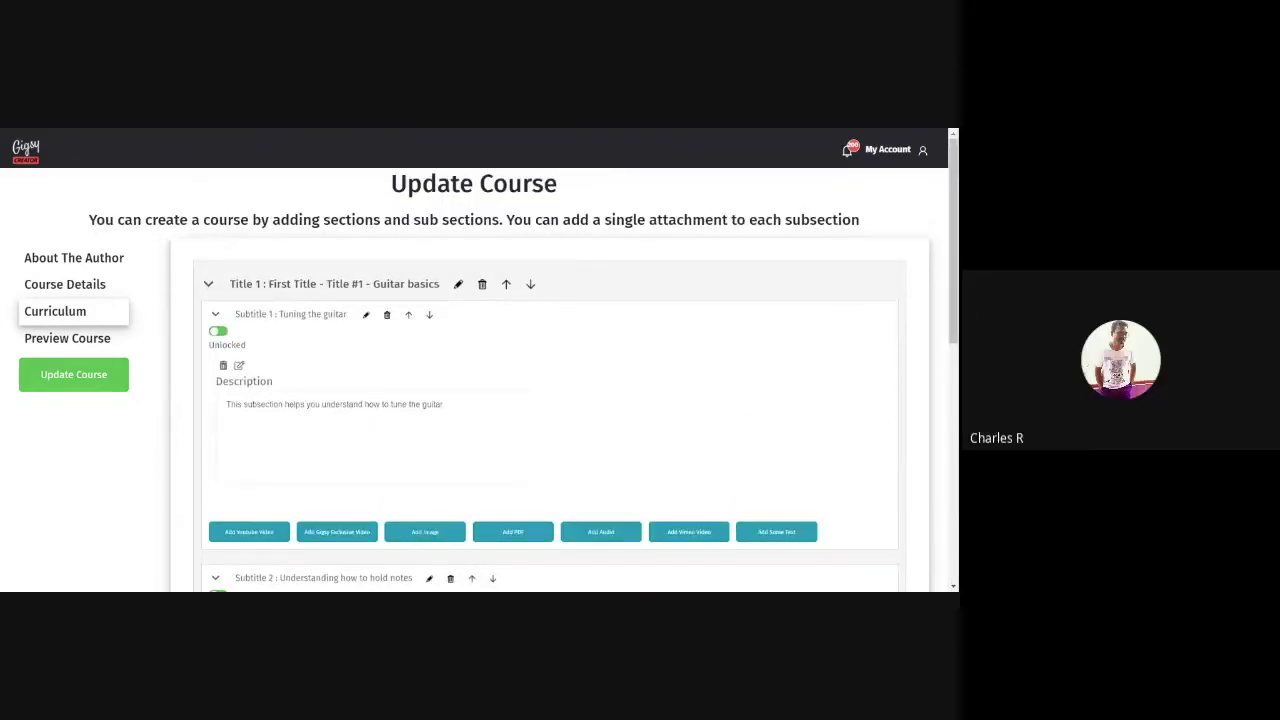
{"action": "left_click", "coordinate": [64, 284]}
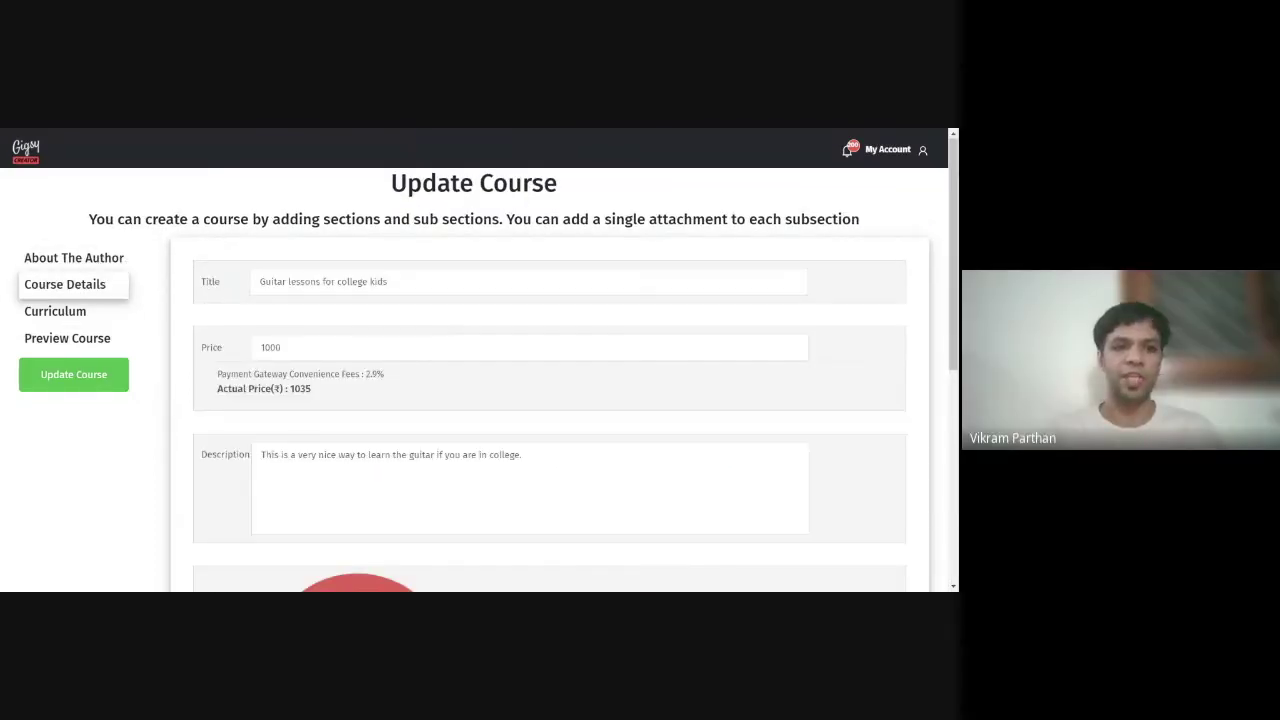
{"action": "left_click", "coordinate": [281, 347]}
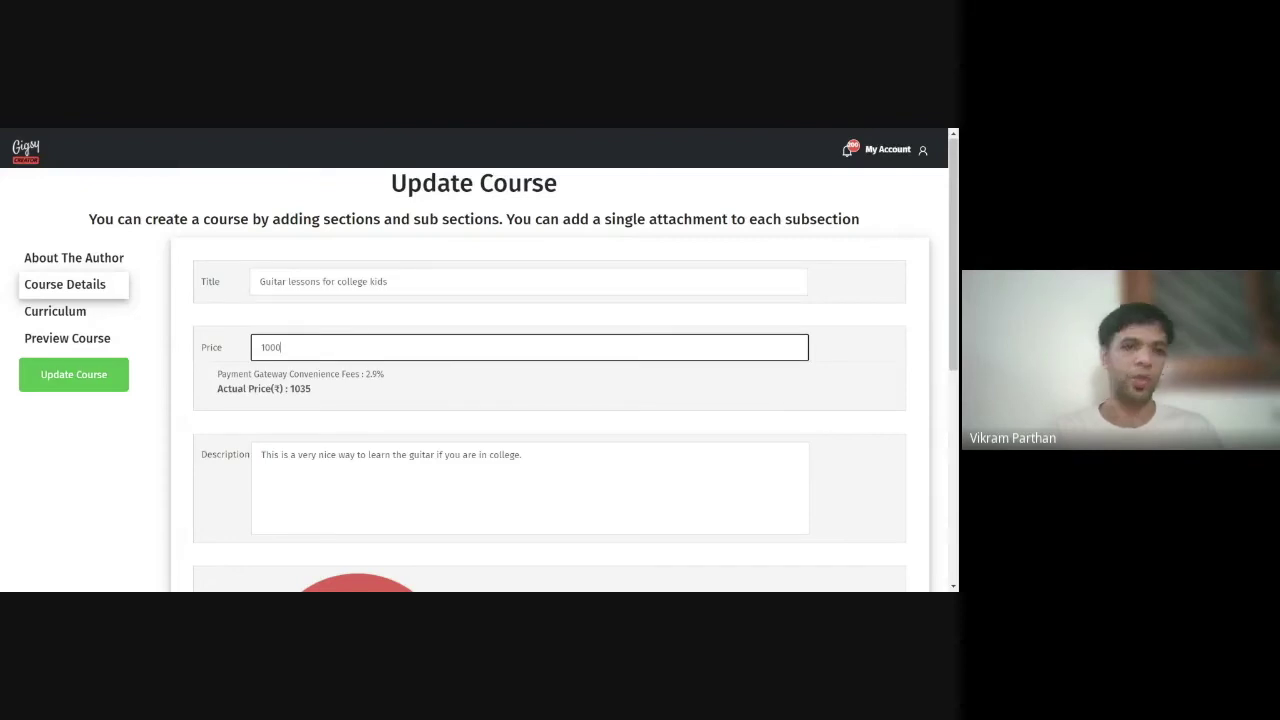
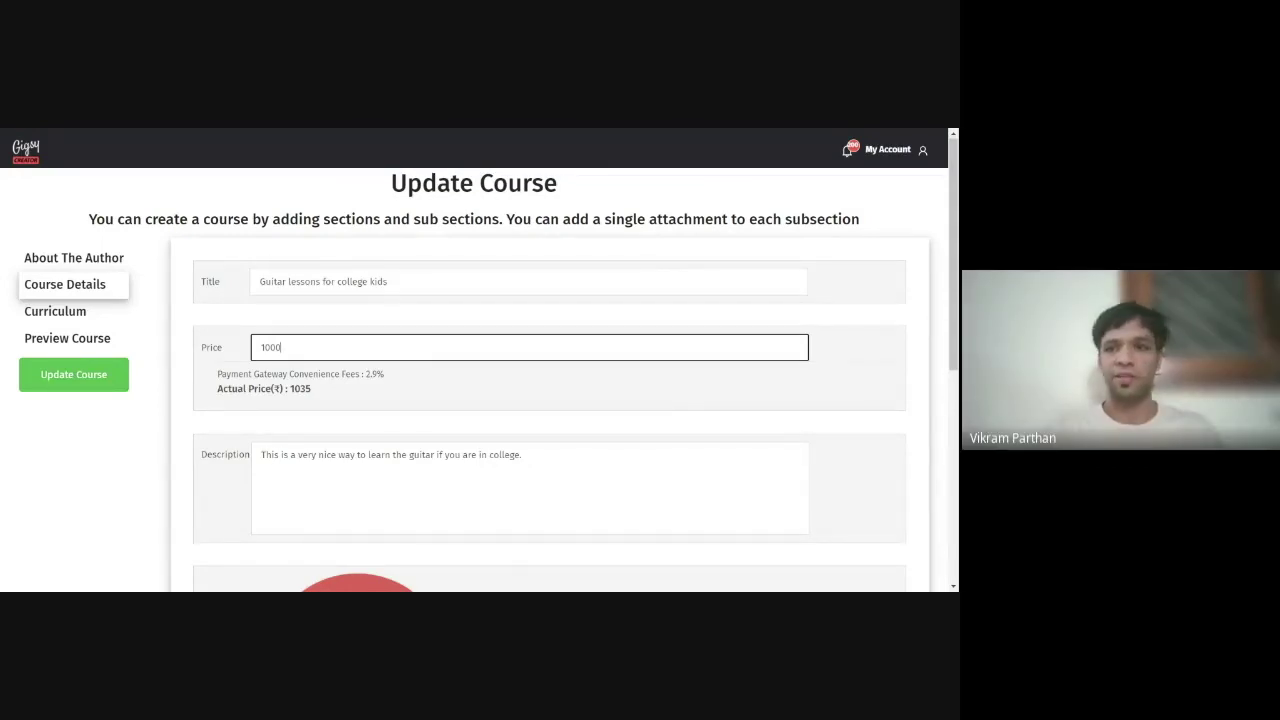
Cancel leaving the course editor at the warning about when work is saved.
{"action": "left_click", "coordinate": [28, 152]}
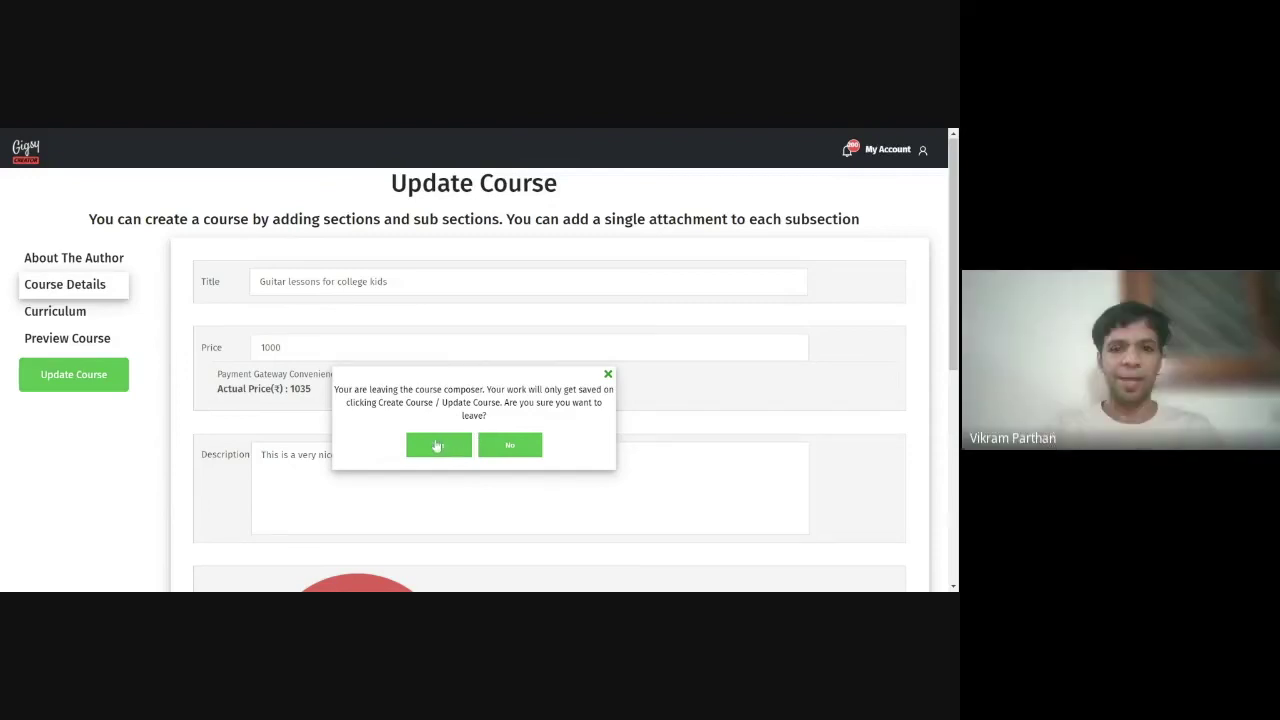
{"action": "left_click_drag", "start_coordinate": [487, 389], "coordinate": [602, 403]}
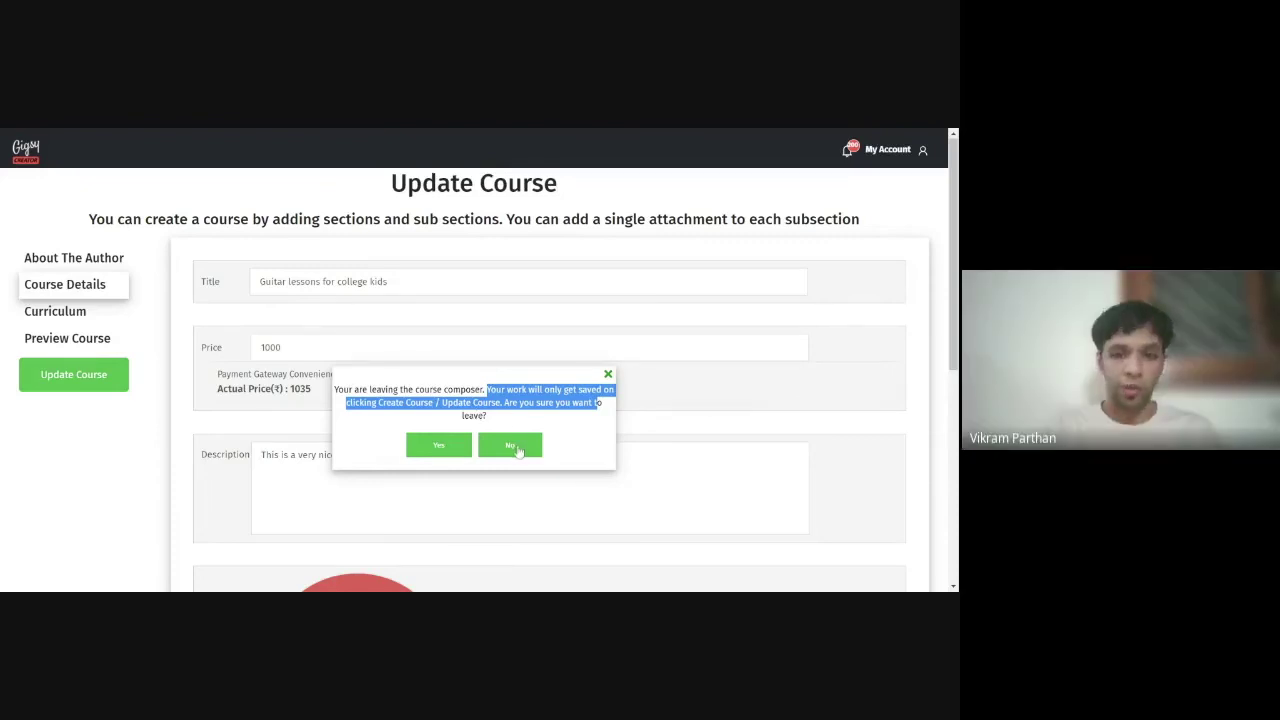
{"action": "left_click", "coordinate": [514, 446]}
Show the Guitar basics curriculum with its tuning and holding-notes subsections.
{"action": "left_click", "coordinate": [92, 318]}
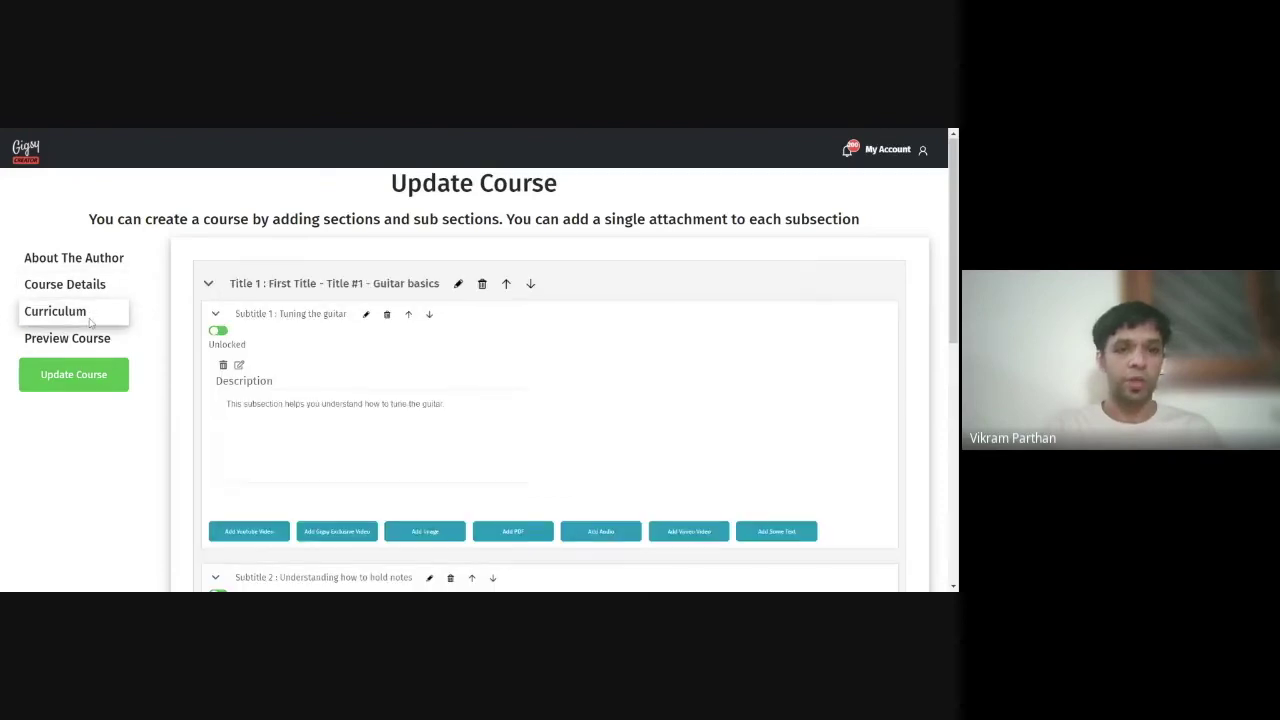
{"action": "scroll", "coordinate": [90, 320], "scroll_direction": "down", "scroll_amount": 6}
{"action": "scroll", "coordinate": [90, 320], "scroll_direction": "up", "scroll_amount": 5}
{"action": "scroll", "coordinate": [550, 380], "scroll_direction": "up", "scroll_amount": 5}
{"action": "scroll", "coordinate": [550, 380], "scroll_direction": "down", "scroll_amount": 8}
{"action": "scroll", "coordinate": [73, 348], "scroll_direction": "up", "scroll_amount": 8}
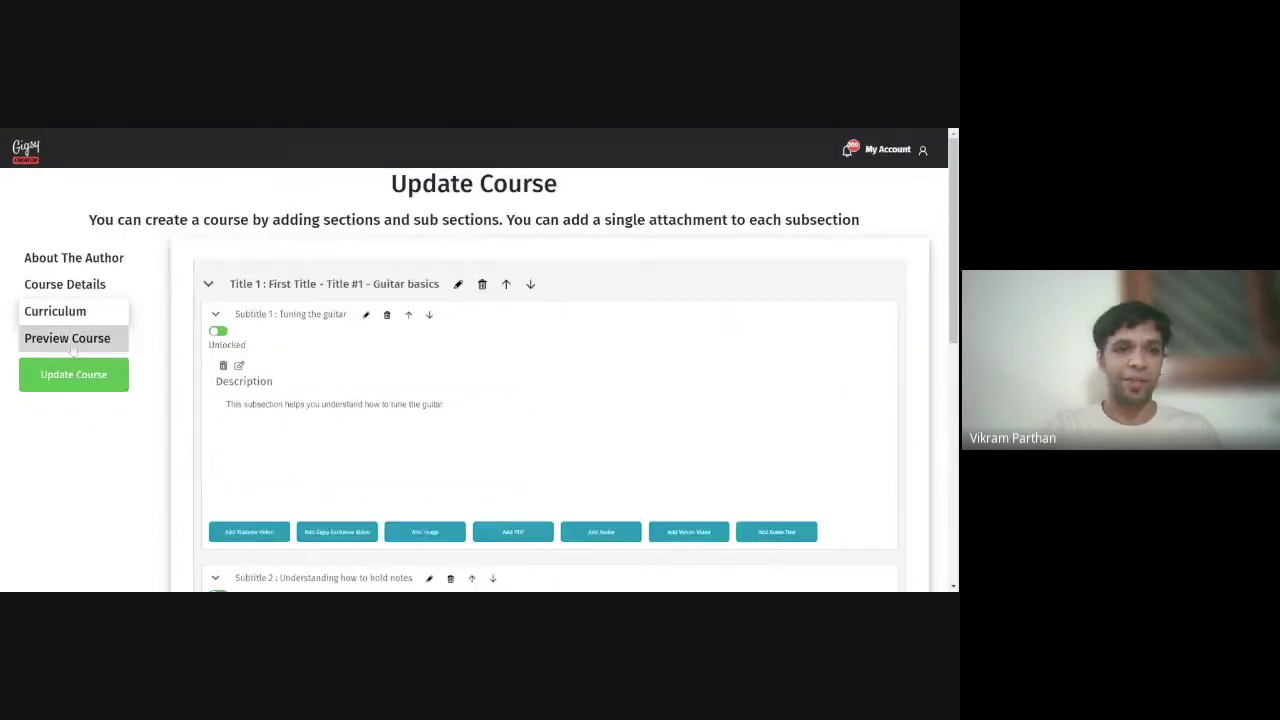
Confirm the guitar course update, then return to the Manage All Your Courses dashboard.
{"action": "left_click", "coordinate": [90, 377]}
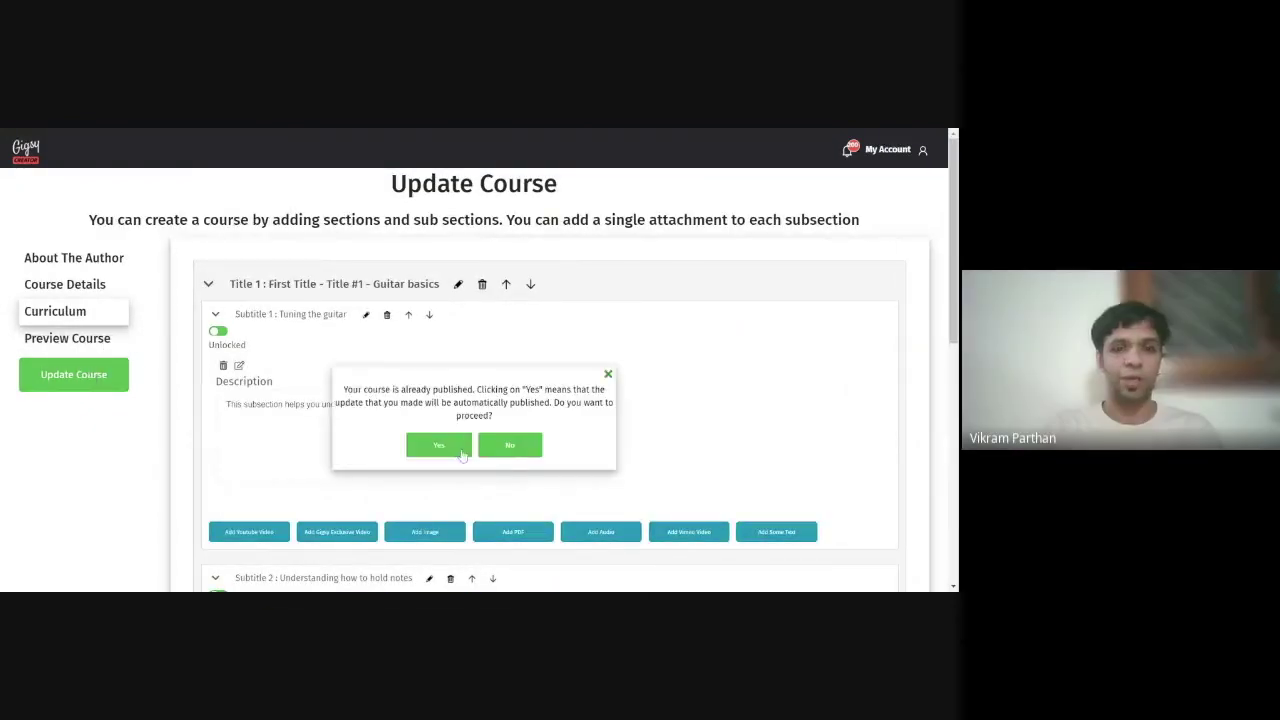
{"action": "left_click", "coordinate": [440, 447]}
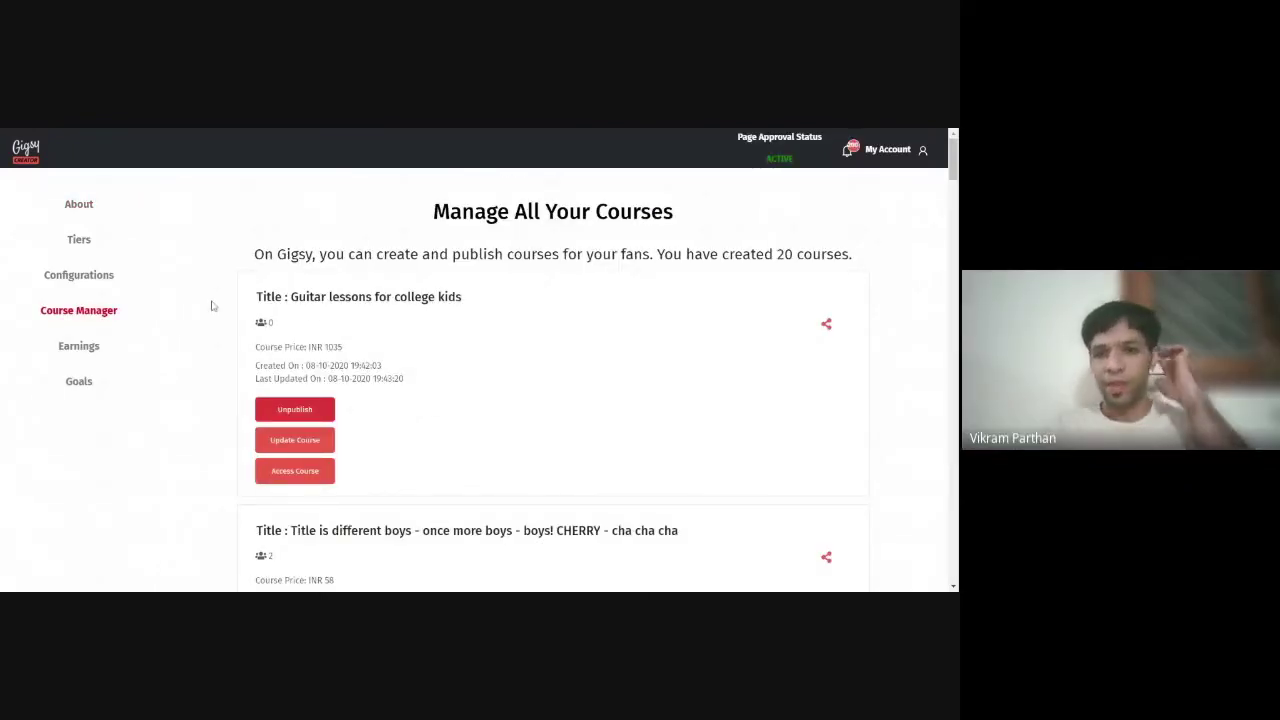
{"action": "left_click", "coordinate": [24, 152]}
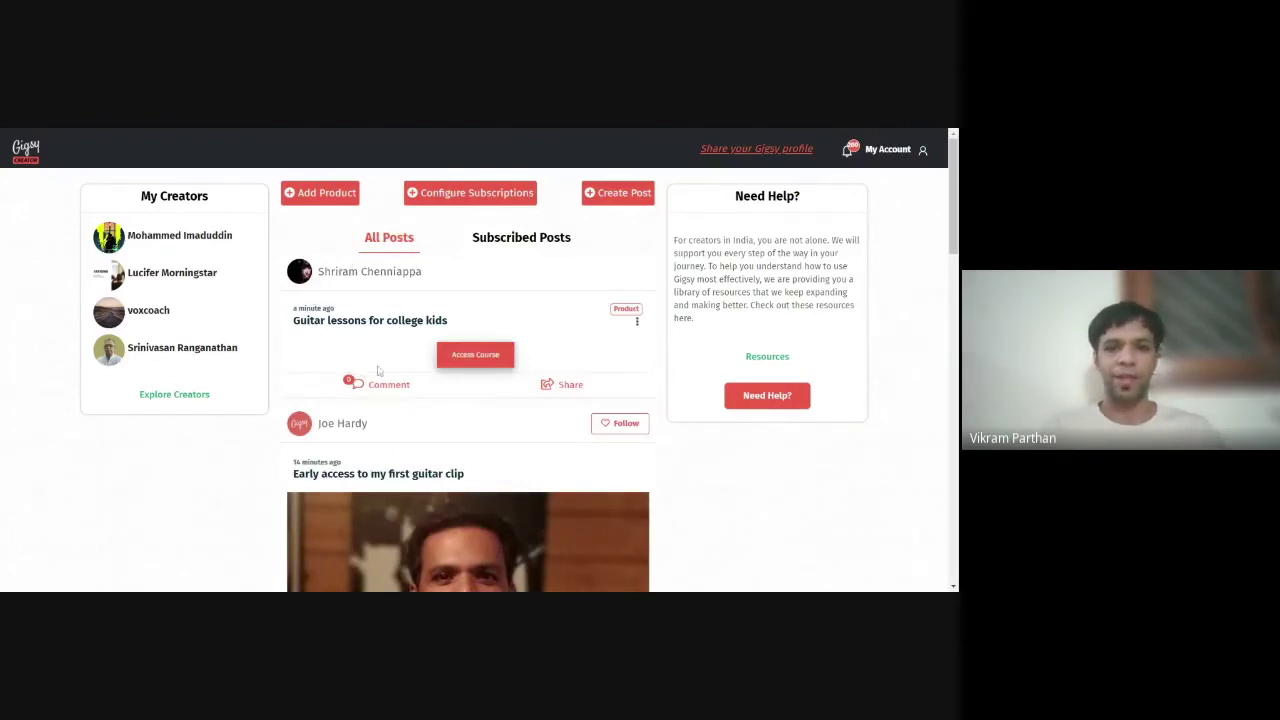
Copy the course post's share link and load the ₹1035 Guitar lessons for college kids page.
{"action": "left_click", "coordinate": [563, 385]}
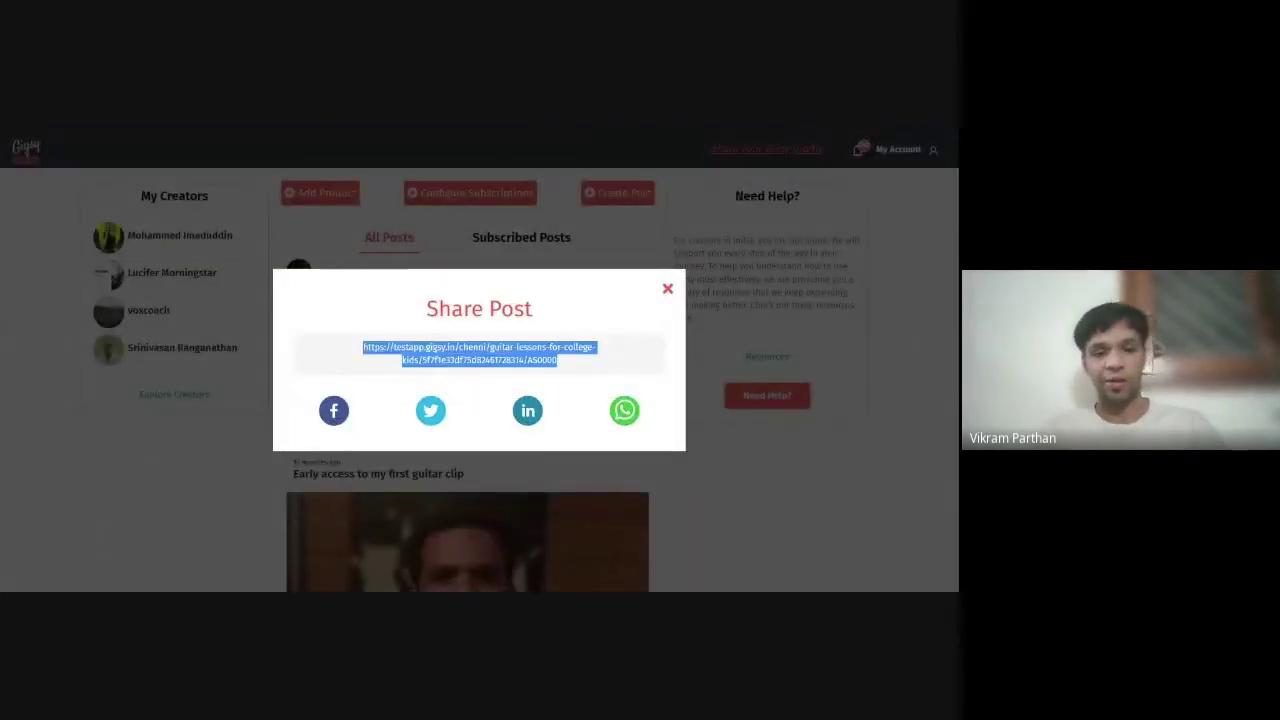
{"action": "left_click", "coordinate": [667, 289]}
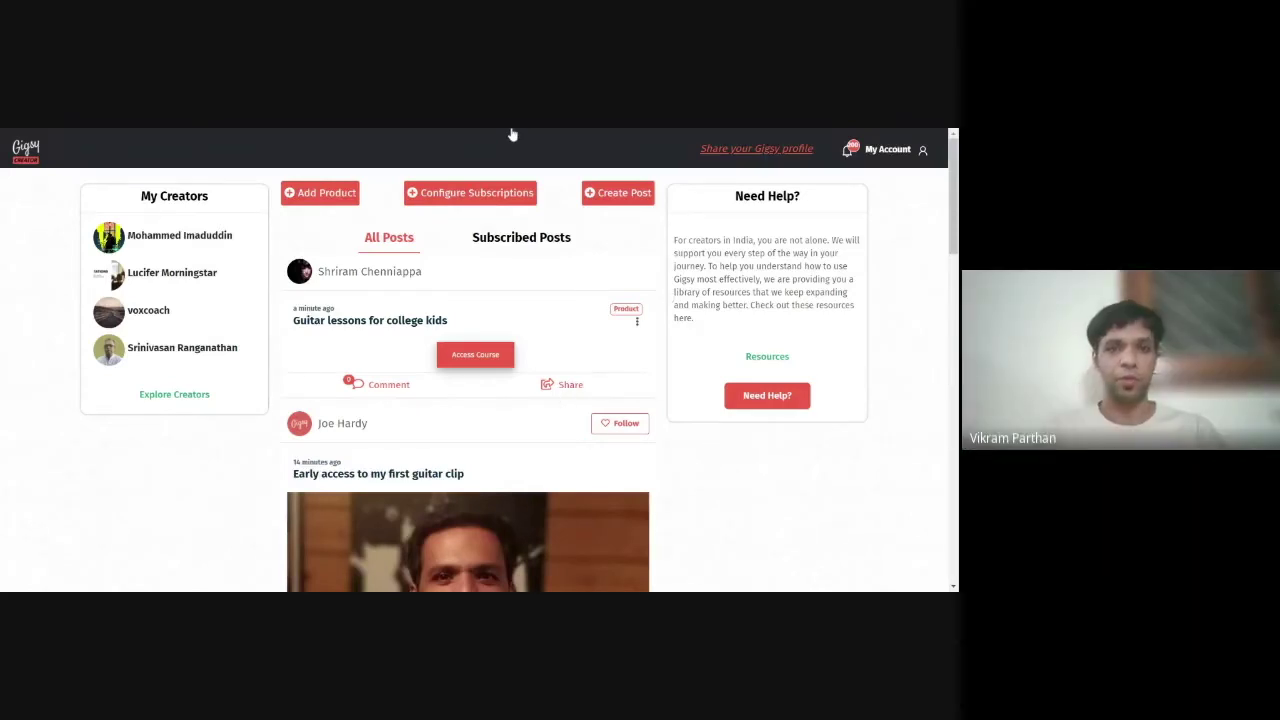
{"action": "key", "text": "F5"}
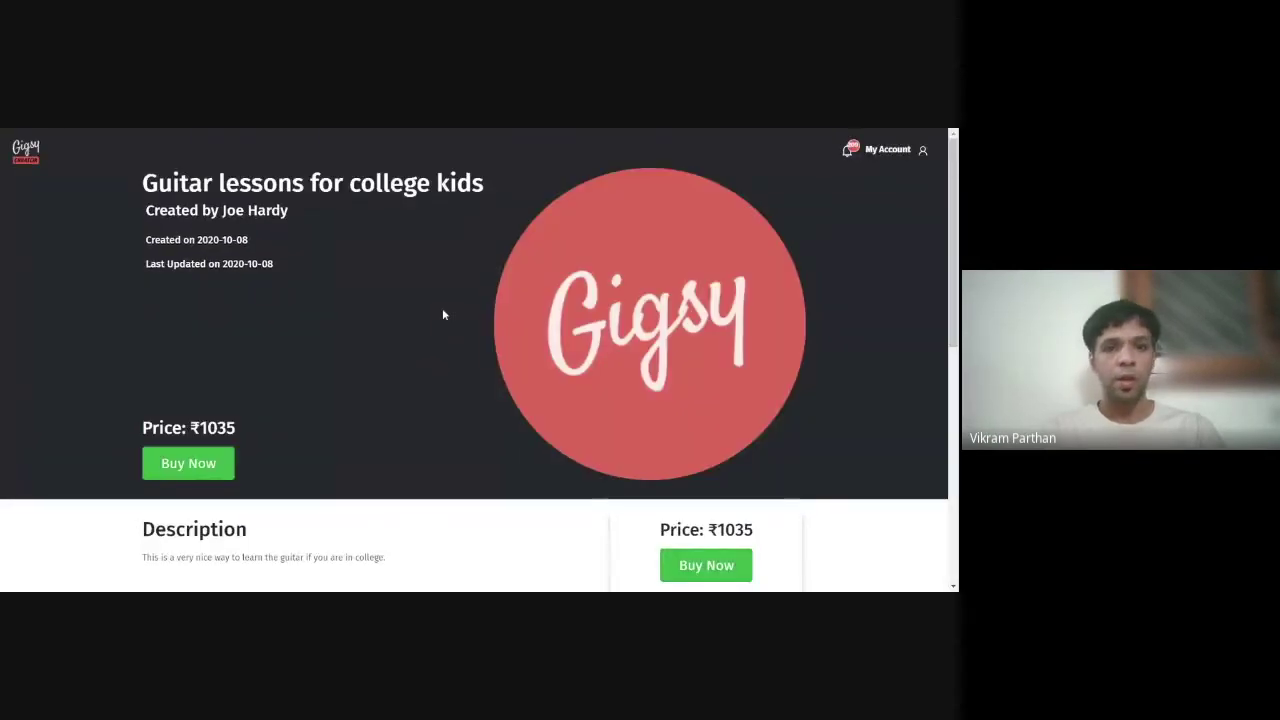
Scroll through the course page and expand the Guitar basics section to list its lessons.
{"action": "scroll", "coordinate": [443, 314], "scroll_direction": "down", "scroll_amount": 3}
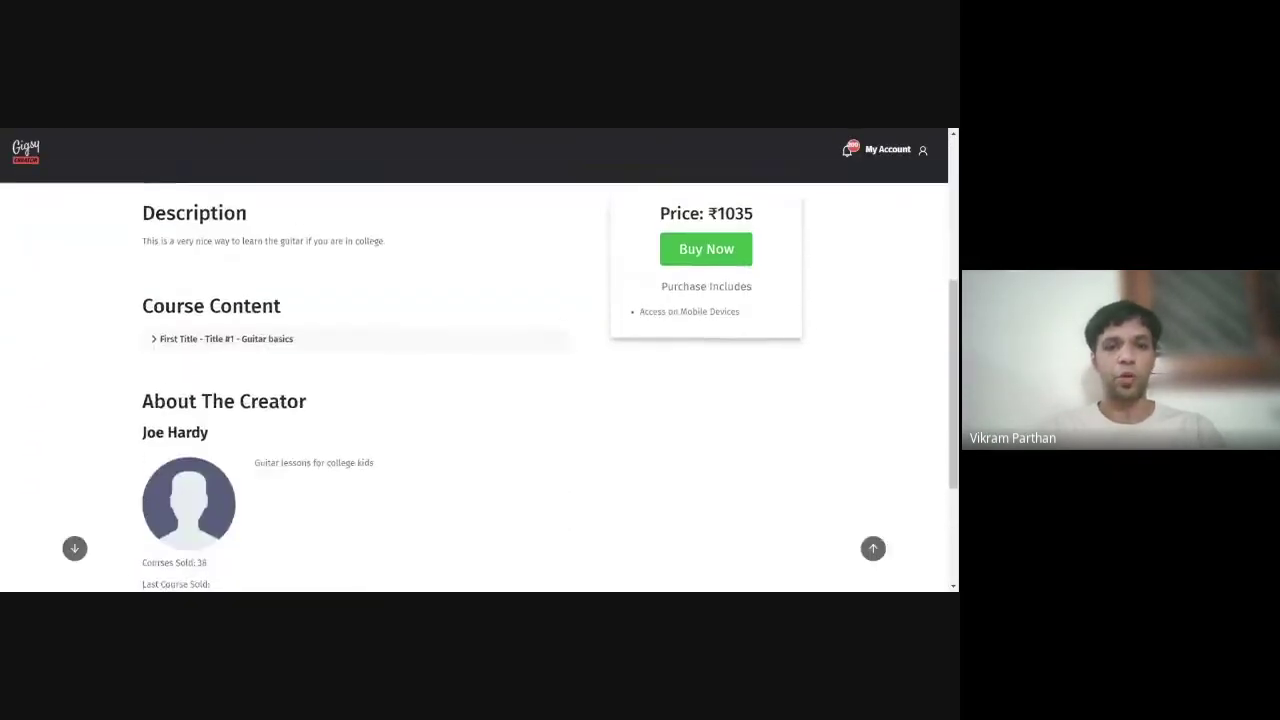
{"action": "scroll", "coordinate": [479, 380], "scroll_direction": "down", "scroll_amount": 2}
{"action": "scroll", "coordinate": [479, 380], "scroll_direction": "up", "scroll_amount": 2}
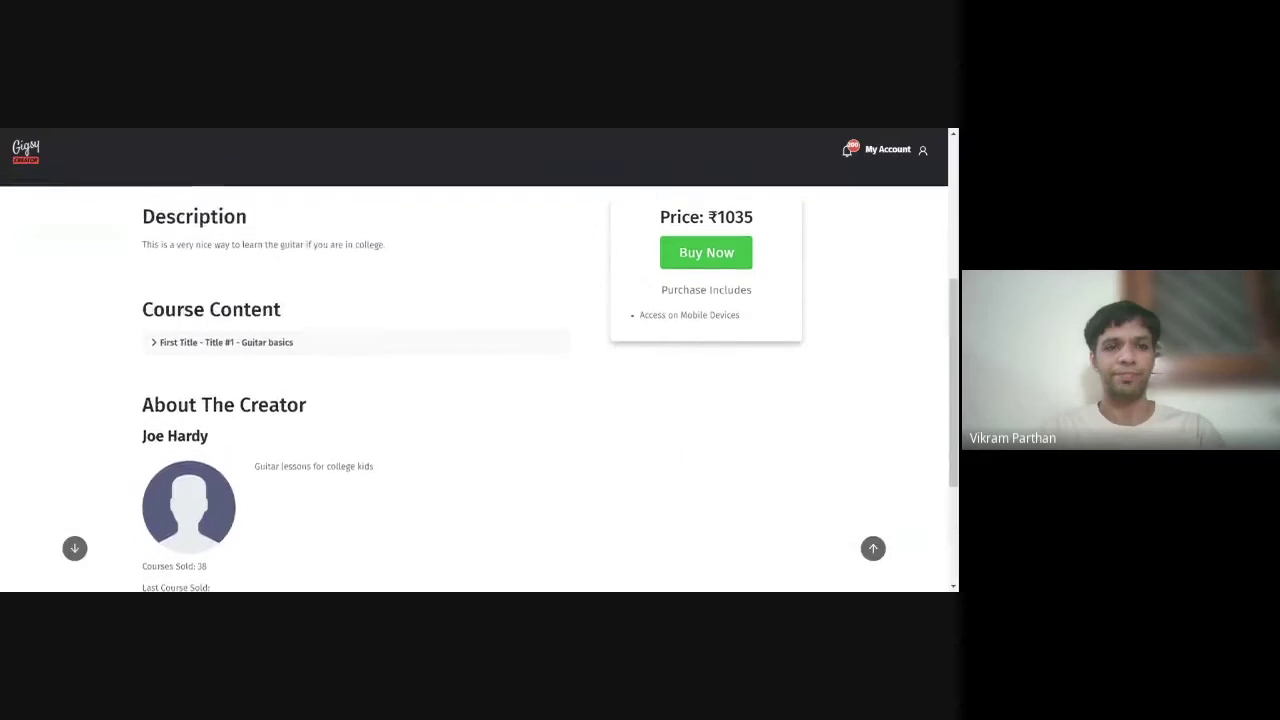
{"action": "scroll", "coordinate": [479, 380], "scroll_direction": "up", "scroll_amount": 3}
{"action": "scroll", "coordinate": [479, 380], "scroll_direction": "down", "scroll_amount": 2}
{"action": "scroll", "coordinate": [479, 380], "scroll_direction": "up", "scroll_amount": 2}
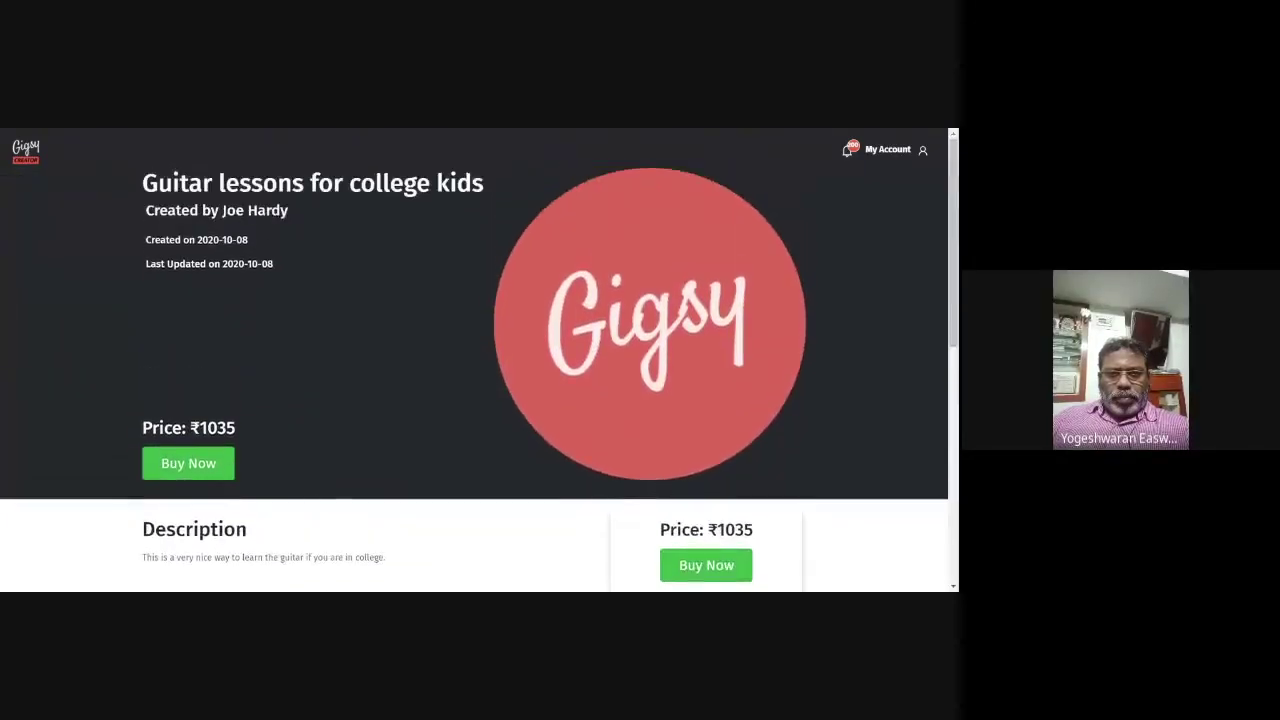
{"action": "scroll", "coordinate": [479, 380], "scroll_direction": "down", "scroll_amount": 3}
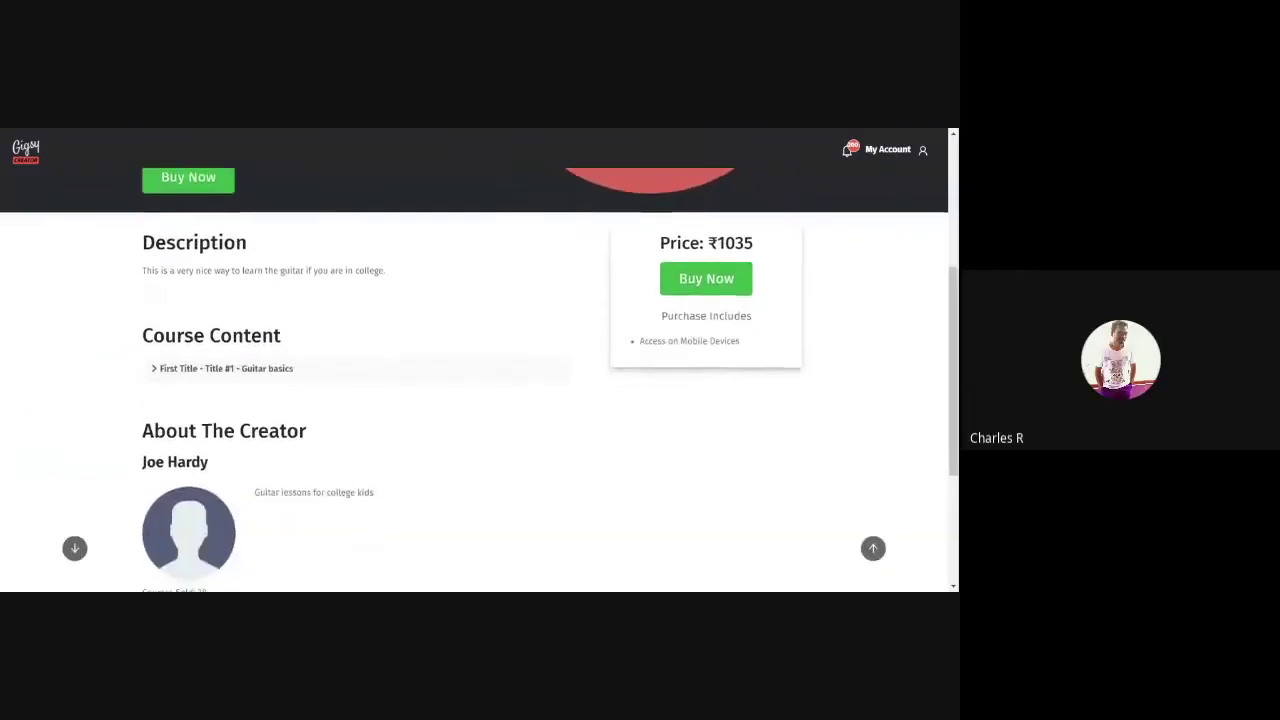
{"action": "left_click", "coordinate": [400, 318]}
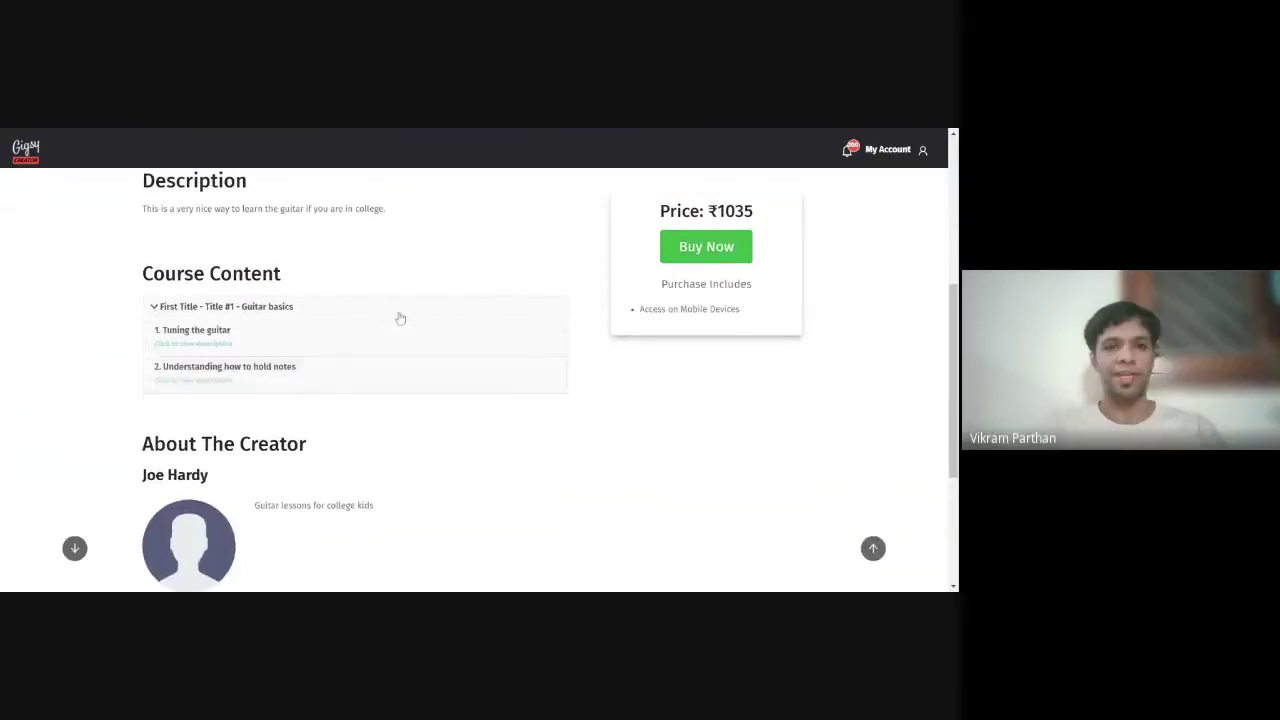
Review the expanded lessons, then return to the home feed.
{"action": "scroll", "coordinate": [400, 318], "scroll_direction": "up", "scroll_amount": 3}
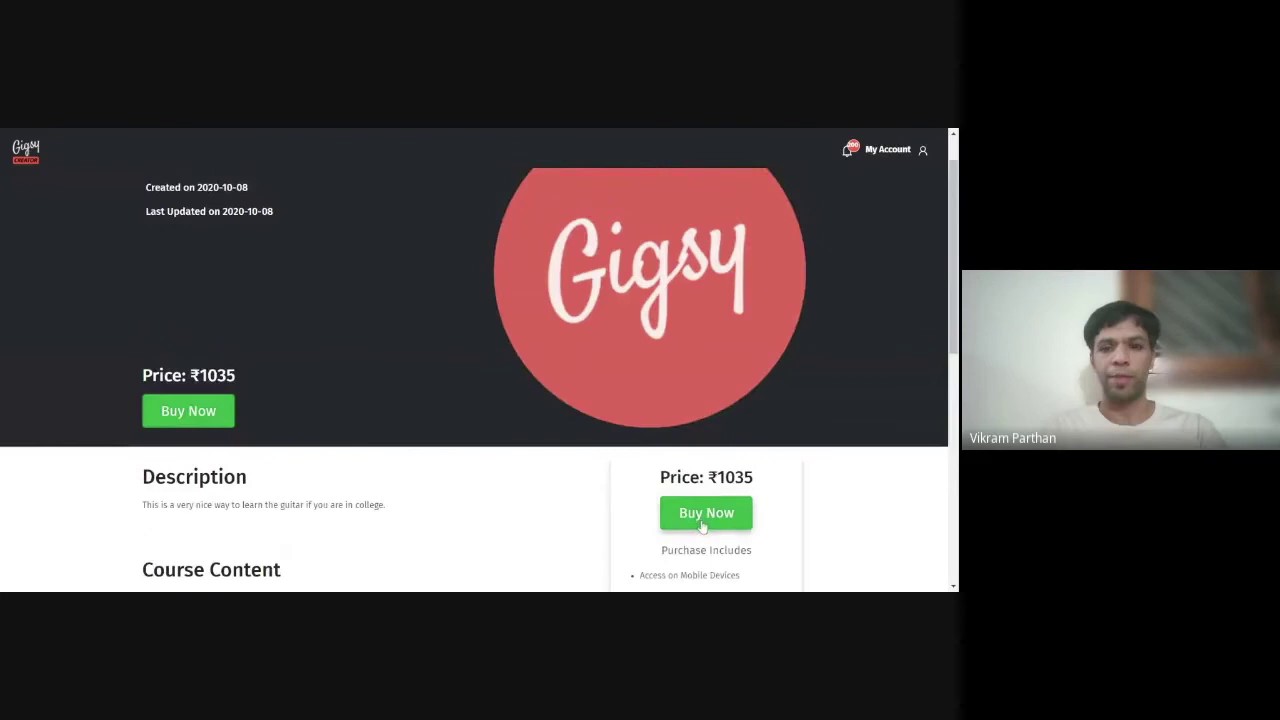
{"action": "scroll", "coordinate": [426, 337], "scroll_direction": "up", "scroll_amount": 1}
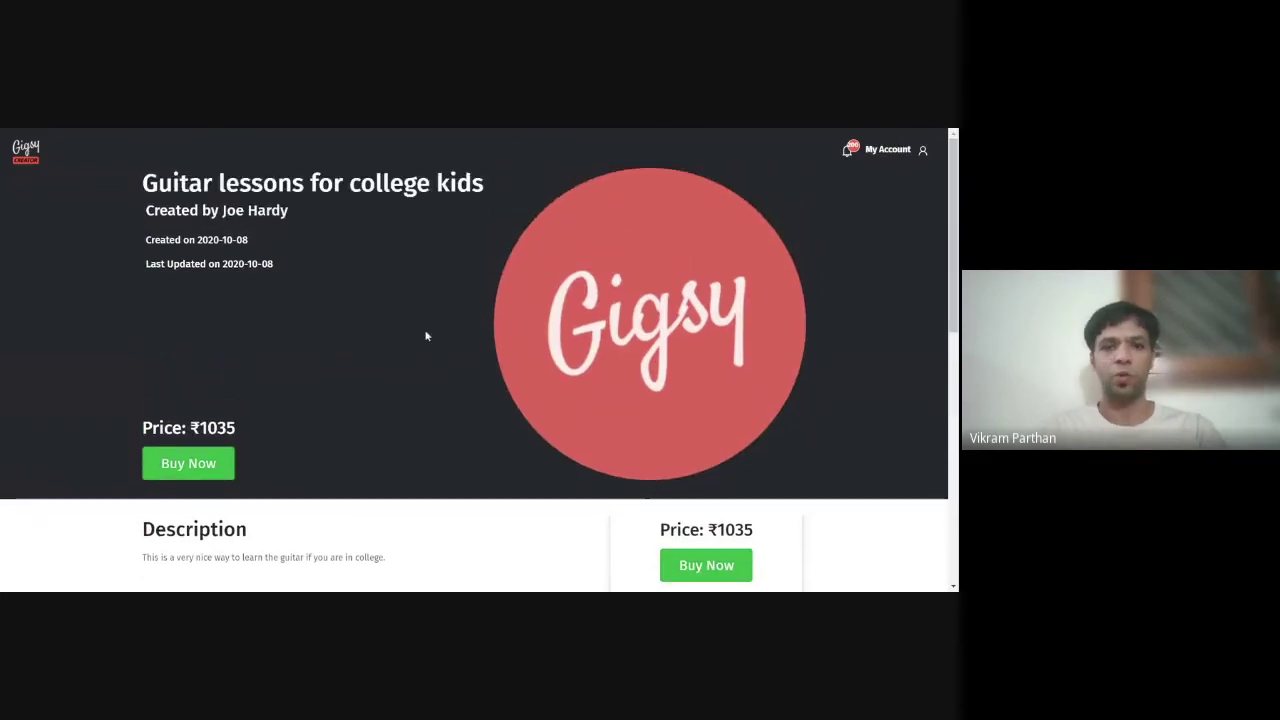
{"action": "scroll", "coordinate": [426, 337], "scroll_direction": "down", "scroll_amount": 5}
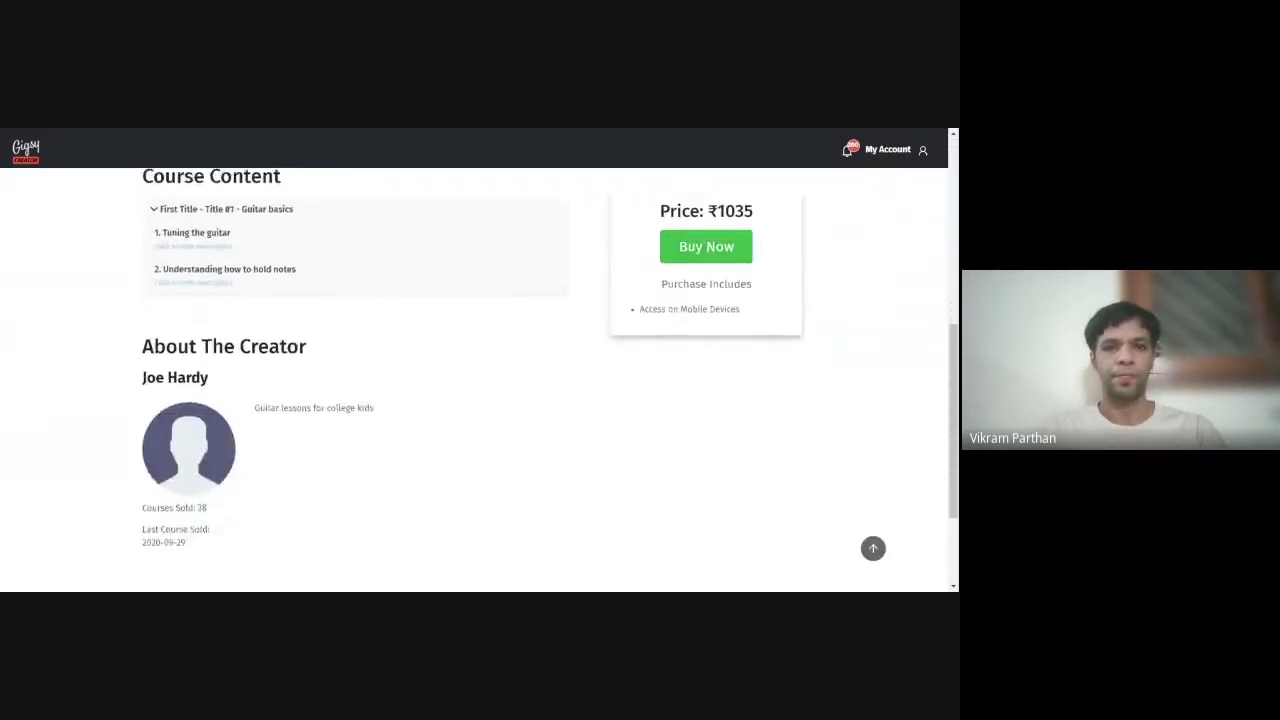
{"action": "scroll", "coordinate": [218, 220], "scroll_direction": "down", "scroll_amount": 2}
{"action": "scroll", "coordinate": [218, 220], "scroll_direction": "up", "scroll_amount": 8}
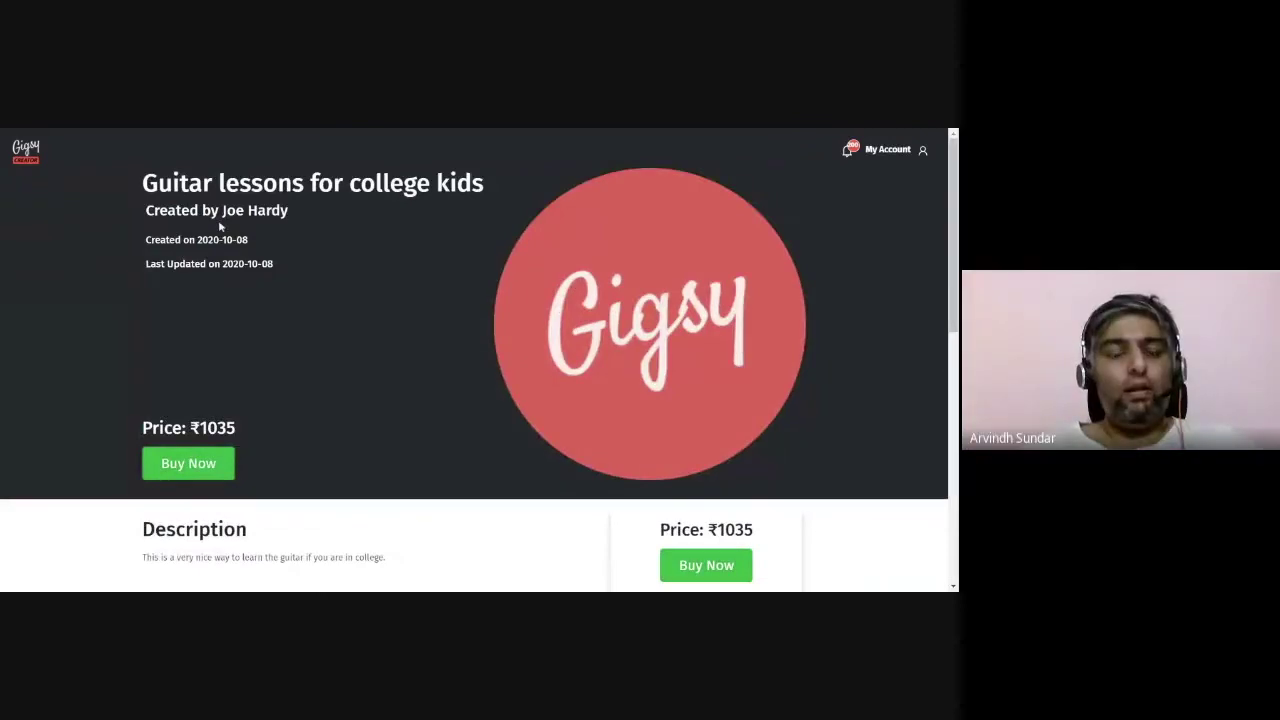
{"action": "left_click", "coordinate": [25, 152]}
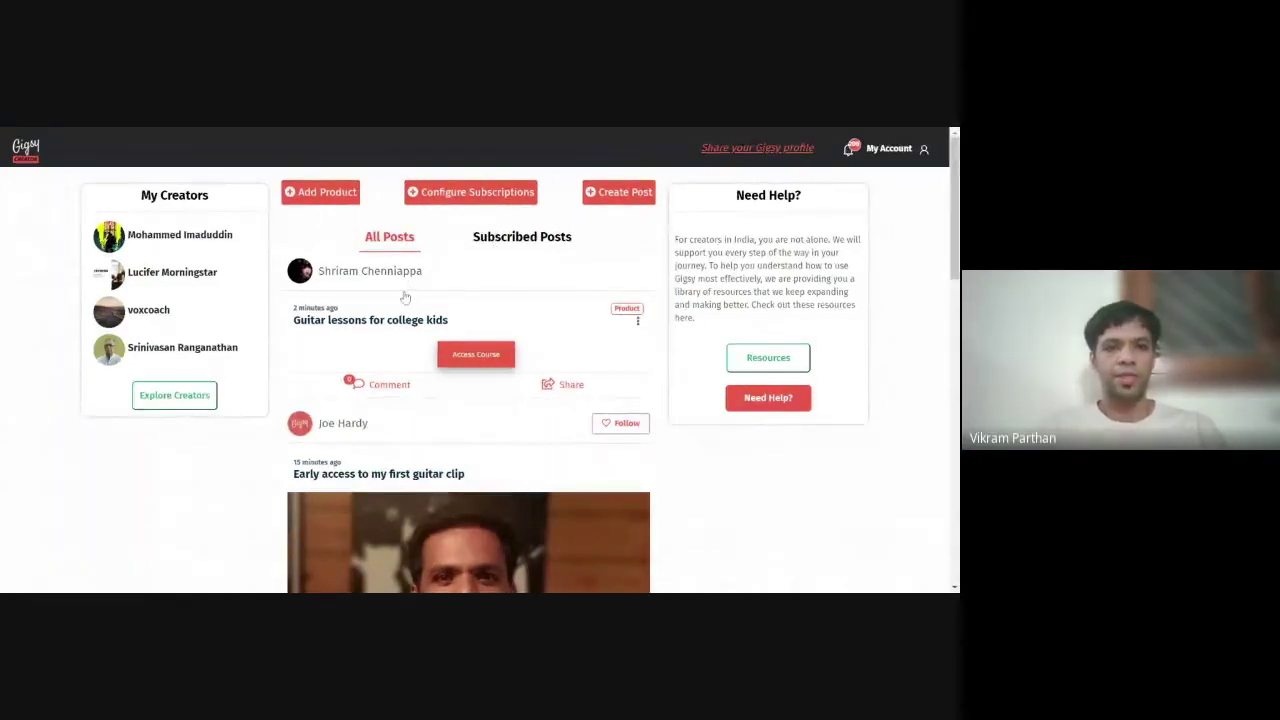
Start a product post from Add Product, discard the blank draft, and reopen Add Product.
{"action": "left_click", "coordinate": [320, 192]}
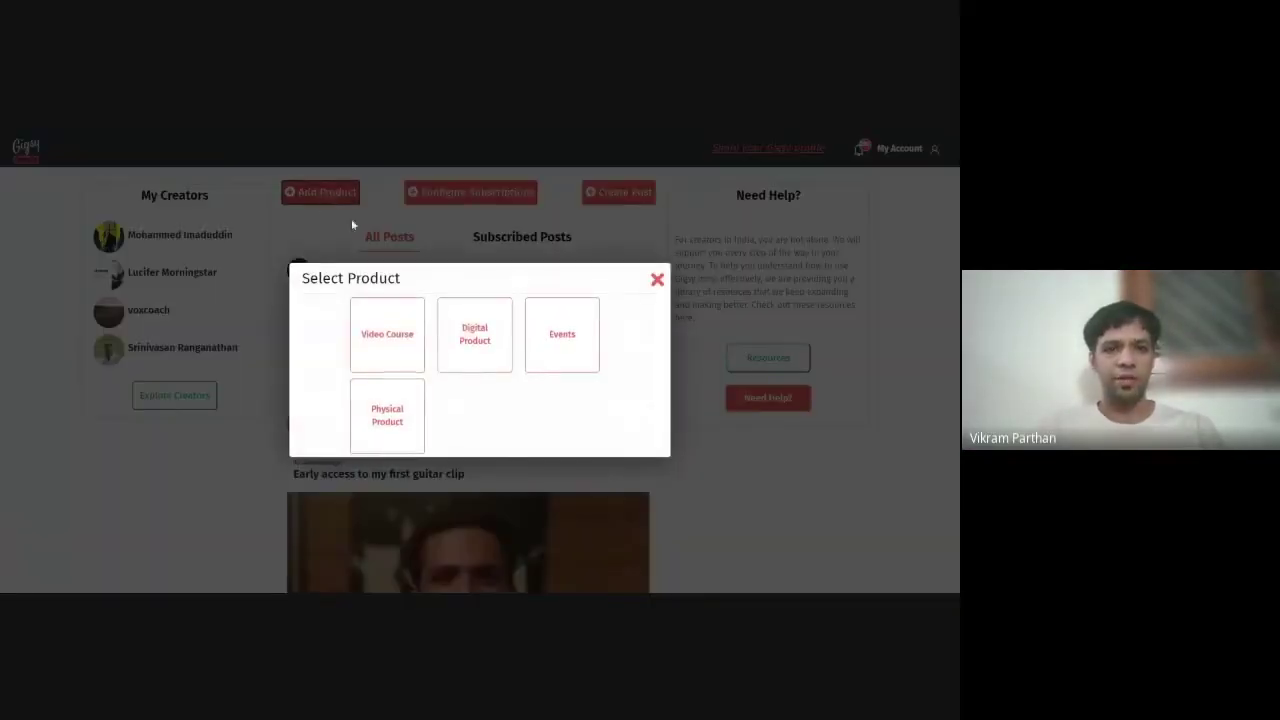
{"action": "left_click", "coordinate": [474, 342]}
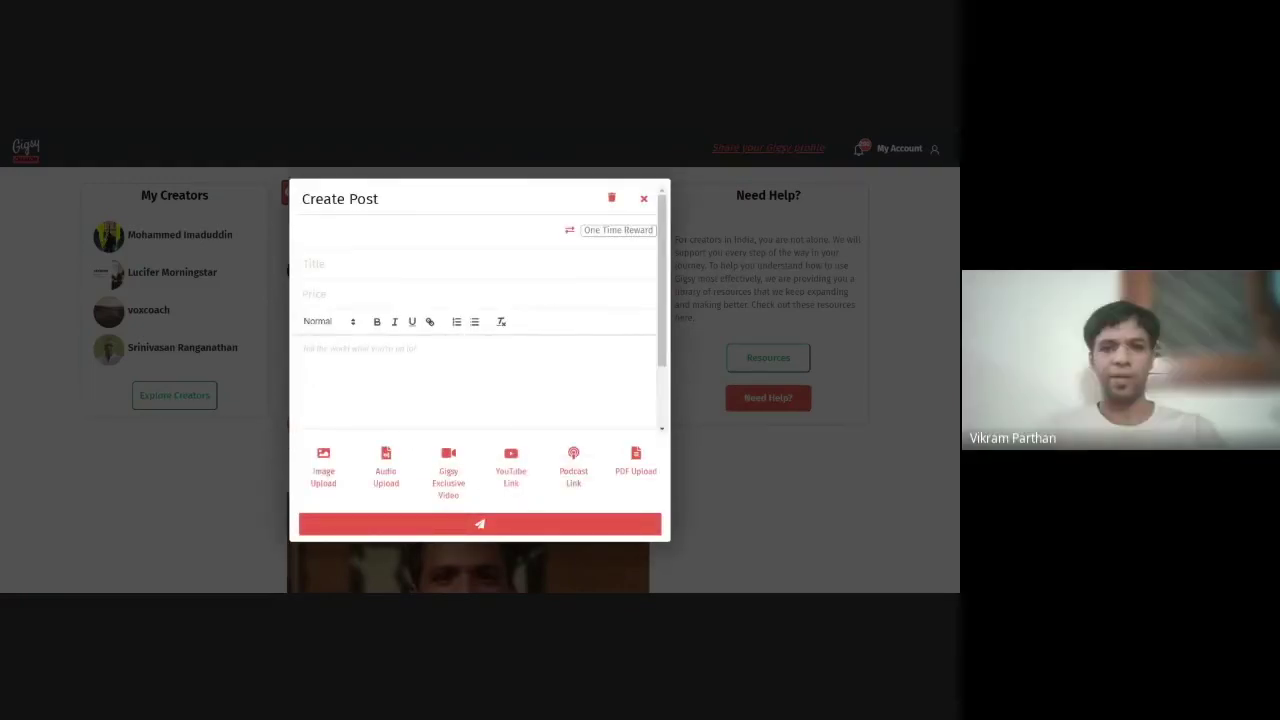
{"action": "left_click", "coordinate": [611, 197]}
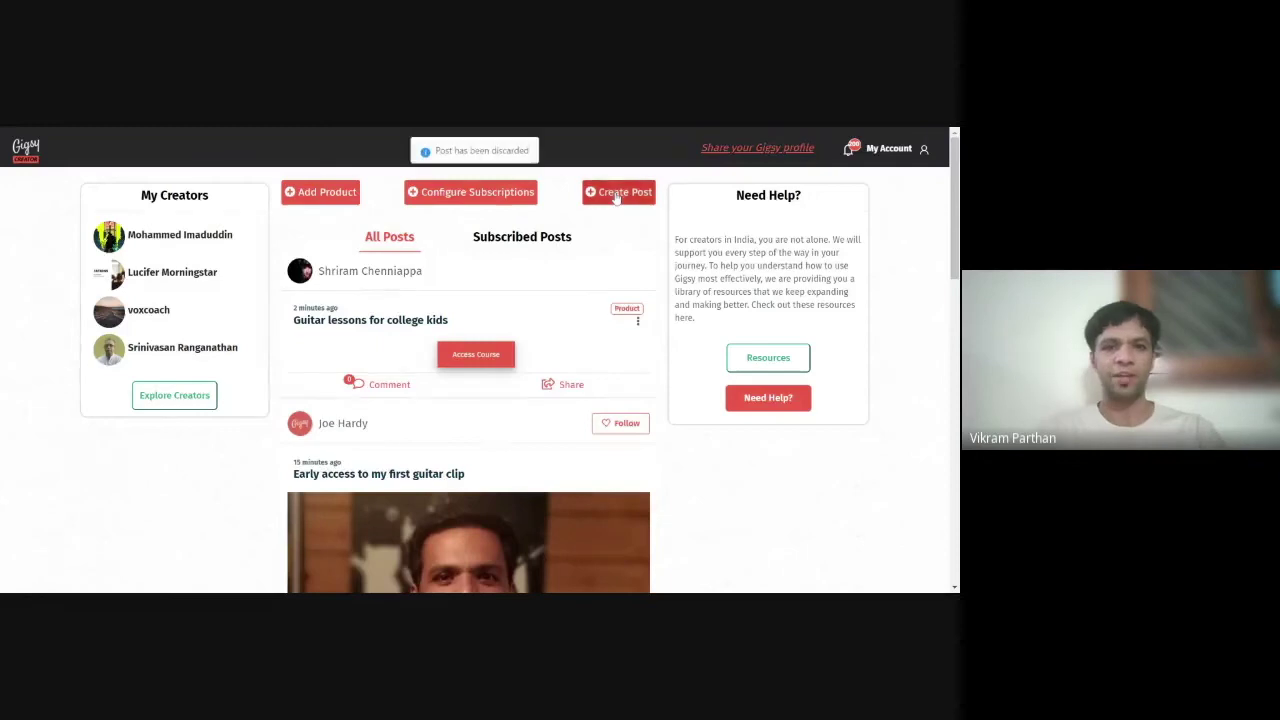
{"action": "left_click", "coordinate": [310, 195]}
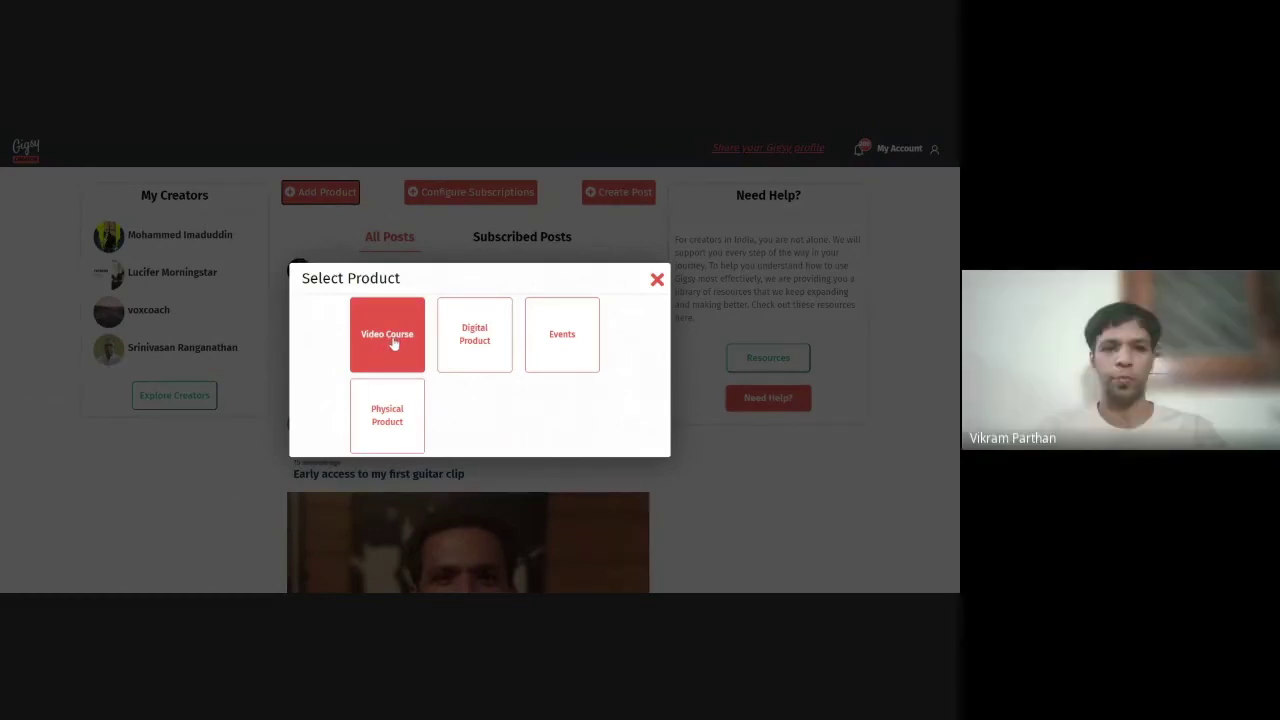
Start a One Time Reward post and switch Limit Units to Yes.
{"action": "left_click", "coordinate": [570, 342]}
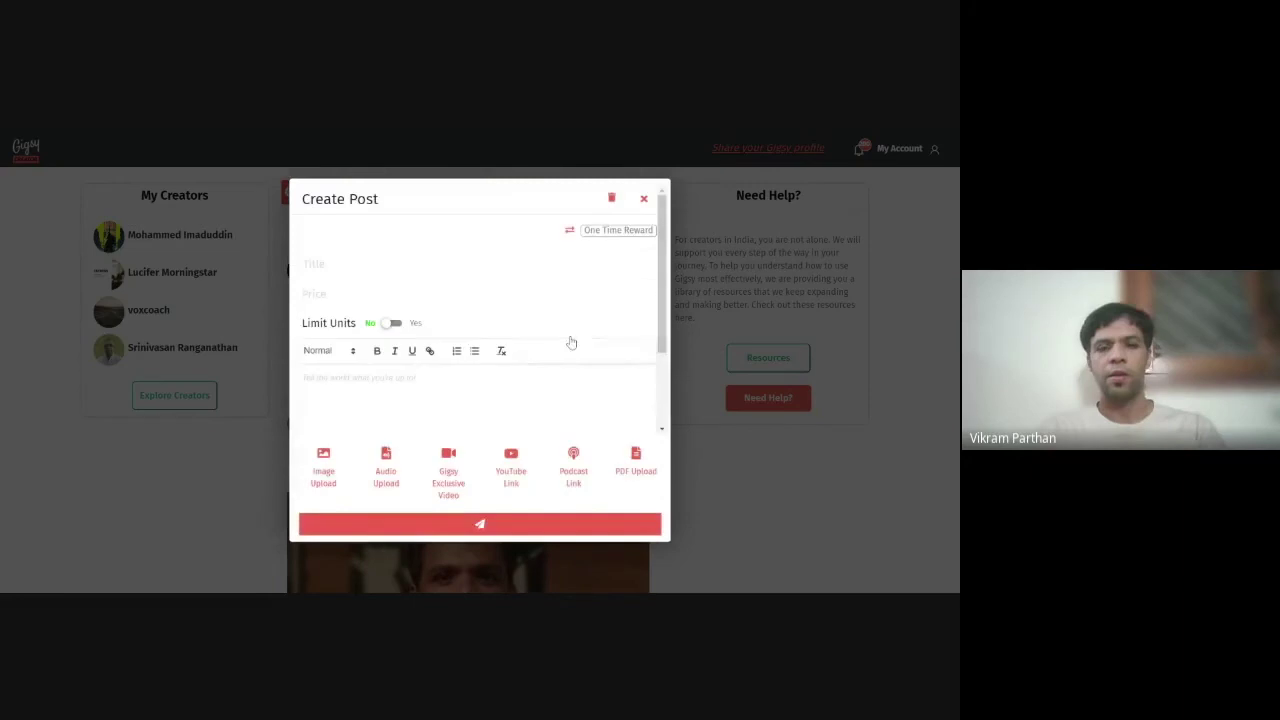
{"action": "scroll", "coordinate": [480, 348], "scroll_direction": "down", "scroll_amount": 1}
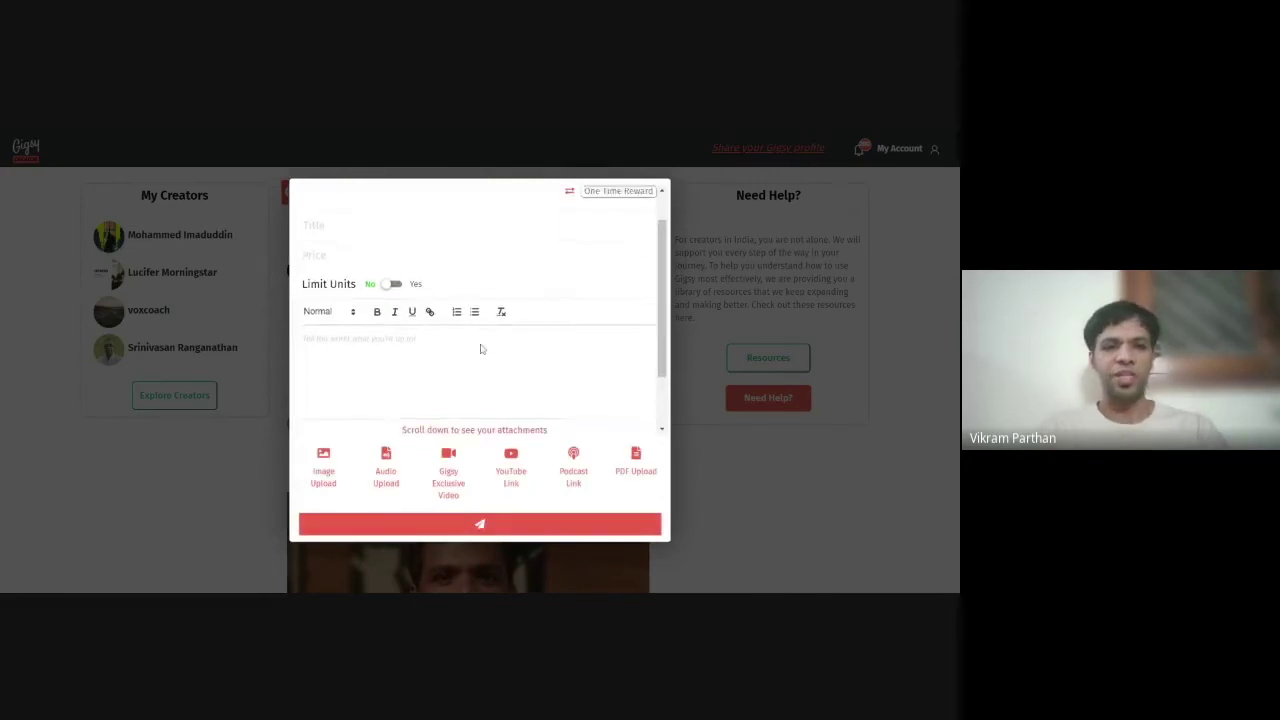
{"action": "scroll", "coordinate": [480, 348], "scroll_direction": "up", "scroll_amount": 2}
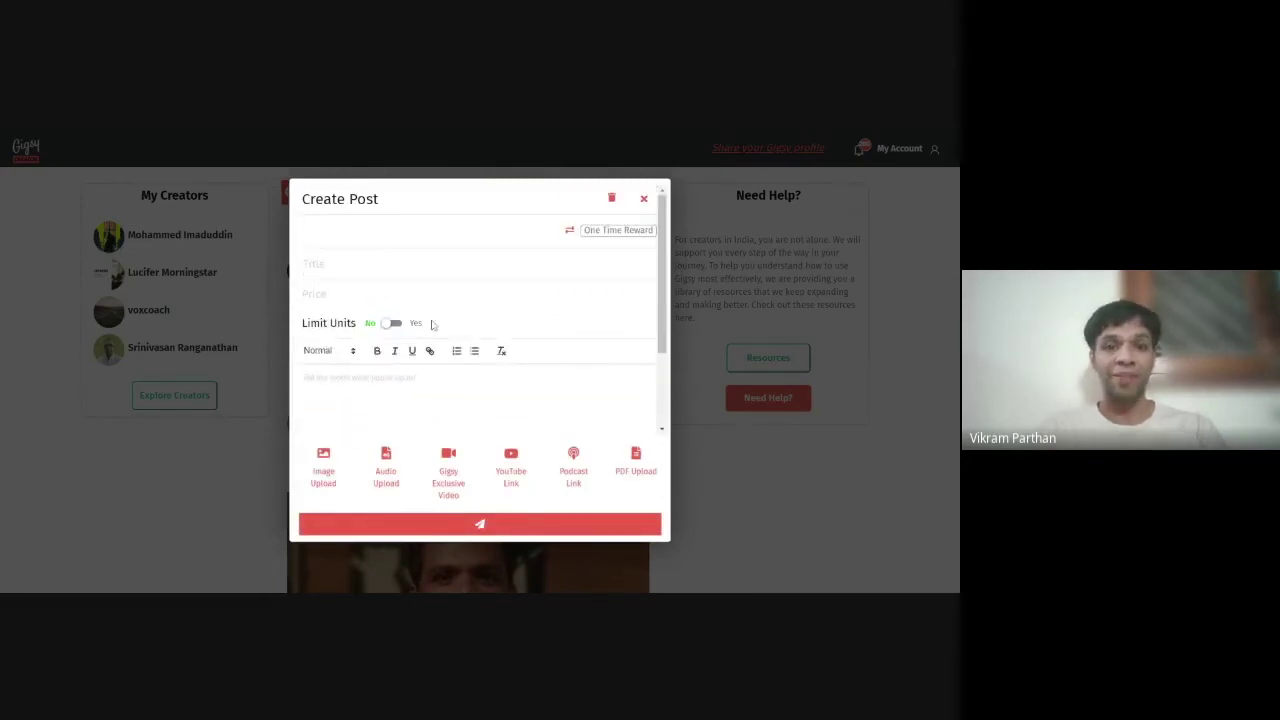
{"action": "left_click", "coordinate": [391, 325]}
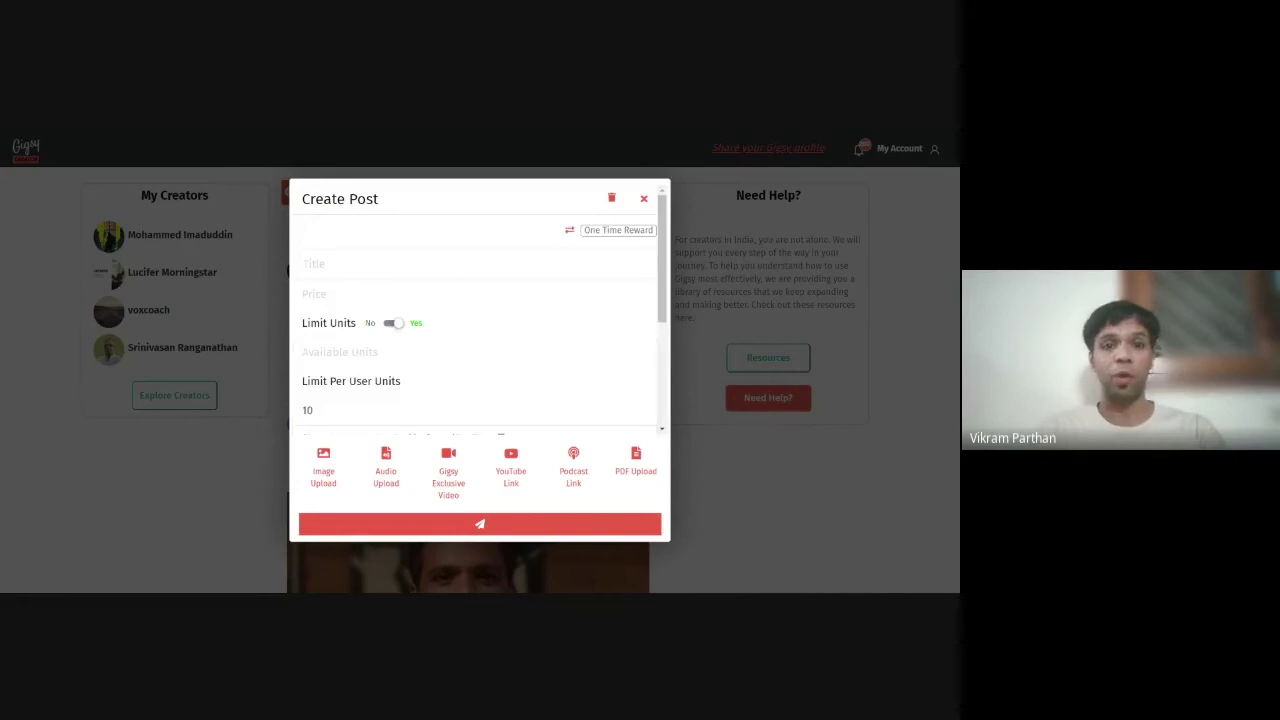
Set Available Units to 100 and keep Limit Per User Units at 10.
{"action": "scroll", "coordinate": [391, 325], "scroll_direction": "down", "scroll_amount": 1}
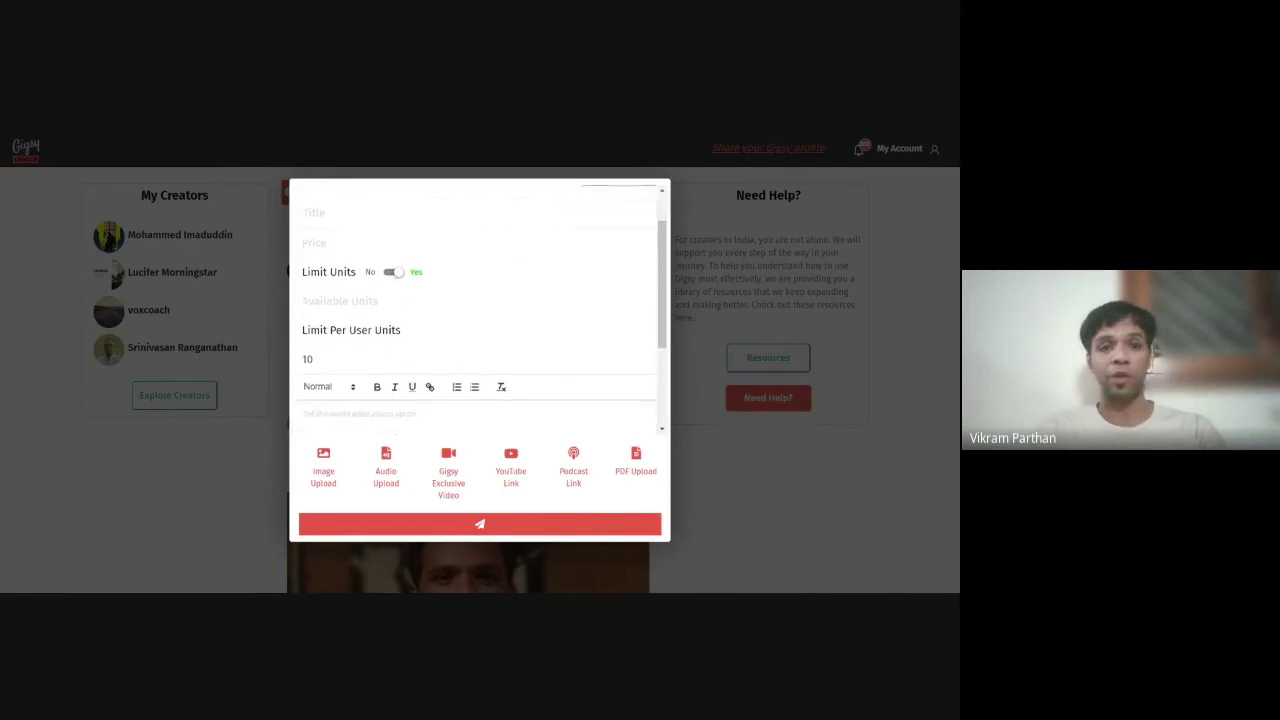
{"action": "left_click", "coordinate": [305, 300]}
{"action": "type", "text": "1"}
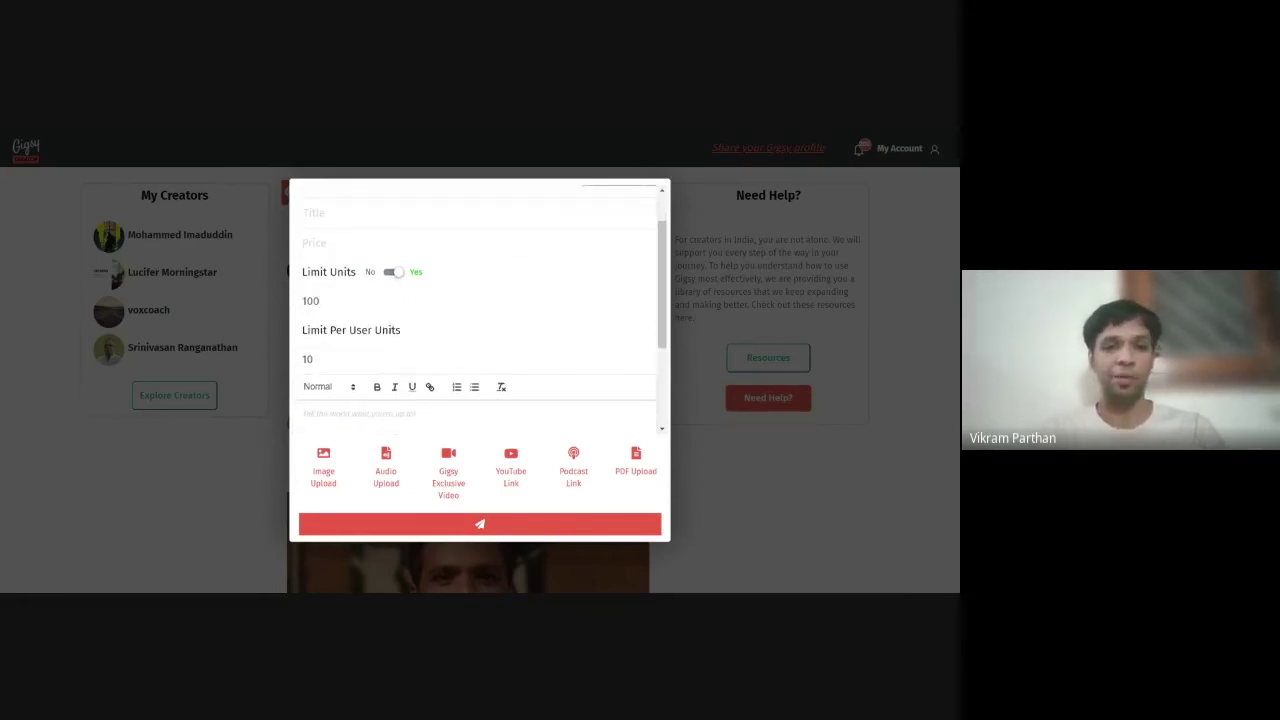
{"action": "type", "text": "00"}
{"action": "key", "text": "ctrl+a"}
{"action": "scroll", "coordinate": [378, 330], "scroll_direction": "down", "scroll_amount": 1}
{"action": "left_click", "coordinate": [372, 321]}
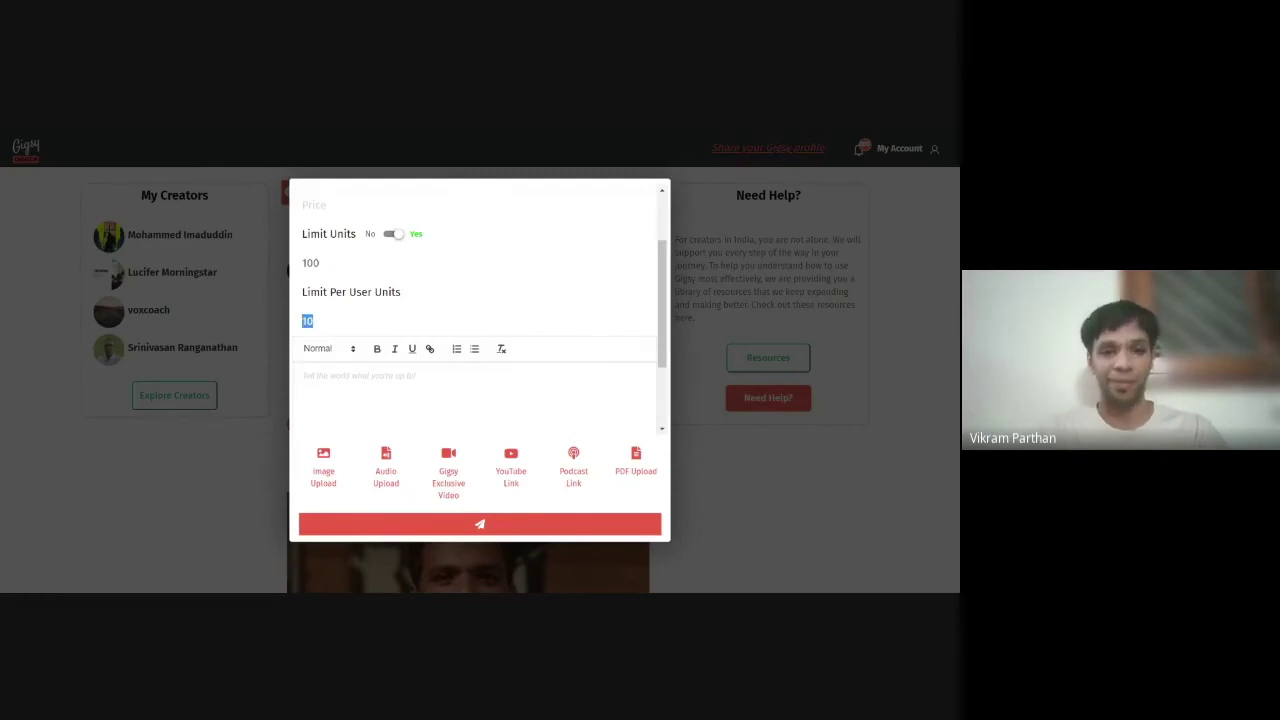
{"action": "scroll", "coordinate": [478, 310], "scroll_direction": "up", "scroll_amount": 1}
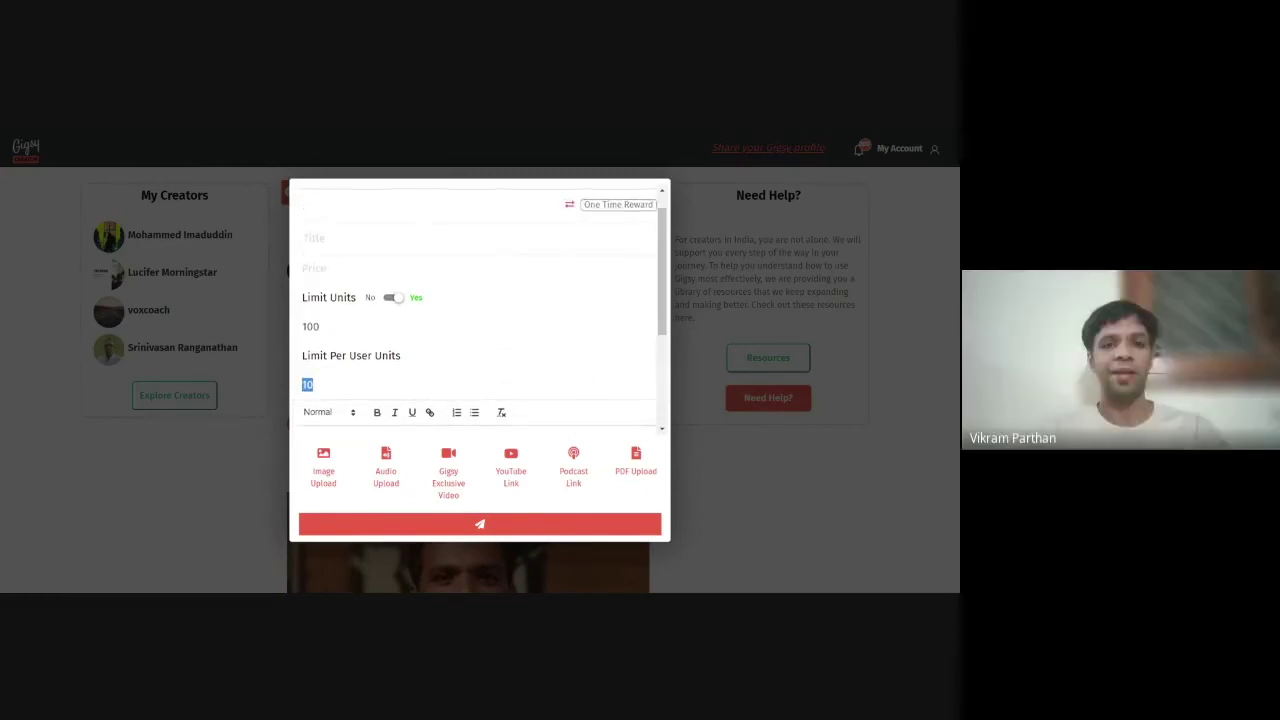
{"action": "left_click", "coordinate": [310, 268]}
Set the price to 200 and enter the 'This is my live show' title.
{"action": "type", "text": "200"}
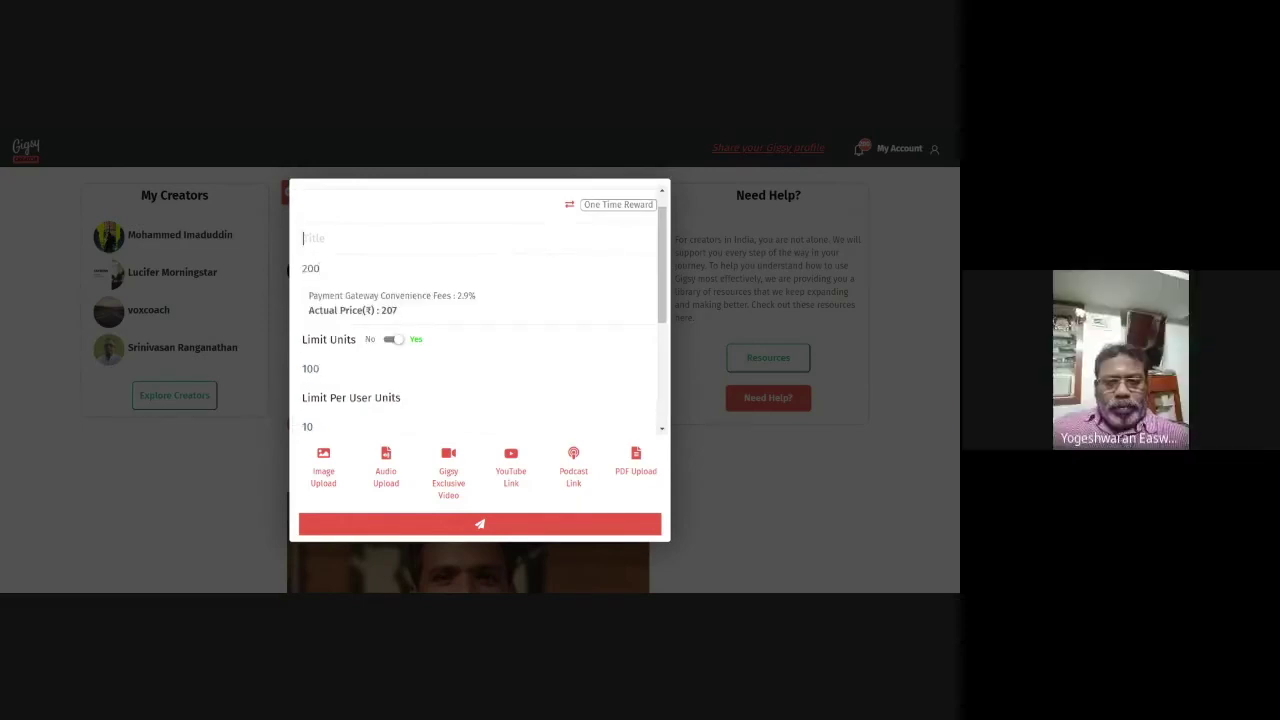
{"action": "left_click", "coordinate": [320, 238]}
{"action": "type", "text": "This is my live show - where I i"}
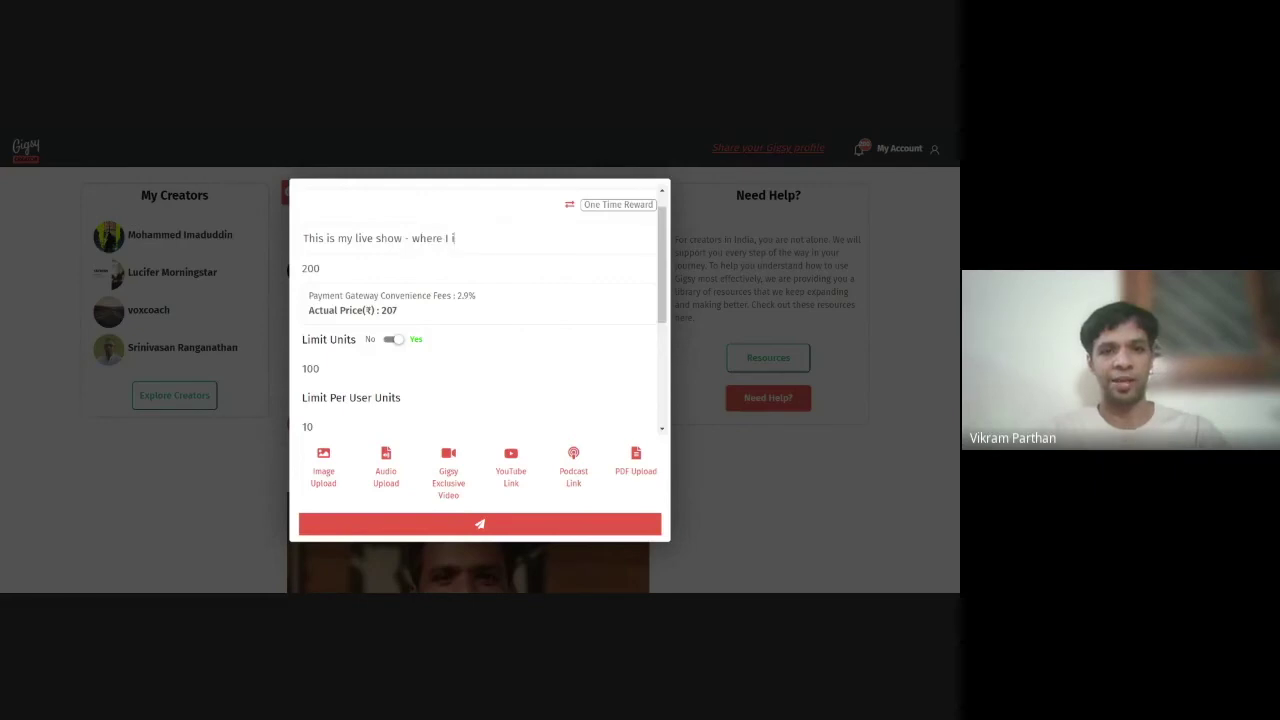
{"action": "type", "text": "with"}
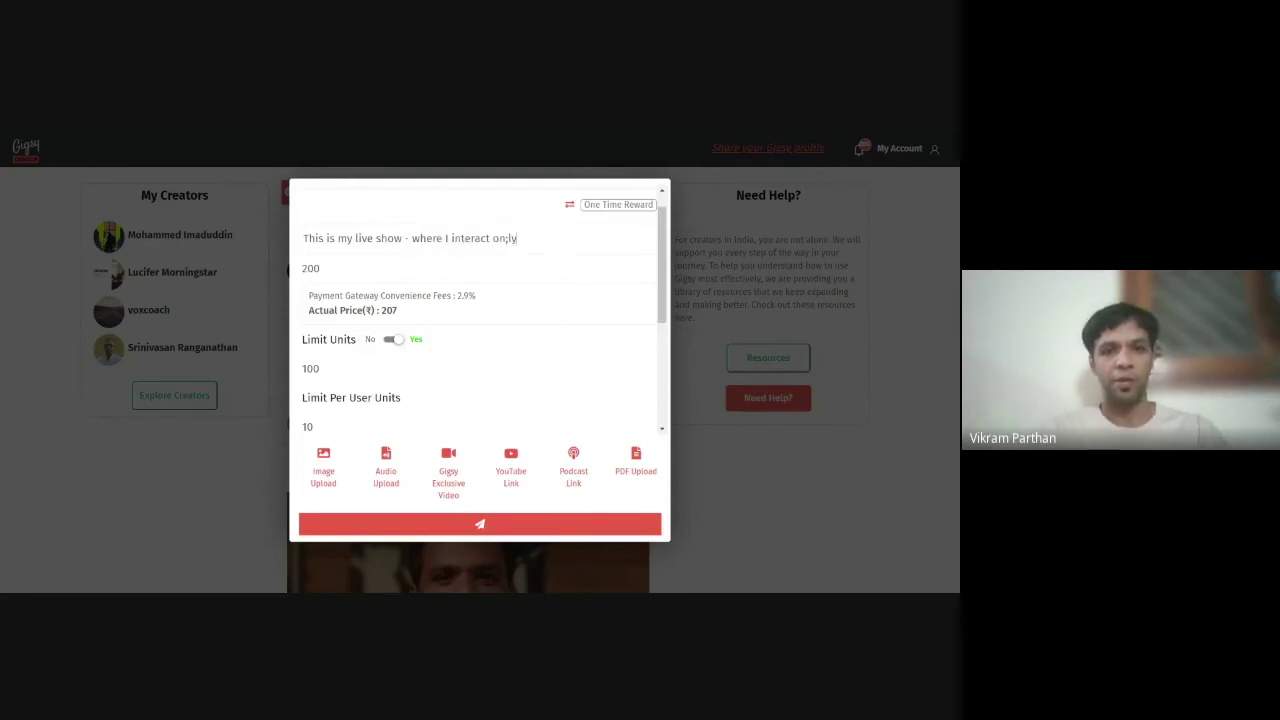
{"action": "key", "text": "BackSpace"}
{"action": "key", "text": "BackSpace"}
{"action": "key", "text": "BackSpace"}
{"action": "key", "text": "BackSpace"}
{"action": "type", "text": "on"}
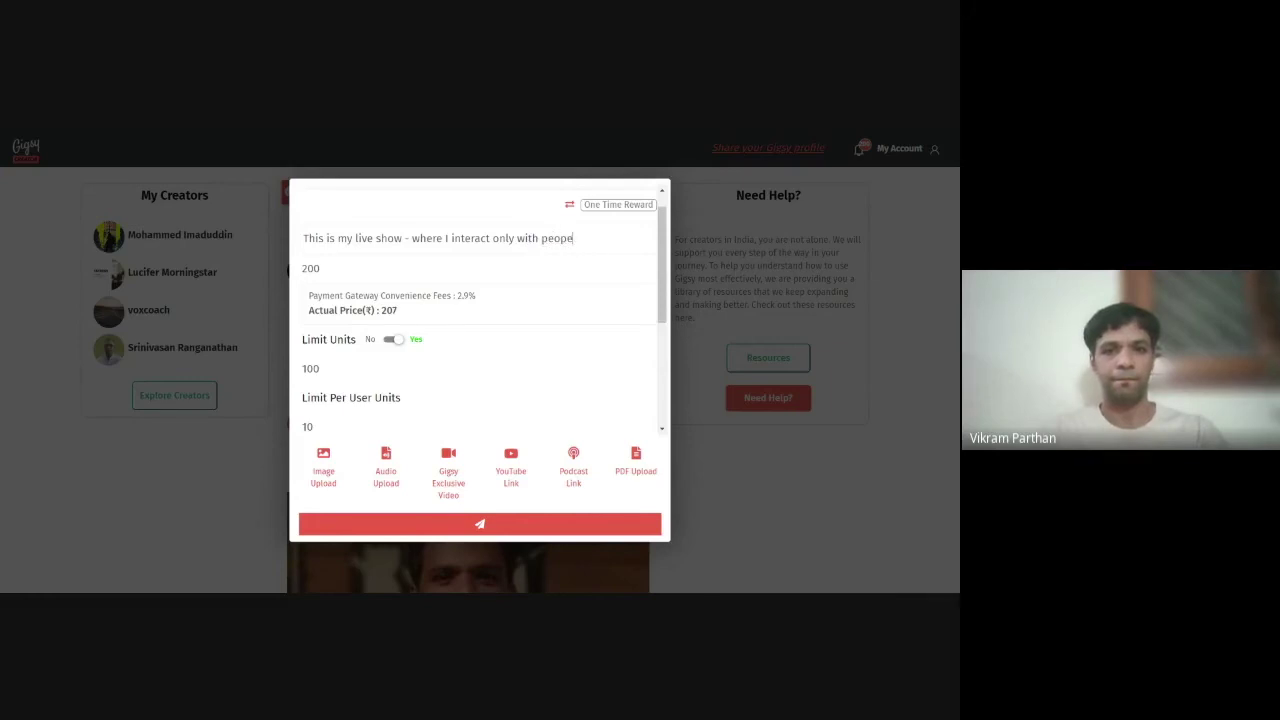
{"action": "type", "text": "ased"}
Add the meet.google.com/wedn link to the description, then discard the draft.
{"action": "scroll", "coordinate": [475, 310], "scroll_direction": "down", "scroll_amount": 2}
{"action": "type", "text": "meet"}
{"action": "type", "text": ".google.com/wed"}
{"action": "type", "text": "n"}
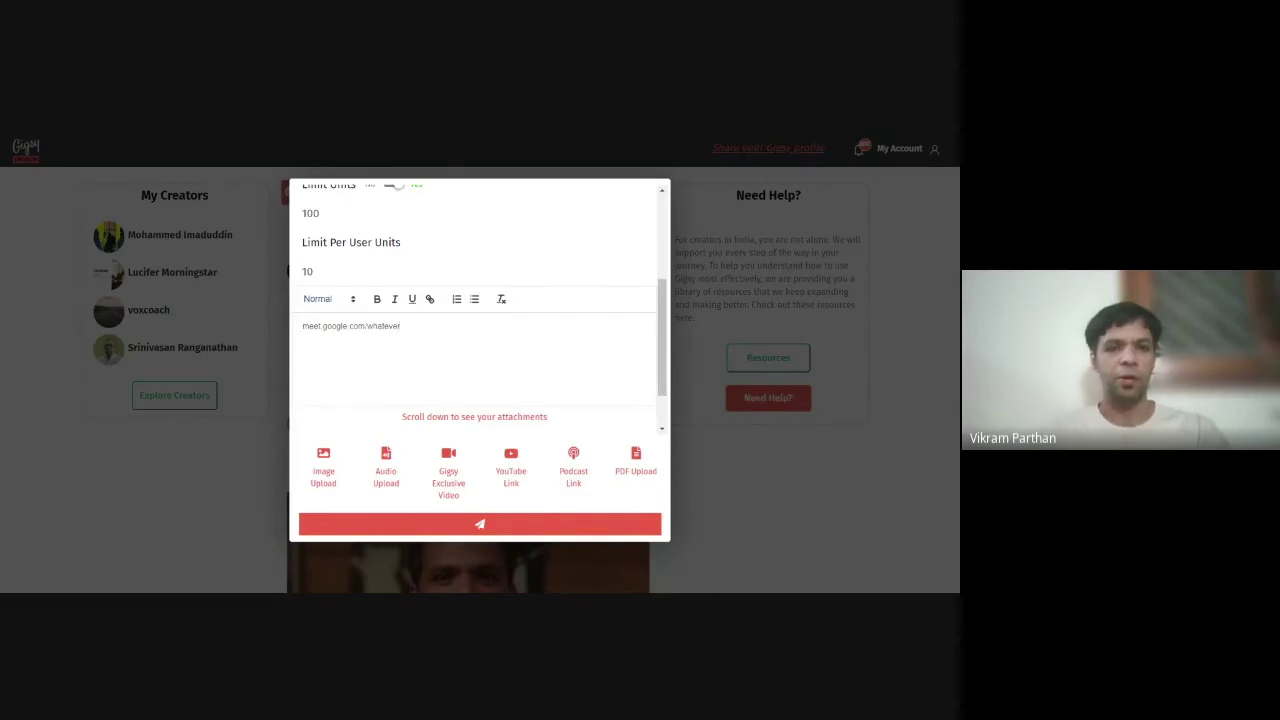
{"action": "scroll", "coordinate": [478, 308], "scroll_direction": "up", "scroll_amount": 1}
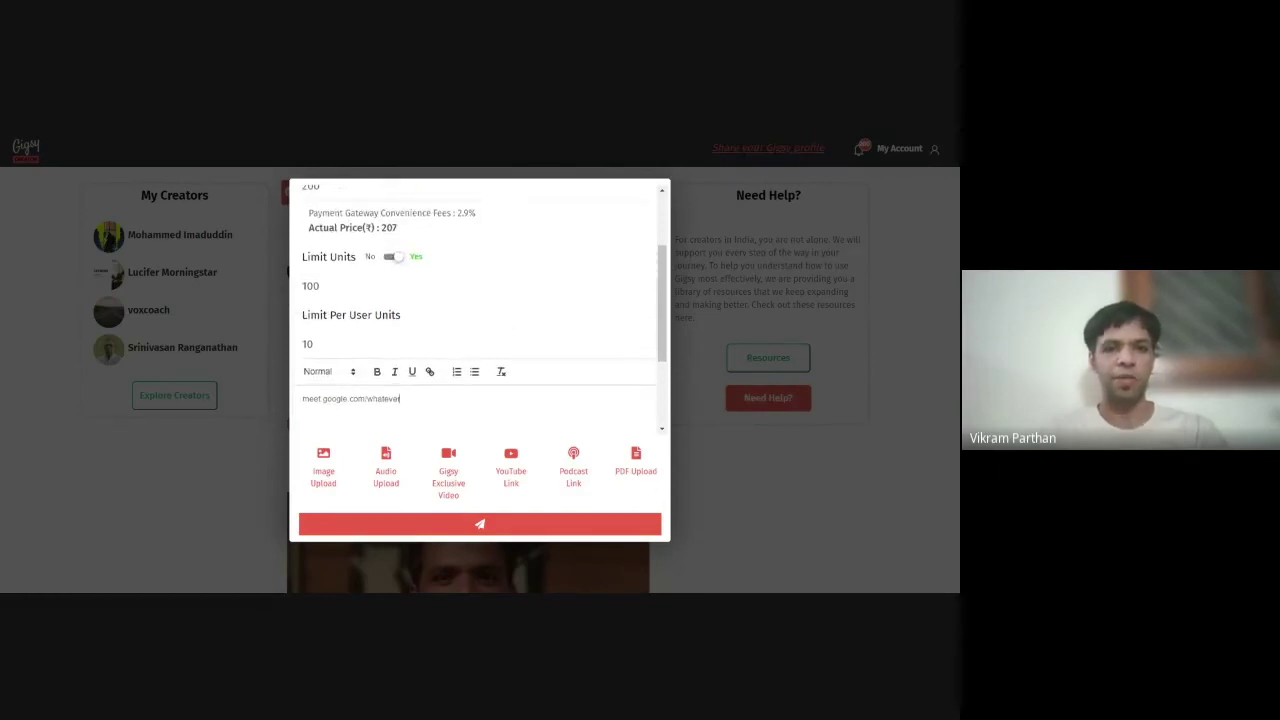
{"action": "key", "text": "ctrl+a"}
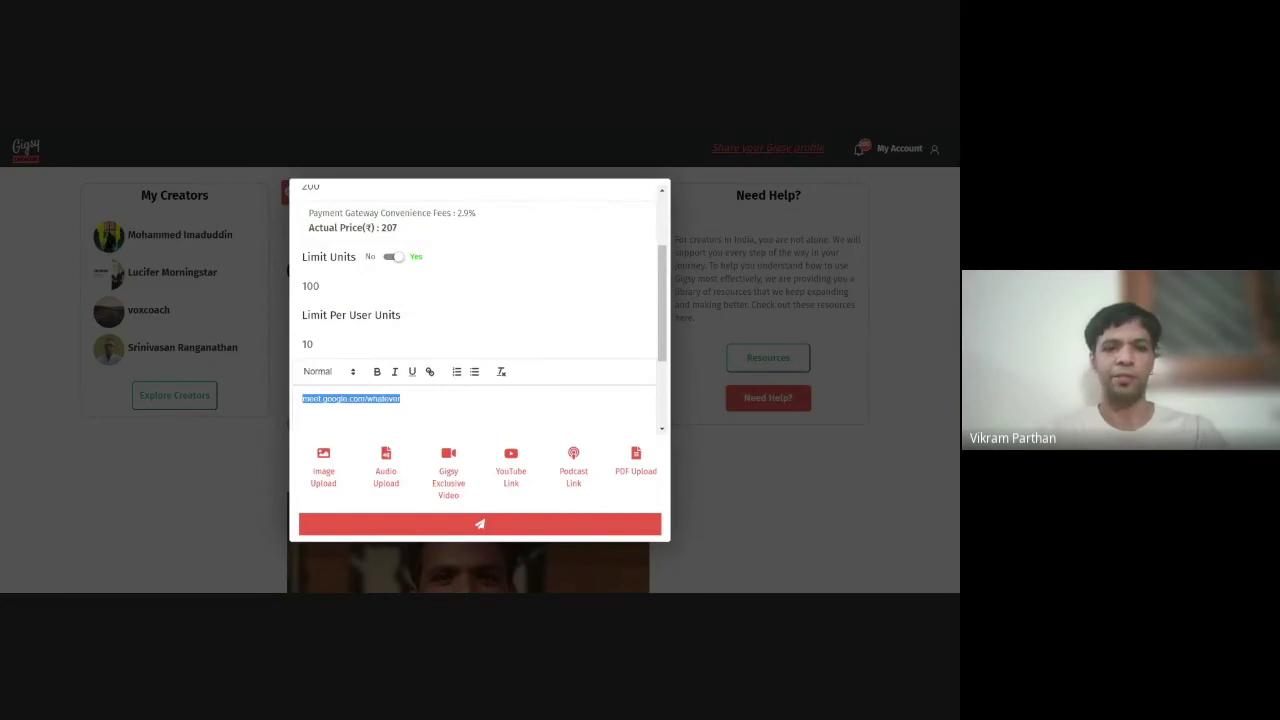
{"action": "scroll", "coordinate": [365, 395], "scroll_direction": "down", "scroll_amount": 3}
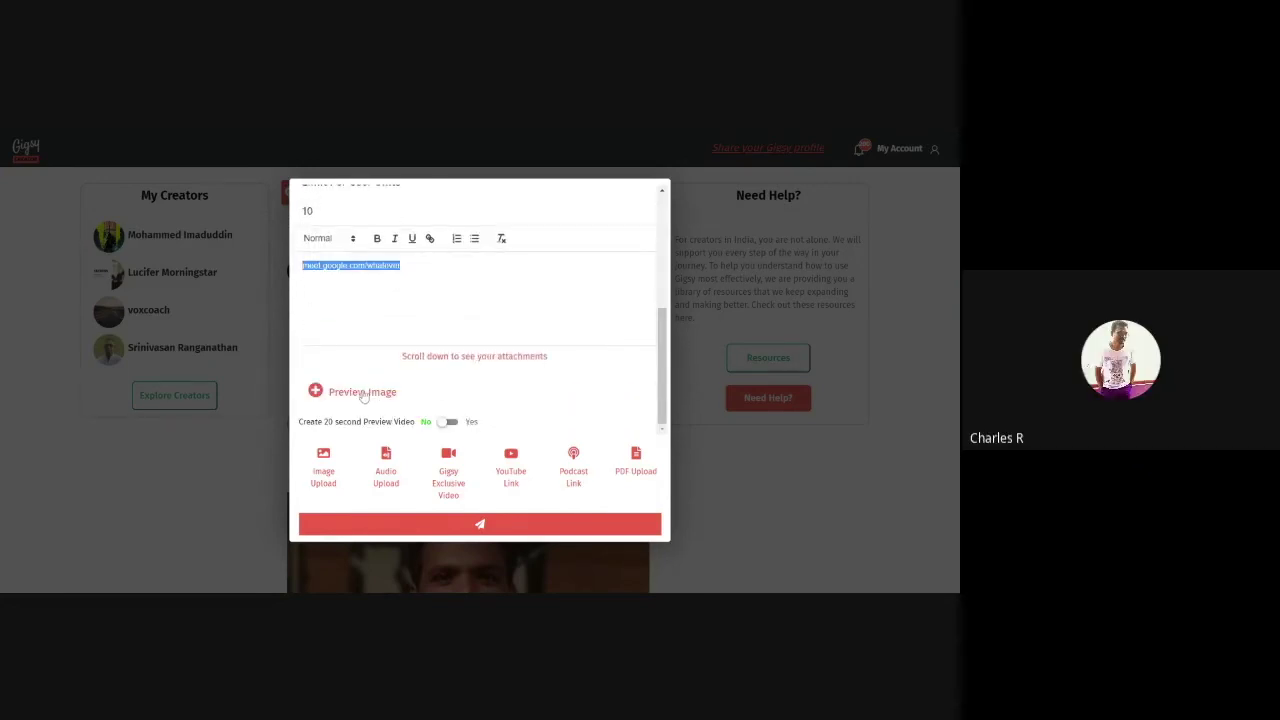
{"action": "scroll", "coordinate": [478, 330], "scroll_direction": "up", "scroll_amount": 10}
{"action": "scroll", "coordinate": [478, 330], "scroll_direction": "down", "scroll_amount": 5}
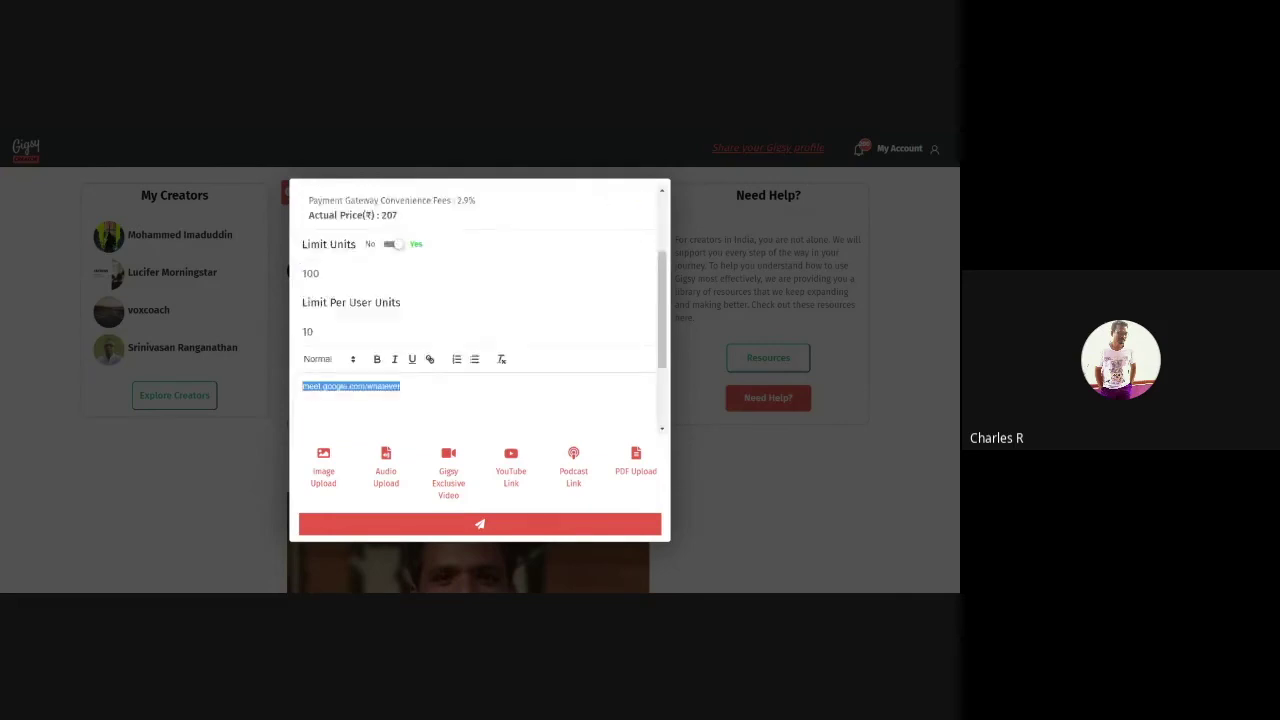
{"action": "scroll", "coordinate": [478, 330], "scroll_direction": "up", "scroll_amount": 5}
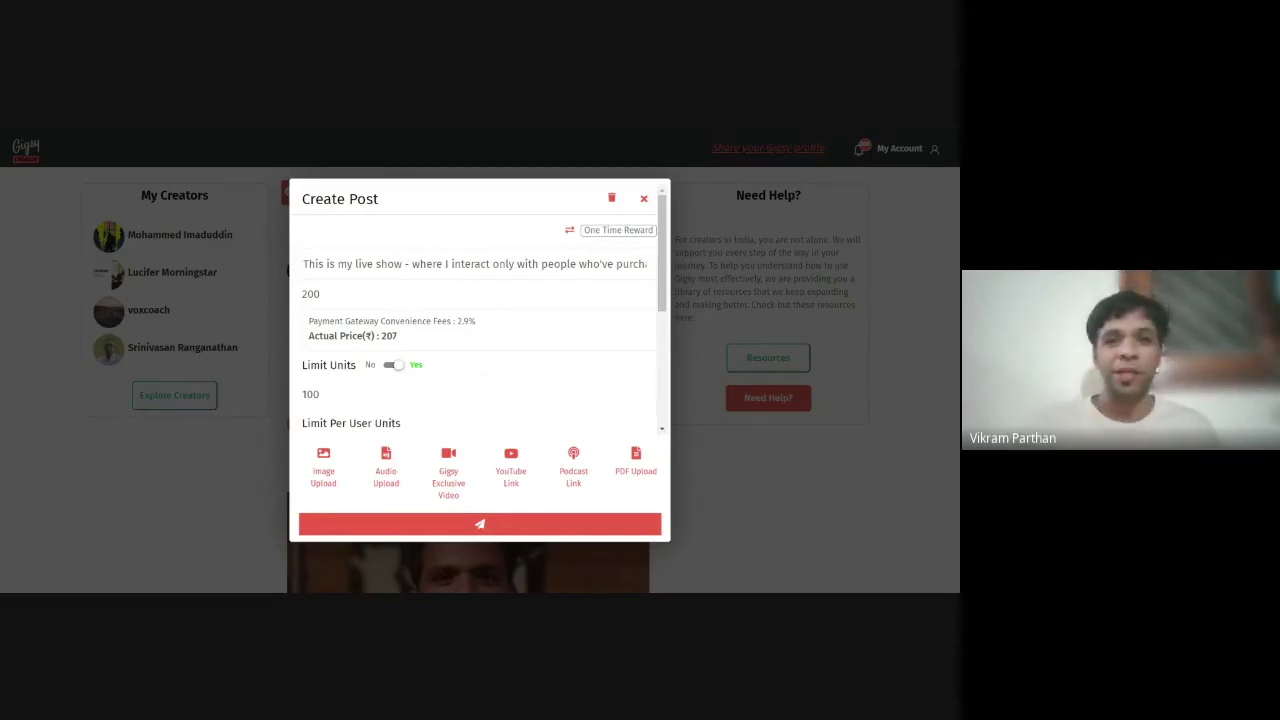
{"action": "left_click", "coordinate": [611, 197]}
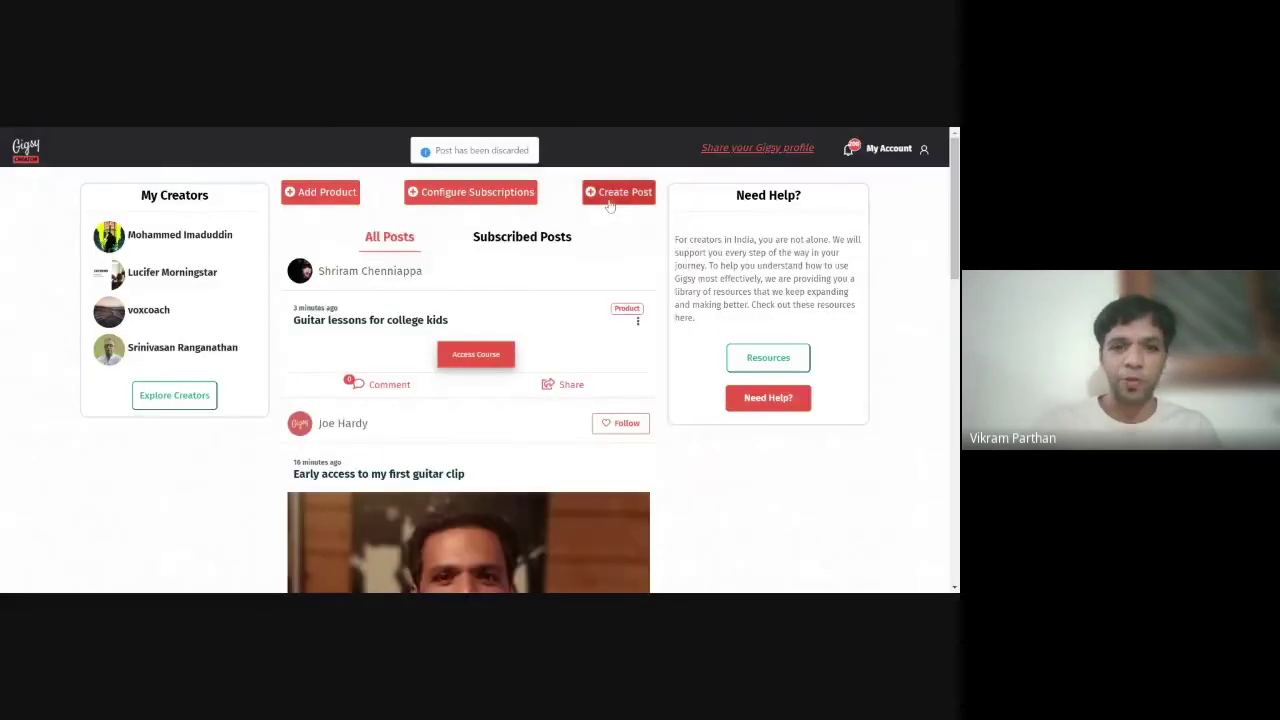
Start an Events product post and discard the empty draft.
{"action": "left_click", "coordinate": [313, 192]}
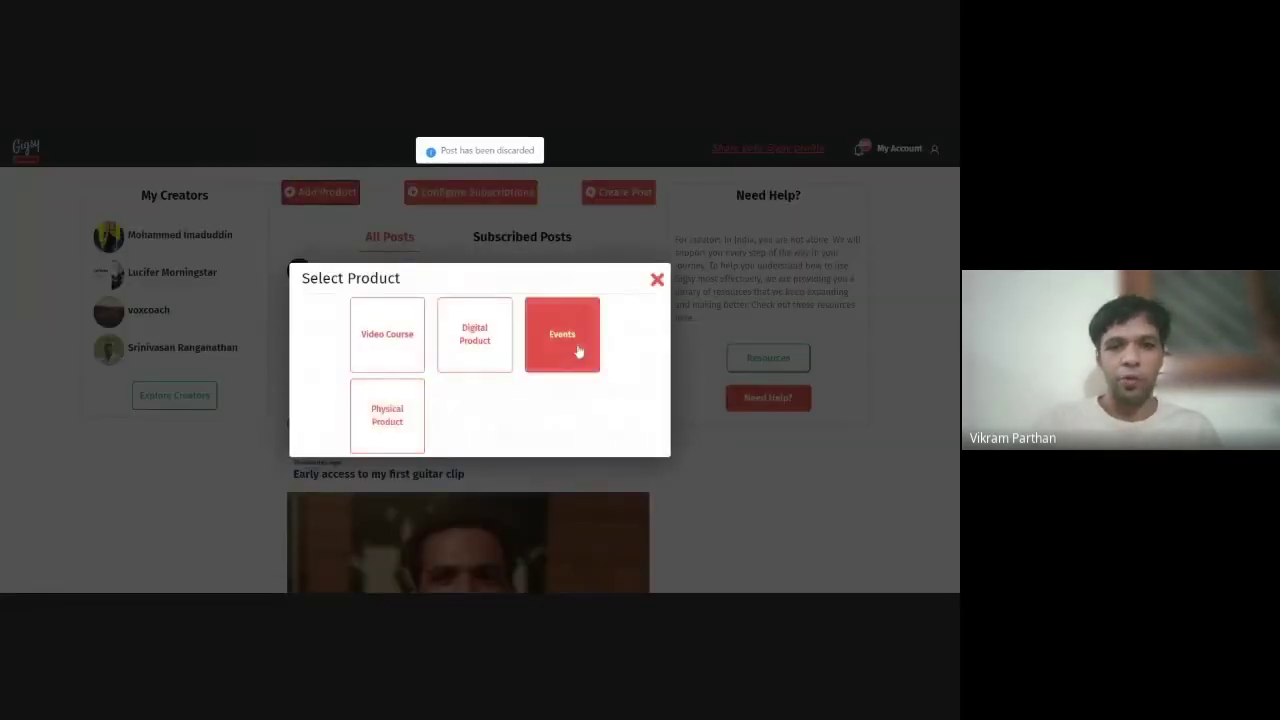
{"action": "left_click", "coordinate": [578, 351]}
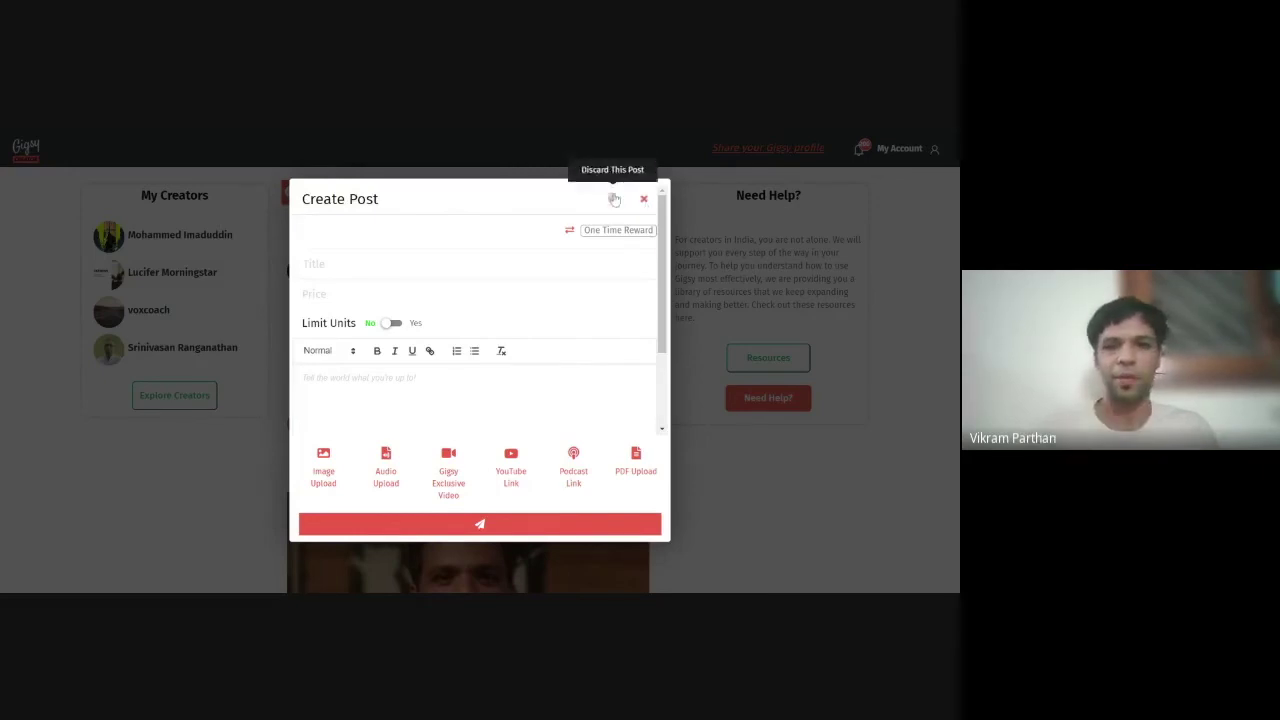
{"action": "left_click", "coordinate": [612, 198]}
Reopen and close Select Product, view the course post's options, then open My Account.
{"action": "scroll", "coordinate": [561, 326], "scroll_direction": "down", "scroll_amount": 2}
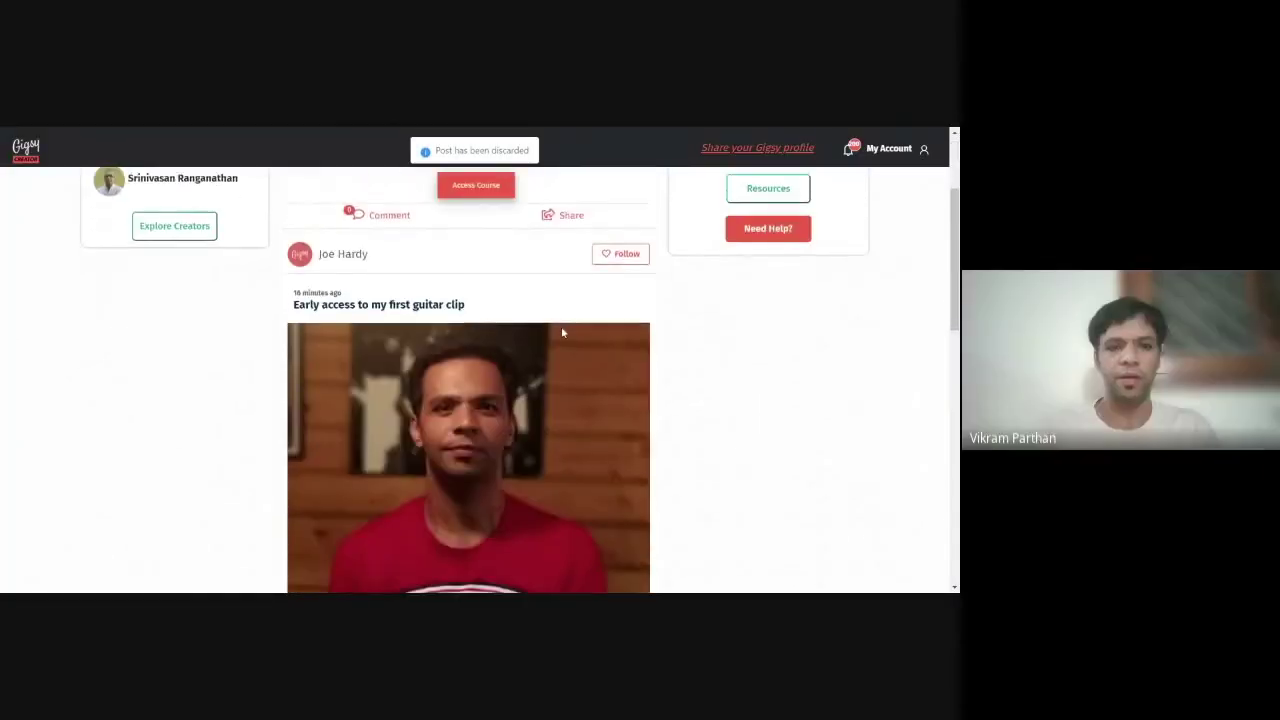
{"action": "scroll", "coordinate": [561, 328], "scroll_direction": "up", "scroll_amount": 2}
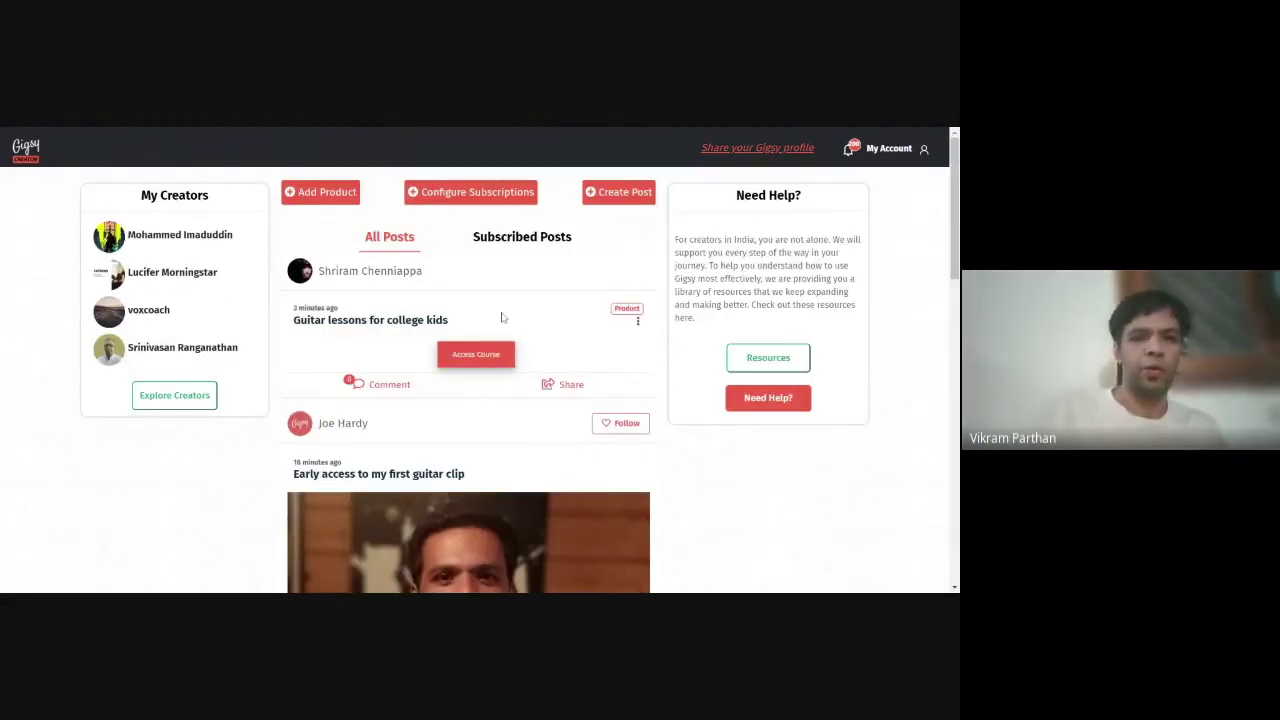
{"action": "left_click", "coordinate": [340, 190]}
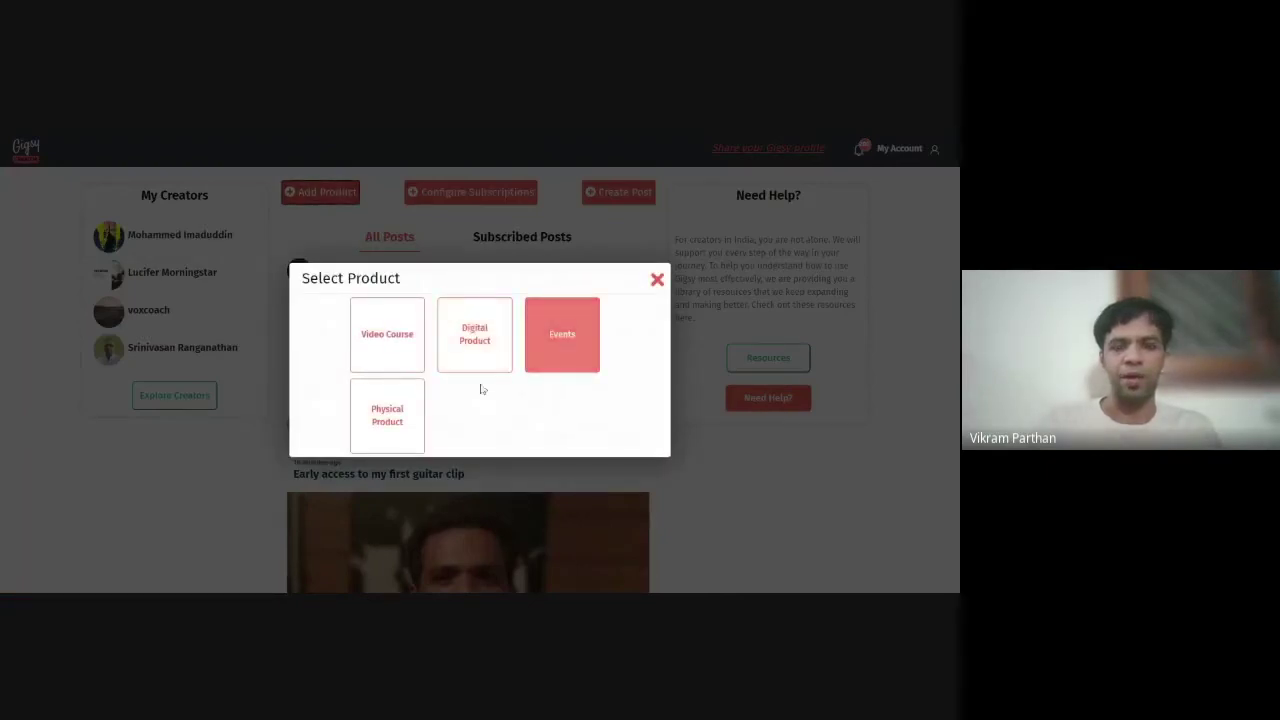
{"action": "left_click", "coordinate": [657, 280]}
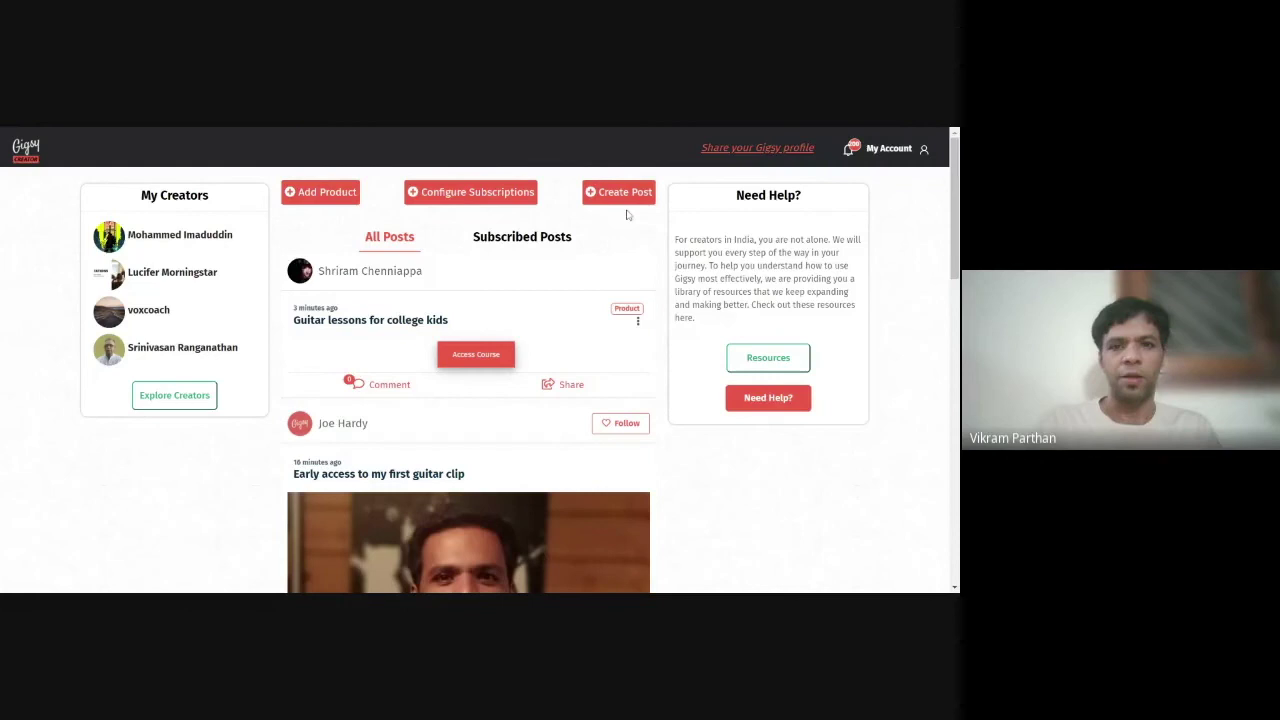
{"action": "left_click", "coordinate": [638, 322]}
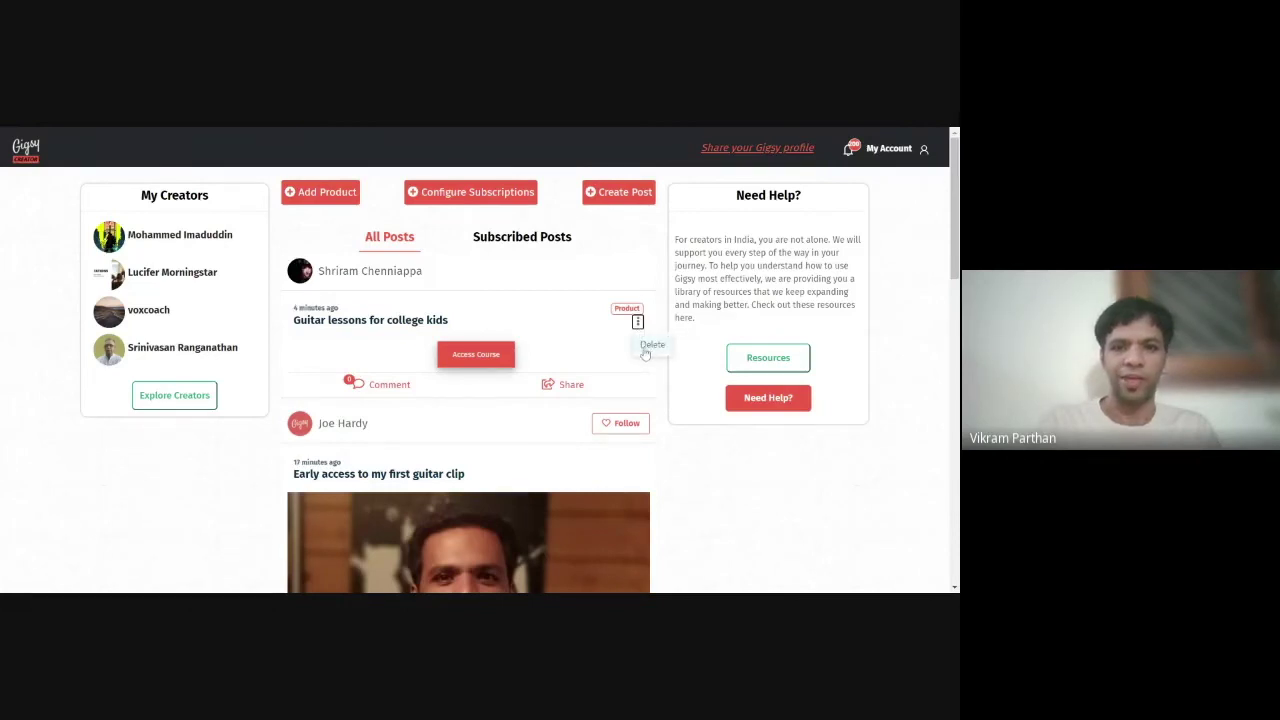
{"action": "left_click", "coordinate": [909, 149]}
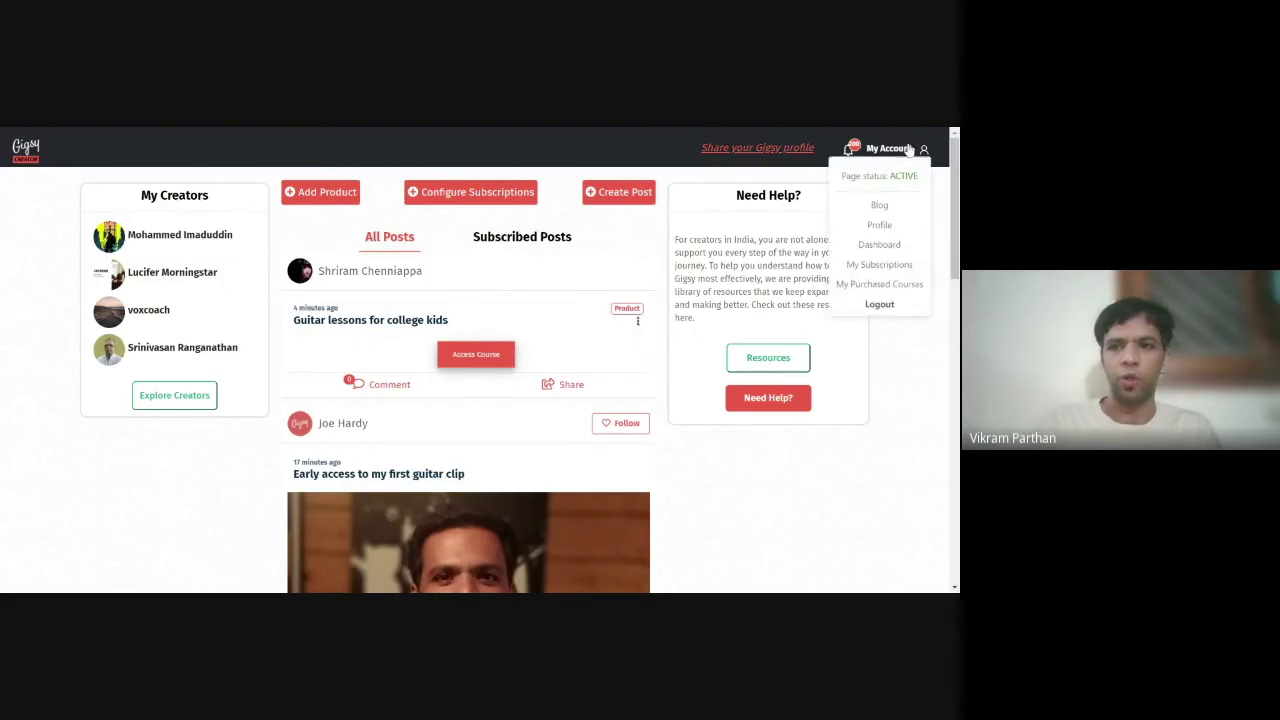
Go to the creator dashboard and view the subscription tiers.
{"action": "left_click", "coordinate": [857, 248]}
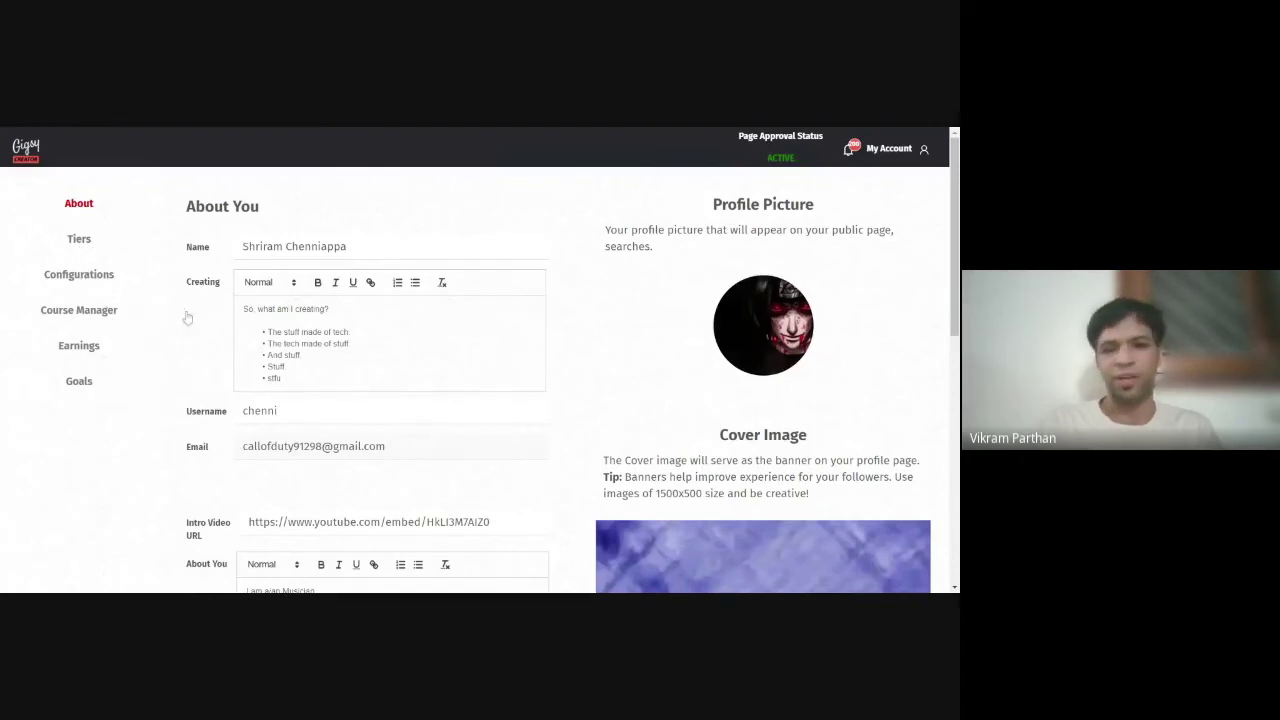
{"action": "left_click", "coordinate": [80, 240]}
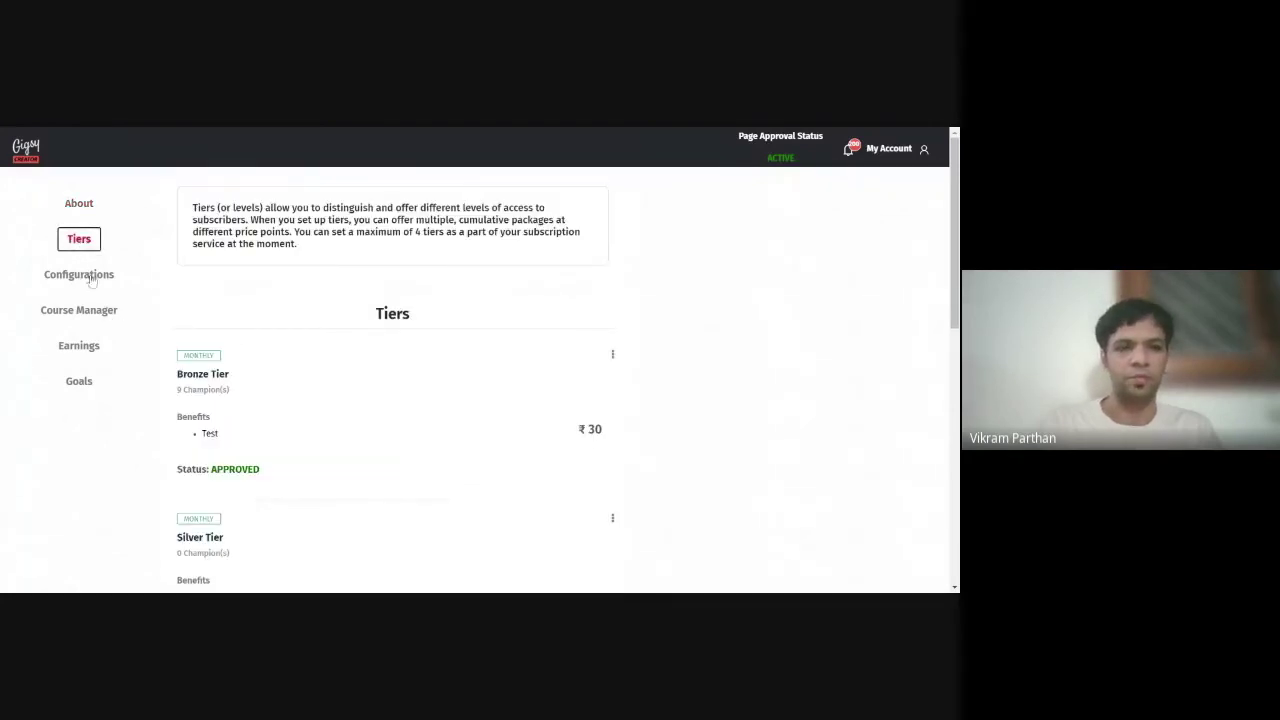
{"action": "scroll", "coordinate": [313, 405], "scroll_direction": "down", "scroll_amount": 10}
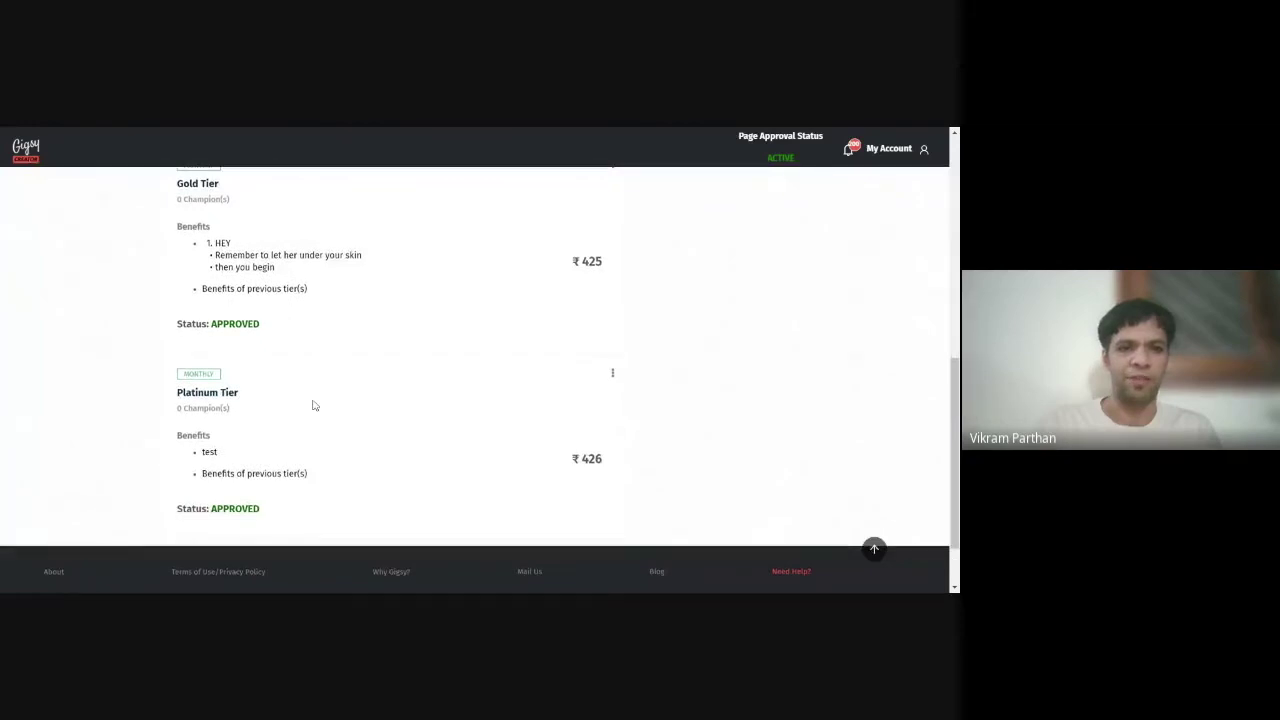
{"action": "scroll", "coordinate": [313, 405], "scroll_direction": "up", "scroll_amount": 10}
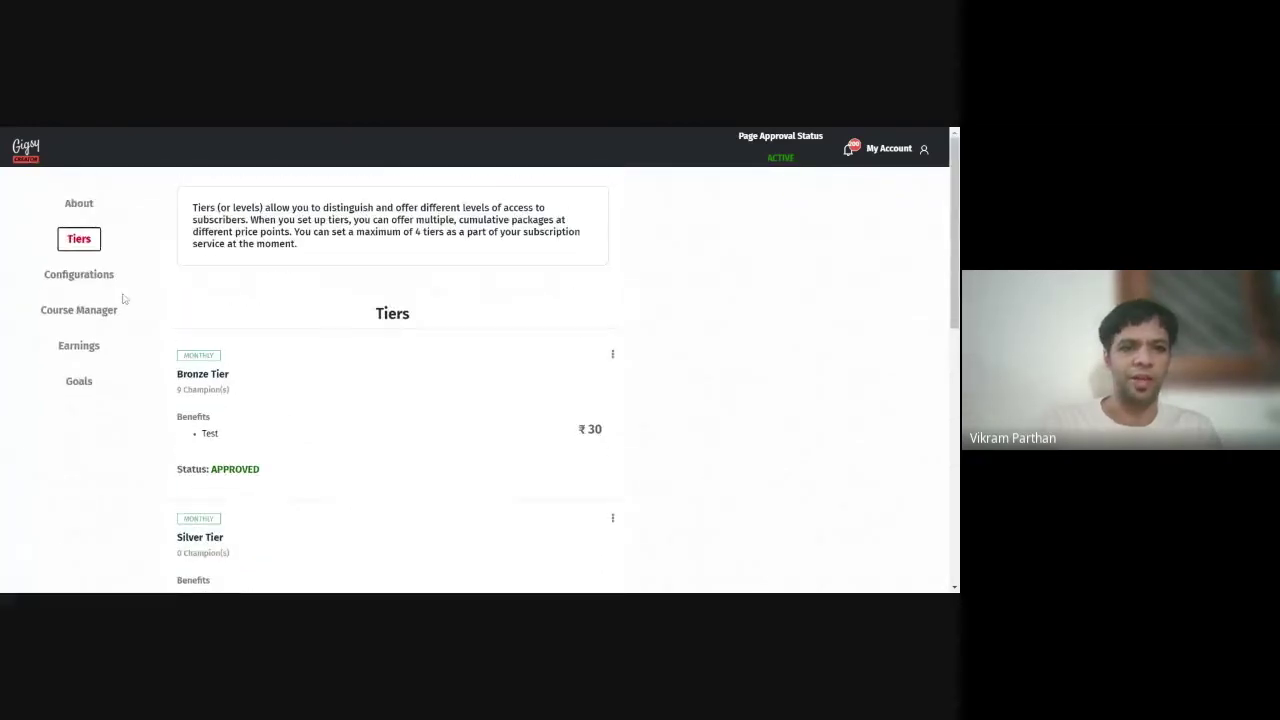
Look over the Configurations and Course Manager pages.
{"action": "left_click", "coordinate": [95, 276]}
{"action": "left_click", "coordinate": [92, 312]}
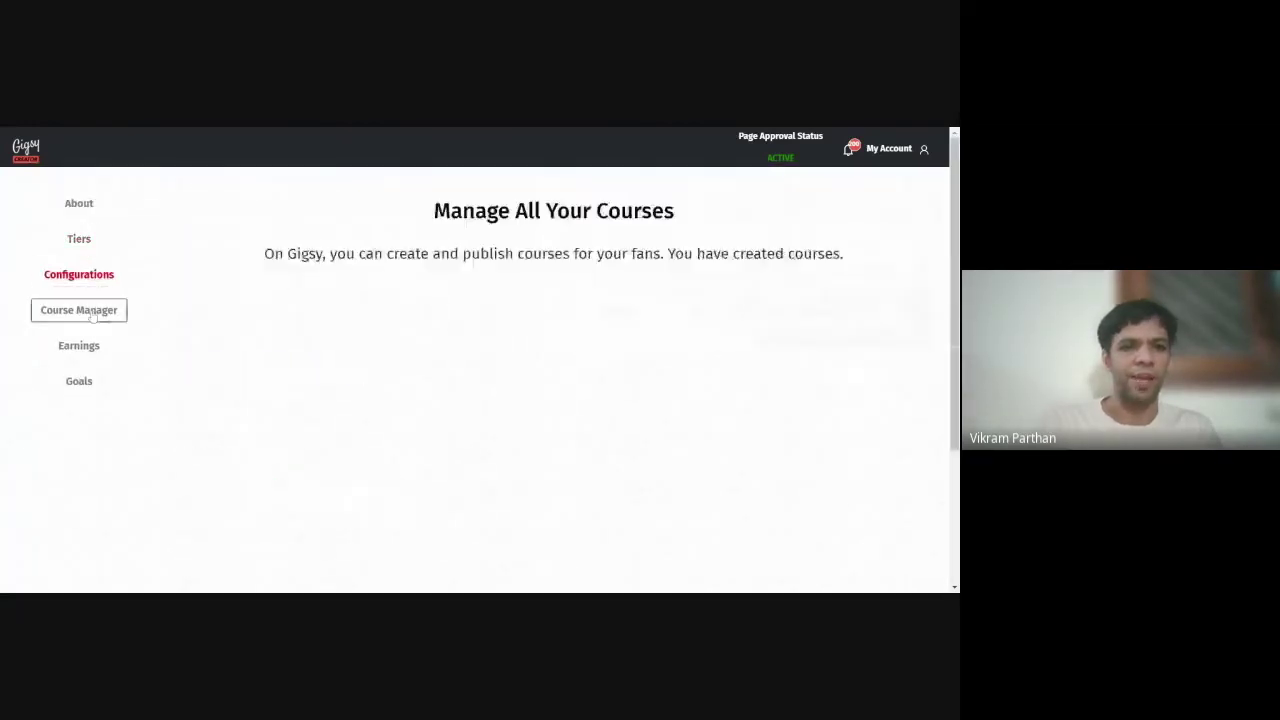
{"action": "scroll", "coordinate": [146, 414], "scroll_direction": "down", "scroll_amount": 1}
{"action": "scroll", "coordinate": [146, 414], "scroll_direction": "up", "scroll_amount": 1}
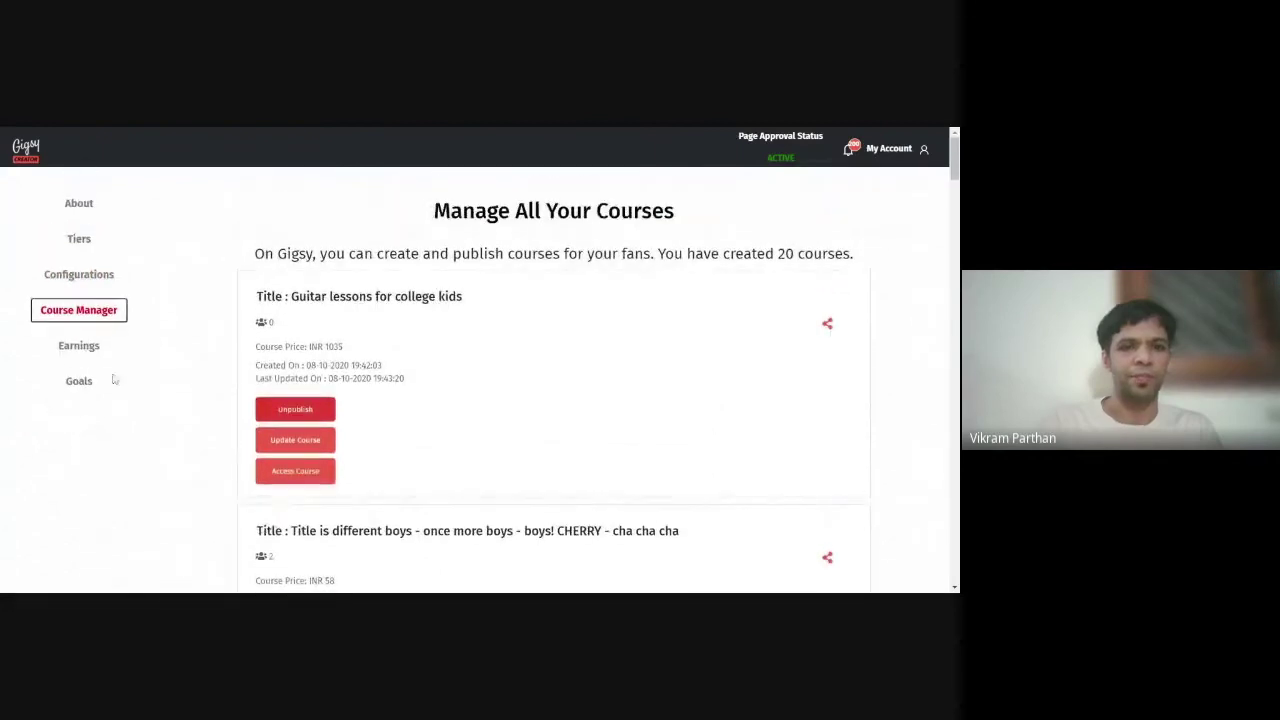
Review Earnings (Rs. 20402 lifetime) and Goals, back to Earnings, then go home.
{"action": "left_click", "coordinate": [86, 350]}
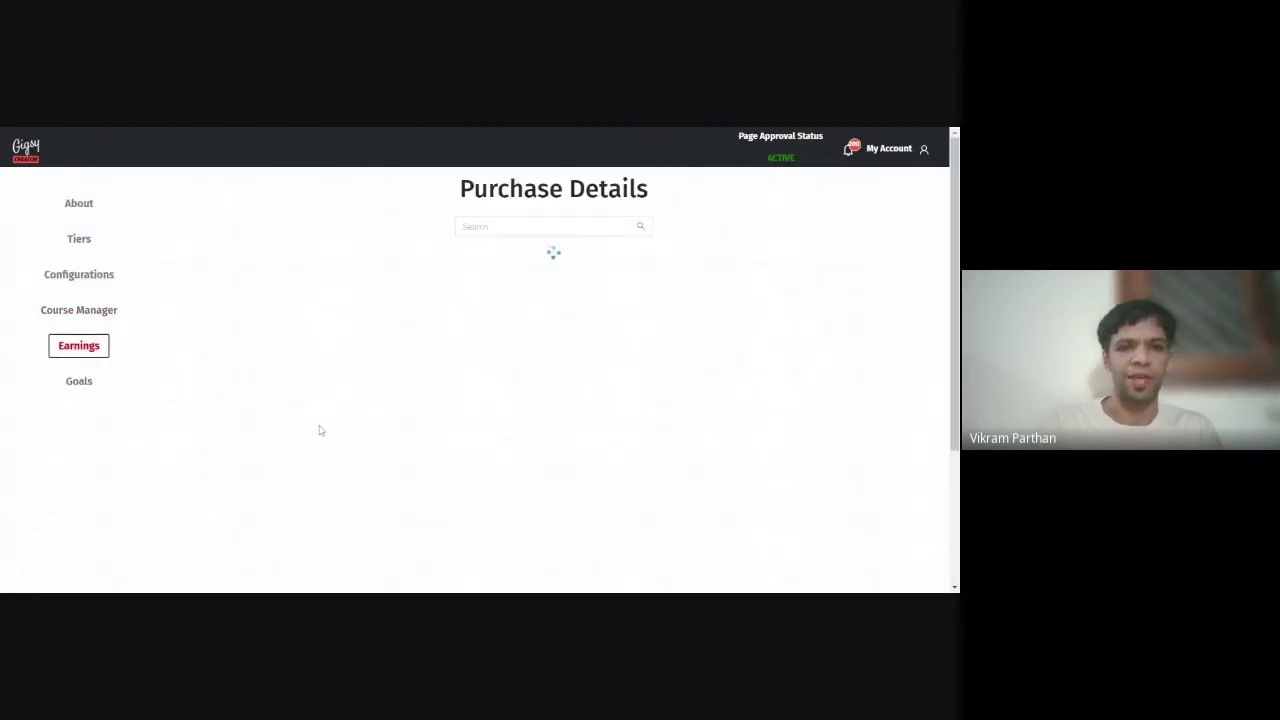
{"action": "scroll", "coordinate": [380, 371], "scroll_direction": "down", "scroll_amount": 2}
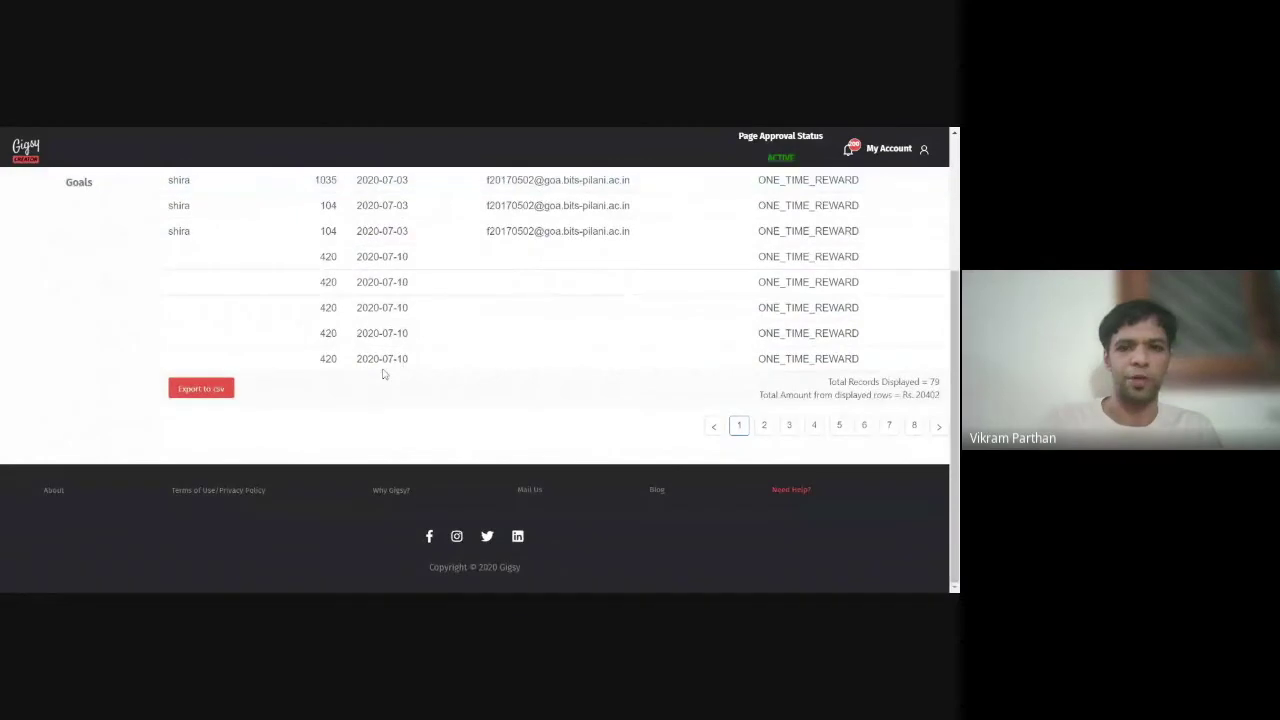
{"action": "scroll", "coordinate": [97, 375], "scroll_direction": "up", "scroll_amount": 2}
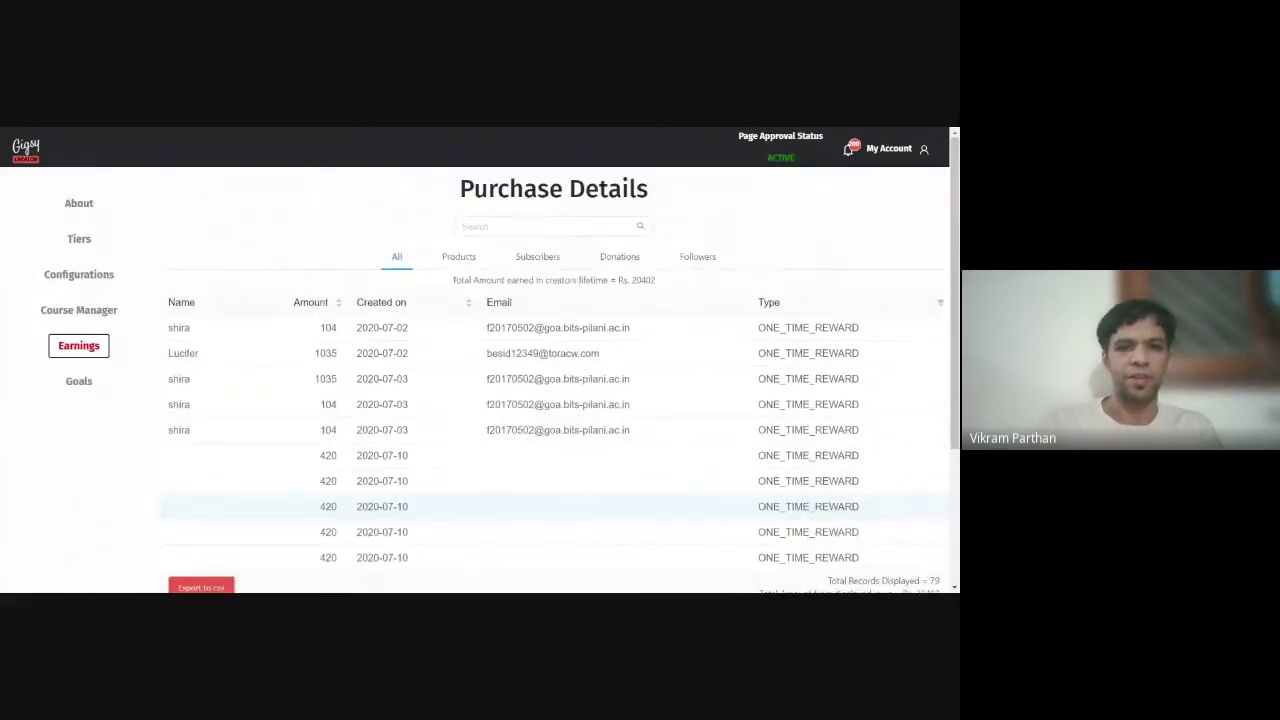
{"action": "left_click", "coordinate": [92, 380]}
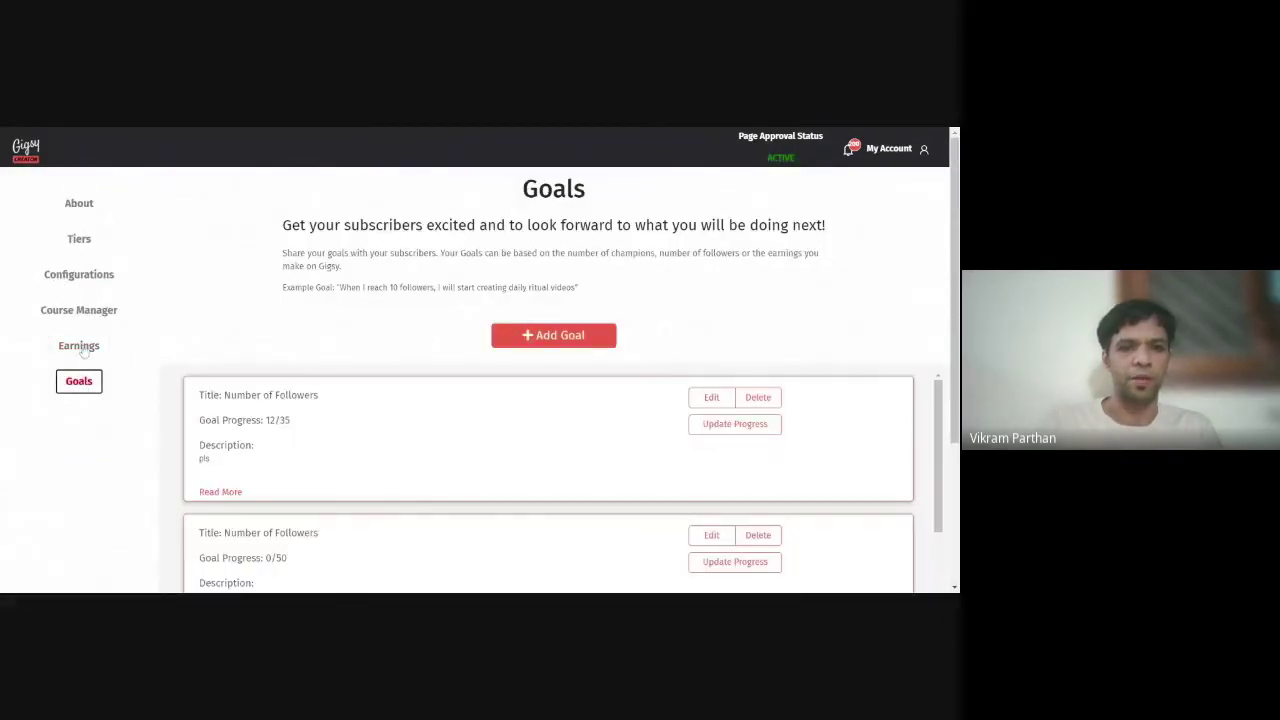
{"action": "left_click", "coordinate": [82, 347]}
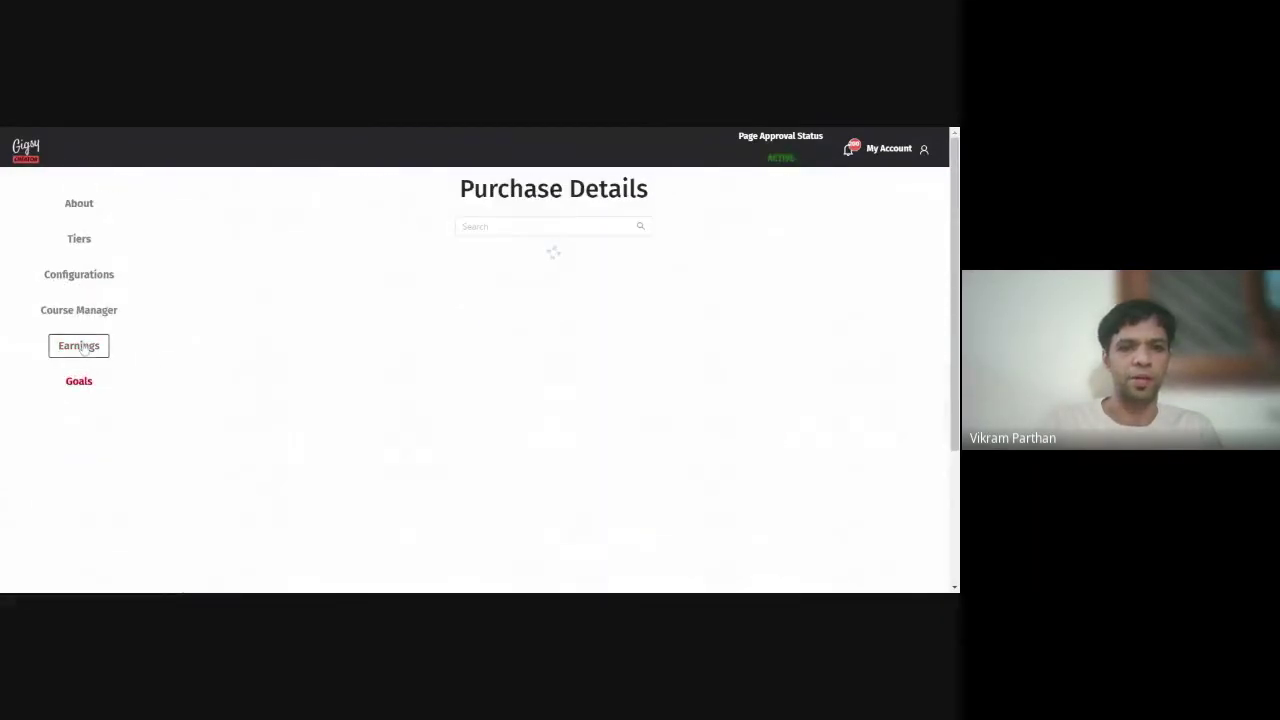
{"action": "left_click", "coordinate": [27, 150]}
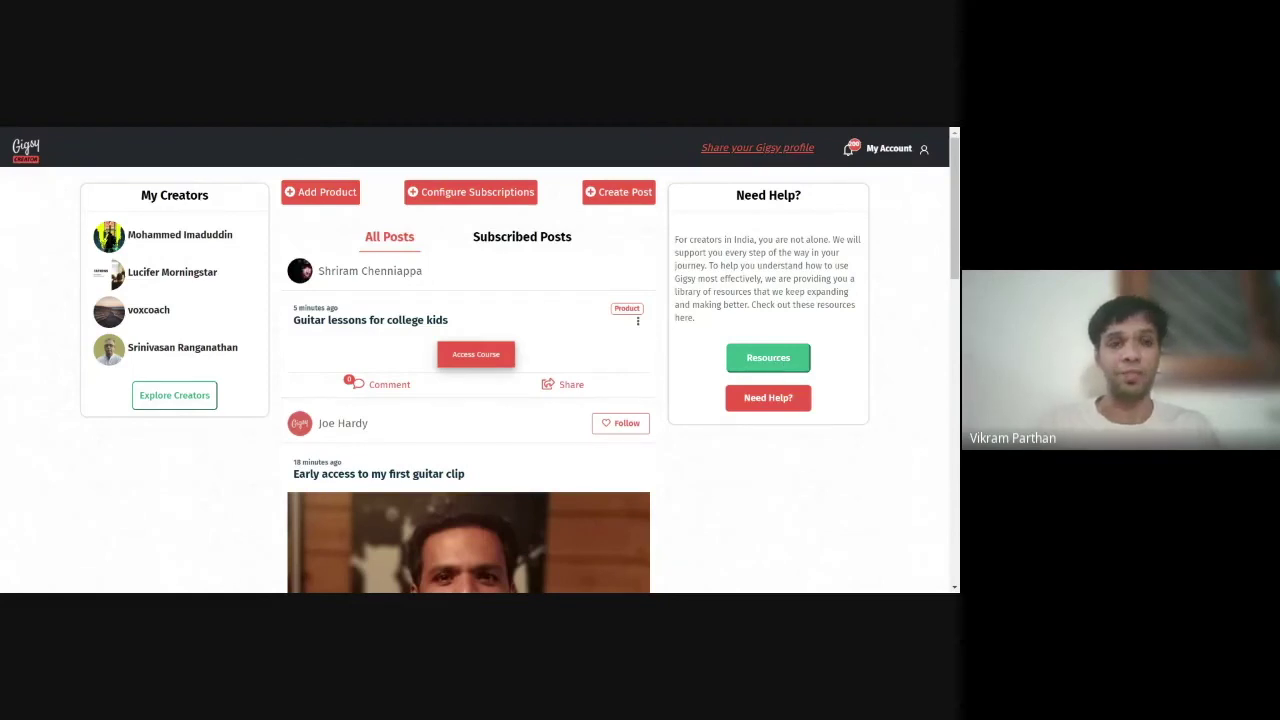
{"action": "left_click", "coordinate": [765, 358]}
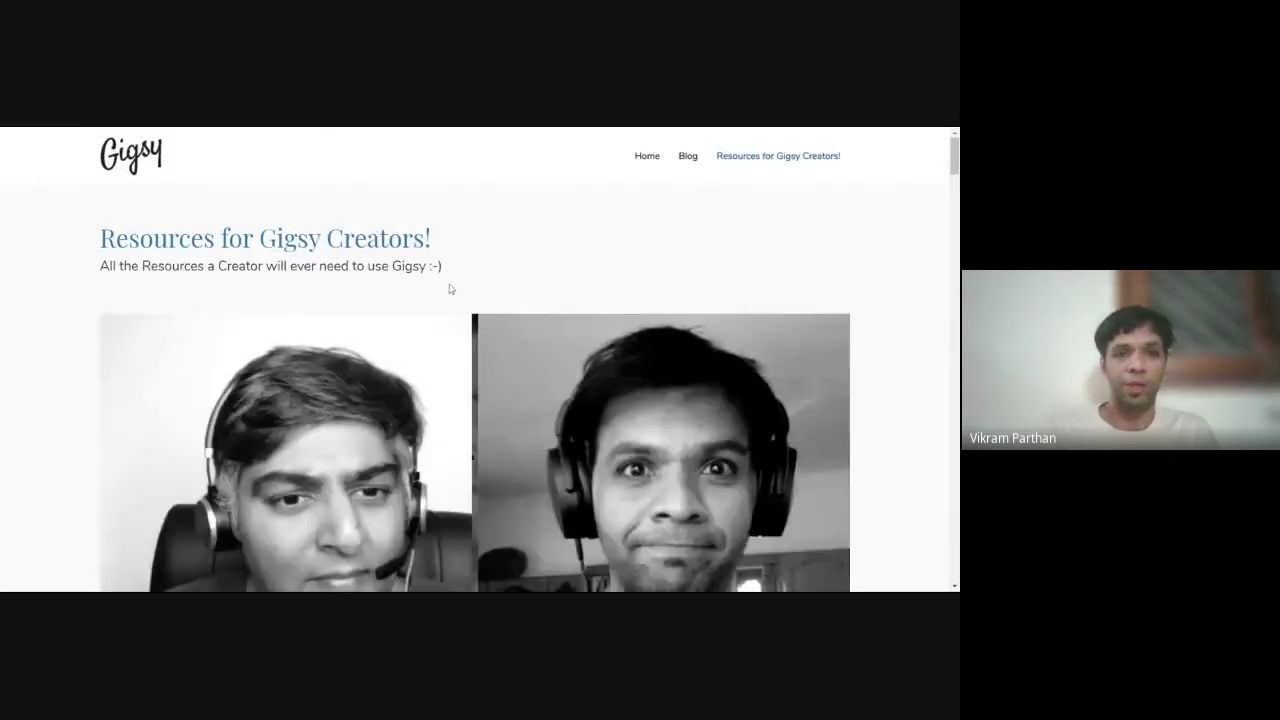
{"action": "scroll", "coordinate": [410, 332], "scroll_direction": "down", "scroll_amount": 20}
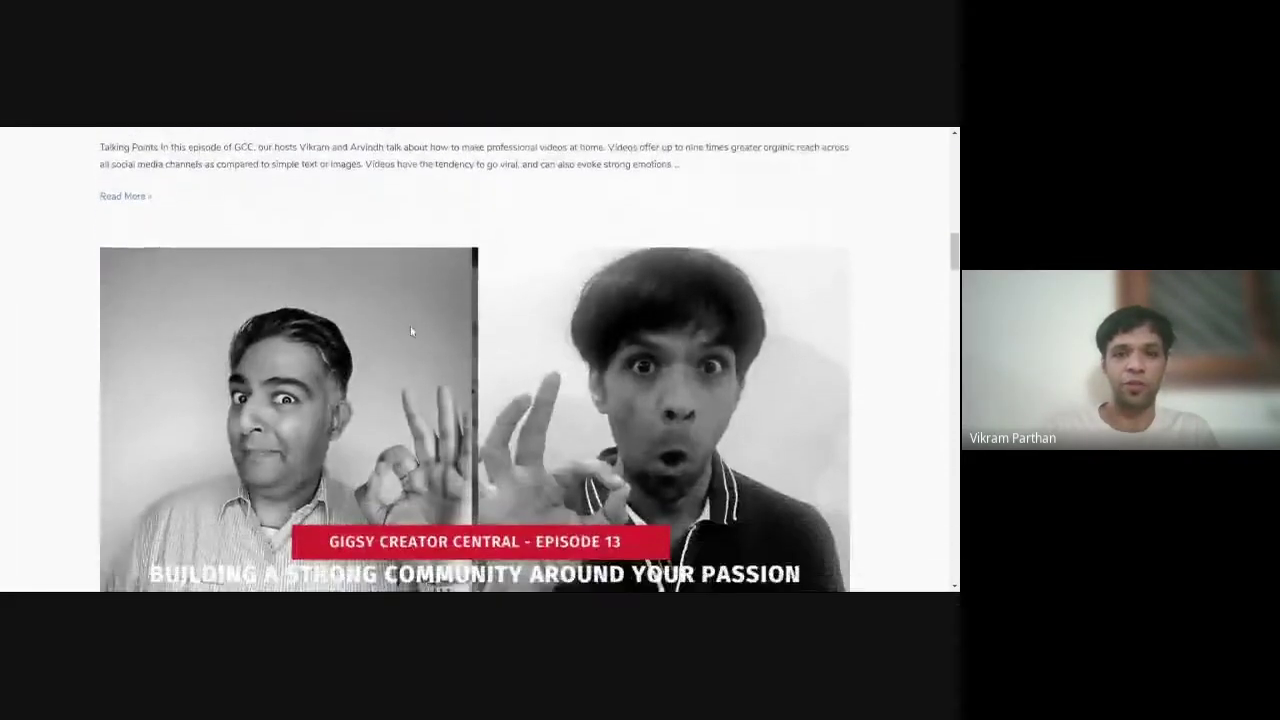
{"action": "scroll", "coordinate": [410, 332], "scroll_direction": "down", "scroll_amount": 20}
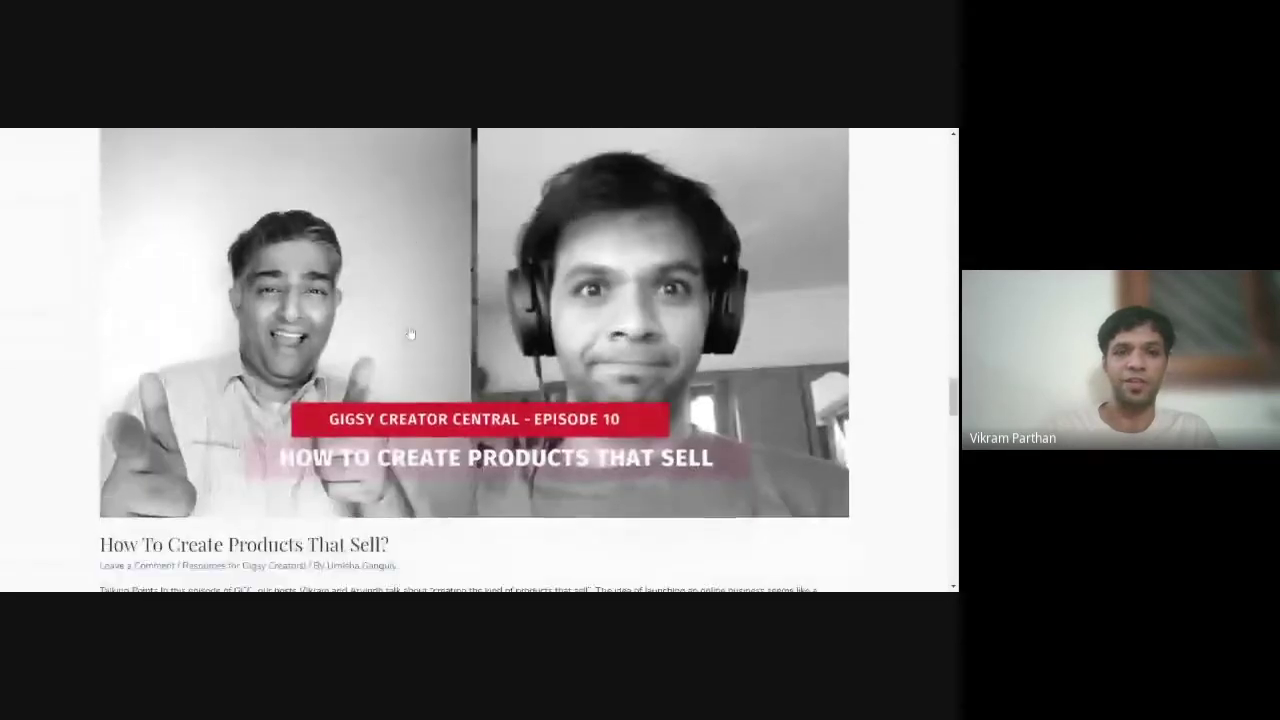
{"action": "scroll", "coordinate": [410, 332], "scroll_direction": "down", "scroll_amount": 20}
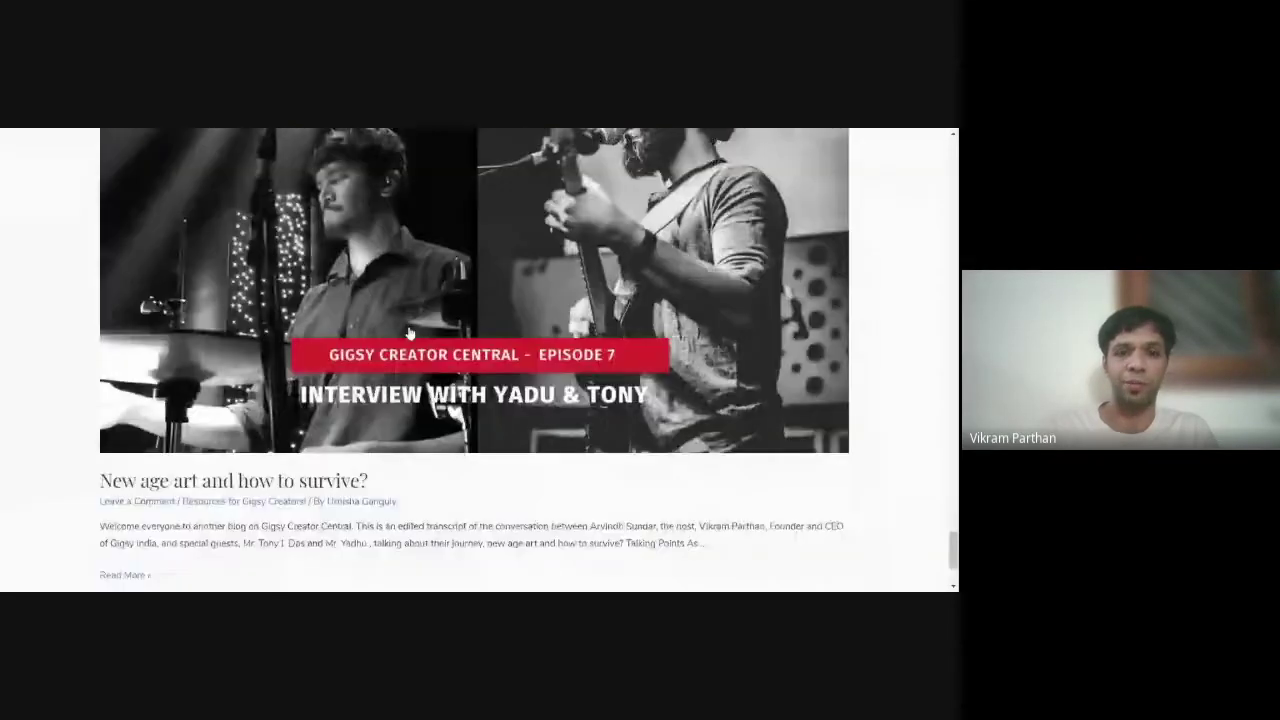
{"action": "scroll", "coordinate": [410, 335], "scroll_direction": "up", "scroll_amount": 15}
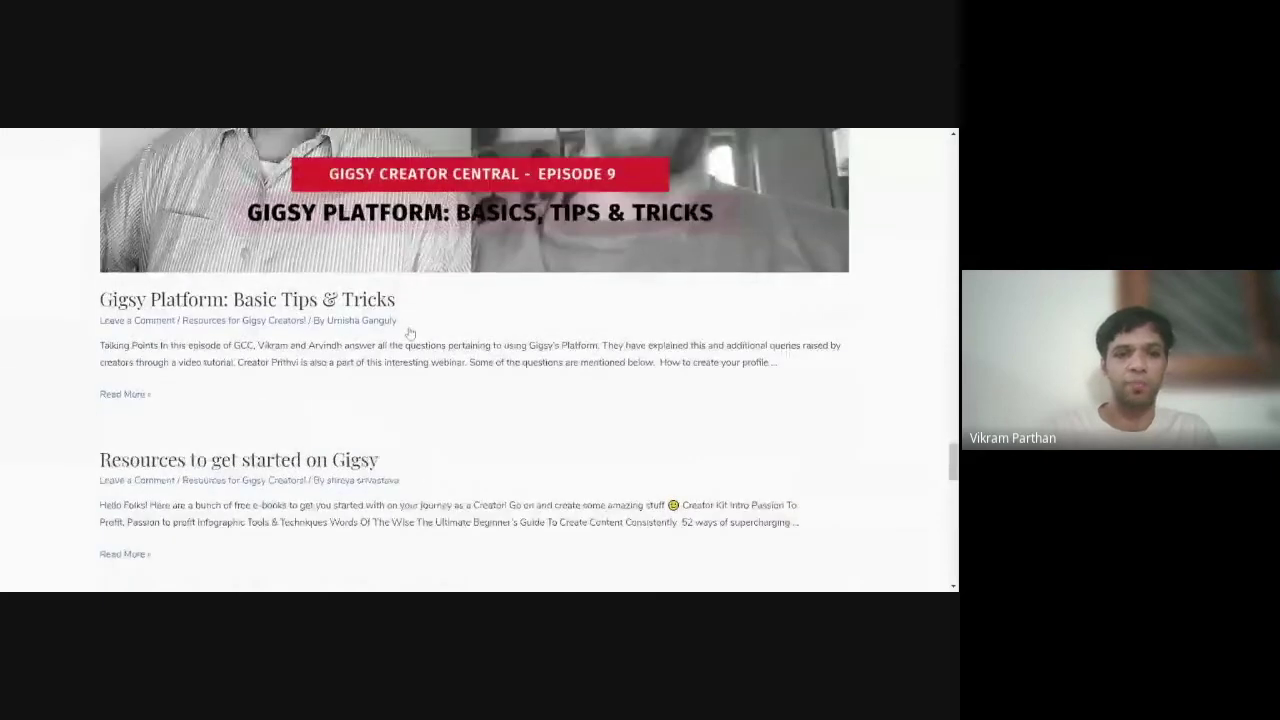
{"action": "scroll", "coordinate": [474, 360], "scroll_direction": "up", "scroll_amount": 20}
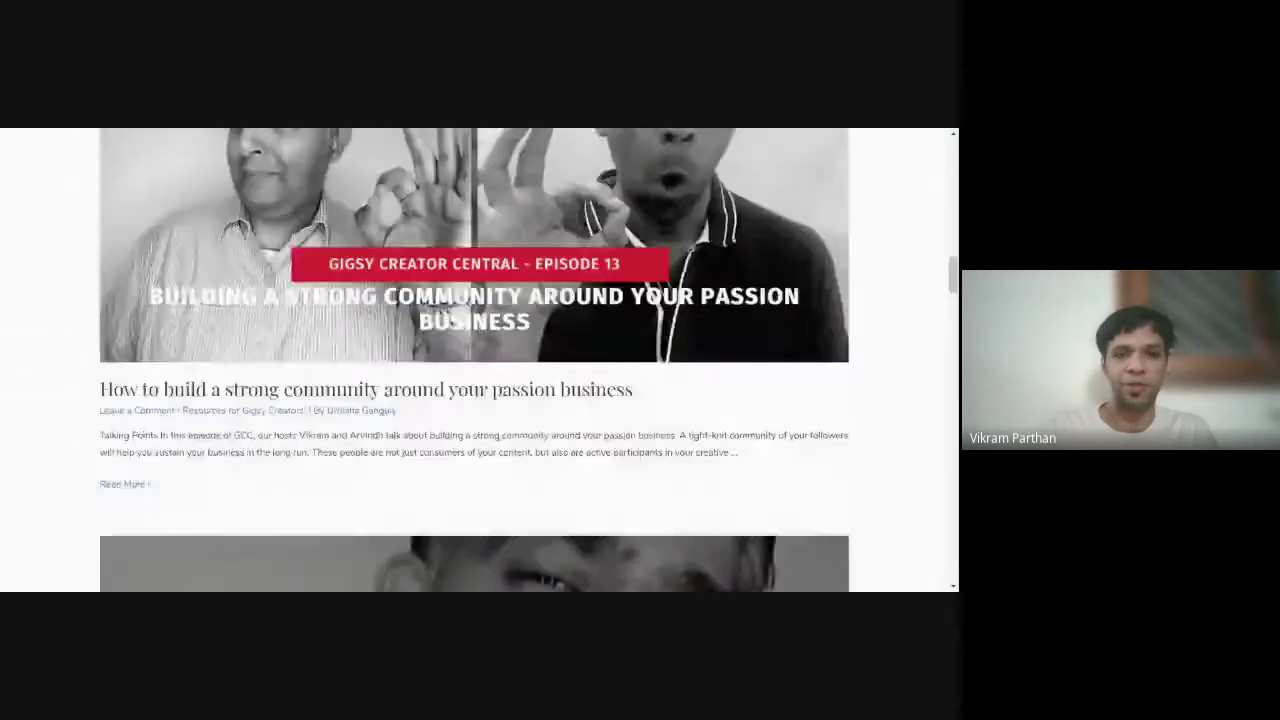
{"action": "scroll", "coordinate": [474, 360], "scroll_direction": "up", "scroll_amount": 5}
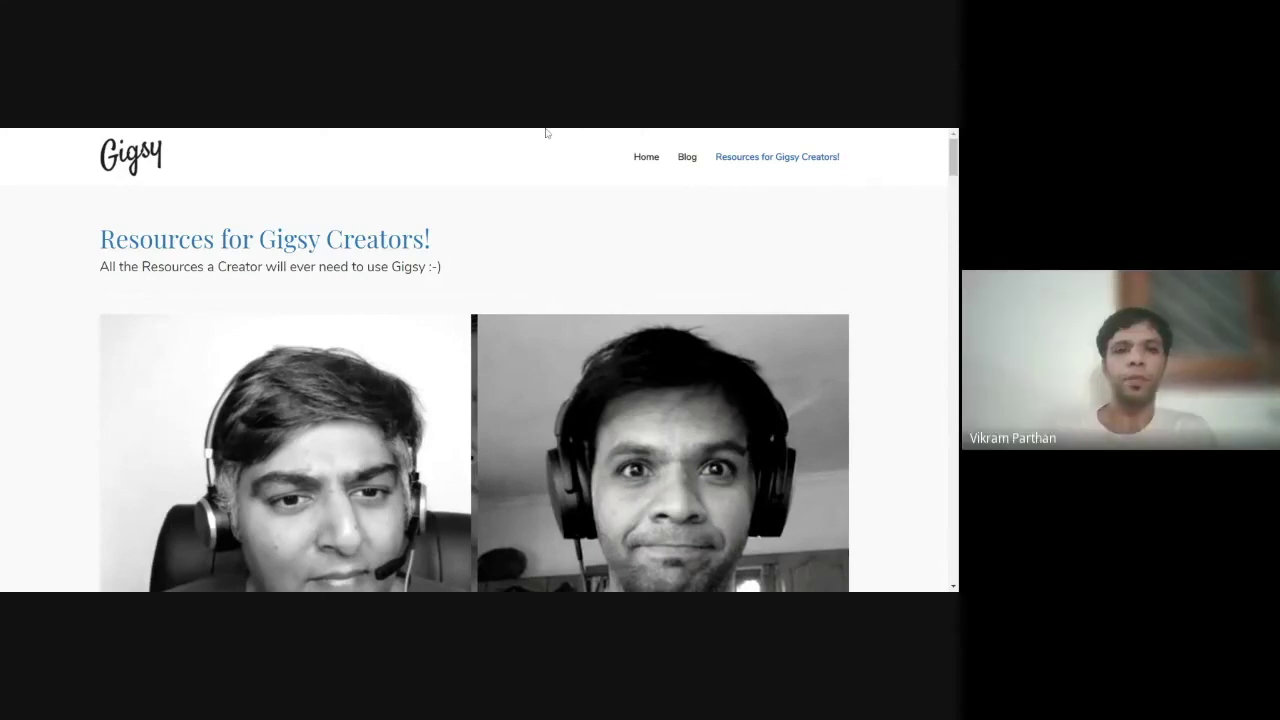
{"action": "key", "text": "ctrl+Tab"}
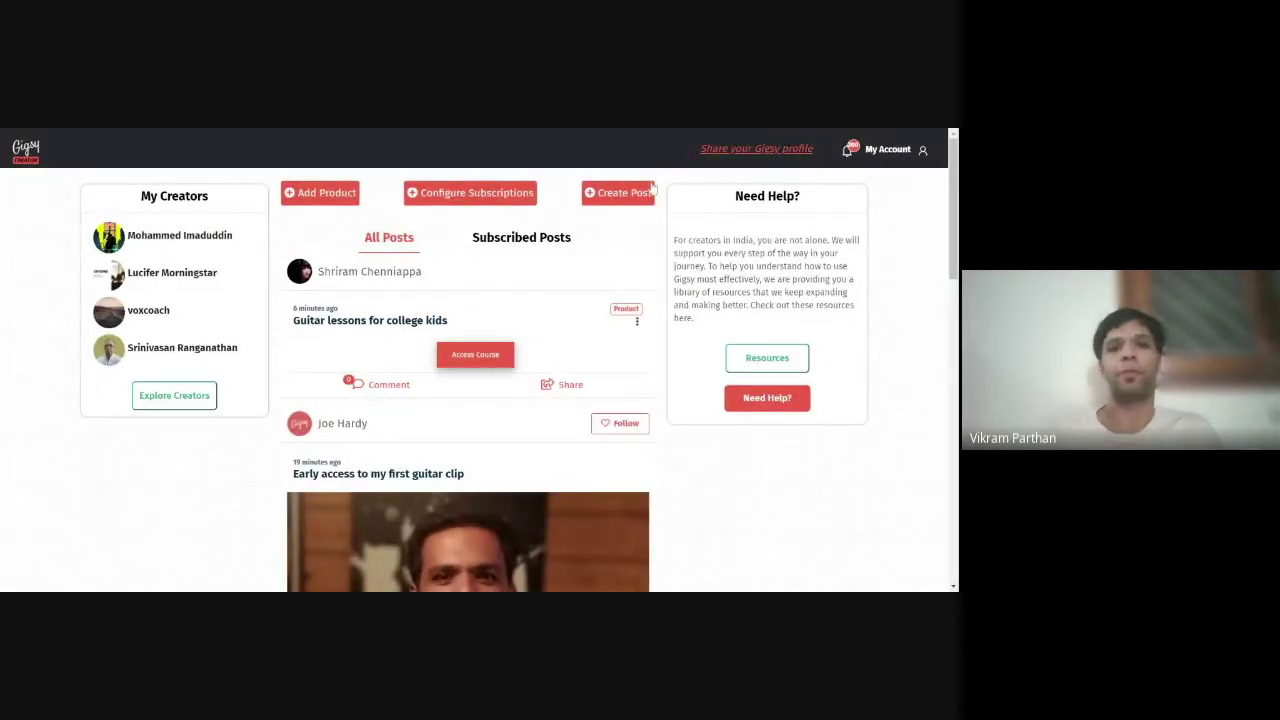
Open the notifications list and load older notifications.
{"action": "left_click", "coordinate": [848, 152]}
{"action": "scroll", "coordinate": [700, 300], "scroll_direction": "down", "scroll_amount": 2}
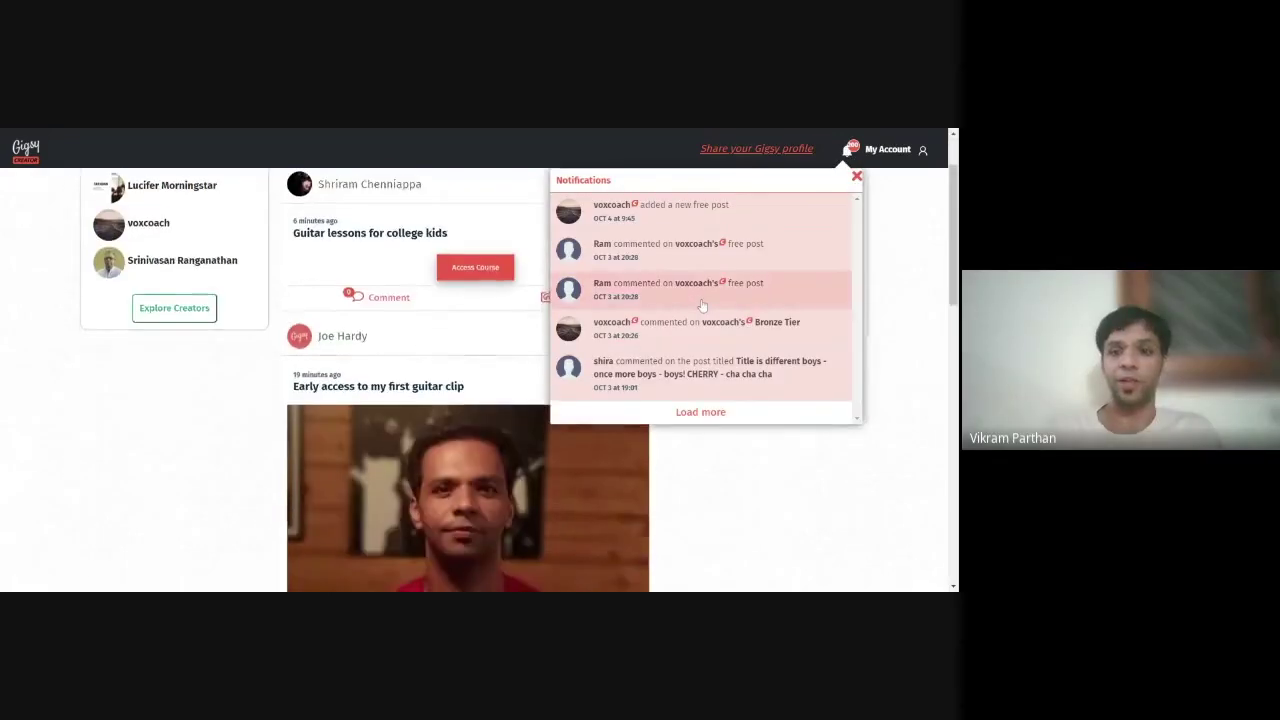
{"action": "scroll", "coordinate": [700, 305], "scroll_direction": "up", "scroll_amount": 1}
{"action": "left_click", "coordinate": [714, 422]}
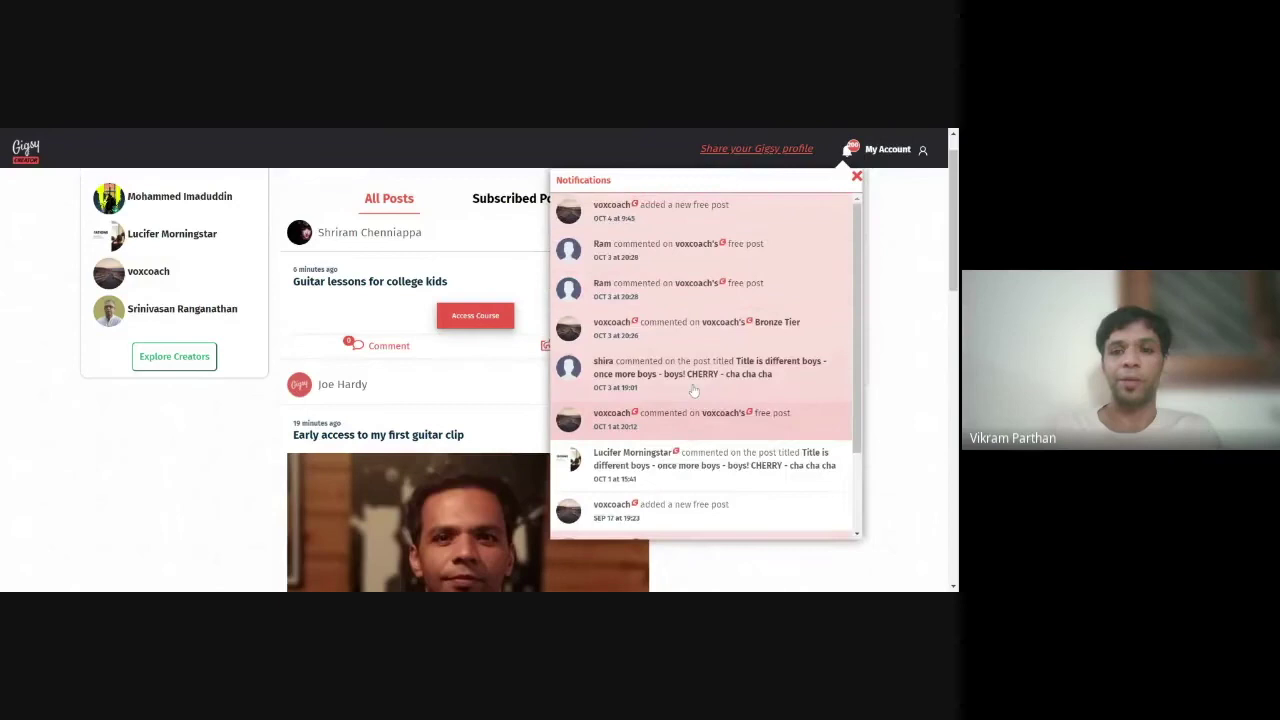
{"action": "scroll", "coordinate": [698, 395], "scroll_direction": "down", "scroll_amount": 4}
{"action": "scroll", "coordinate": [693, 390], "scroll_direction": "down", "scroll_amount": 1}
{"action": "scroll", "coordinate": [685, 300], "scroll_direction": "up", "scroll_amount": 4}
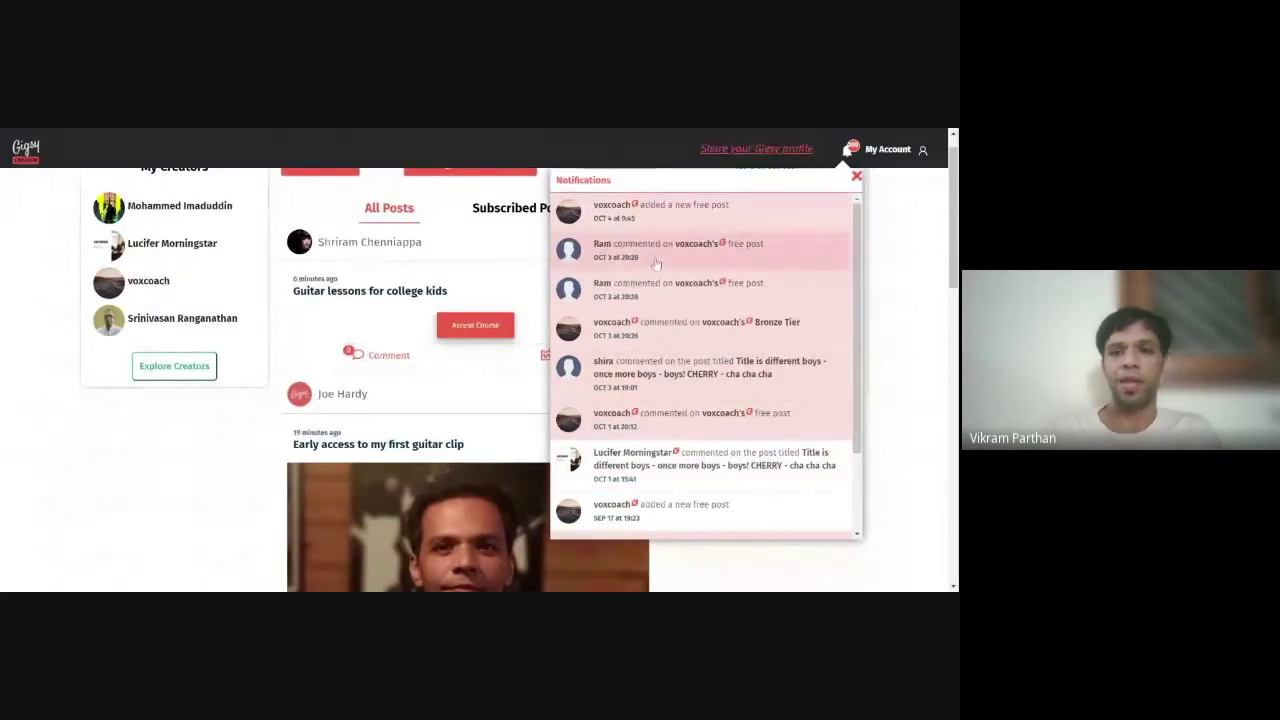
Open the post from a comment notification and show its comments.
{"action": "left_click", "coordinate": [655, 258]}
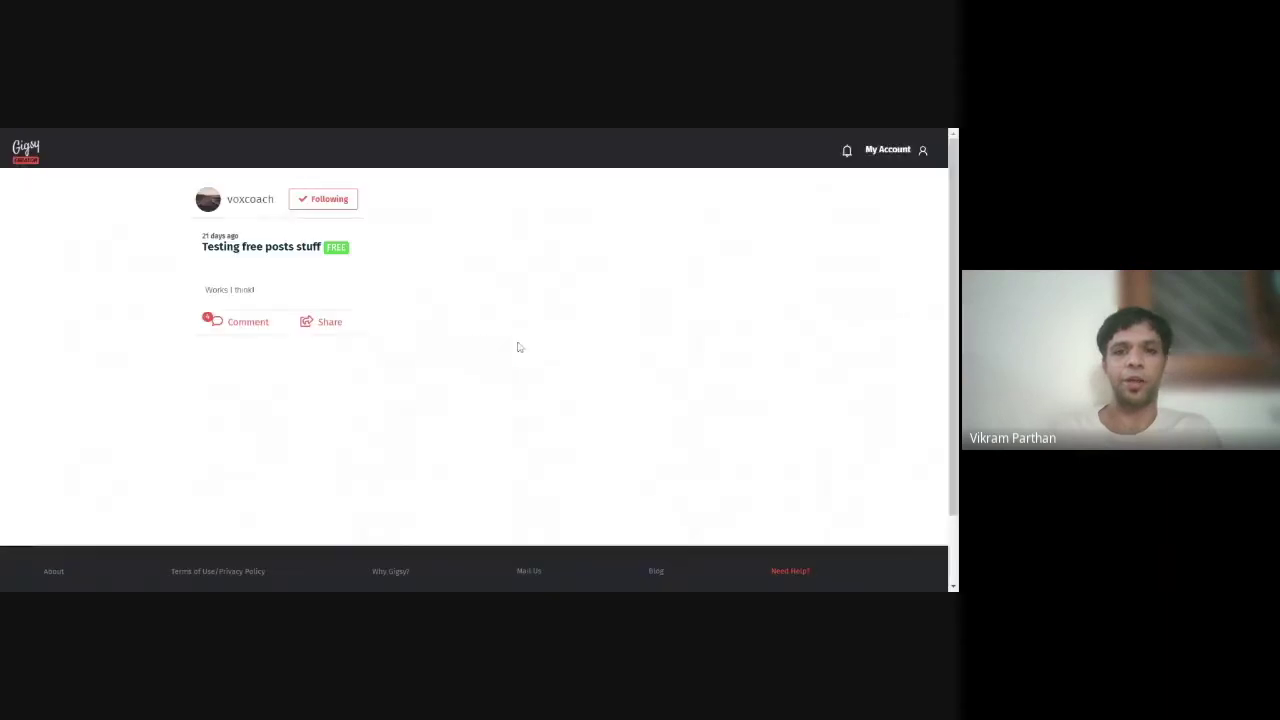
{"action": "left_click", "coordinate": [245, 321]}
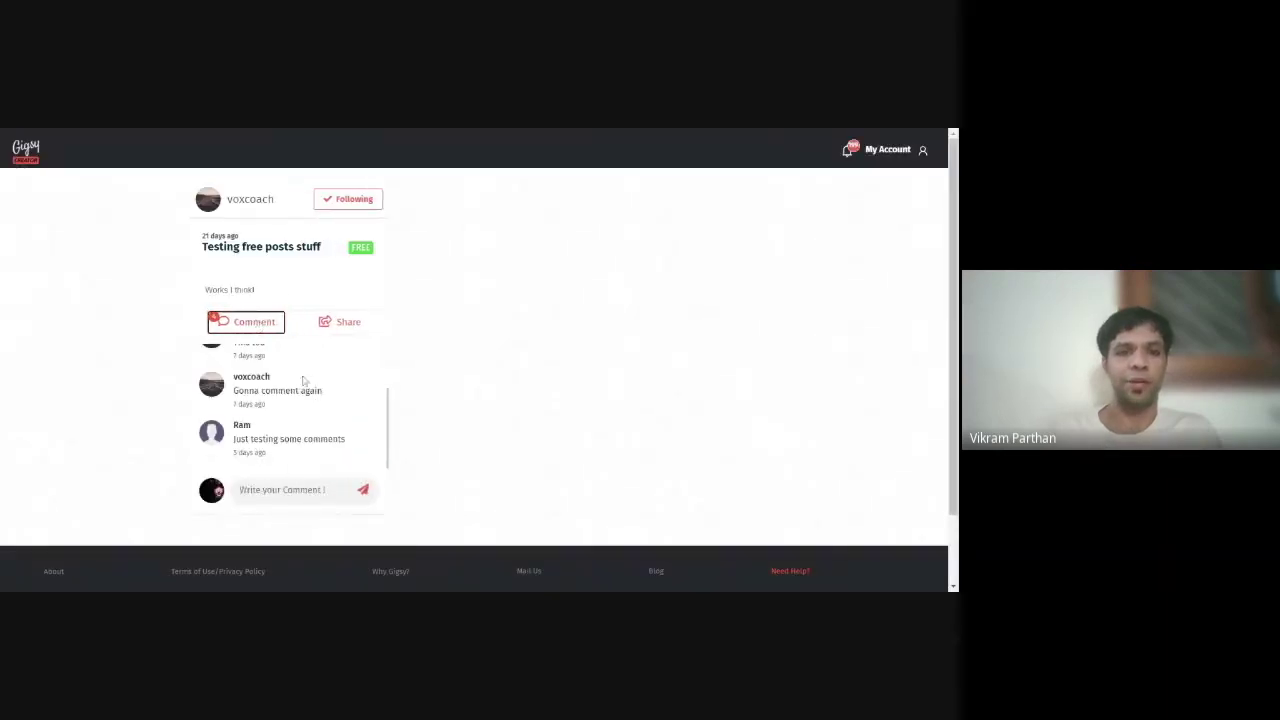
{"action": "scroll", "coordinate": [302, 426], "scroll_direction": "down", "scroll_amount": 1}
{"action": "scroll", "coordinate": [290, 350], "scroll_direction": "up", "scroll_amount": 2}
{"action": "scroll", "coordinate": [290, 350], "scroll_direction": "down", "scroll_amount": 1}
{"action": "scroll", "coordinate": [290, 350], "scroll_direction": "up", "scroll_amount": 1}
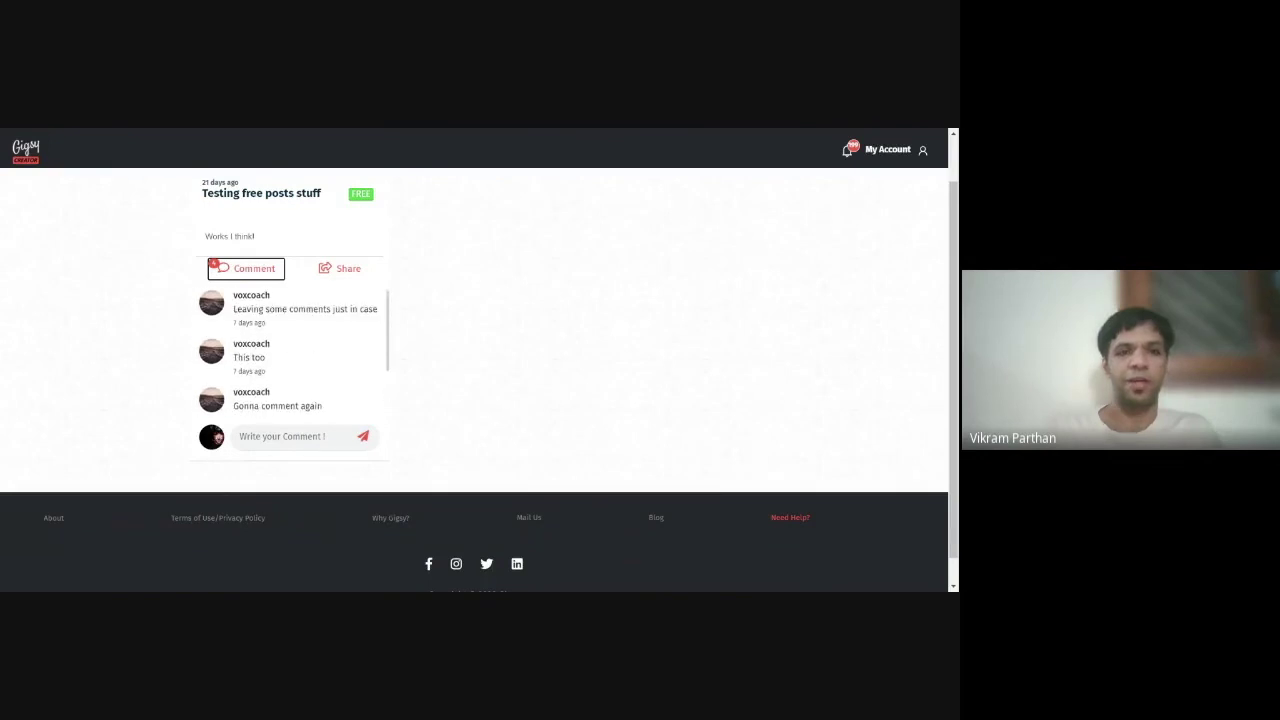
{"action": "scroll", "coordinate": [514, 329], "scroll_direction": "up", "scroll_amount": 1}
Return home and browse creator profiles via Explore Creators.
{"action": "left_click", "coordinate": [29, 149]}
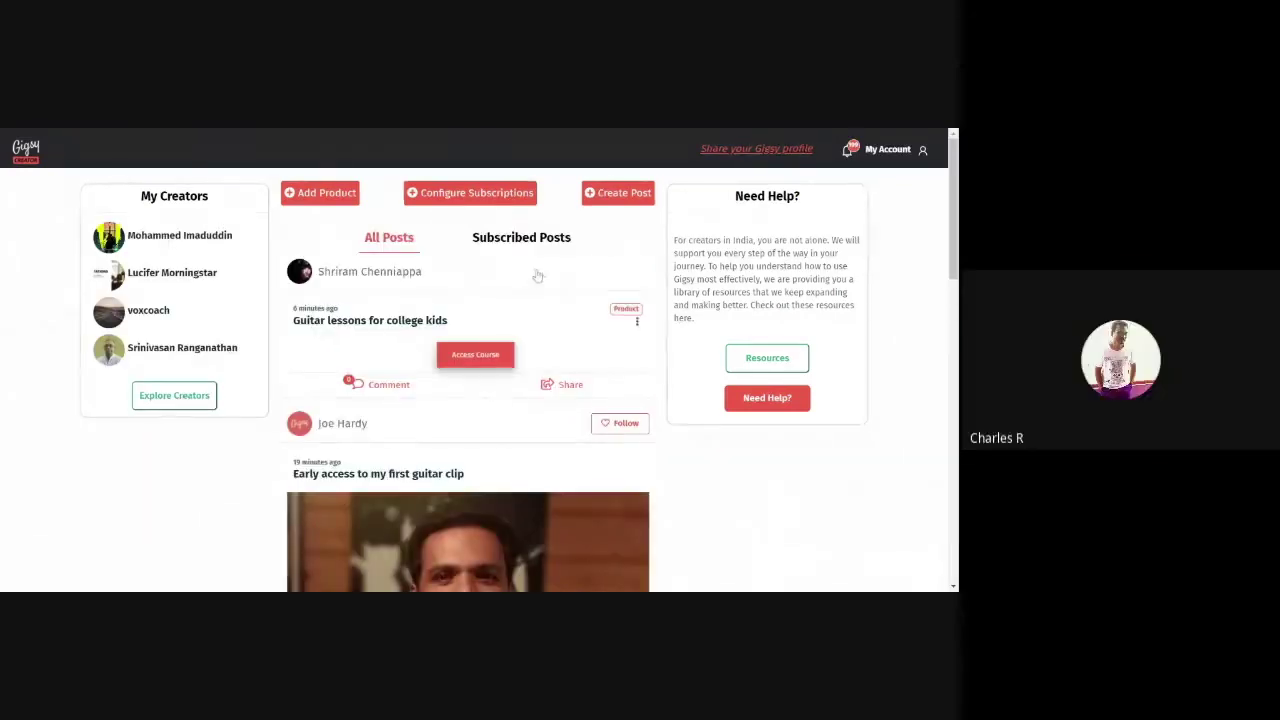
{"action": "left_click", "coordinate": [162, 400]}
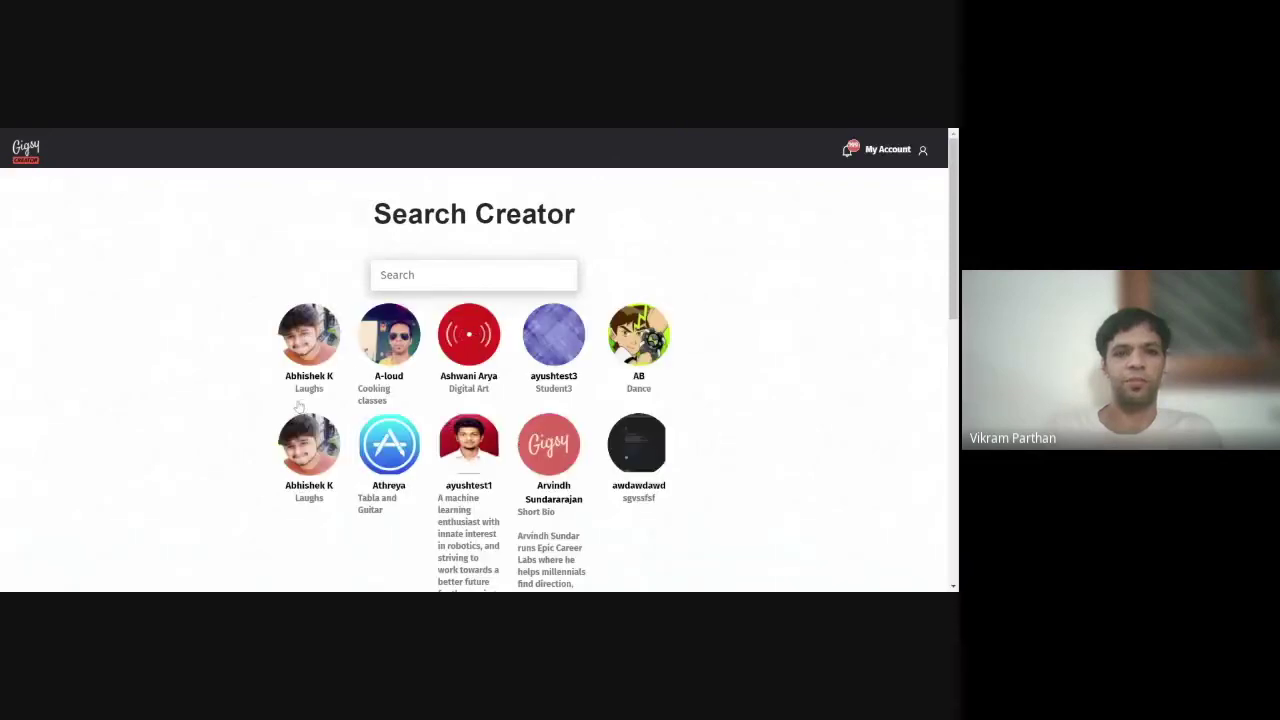
{"action": "scroll", "coordinate": [298, 407], "scroll_direction": "down", "scroll_amount": 2}
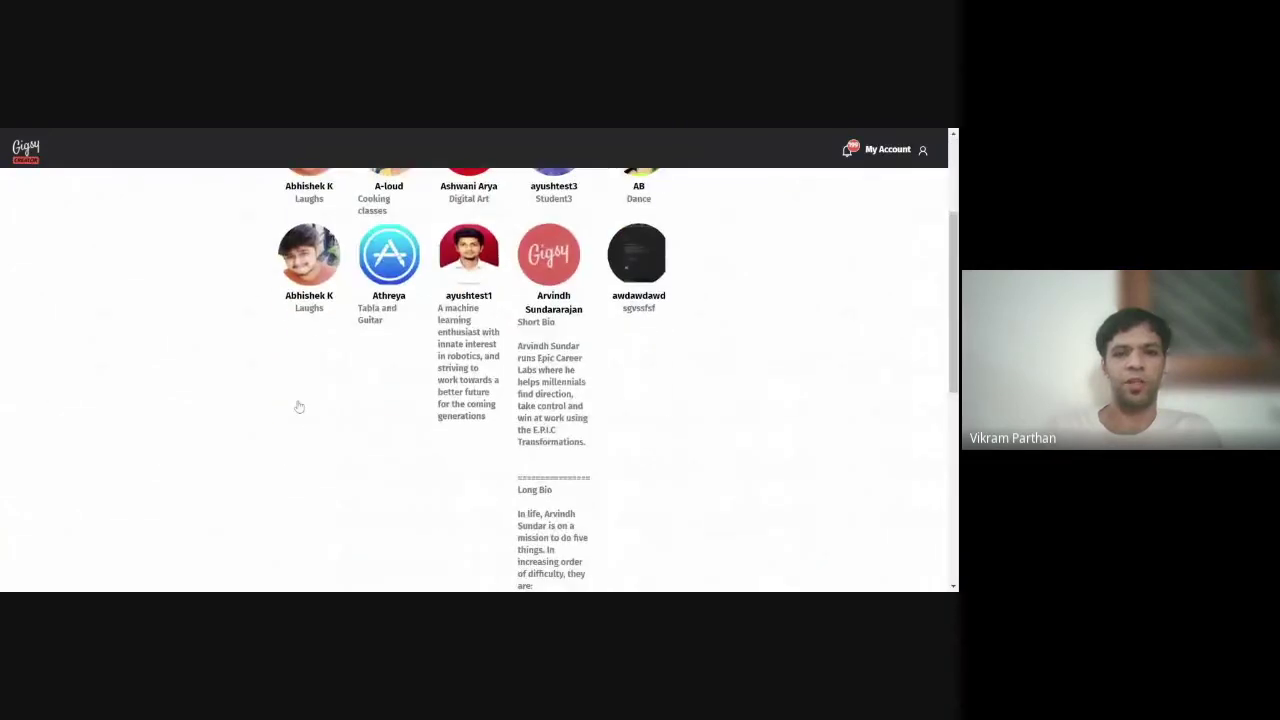